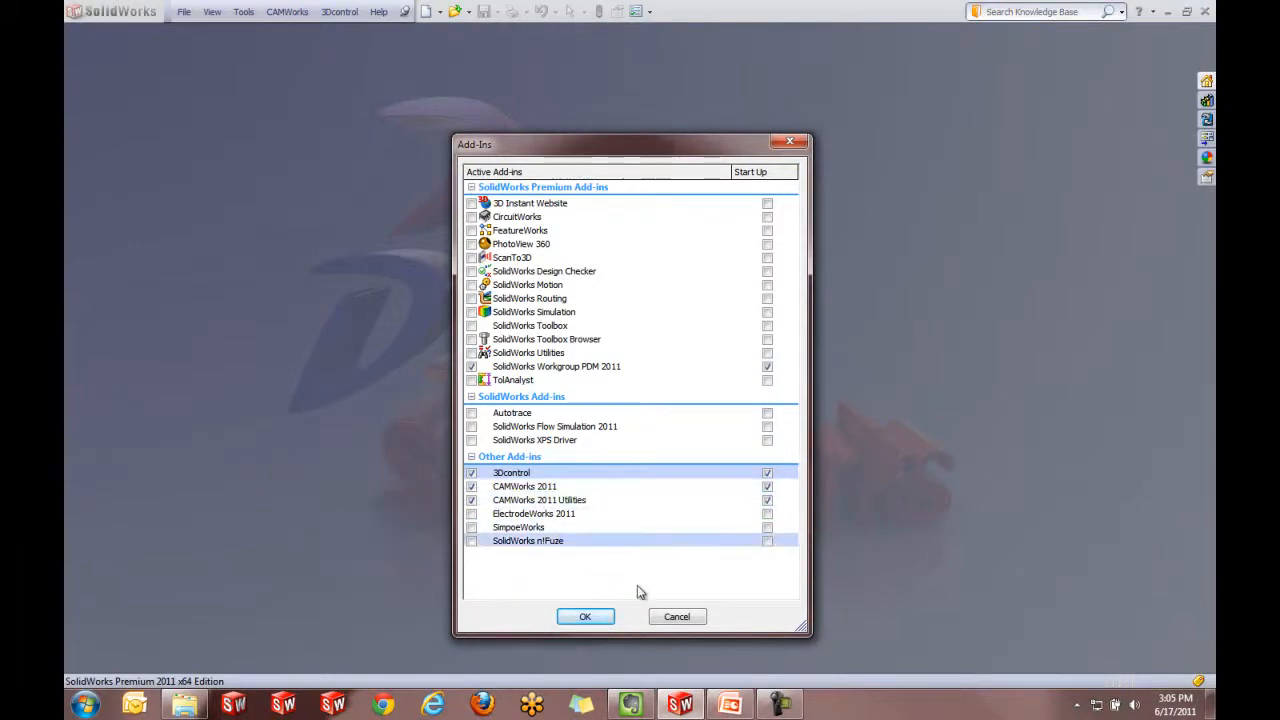
- Accept the add-in selection and open the recent part Base.SLDPRT
left_click(586, 615)
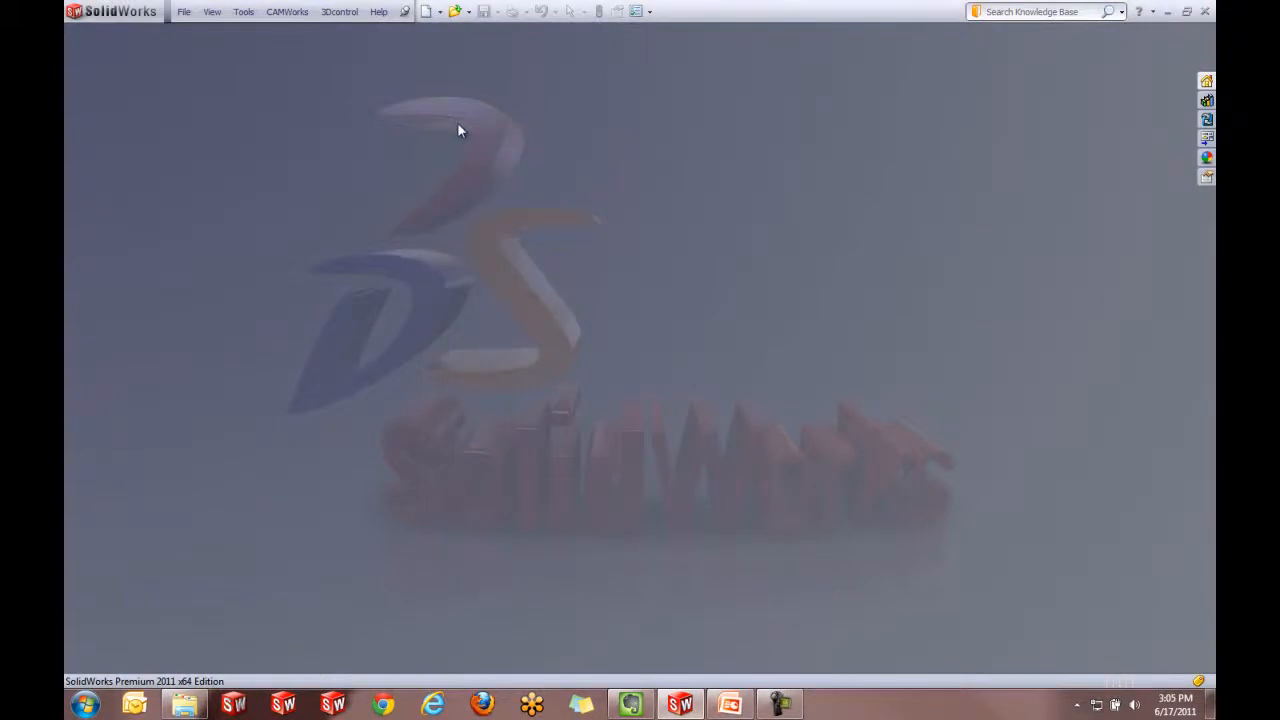
key("r")
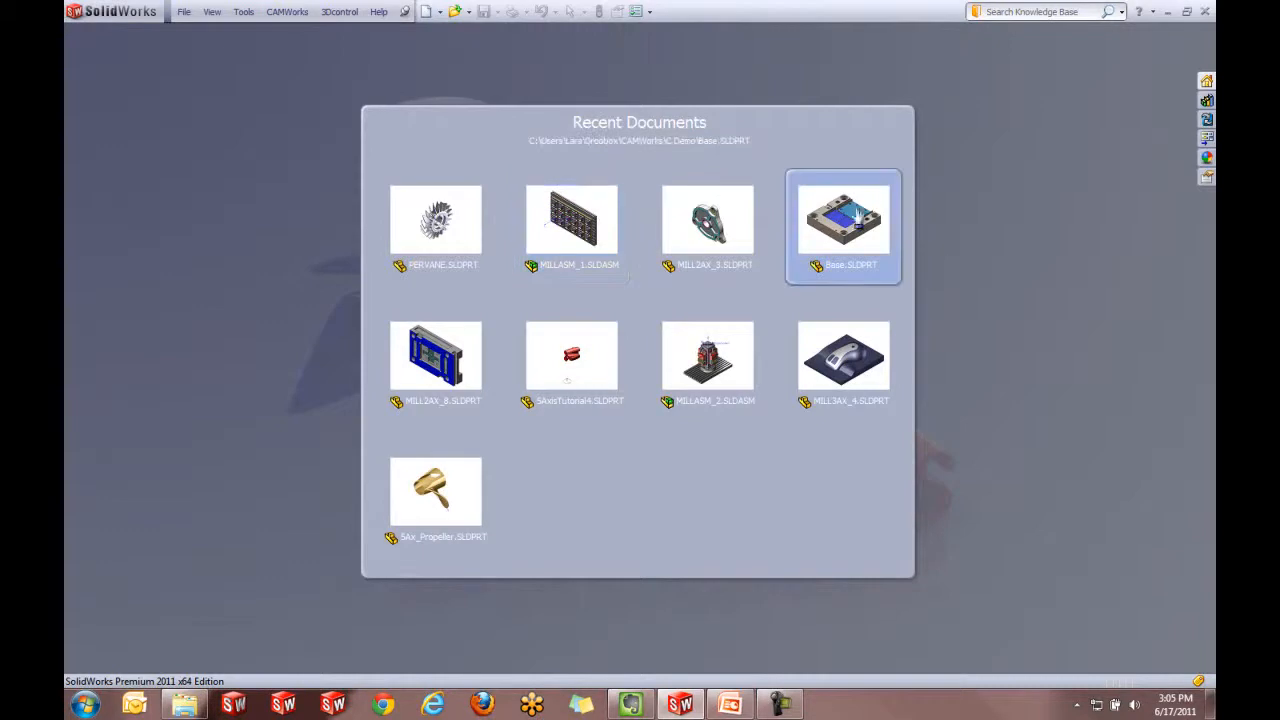
left_click(856, 206)
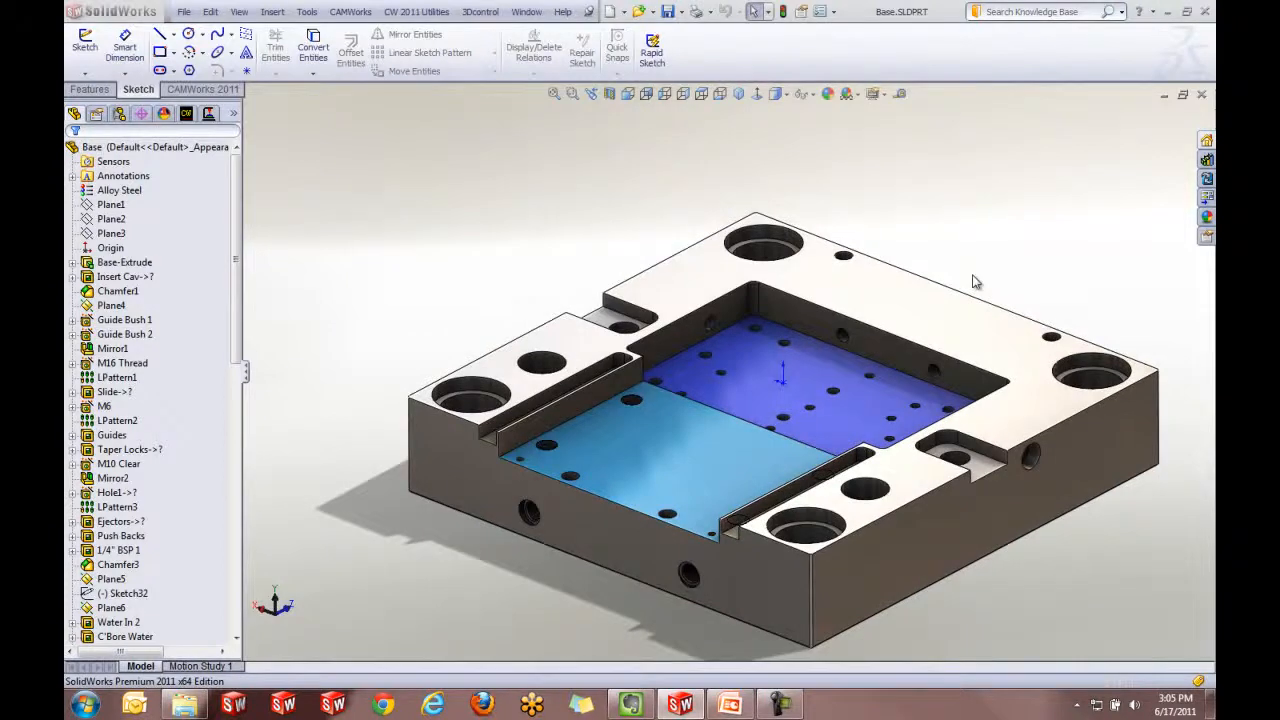
- Look over the part's modelled features, and show the CAMWorks feature tree and the CAMWorks 2011 commands
middle_click_drag(934, 474, 570, 520)
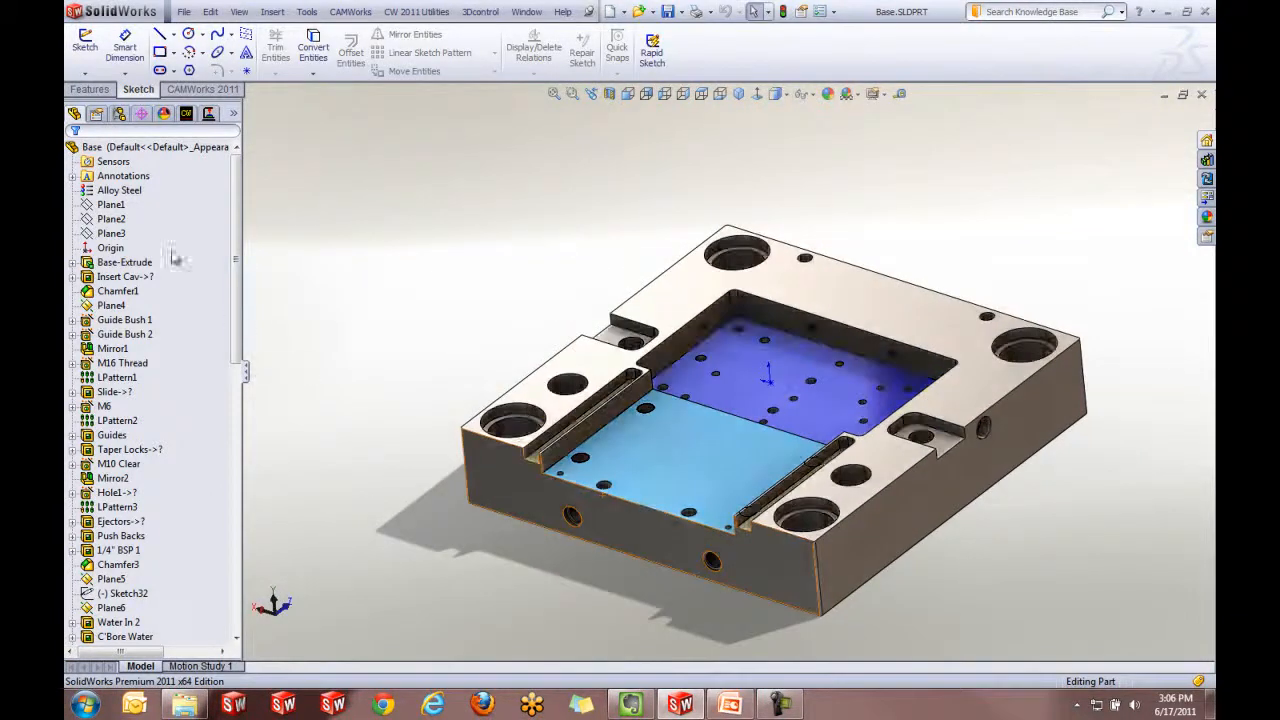
double_click(112, 348)
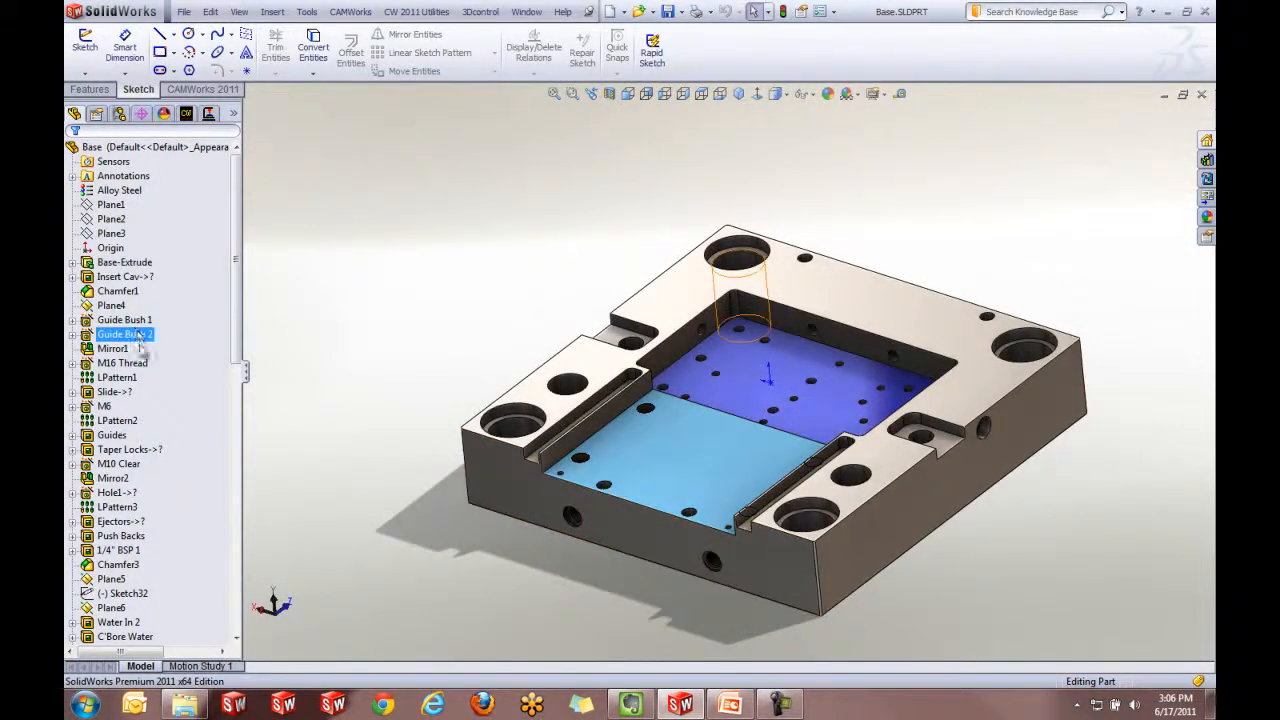
left_click(122, 452)
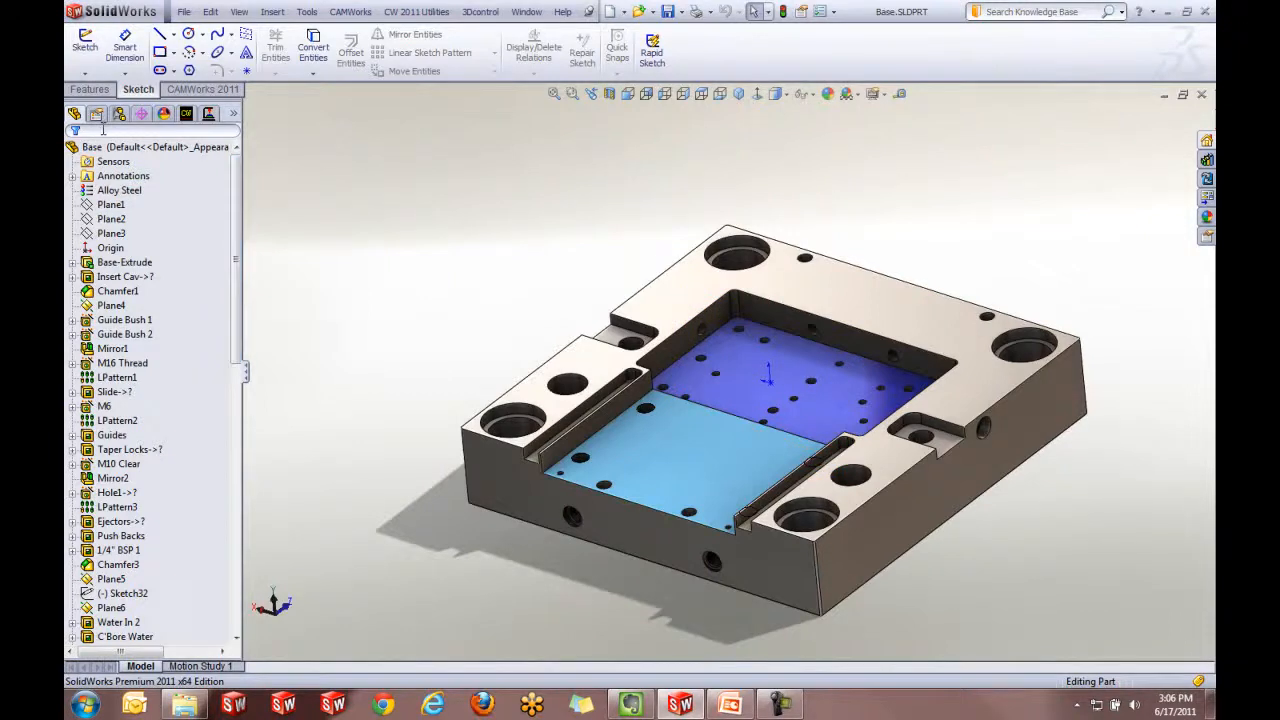
left_click(186, 115)
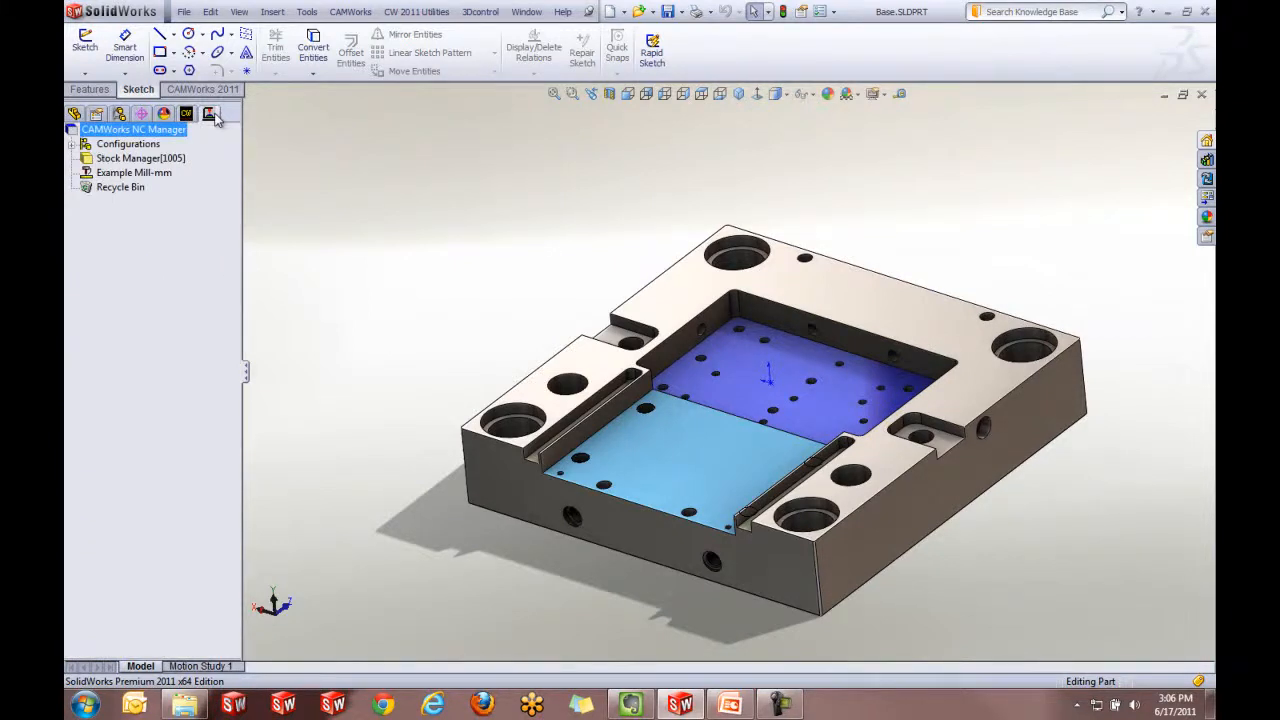
left_click(203, 89)
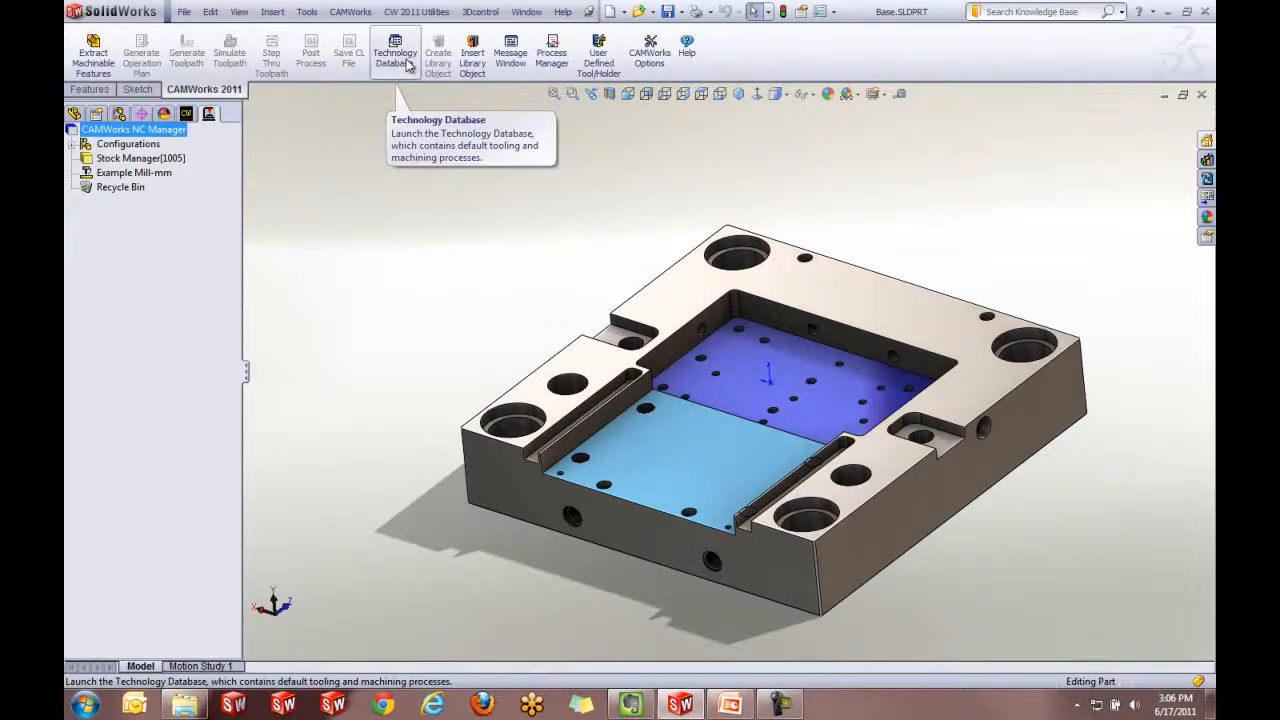
right_click(892, 14)
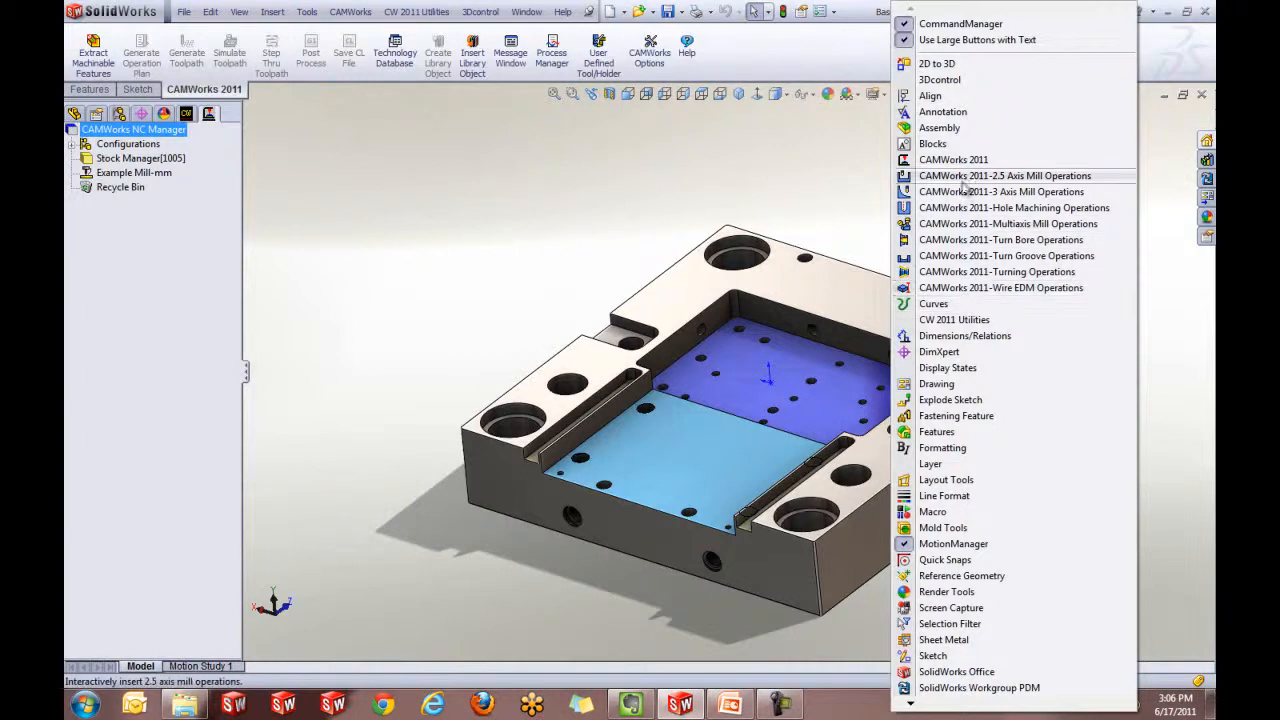
left_click(765, 165)
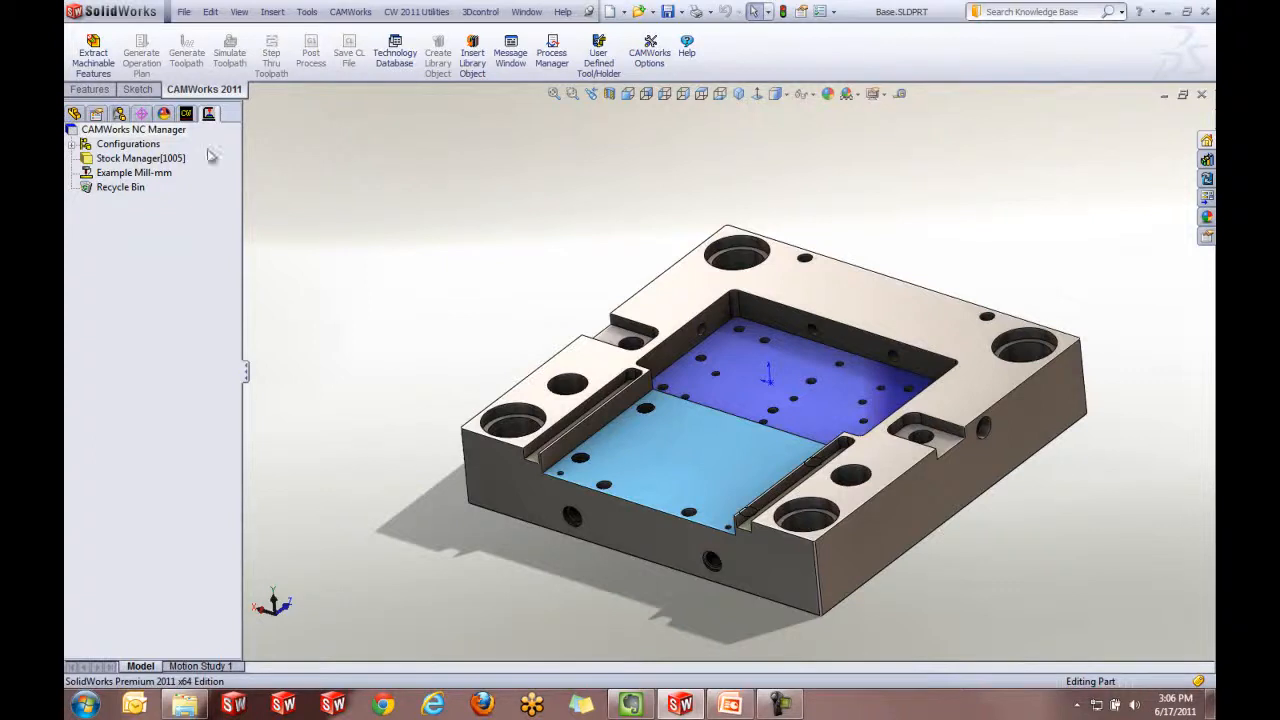
mouse_move(574, 211)
middle_mouse_down()
mouse_move(583, 131)
mouse_move(566, 197)
middle_mouse_up()
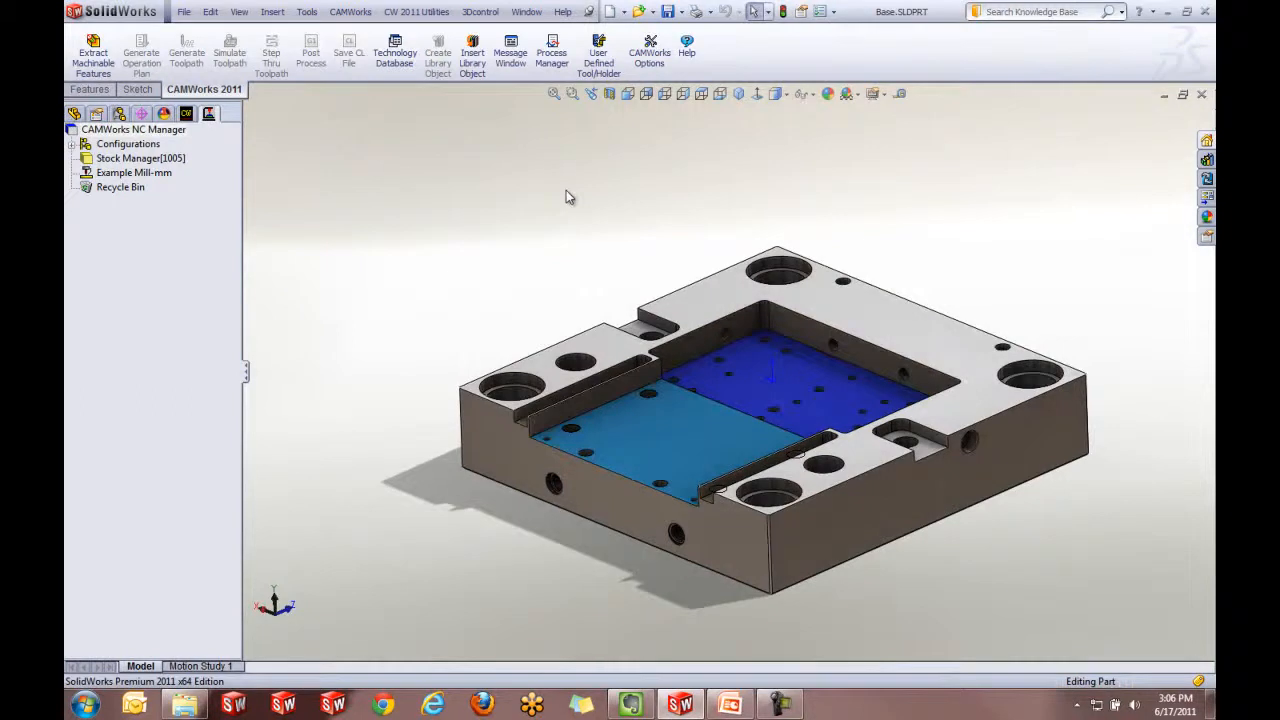
scroll(863, 381, "down", 1)
mouse_move(878, 410)
middle_mouse_down()
mouse_move(874, 434)
mouse_move(880, 424)
middle_mouse_up()
scroll(891, 464, "up", 1)
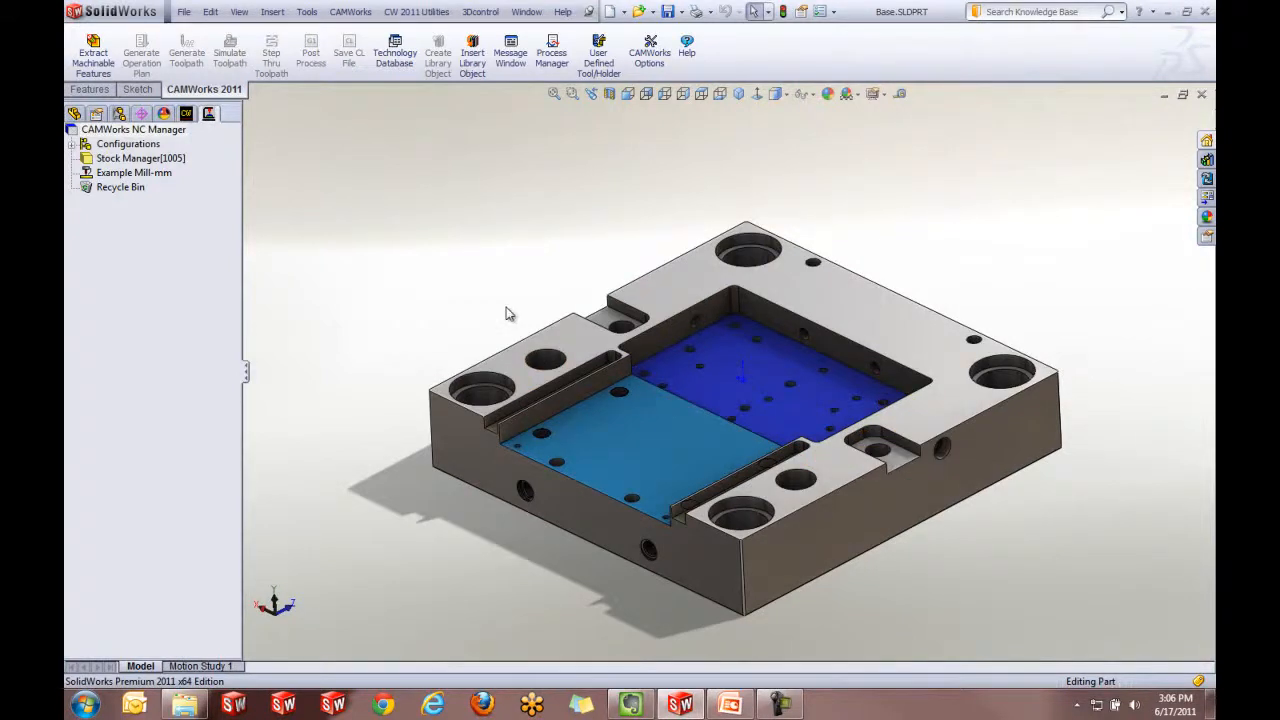
middle_click_drag(506, 307, 509, 300)
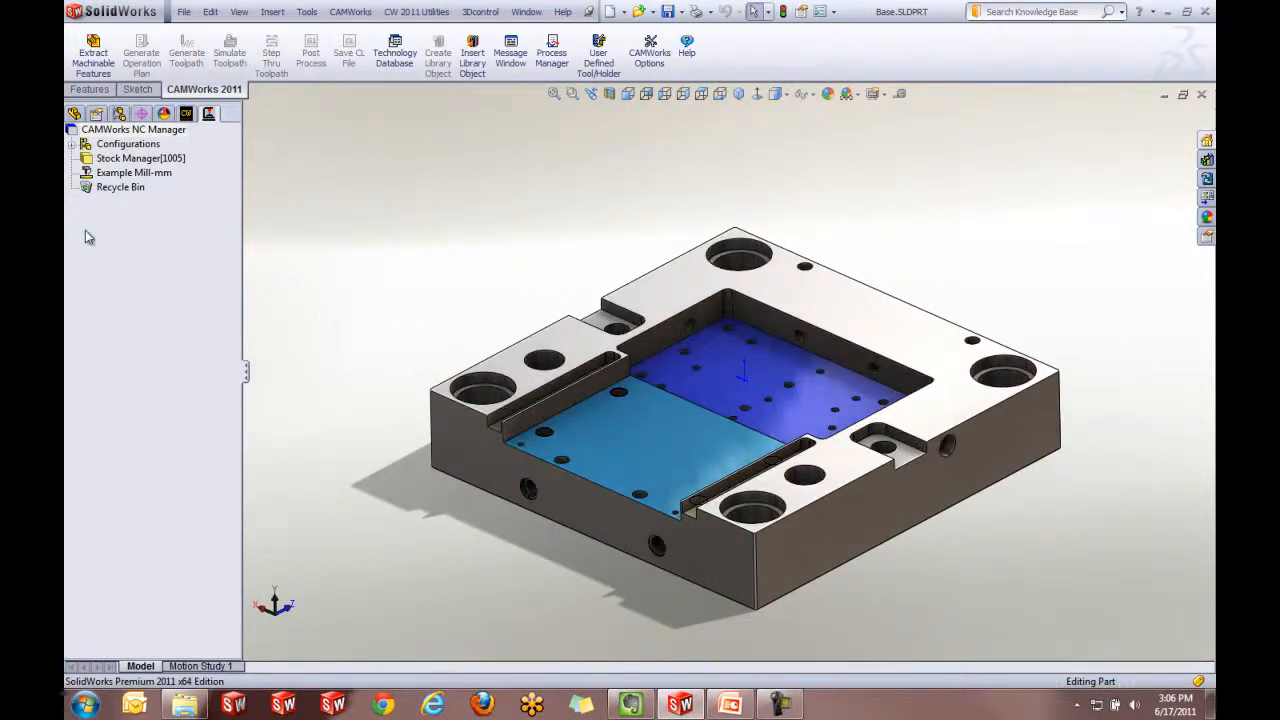
- Review the configurations listed under CAMWorks NC Manager and the part's own configurations
left_click(183, 128)
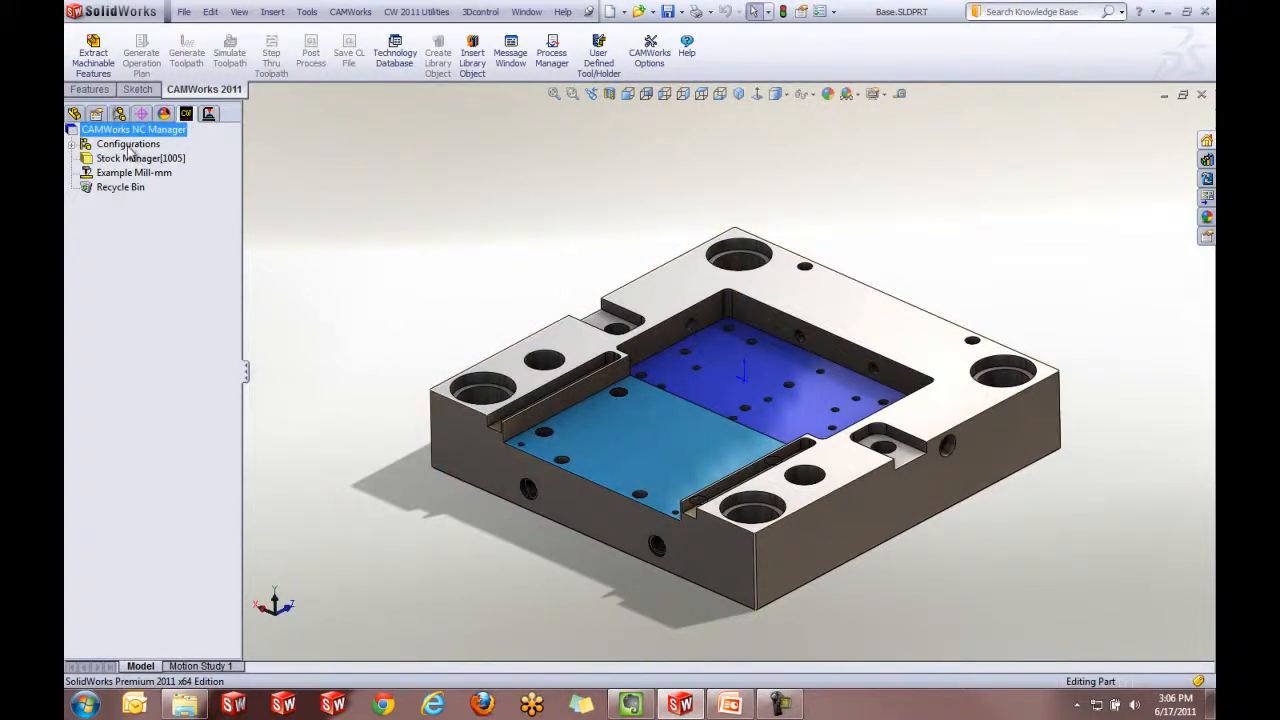
left_click(72, 144)
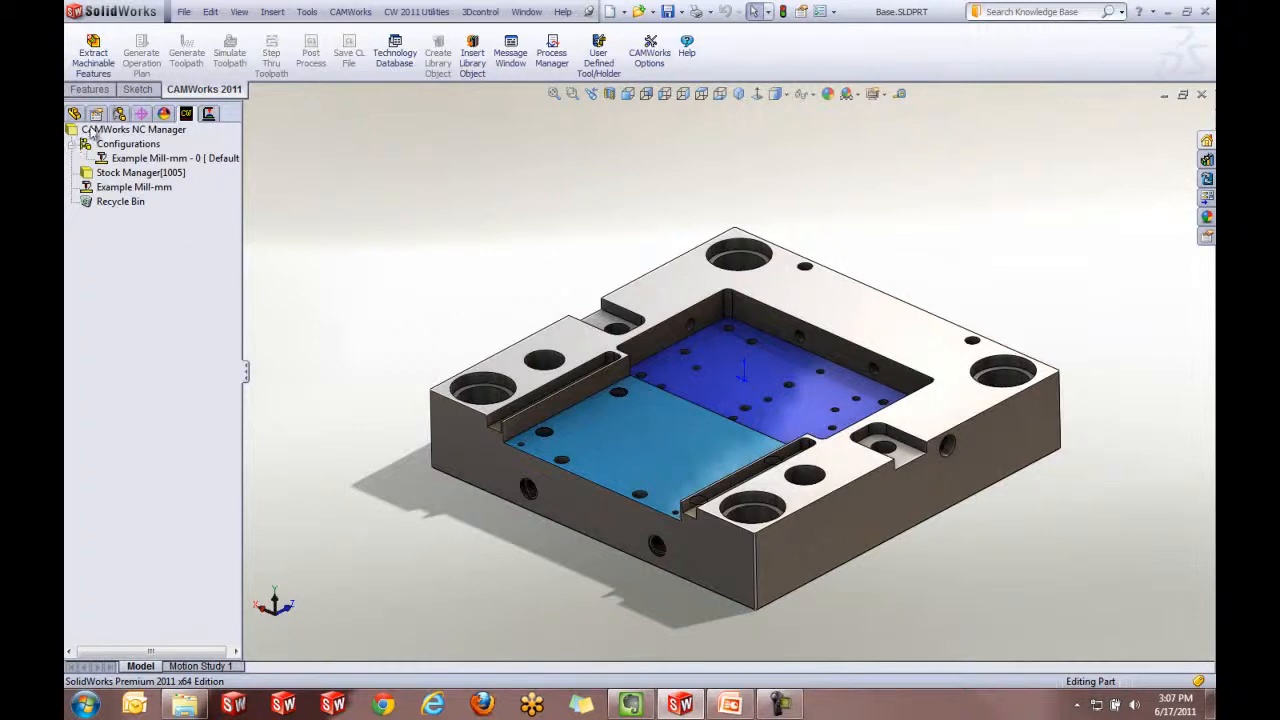
left_click(122, 115)
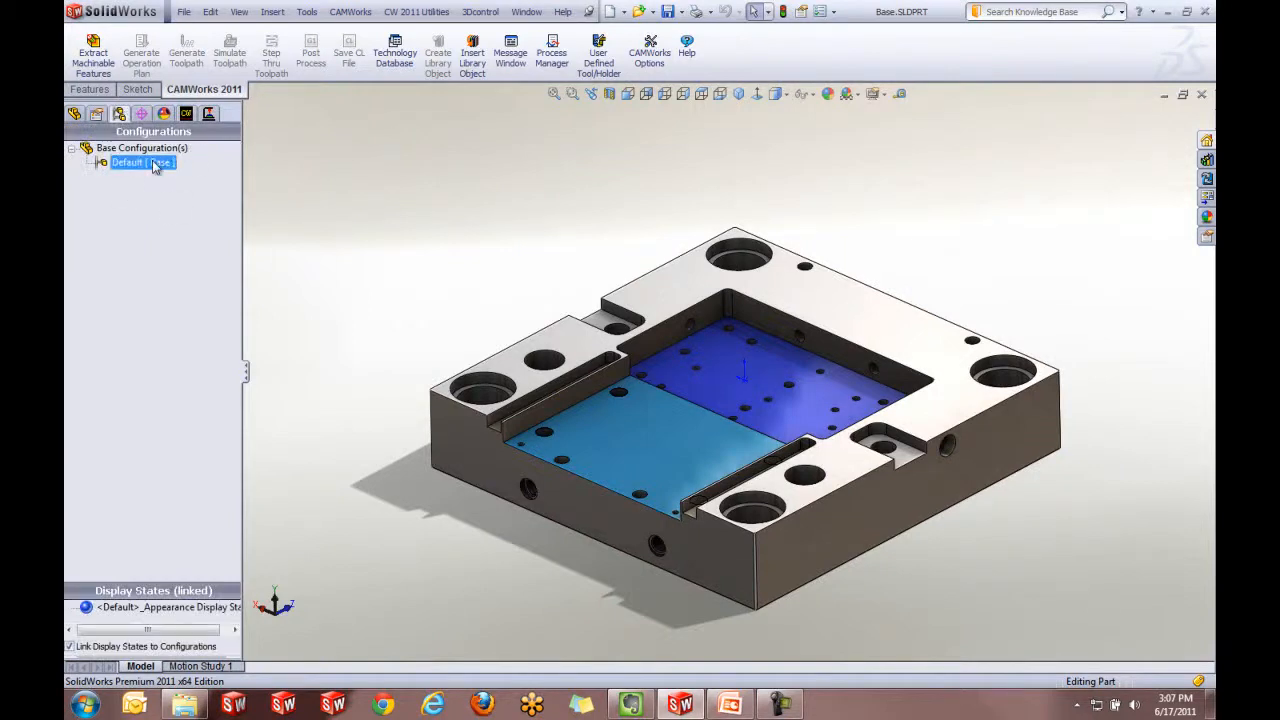
left_click(186, 113)
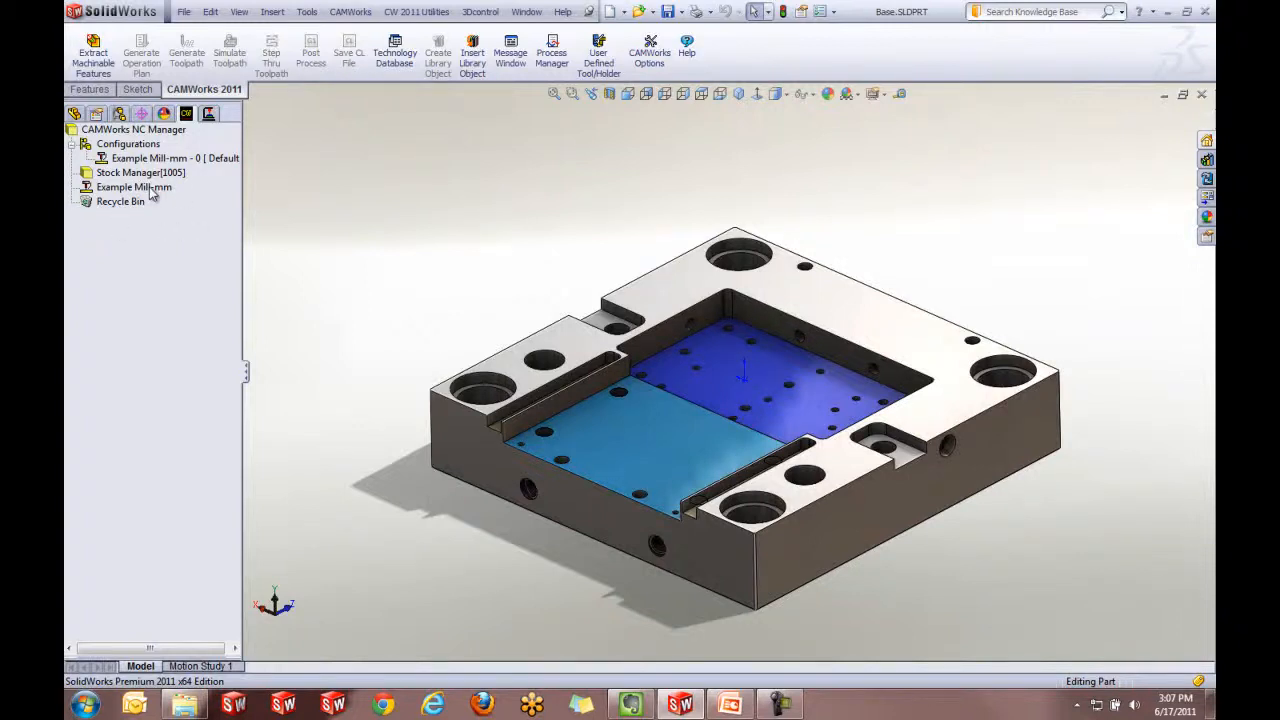
- Set Haas VF1 from the available mill machines as the active machine for the part
left_click(72, 144)
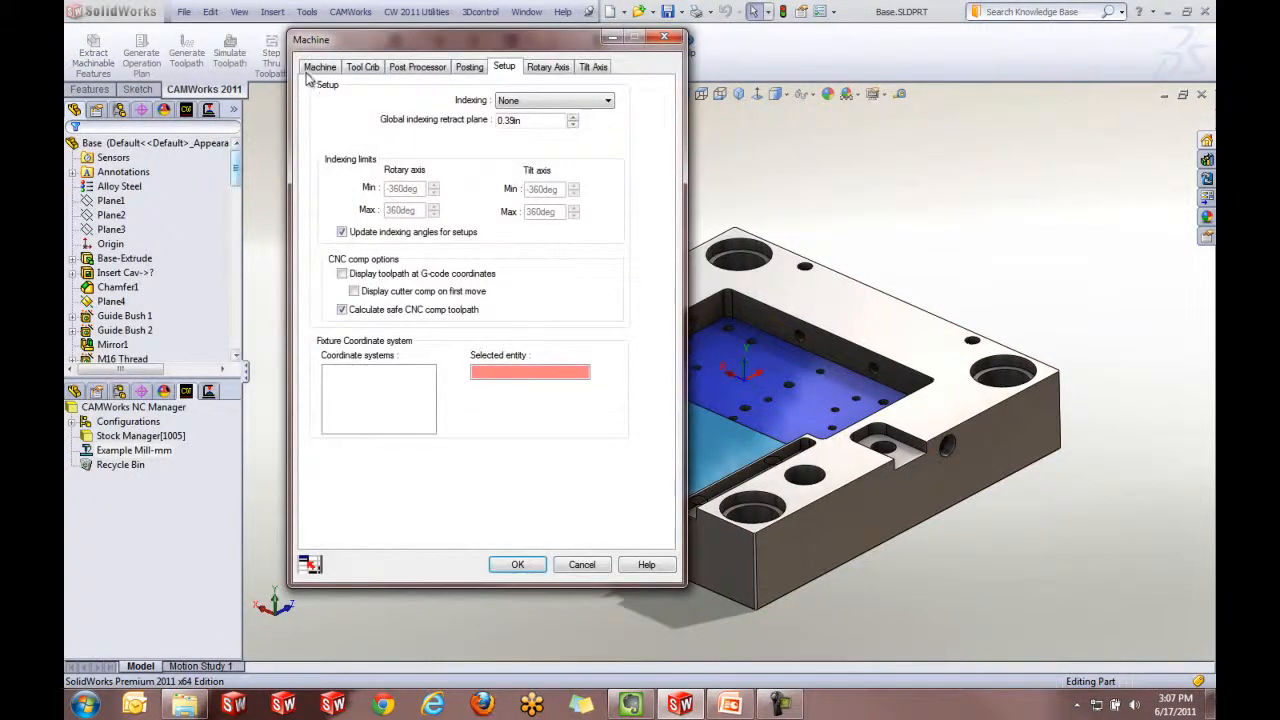
left_click(318, 68)
left_click_drag(348, 46, 378, 57)
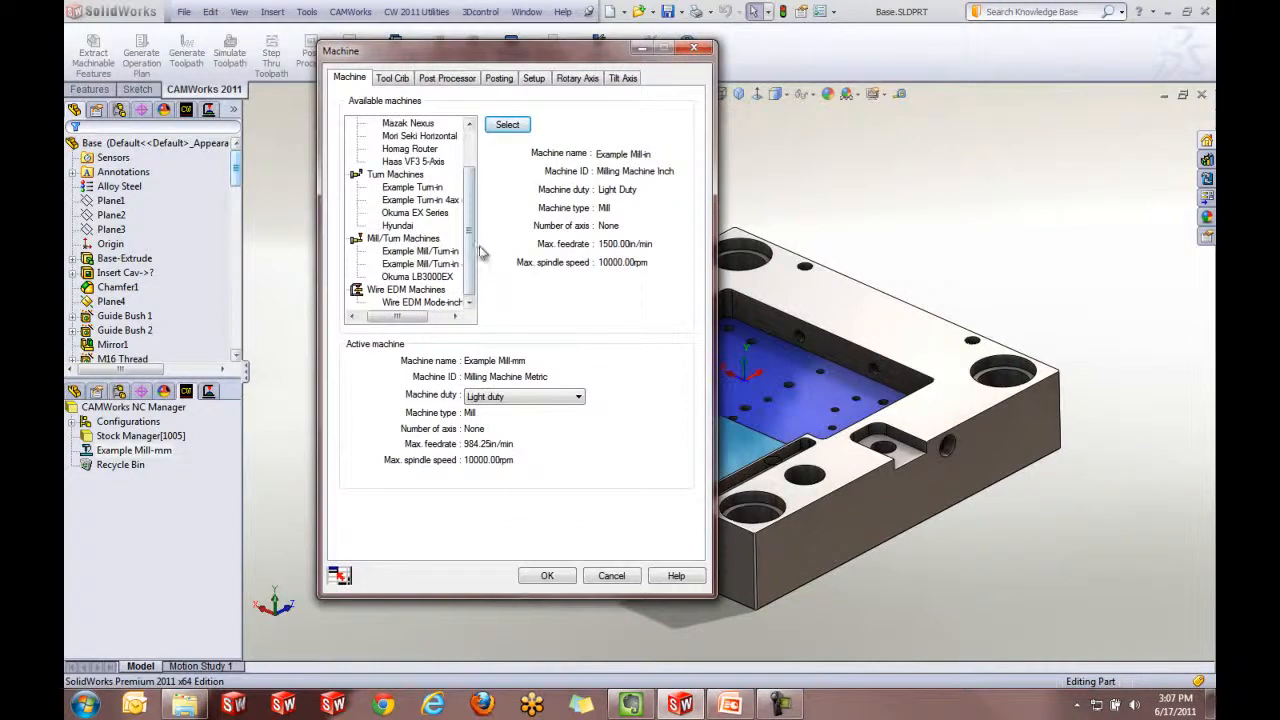
left_click_drag(472, 236, 472, 200)
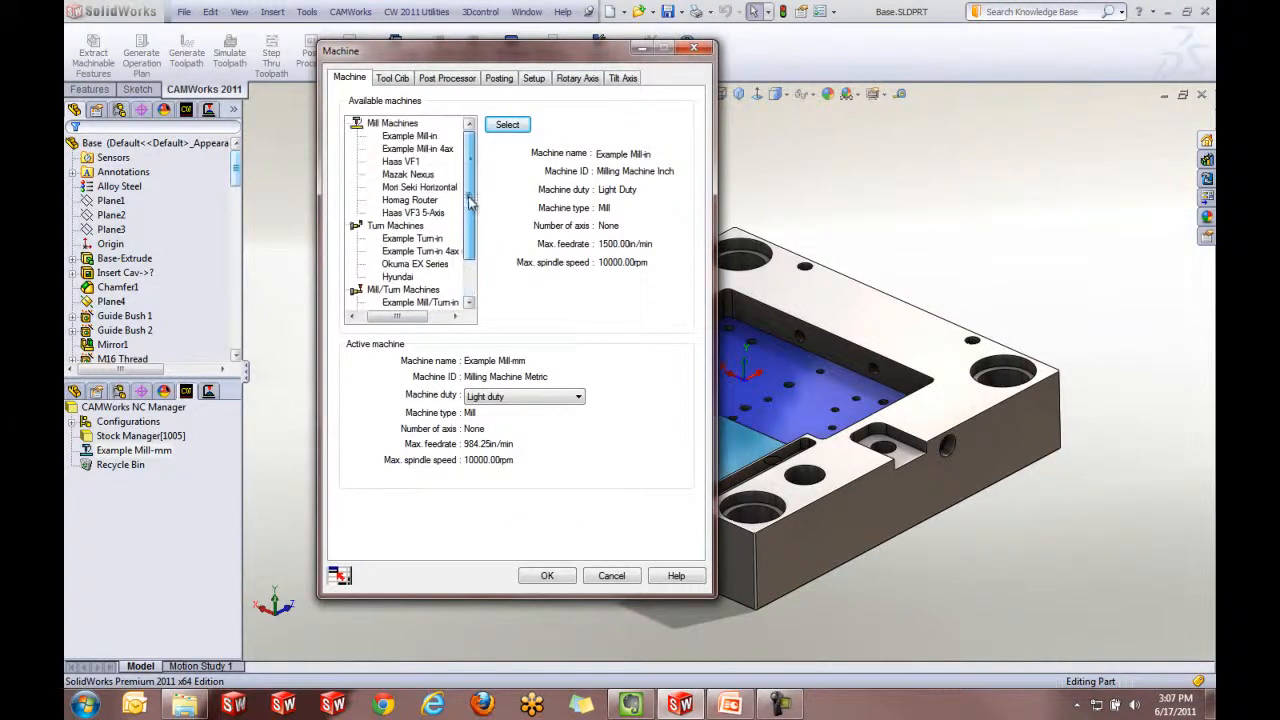
left_click(399, 163)
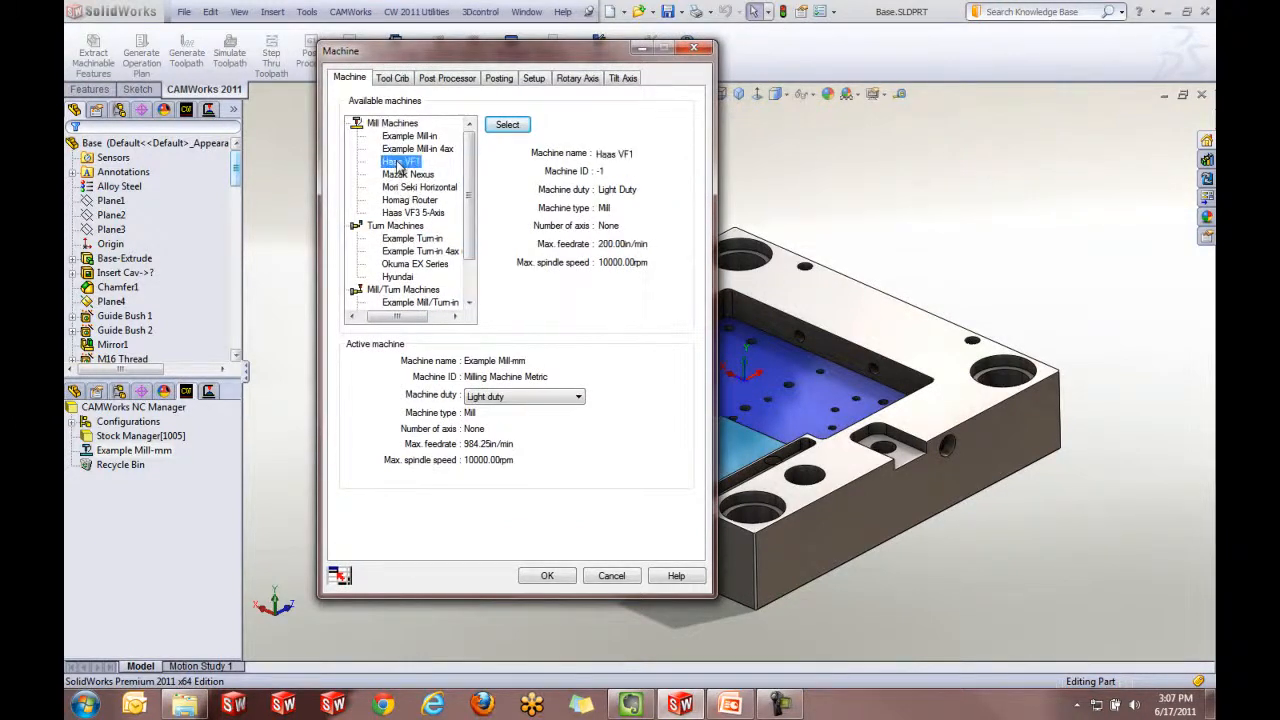
left_click(503, 127)
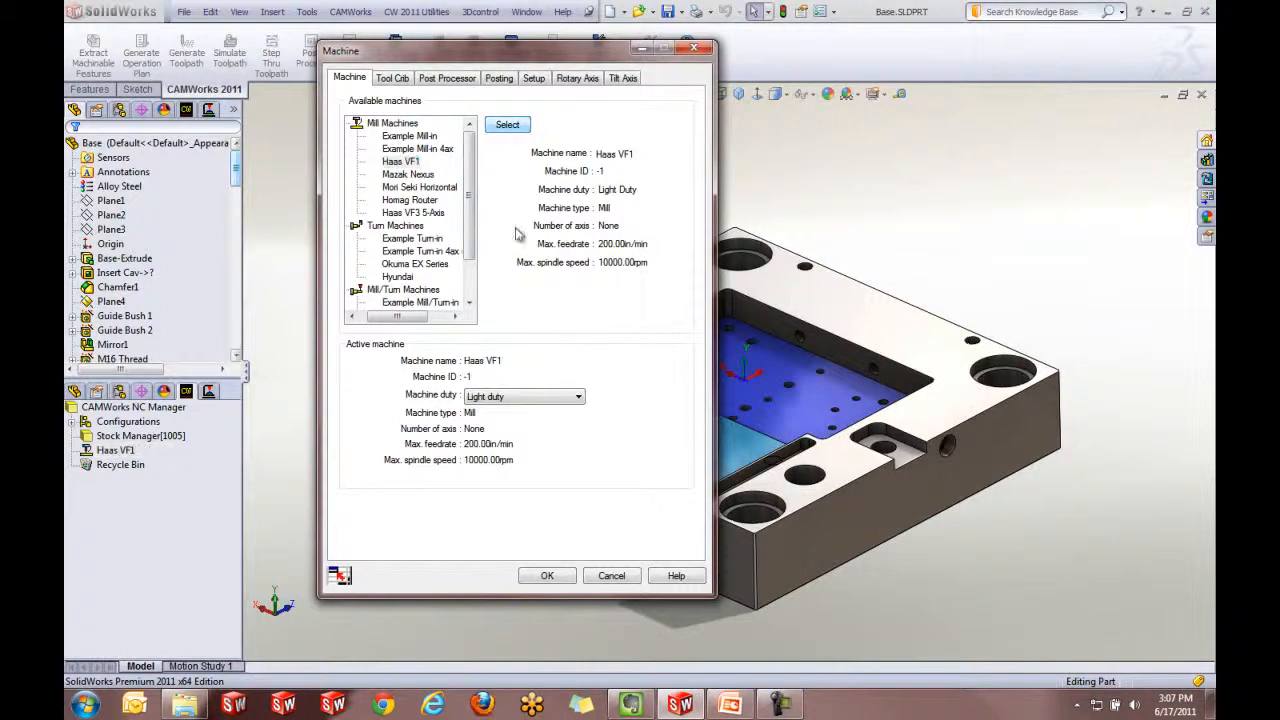
left_click(547, 575)
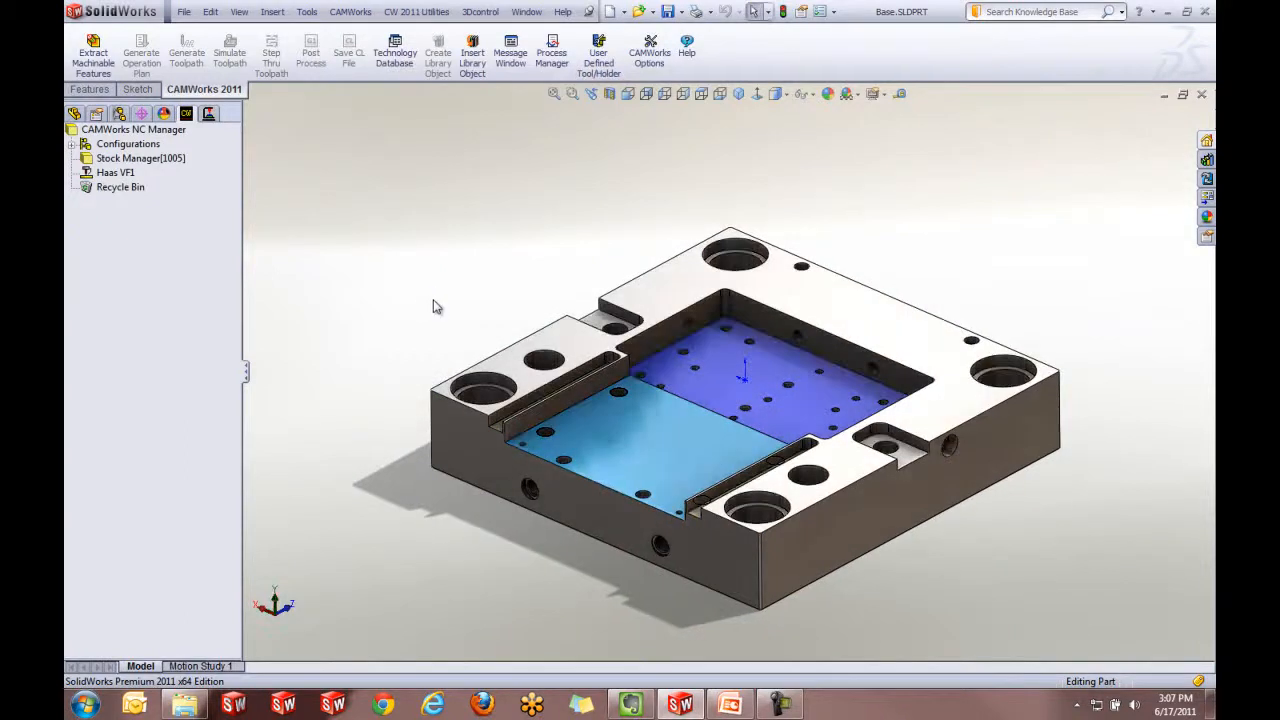
- Extract the part's machinable features and review Hole Group1, Counterbore Hole Group2, Rectangular Slot1 and Rectangular Pocket1 in Mill Part Setup1
left_click(93, 64)
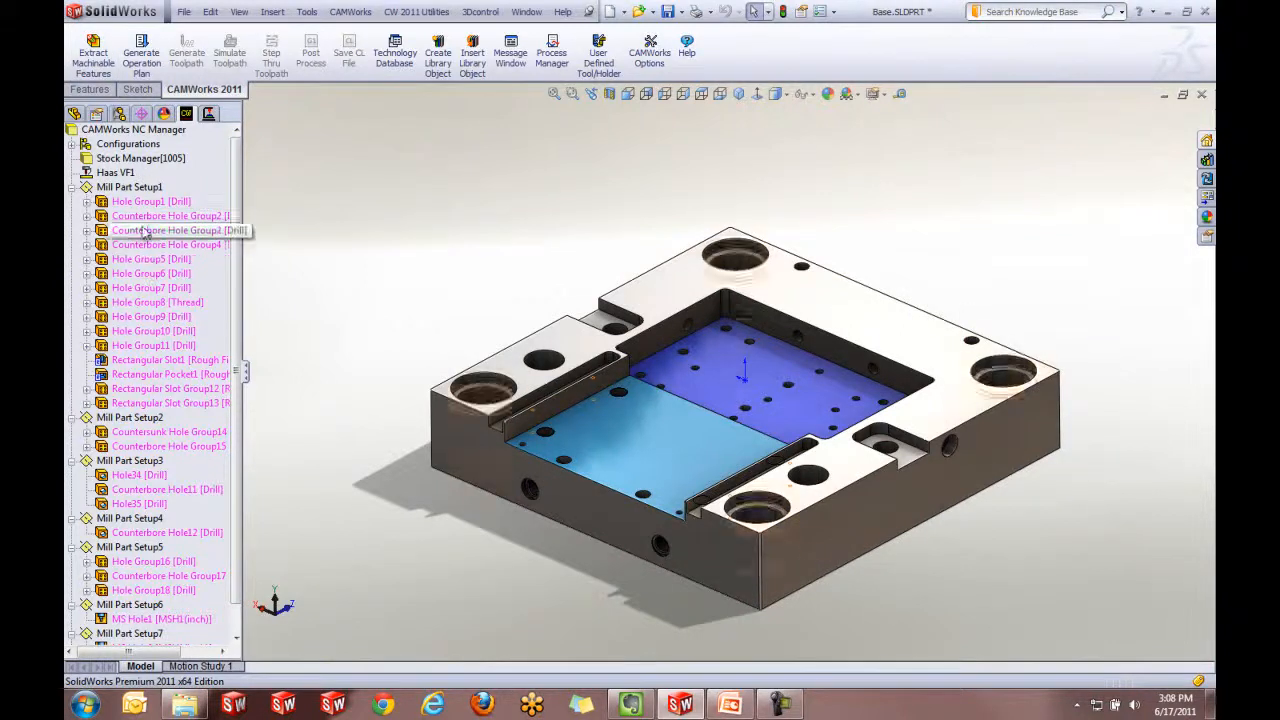
left_click(141, 203)
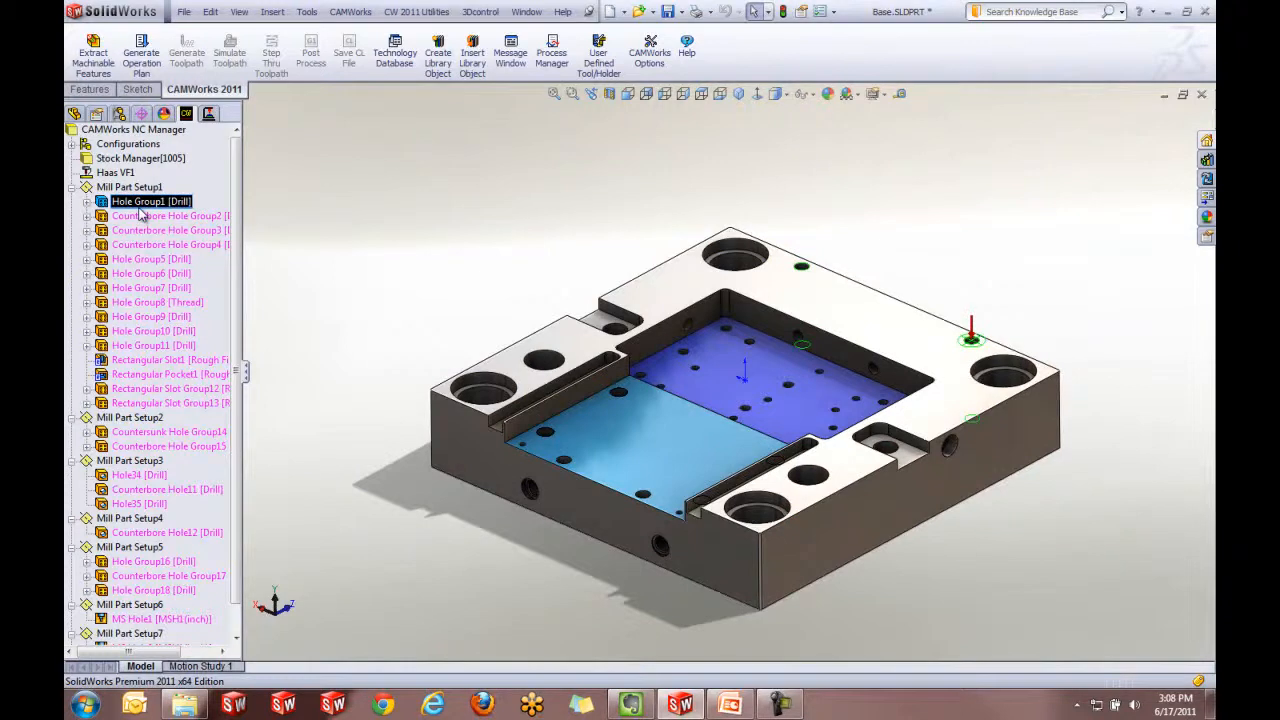
left_click(141, 216)
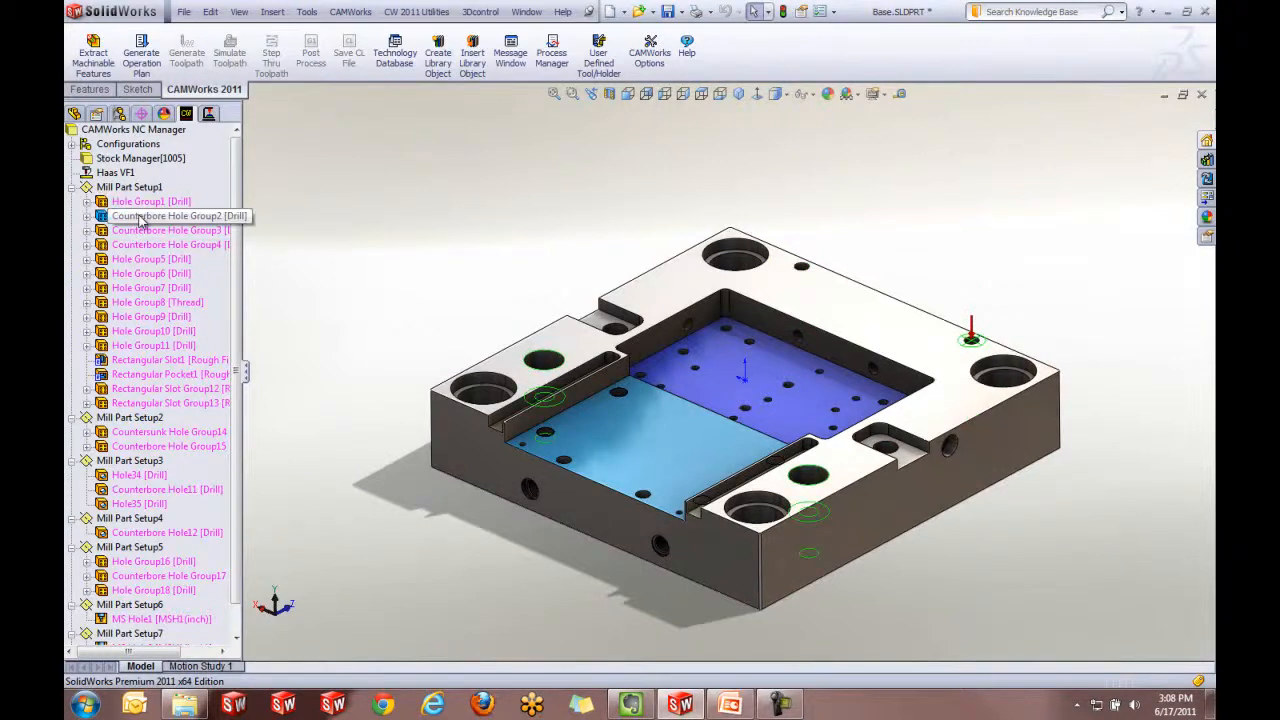
left_click(143, 359)
left_click(143, 376)
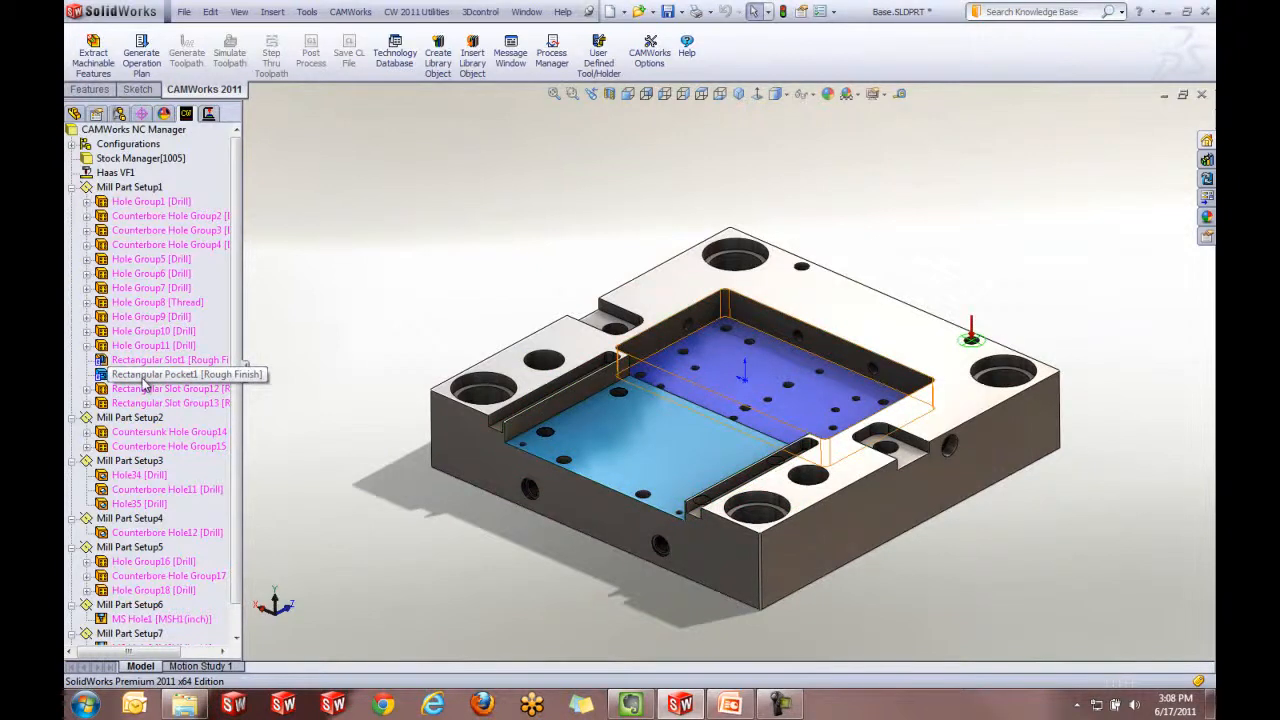
- Examine the machining directions of Mill Part Setups 1, 2, 3, 6 and 7, and view the light blue recessed face straight on
left_click(140, 188)
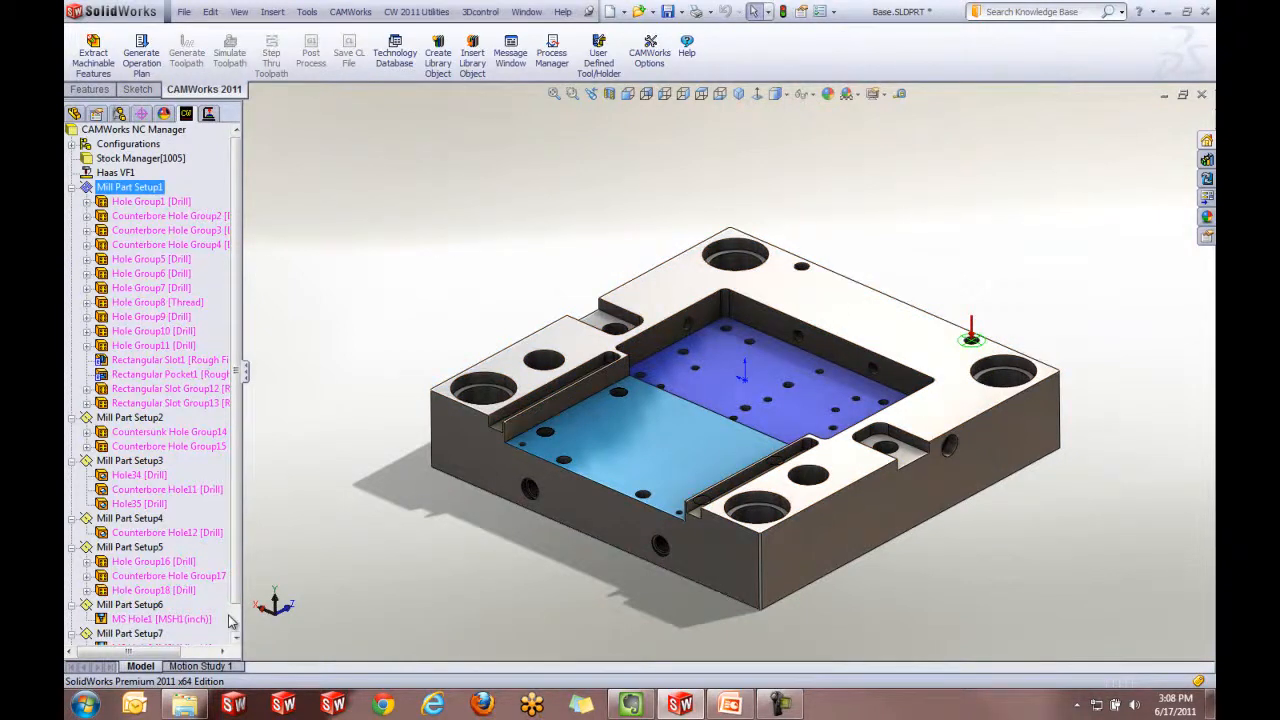
left_click(125, 418)
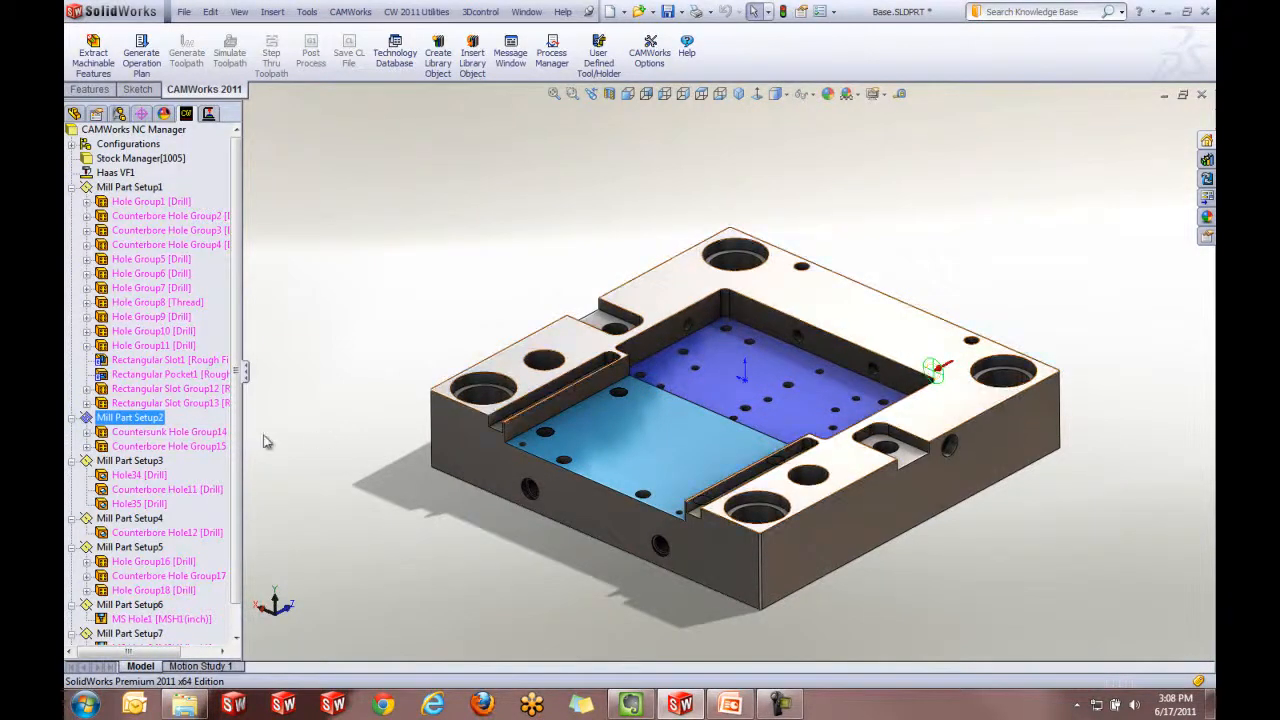
left_click(150, 476)
left_click(130, 461)
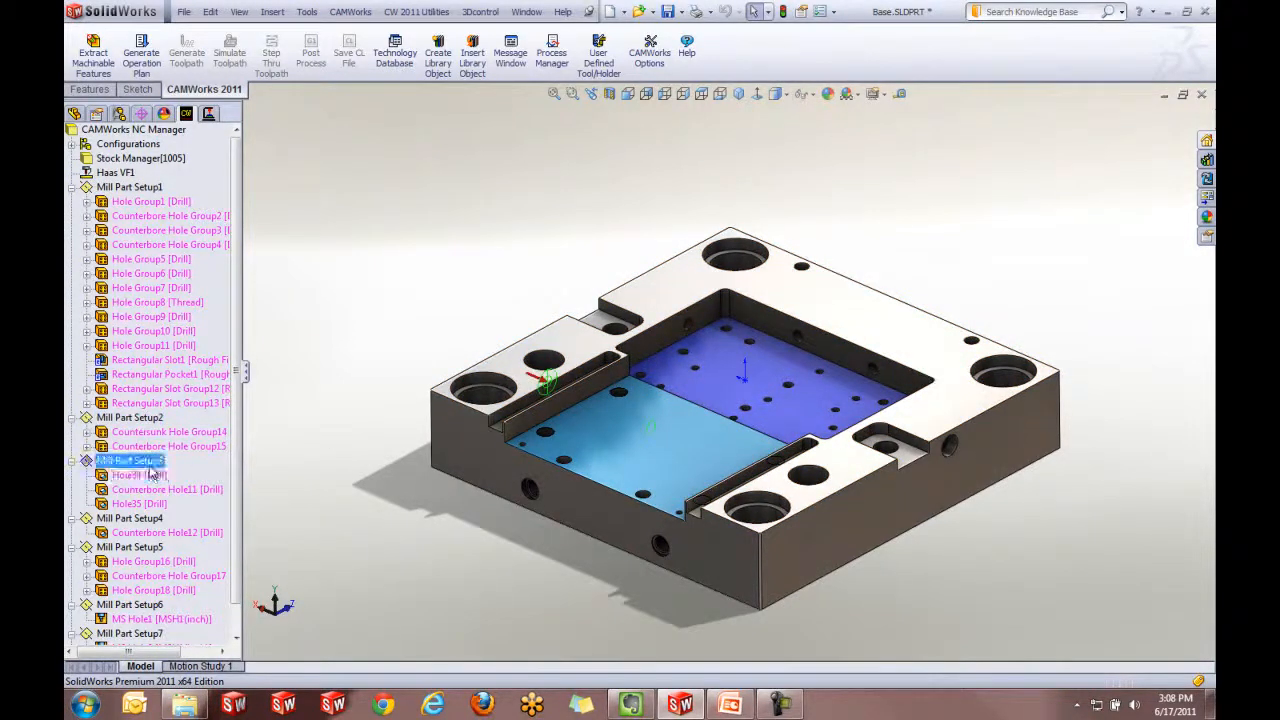
left_click(140, 188)
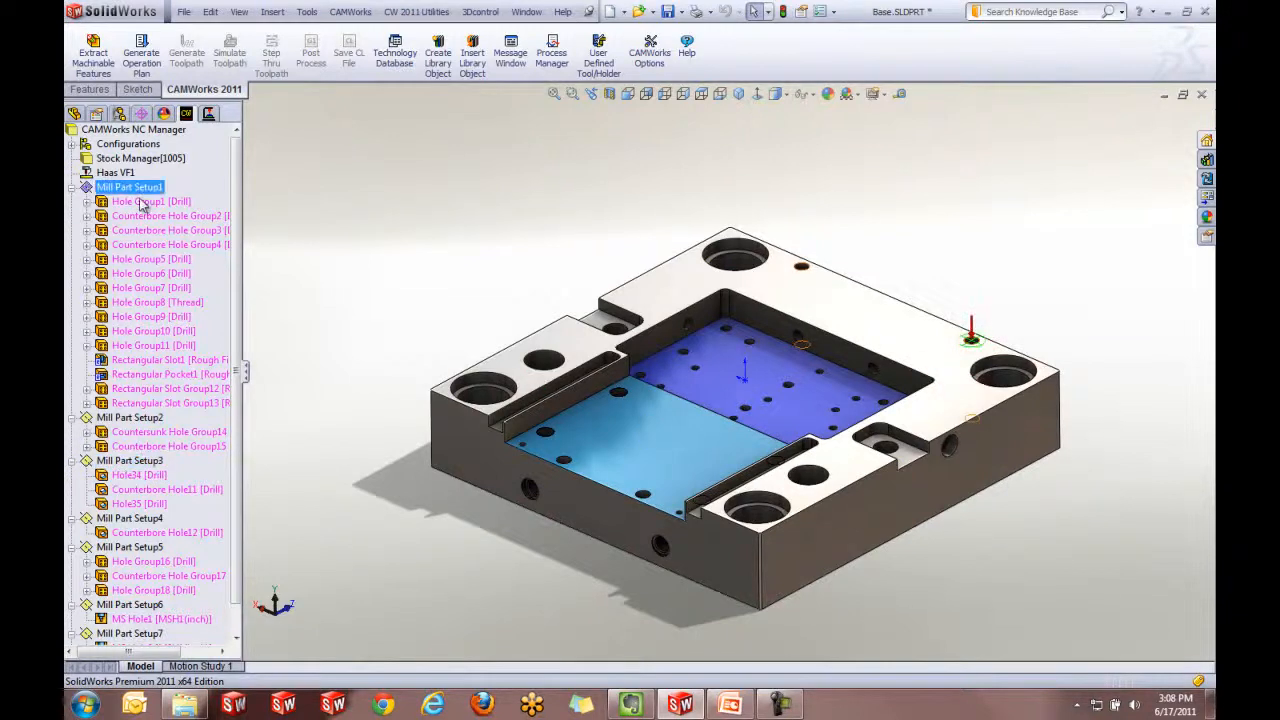
left_click(130, 634)
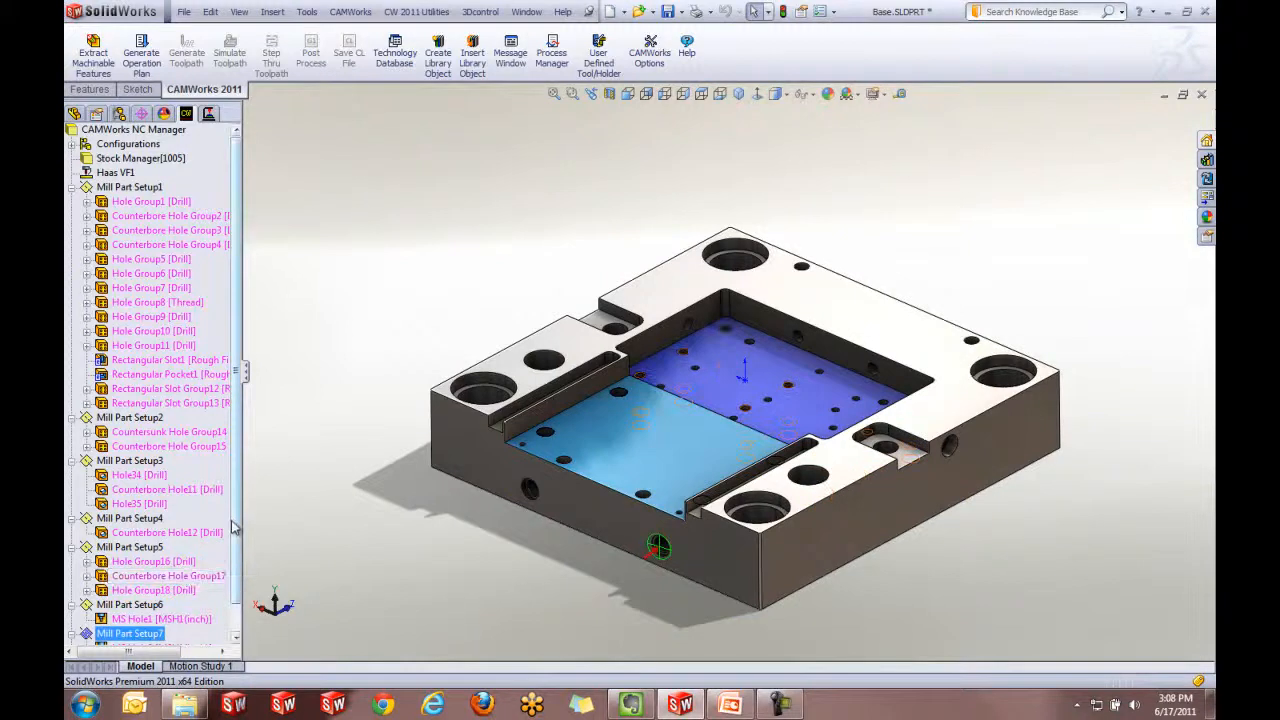
scroll(205, 555, "down", 1)
left_click(135, 577)
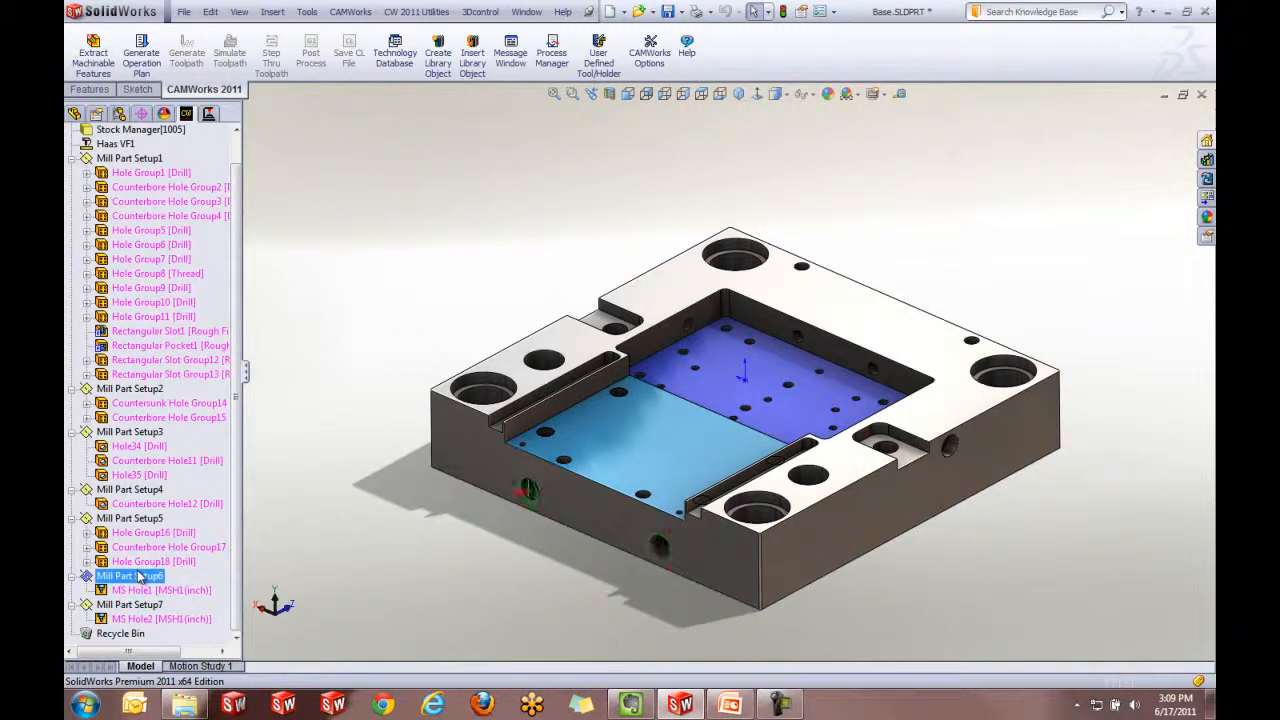
left_click(148, 606)
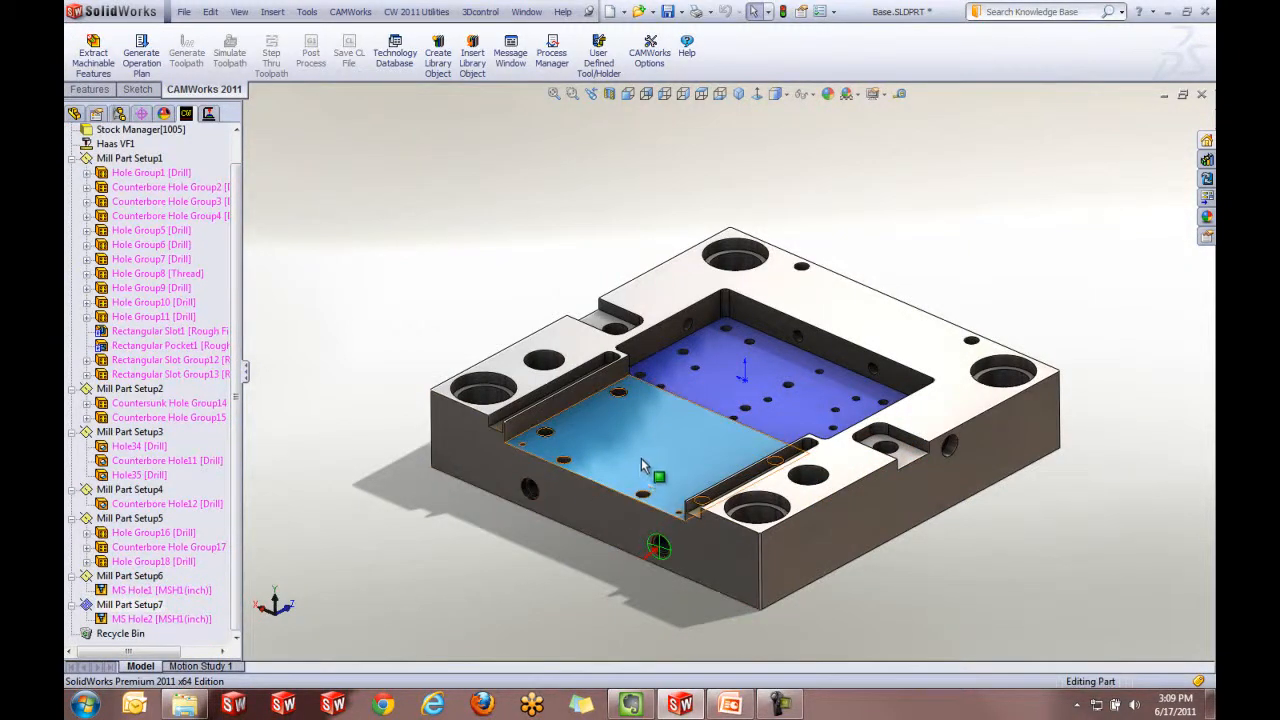
left_click(757, 93)
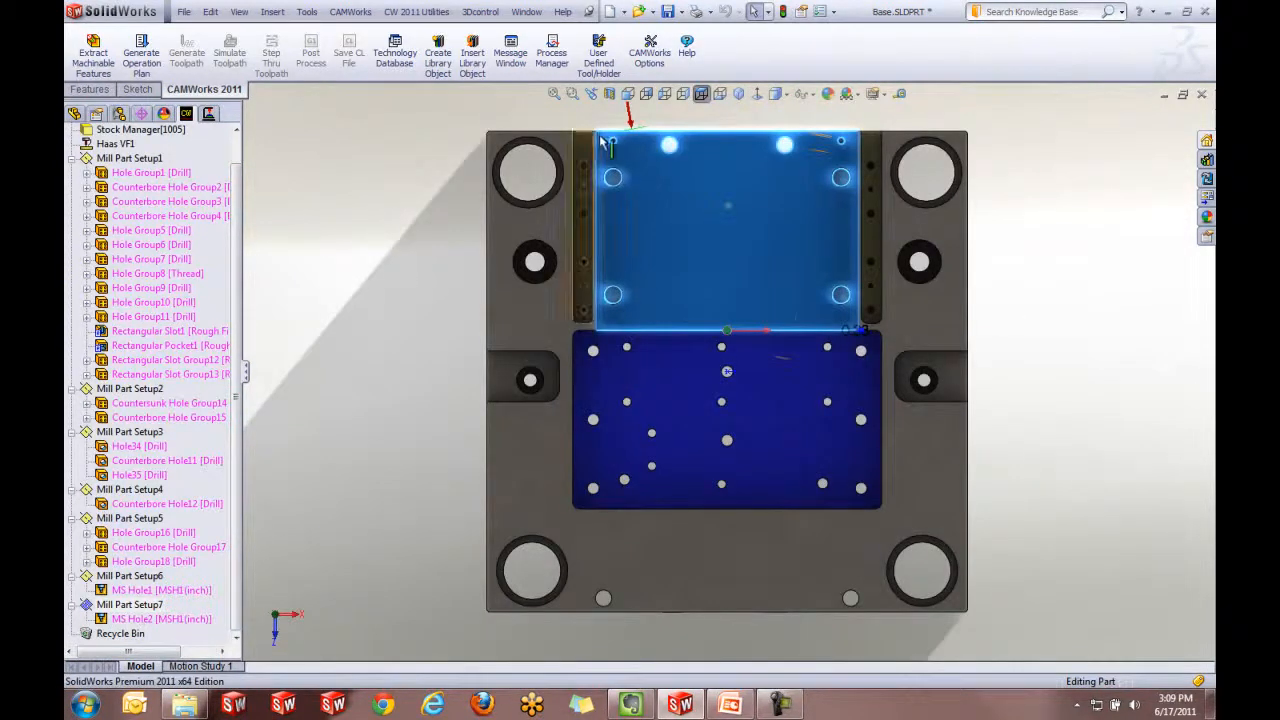
- Examine the part's recessed faces and side holes from several angles and check the machining direction of Mill Part Setup1
scroll(651, 143, "down", 5)
middle_click_drag(719, 190, 727, 329)
scroll(733, 325, "up", 5)
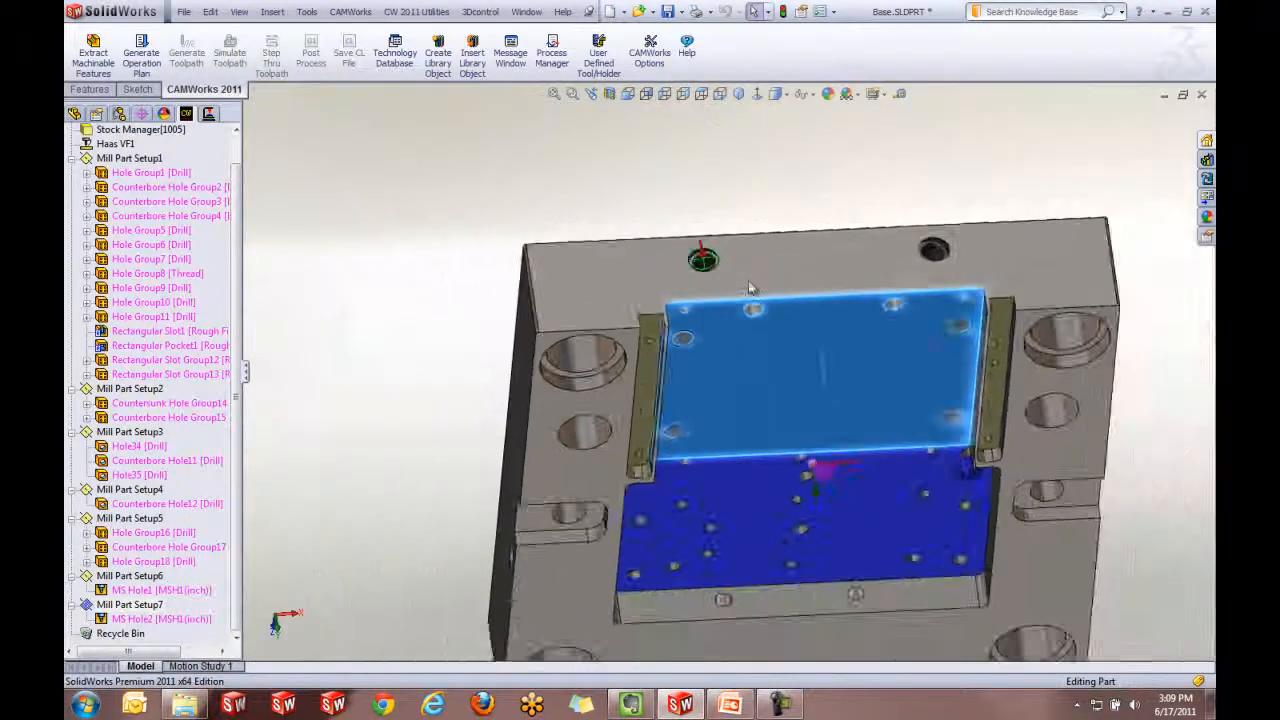
scroll(748, 280, "down", 4)
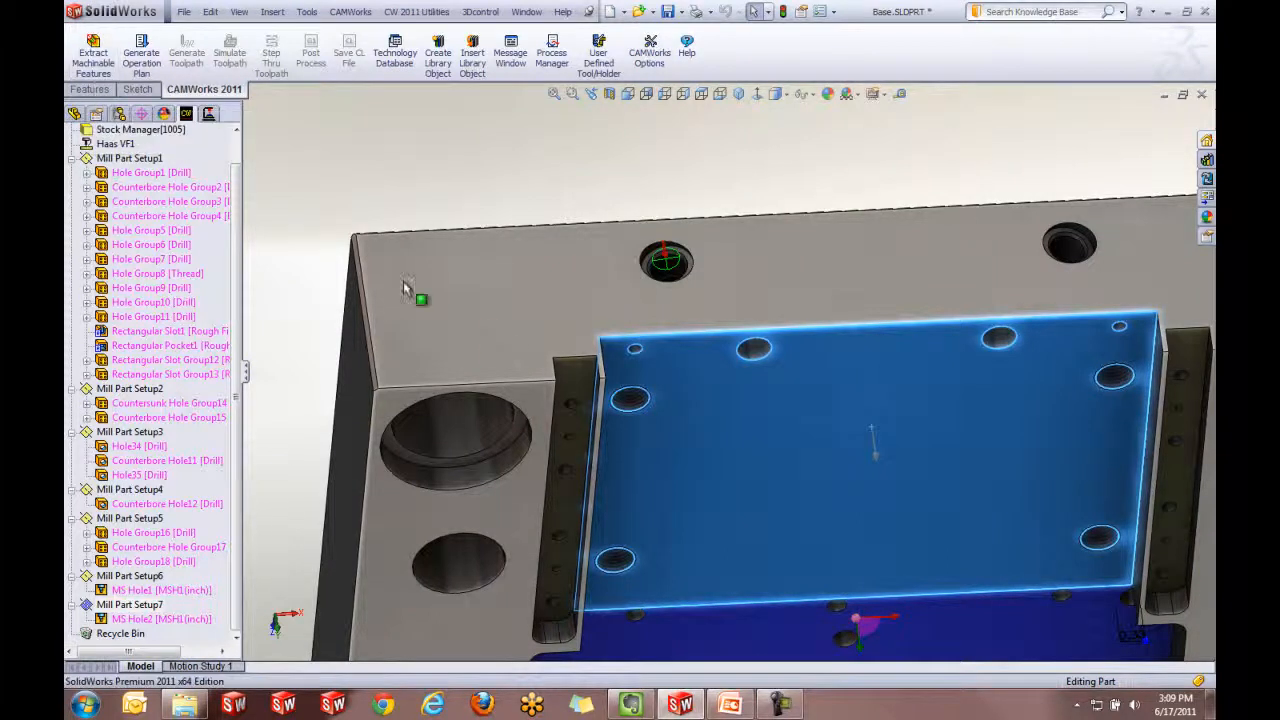
scroll(600, 371, "up", 7)
middle_click_drag(755, 436, 876, 398)
scroll(876, 398, "down", 5)
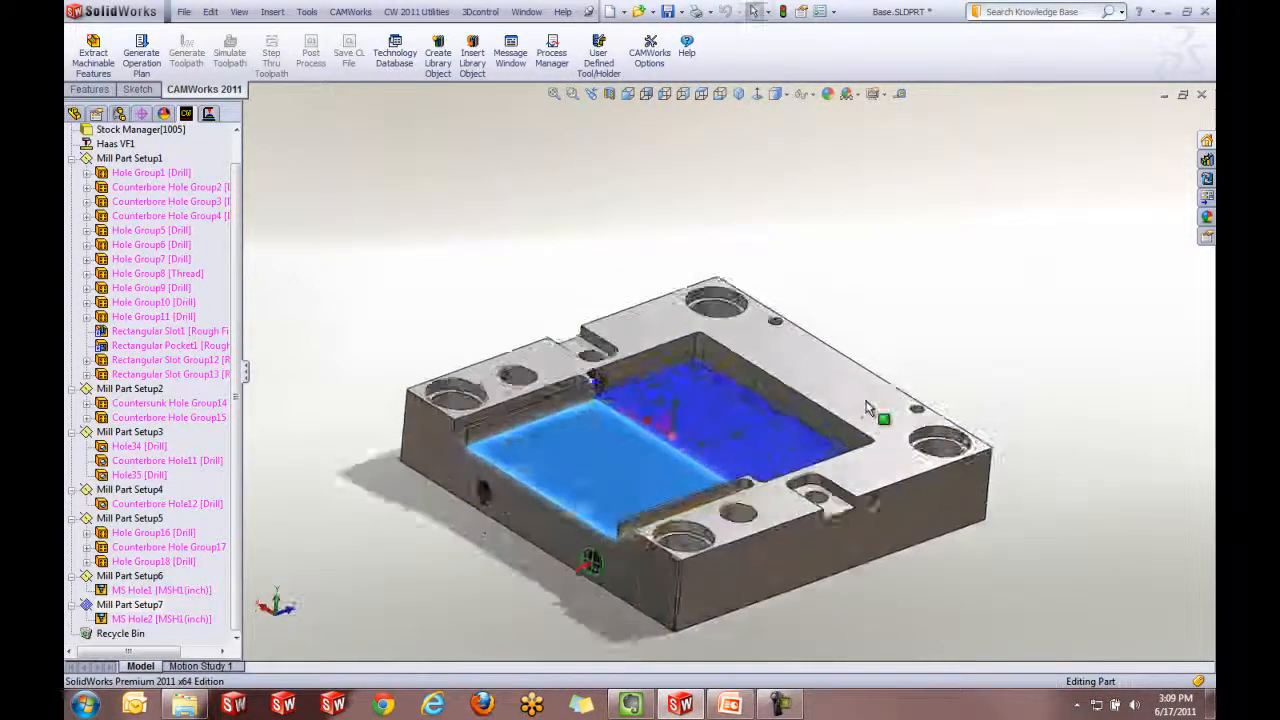
left_click_drag(240, 250, 240, 194)
left_click(130, 187)
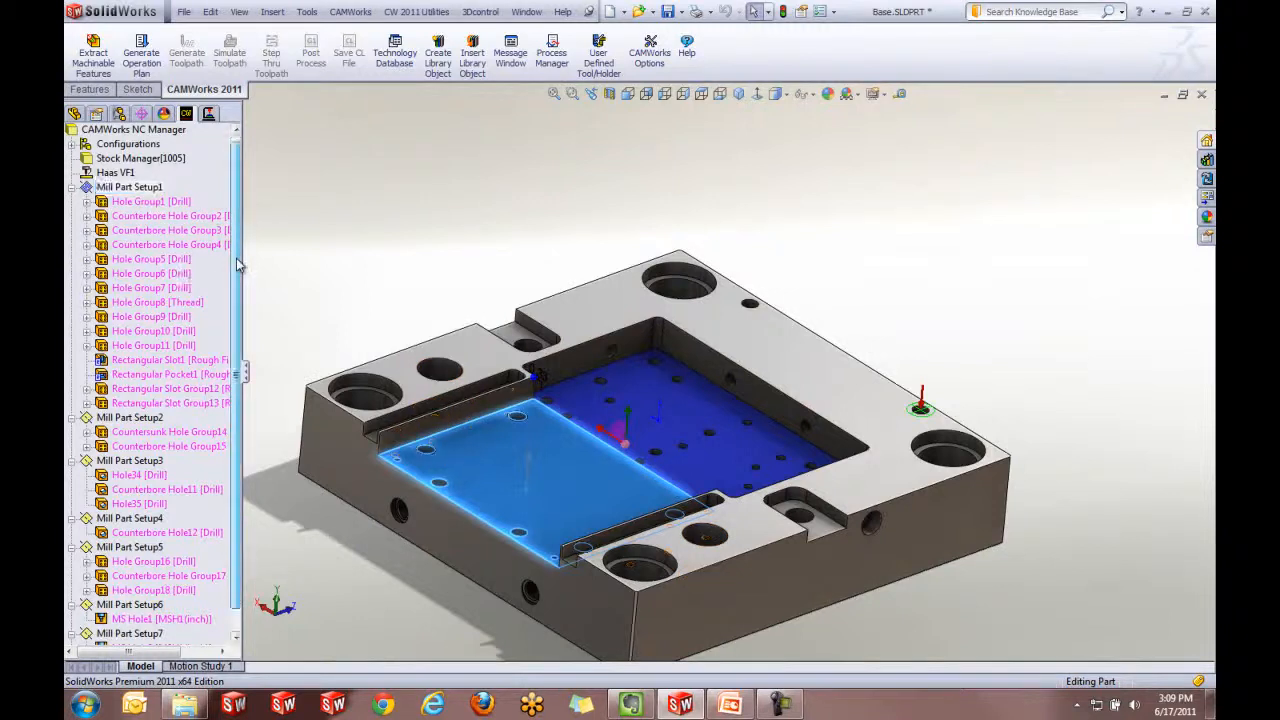
scroll(240, 370, "down", 1)
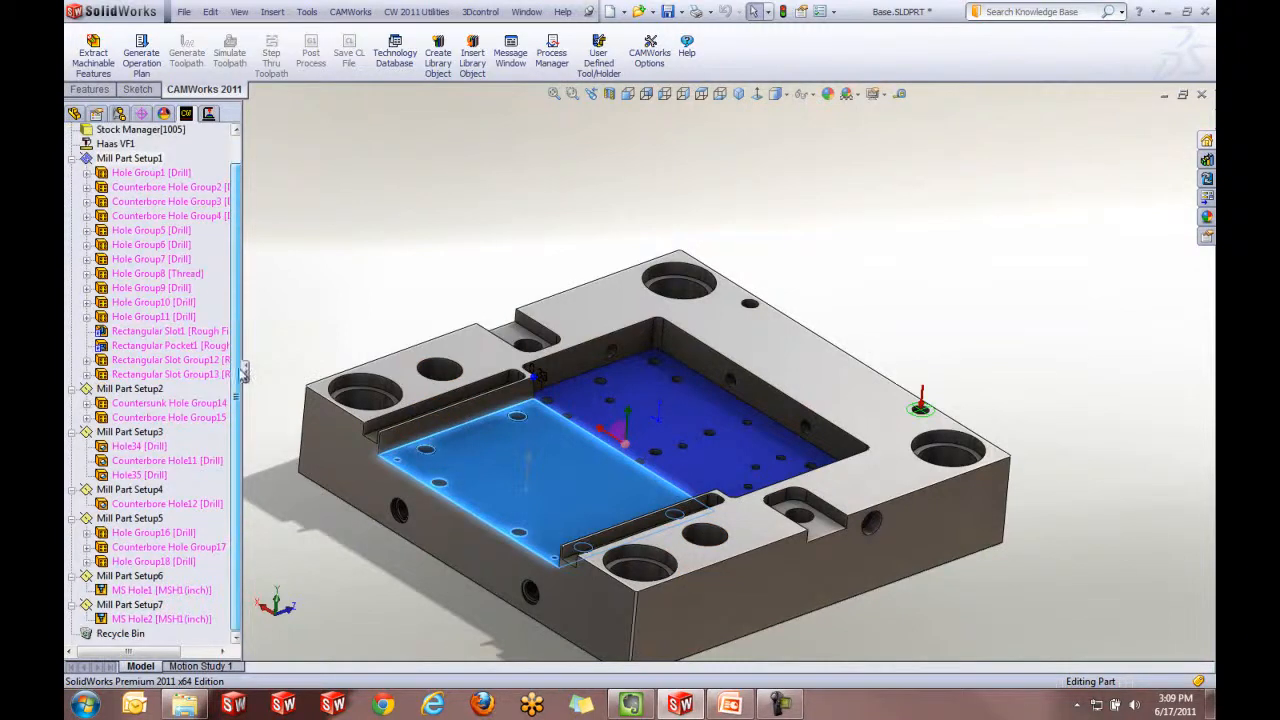
- Delete Mill Part Setup7 and all its dependent items
left_click(124, 606)
right_click(124, 606)
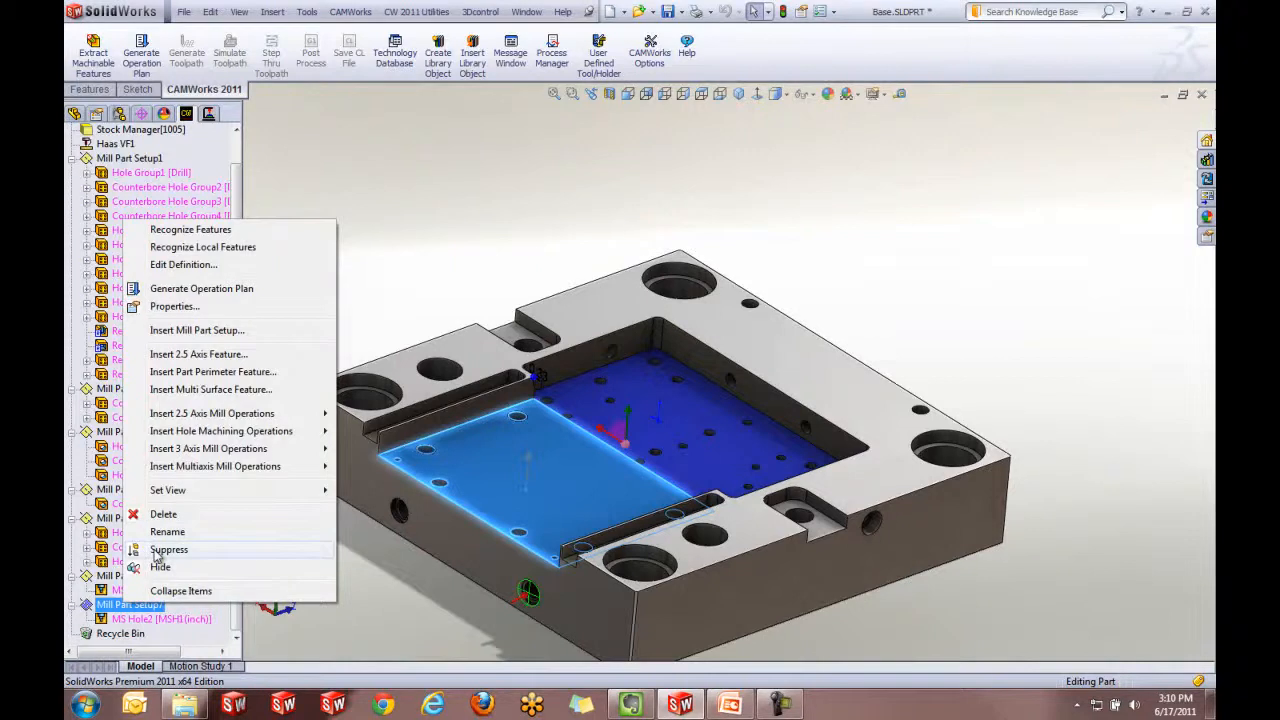
left_click(163, 514)
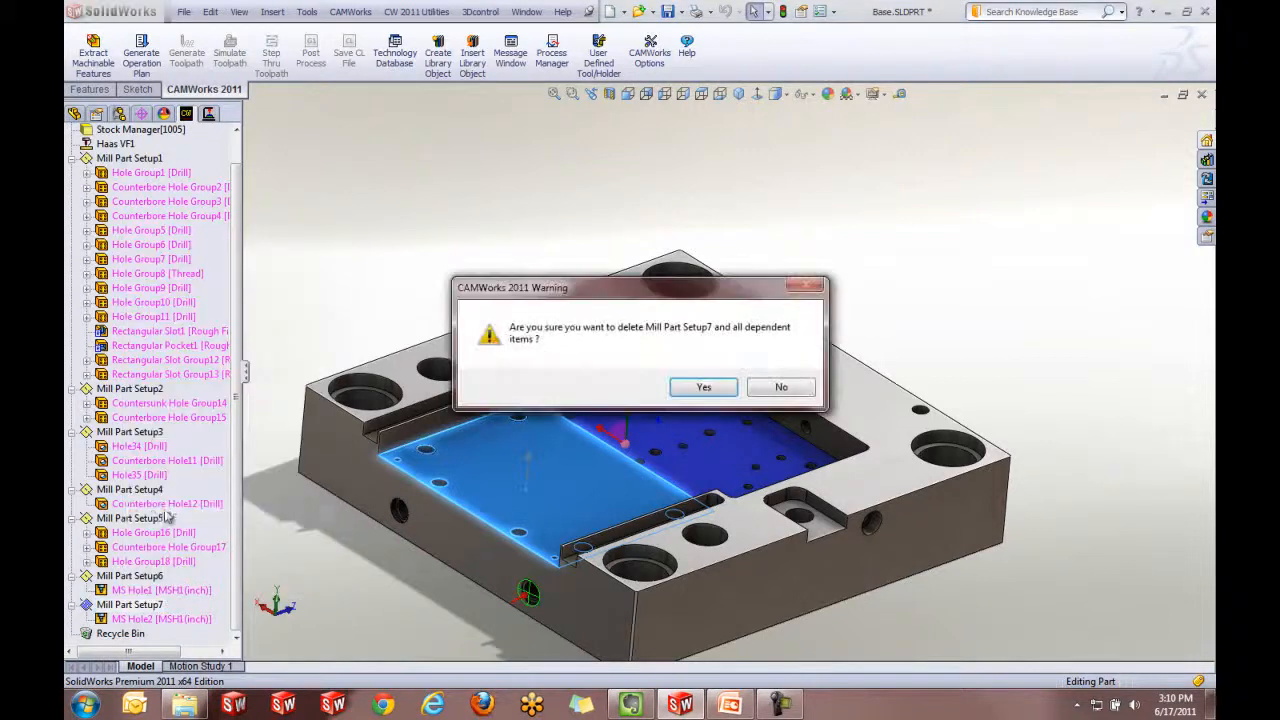
left_click(702, 387)
- Delete Mill Part Setups 2 through 6 together with their dependent features, keeping only Mill Part Setup1
left_click(122, 595)
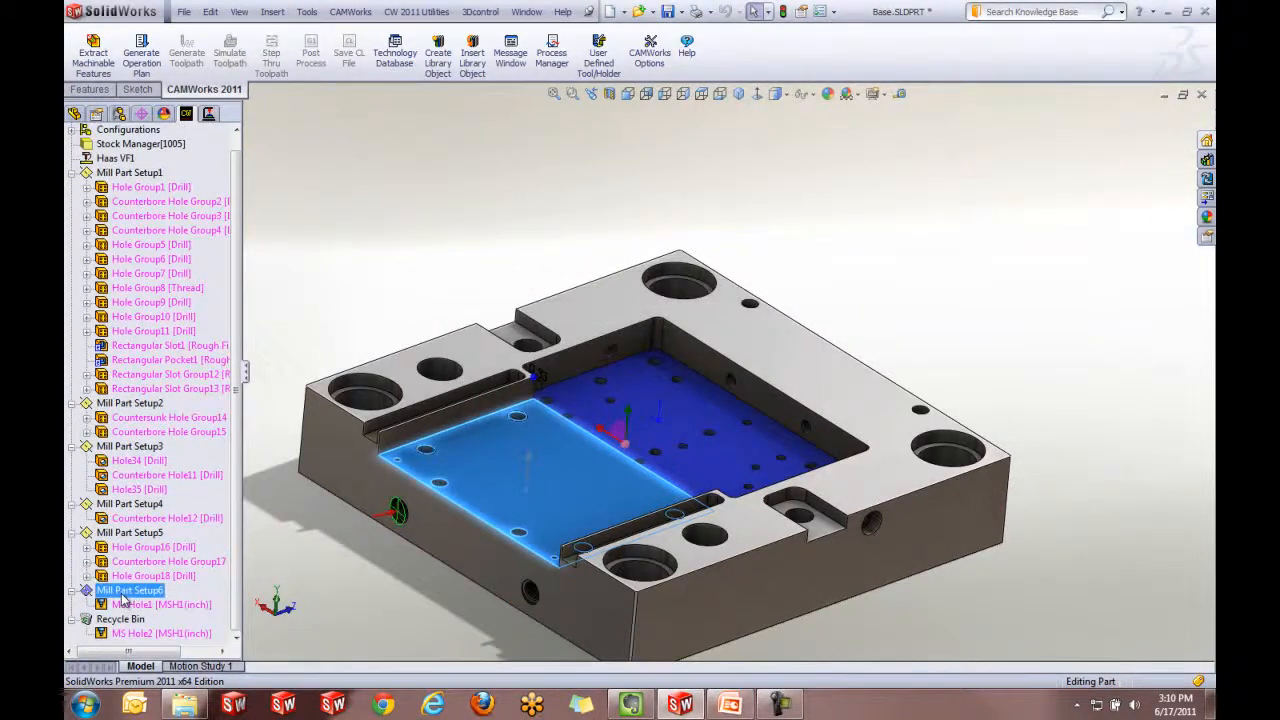
left_click(129, 532, "ctrl")
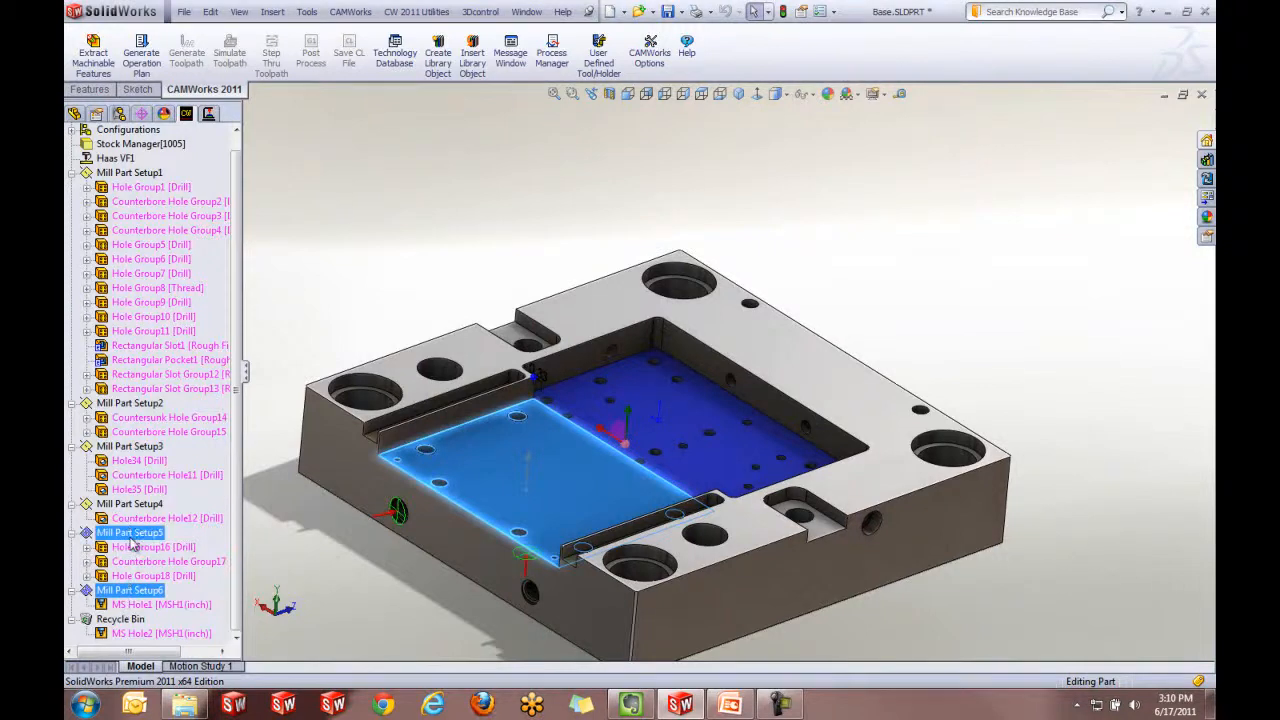
left_click(131, 505, "ctrl")
left_click(130, 446, "ctrl")
left_click(136, 404, "ctrl")
right_click(137, 408)
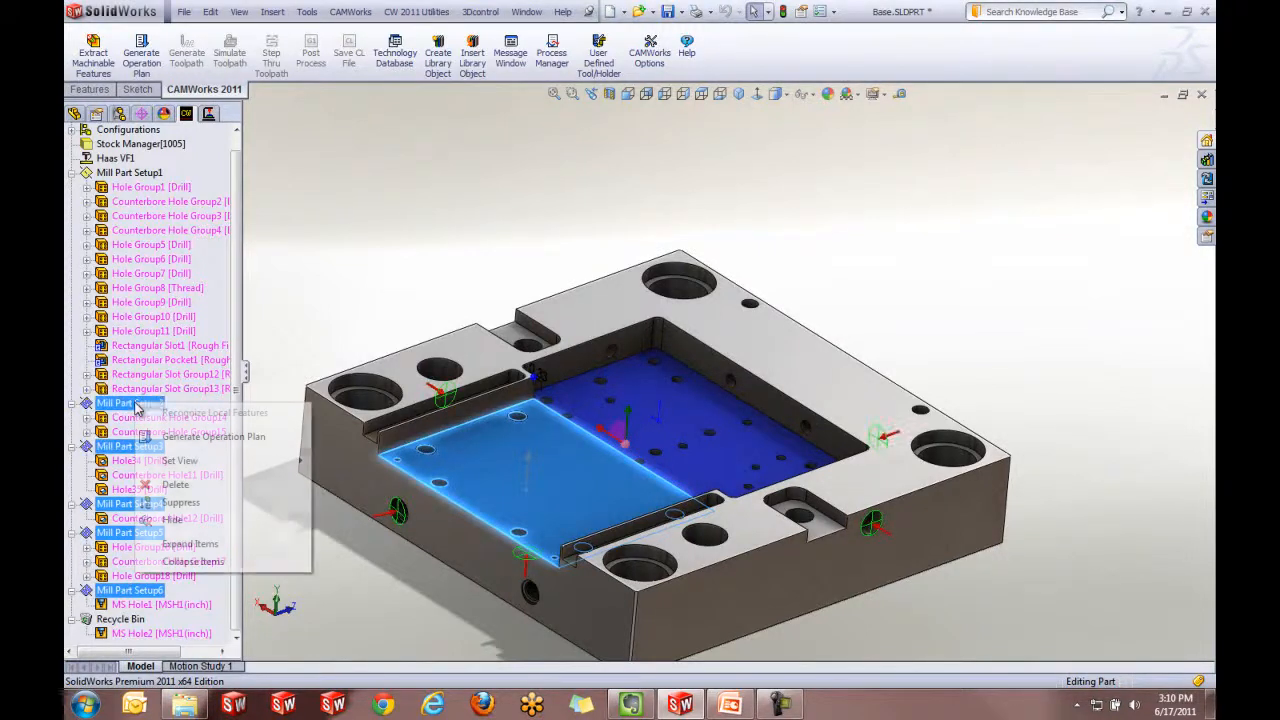
left_click(170, 487)
left_click(697, 386)
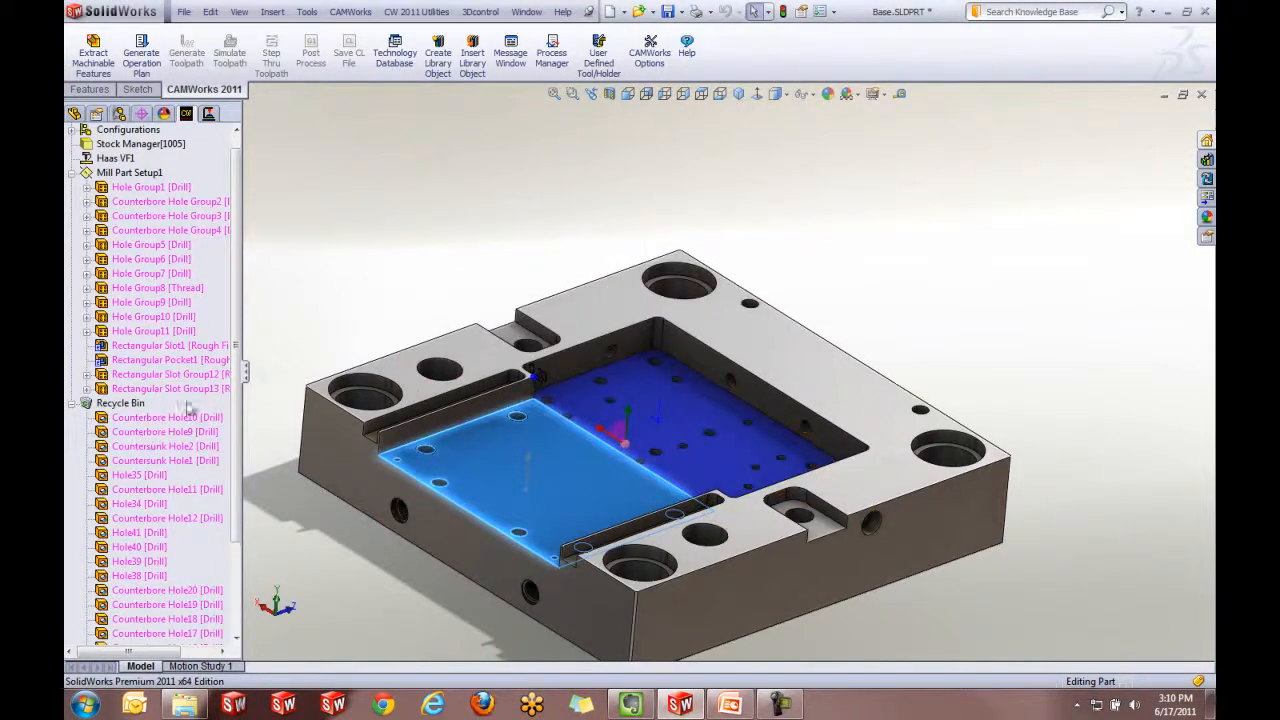
- Empty the Recycle Bin in the CAMWorks feature tree
right_click(121, 405)
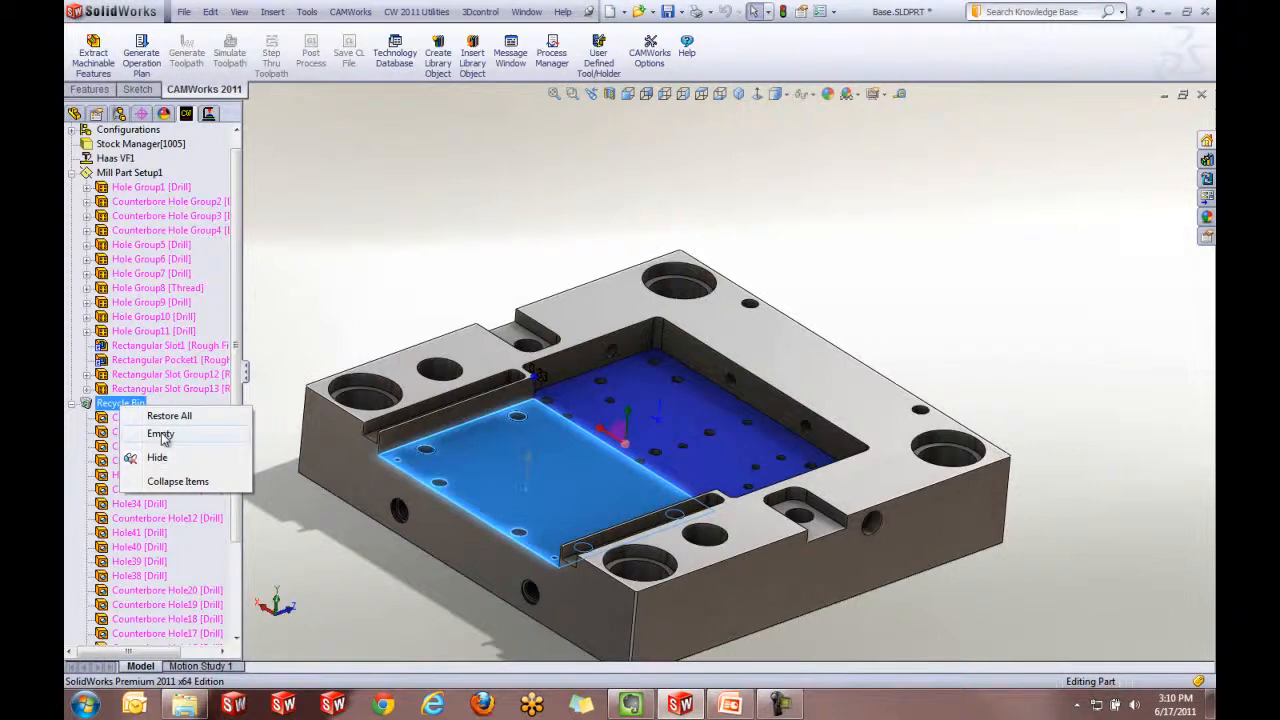
left_click(160, 434)
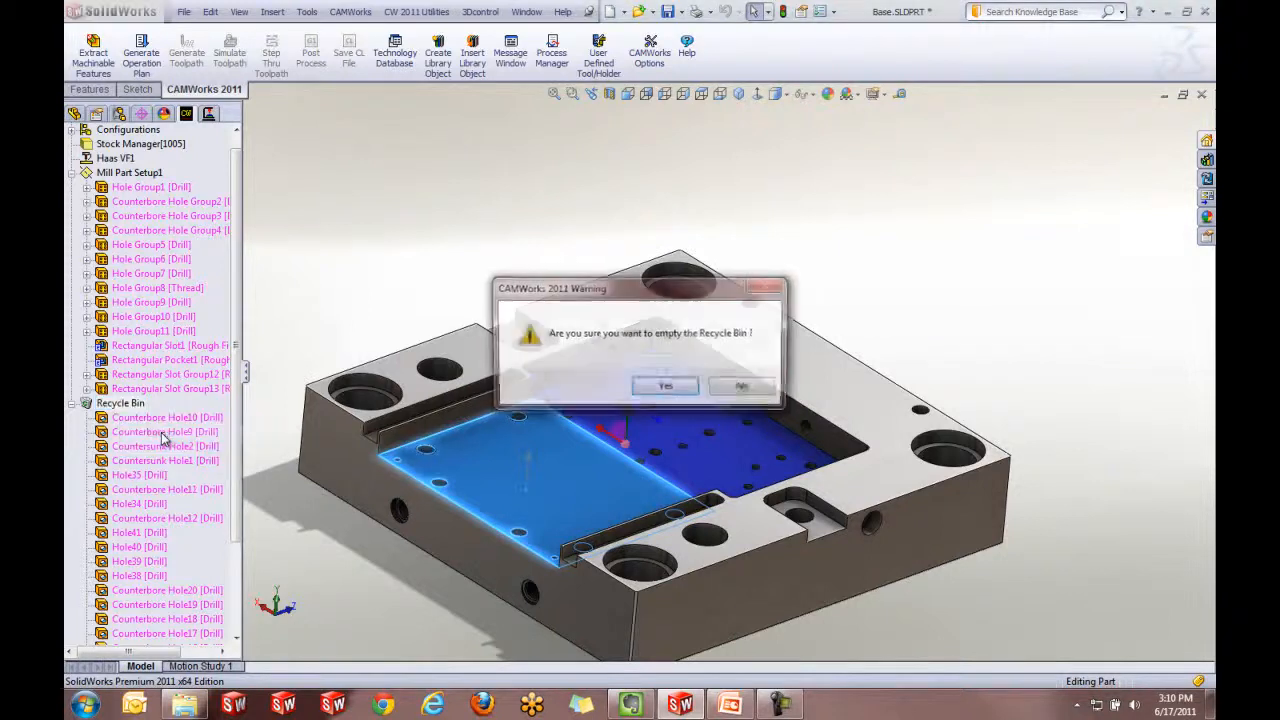
left_click(666, 387)
- Generate the operation plan for the features in Mill Part Setup1 and review its Rough Mill1 and Center Drill1 operations
left_click(125, 188)
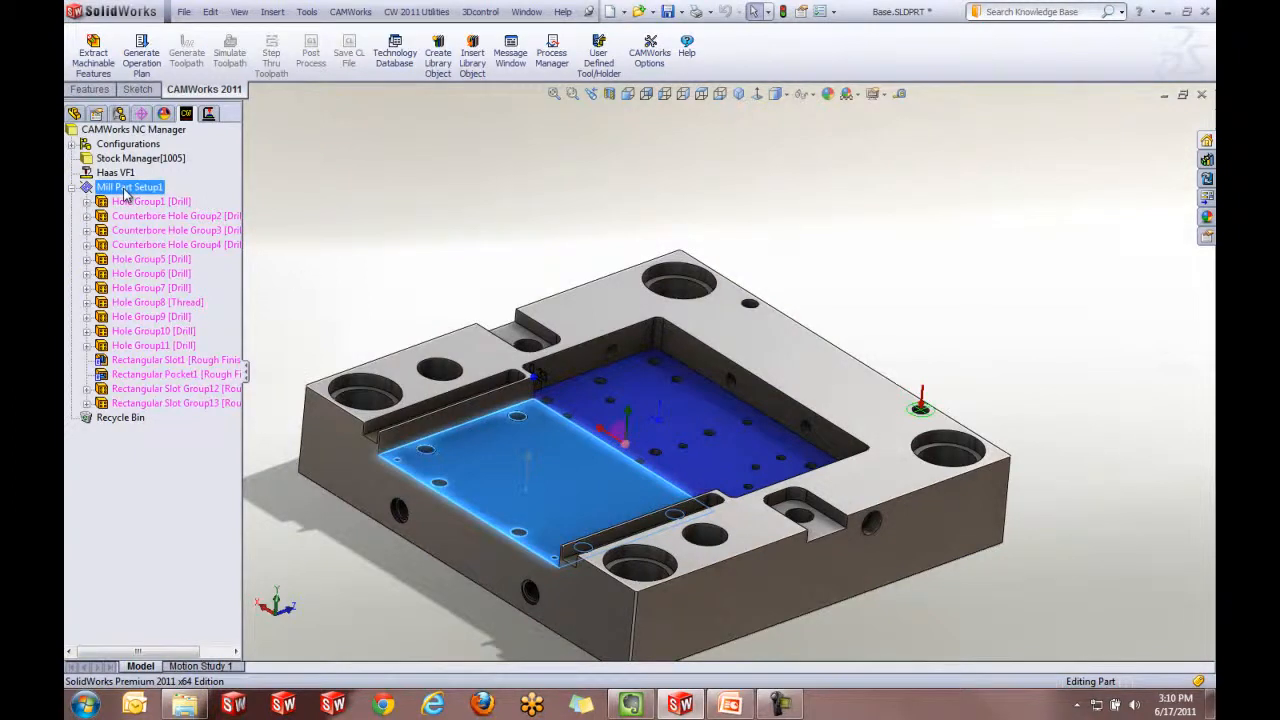
middle_click_drag(694, 431, 666, 417)
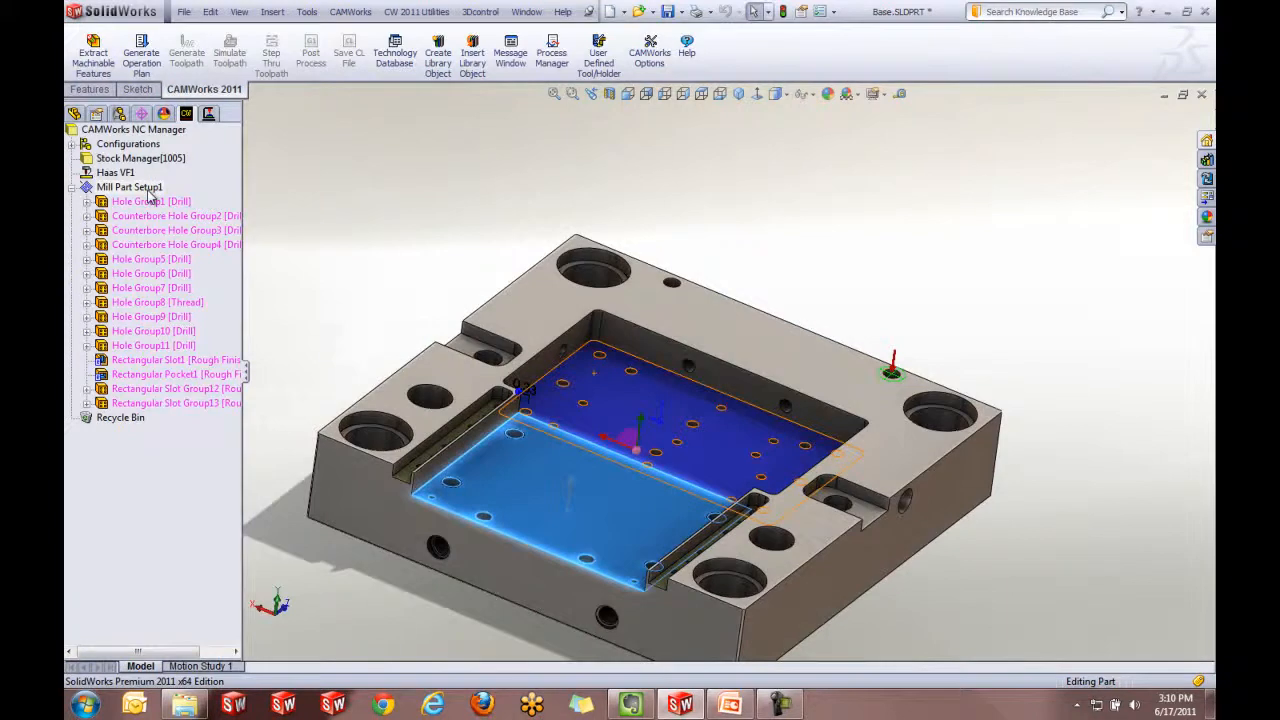
left_click(138, 67)
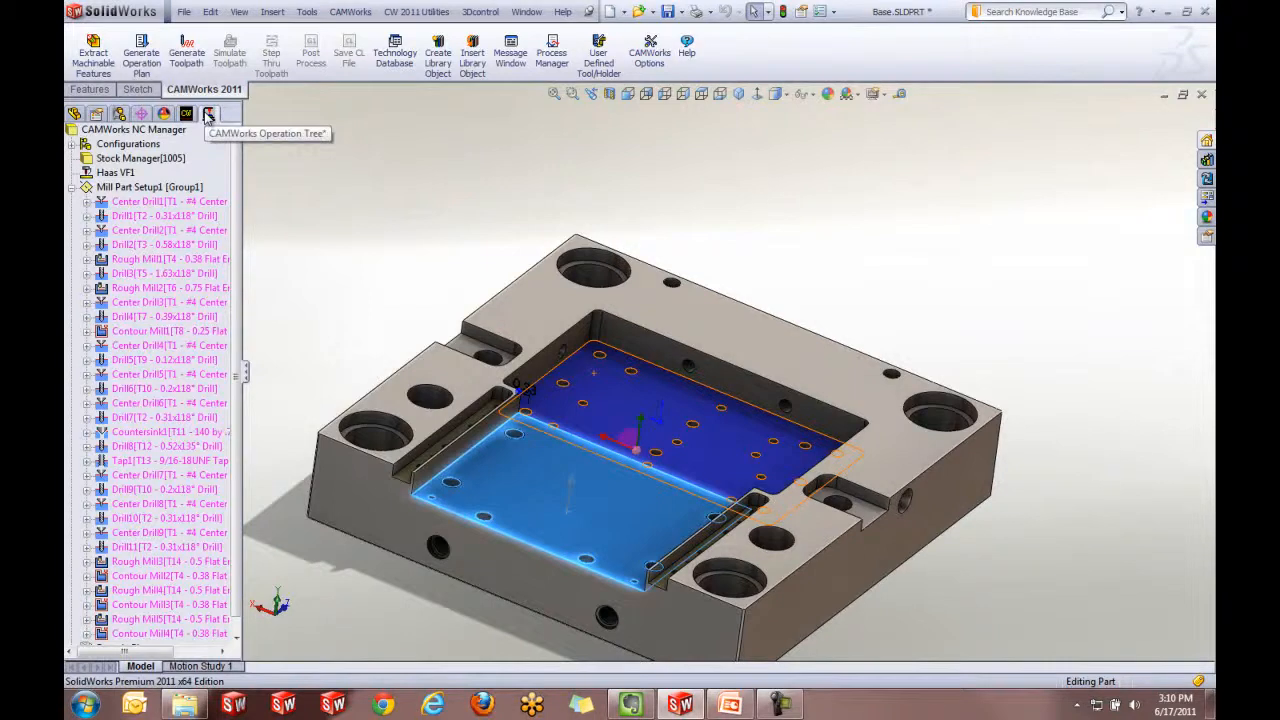
left_click(208, 114)
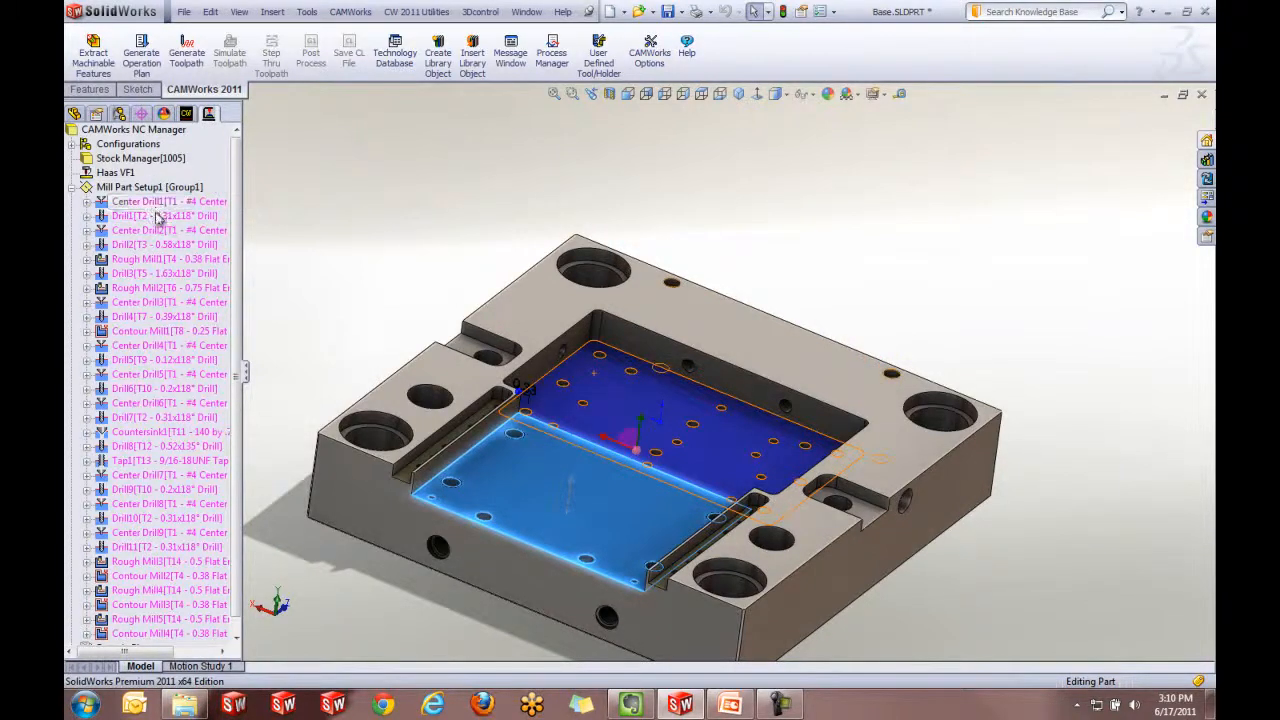
left_click(213, 262)
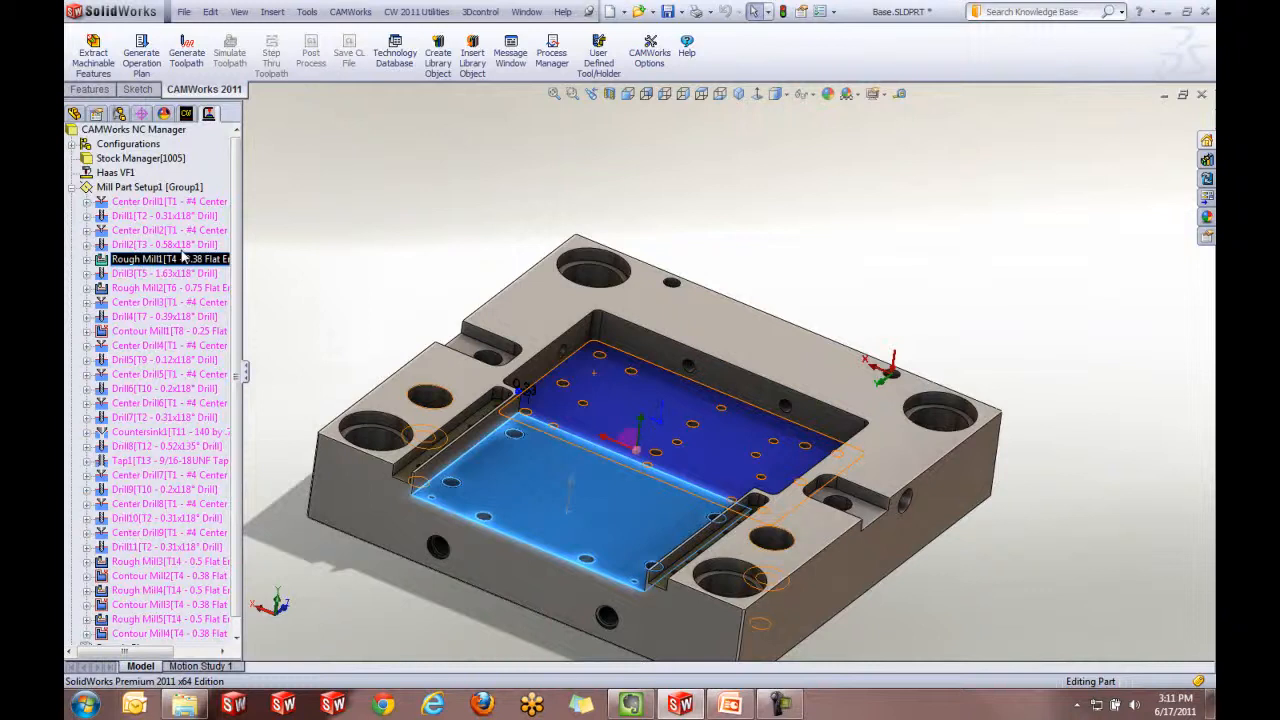
left_click(170, 202)
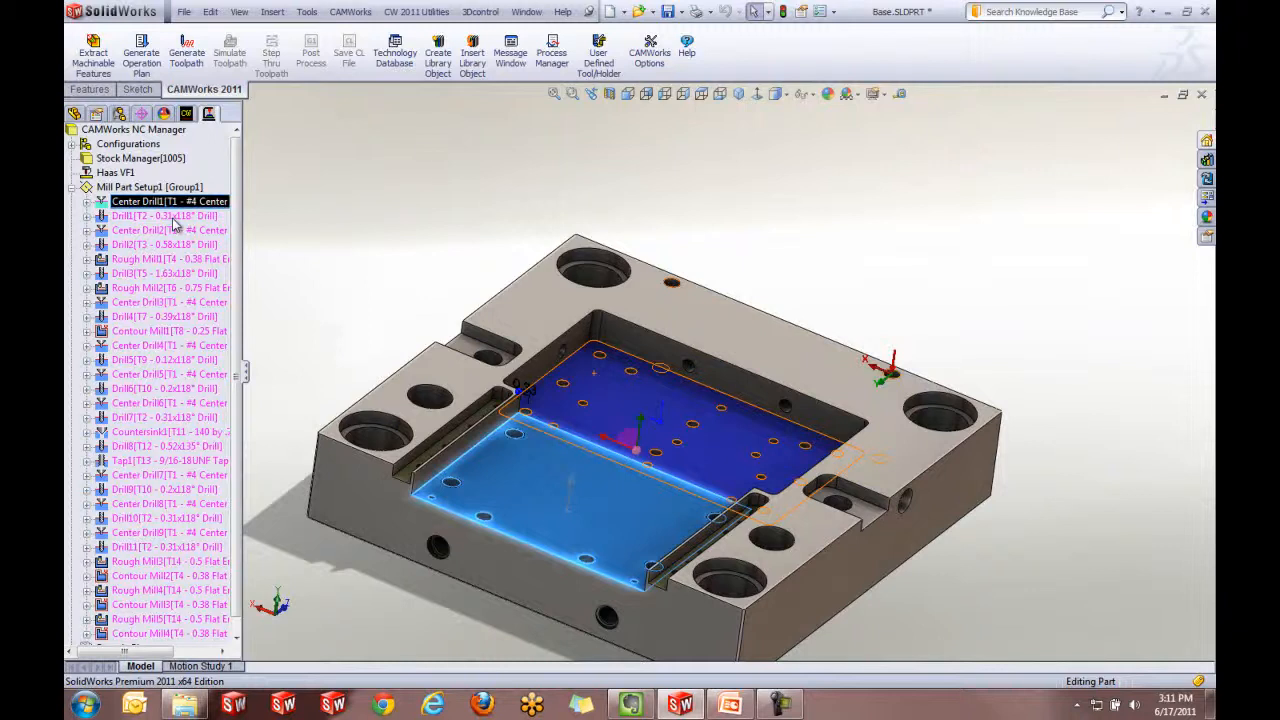
- Generate the toolpaths for all operations and inspect the Center Drill1 toolpath on the part
left_click(190, 57)
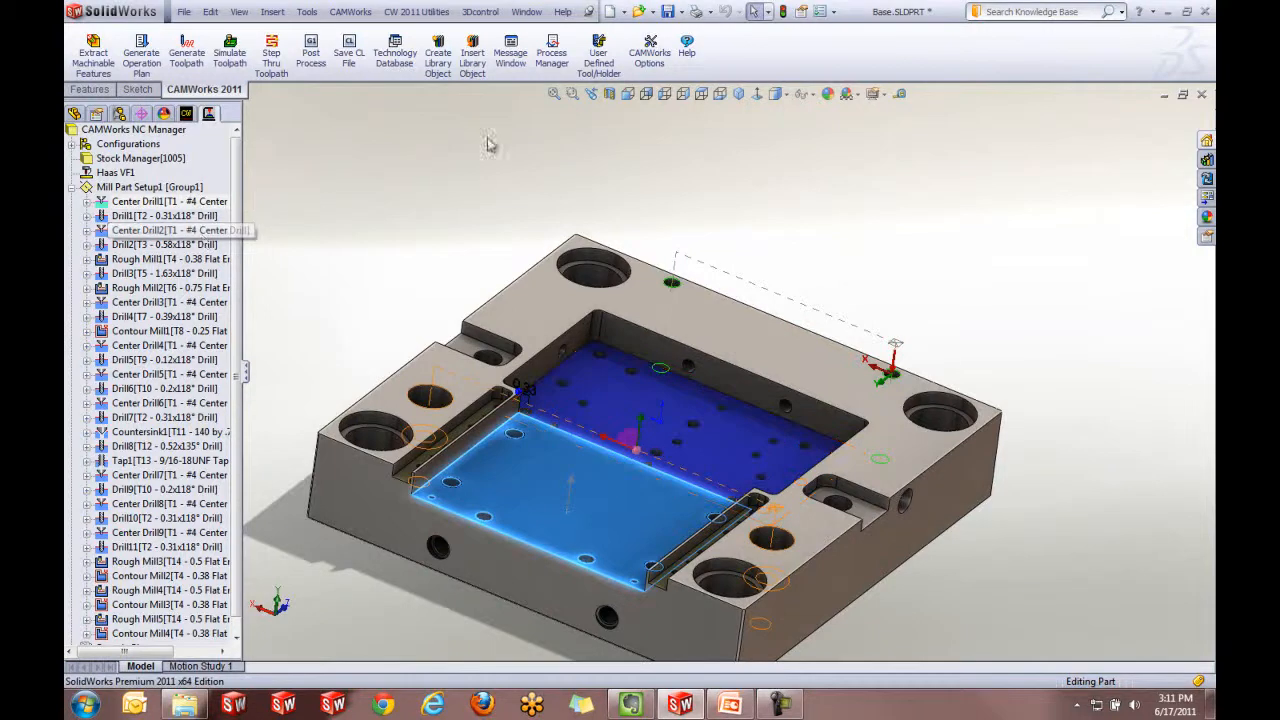
middle_click_drag(520, 243, 497, 223)
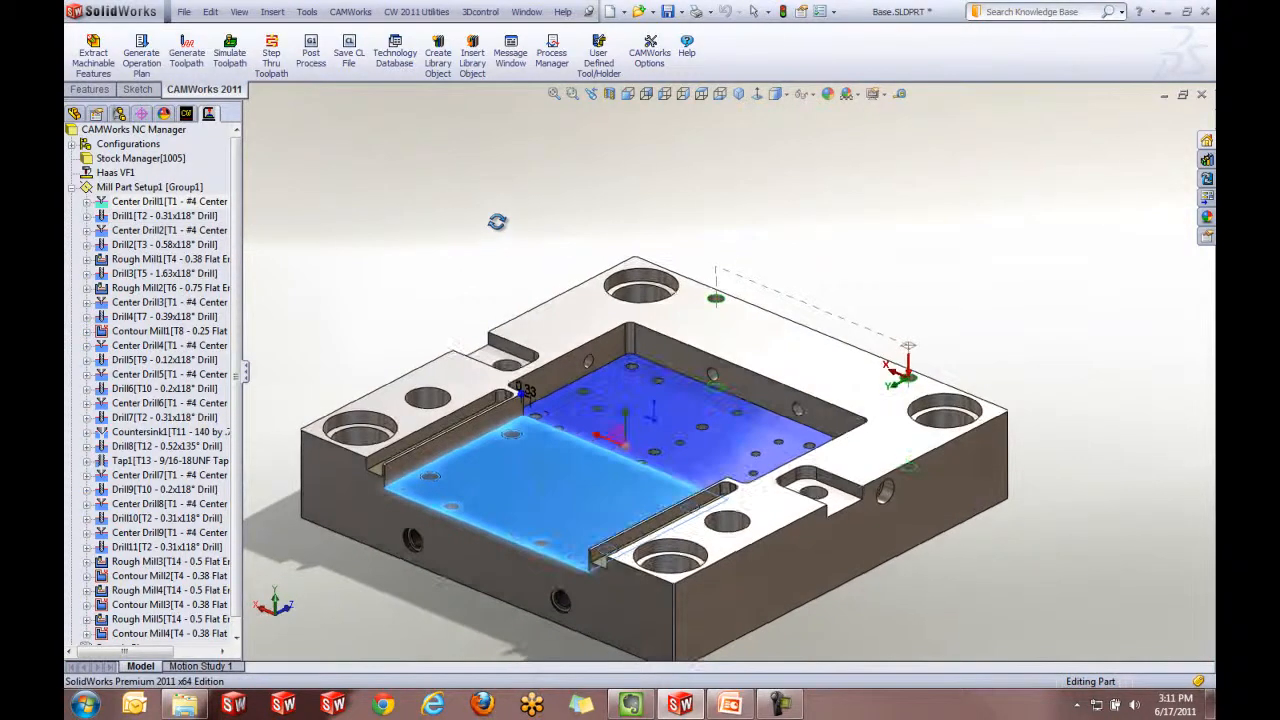
middle_click_drag(655, 490, 690, 494)
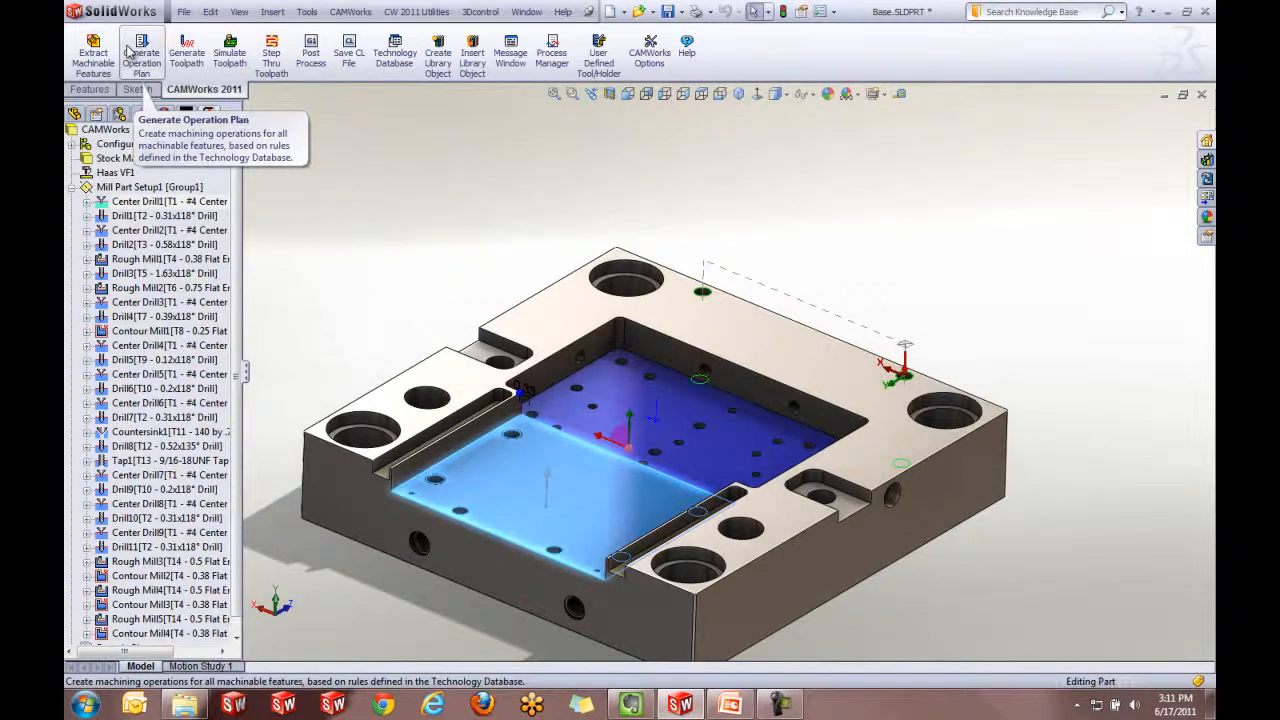
- Simulate the toolpaths on the stock, advancing through the first operations, and close the simulation
left_click(229, 45)
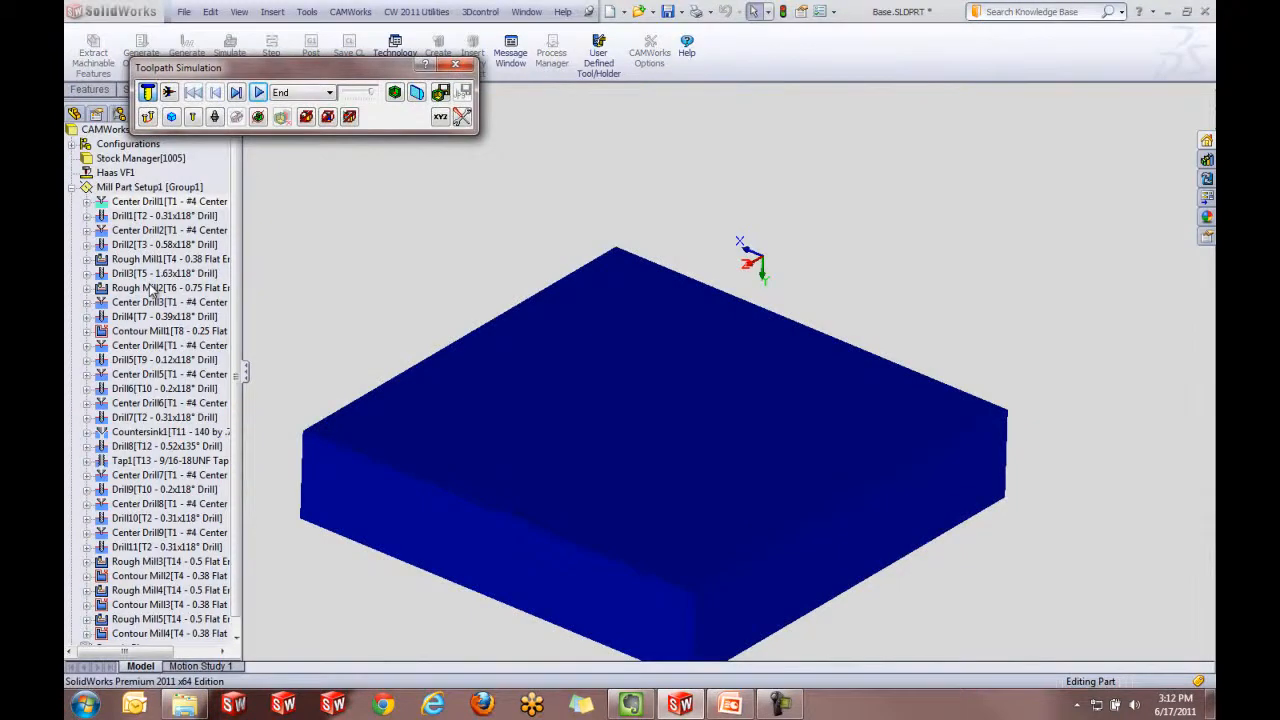
left_click(236, 93)
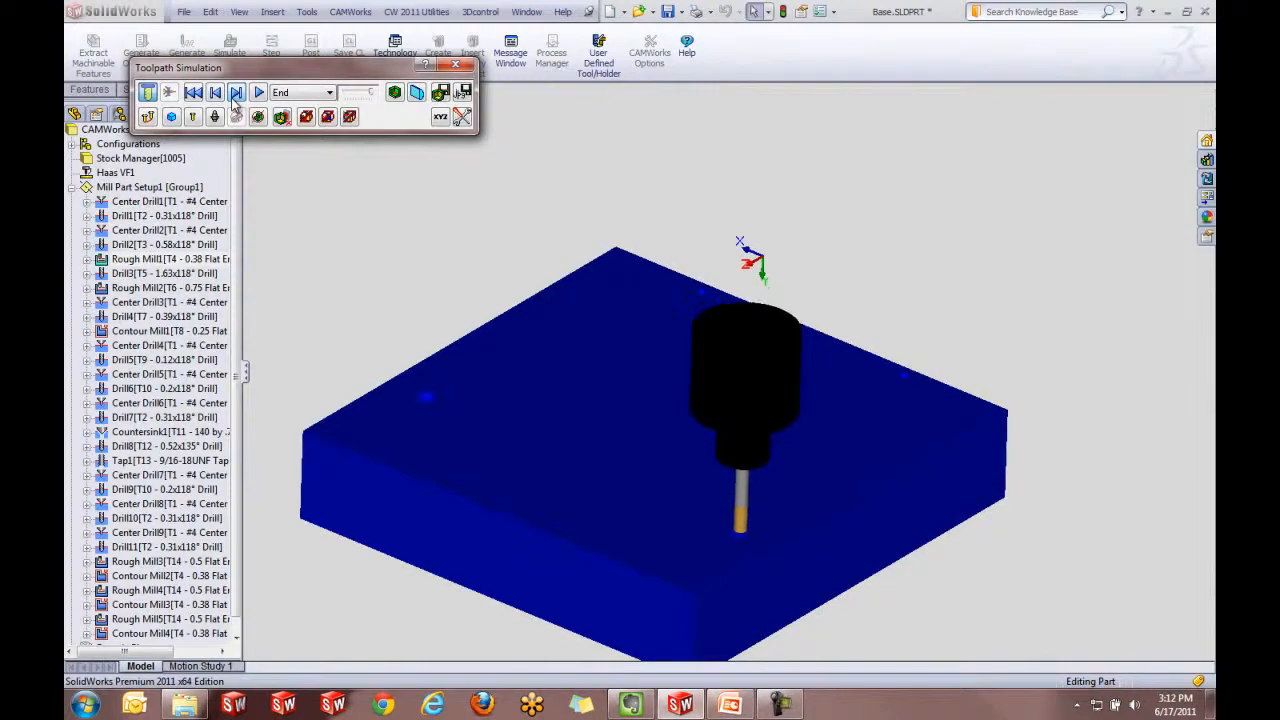
left_click(455, 66)
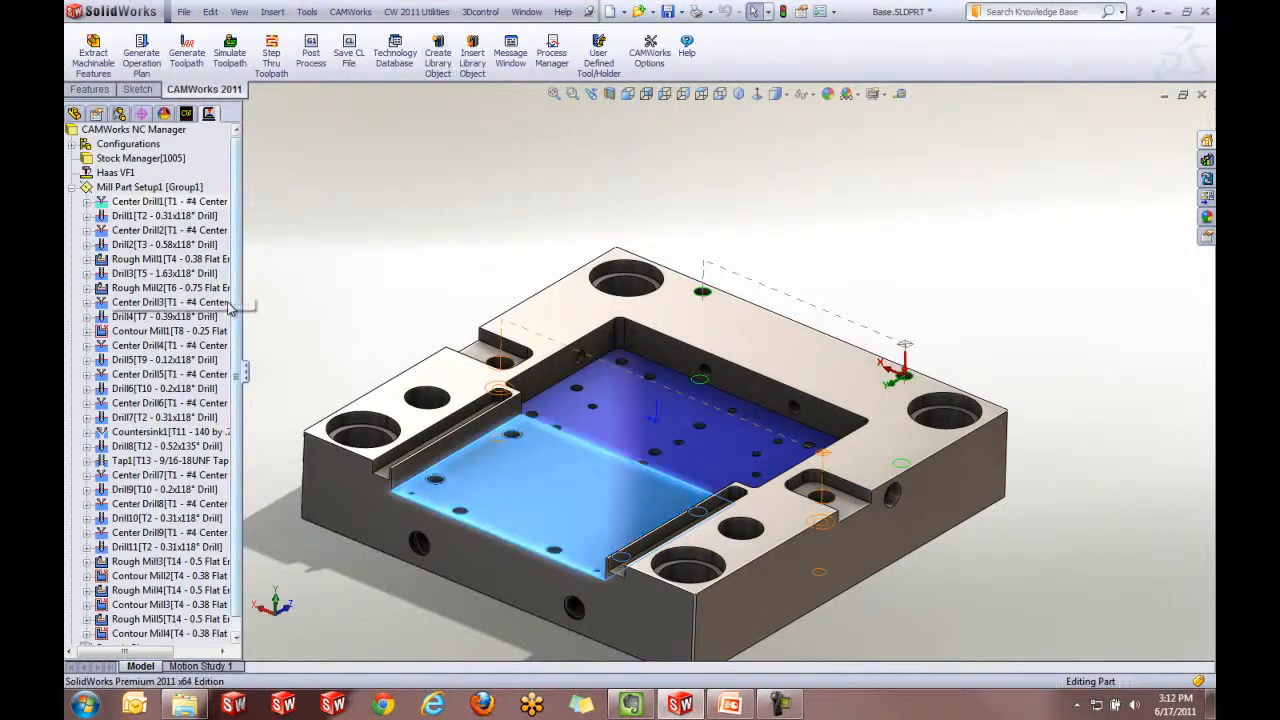
- Combine the Rough Mill, Contour Mill, Drill and Center Drill operations of Mill Part Setup1 that share tool diameters, regenerating the toolpaths
left_click(194, 238)
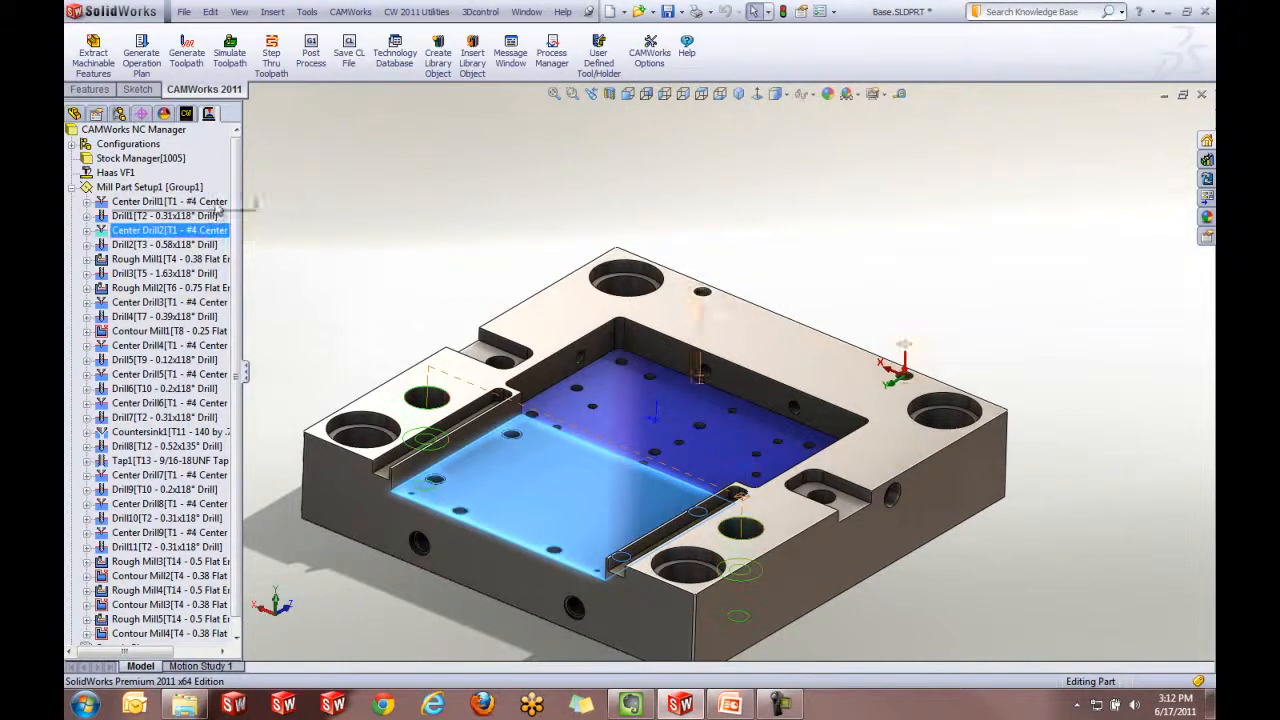
scroll(236, 195, "down", 1)
scroll(240, 200, "up", 1)
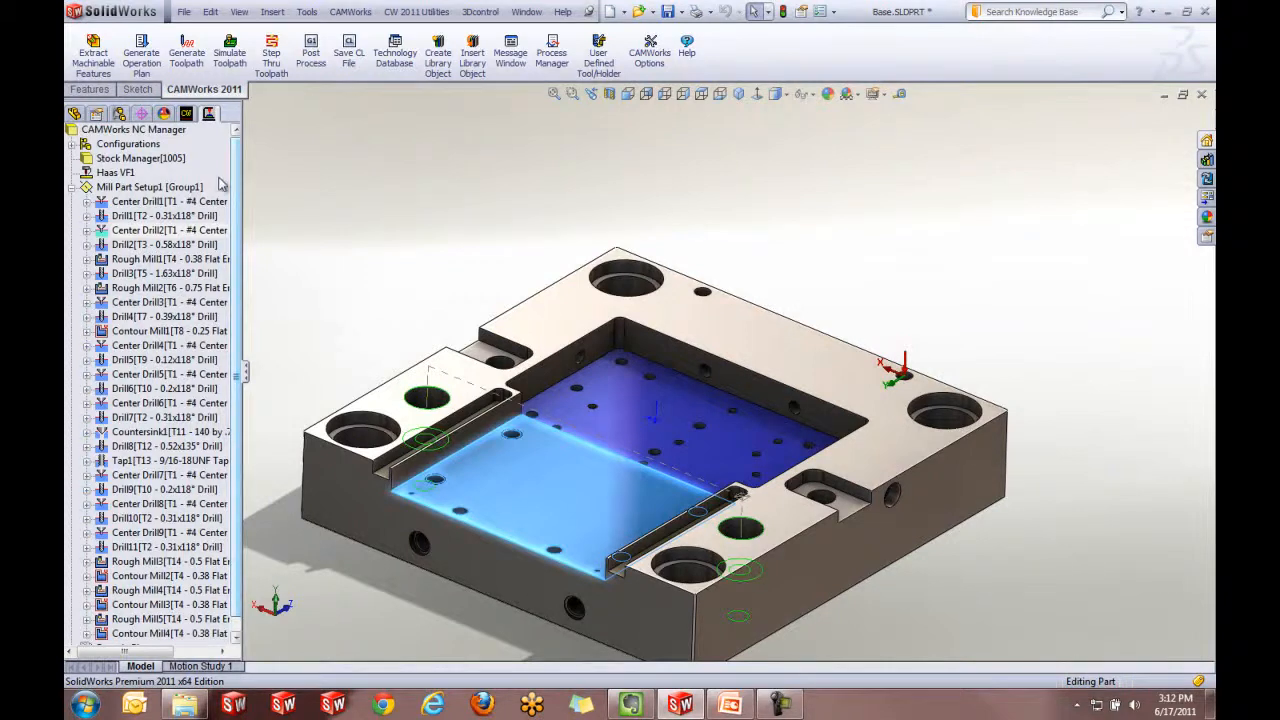
right_click(193, 190)
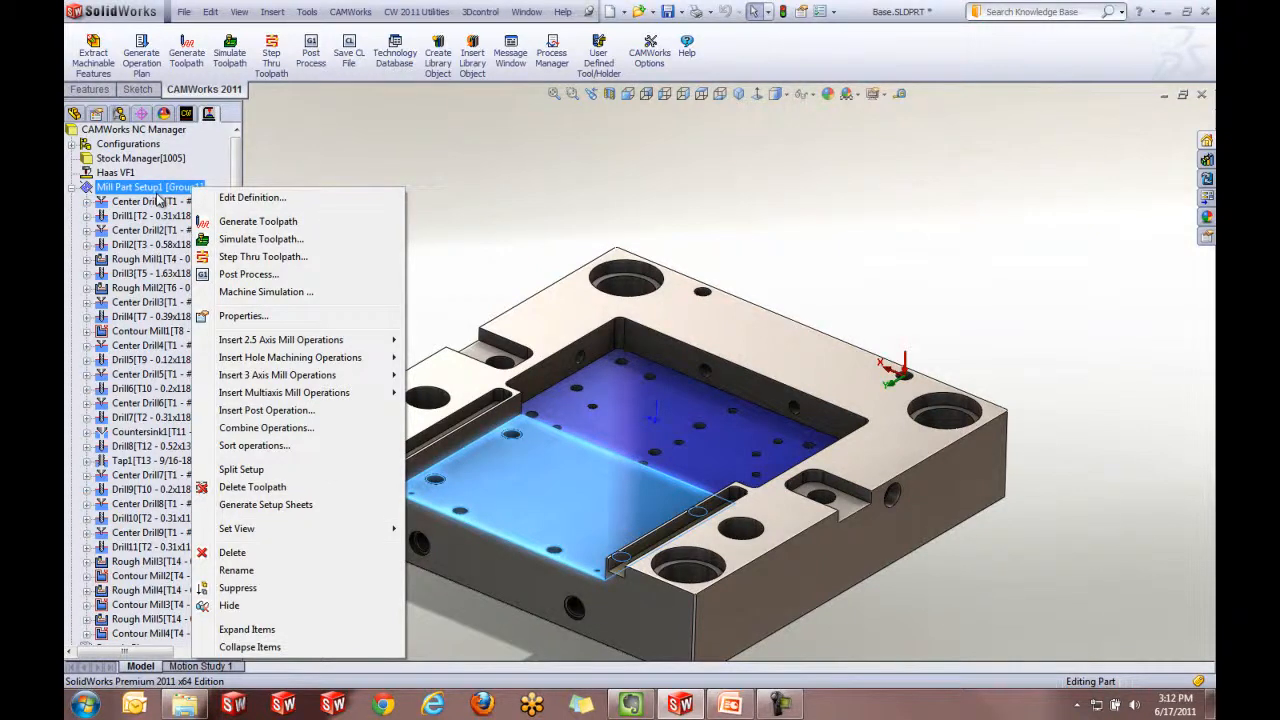
left_click(280, 428)
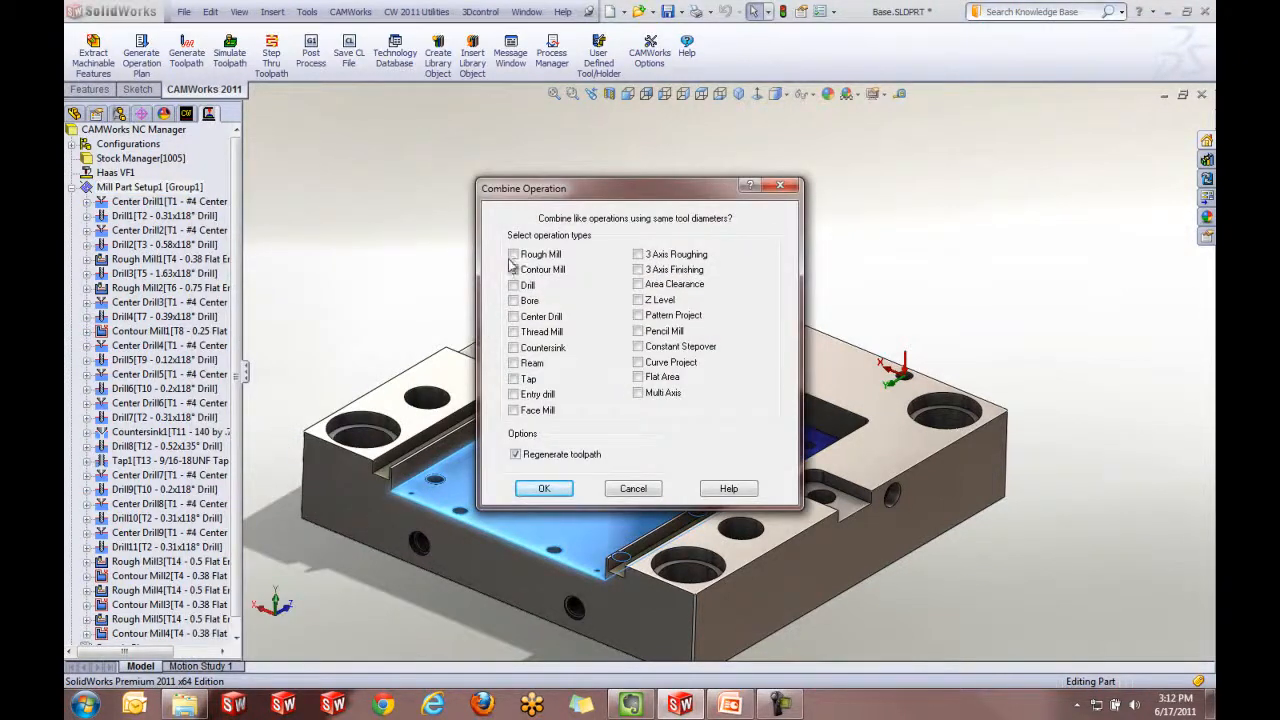
left_click(514, 256)
left_click(524, 318)
left_click(543, 488)
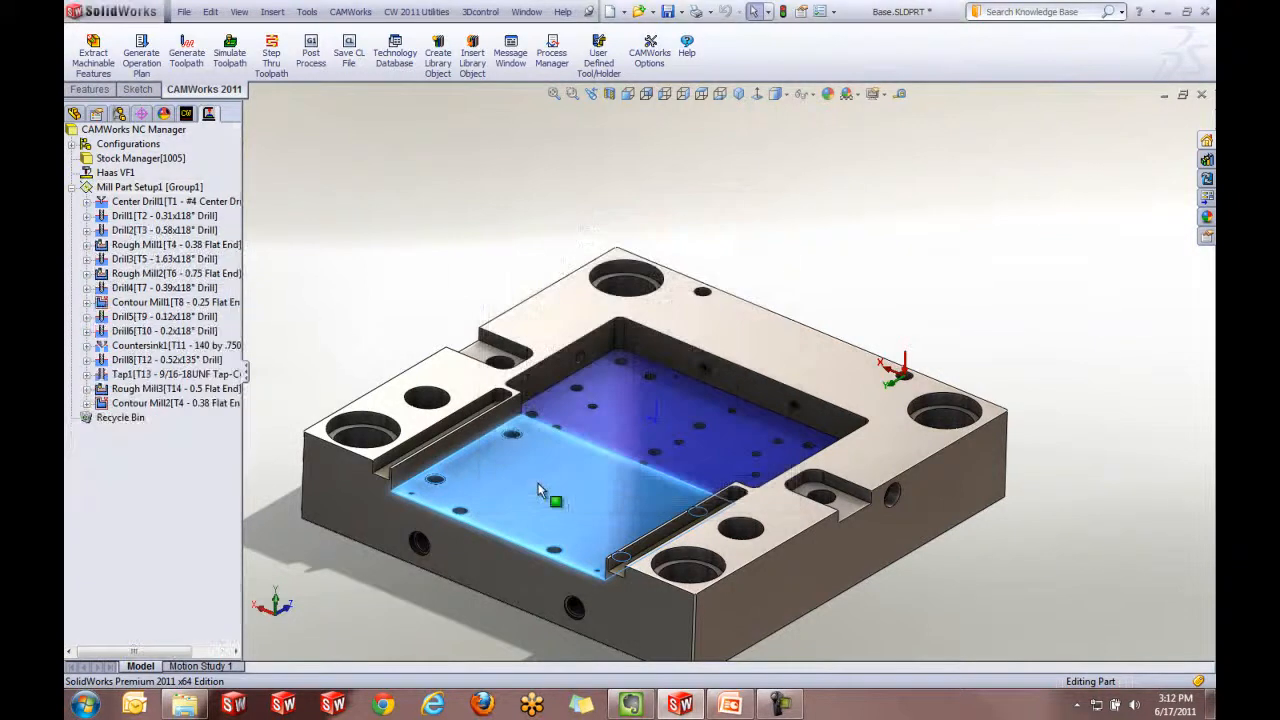
- Review the Center Drill1 operation parameters, including tool, center drill, NC and feature options, and return to the part
left_click(170, 201)
mouse_move(487, 612)
middle_mouse_down()
mouse_move(457, 563)
mouse_move(484, 597)
middle_mouse_up()
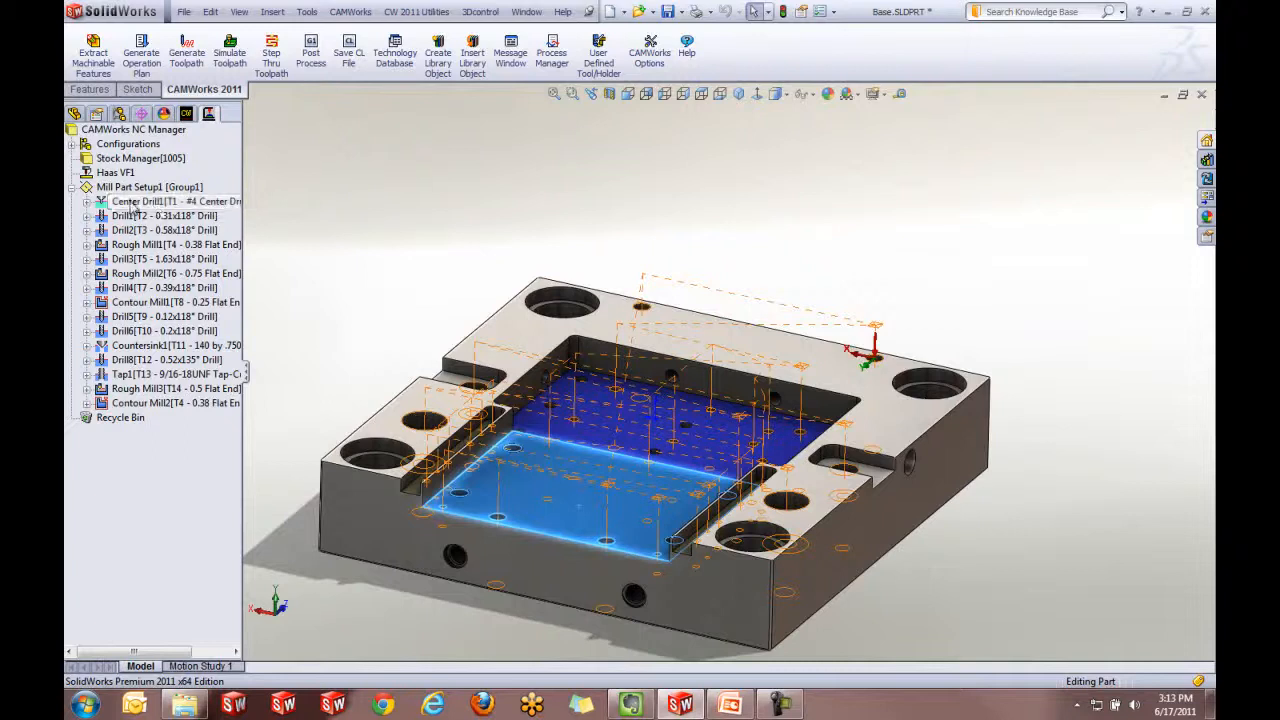
right_click(148, 204)
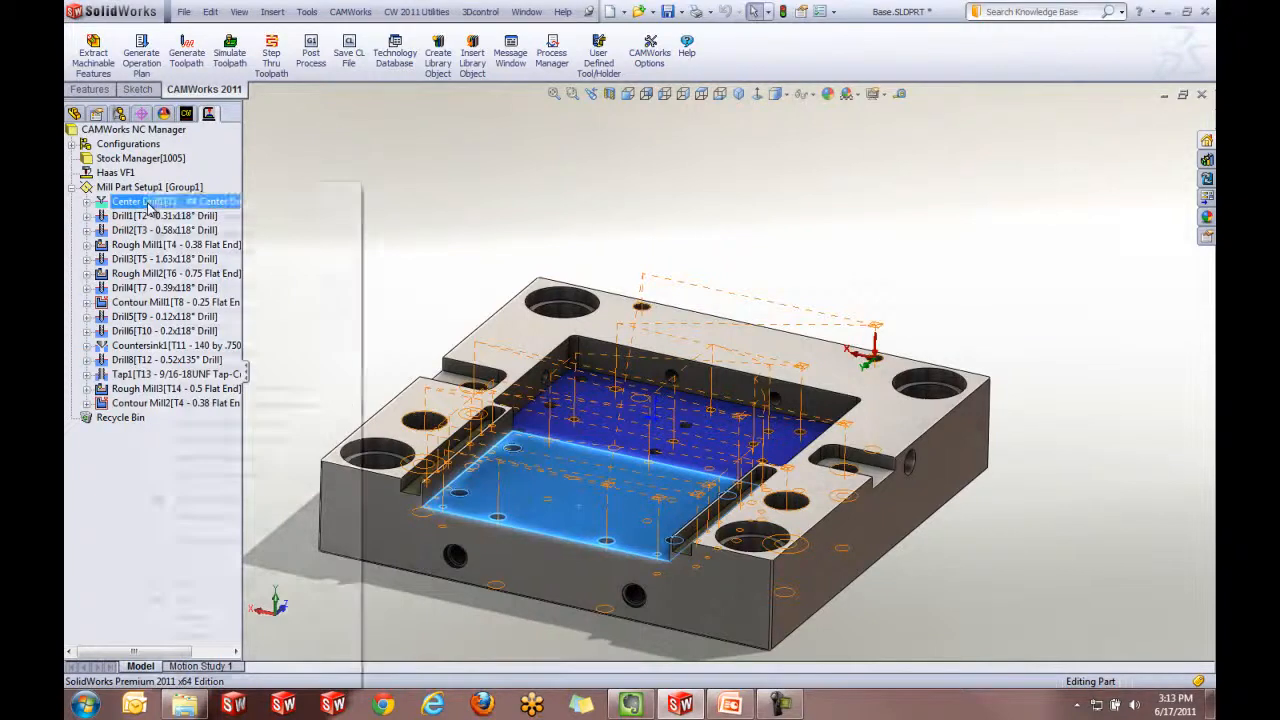
left_click(168, 209)
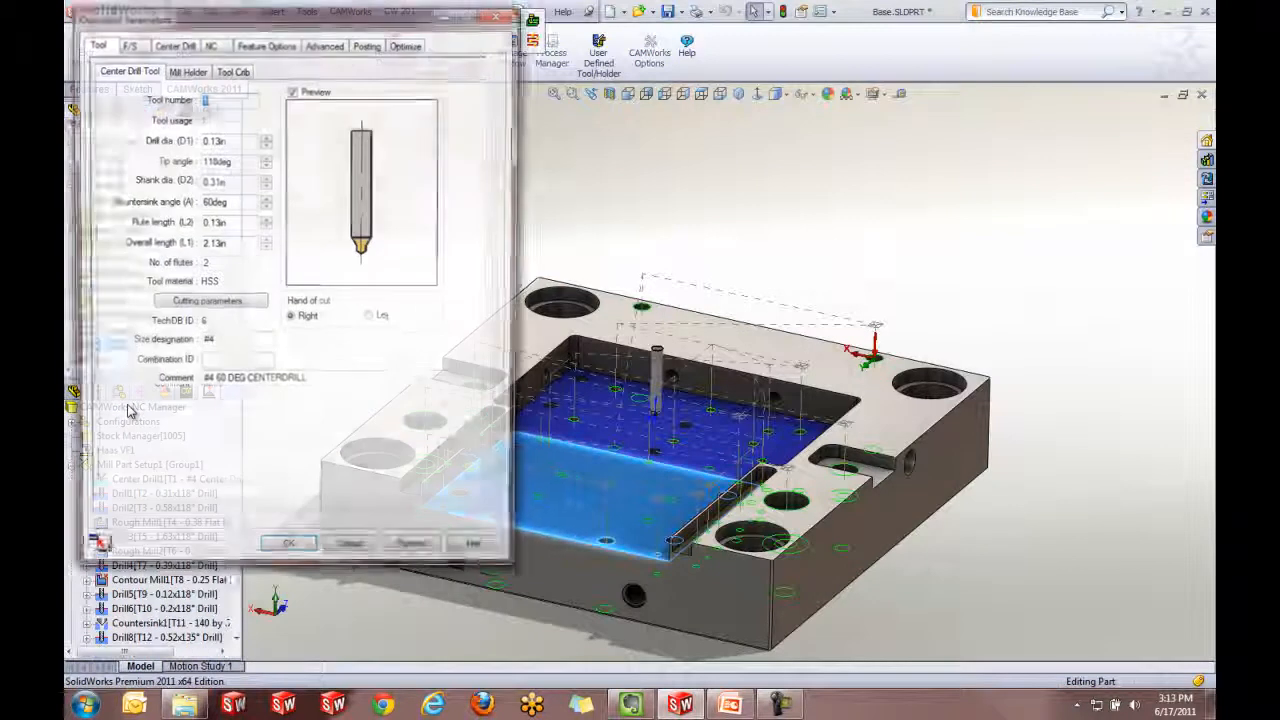
left_click_drag(218, 12, 278, 20)
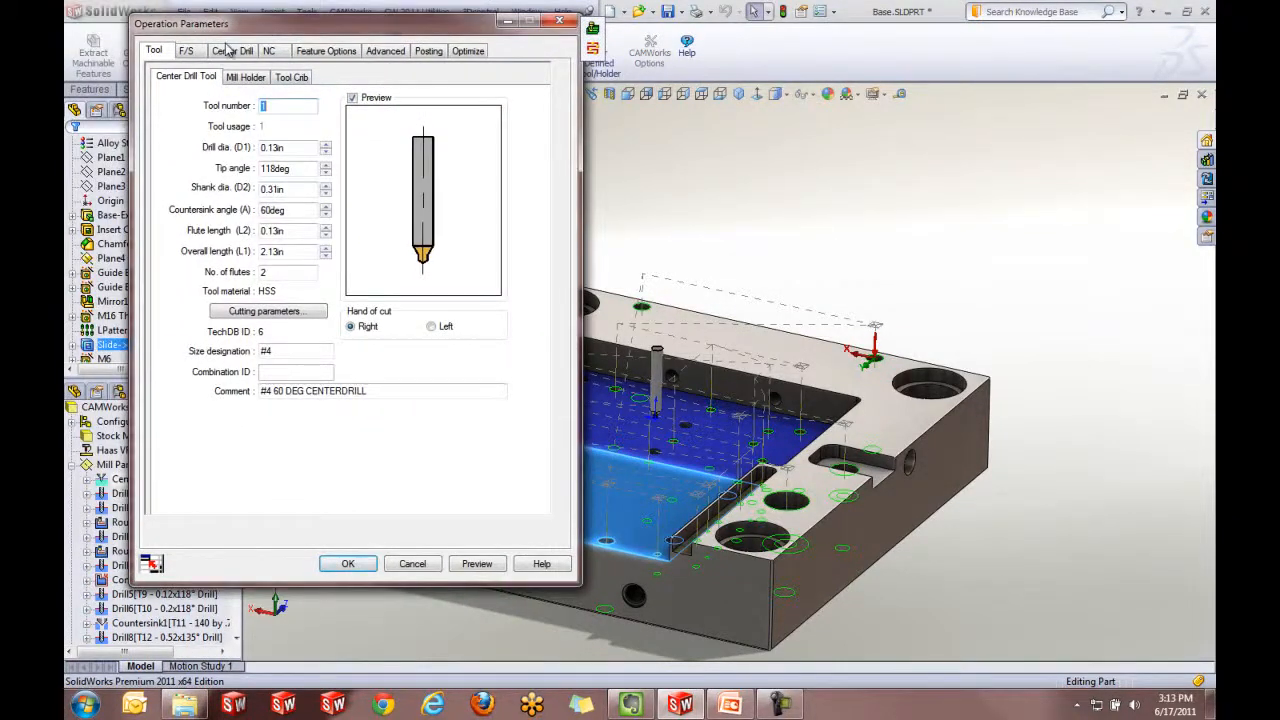
left_click(232, 51)
left_click(268, 51)
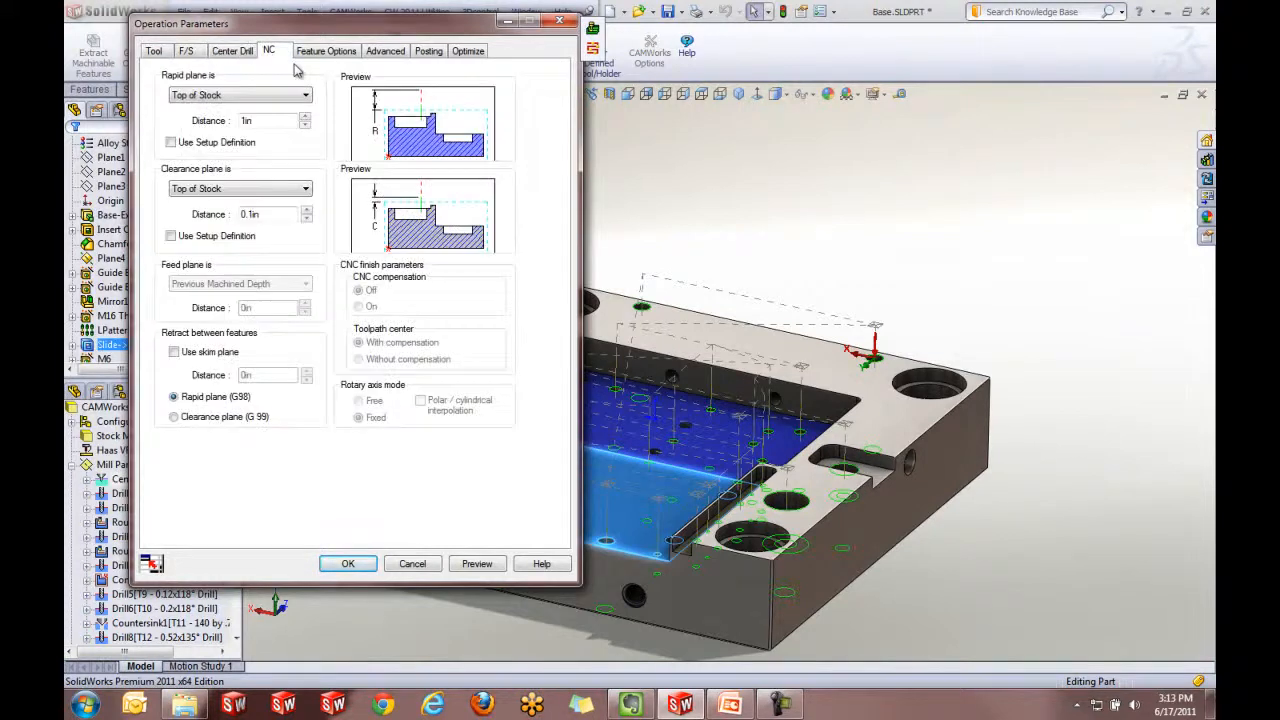
left_click(325, 53)
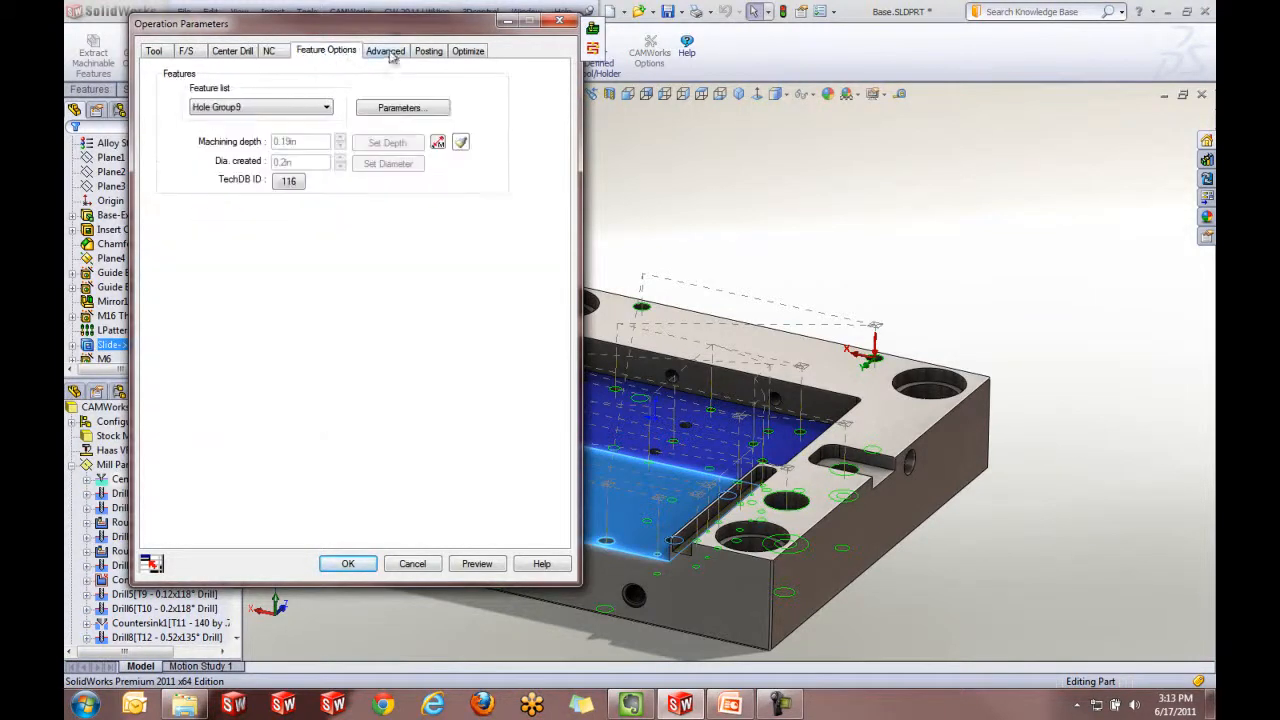
left_click(390, 51)
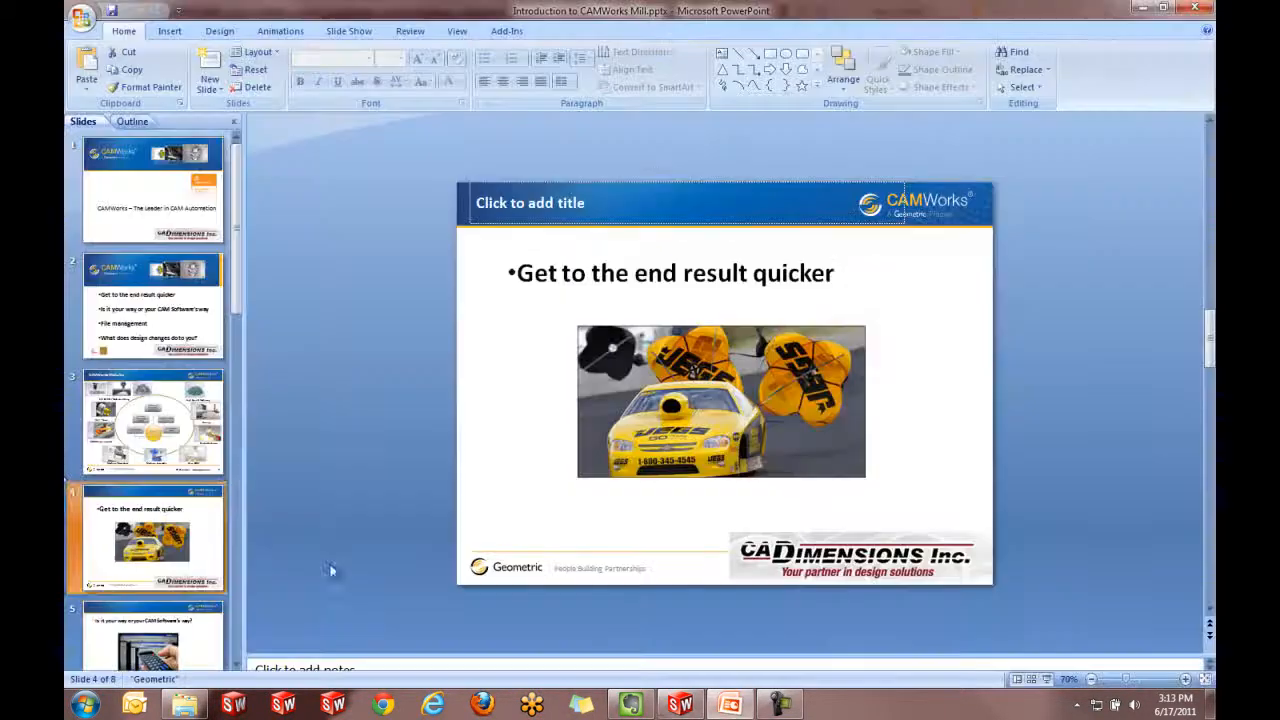
left_click(665, 708)
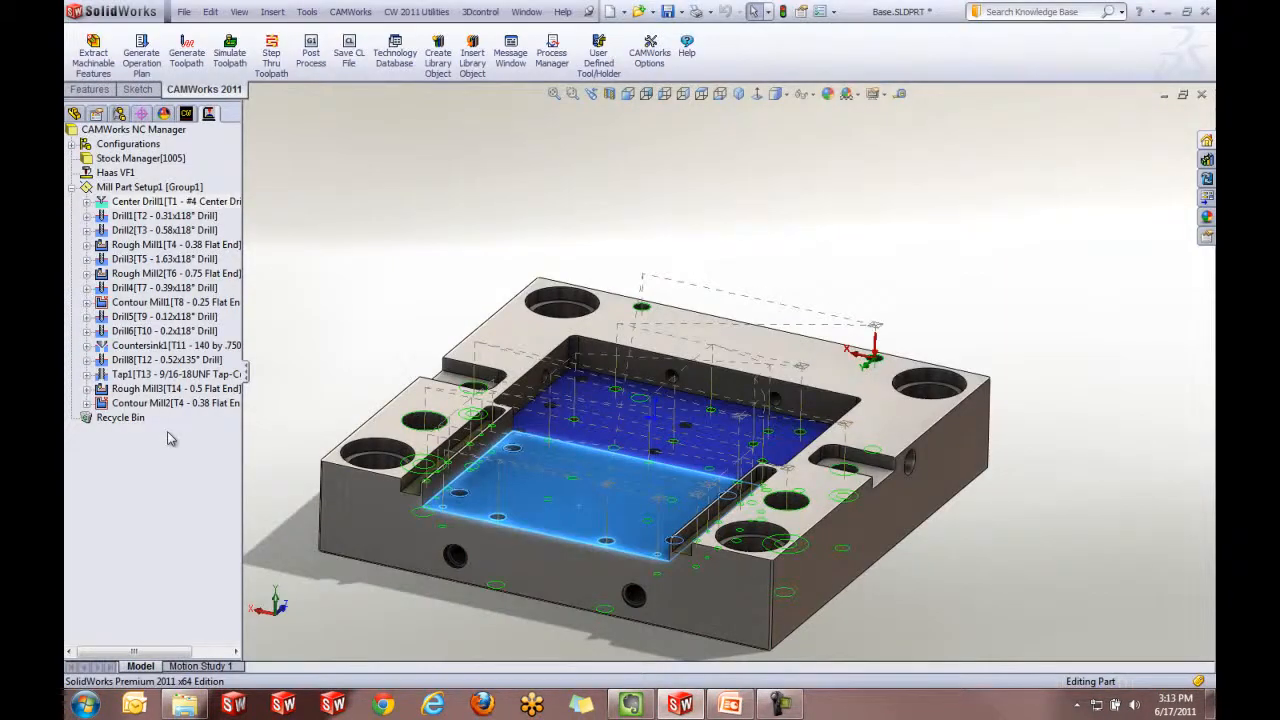
- Check the rough and contour mill toolpaths and move Rough Mill3 and Contour Mill2 to the start of Mill Part Setup1, before Center Drill1
left_click(143, 247)
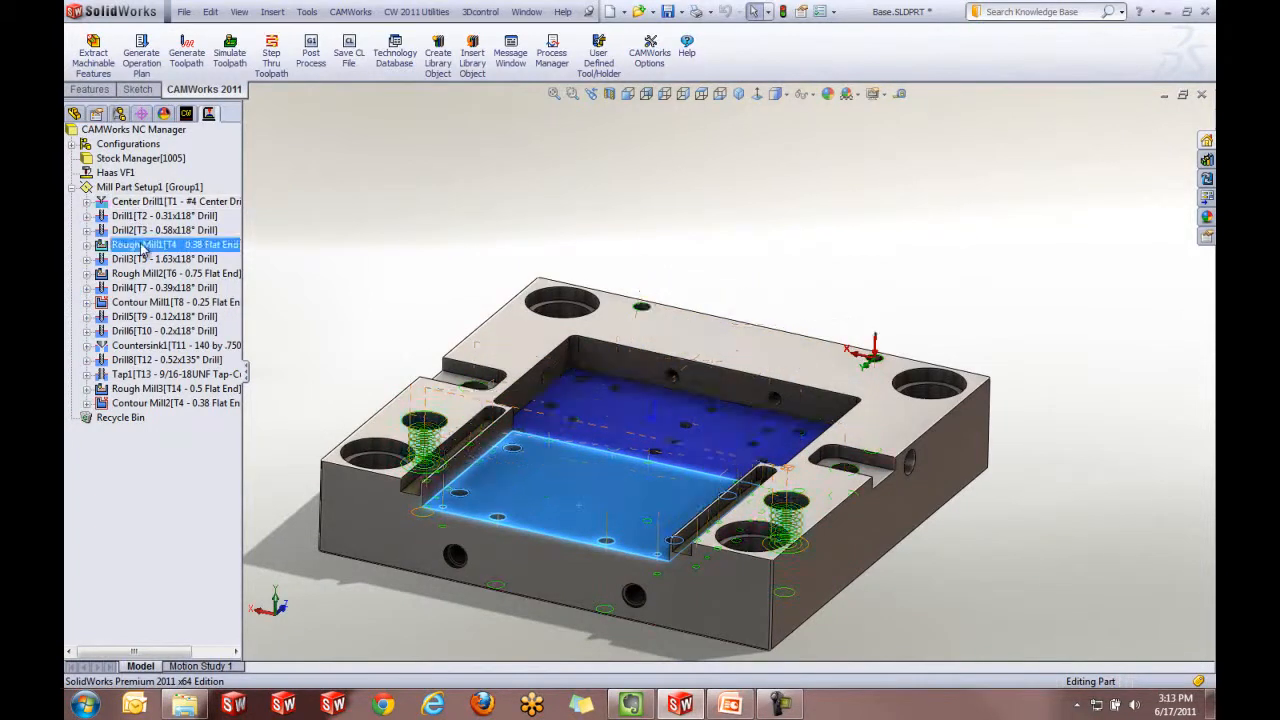
left_click(150, 389)
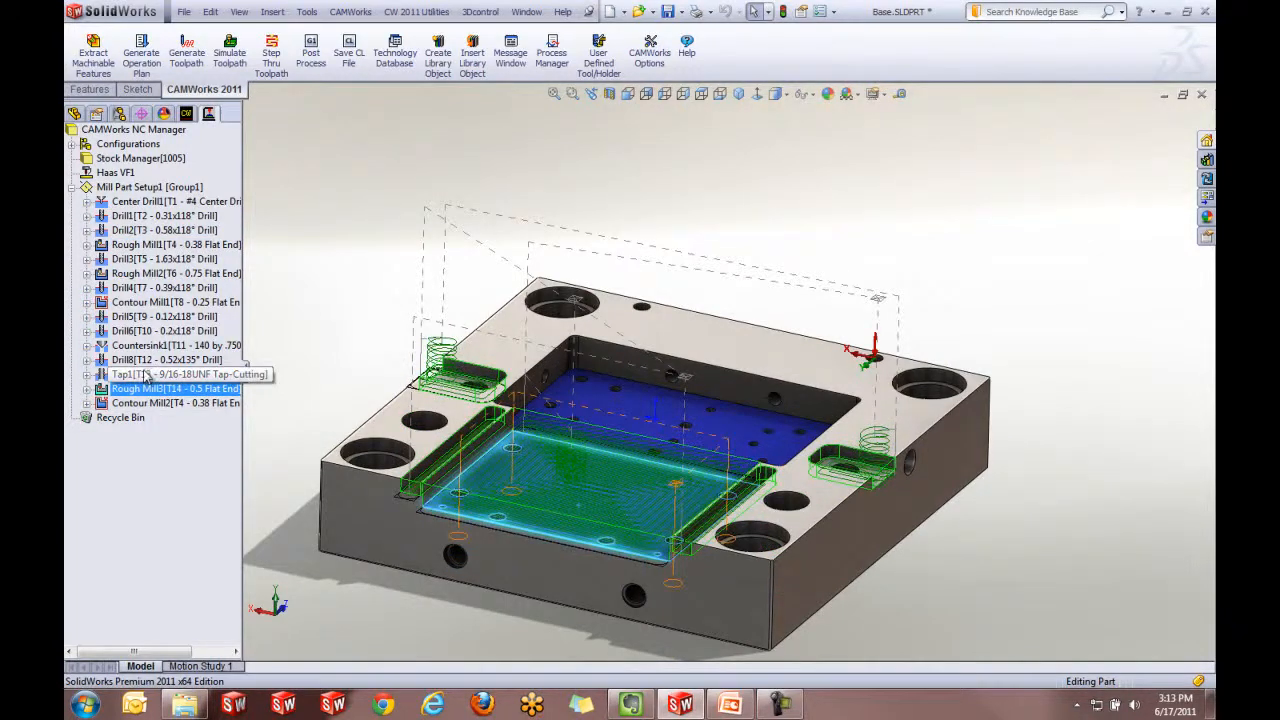
left_click(145, 302)
left_click(146, 389)
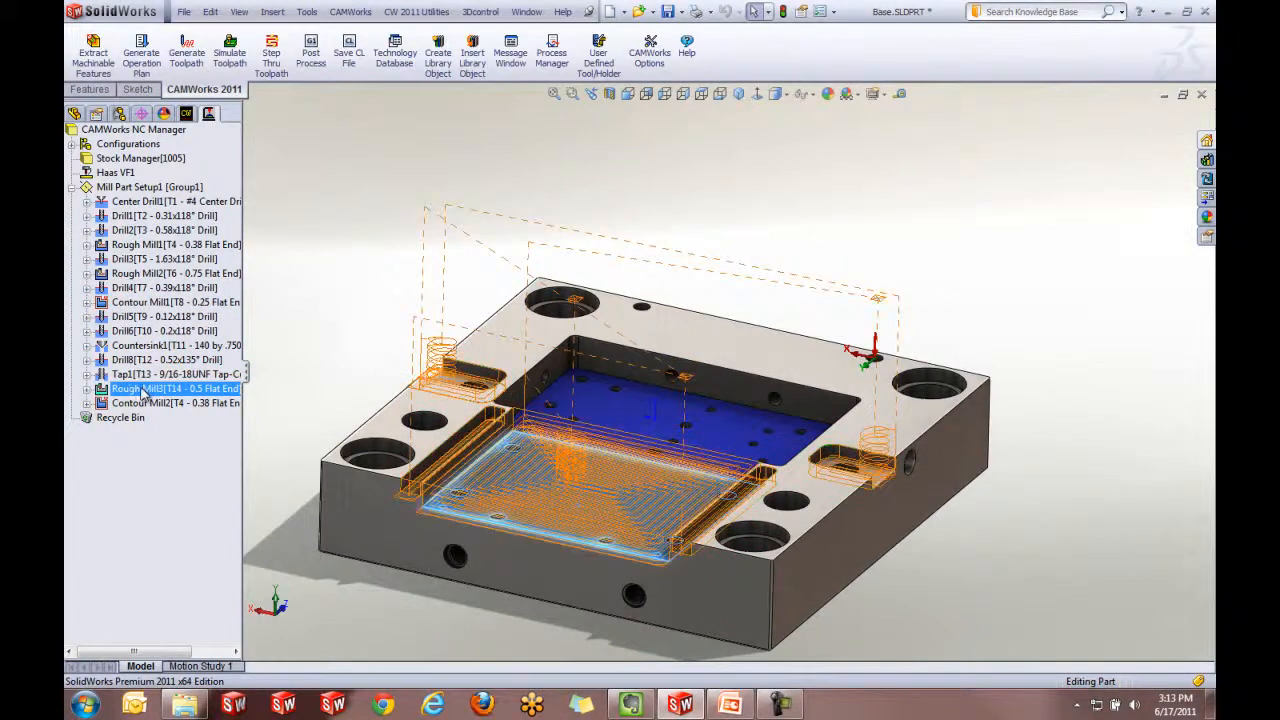
left_click(148, 188)
left_click_drag(148, 190, 145, 196)
left_click_drag(143, 403, 157, 204)
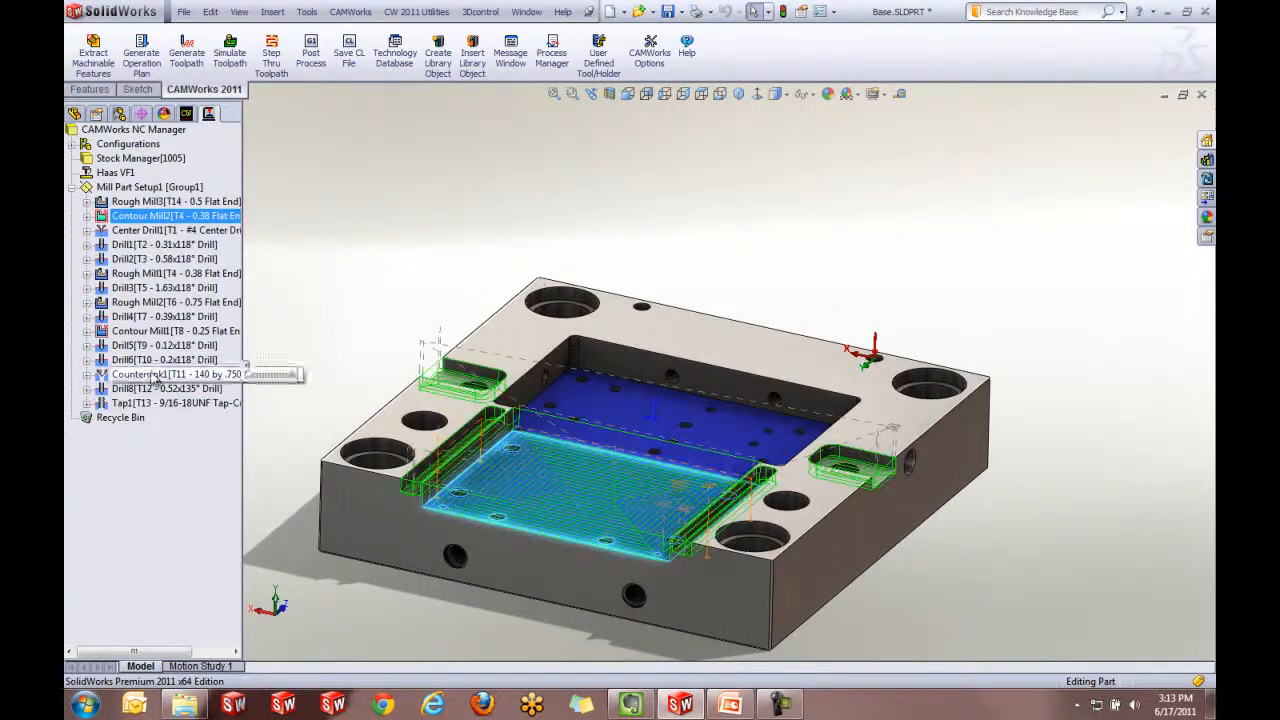
- Simulate the reordered toolpaths on the stock through the first operations and close the simulation
left_click(229, 52)
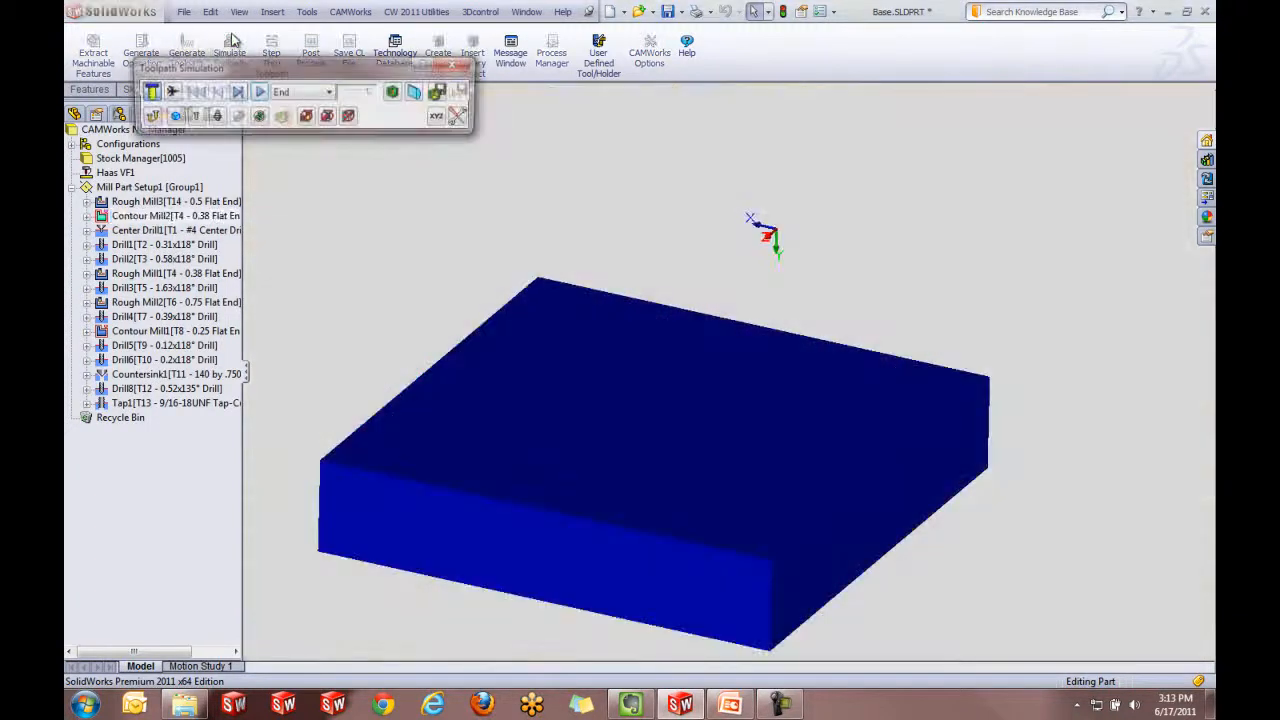
left_click(236, 92)
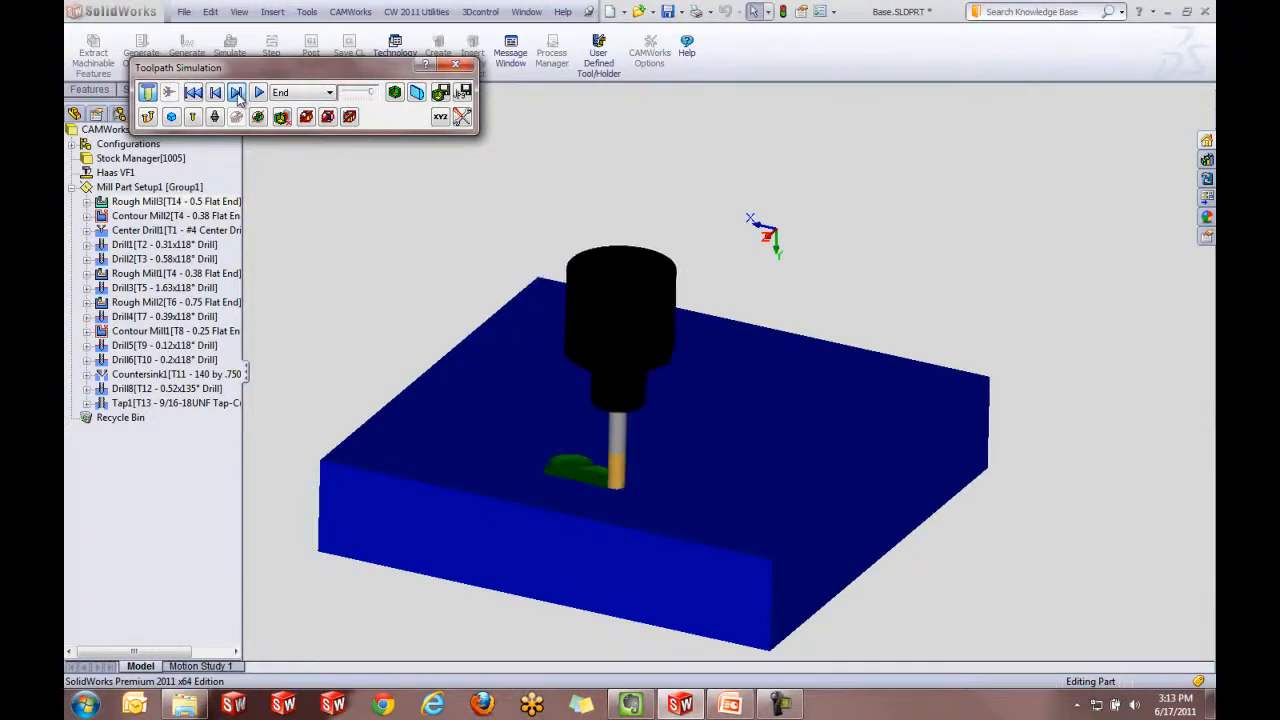
left_click(258, 92)
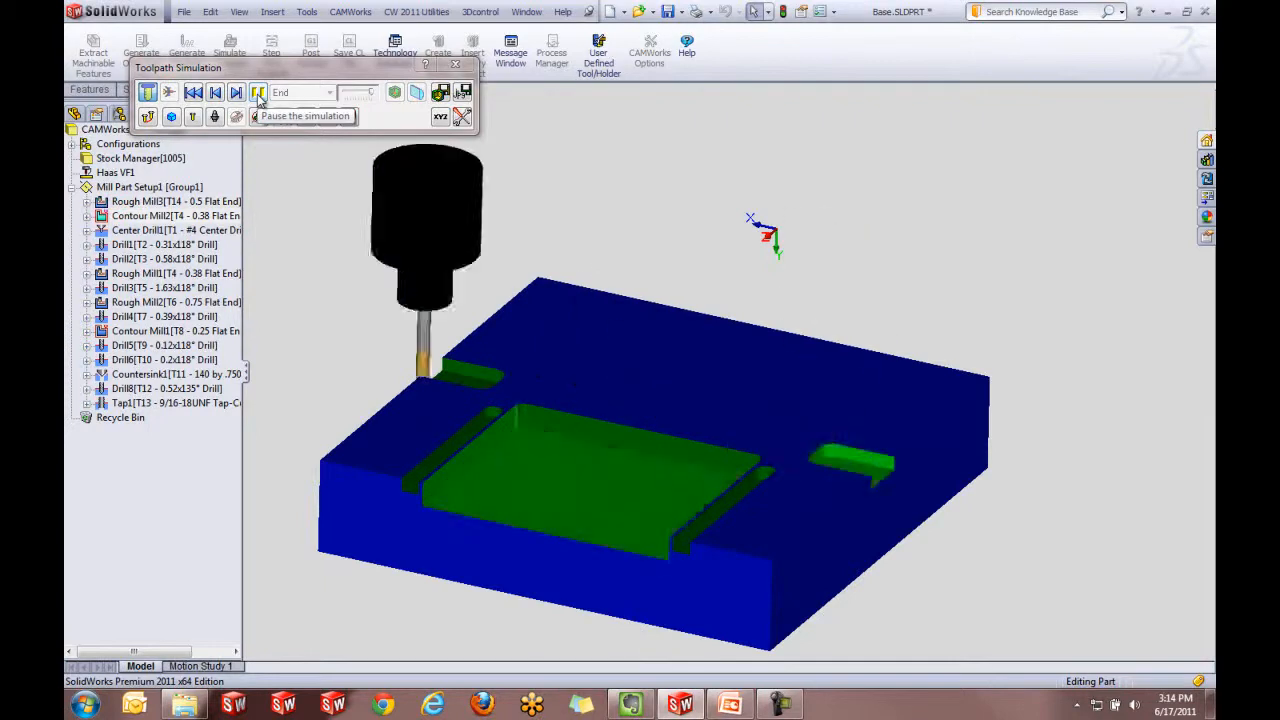
left_click(453, 65)
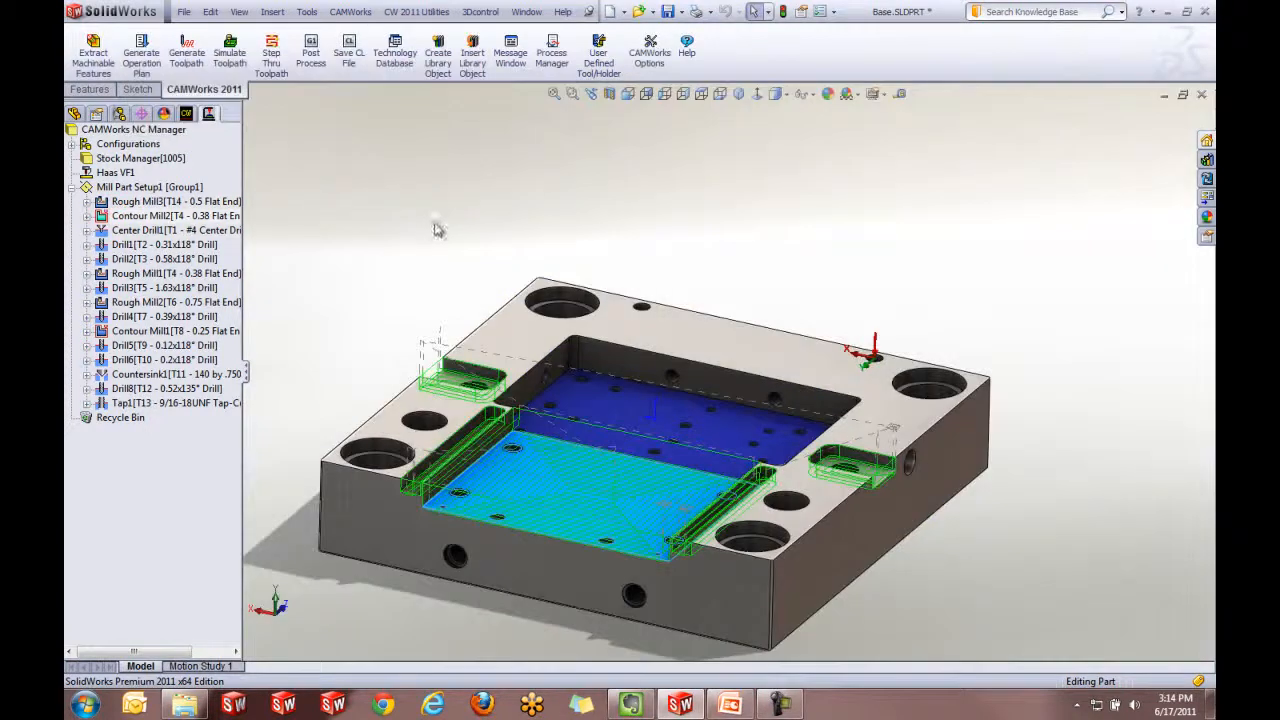
- Sort the Mill Part Setup1 operations by operation type, placing Rough Mill and Contour Mill ahead of Center Drill
right_click(148, 190)
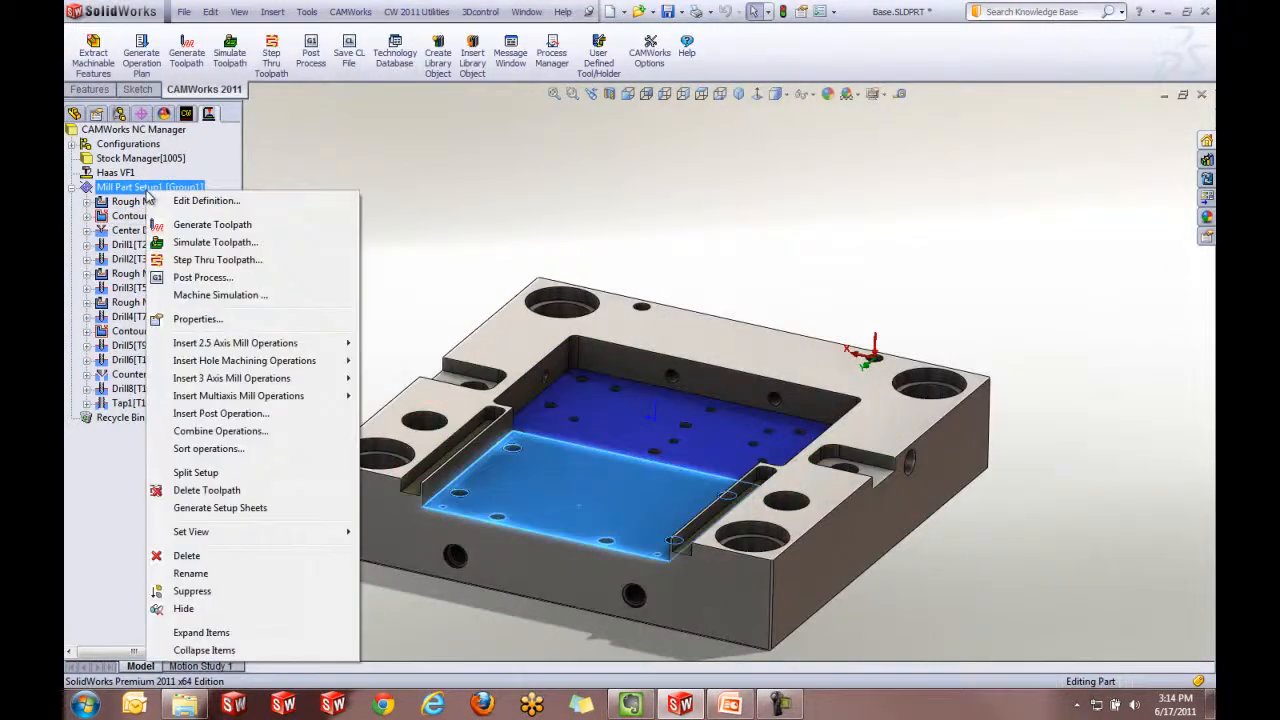
left_click(212, 449)
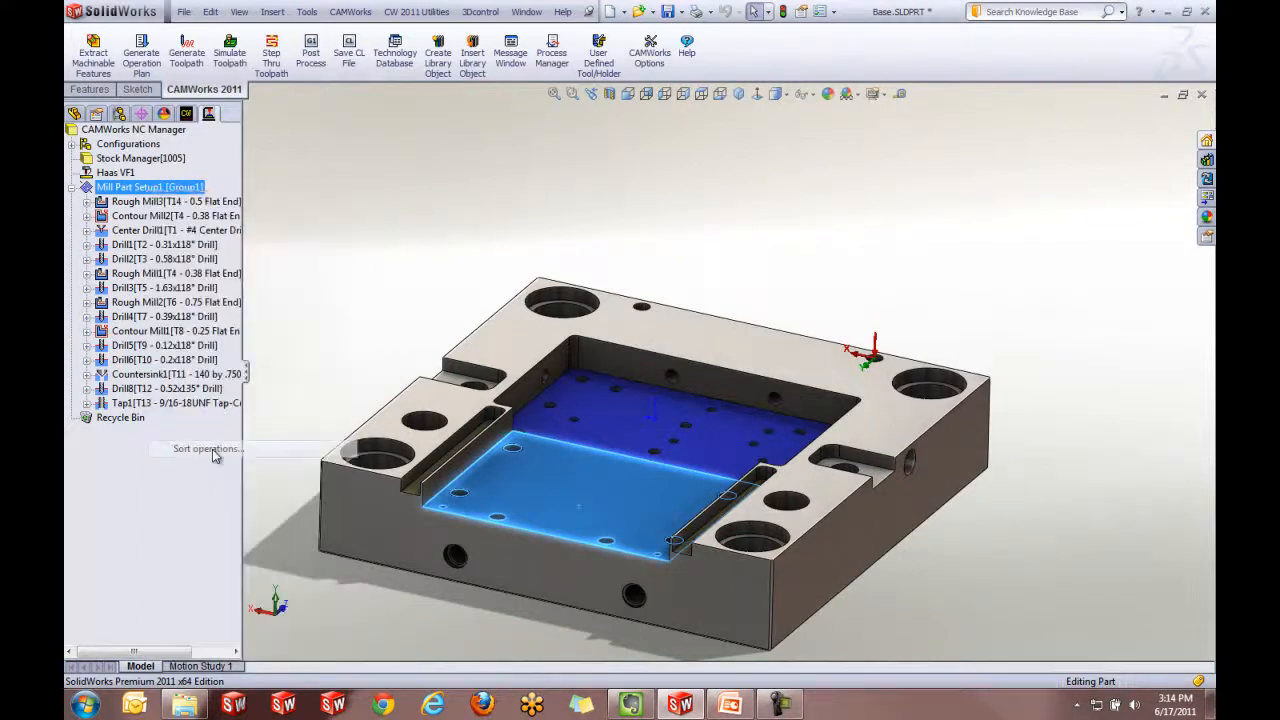
left_click(469, 145)
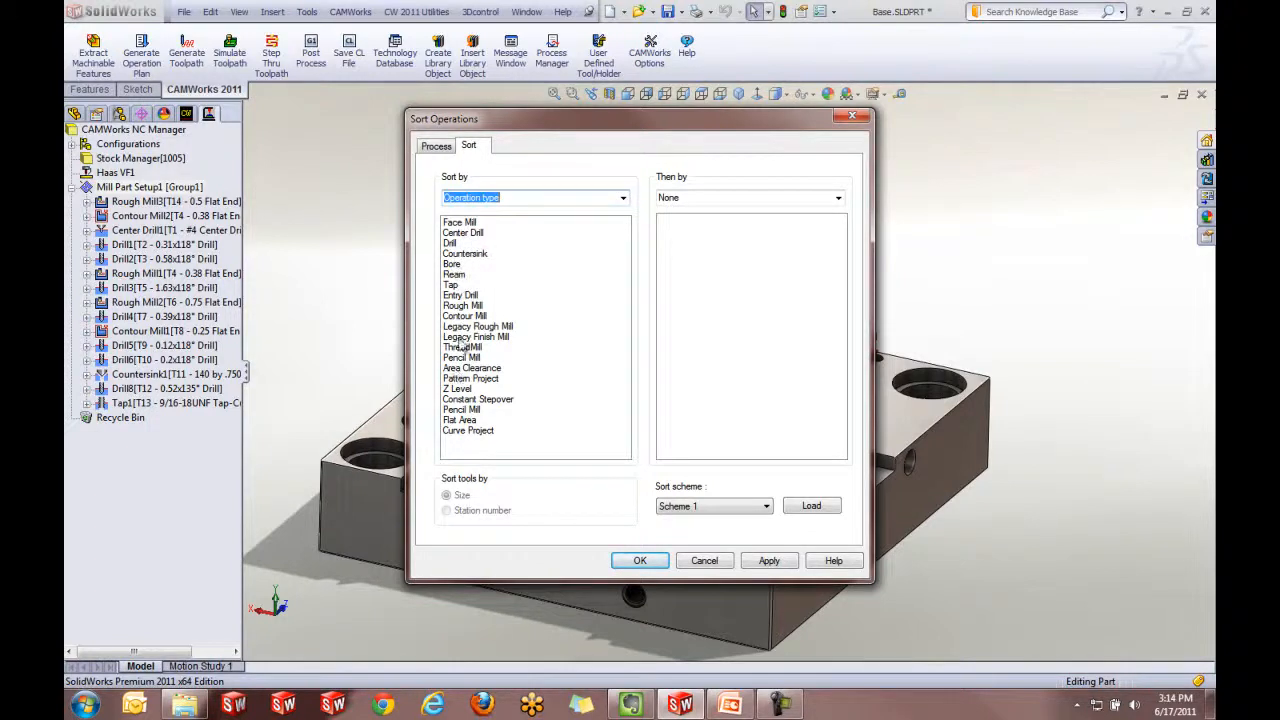
left_click_drag(455, 313, 458, 222)
left_click_drag(464, 318, 460, 232)
left_click(769, 560)
left_click(640, 560)
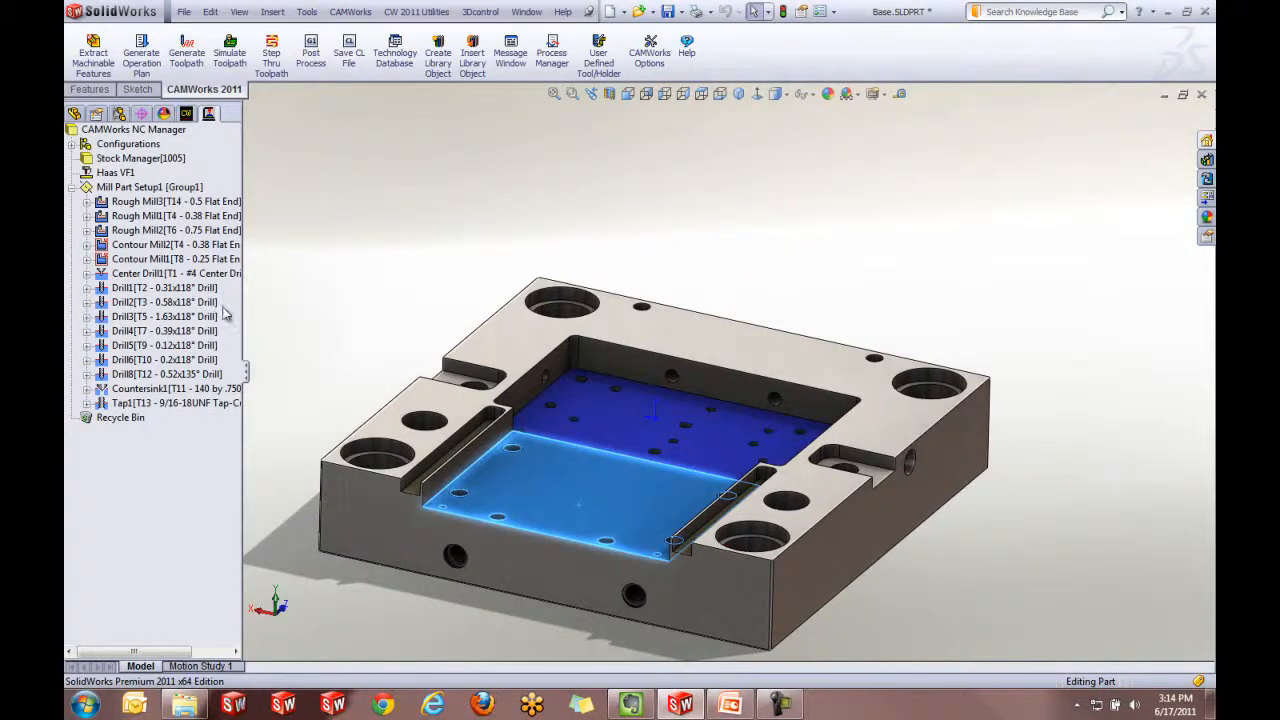
- Post process the setup to Base.txt as M3Axis-Tutorial output, preview the first NC code lines and cancel the output
left_click(309, 56)
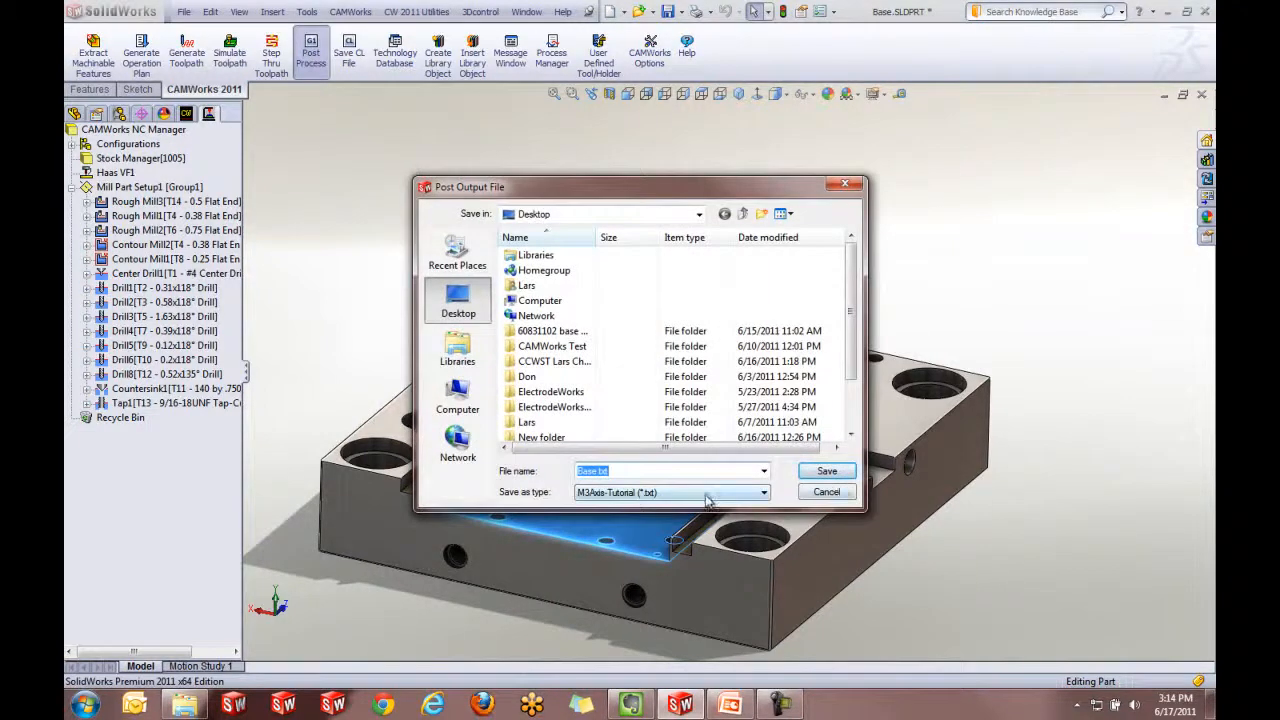
left_click(820, 476)
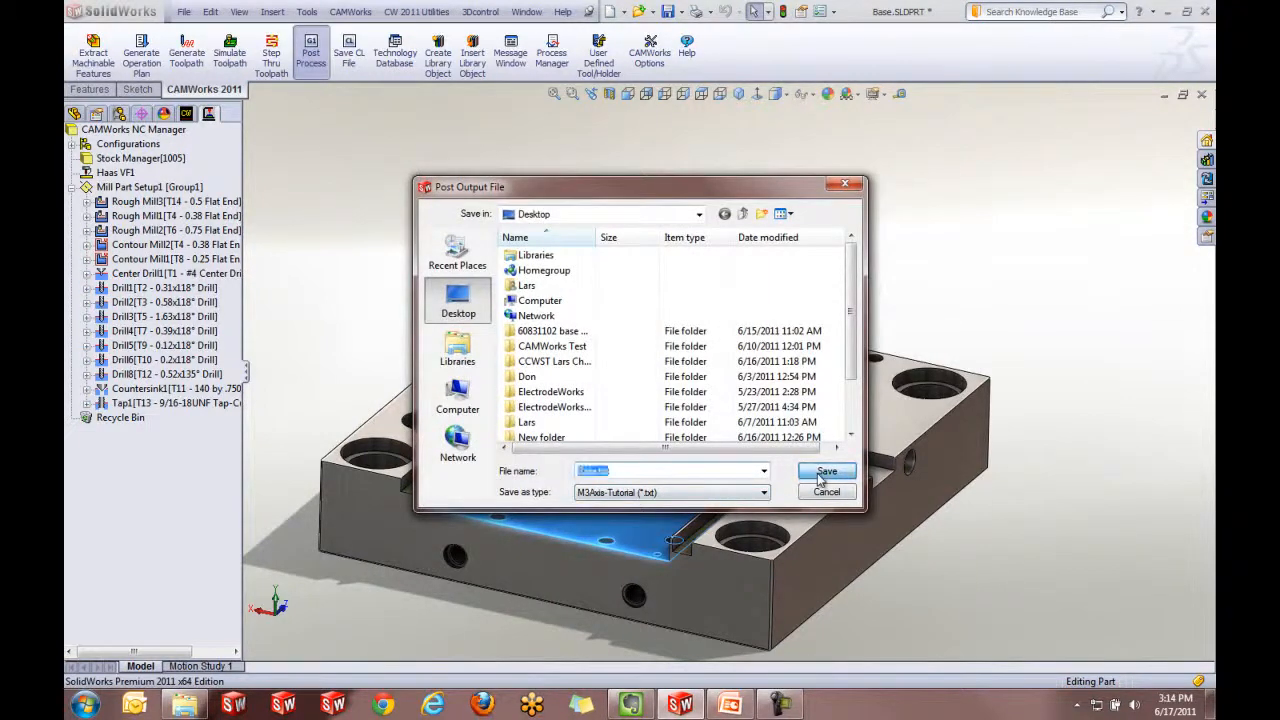
left_click(566, 210)
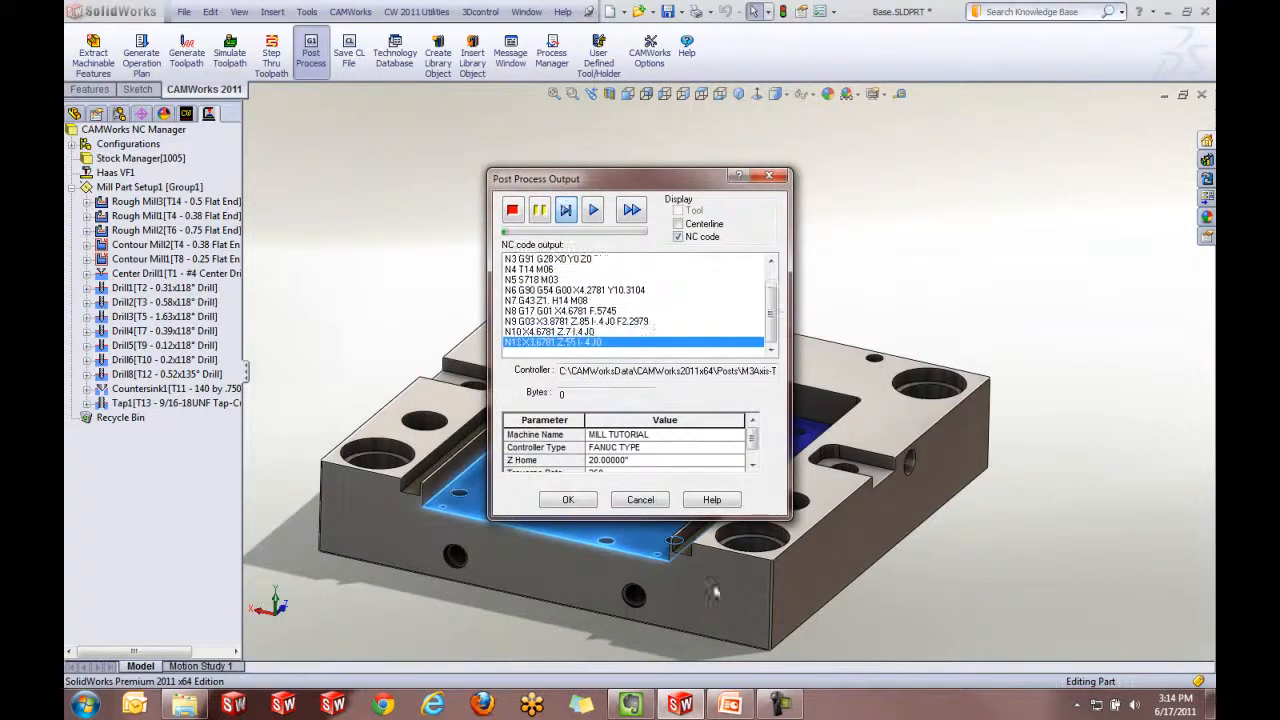
left_click(657, 503)
- Examine the Tap1 operation's toolpath and the threads of a tapped hole it machines
middle_click_drag(586, 558, 496, 569)
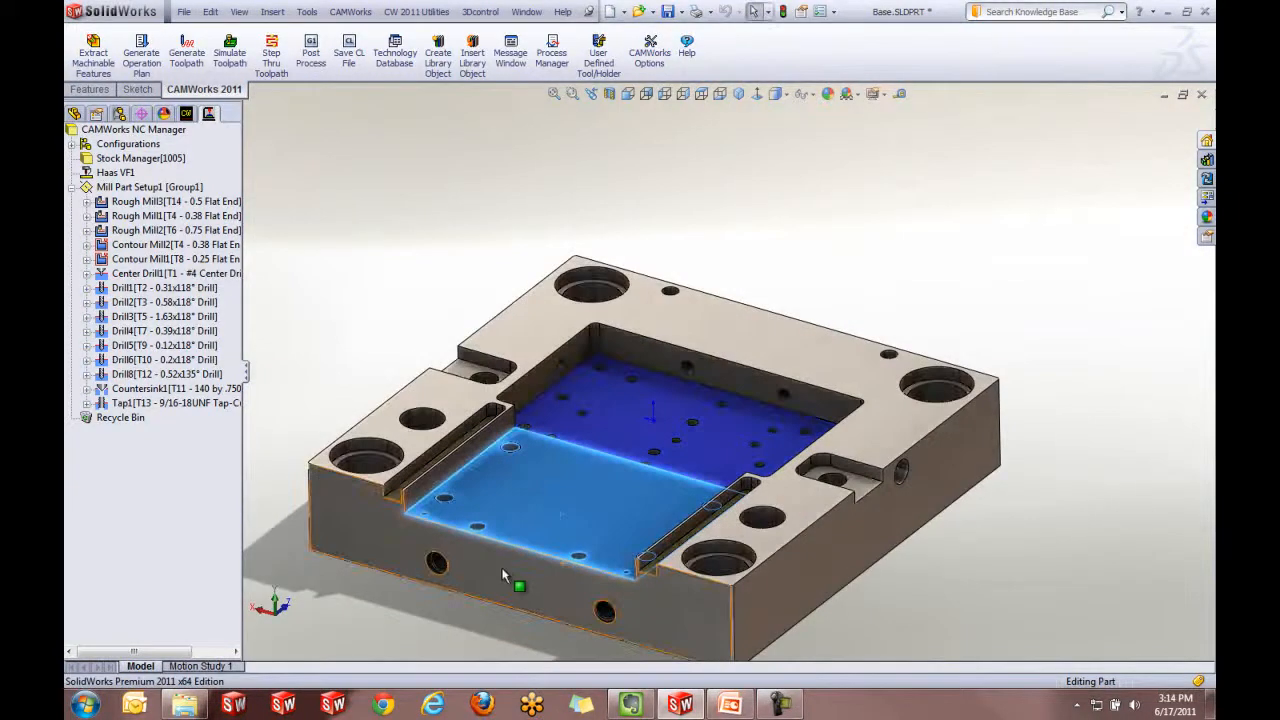
scroll(415, 535, "down", 1)
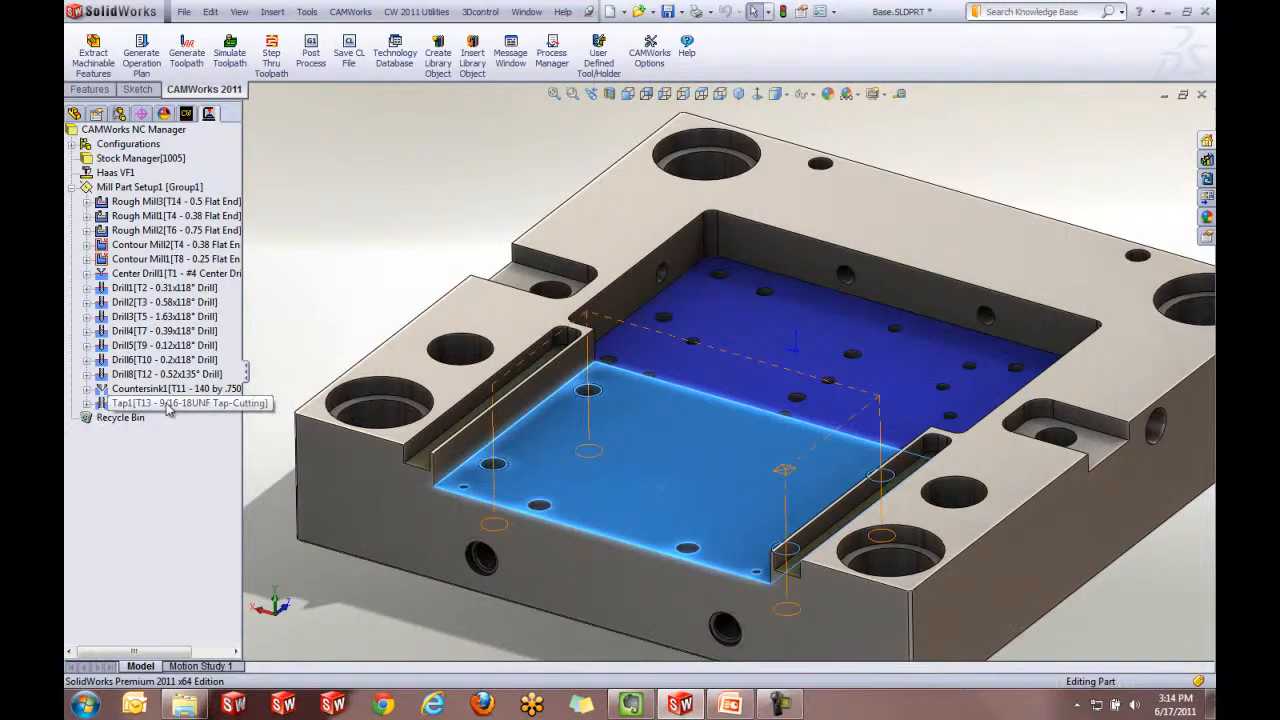
left_click(221, 404)
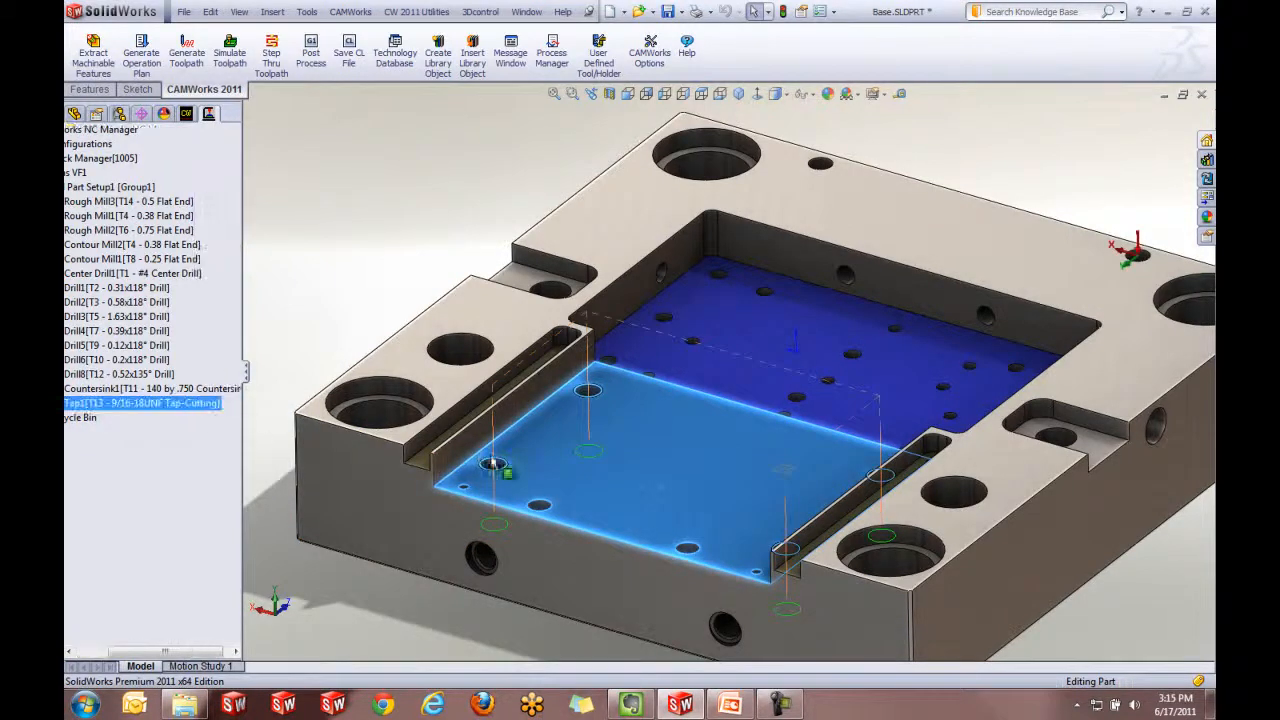
scroll(505, 480, "down", 6)
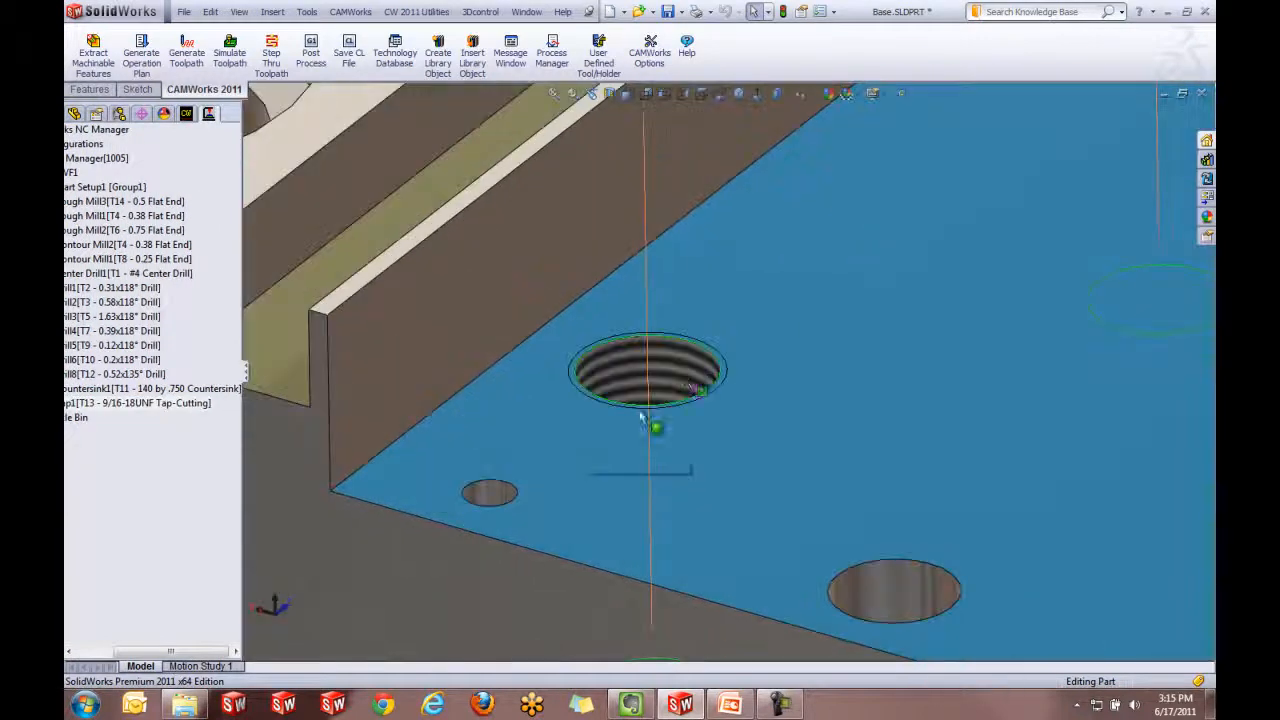
key("f")
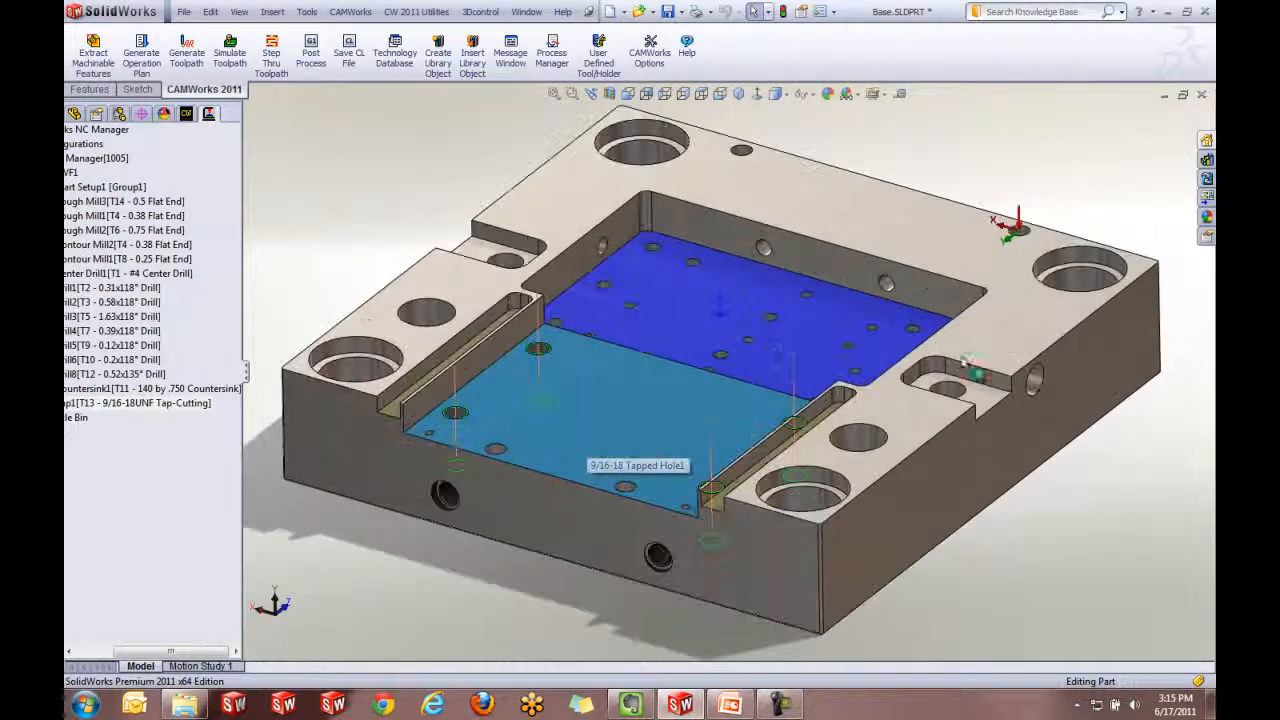
left_click_drag(182, 652, 140, 652)
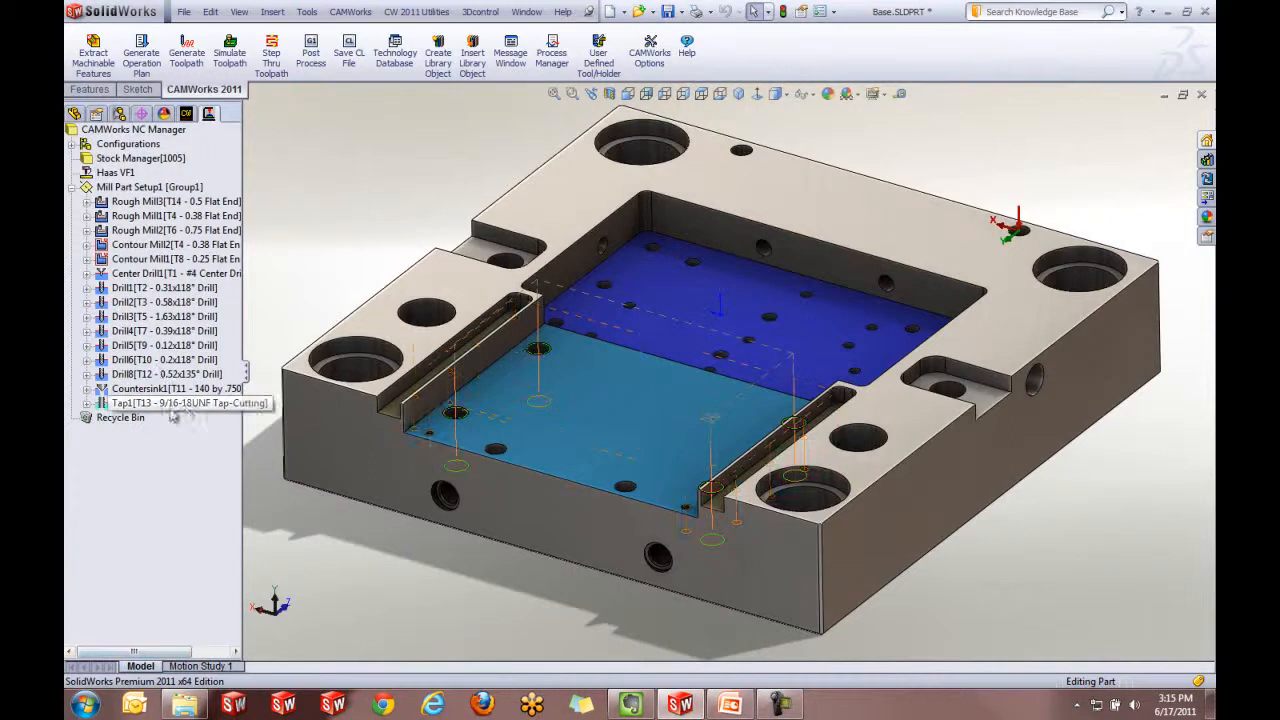
- Locate the 9/16-18 Tapped Hole1 feature in the model history and compare it with the Tap1 operation
left_click(74, 113)
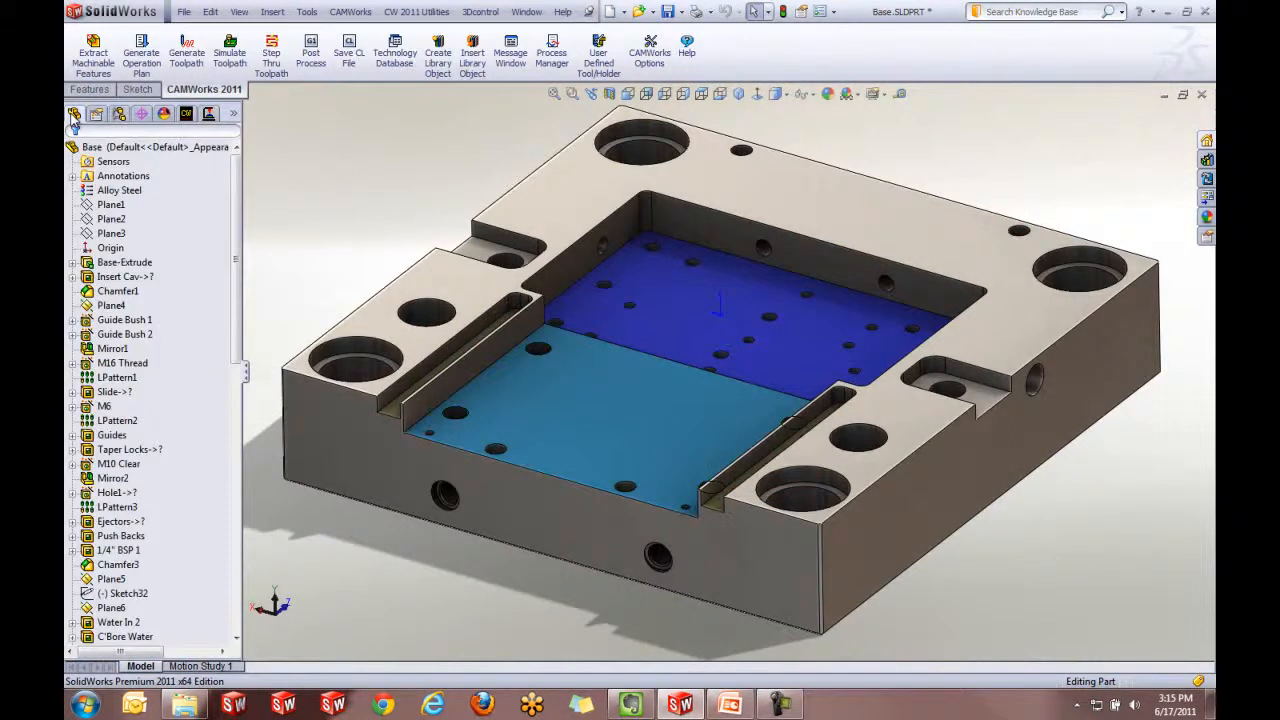
left_click_drag(234, 240, 248, 545)
left_click(161, 637)
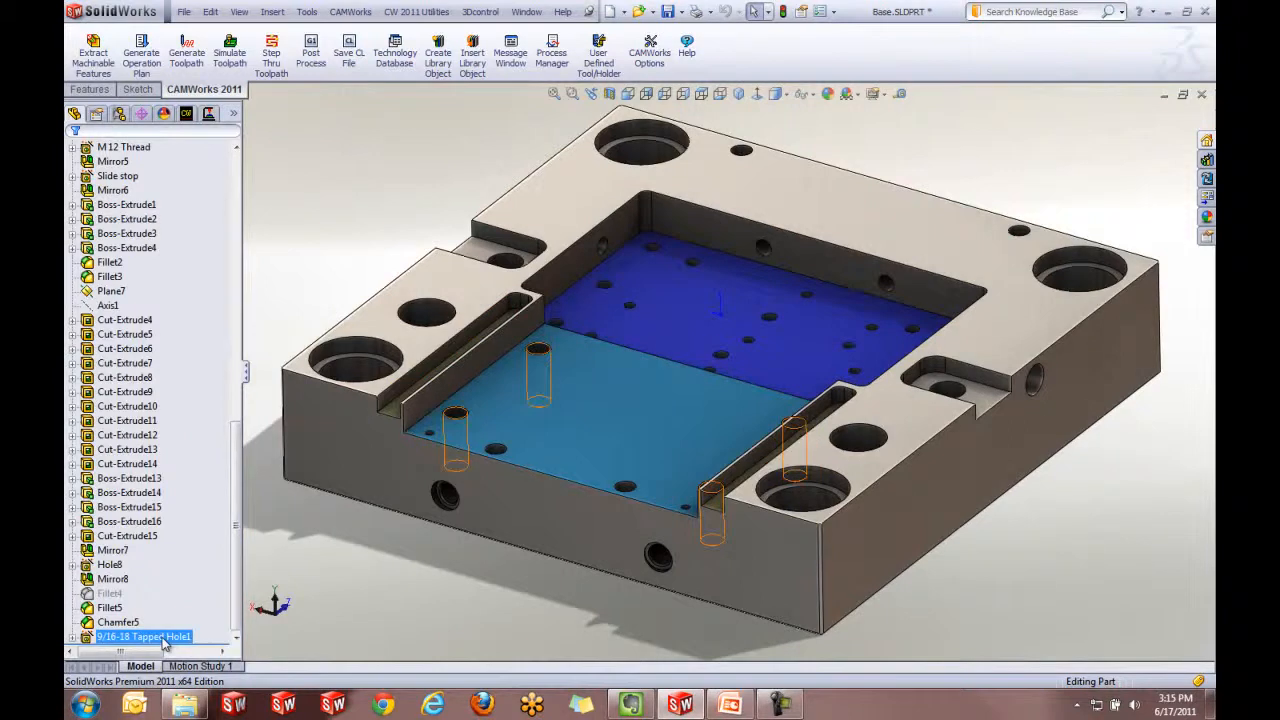
left_click(155, 610)
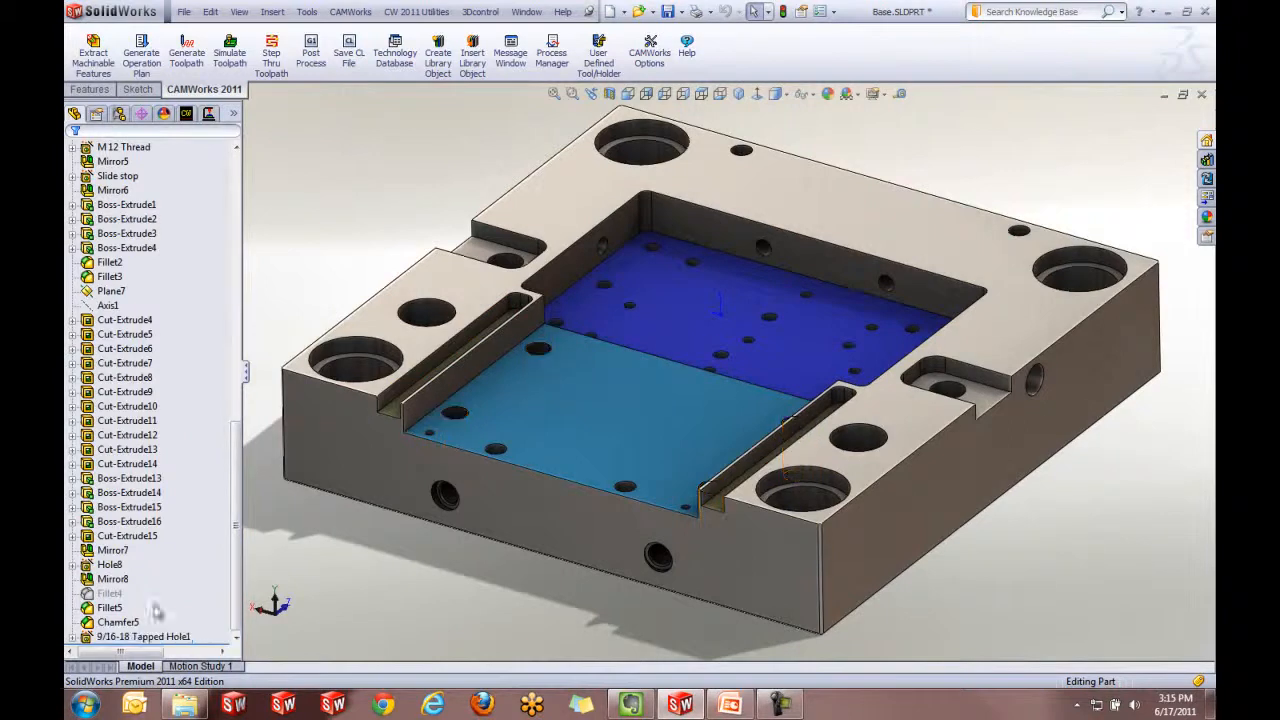
left_click(236, 116)
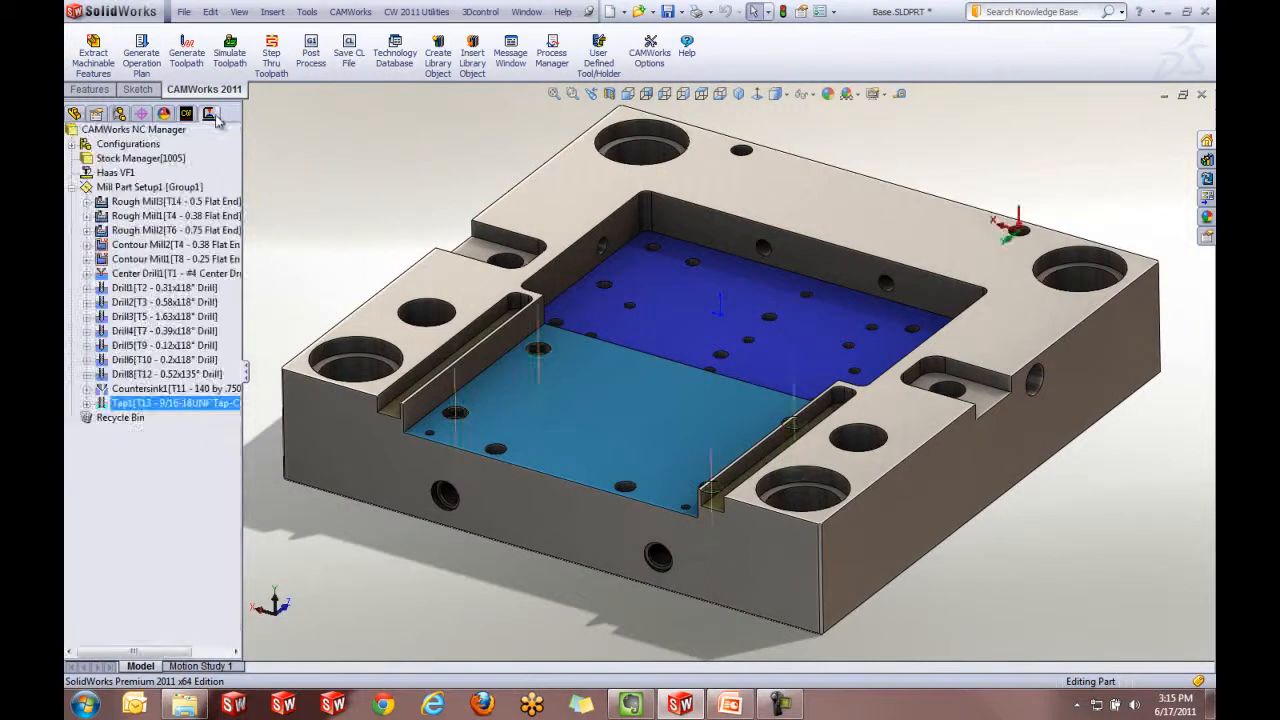
left_click(130, 404)
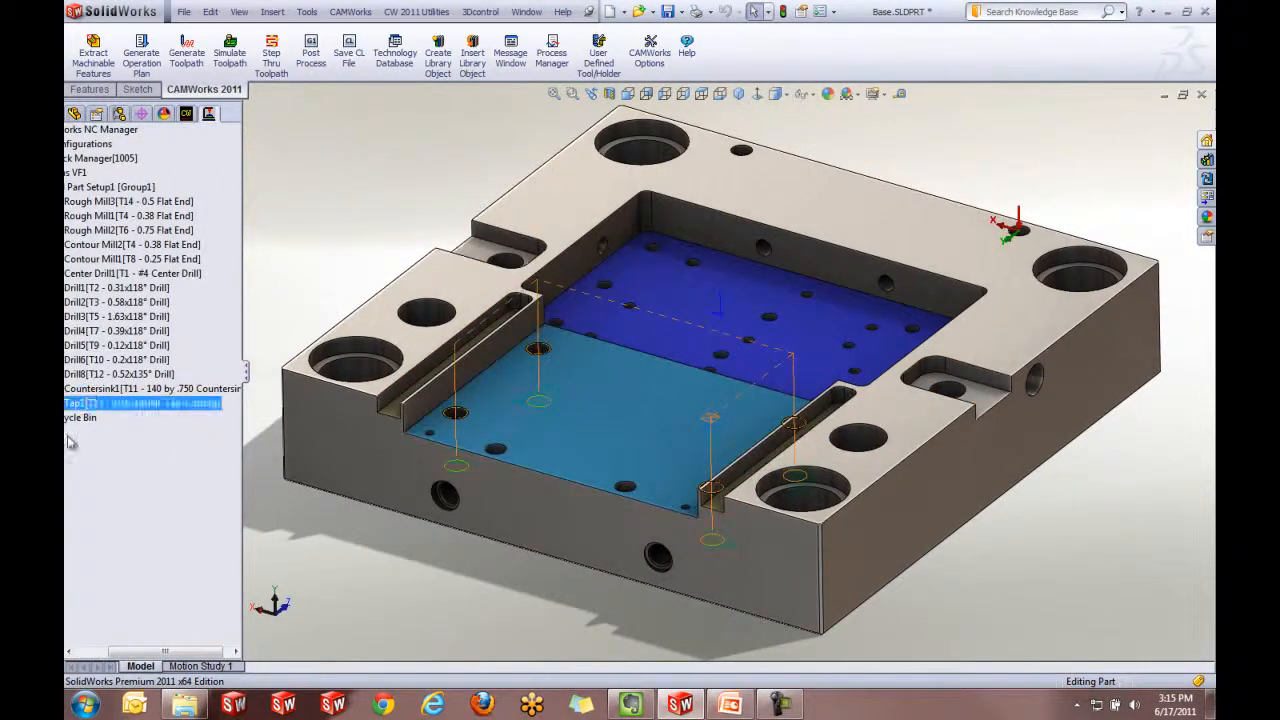
left_click(455, 636)
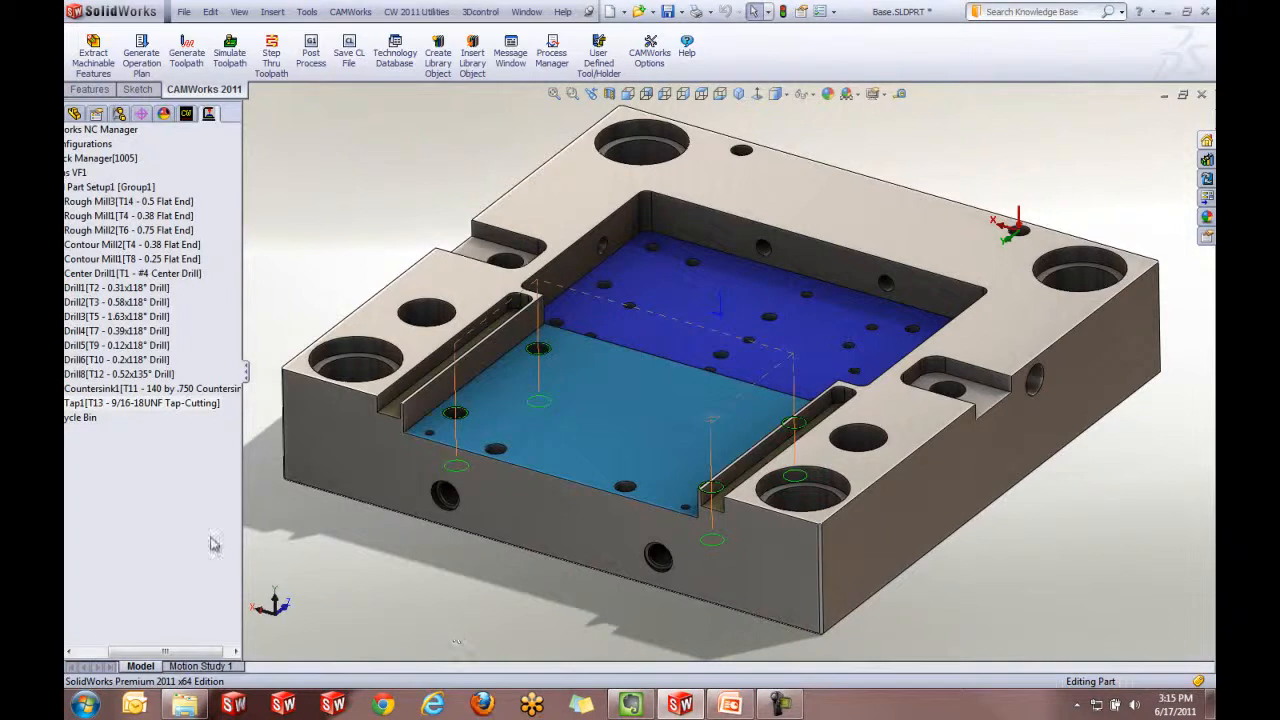
- Simulate all toolpaths of the Base part's setup on the stock and close the simulation
left_click_drag(166, 651, 133, 651)
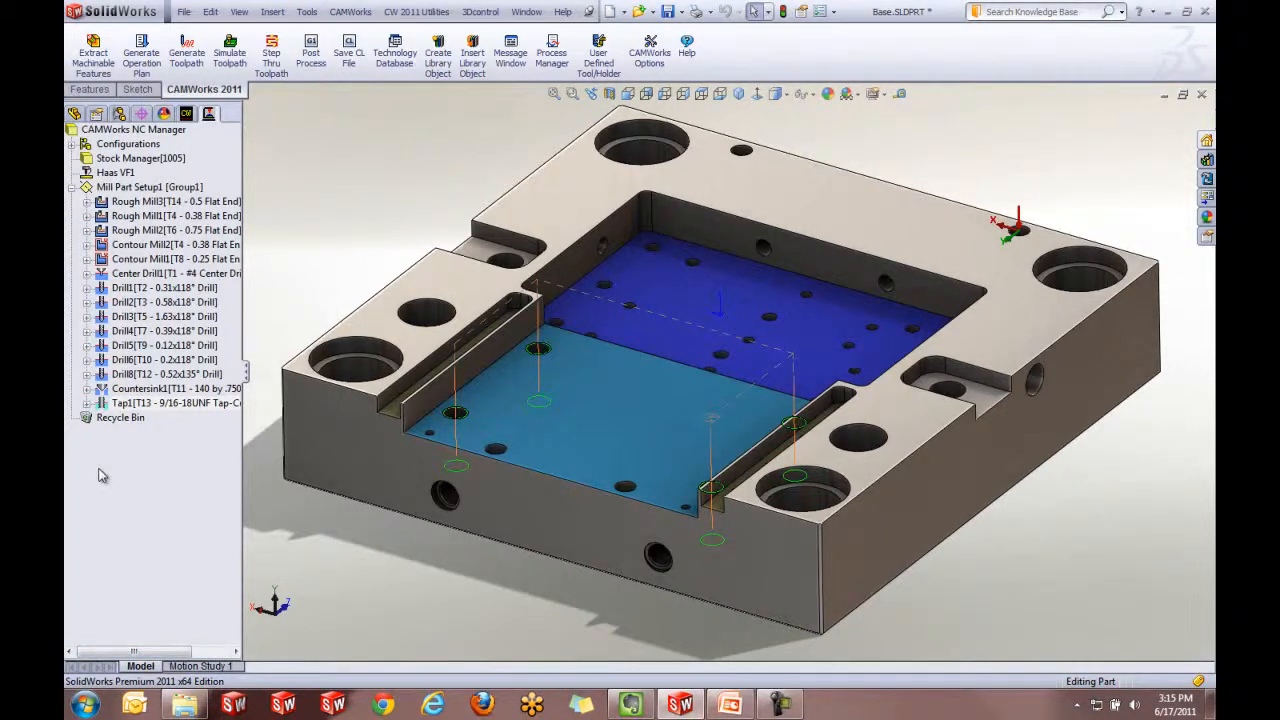
left_click(229, 48)
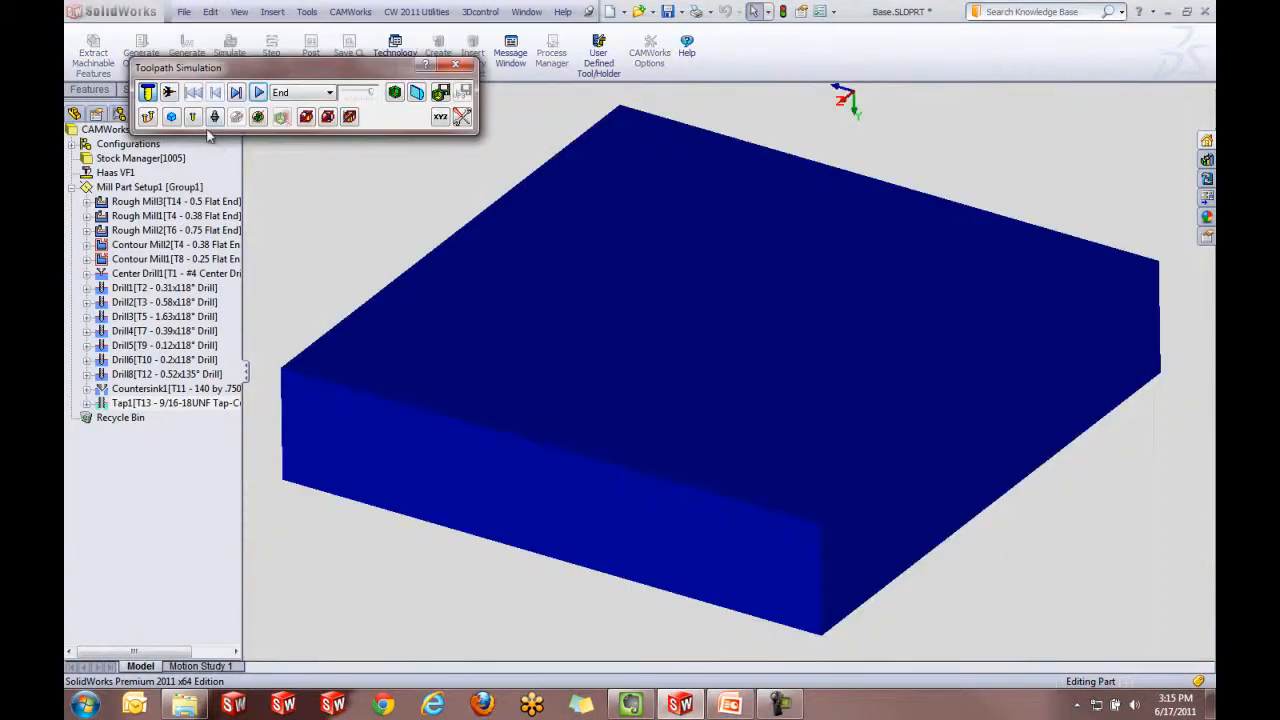
left_click(258, 93)
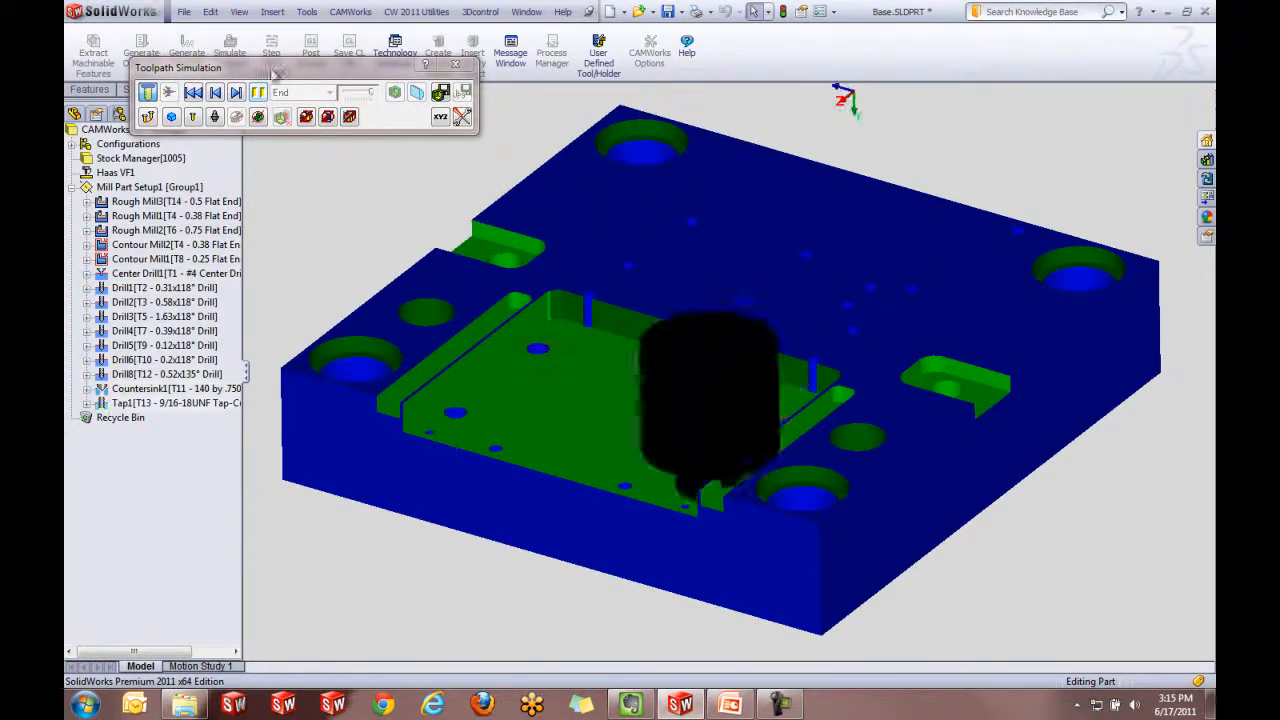
left_click(455, 64)
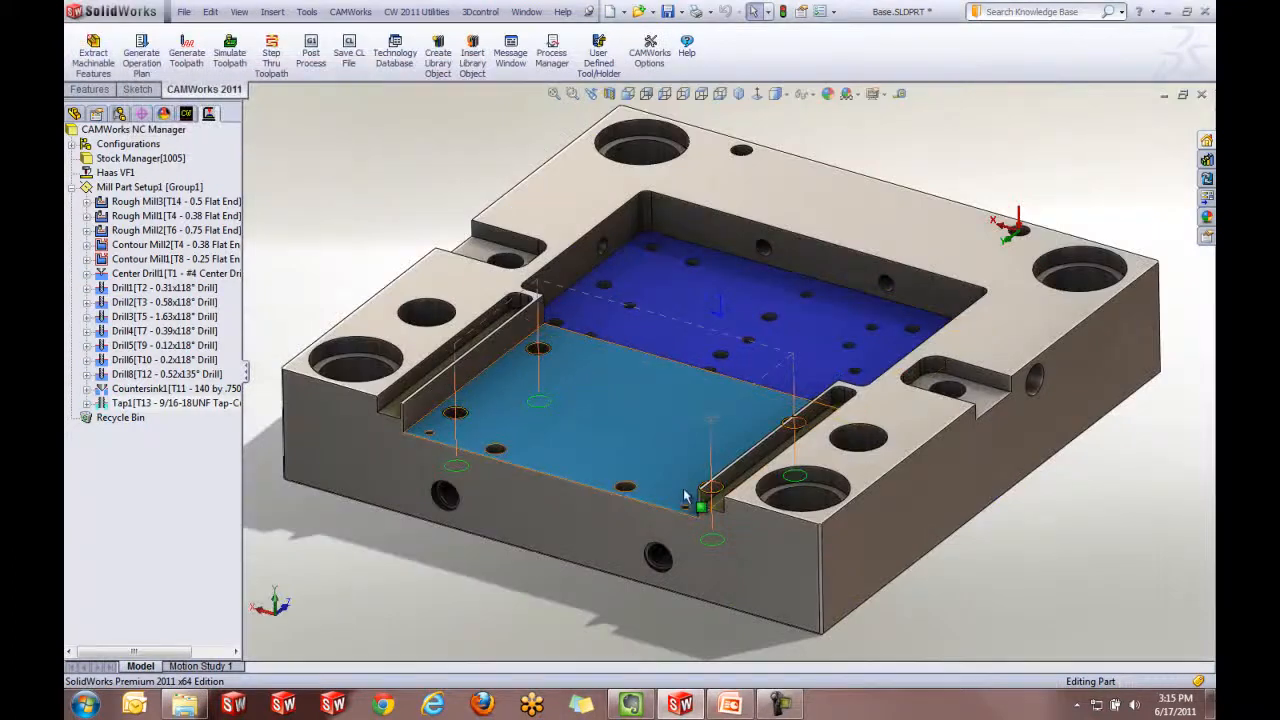
- Examine the toolpaths of the Contour Mill1 and Contour Mill2 operations on the model
left_click(176, 277)
left_click(157, 261)
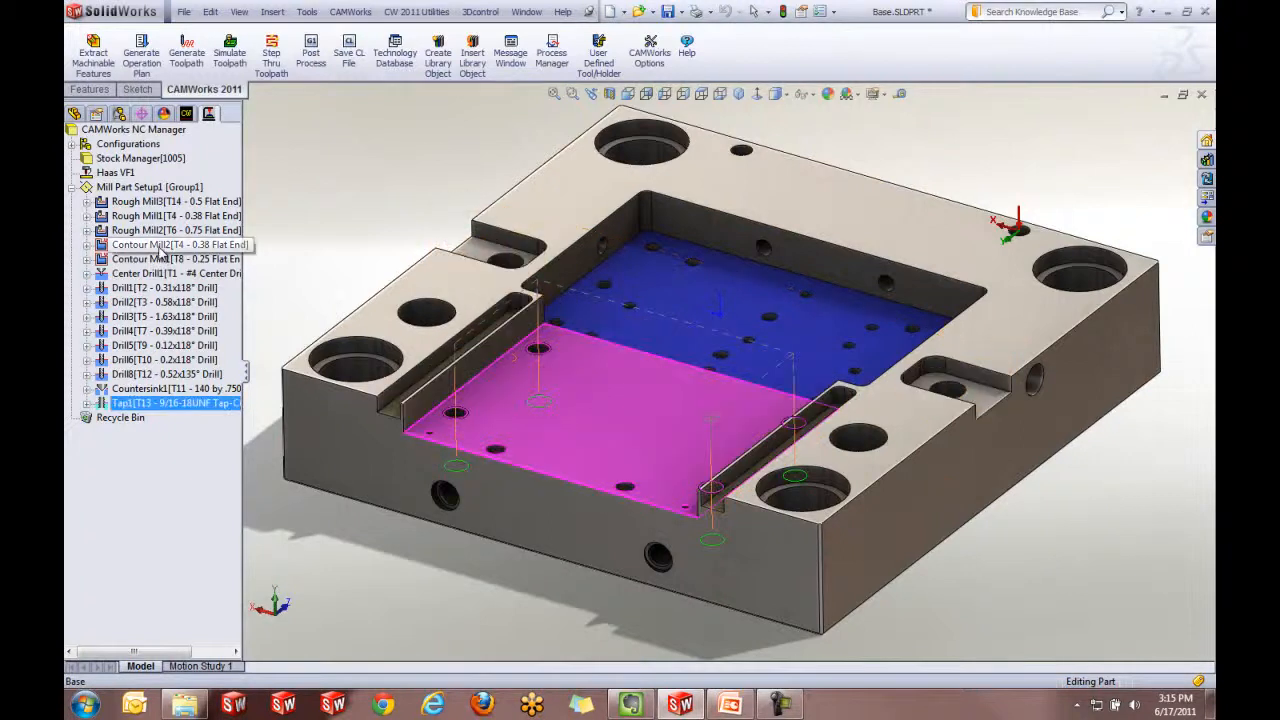
left_click(148, 260)
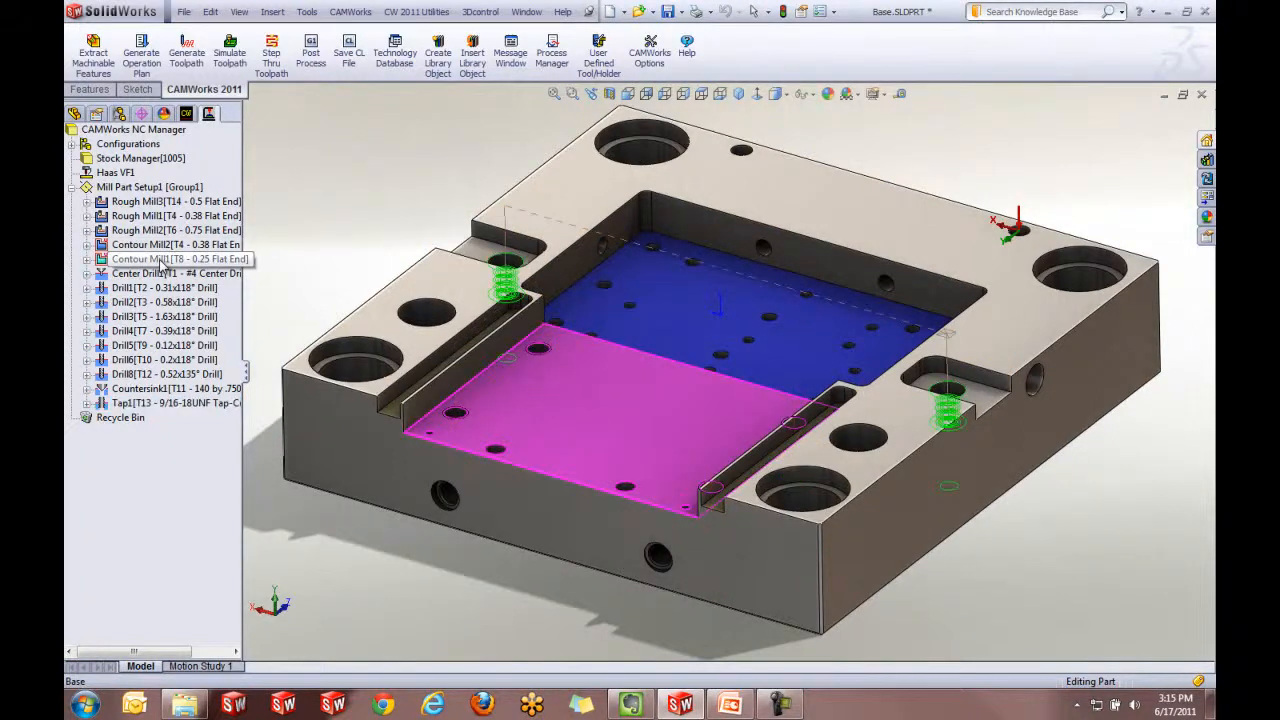
left_click(122, 245)
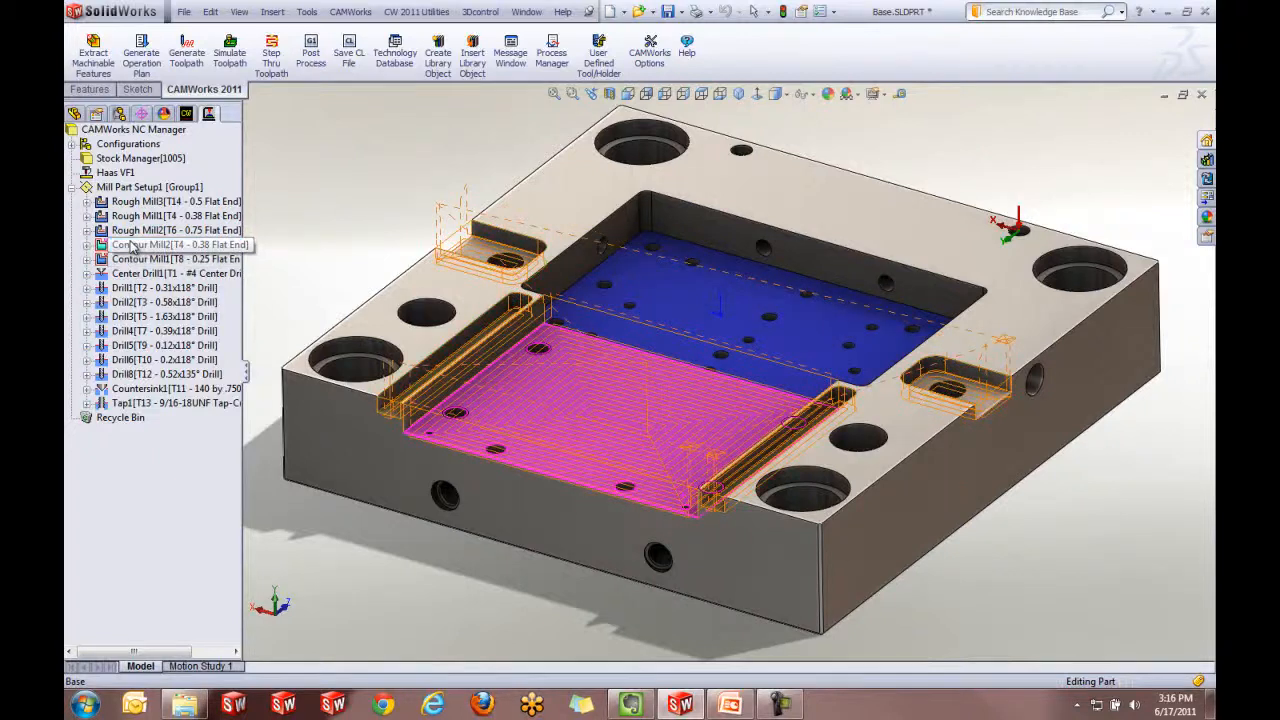
- Set Contour Mill2's lead-in type to Arc and preview its toolpath with the tool along the pocket edge
right_click(133, 246)
left_click(176, 205)
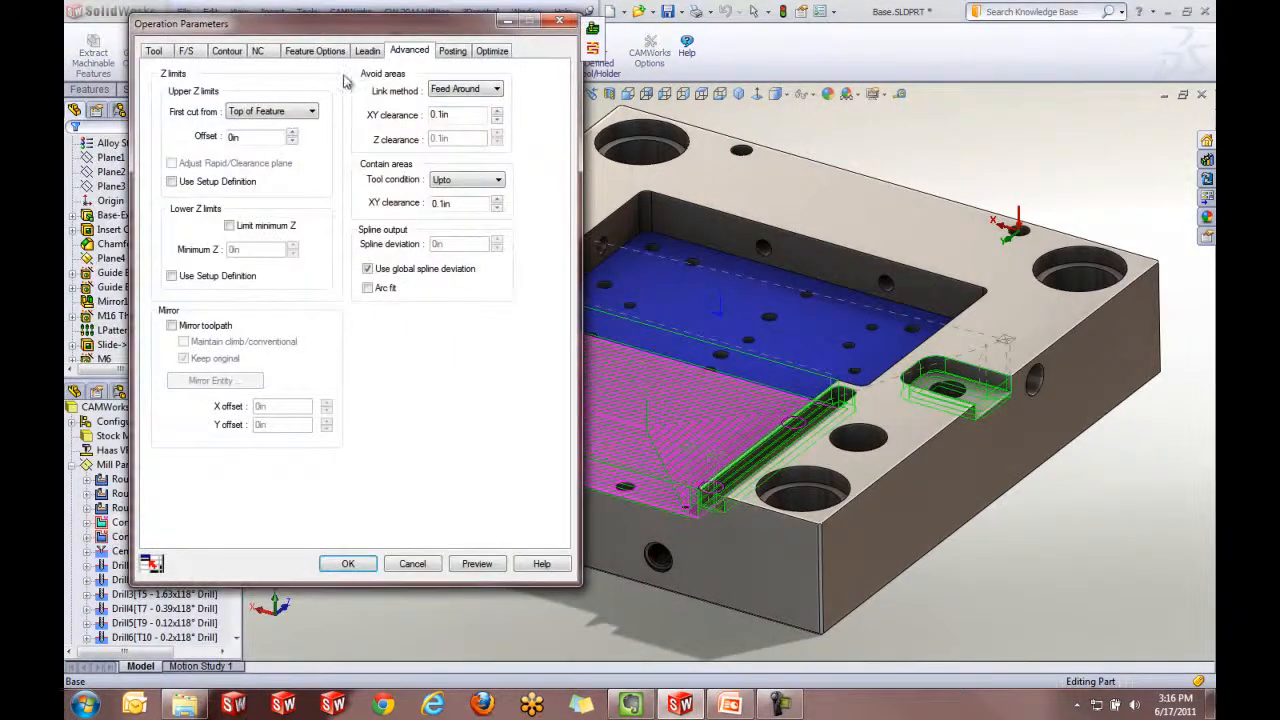
left_click(368, 52)
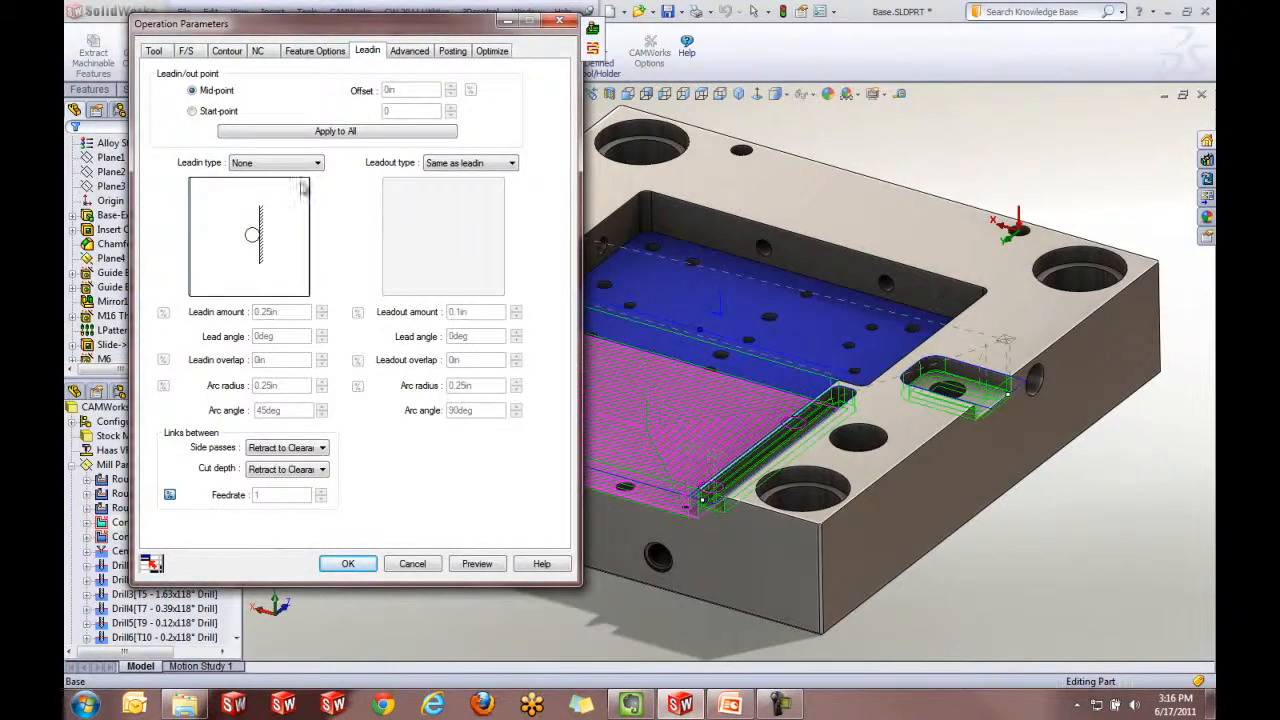
left_click(300, 165)
left_click(272, 188)
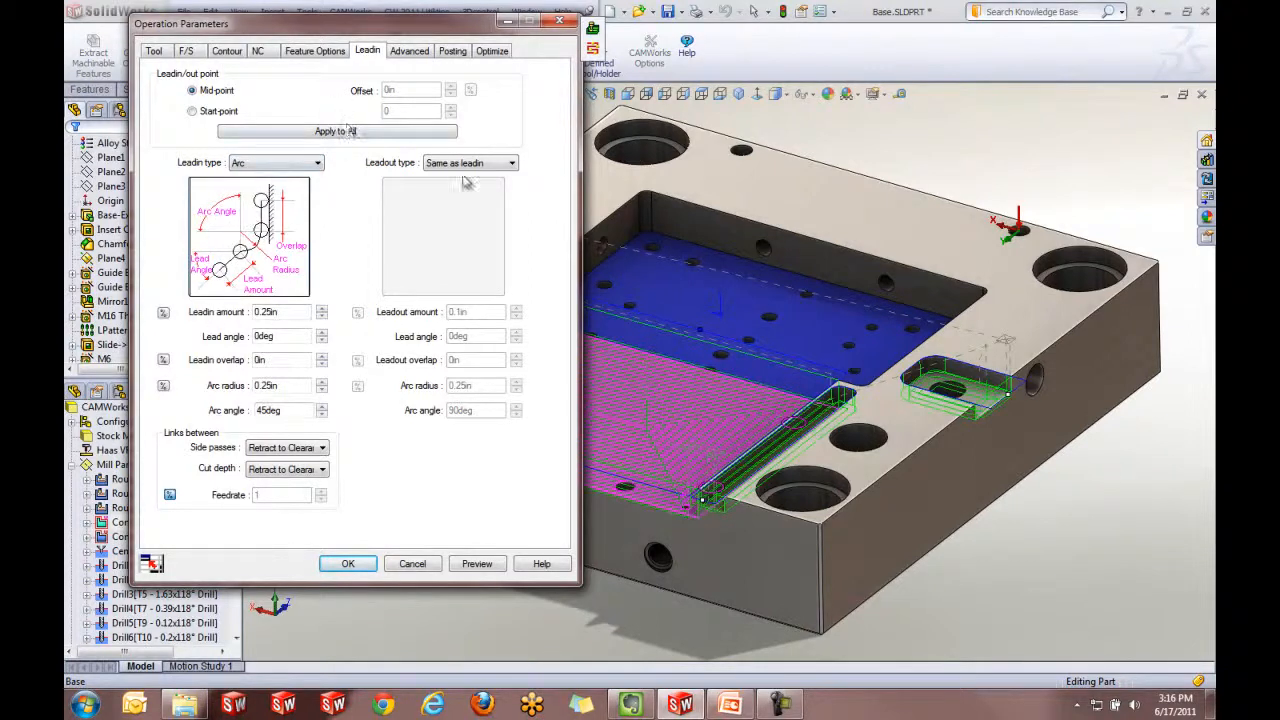
left_click(488, 564)
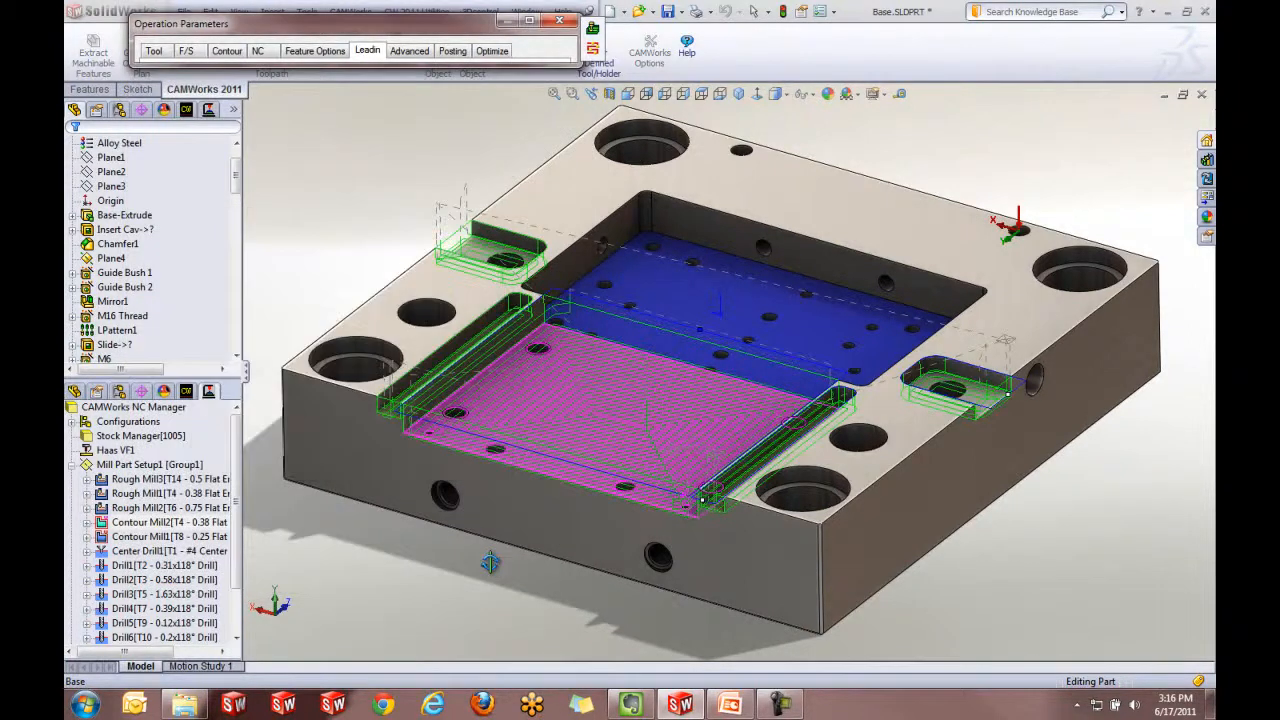
left_click(593, 50)
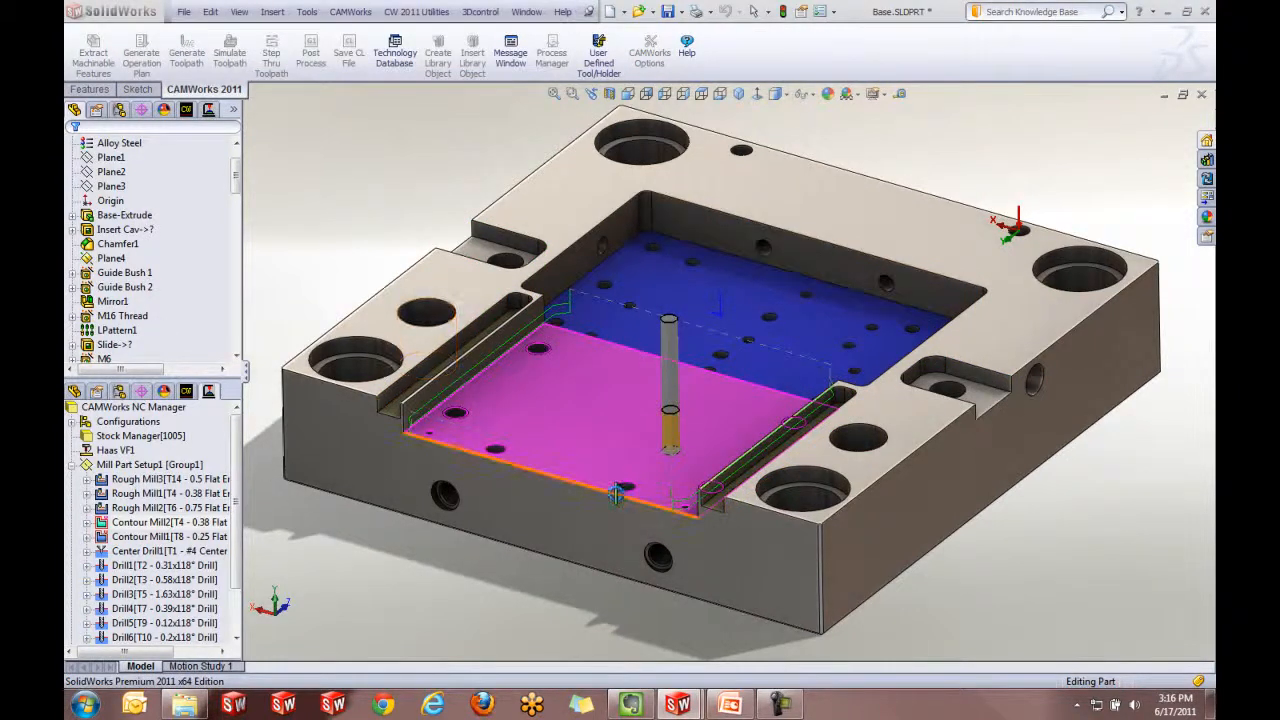
left_click(335, 172)
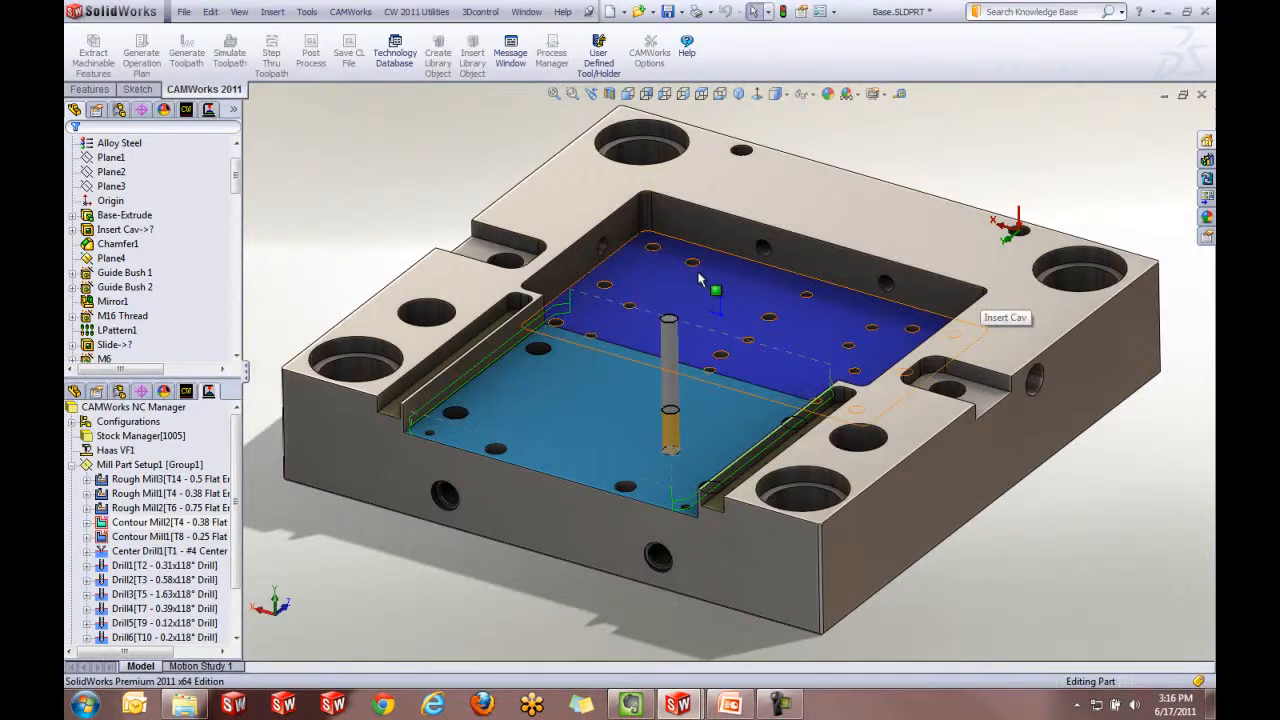
- Close the Base part without regenerating toolpaths or saving changes, and switch to the Introduction to CAMWorks Mill presentation in PowerPoint
left_click(1200, 99)
left_click(688, 375)
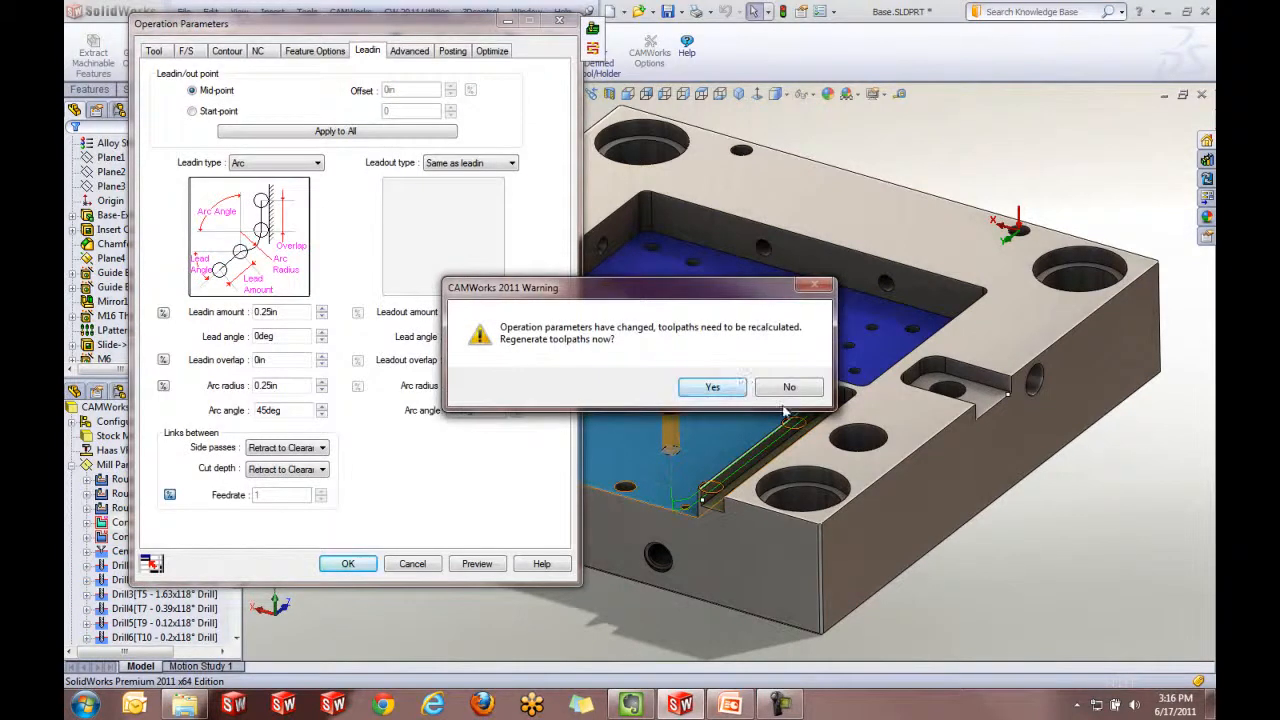
left_click(765, 392)
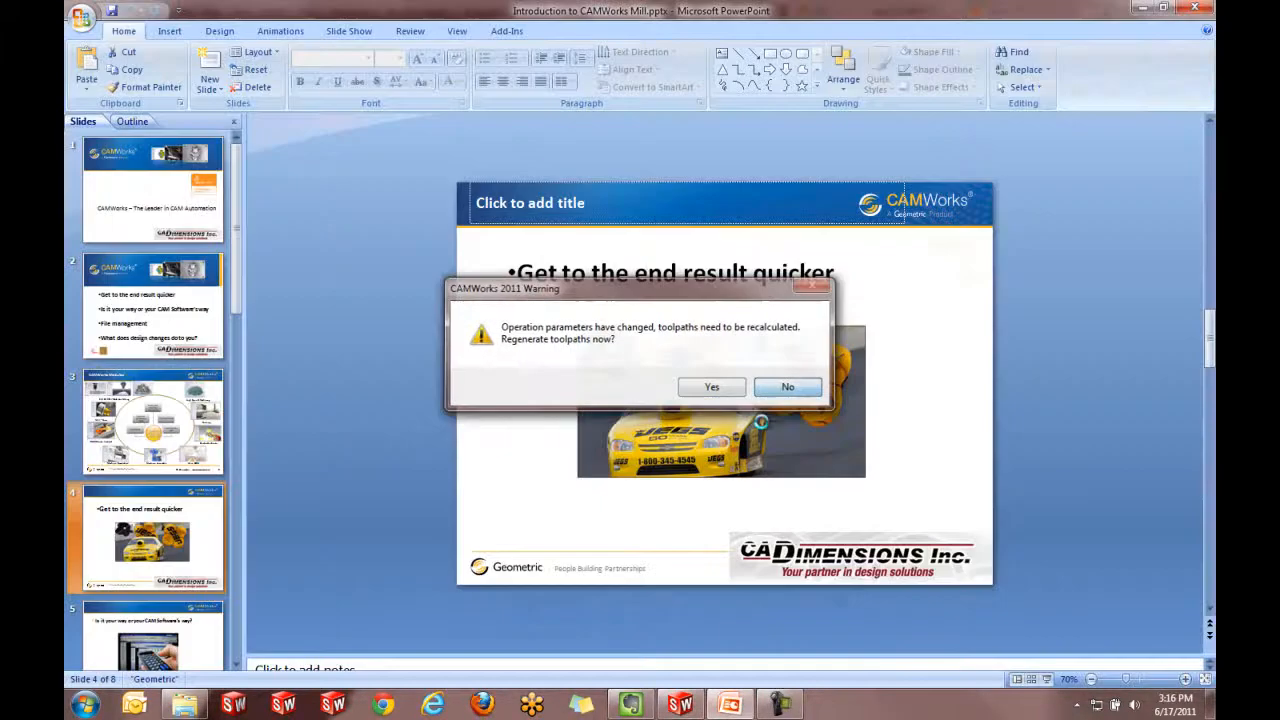
left_click(701, 385)
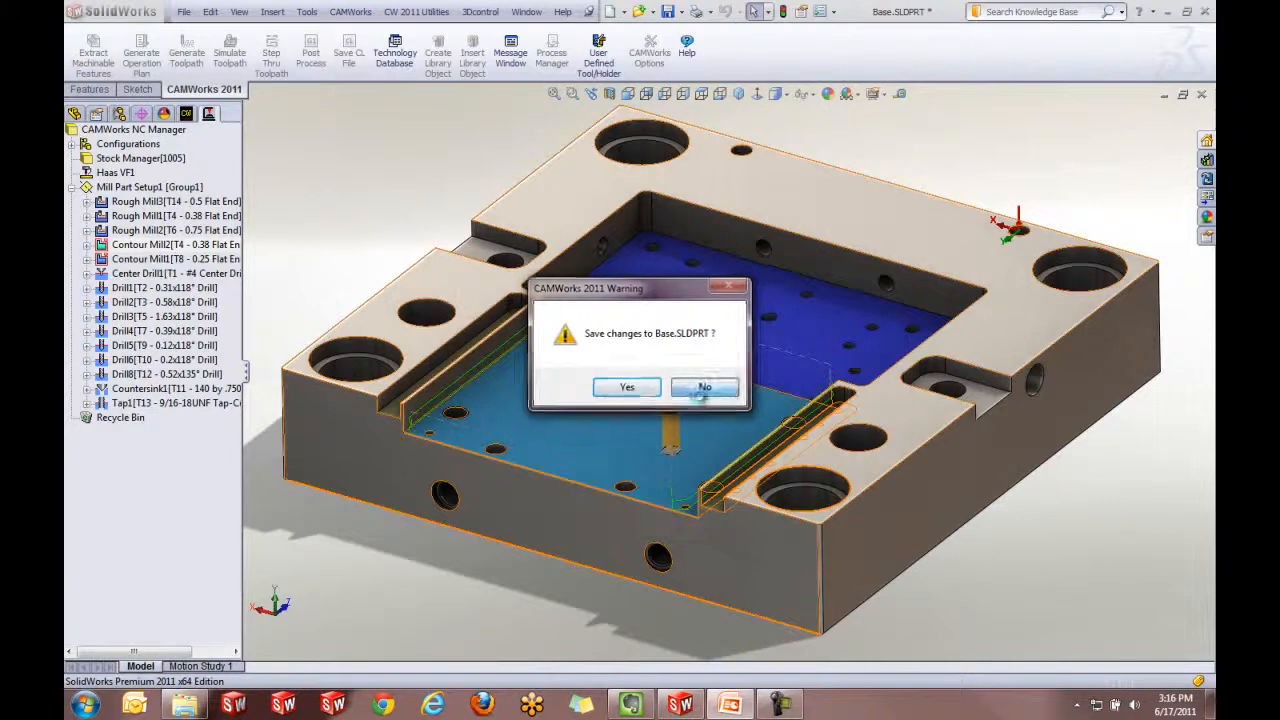
left_click(730, 704)
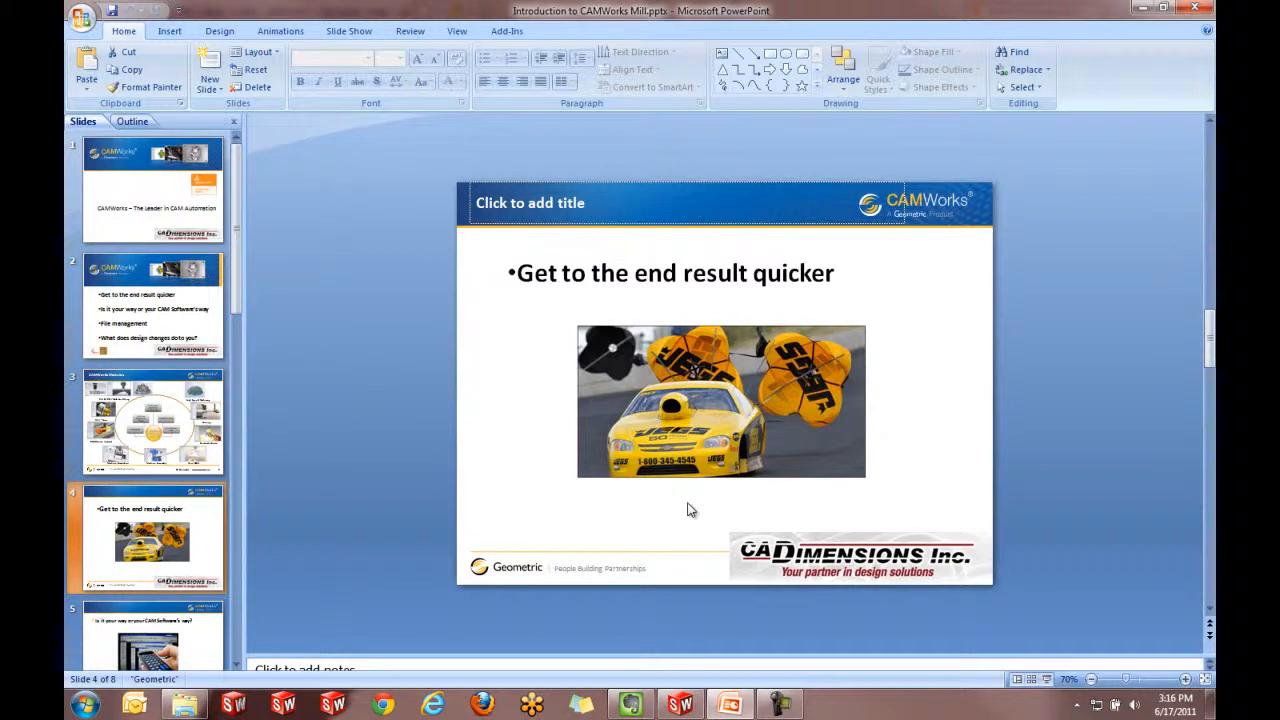
- Switch back to SolidWorks and open MILL2AX_3.SLDPRT from the recent documents
left_click(699, 710)
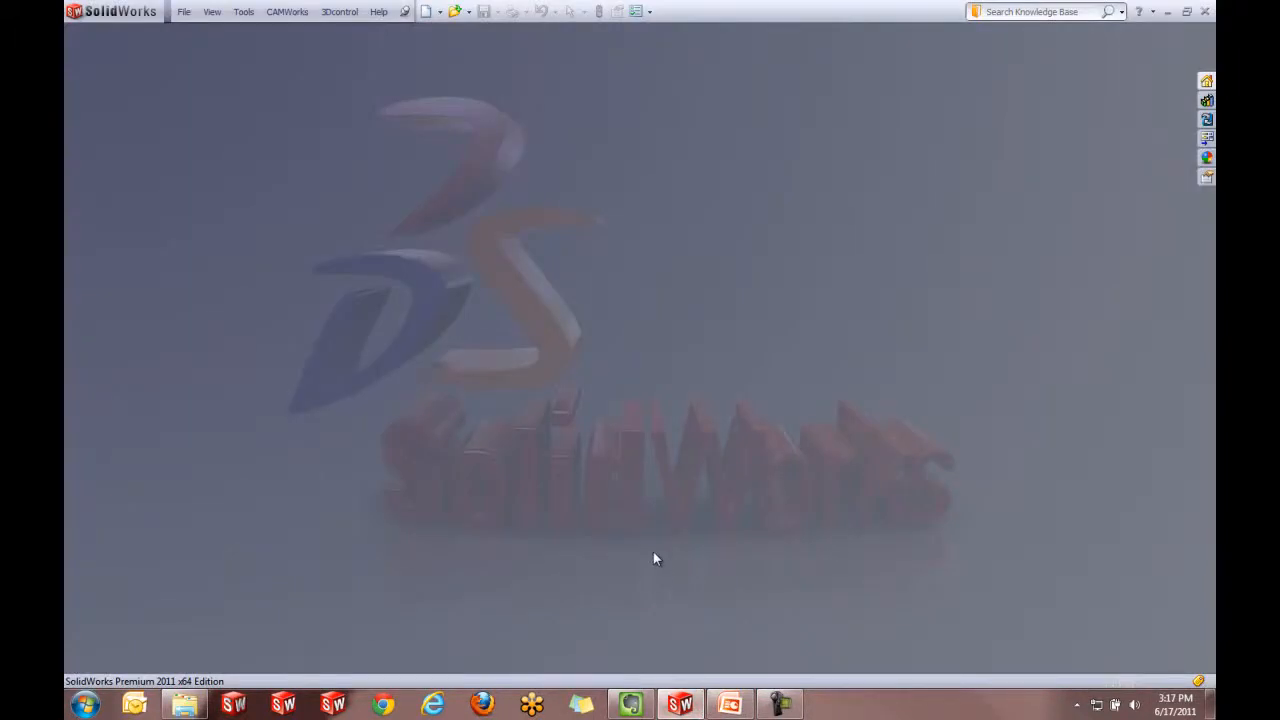
key("r")
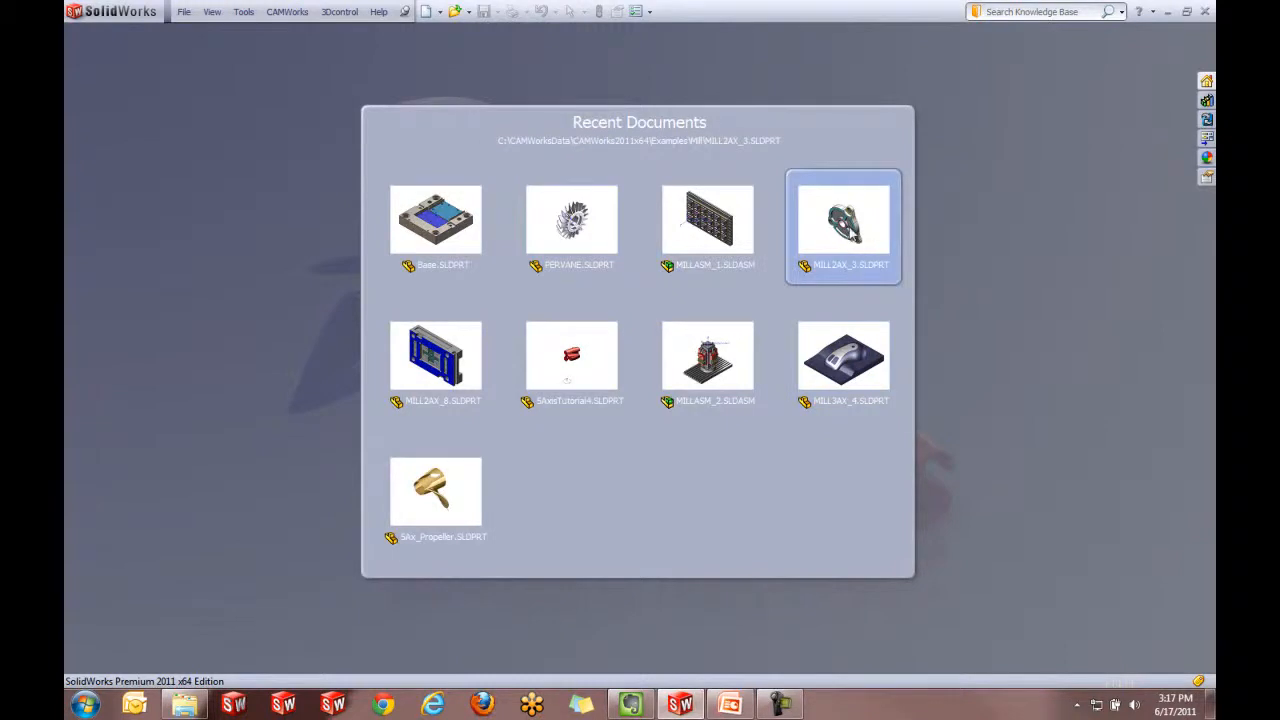
left_click(846, 228)
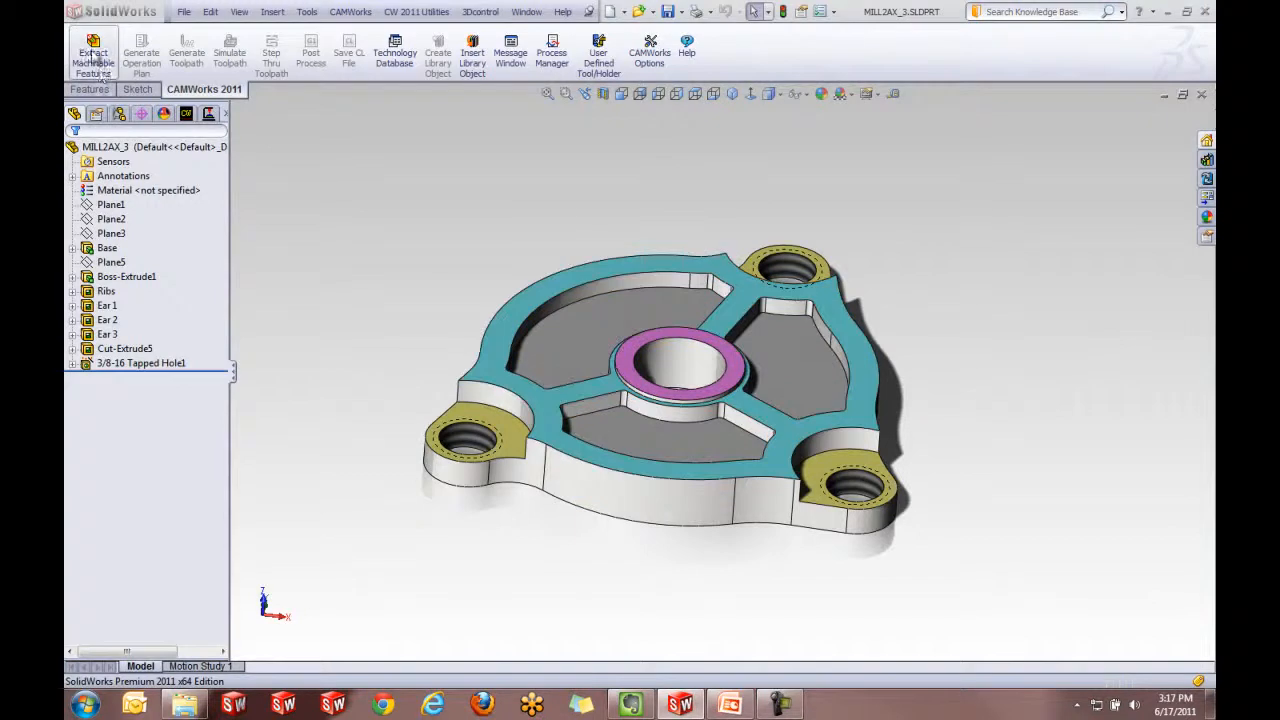
- Assign the Haas VF1 as the active CAMWorks machine for the MILL2AX_3 part
left_click(93, 57)
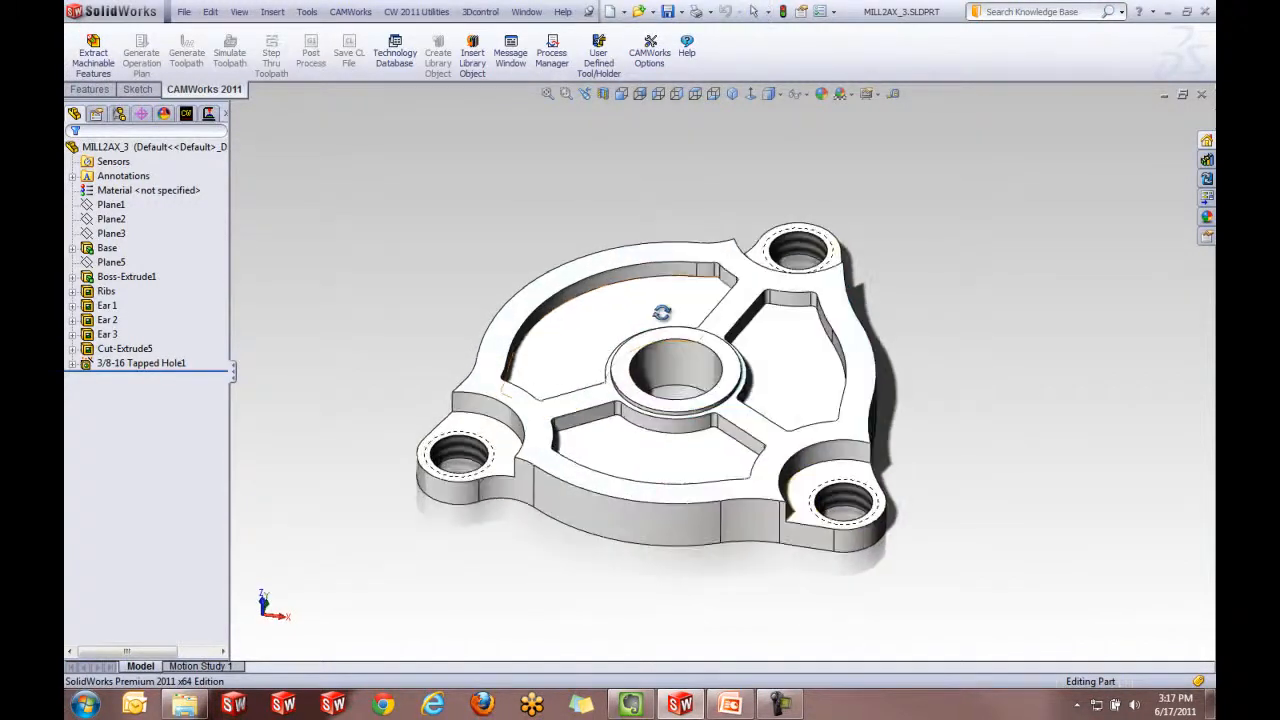
left_click(187, 114)
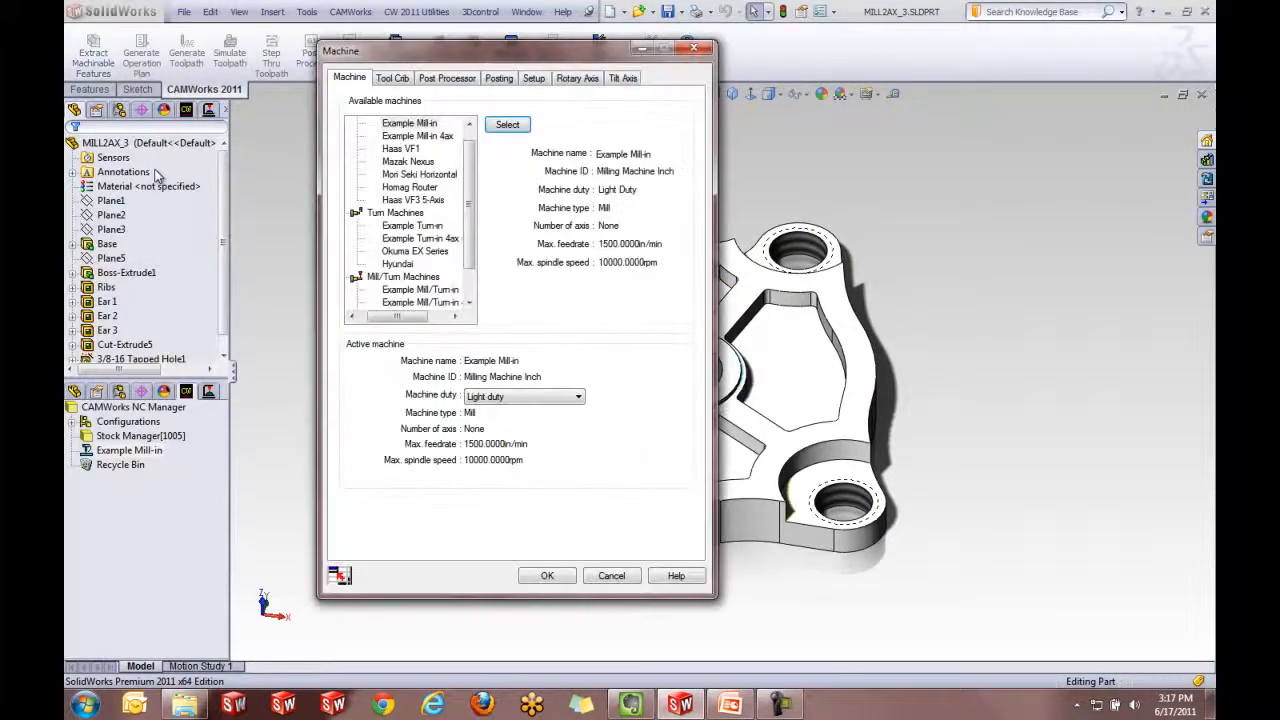
left_click(398, 149)
left_click(507, 125)
left_click(547, 576)
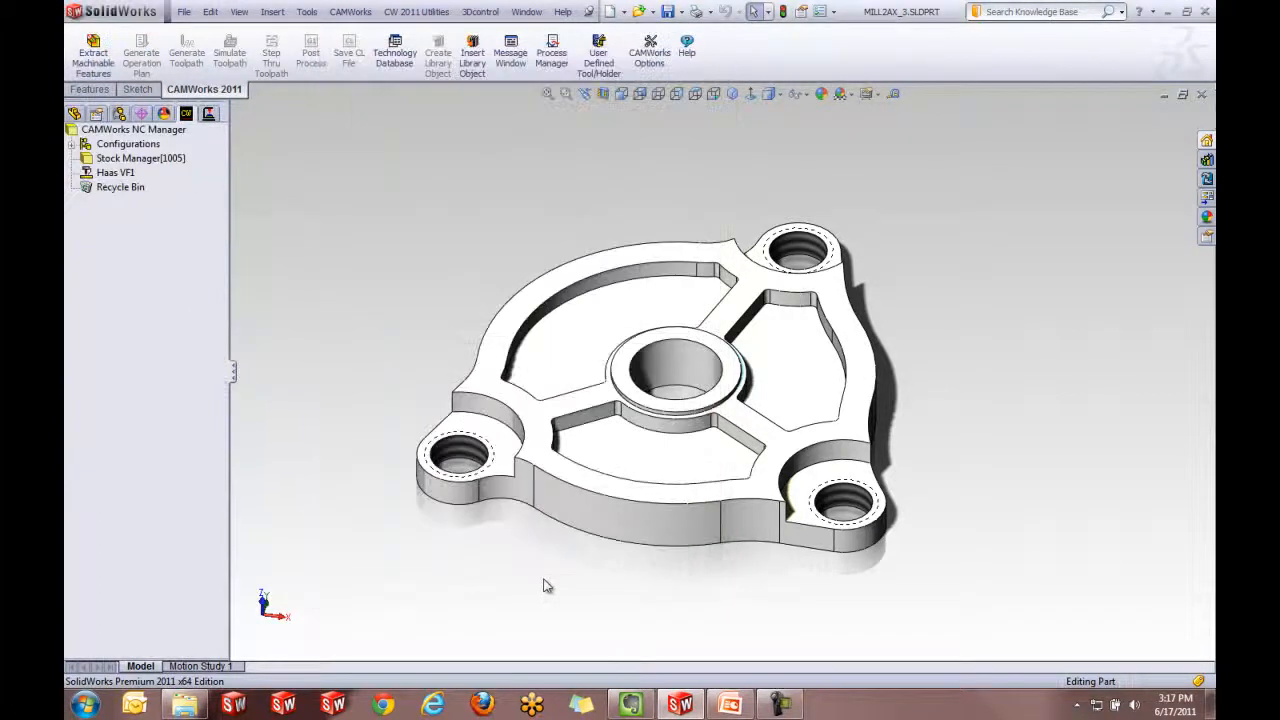
- Insert a mill part setup based on Plane1 with its direction reversed to point down along negative Z
middle_click_drag(545, 553, 531, 523)
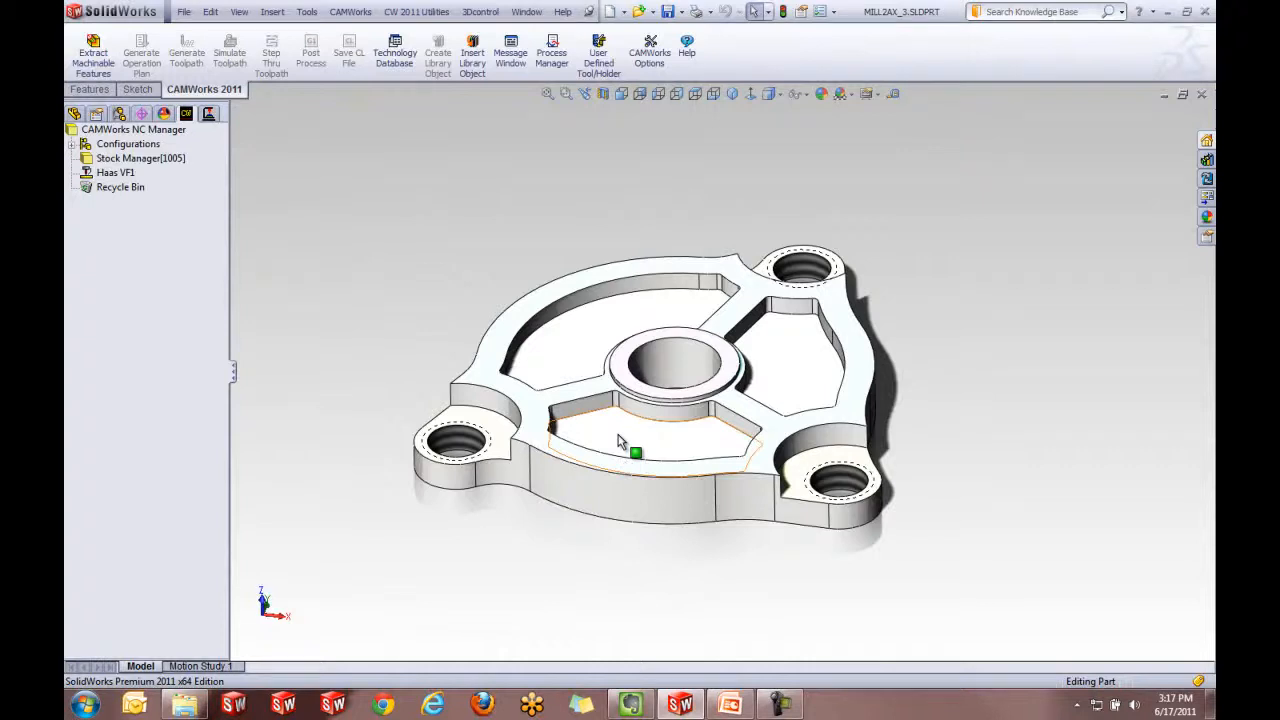
right_click(166, 160)
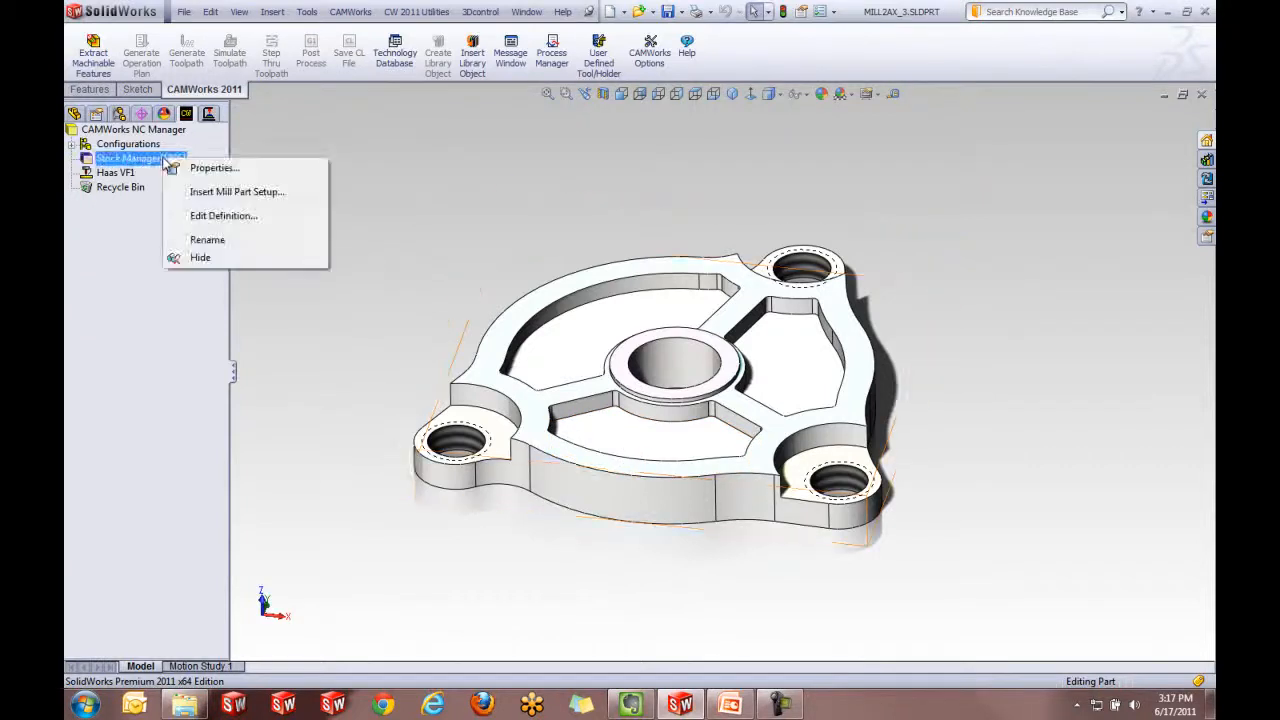
left_click(226, 193)
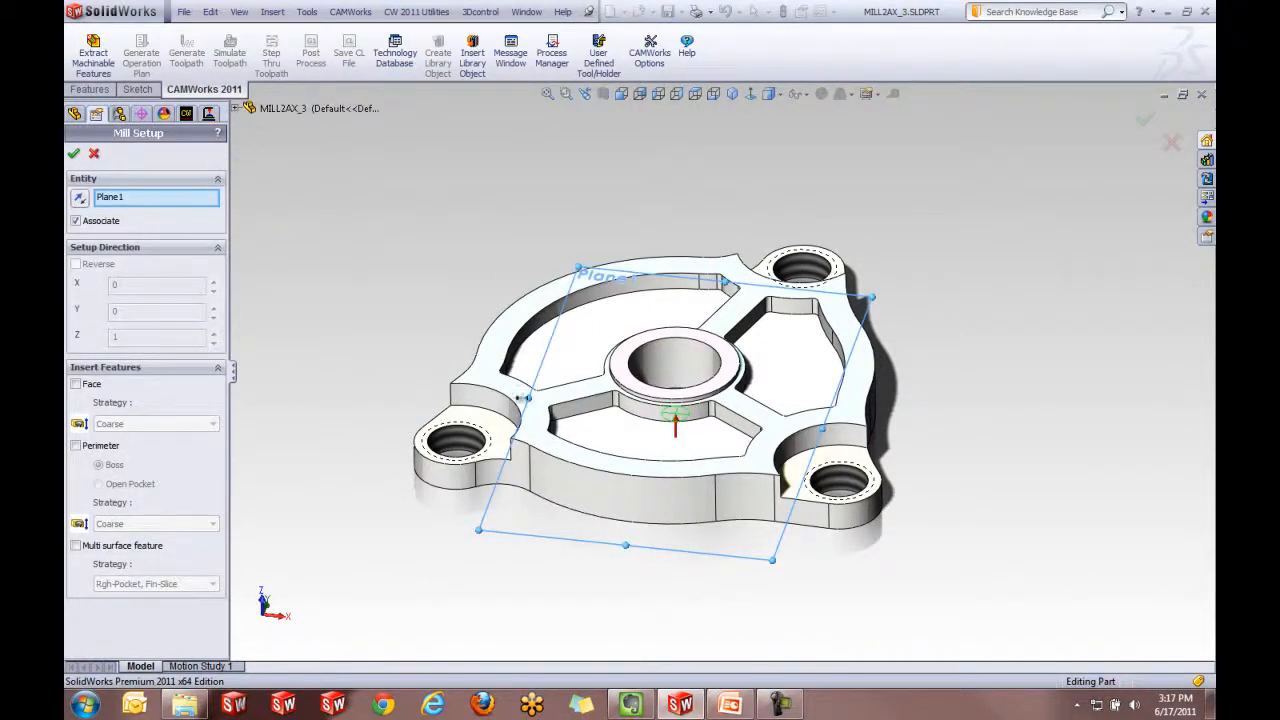
left_click(236, 108)
left_click(287, 179)
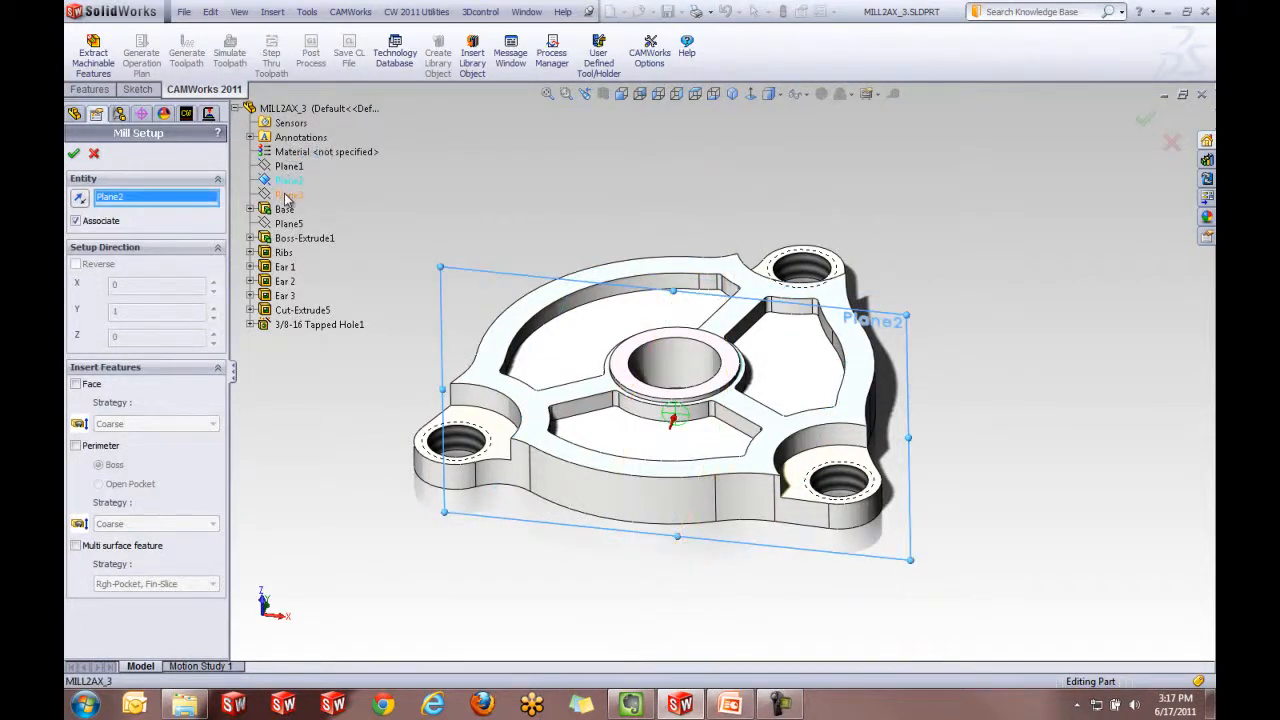
left_click(288, 180)
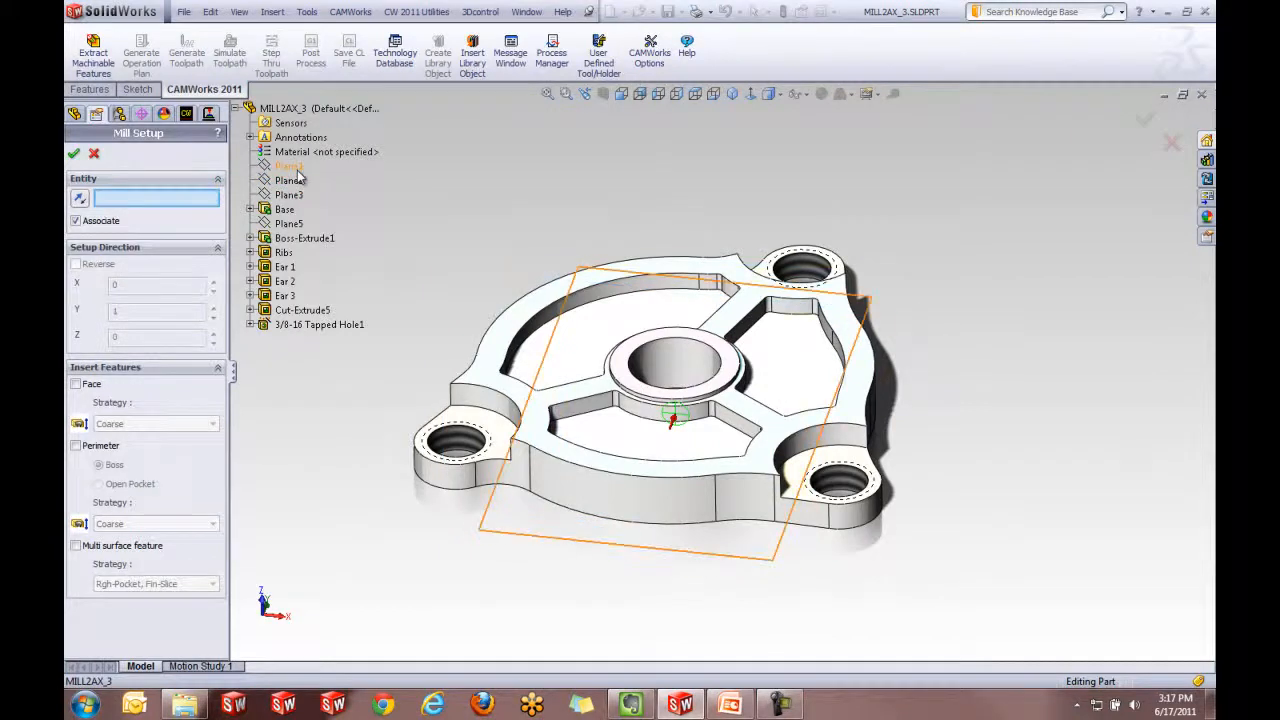
left_click(290, 166)
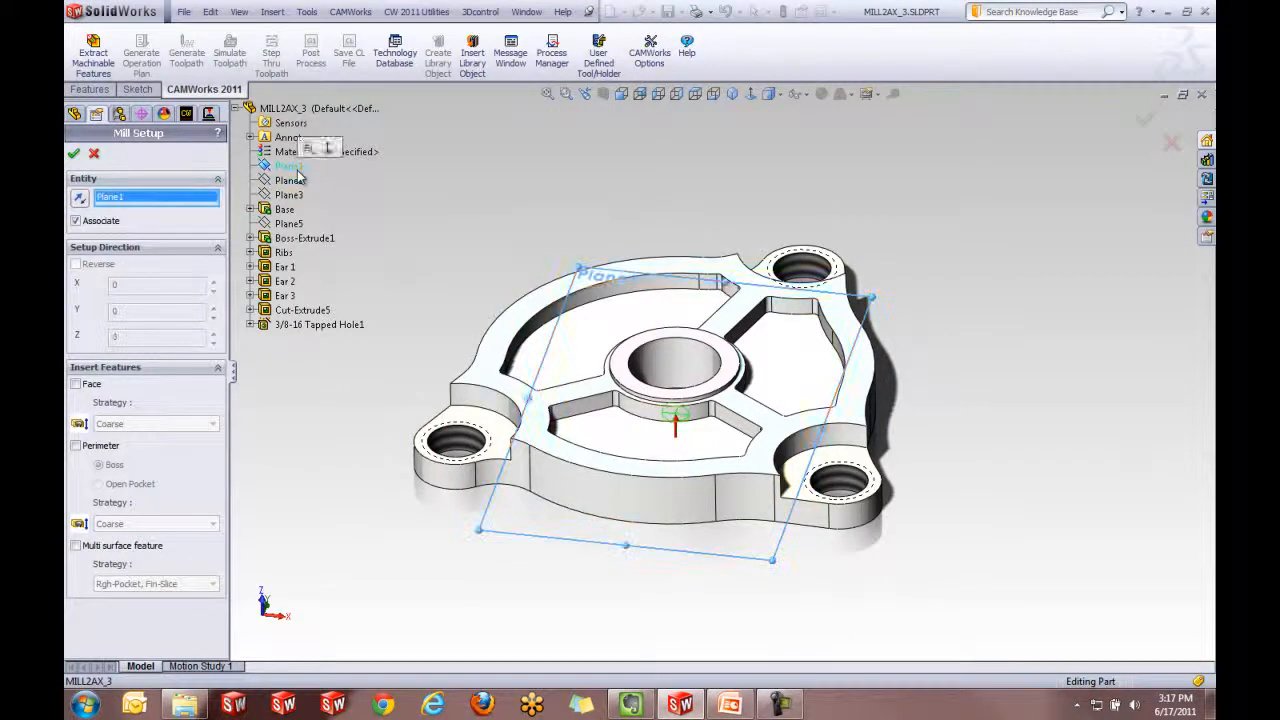
left_click(80, 198)
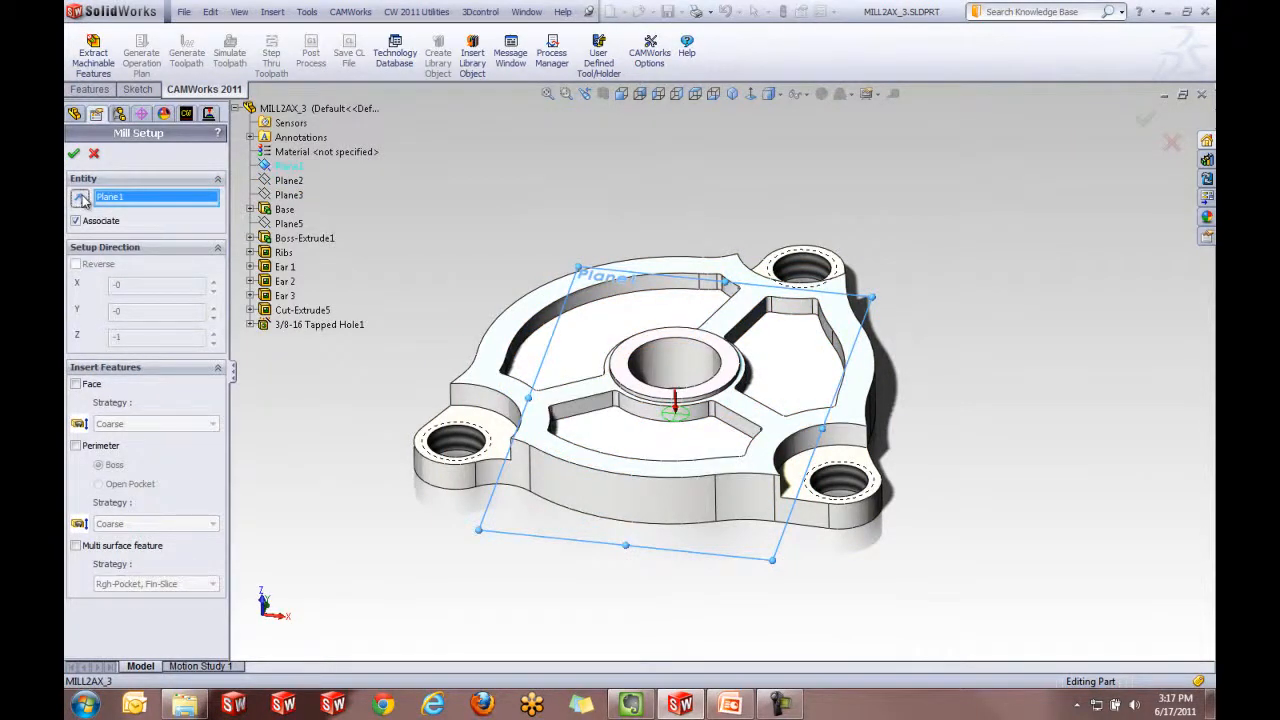
left_click(73, 153)
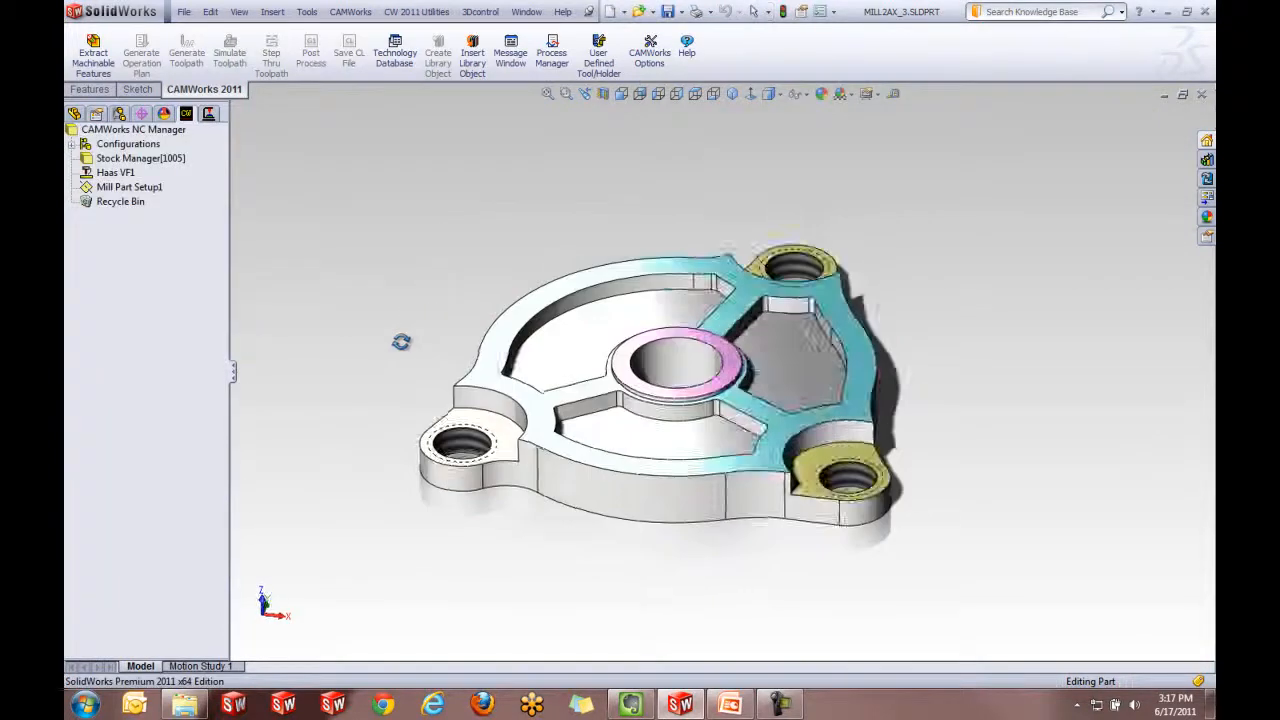
- Start a 2.5 axis Pocket feature under Mill Part Setup1 using the floor face of the rightmost pocket beside the hub
right_click(121, 188)
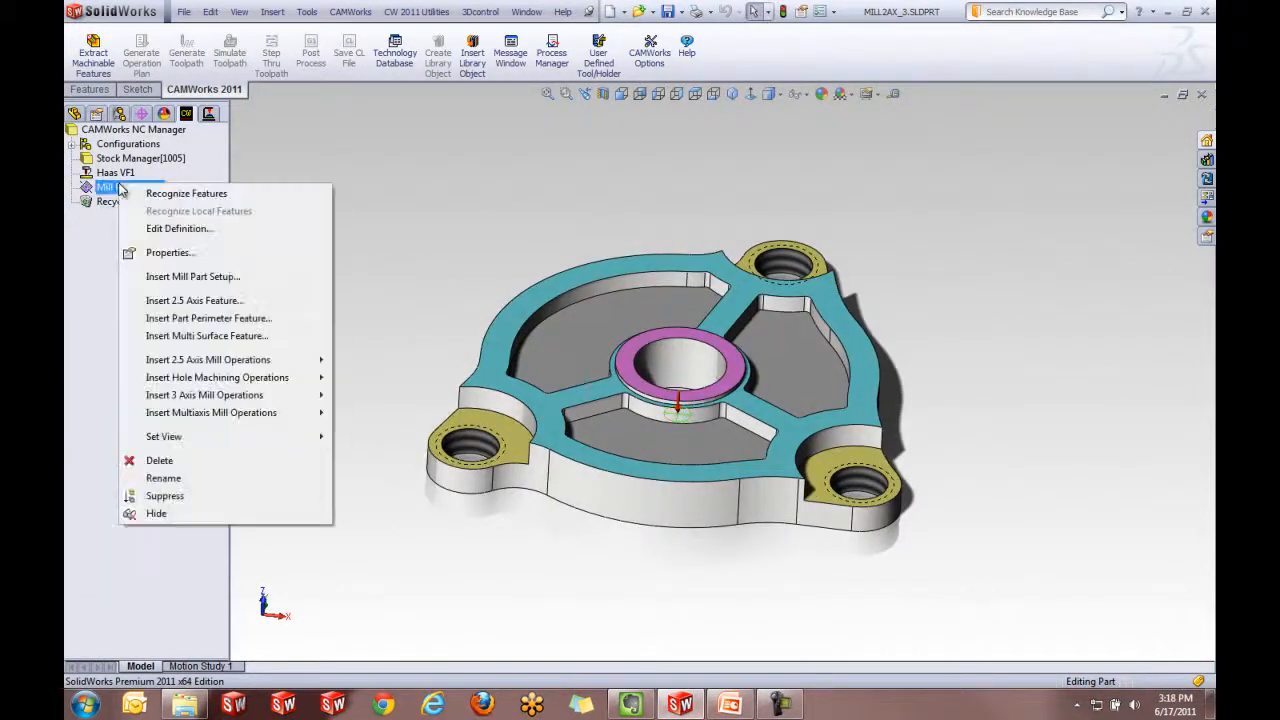
left_click(172, 302)
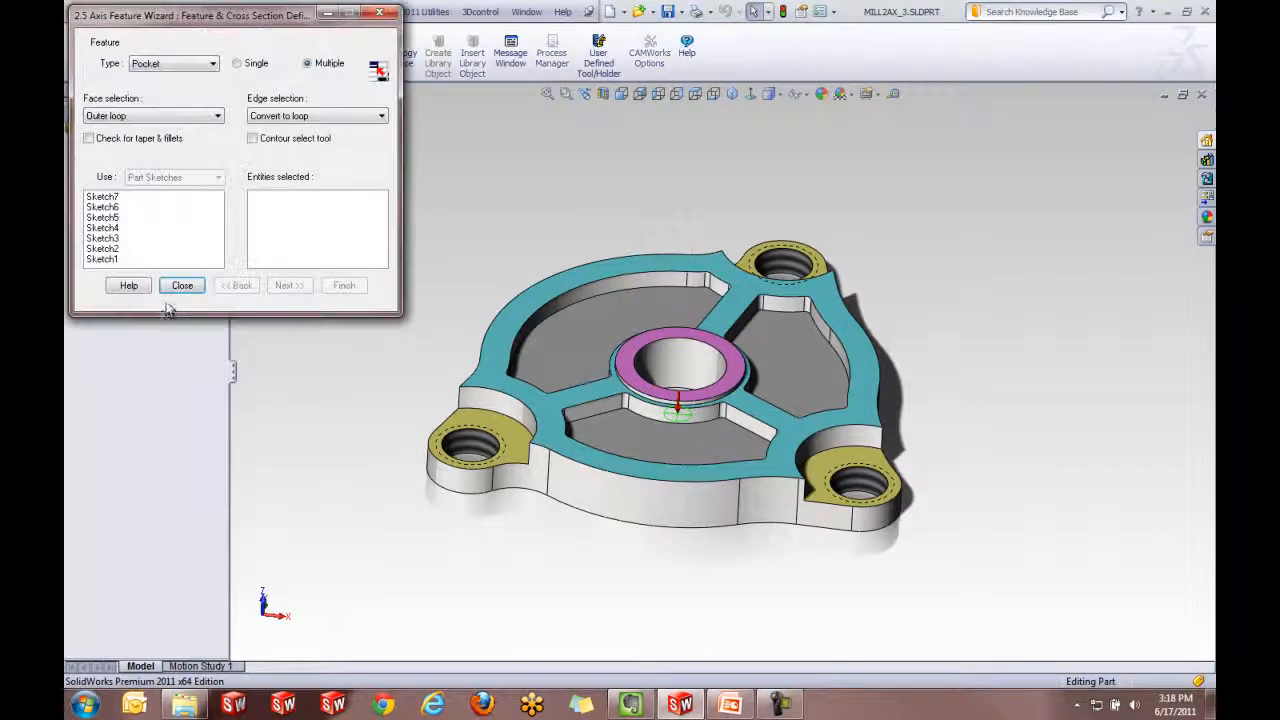
left_click(190, 64)
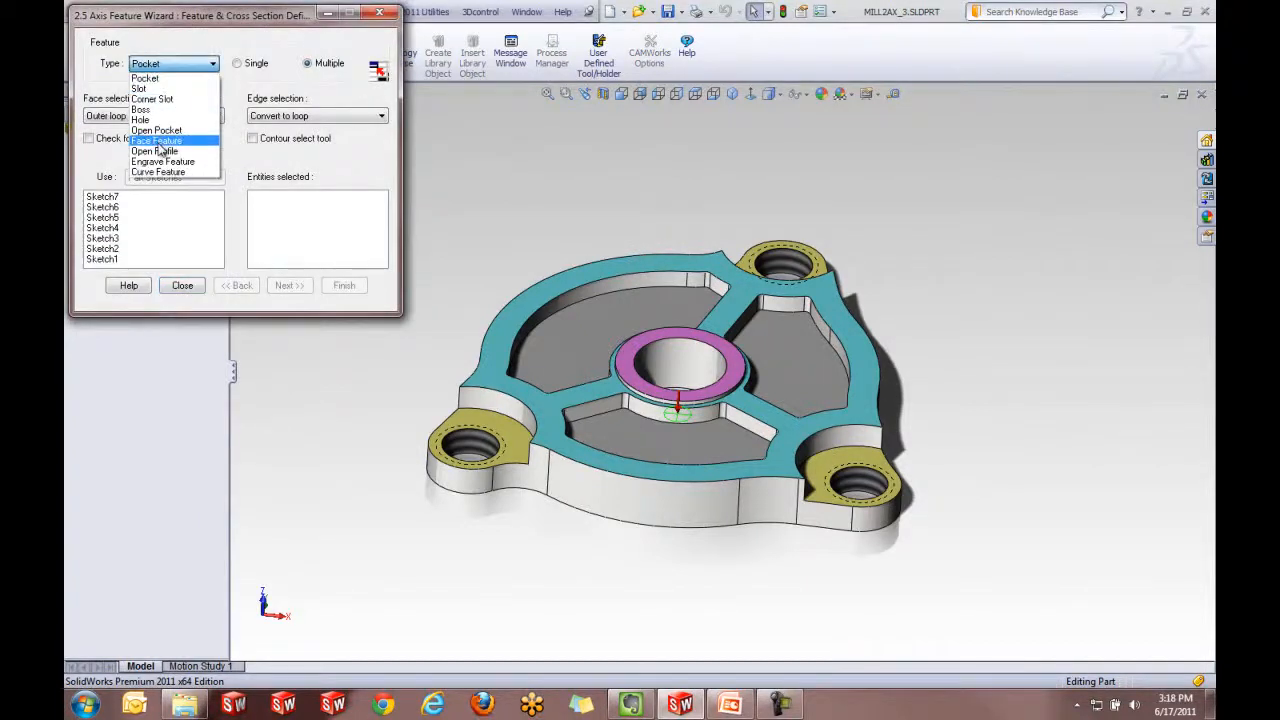
left_click(146, 78)
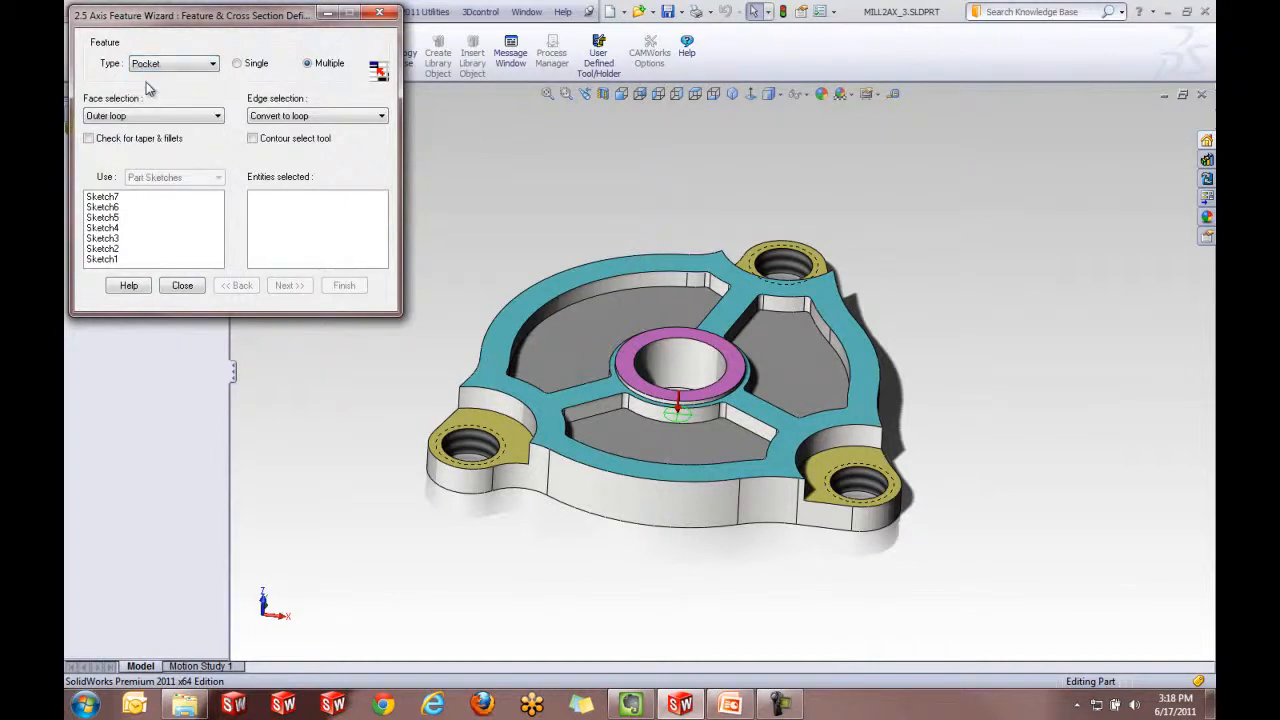
left_click(782, 346)
left_click(300, 286)
- Set the pocket's end condition to Upto Face using the cyan top rib face, keep the Rough Finish strategy, and finish the feature
middle_click_drag(766, 483, 803, 403)
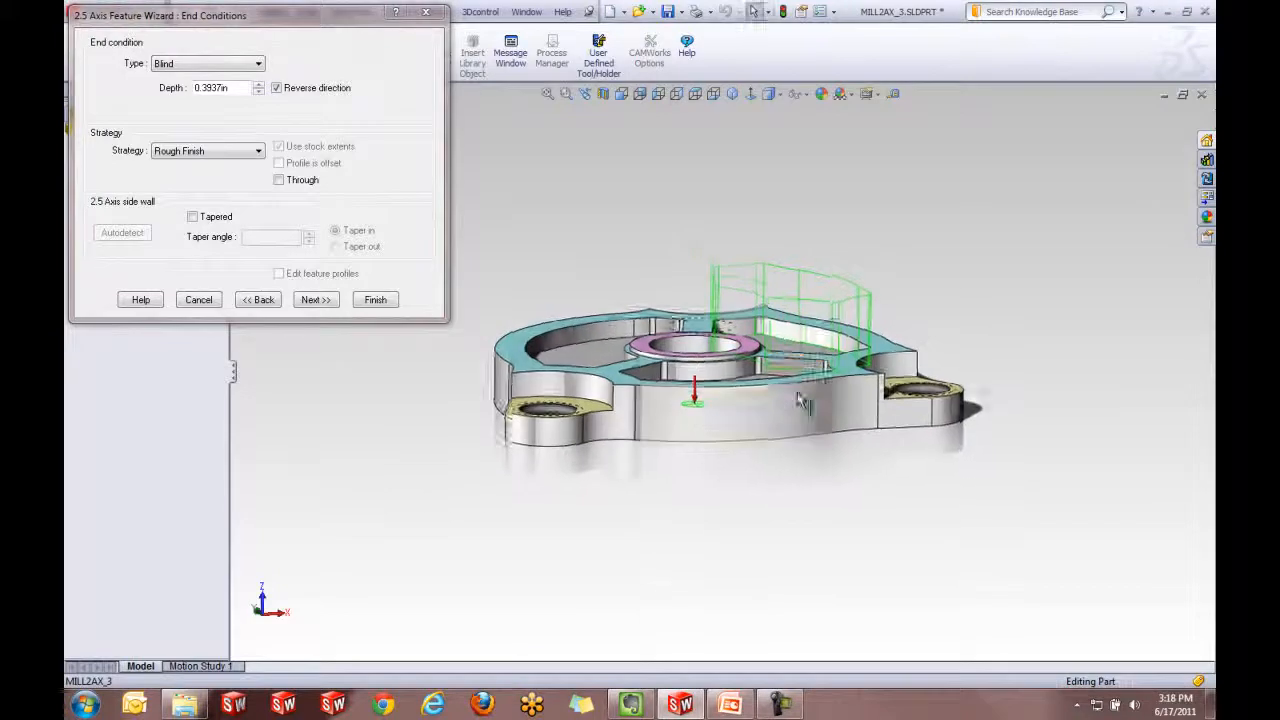
scroll(790, 340, "down", 1)
scroll(774, 249, "down", 2)
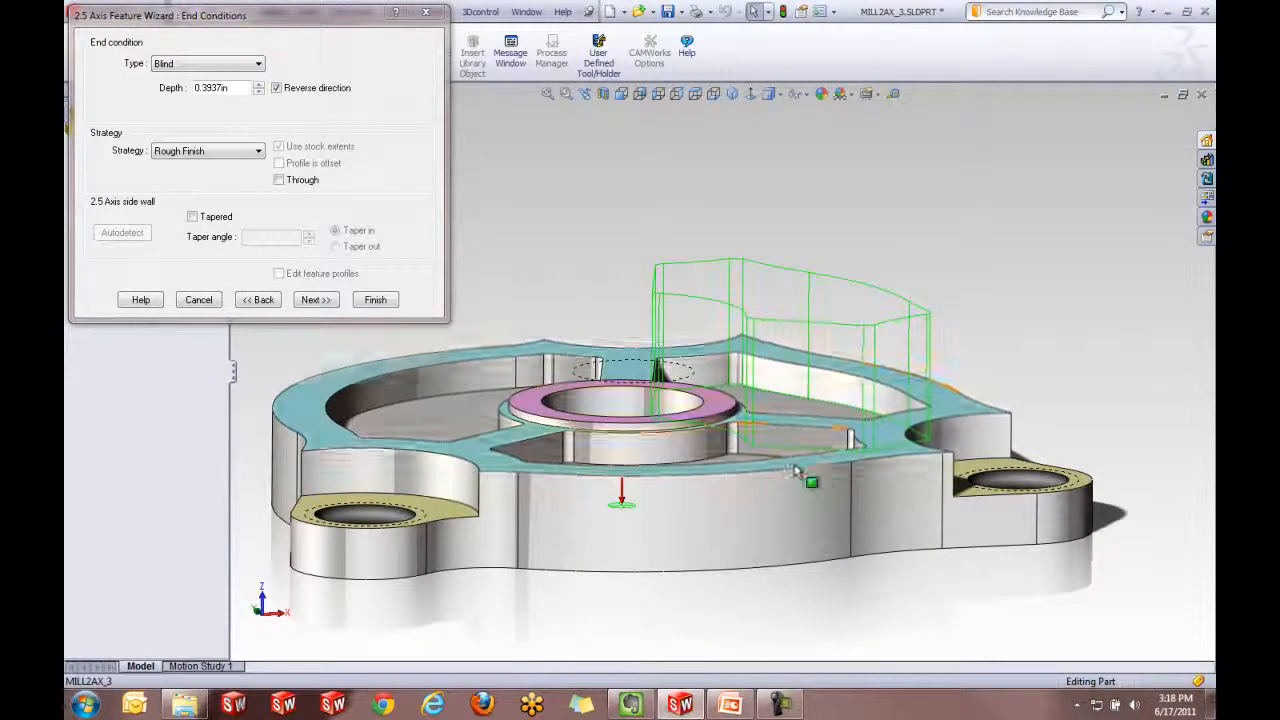
scroll(800, 468, "up", 2)
middle_click_drag(808, 346, 912, 470)
left_click(255, 64)
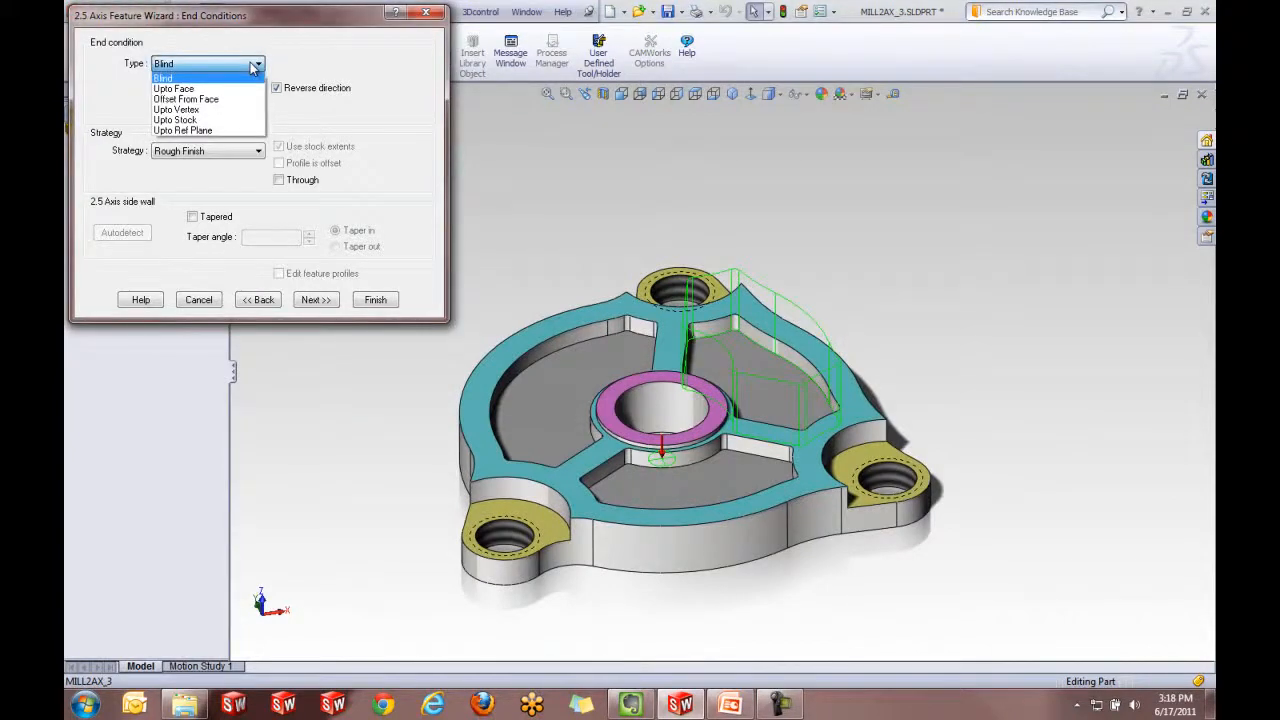
left_click(253, 64)
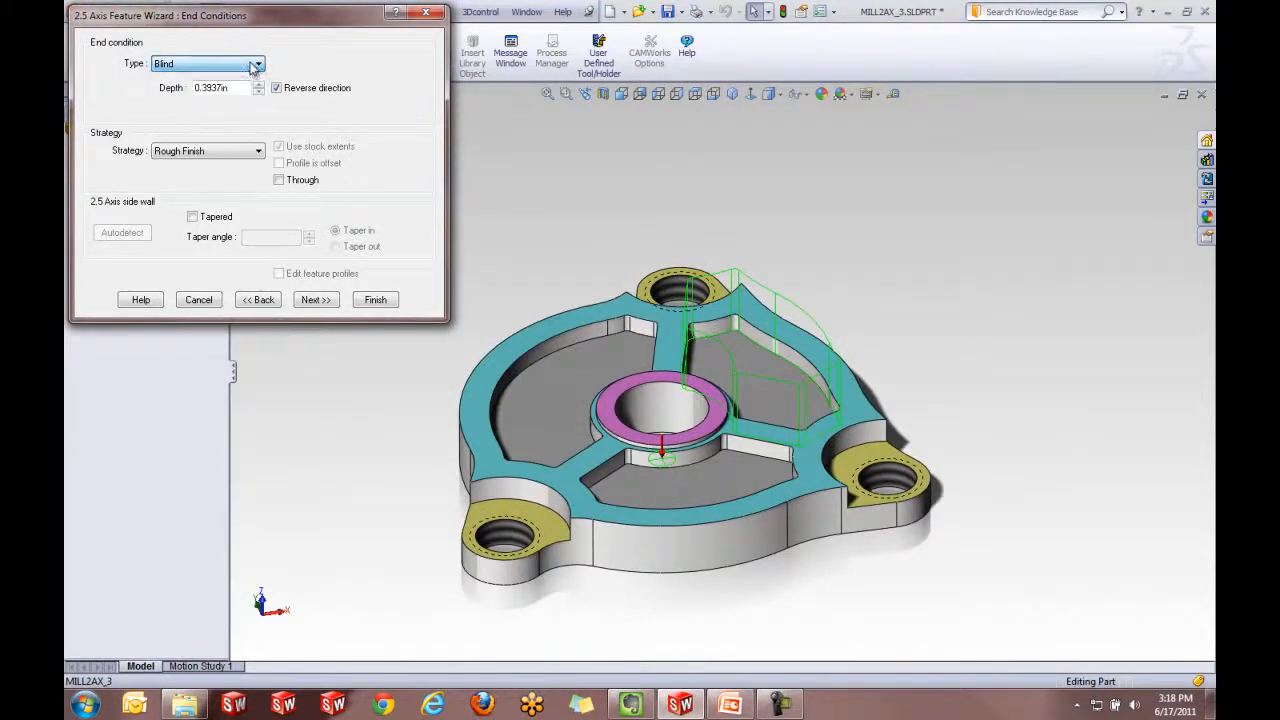
left_click(865, 408)
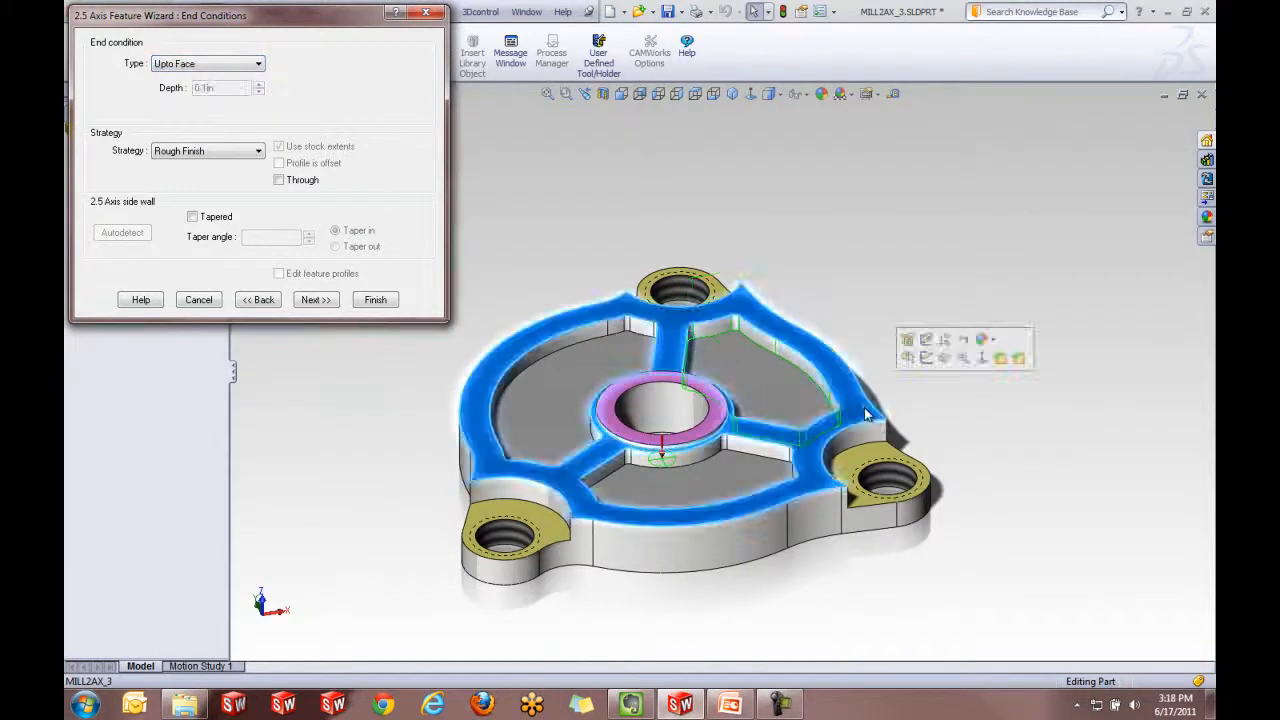
left_click(388, 305)
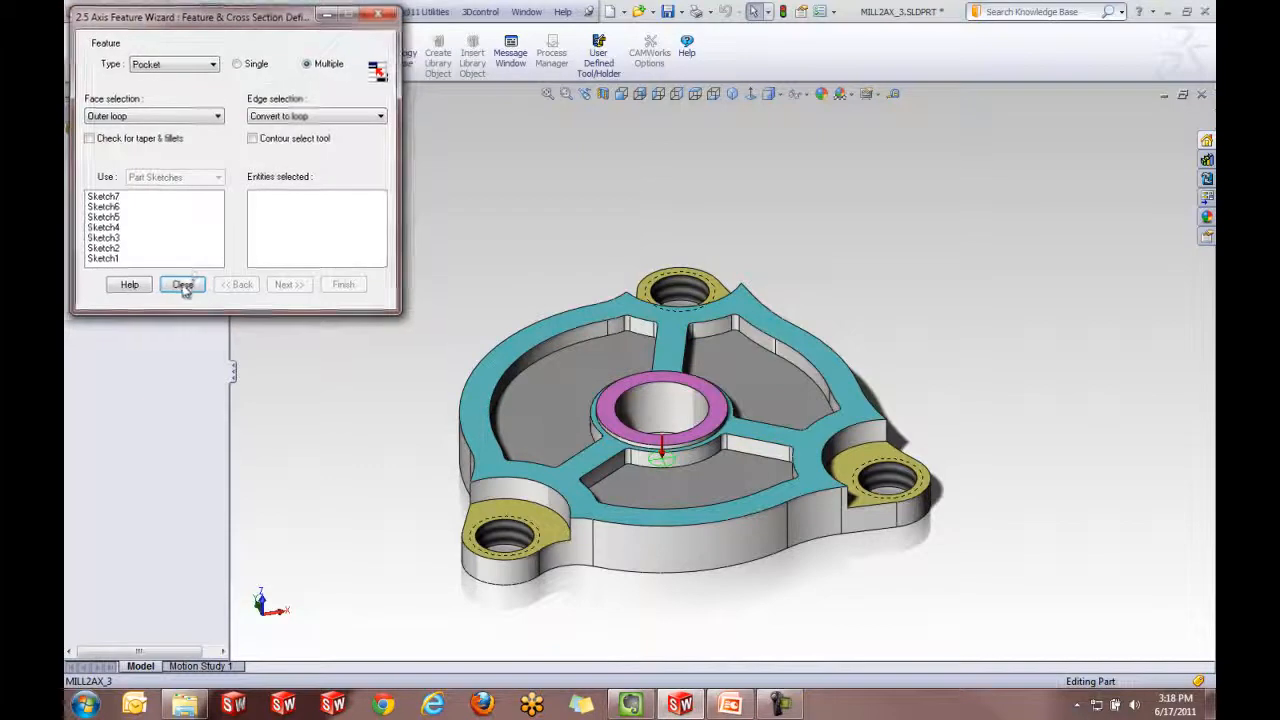
left_click(182, 285)
- Generate the operation plan for the irregular pocket and its roughing and contour toolpaths
right_click(152, 208)
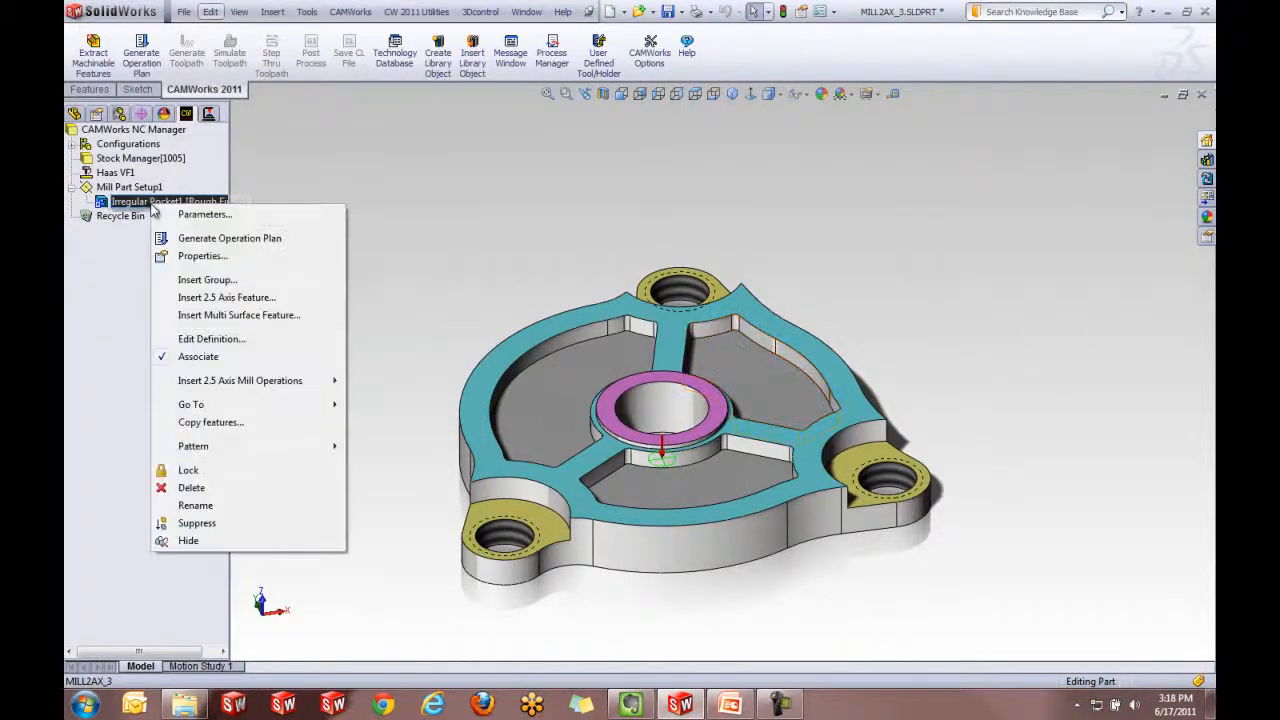
left_click(245, 232)
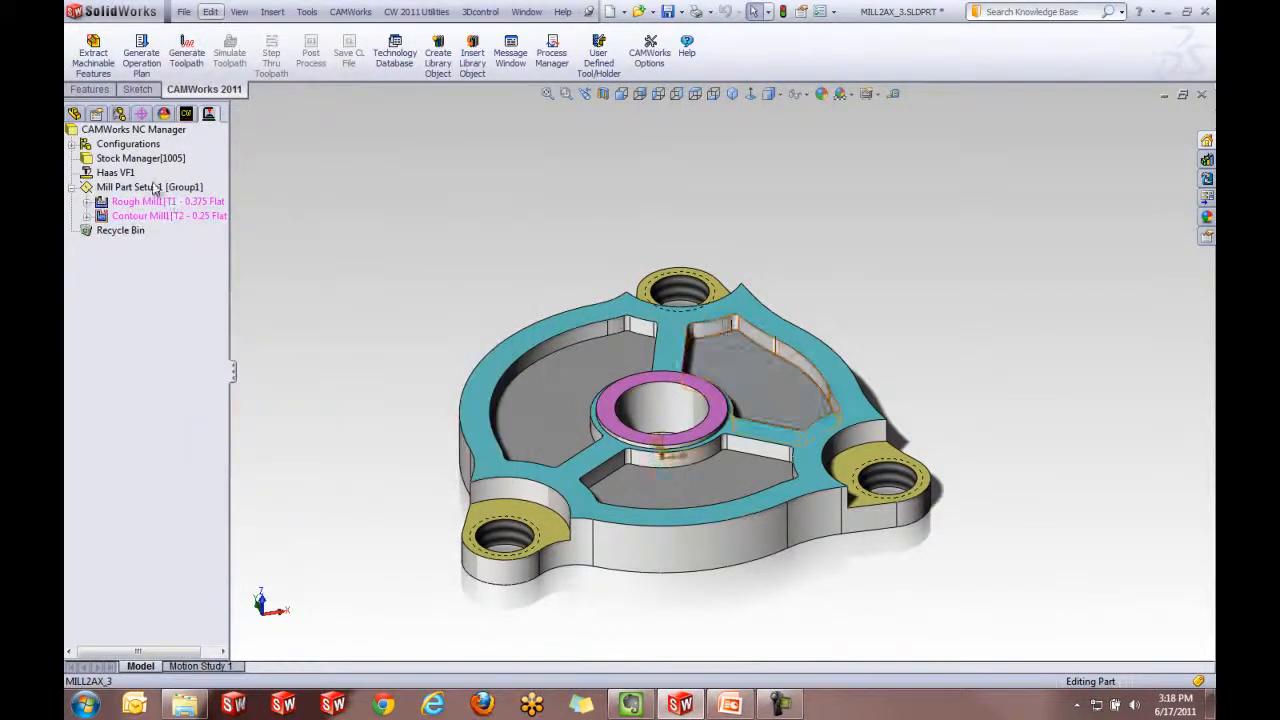
right_click(153, 187)
left_click(238, 218)
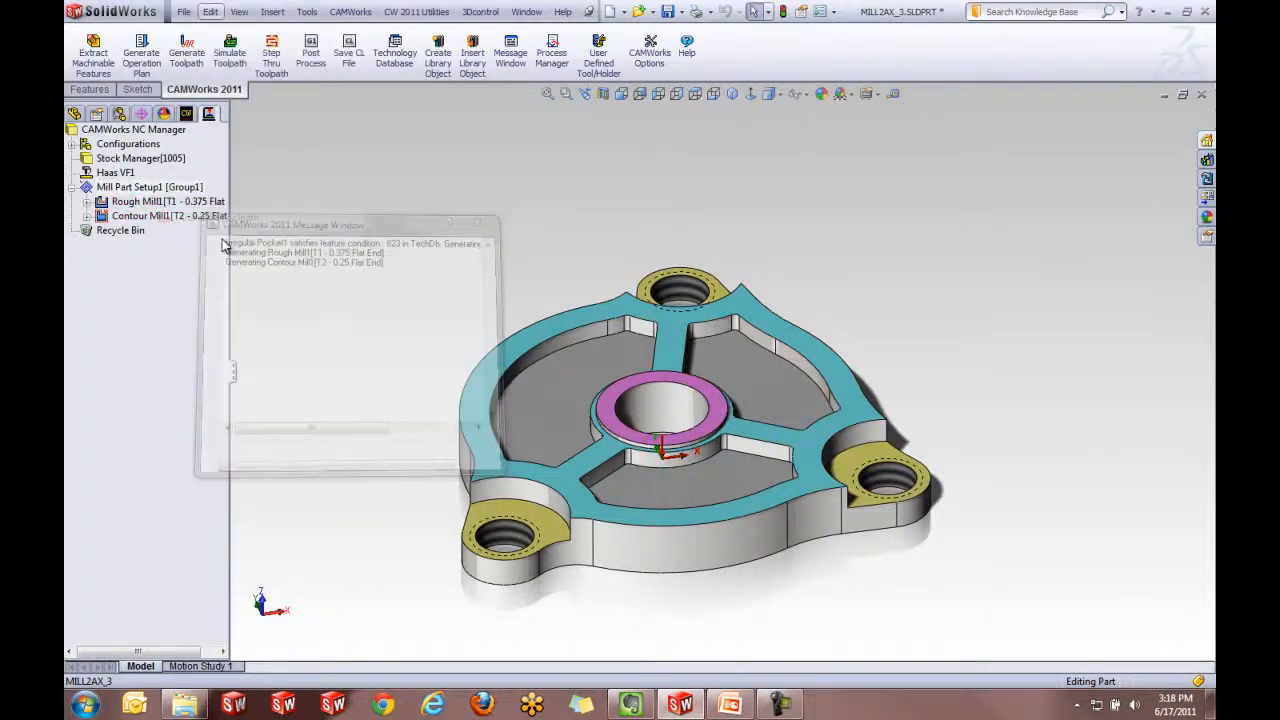
- Run the toolpath simulation of the pocket in the stock and close it
left_click(229, 55)
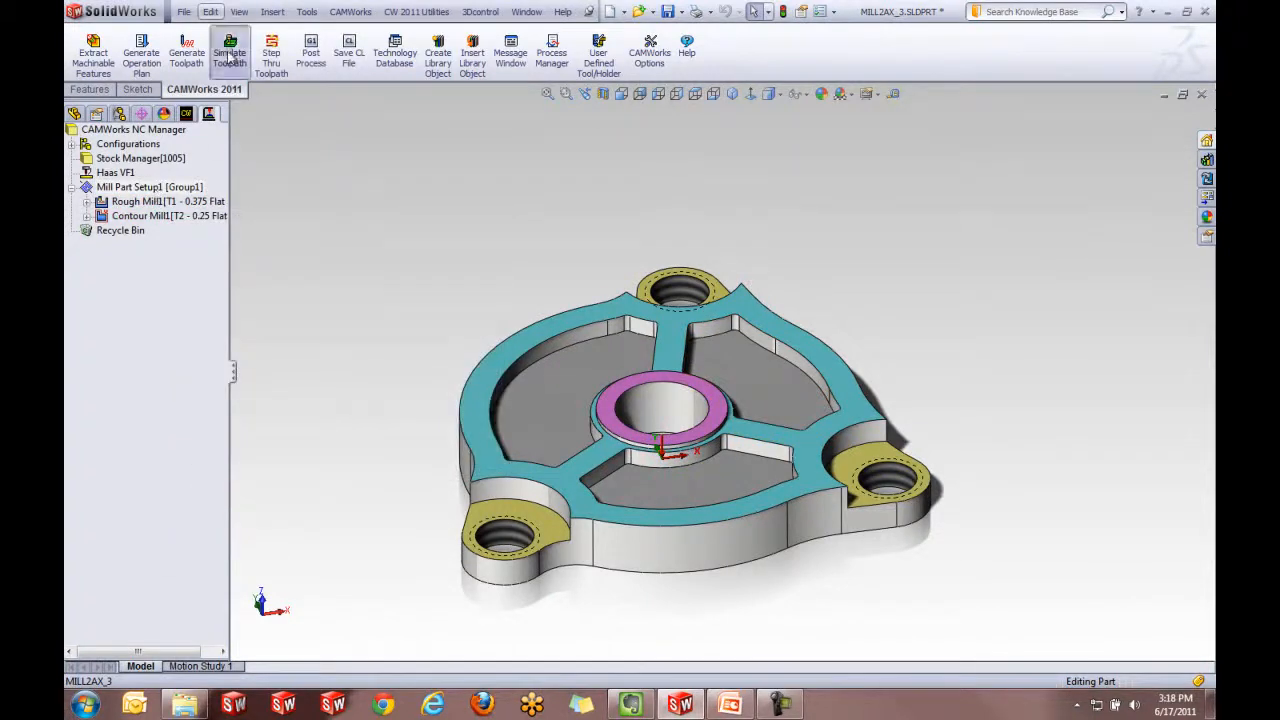
left_click(258, 92)
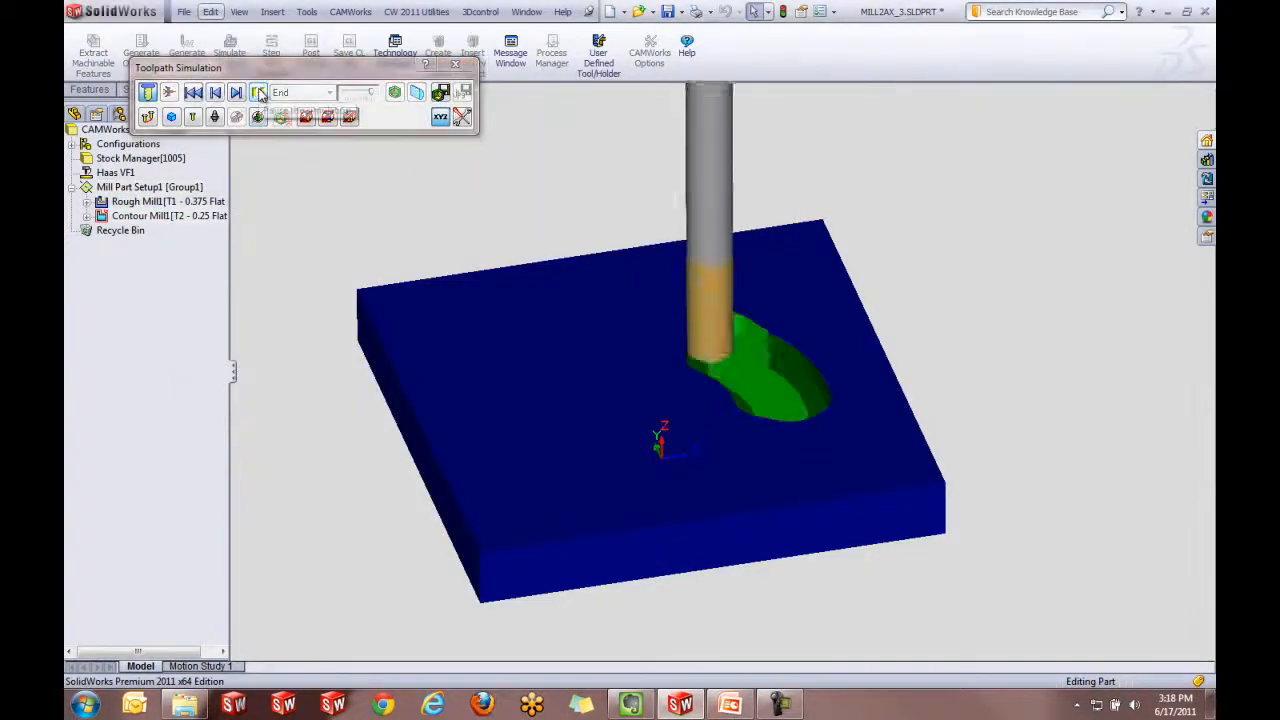
left_click(453, 67)
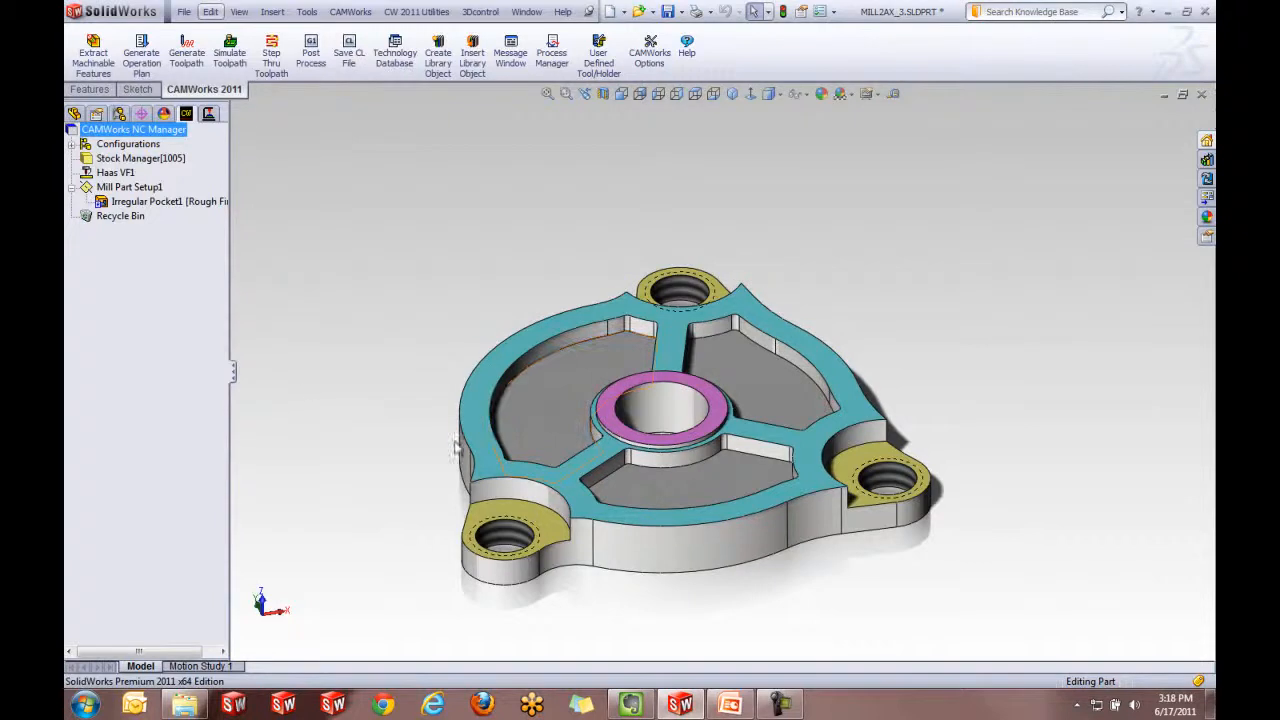
- Open the stock definition and set the bounding box offset on the negative X side to 0.5 in
double_click(139, 160)
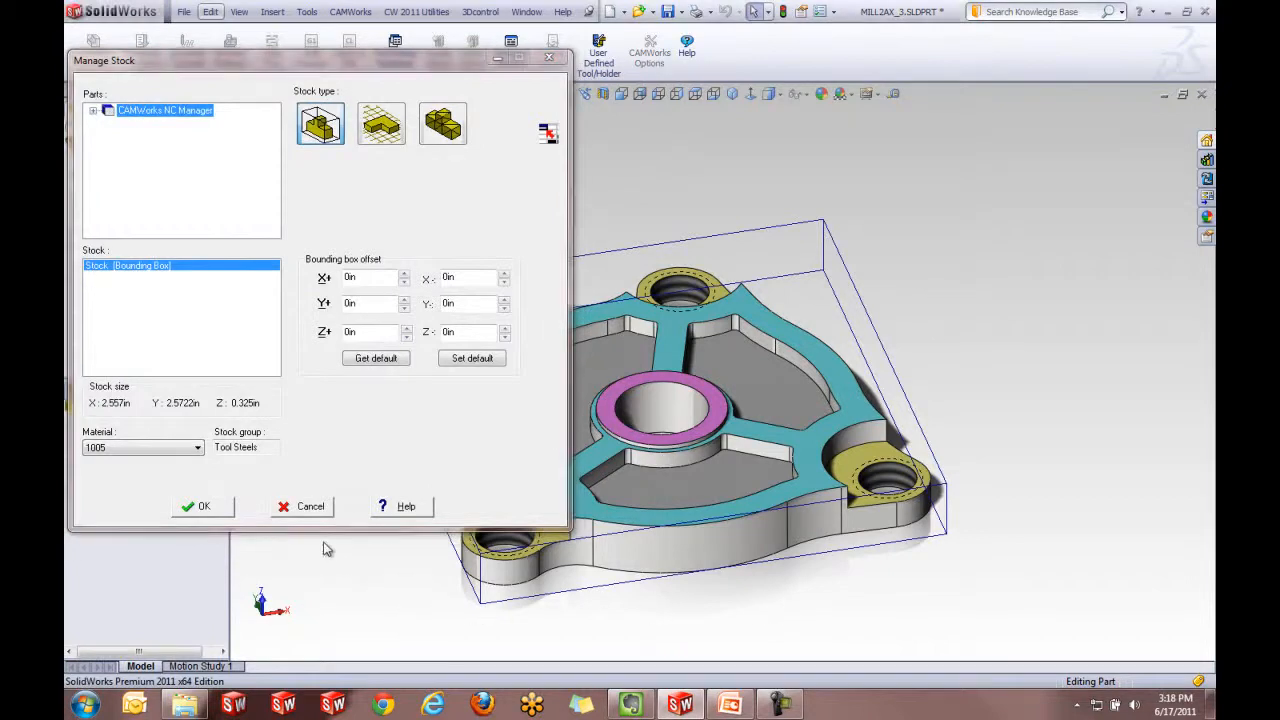
key("z")
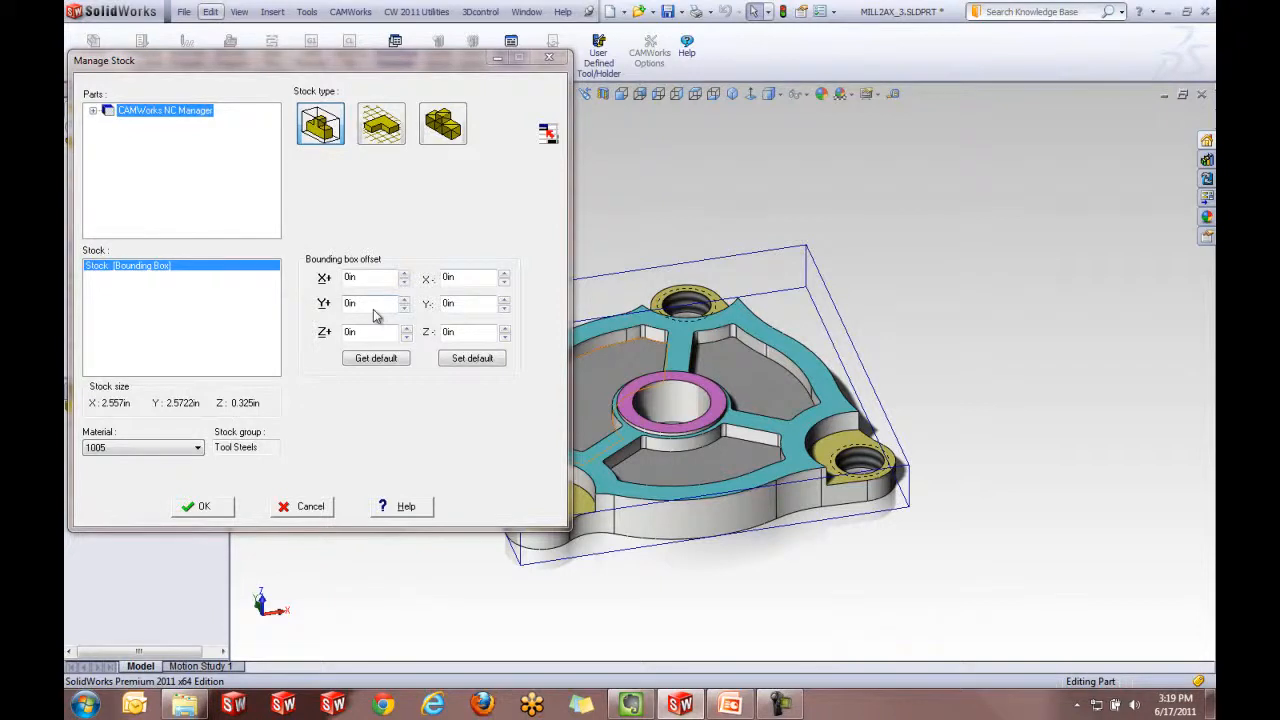
left_click(504, 273)
left_click(504, 273)
left_click(504, 273)
left_click(504, 274)
left_click(504, 274)
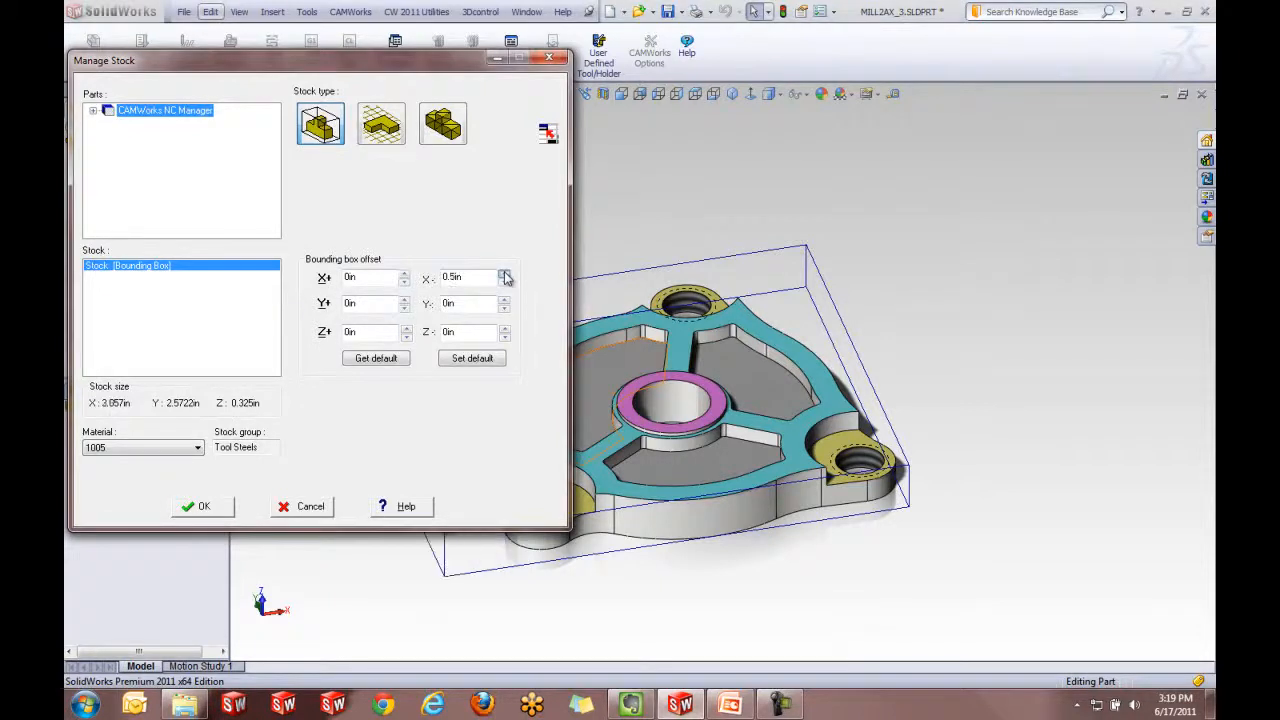
- Set the positive X stock offset to 0.6 in and apply it equally to the negative X side
left_click(404, 275)
left_click(404, 275)
left_click(404, 275)
left_click(404, 275)
left_click(404, 275)
left_click(404, 275)
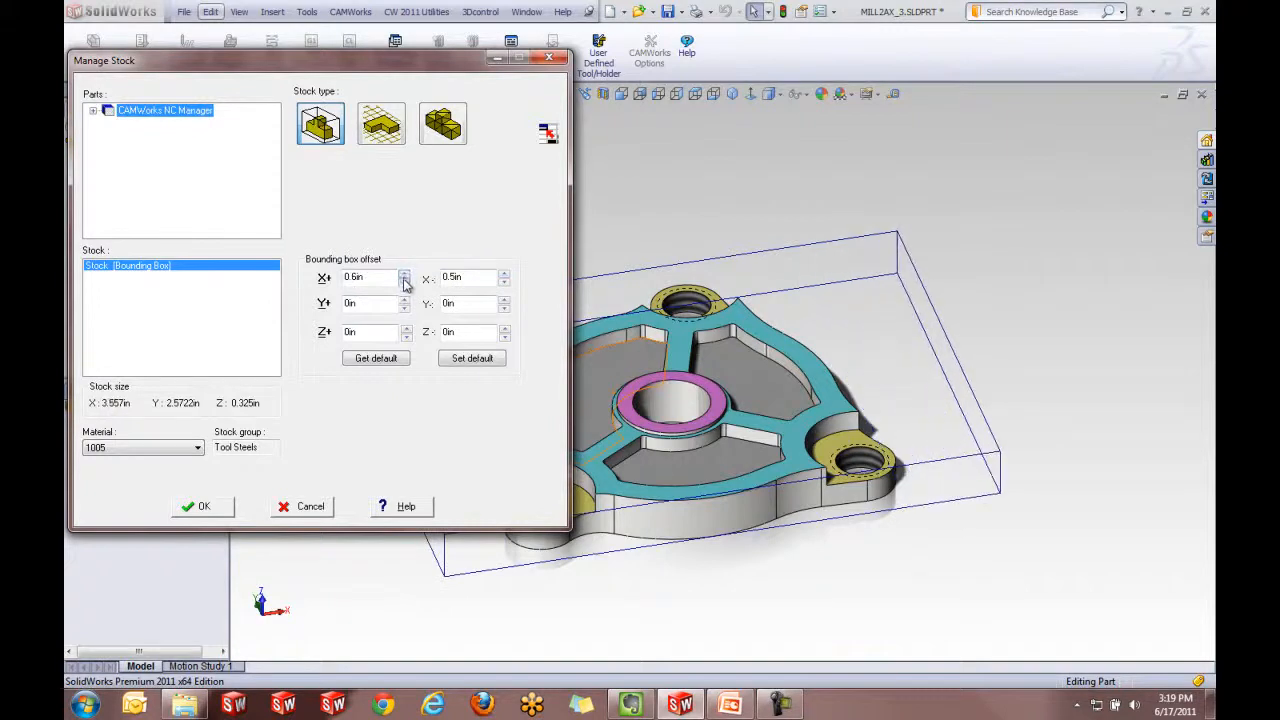
left_click(324, 280)
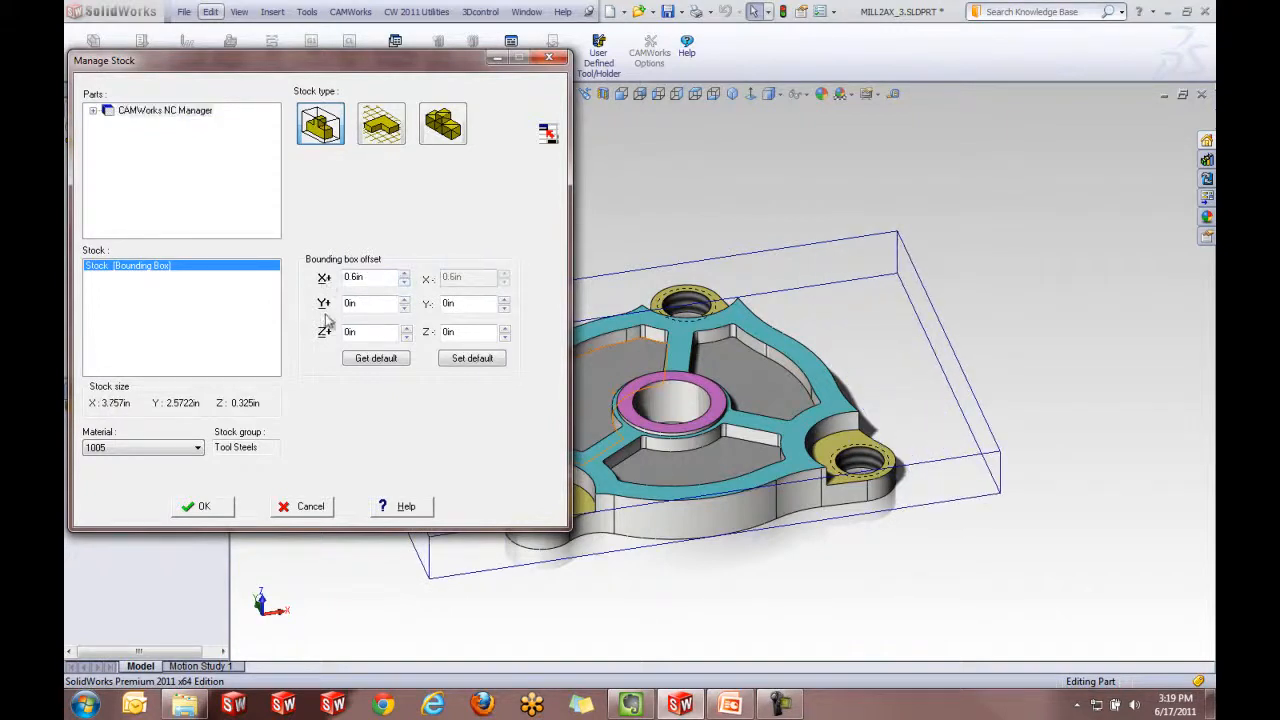
- Link the two Y stock offsets and set them to 0.6 in
left_click(324, 304)
left_click(404, 299)
left_click(404, 299)
left_click(404, 299)
left_click(404, 299)
left_click(404, 299)
left_click(404, 299)
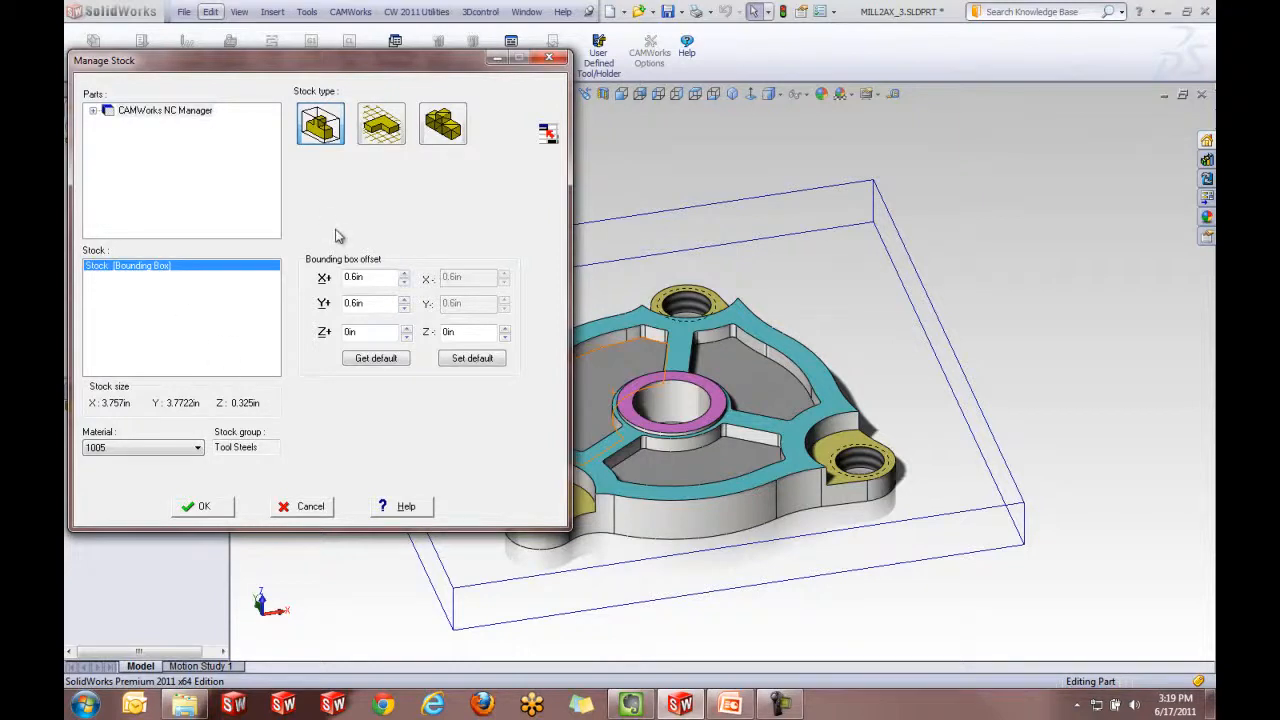
- Try the extruded sketch and STL stock types with D2 as the material, and cancel all stock changes
left_click(378, 144)
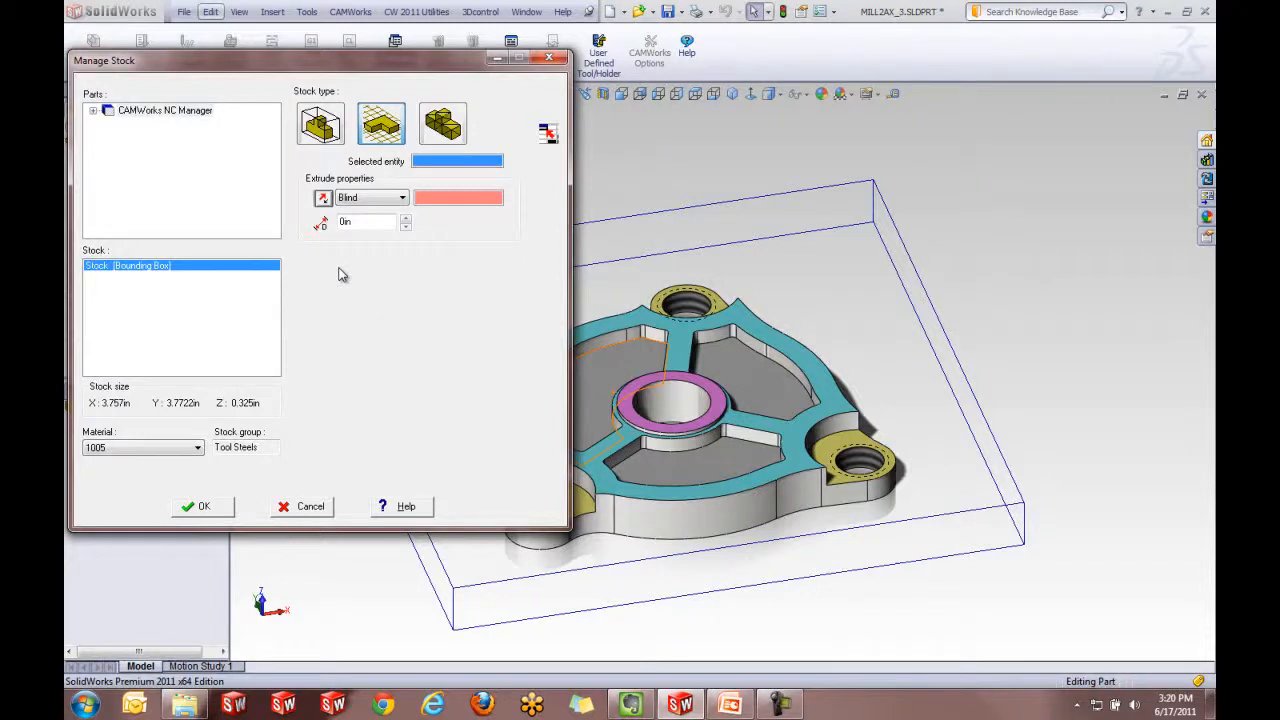
left_click(447, 122)
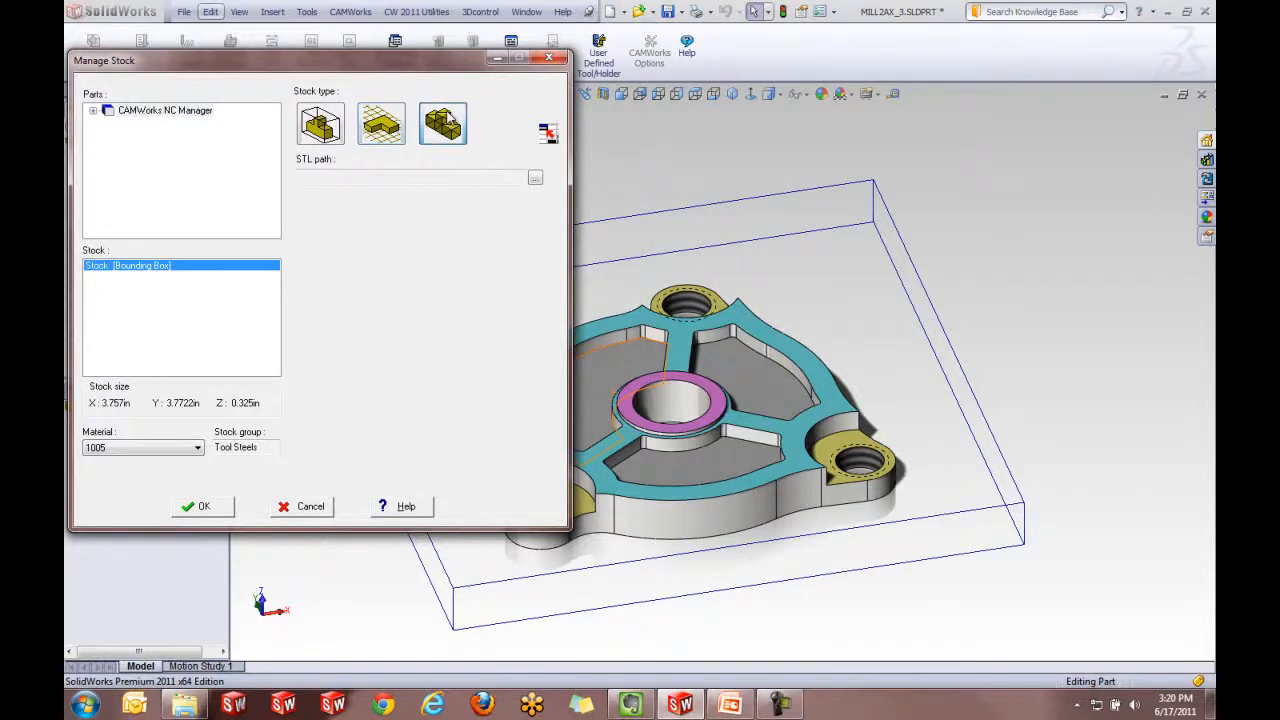
left_click(183, 450)
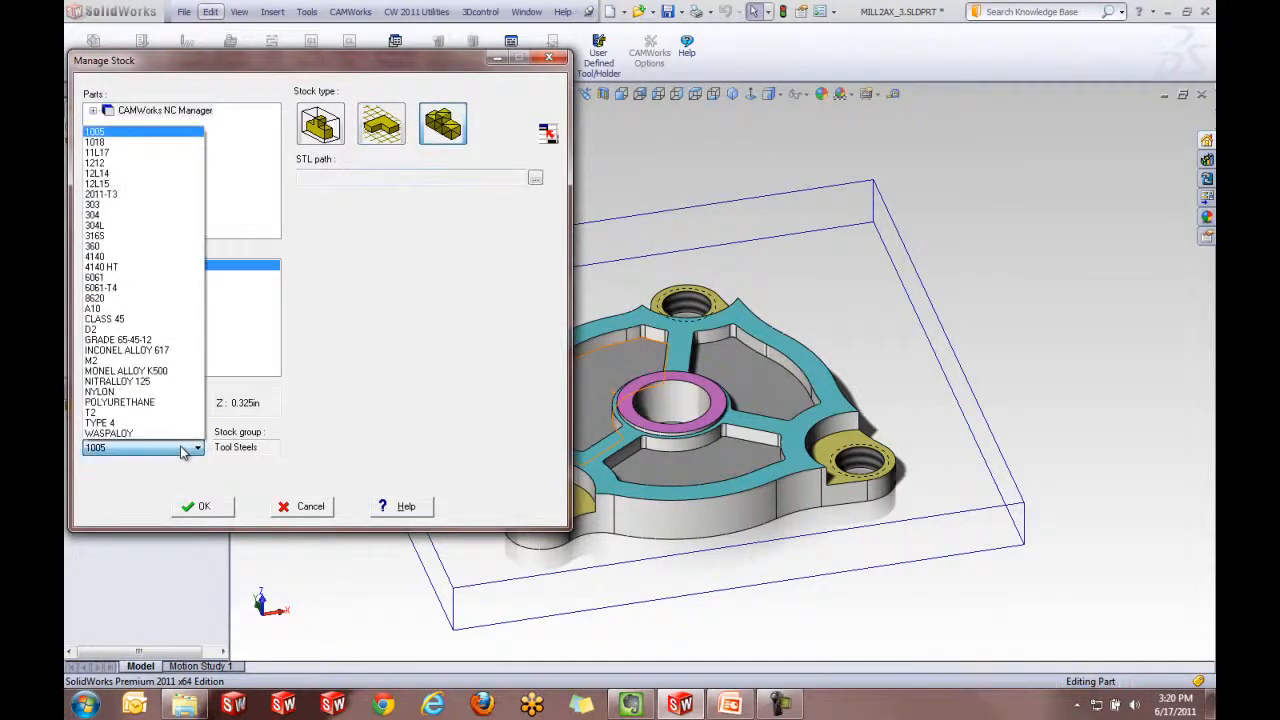
left_click(115, 329)
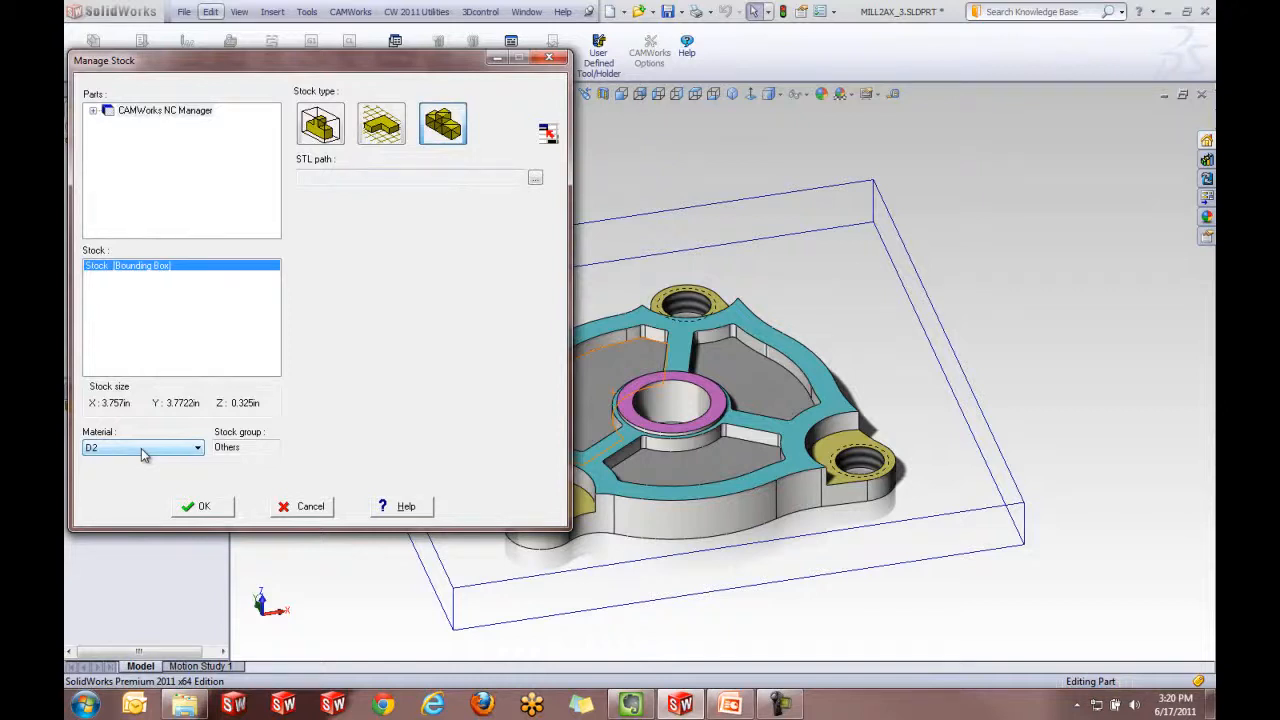
left_click(322, 507)
left_click(322, 507)
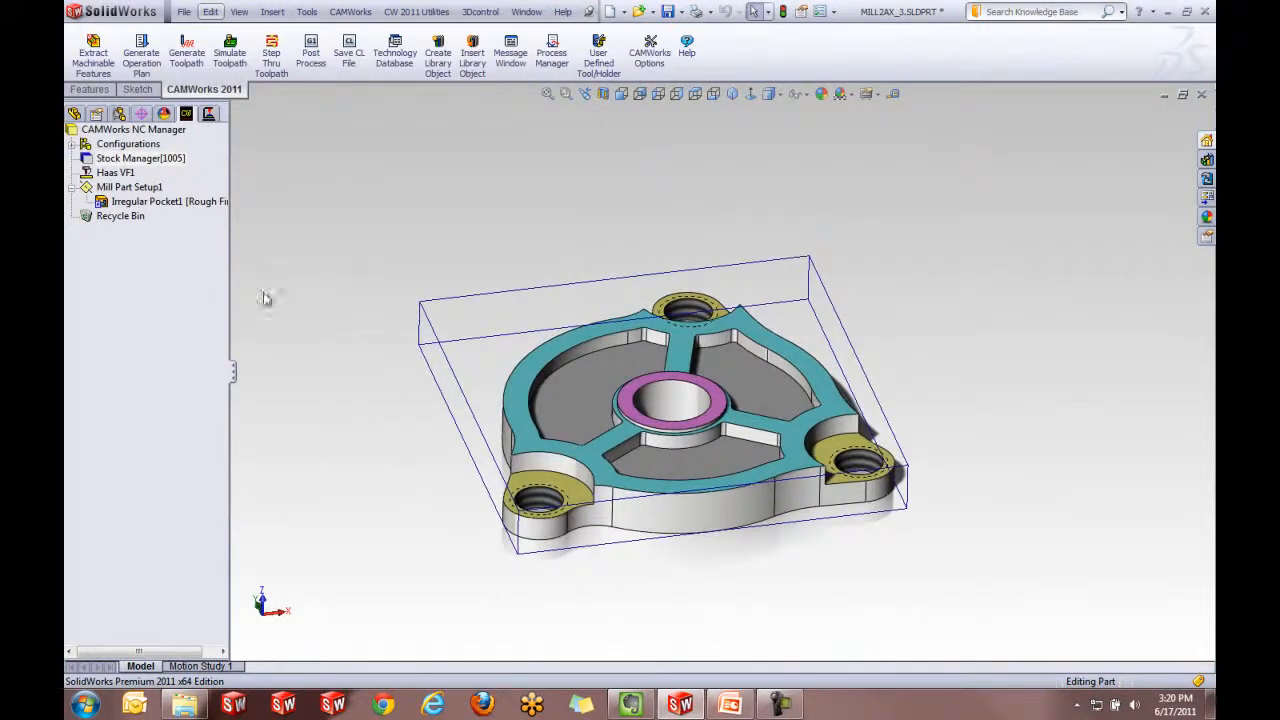
- Close MILL2AX_3 without saving changes and open MILL3AX_4.SLDPRT from the recent documents
left_click(1201, 94)
left_click(681, 380)
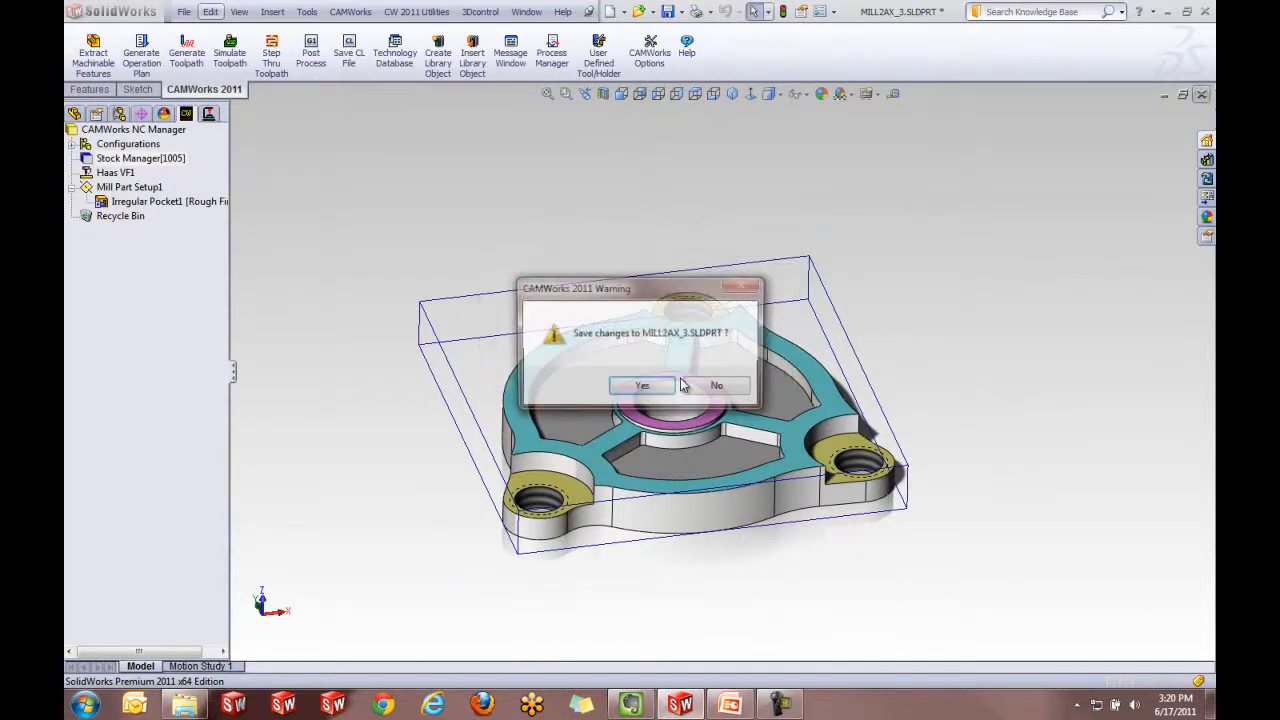
left_click(713, 386)
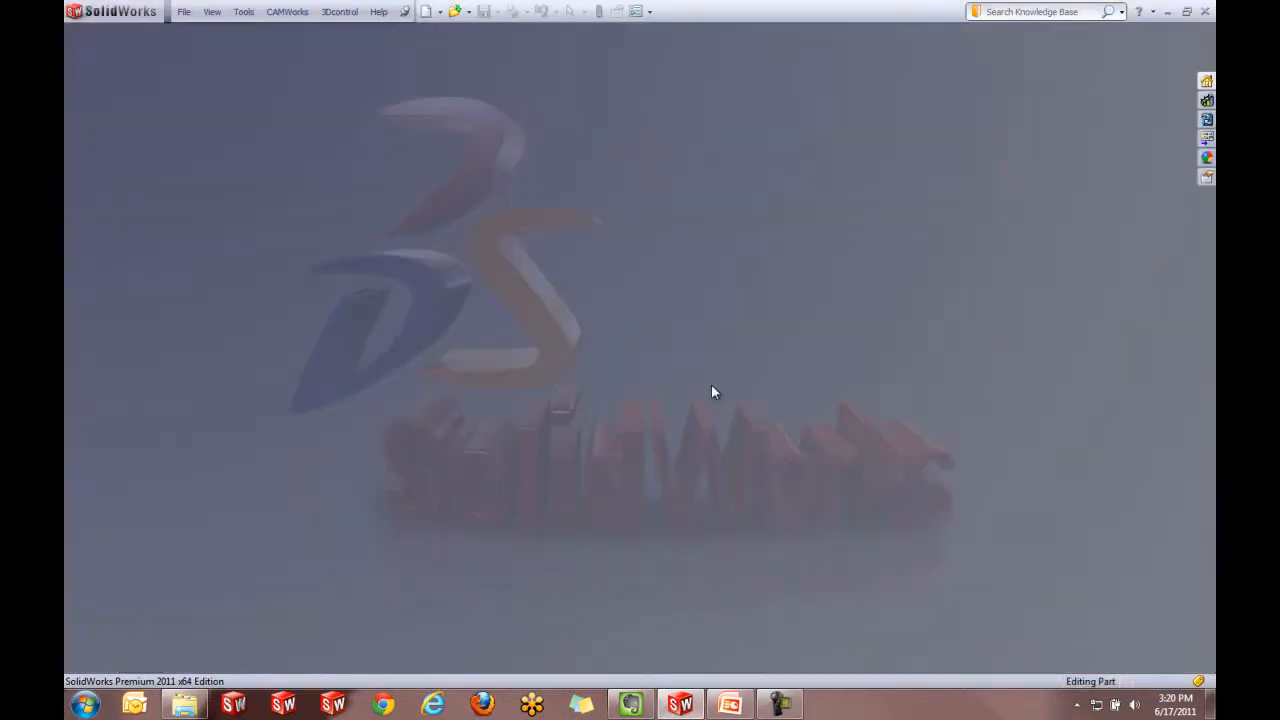
key("r")
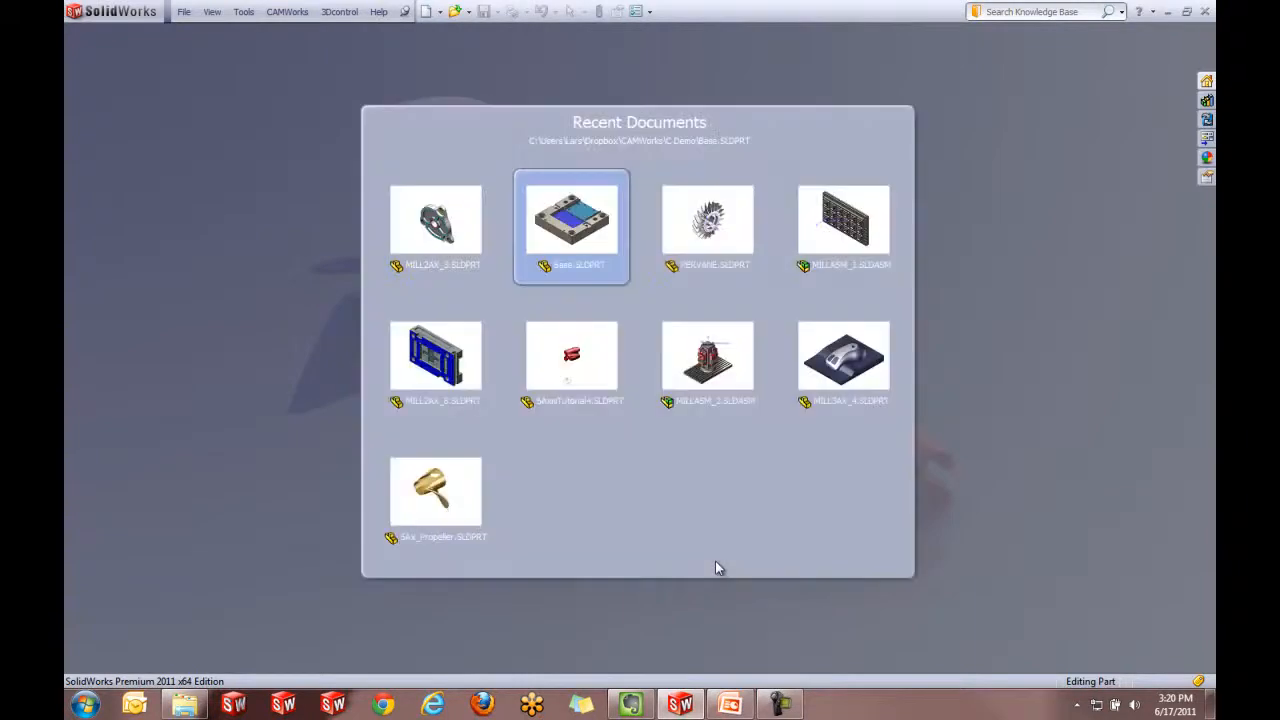
left_click(826, 359)
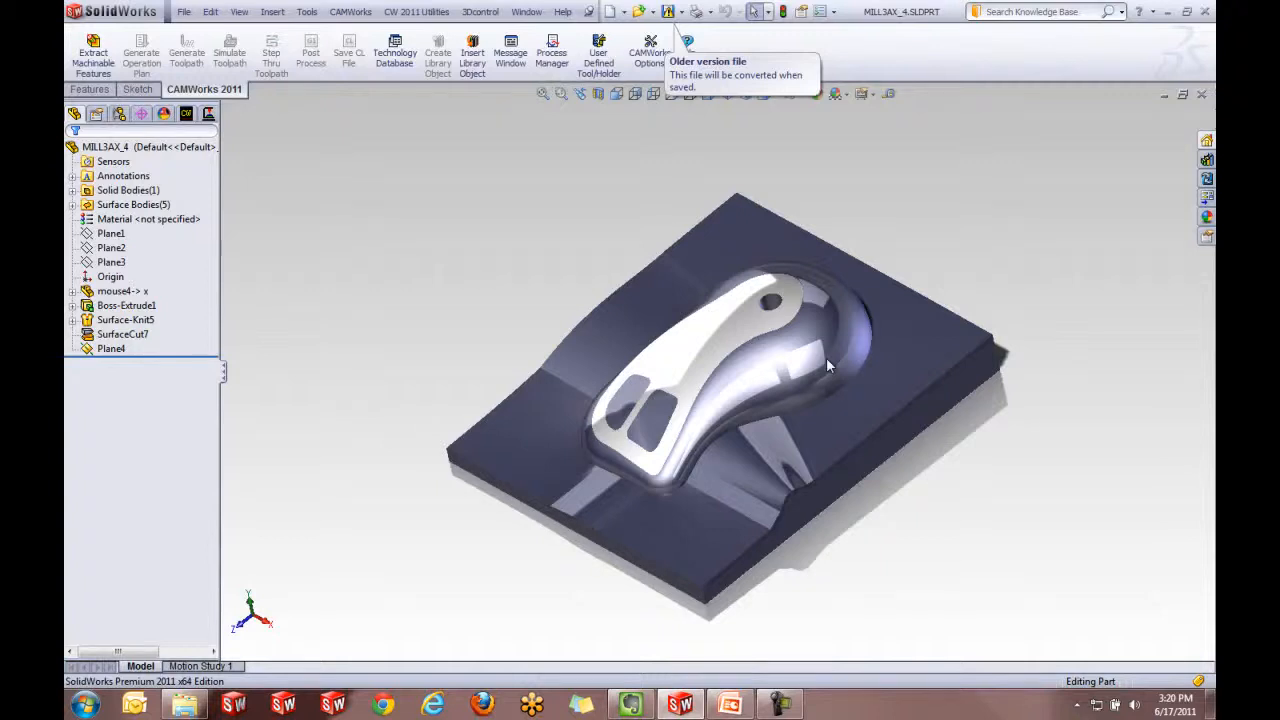
- Examine the mouse-shaped surfaces of MILL3AX_4 from several angles and display its CAMWorks feature tree
middle_click_drag(808, 486, 703, 484)
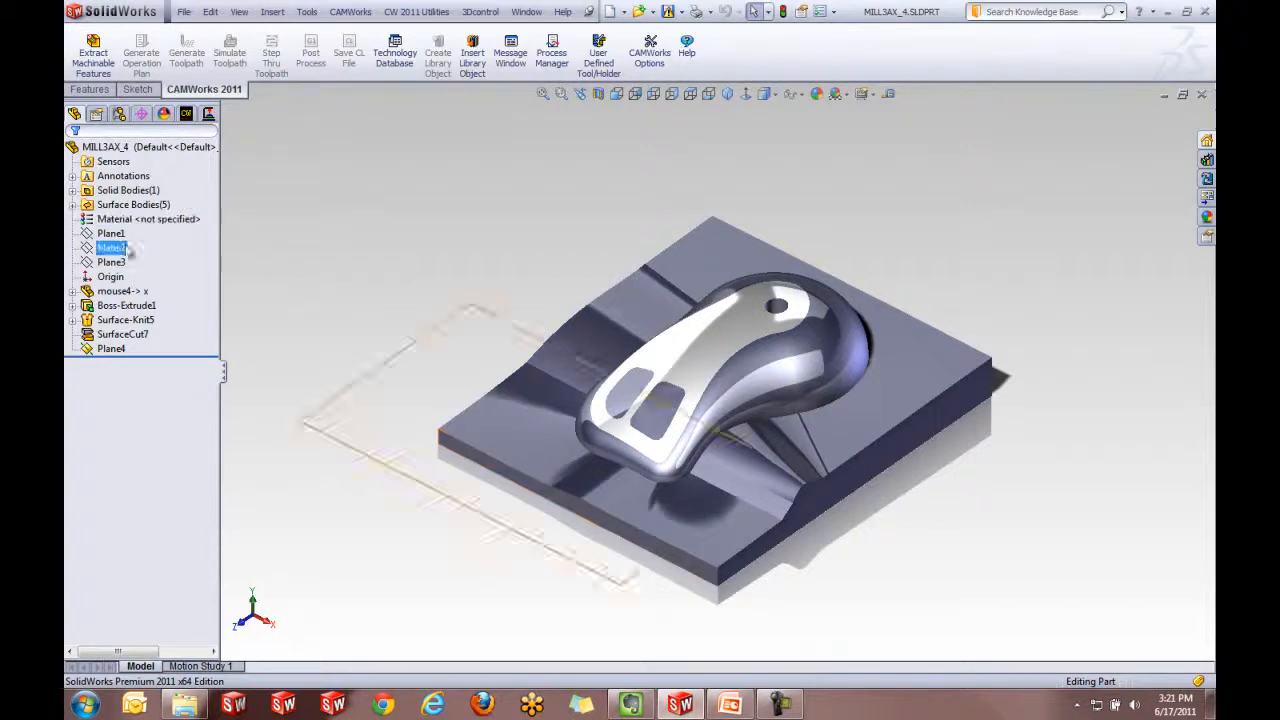
scroll(789, 375, "down", 2)
mouse_move(762, 475)
middle_mouse_down()
mouse_move(801, 340)
mouse_move(821, 378)
mouse_move(743, 395)
mouse_move(752, 500)
mouse_move(750, 470)
mouse_move(749, 487)
middle_mouse_up()
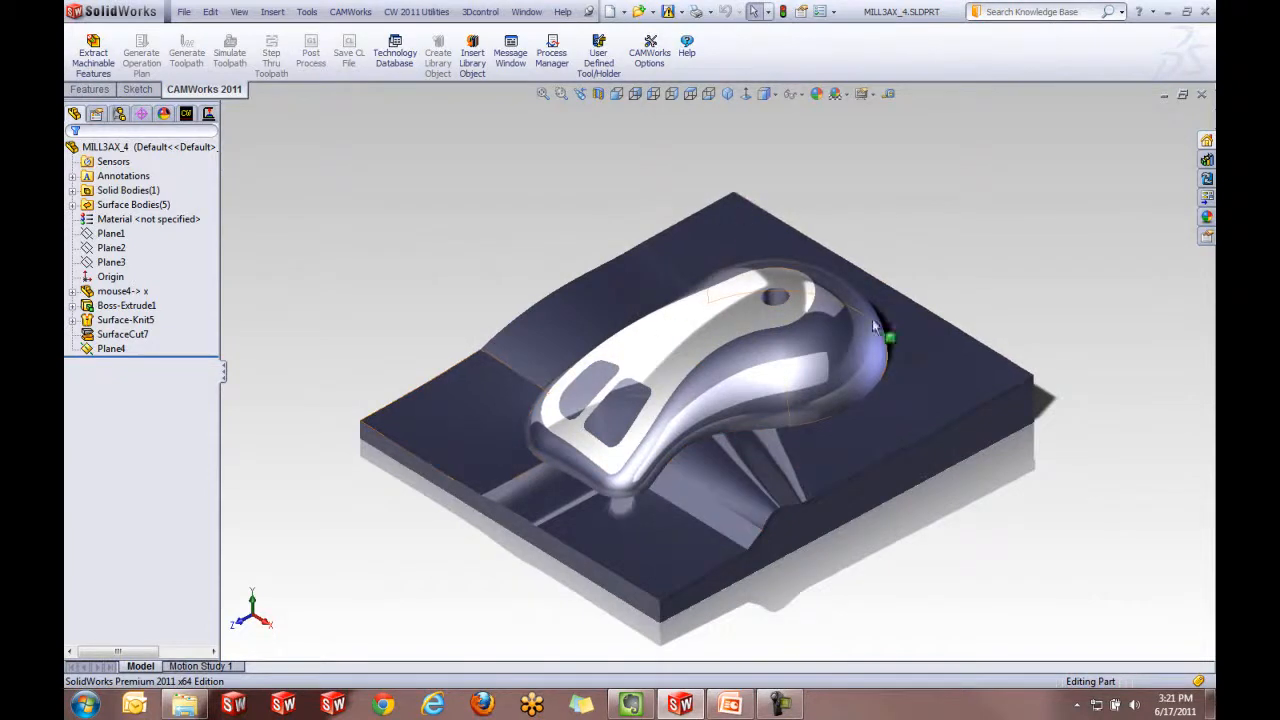
scroll(722, 447, "up", 2)
middle_click_drag(722, 447, 736, 440)
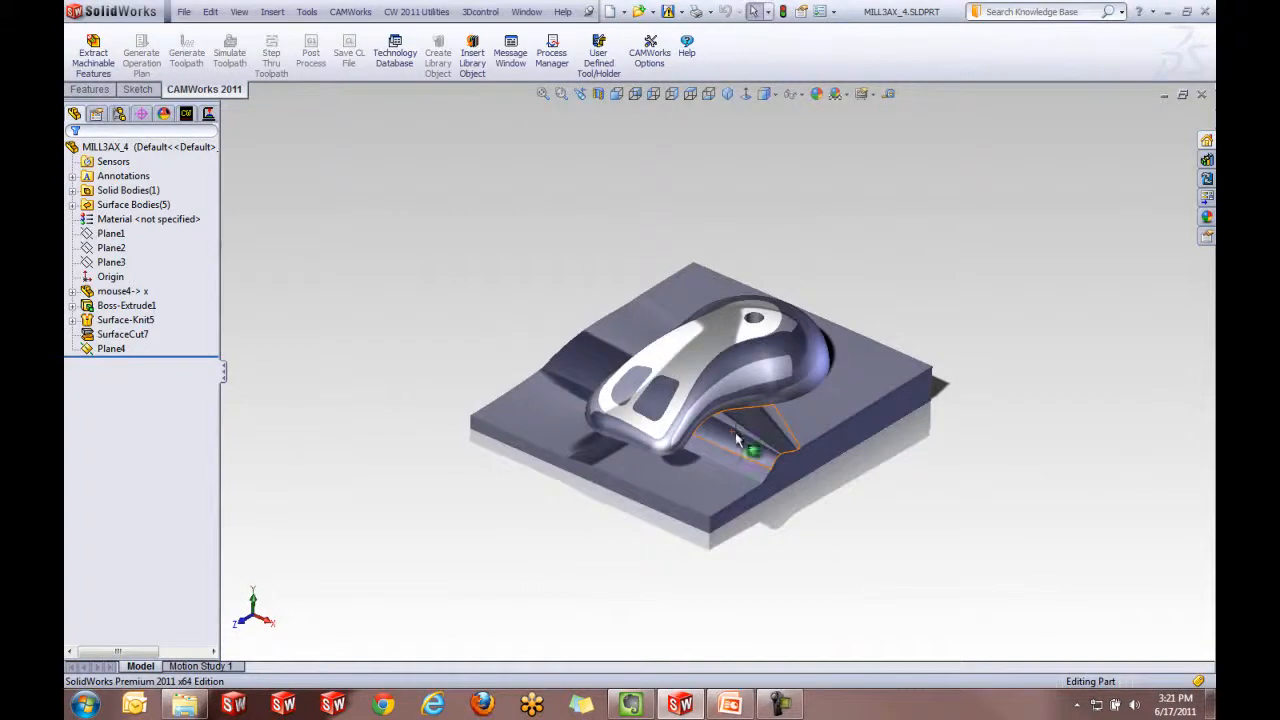
left_click(188, 114)
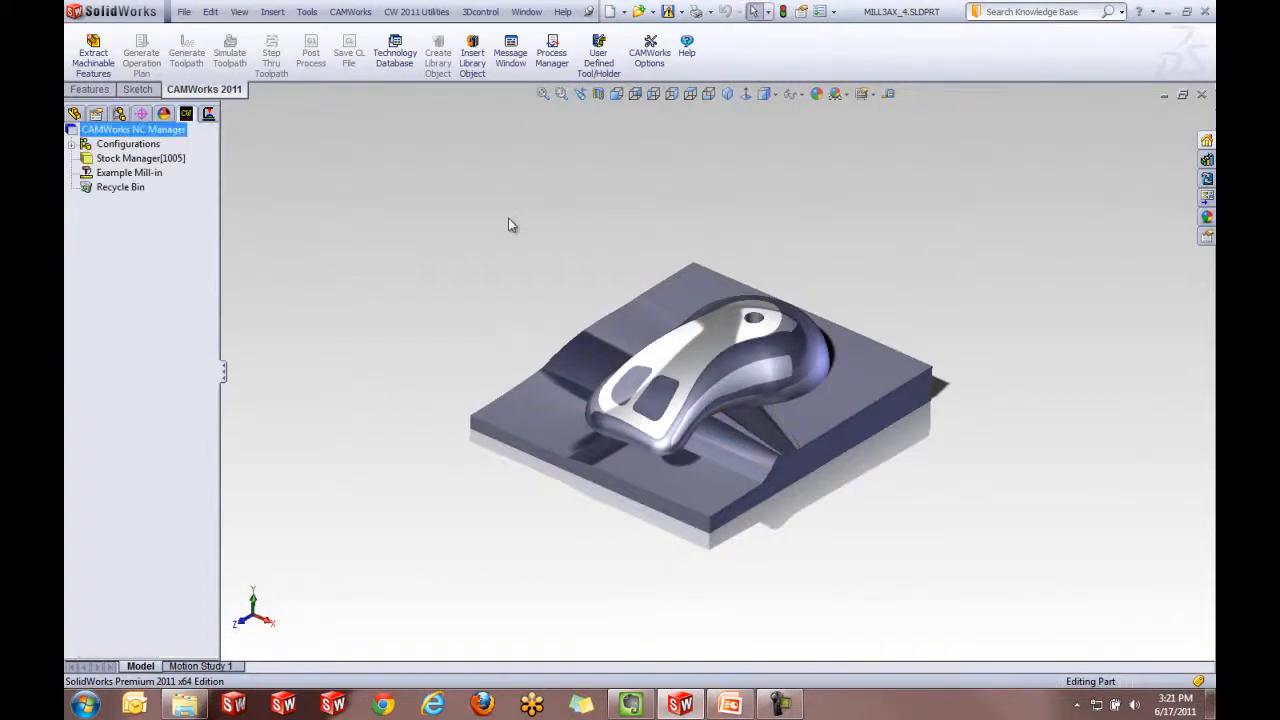
- Set Haas VF1 as the active mill machine for the part
double_click(157, 174)
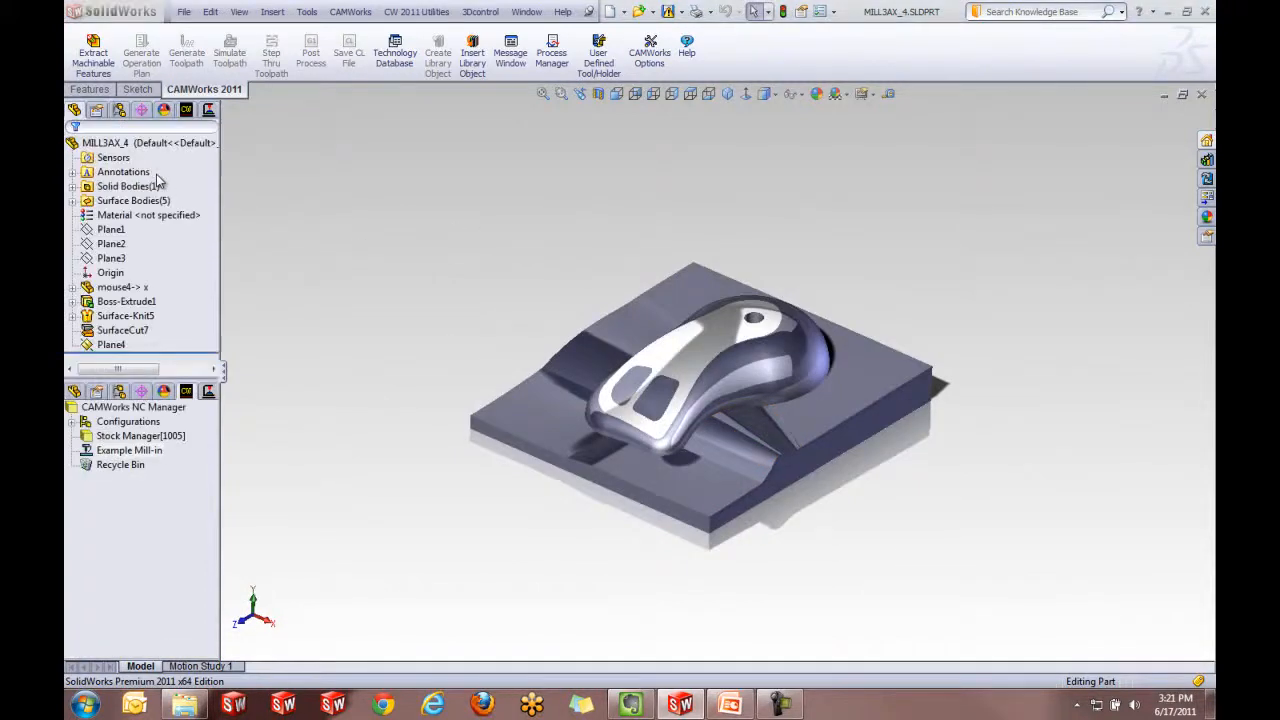
left_click(400, 148)
left_click(506, 126)
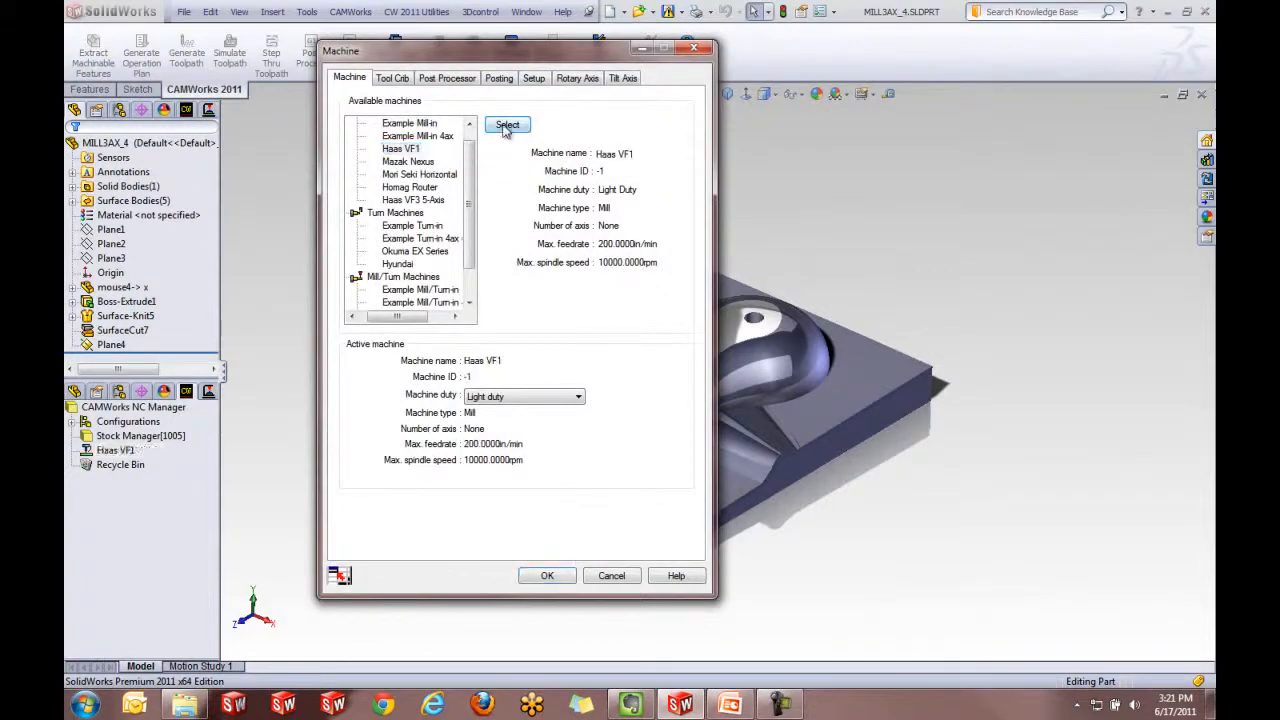
left_click(561, 580)
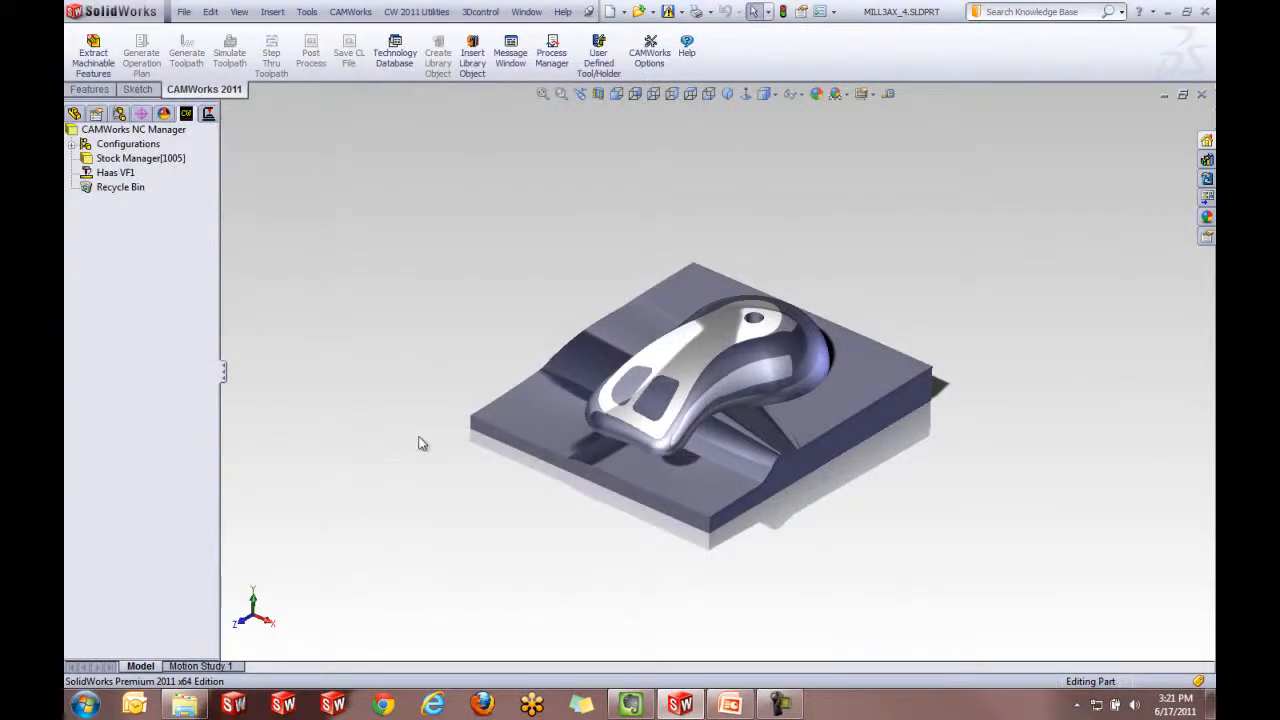
- Insert a mill part setup based on the plate's bottom face, with the direction reversed to point down at the mouse side
mouse_move(393, 584)
middle_mouse_down()
mouse_move(409, 537)
mouse_move(393, 579)
middle_mouse_up()
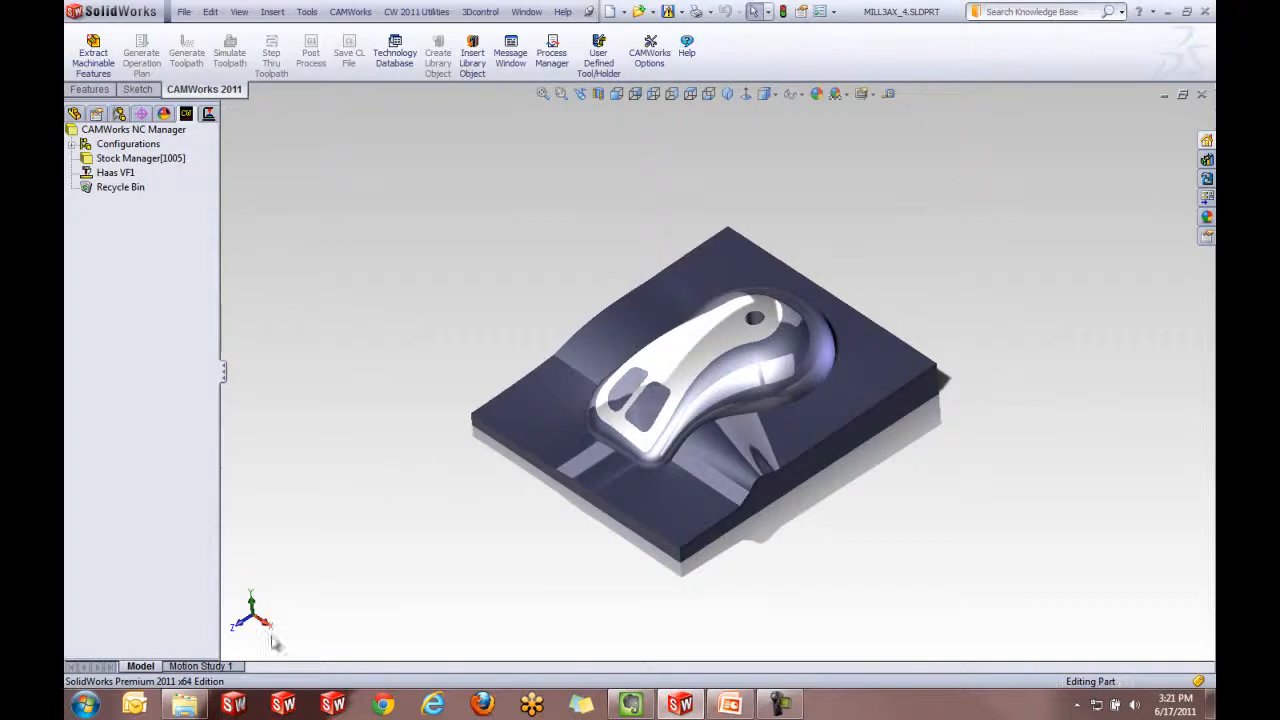
scroll(691, 309, "down", 2)
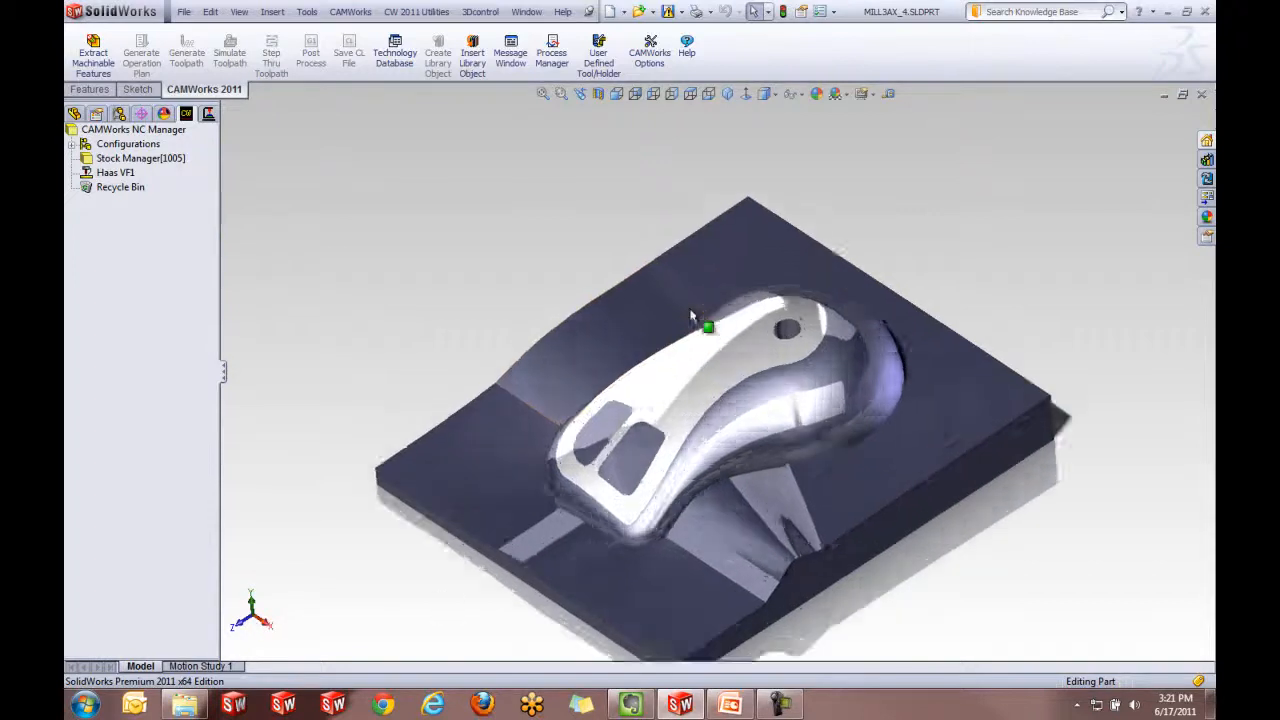
scroll(700, 374, "up", 2)
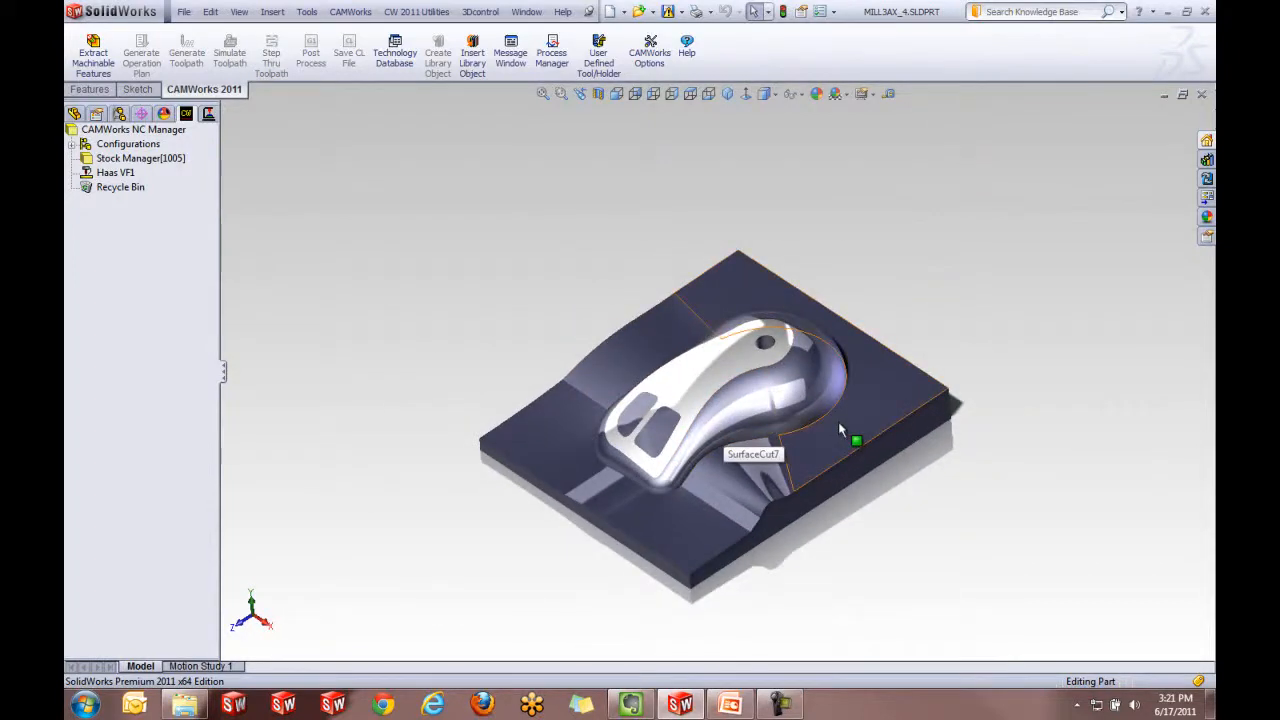
scroll(838, 421, "down", 2)
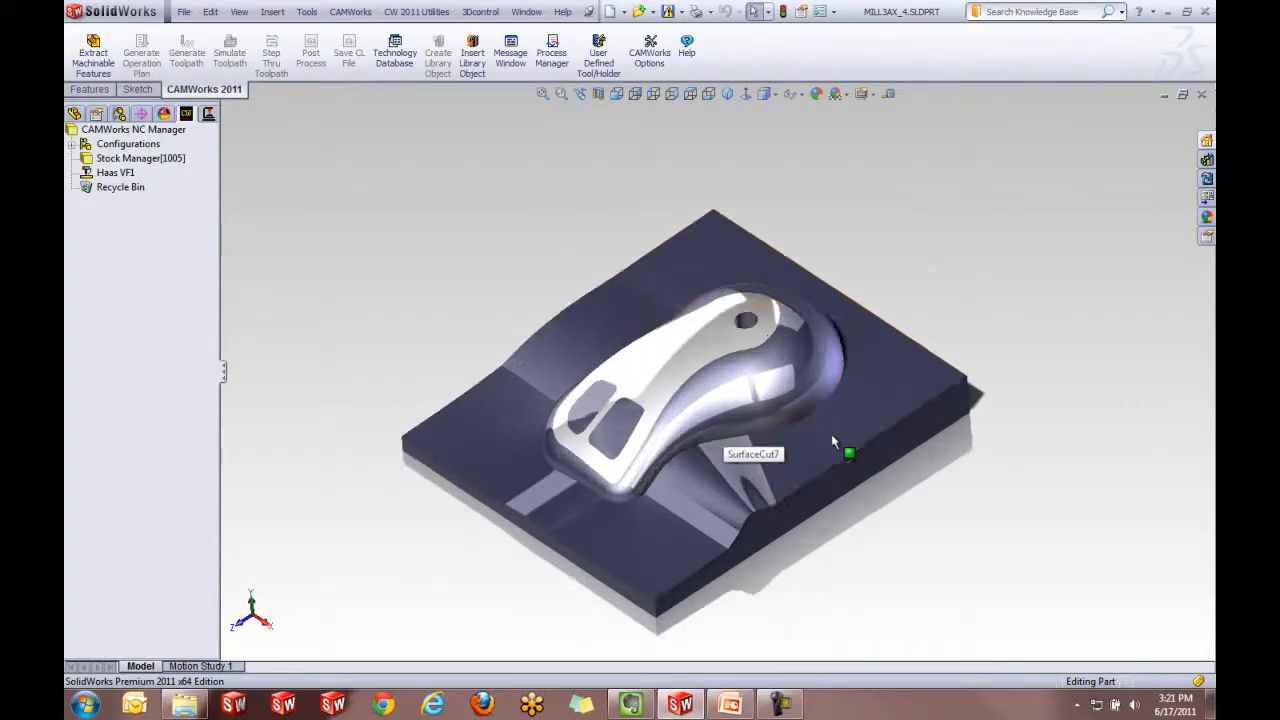
right_click(172, 159)
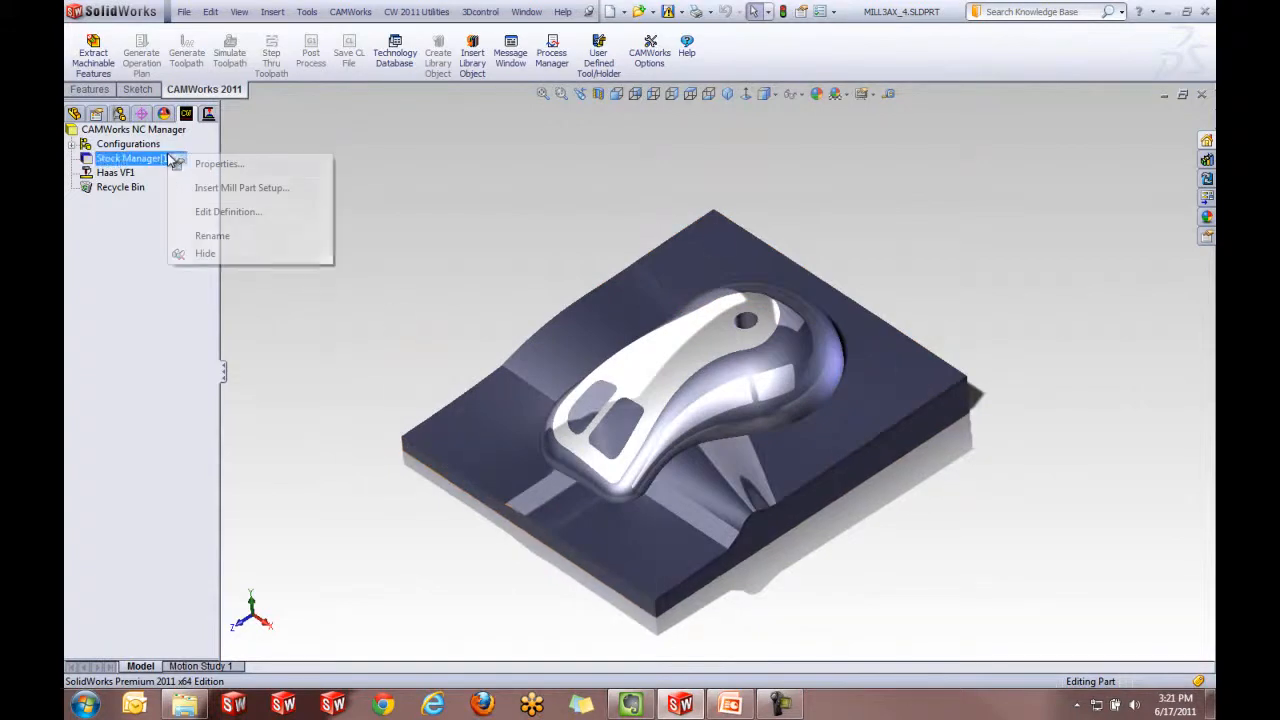
left_click(224, 187)
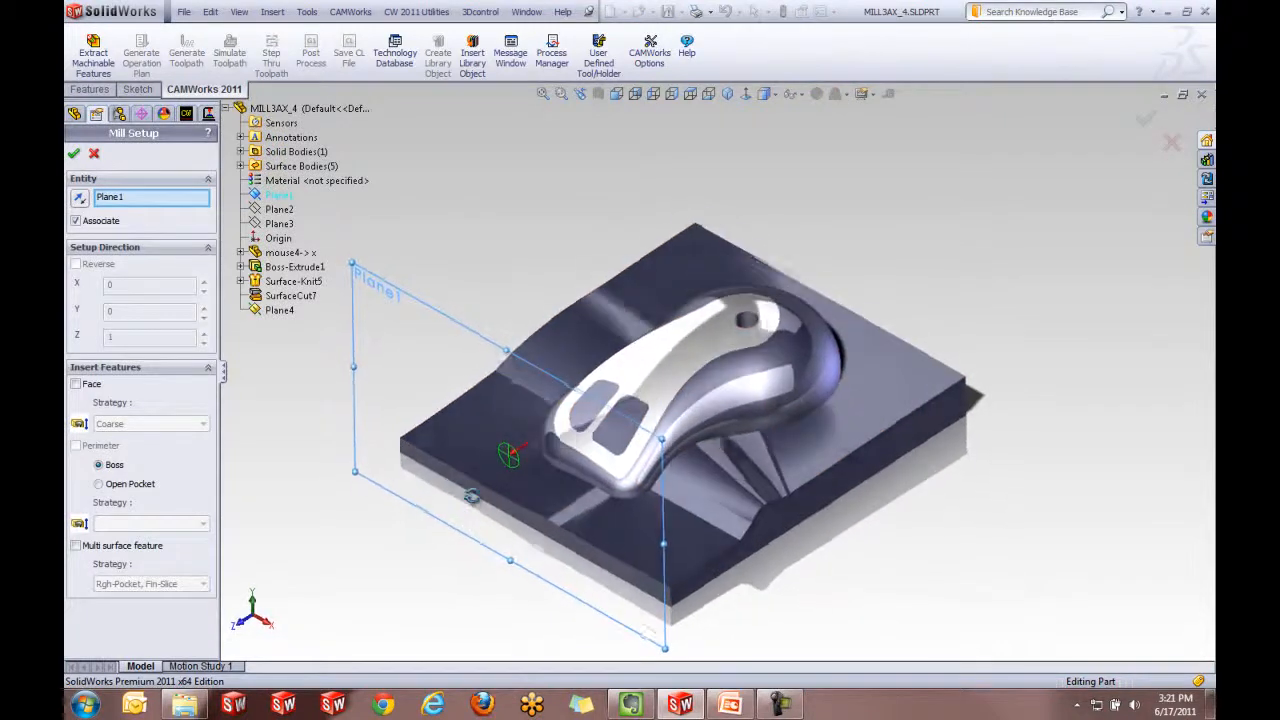
middle_click_drag(632, 522, 663, 429)
left_click(768, 450)
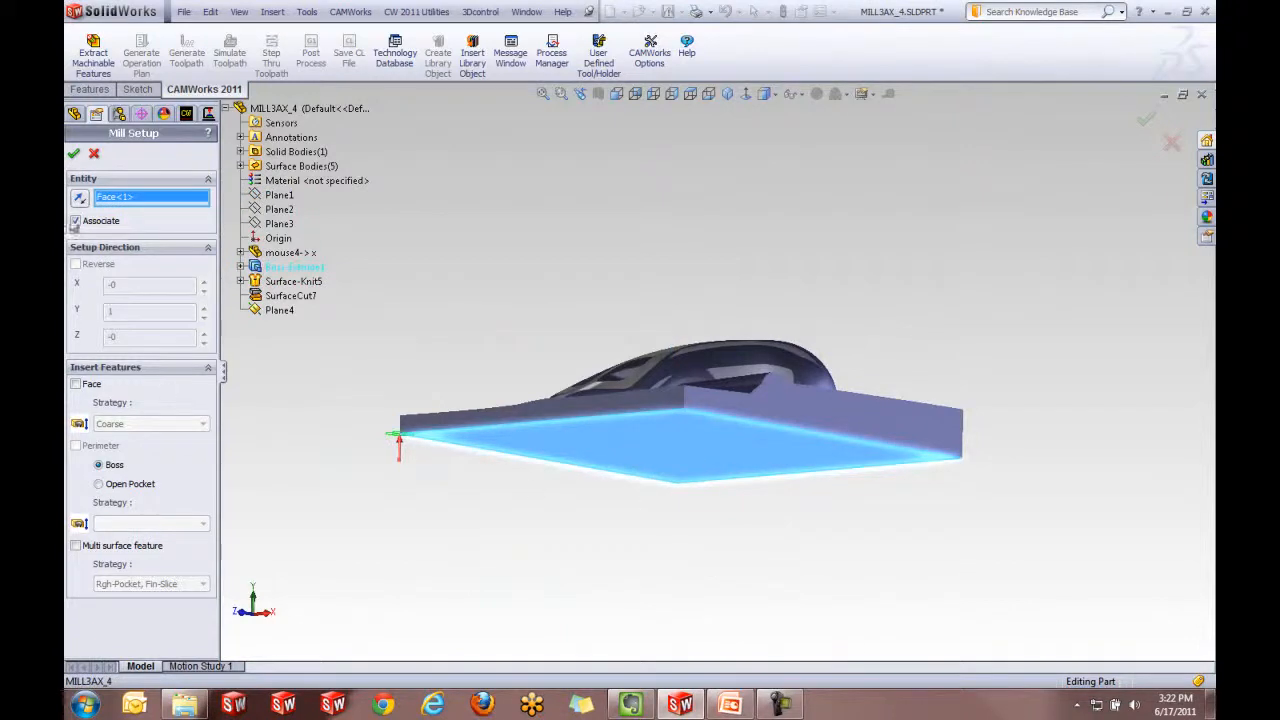
middle_click_drag(418, 623, 450, 690)
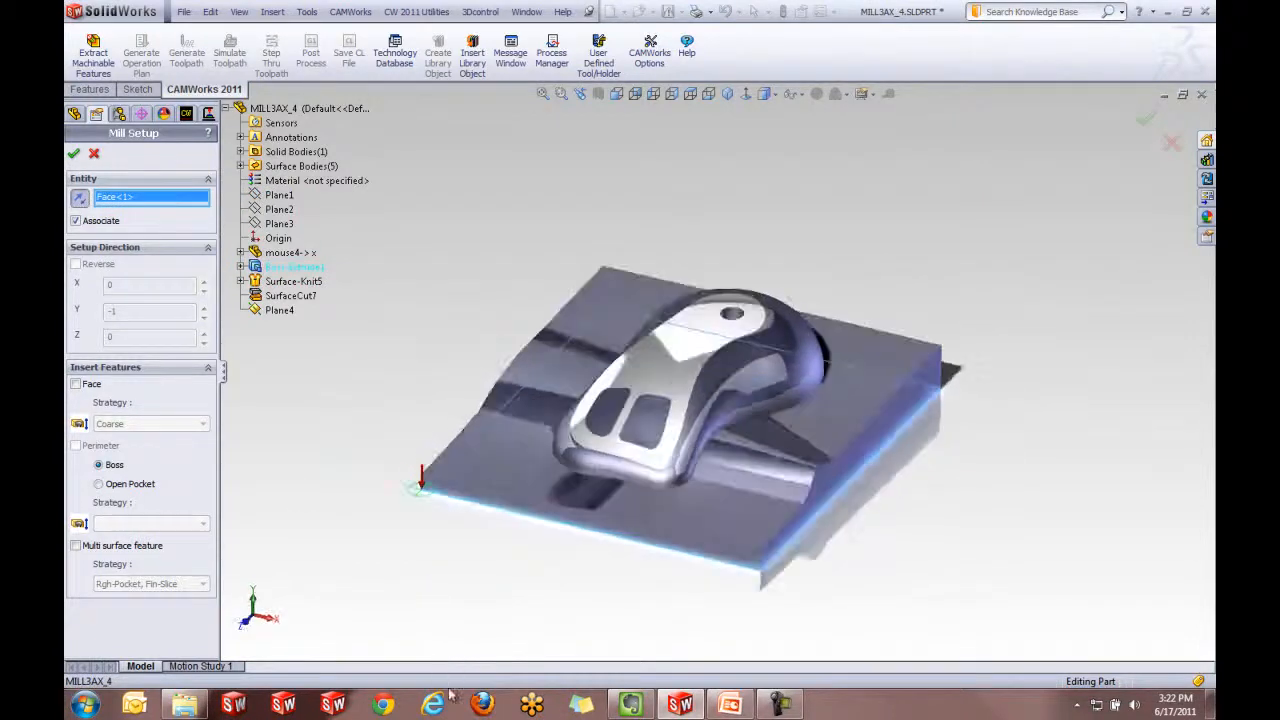
left_click(73, 153)
- Start a multi surface feature in the mill part setup and select all faces of the part as associated faces to cut
middle_click_drag(676, 434, 515, 410)
right_click(127, 188)
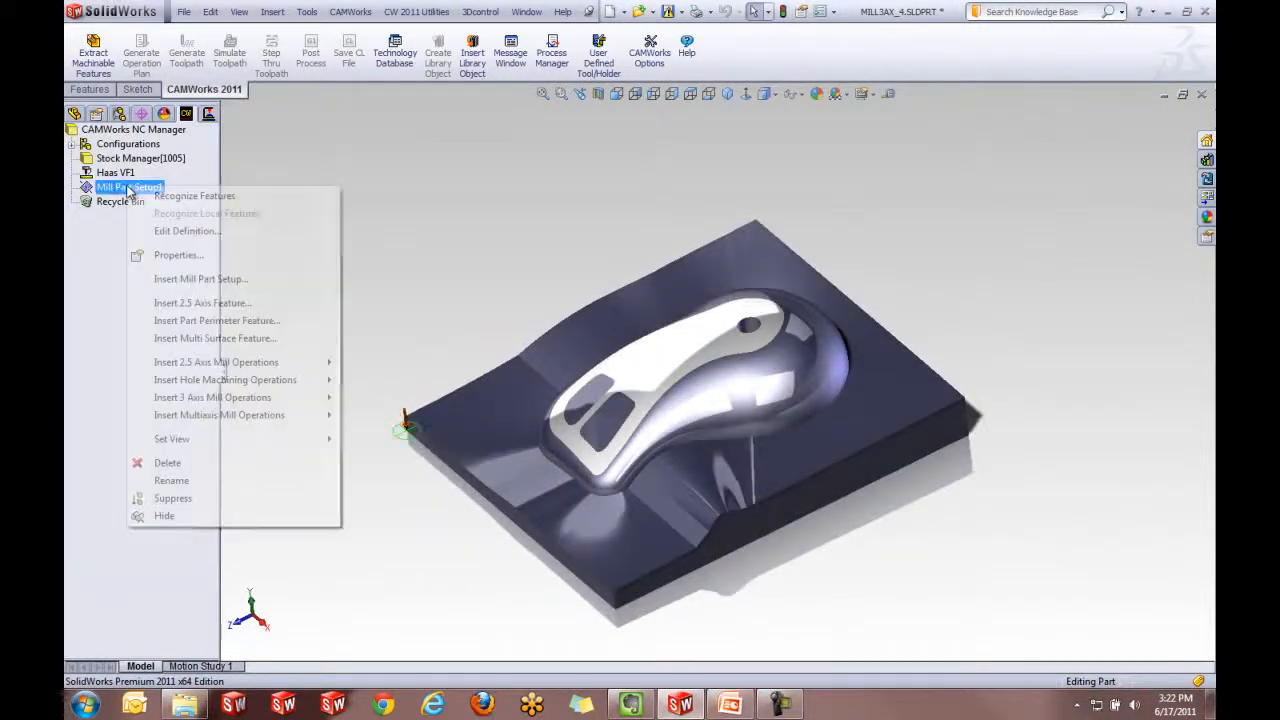
left_click(248, 339)
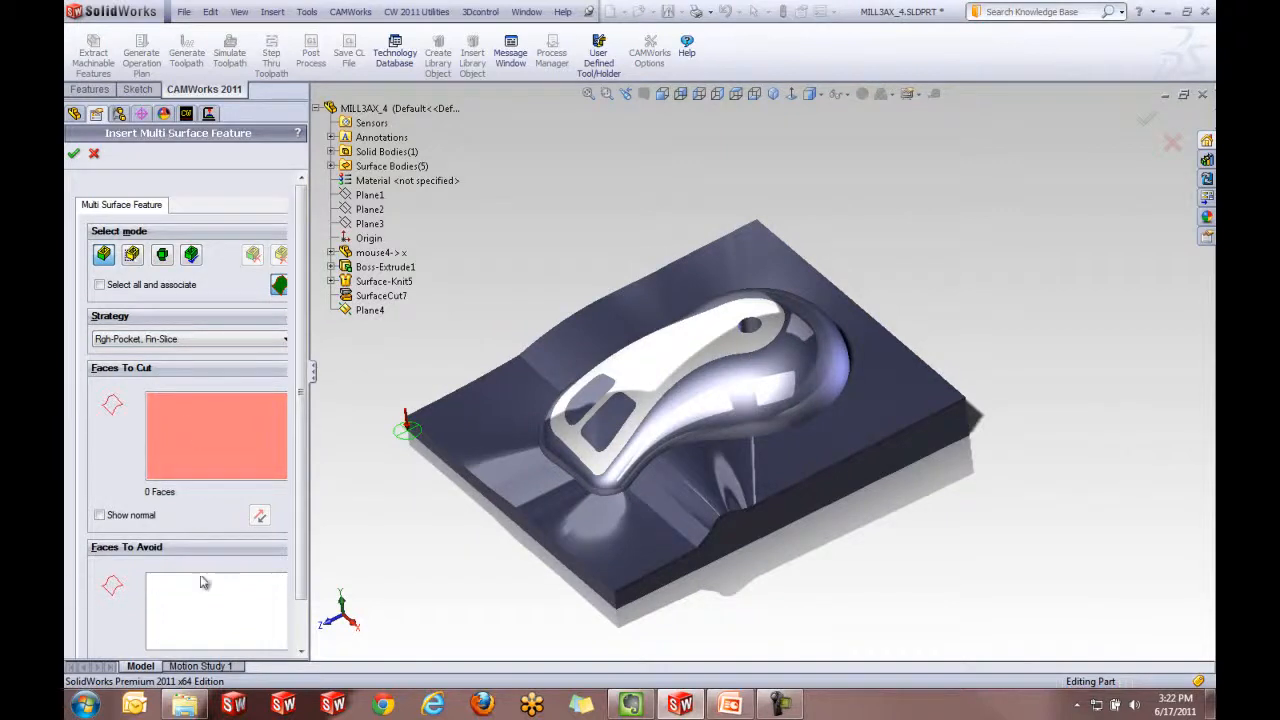
scroll(302, 612, "down", 3)
scroll(302, 612, "up", 3)
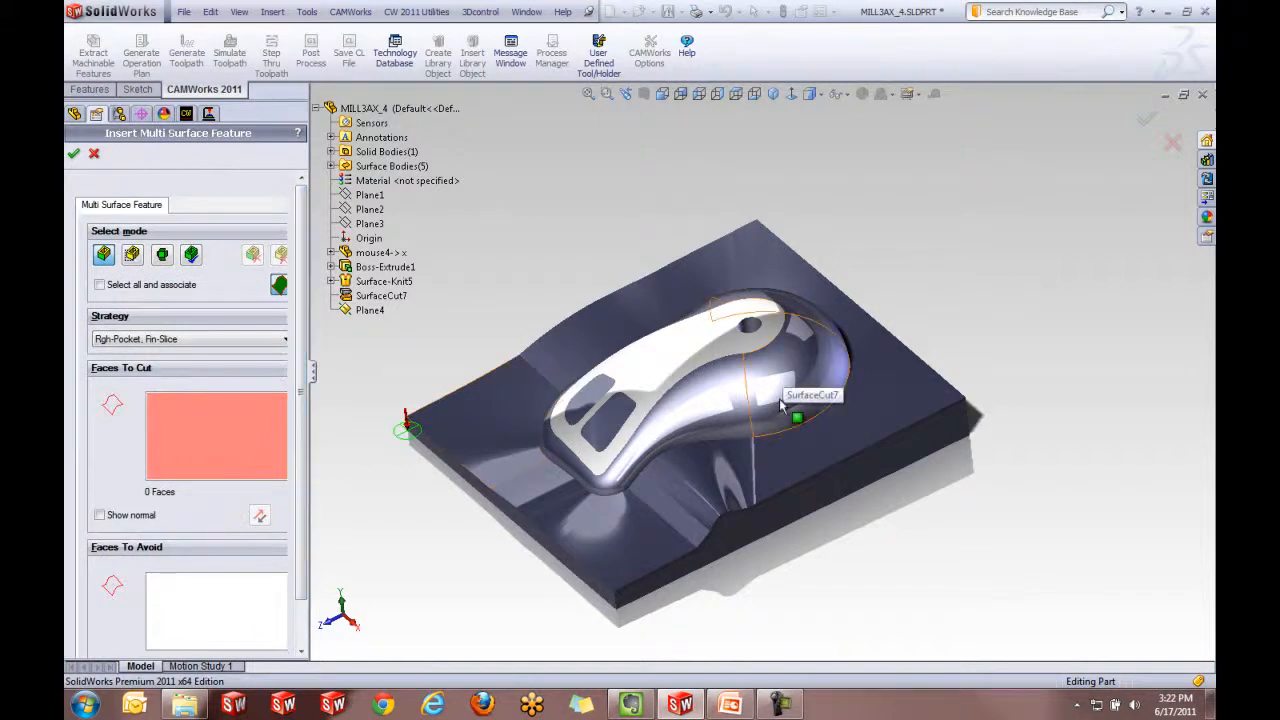
middle_click_drag(528, 555, 554, 543)
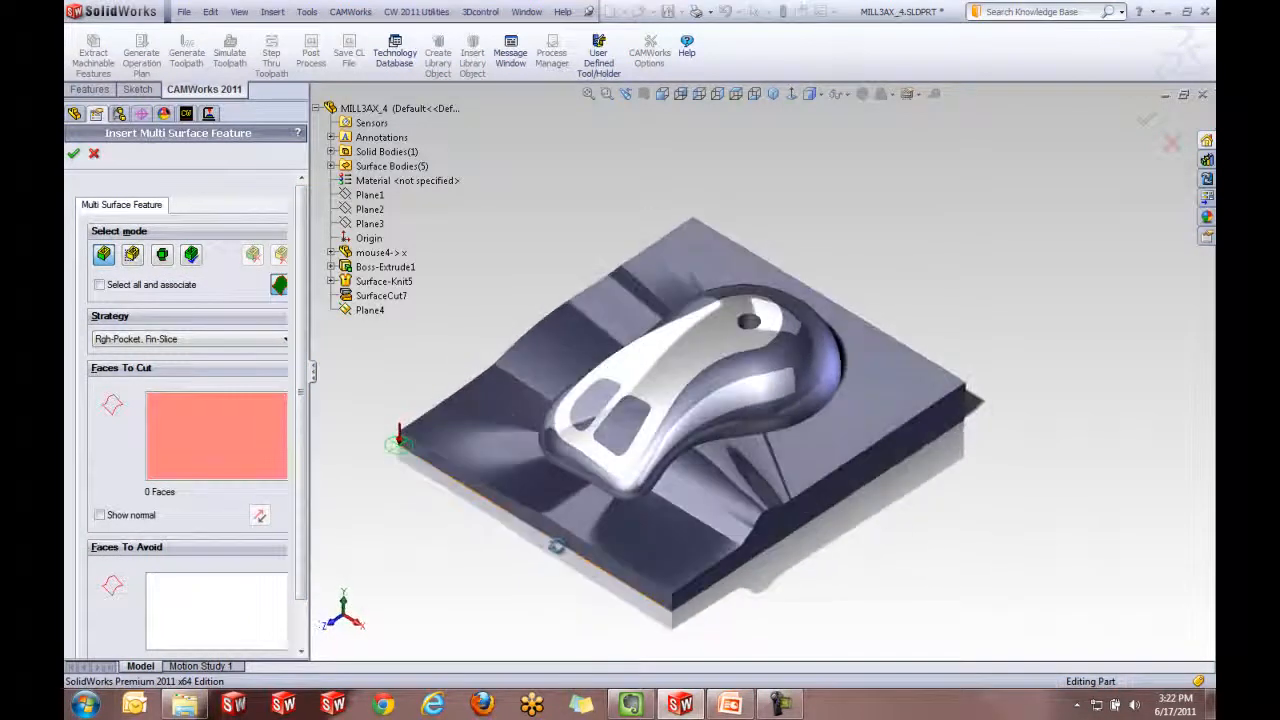
left_click(98, 285)
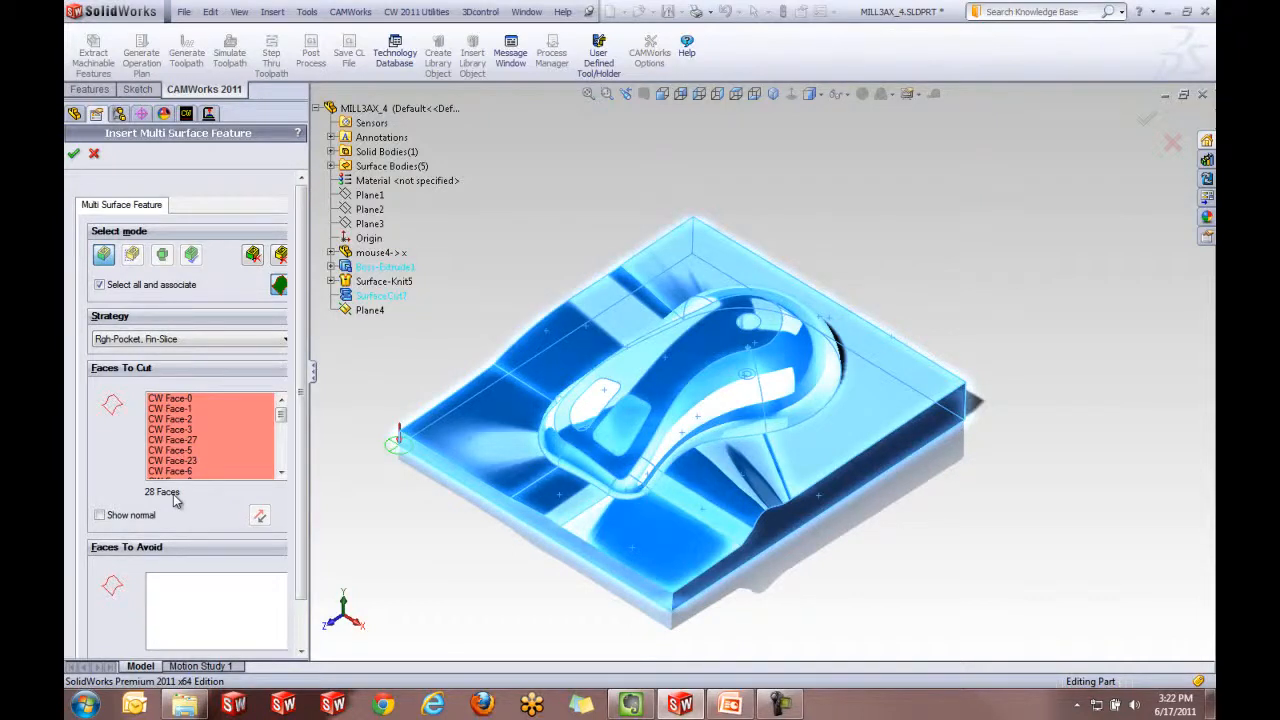
- Set the multi surface feature's strategy to Rgh-Lace, Fin-3D Stepover and create the feature
left_click(213, 342)
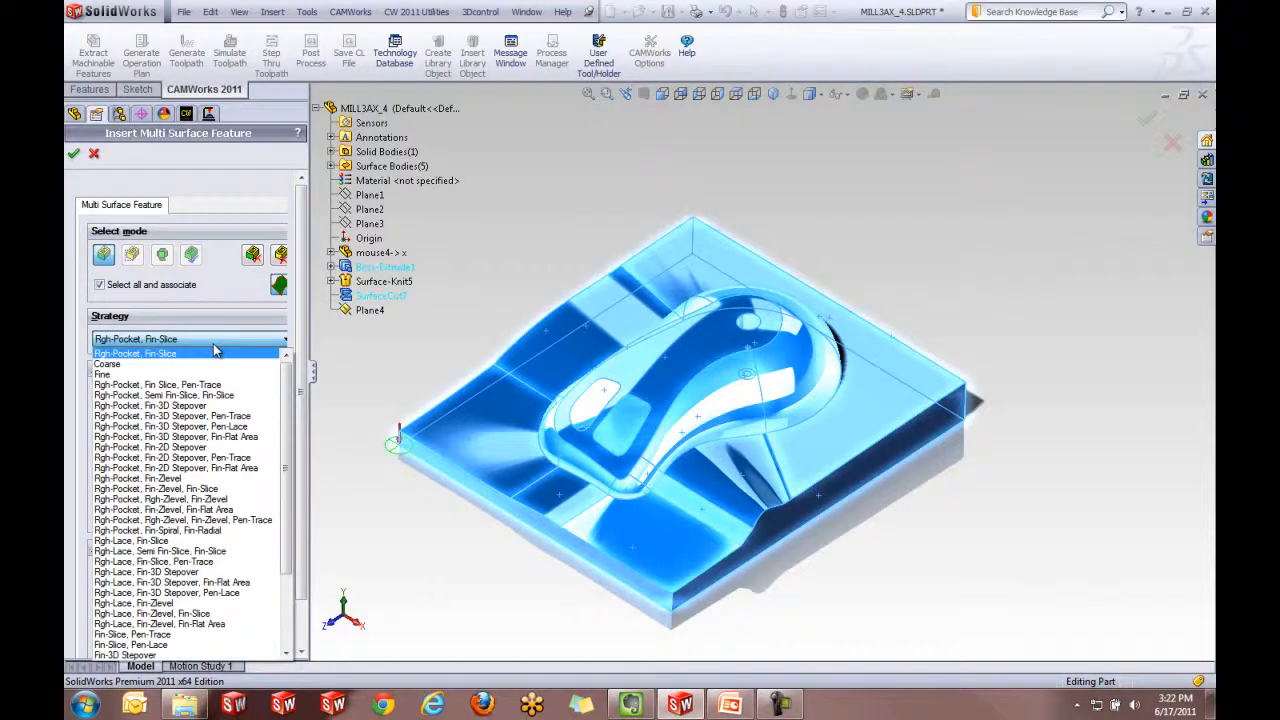
mouse_move(290, 400)
left_mouse_down()
mouse_move(292, 545)
mouse_move(281, 405)
left_mouse_up()
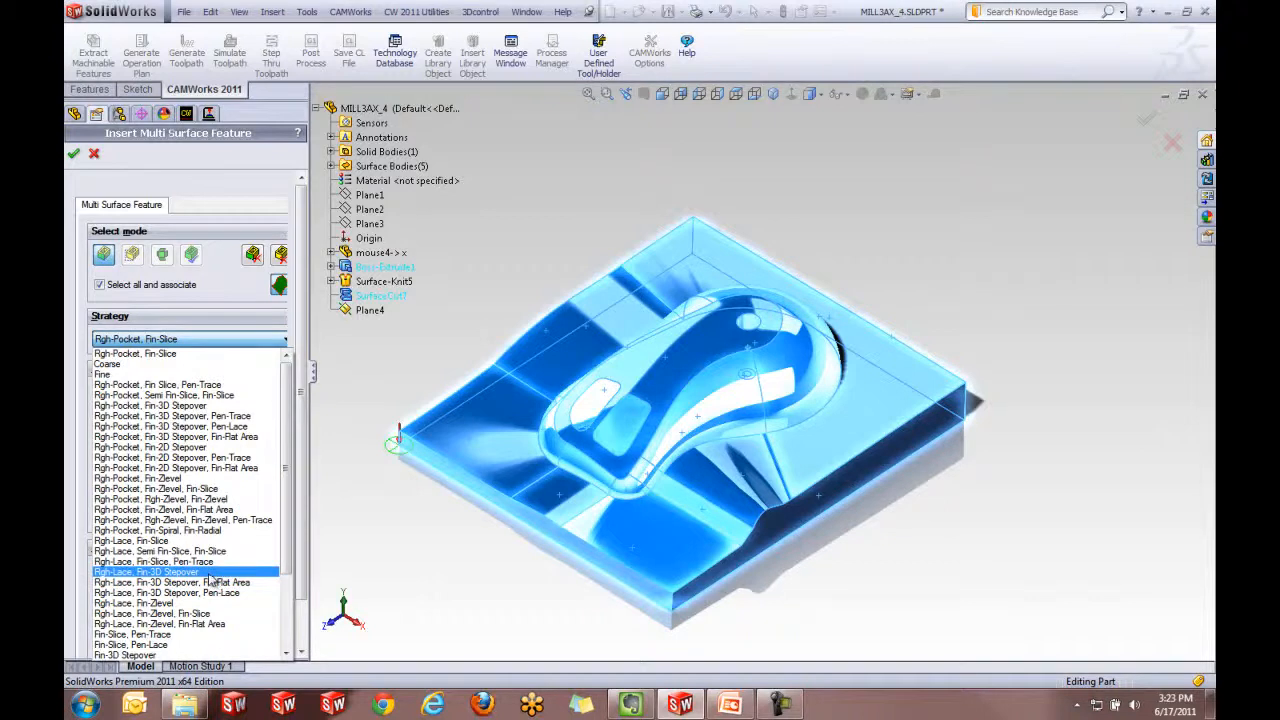
left_click(210, 572)
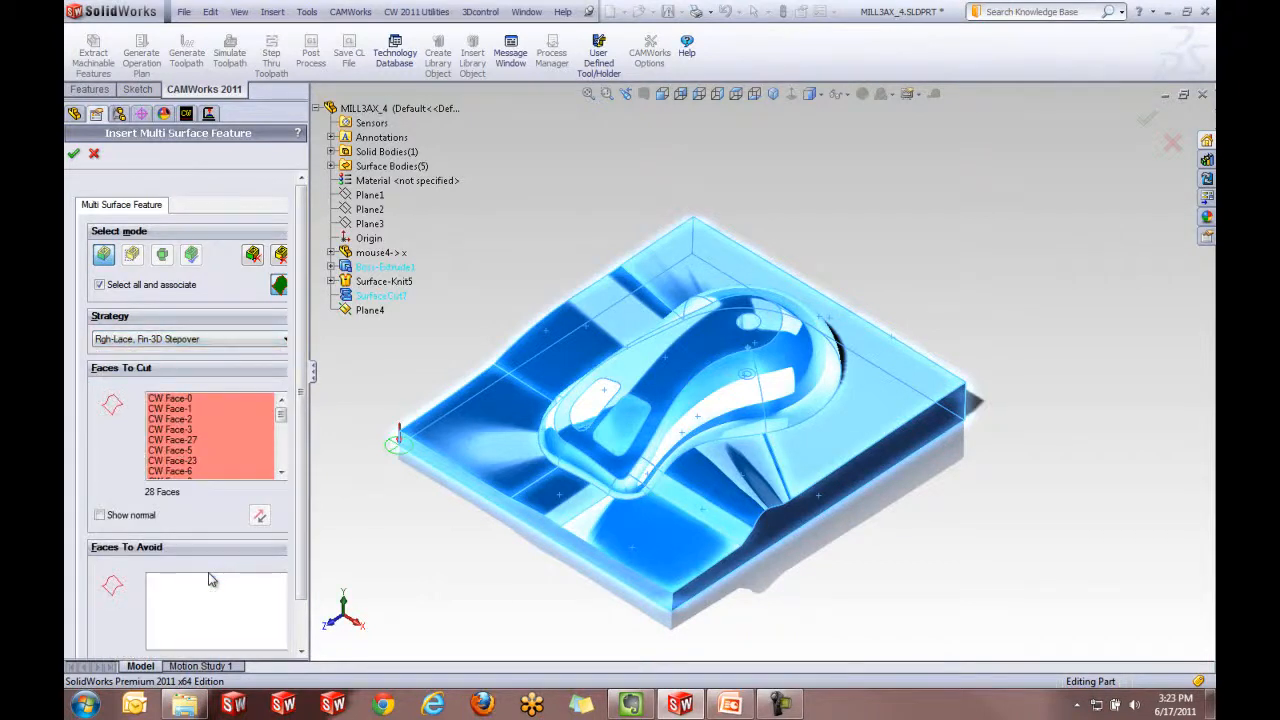
left_click(74, 155)
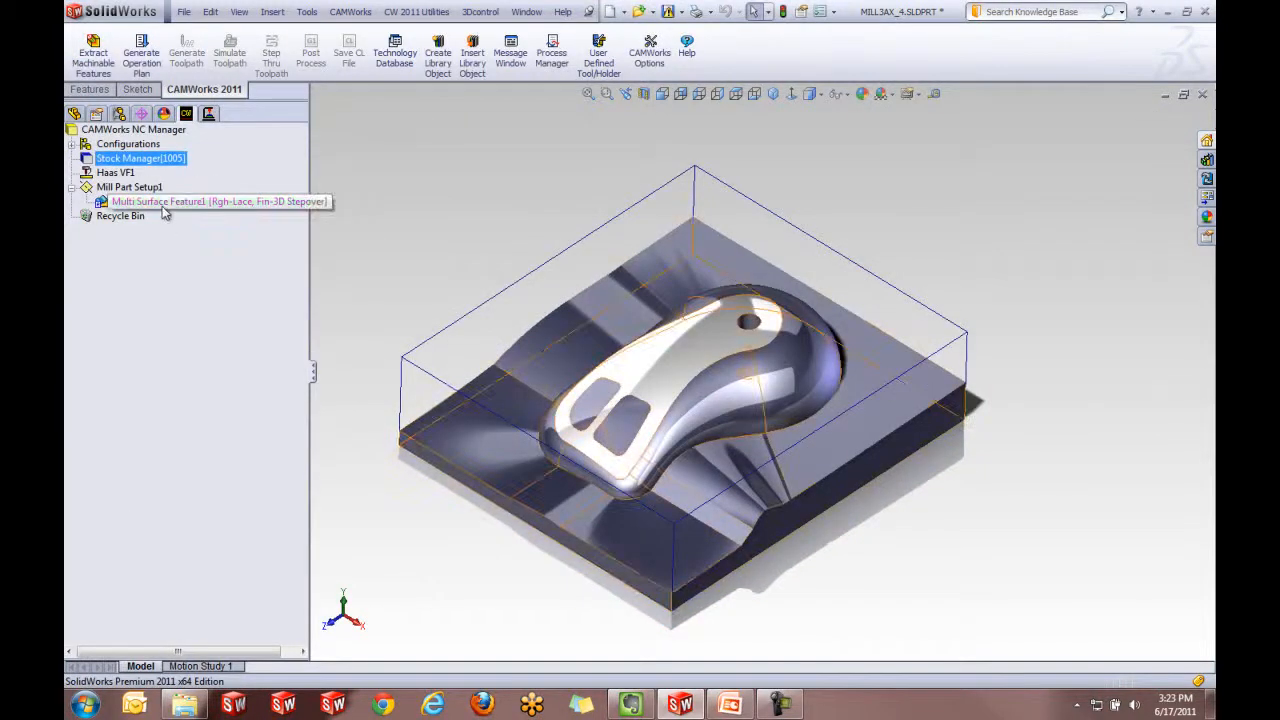
- Generate the operation plan for the multi surface feature and check its Area Clearance and Constant Stepover operations
right_click(165, 206)
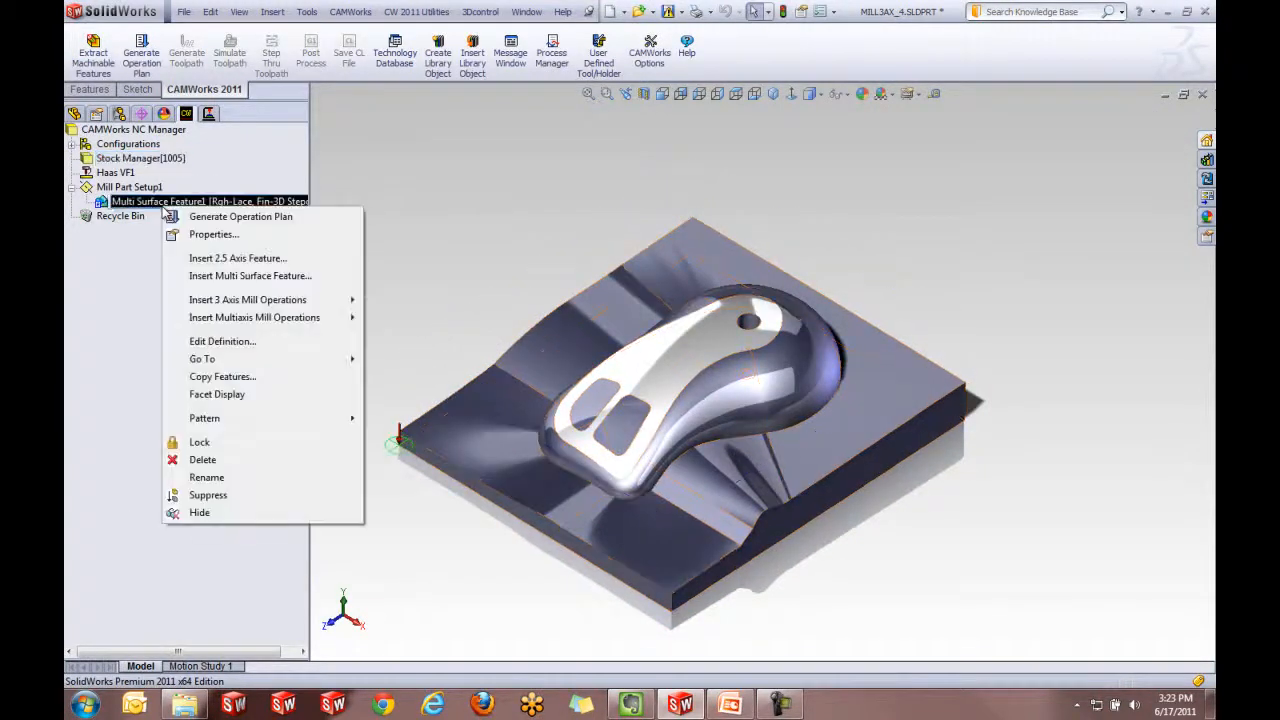
left_click(188, 222)
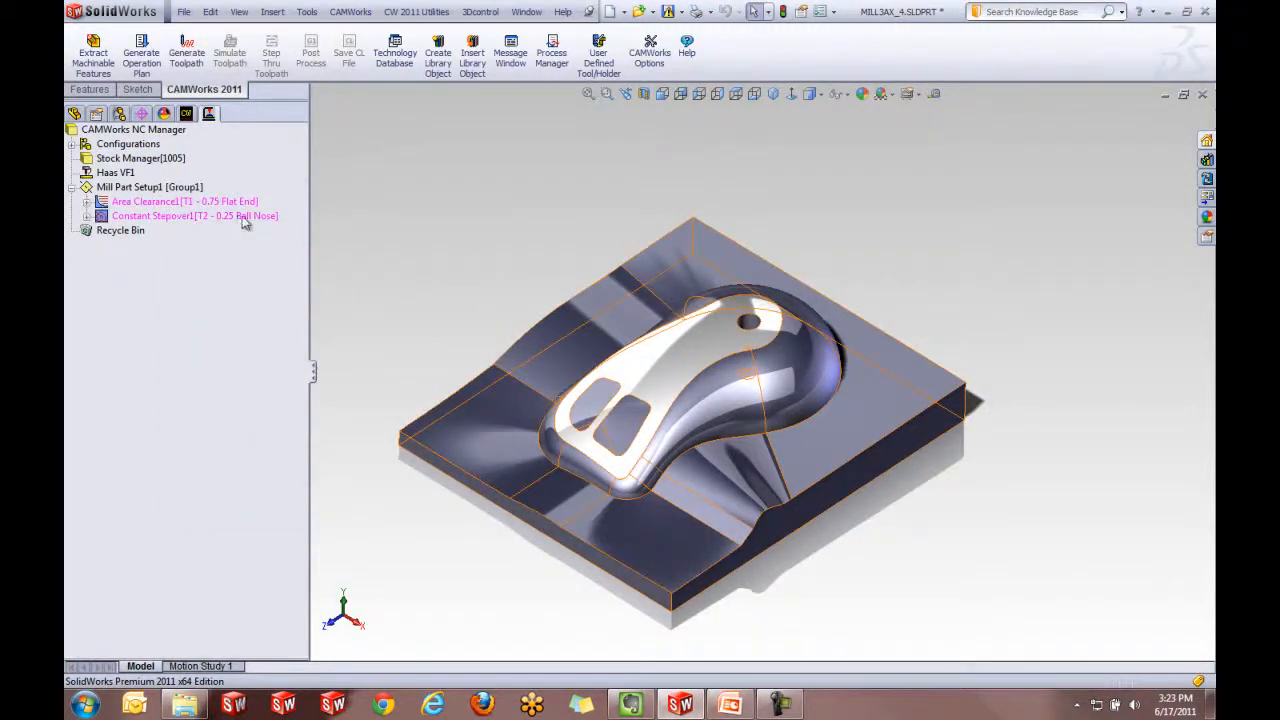
left_click(177, 204)
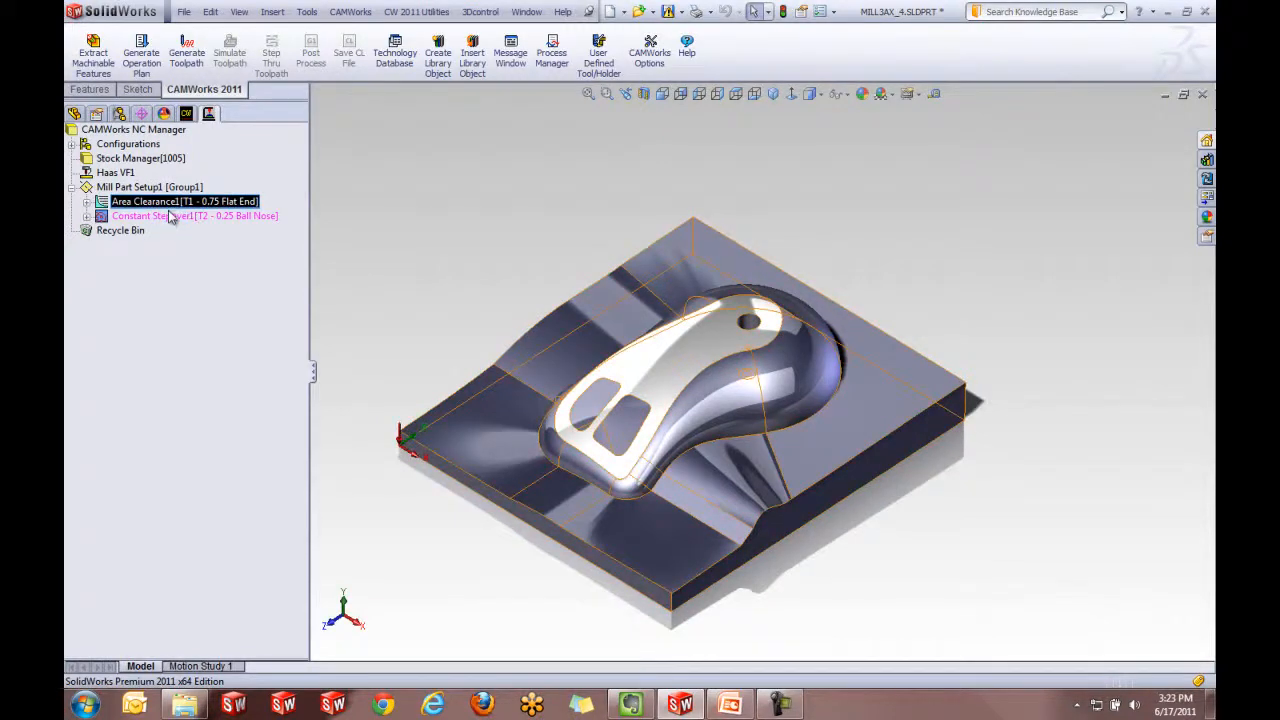
left_click(170, 216)
left_click(200, 203)
- Generate the toolpath for the Area Clearance roughing operation and close the process manager when it finishes
right_click(203, 205)
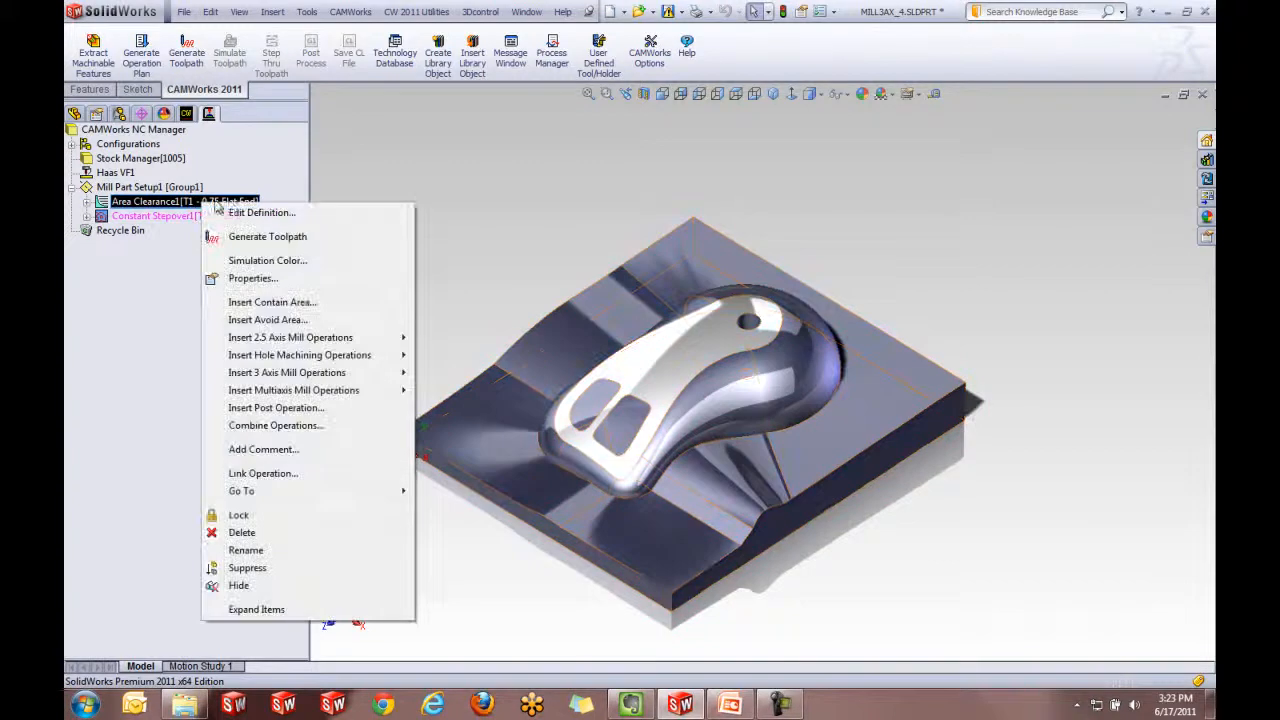
left_click(308, 235)
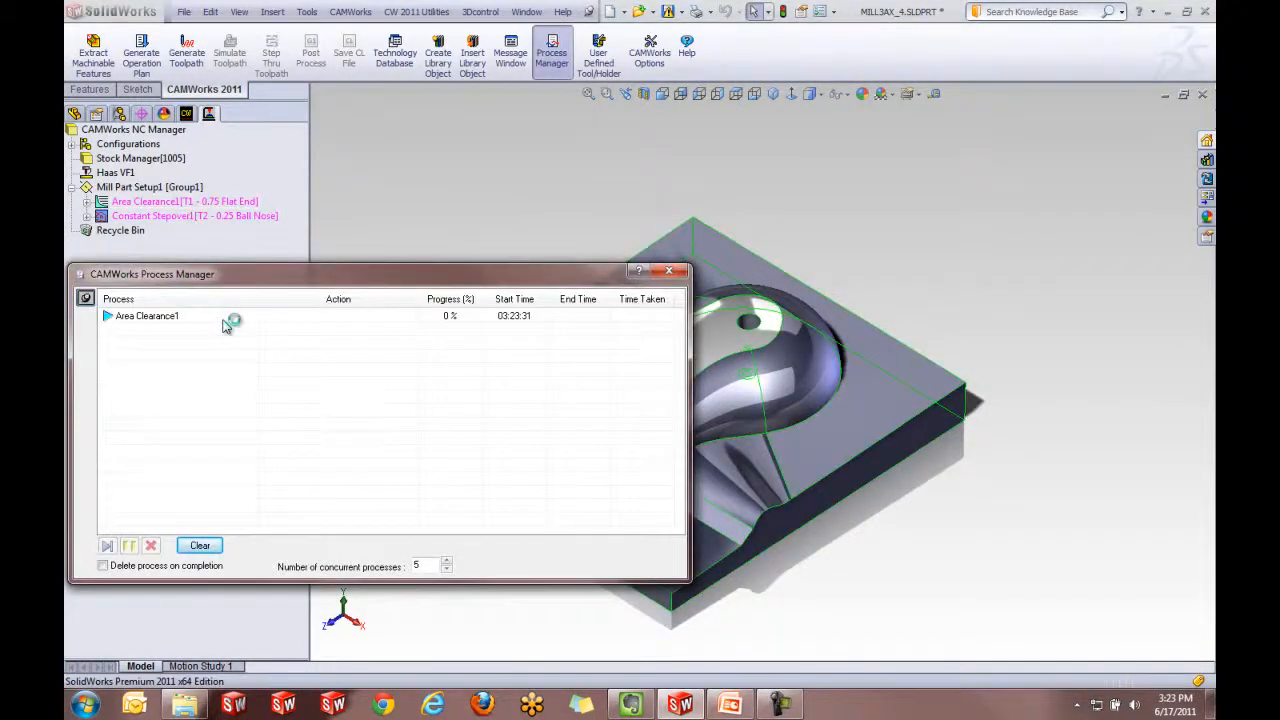
left_click_drag(342, 274, 375, 215)
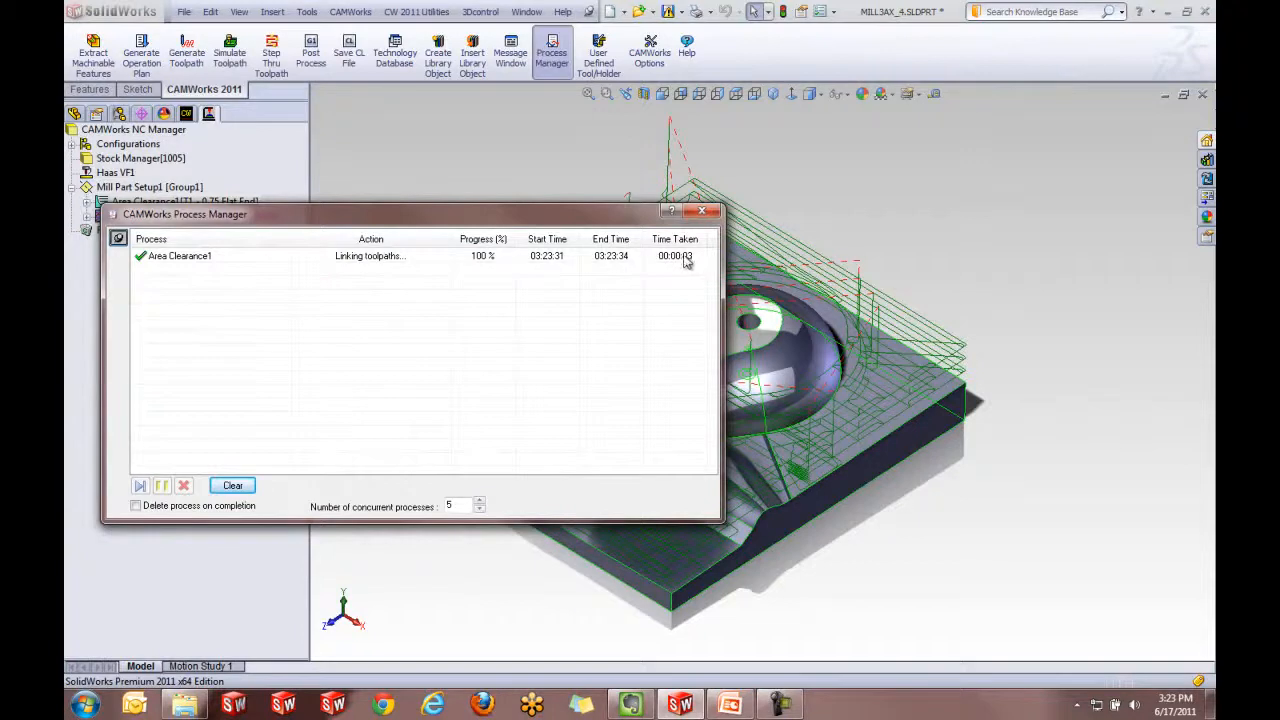
left_click(702, 211)
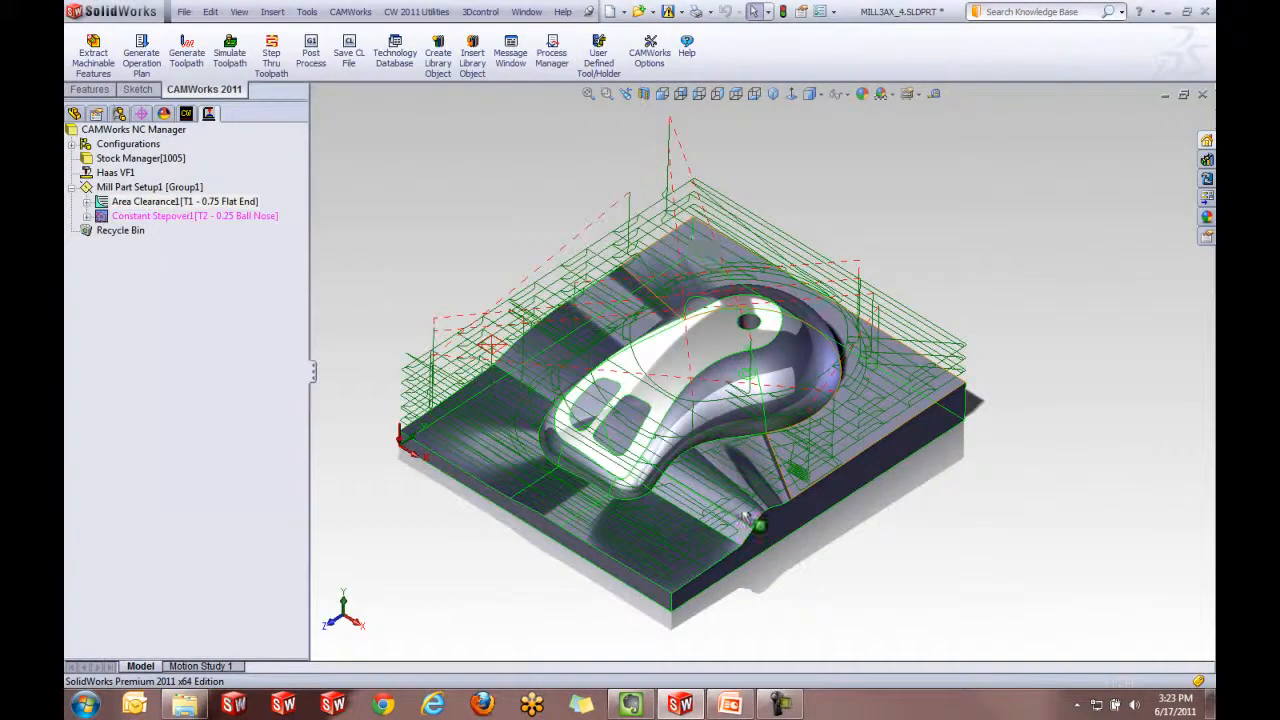
- Inspect the roughing toolpath from the mouse's front side, simulate its material removal, and exit the simulation
key("ctrl+1")
middle_click_drag(804, 386, 837, 460)
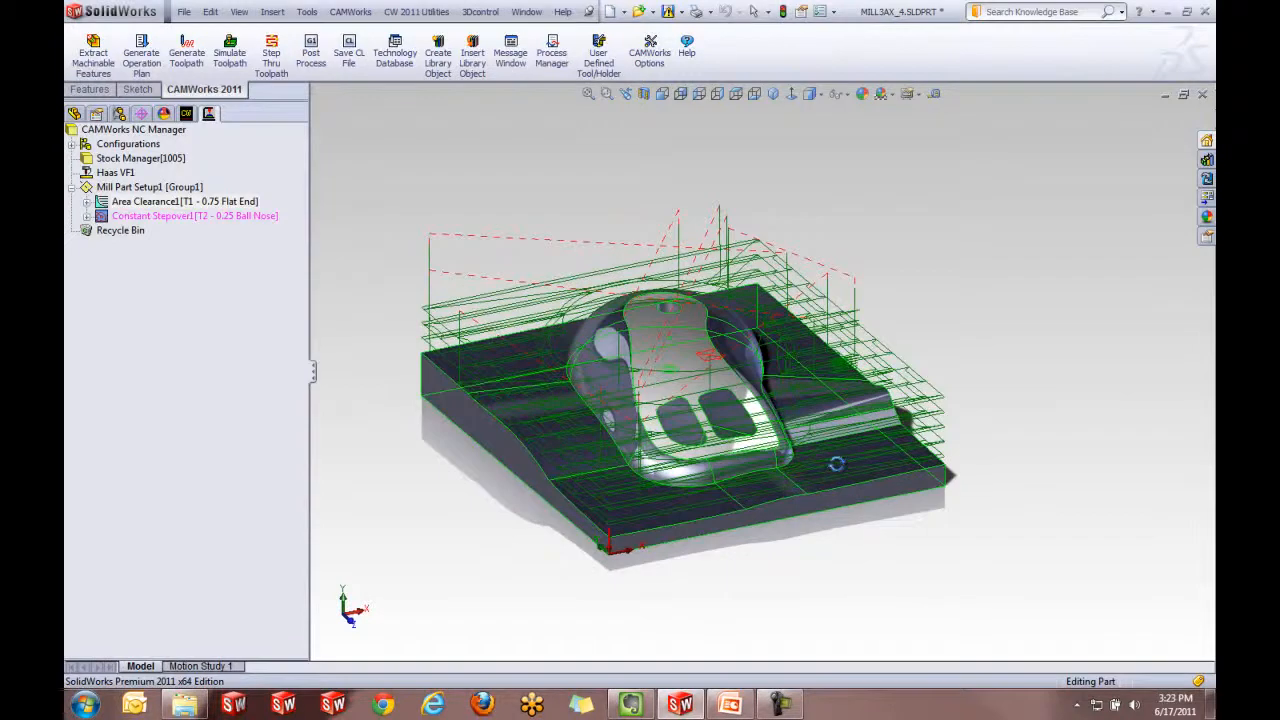
left_click(230, 50)
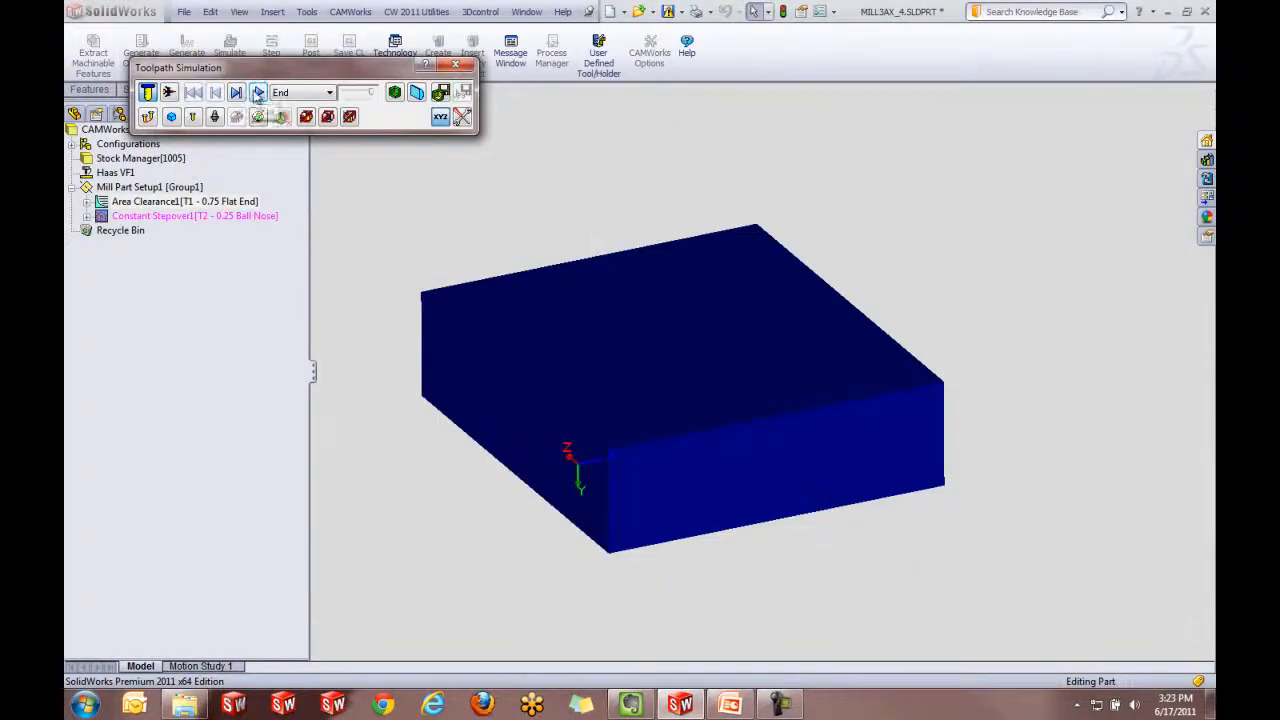
left_click(258, 93)
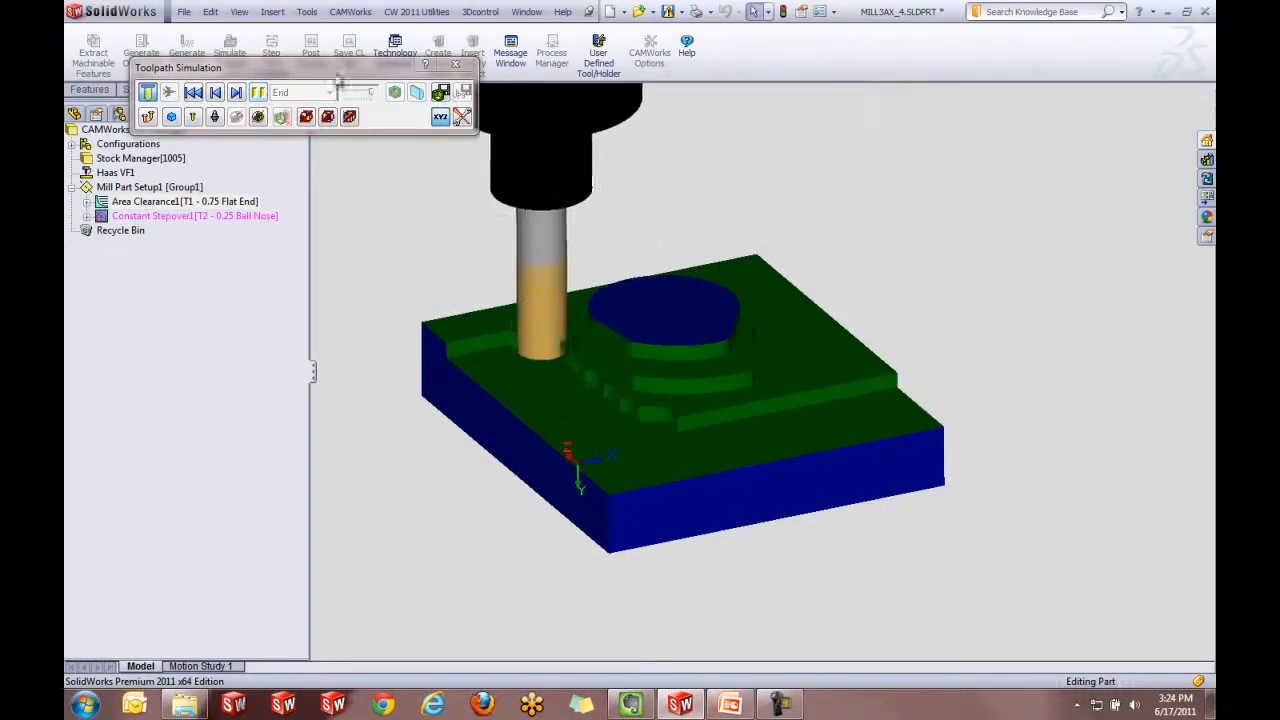
left_click(455, 64)
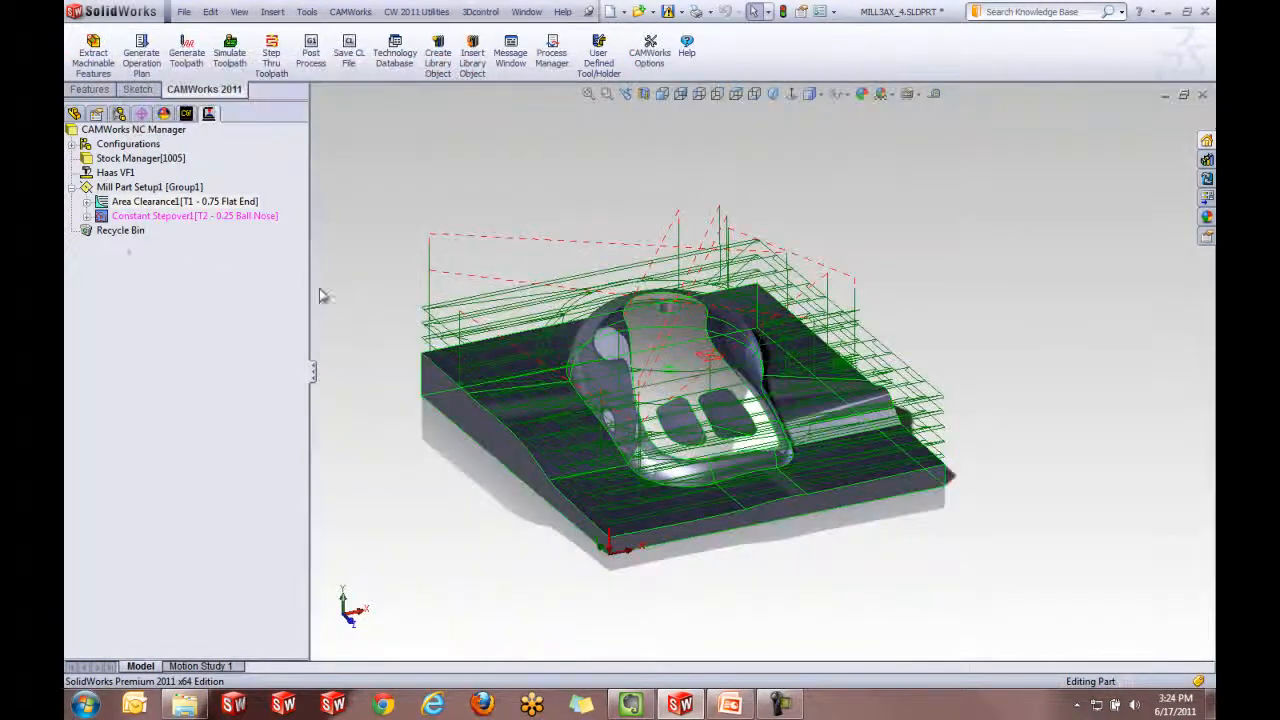
- Generate the toolpath for the Constant Stepover finishing operation and close the process manager
right_click(188, 226)
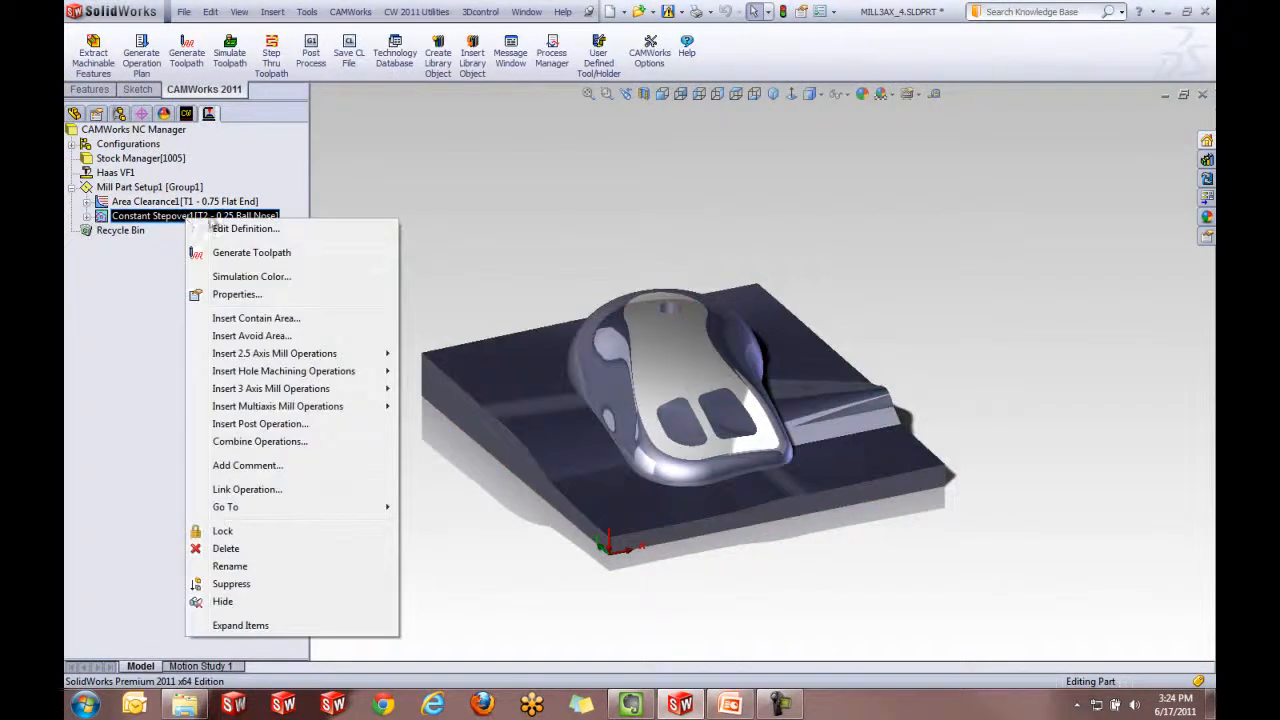
left_click(247, 253)
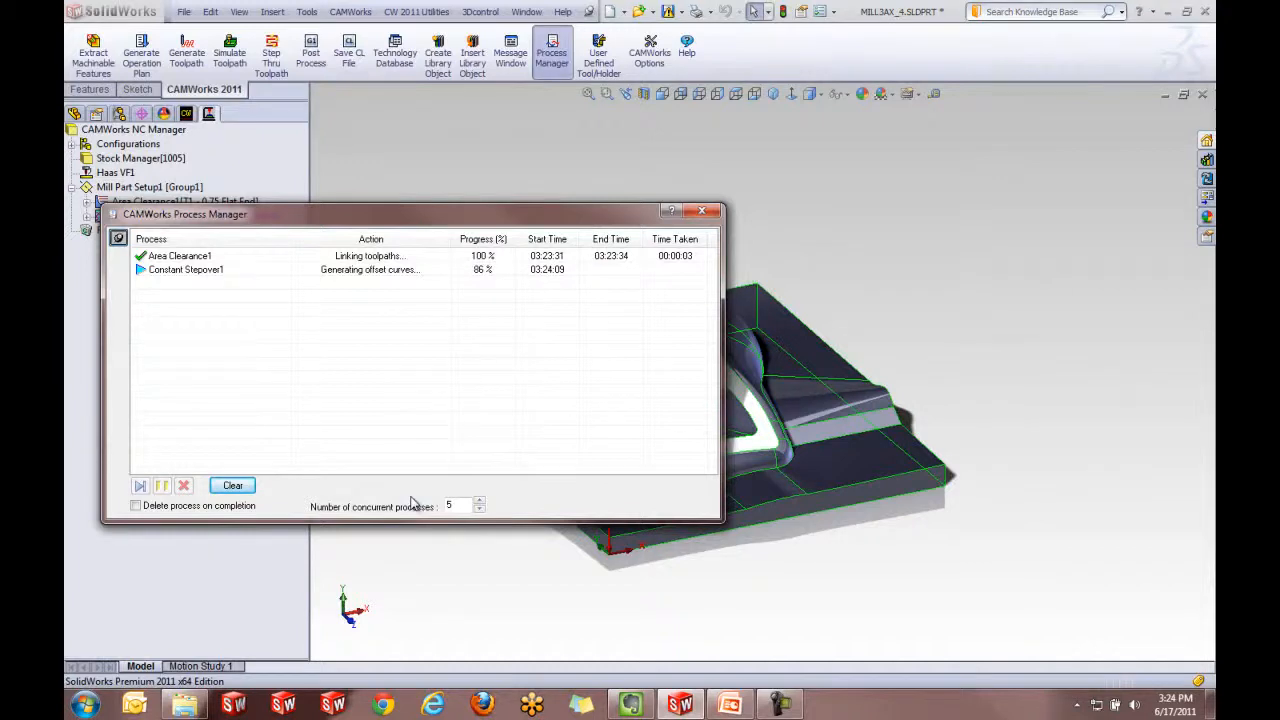
left_click(703, 213)
- Simulate the material removal of the roughing and finishing operations in turbo mode, inspect the machined mouse surface, and exit the simulation
middle_click_drag(843, 534, 830, 594)
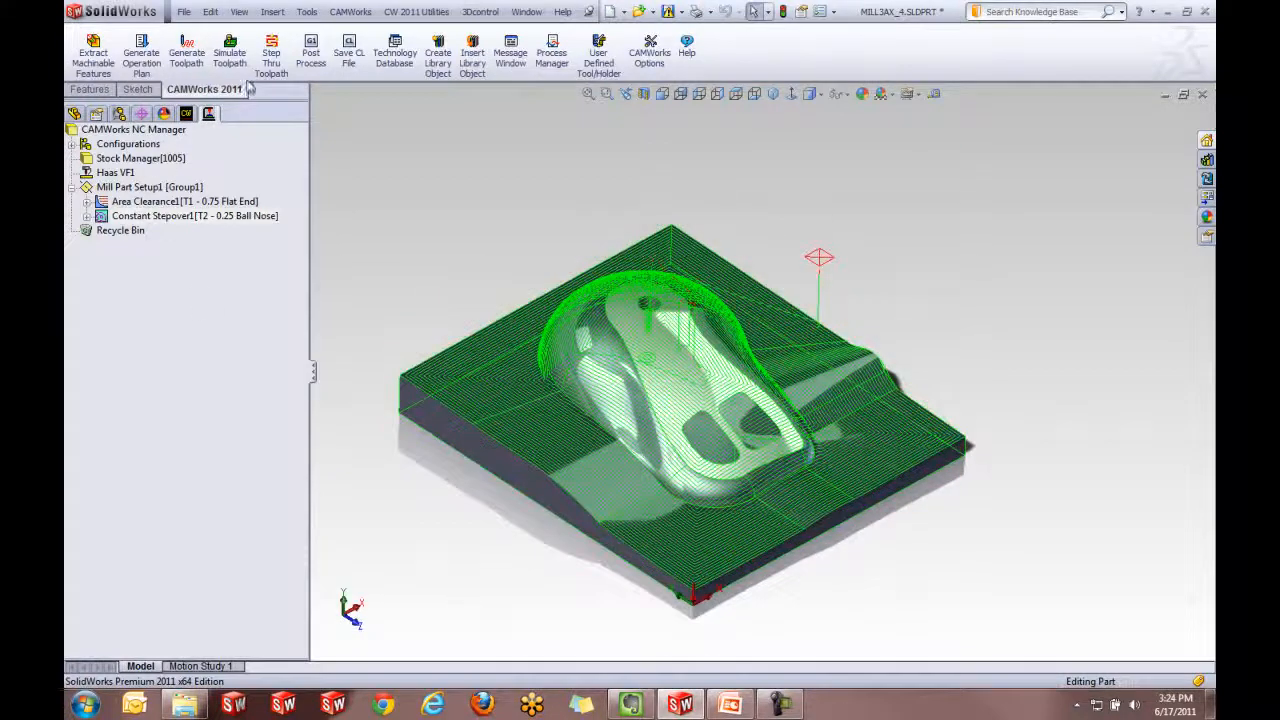
left_click(229, 50)
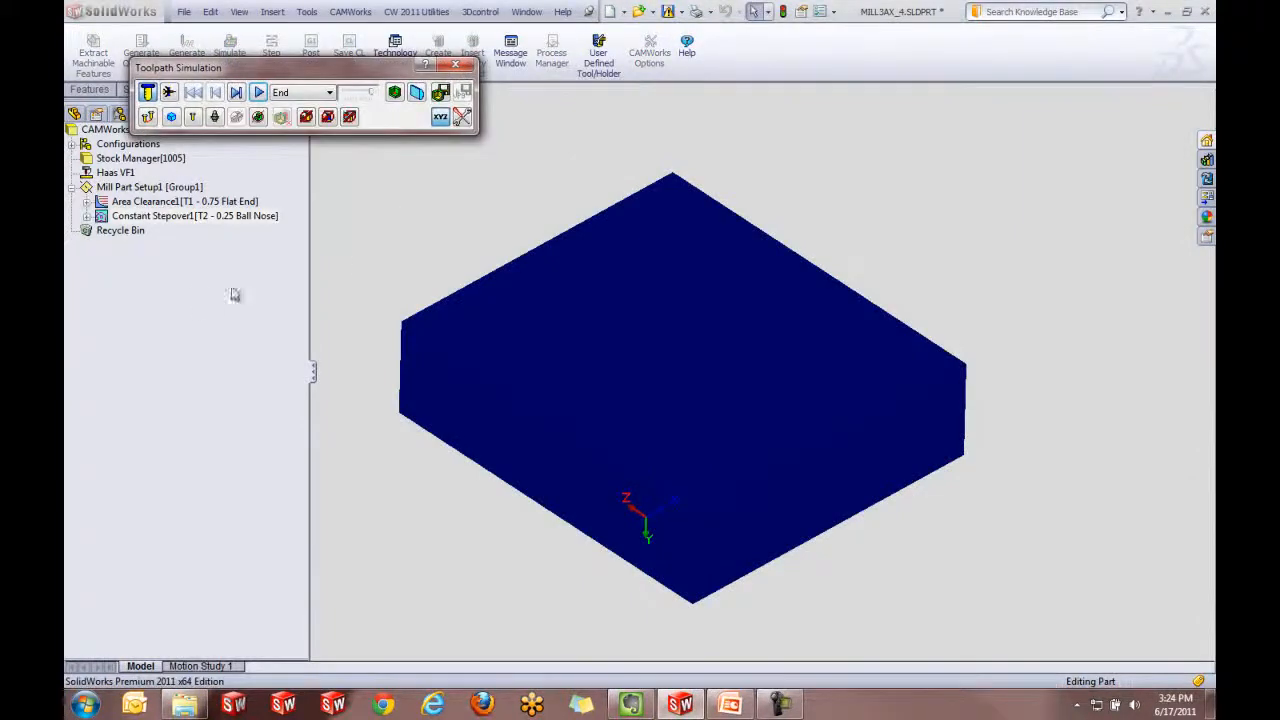
left_click(169, 93)
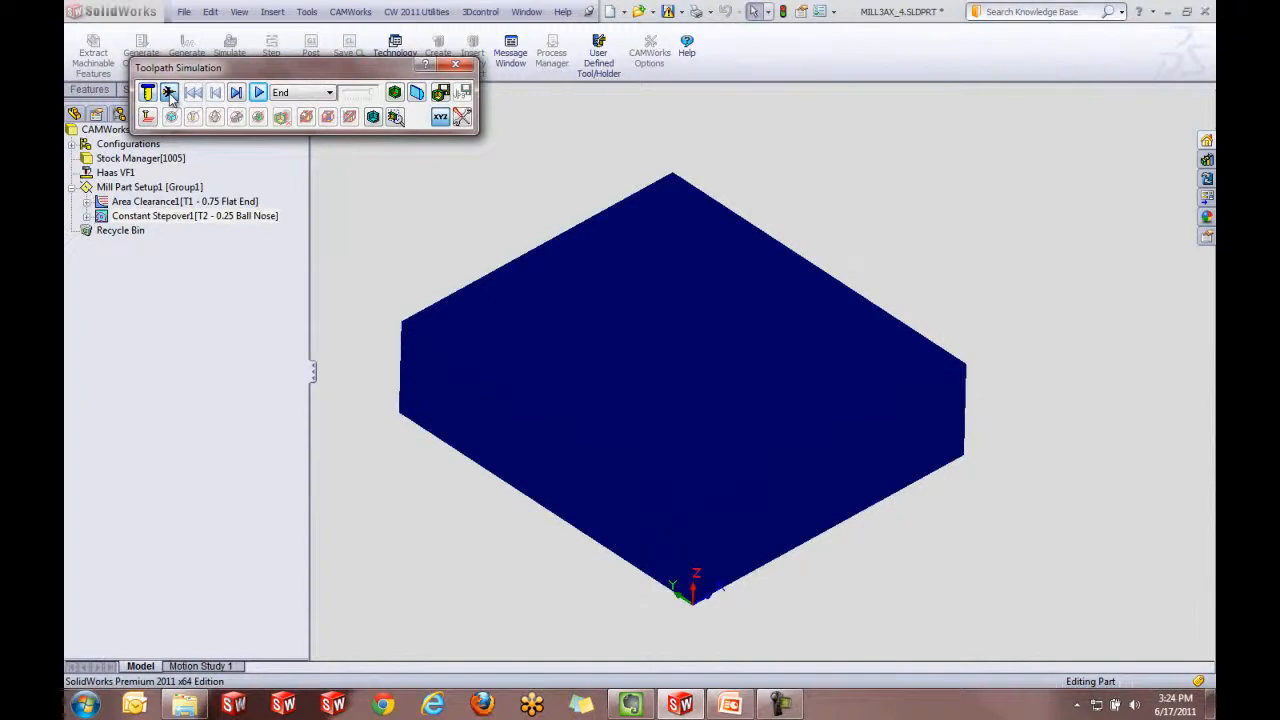
left_click(258, 93)
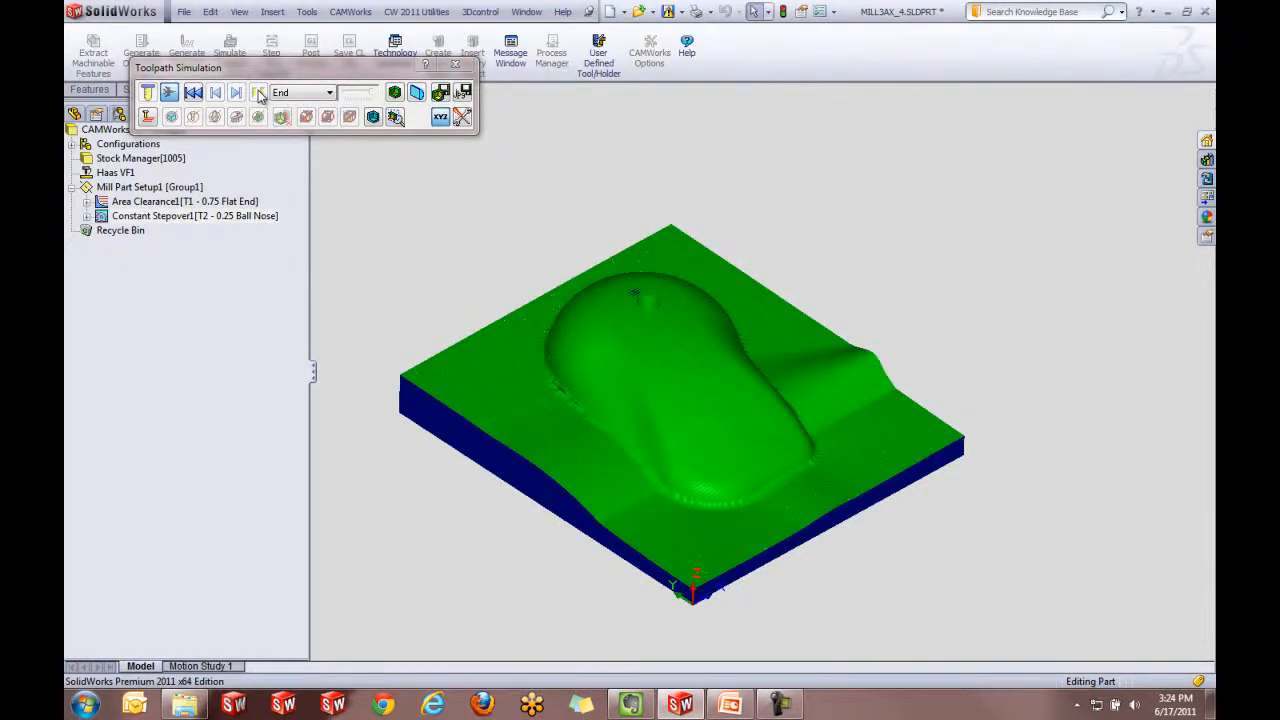
scroll(715, 162, "down", 3)
scroll(715, 162, "up", 2)
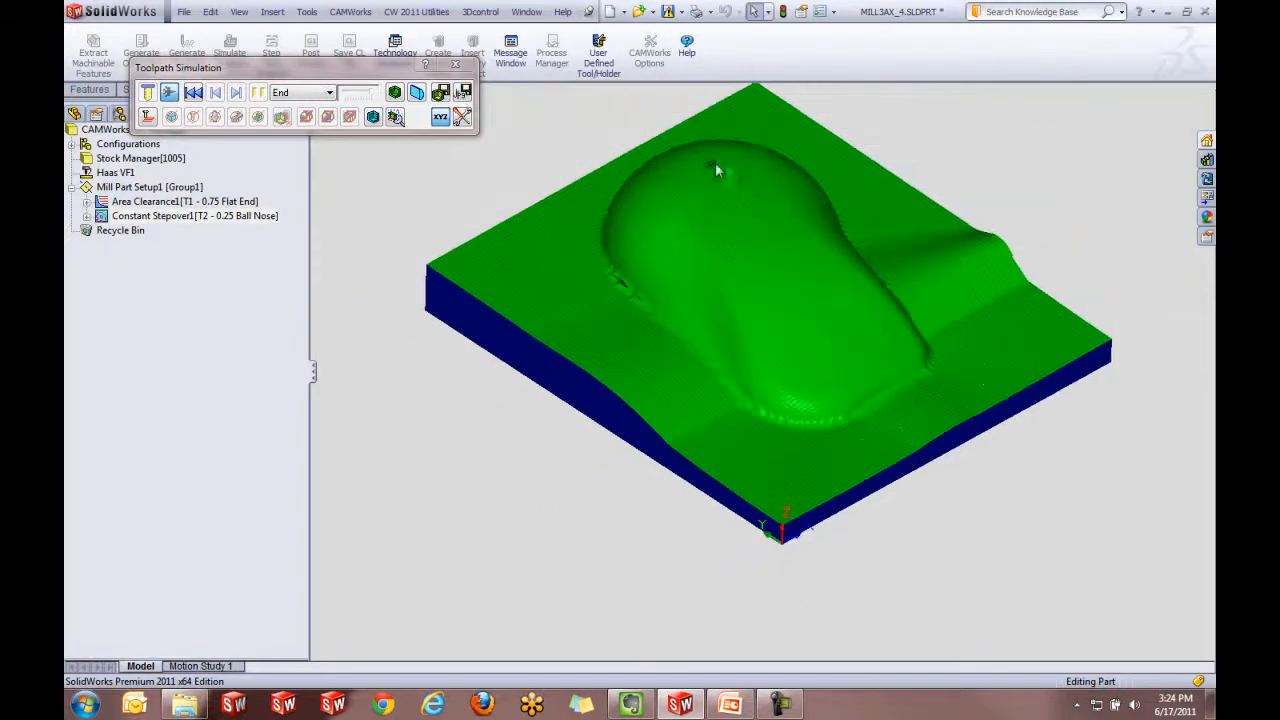
left_click(456, 66)
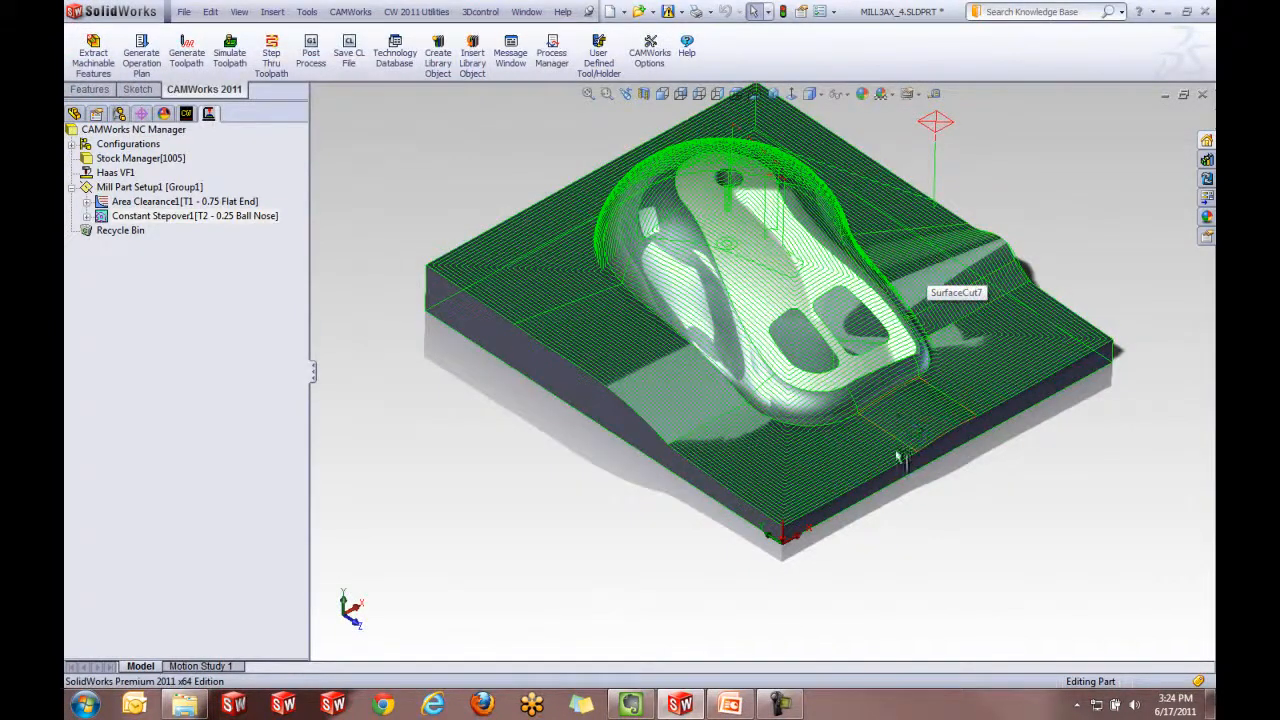
- Review the Constant Stepover operation's tool, stepover, links and entry/retract parameters, close its definition, and return to the SolidWorks part
right_click(249, 217)
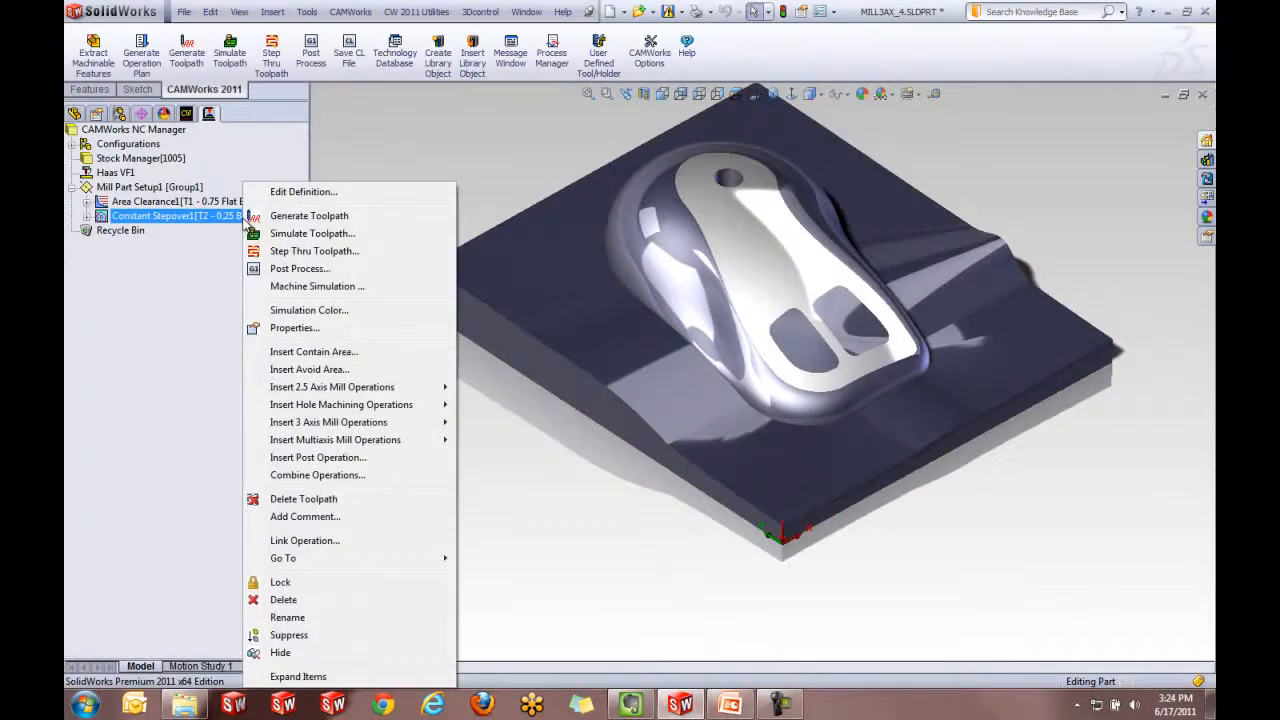
left_click(306, 197)
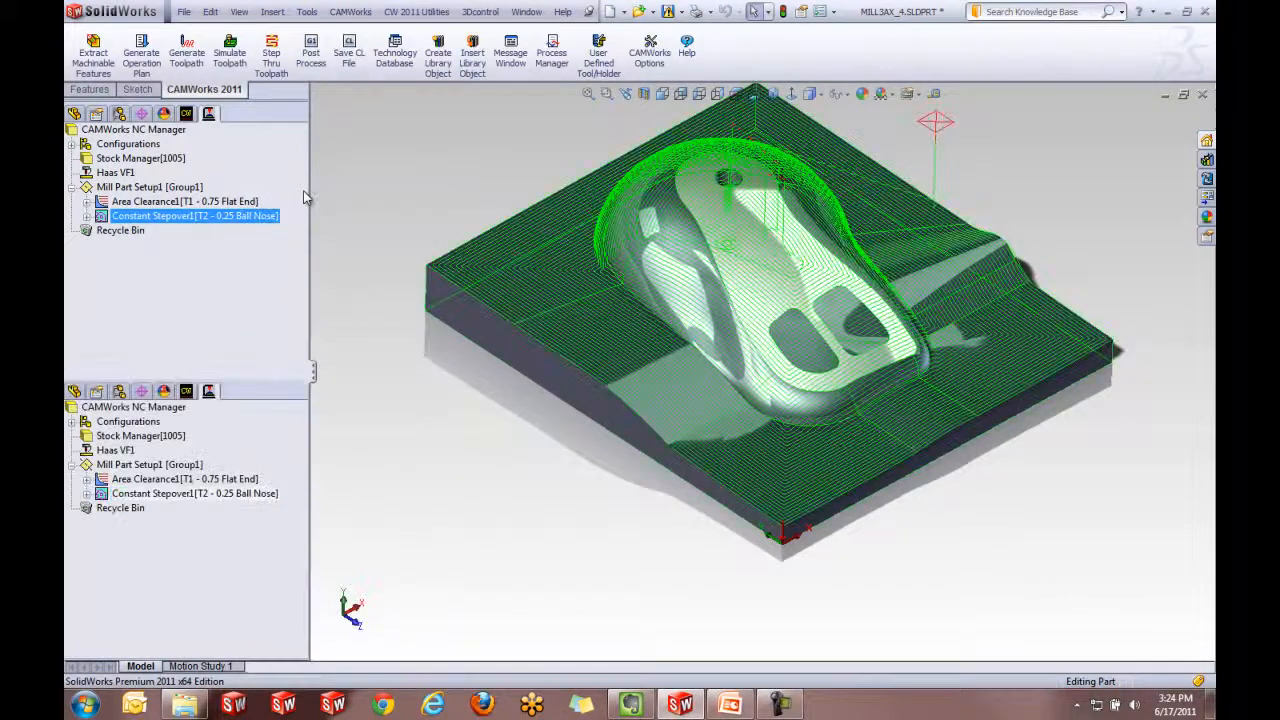
left_click(112, 60)
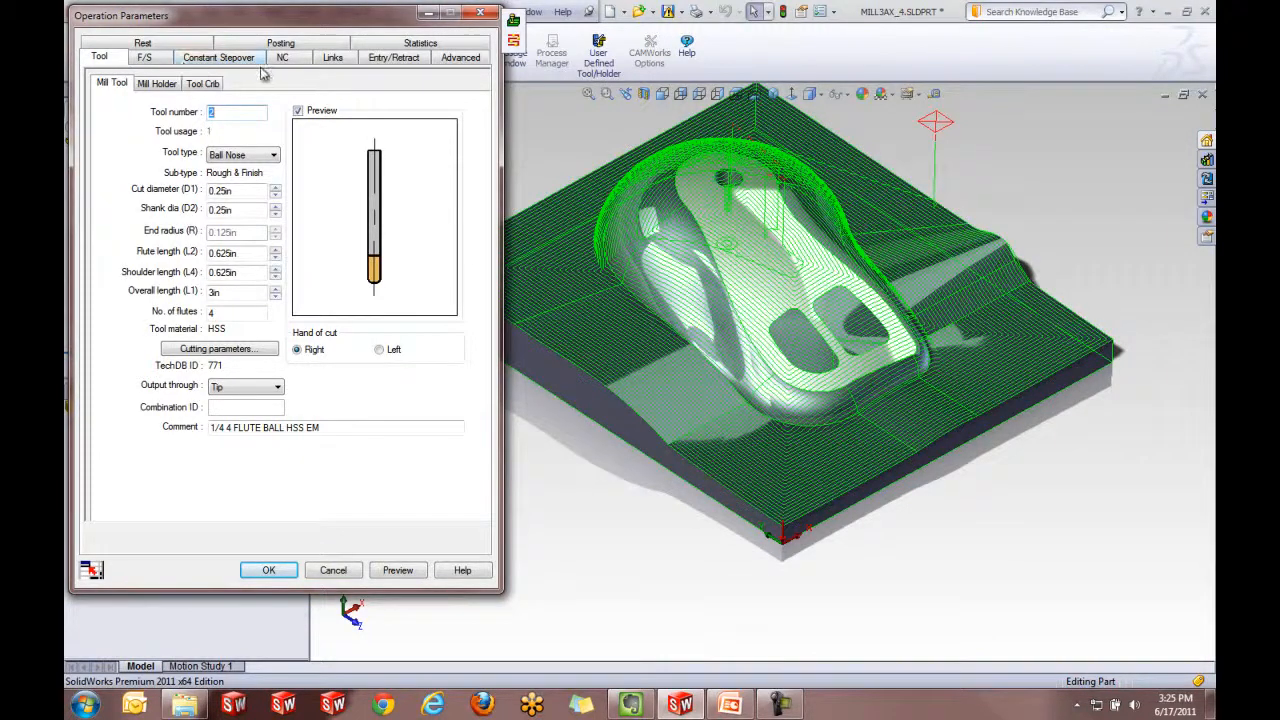
left_click(212, 60)
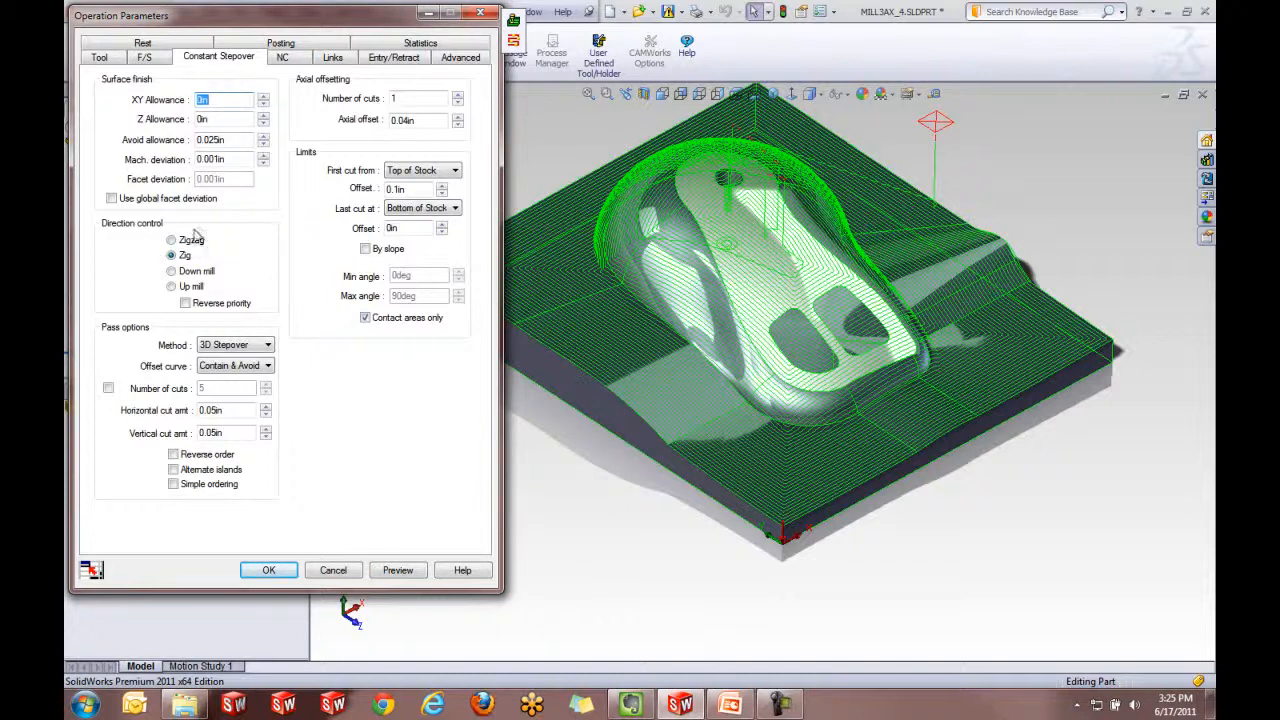
left_click(297, 57)
left_click(337, 57)
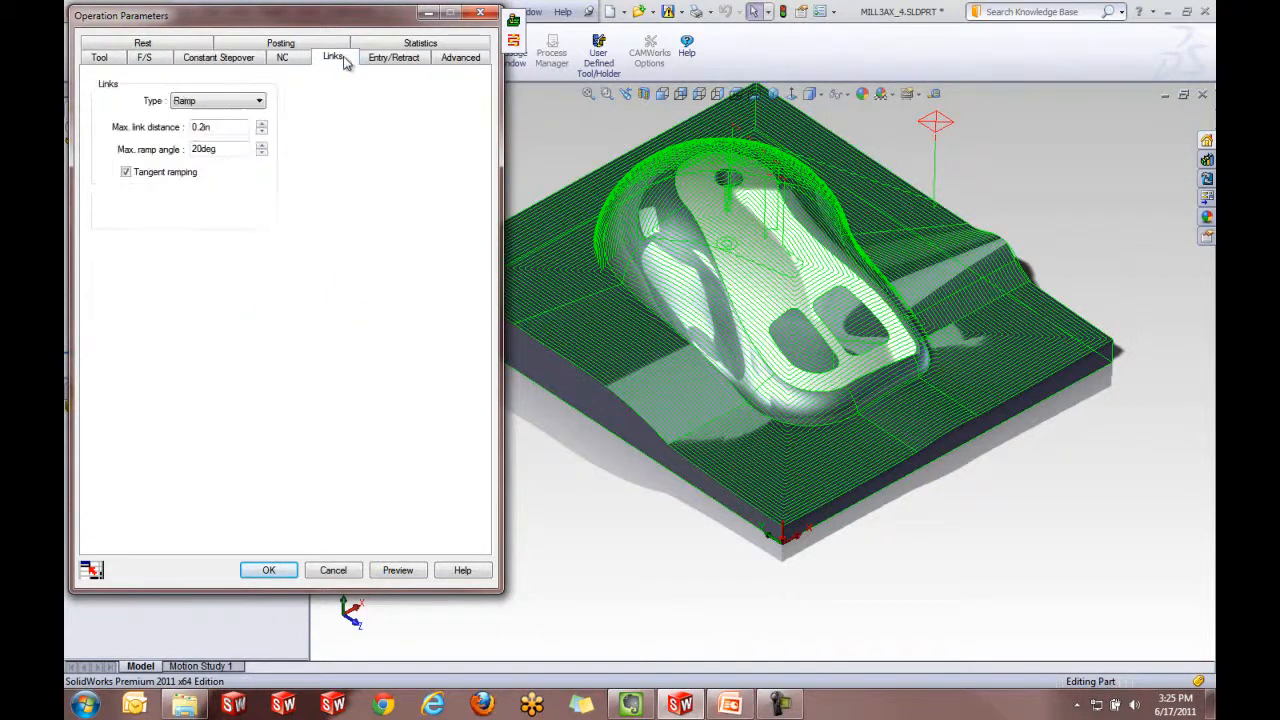
left_click(377, 58)
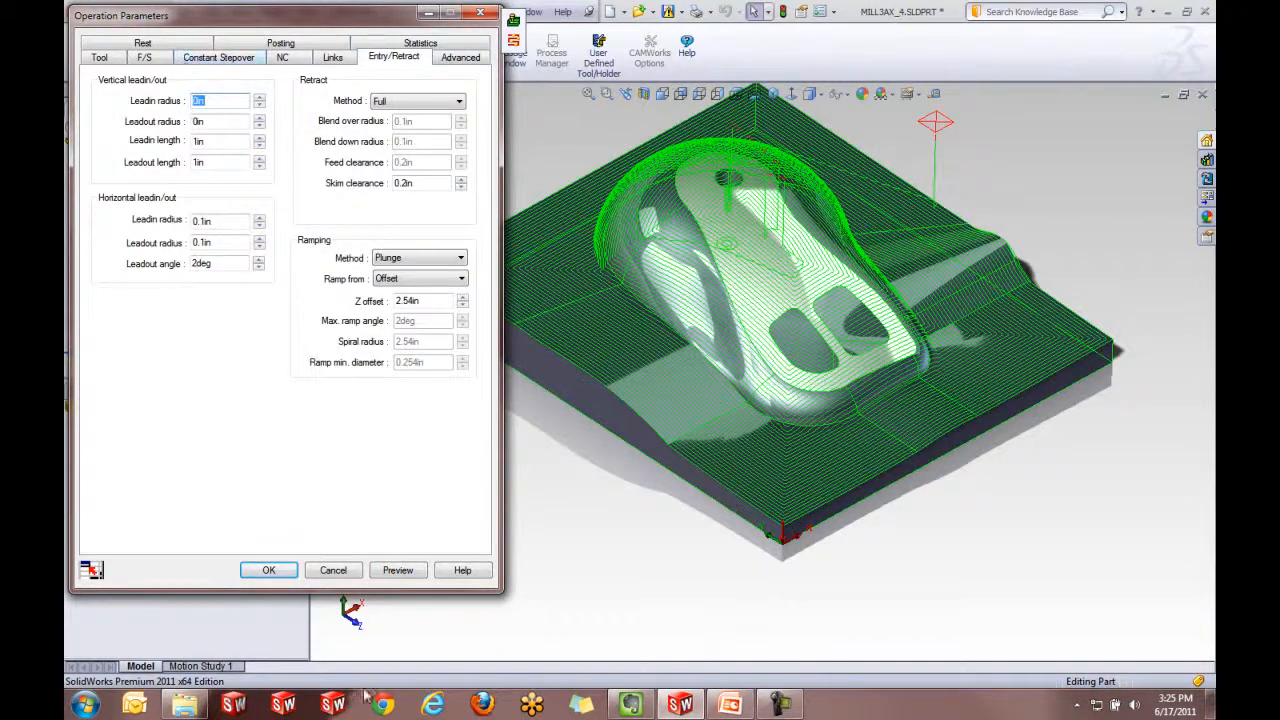
left_click(265, 575)
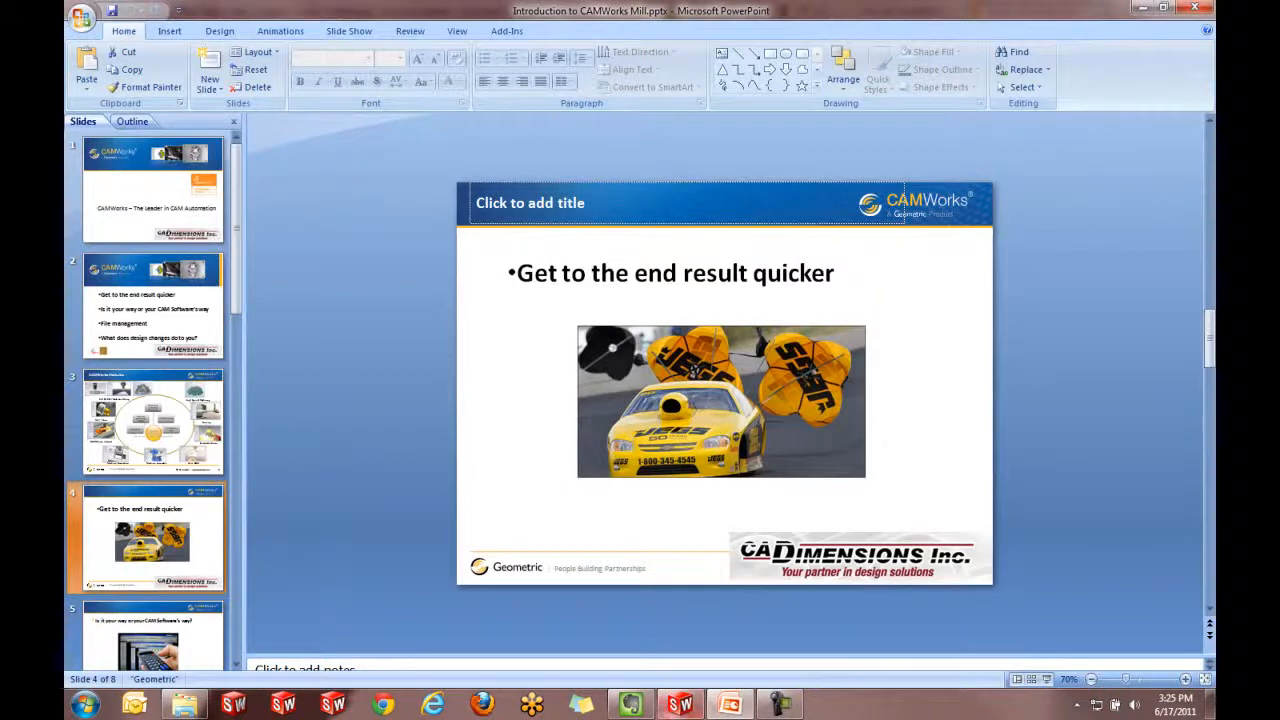
left_click(670, 709)
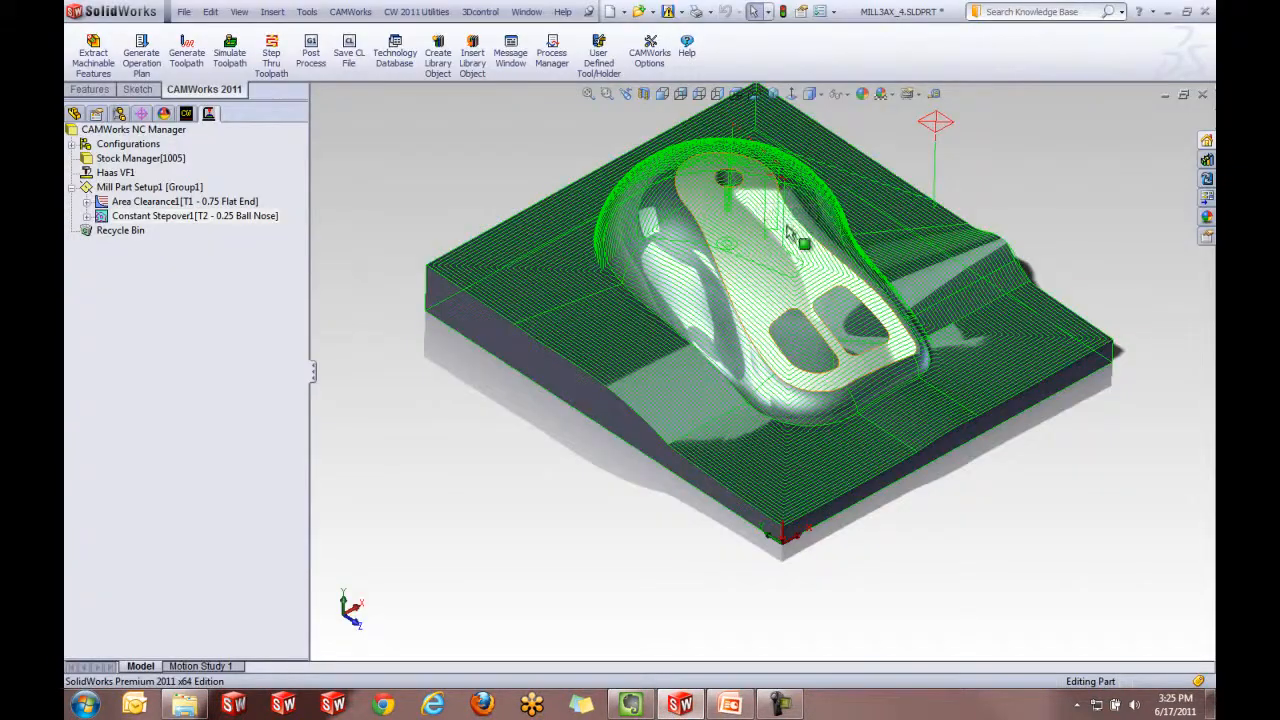
scroll(841, 229, "up", 1)
scroll(841, 229, "down", 2)
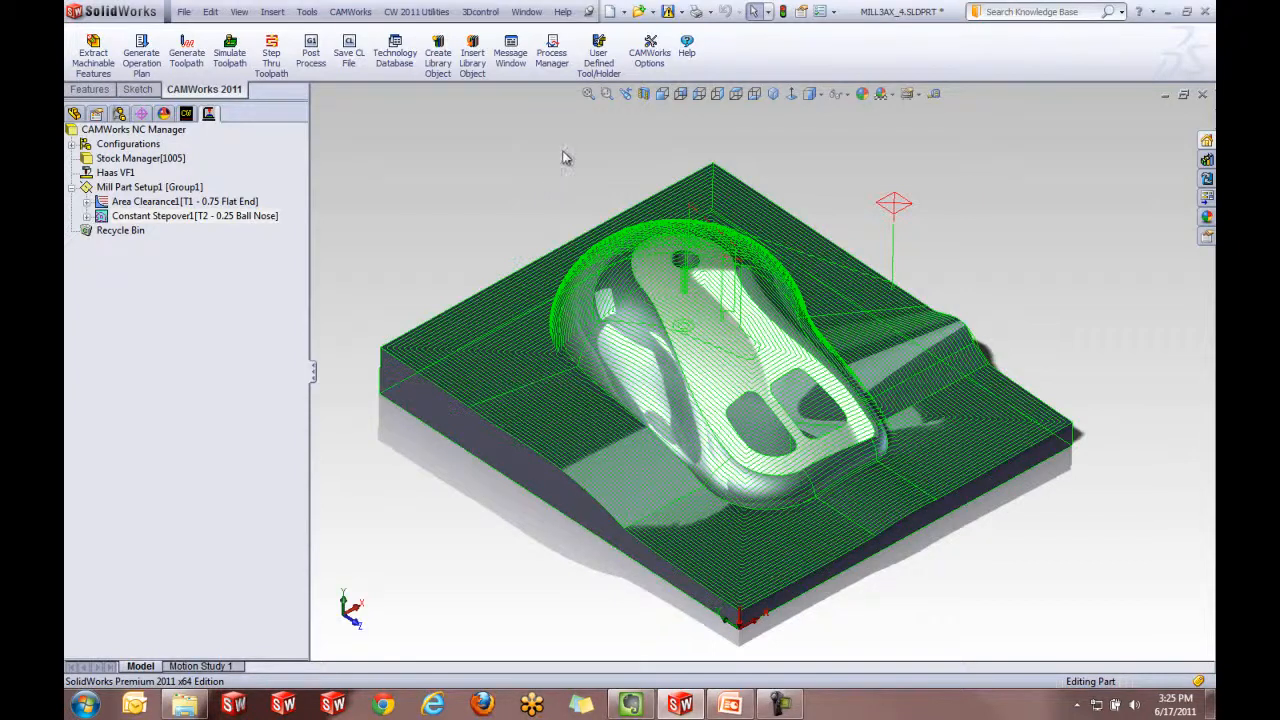
key("z")
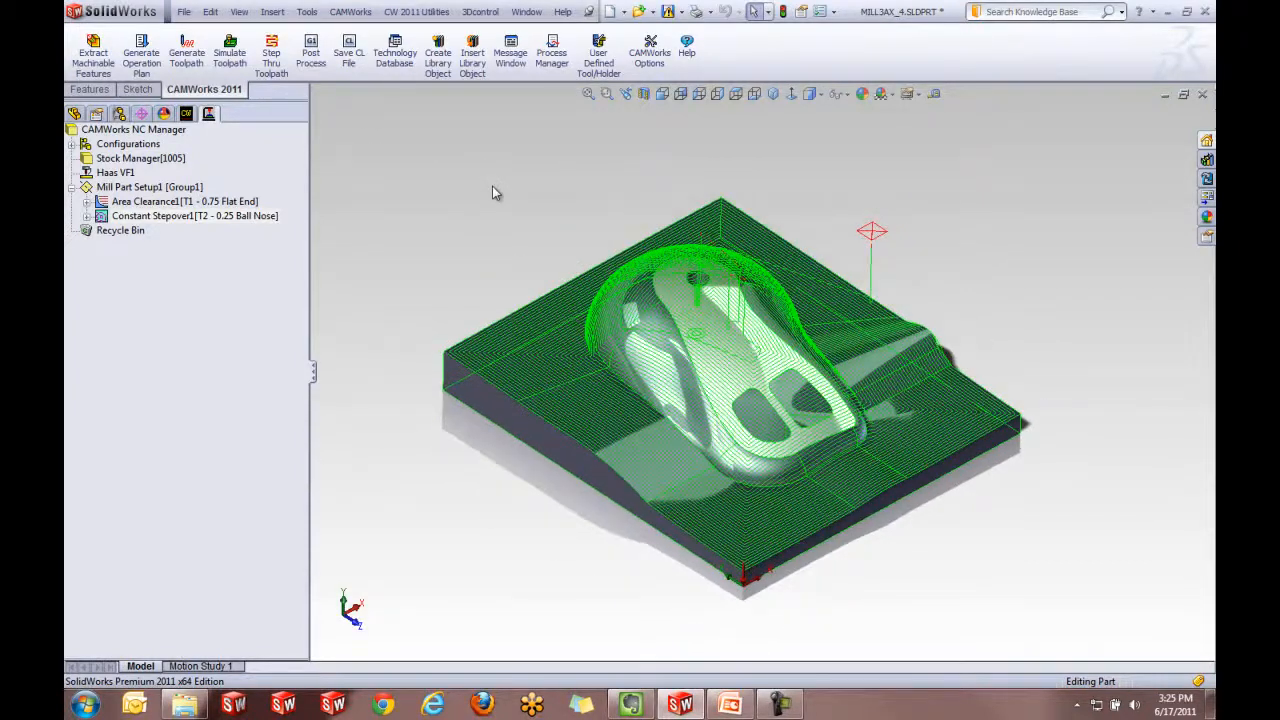
- Sketch two corner rectangles on Plane4, viewed face-on, one overlapping each of two opposite side edges of the block
left_click(74, 114)
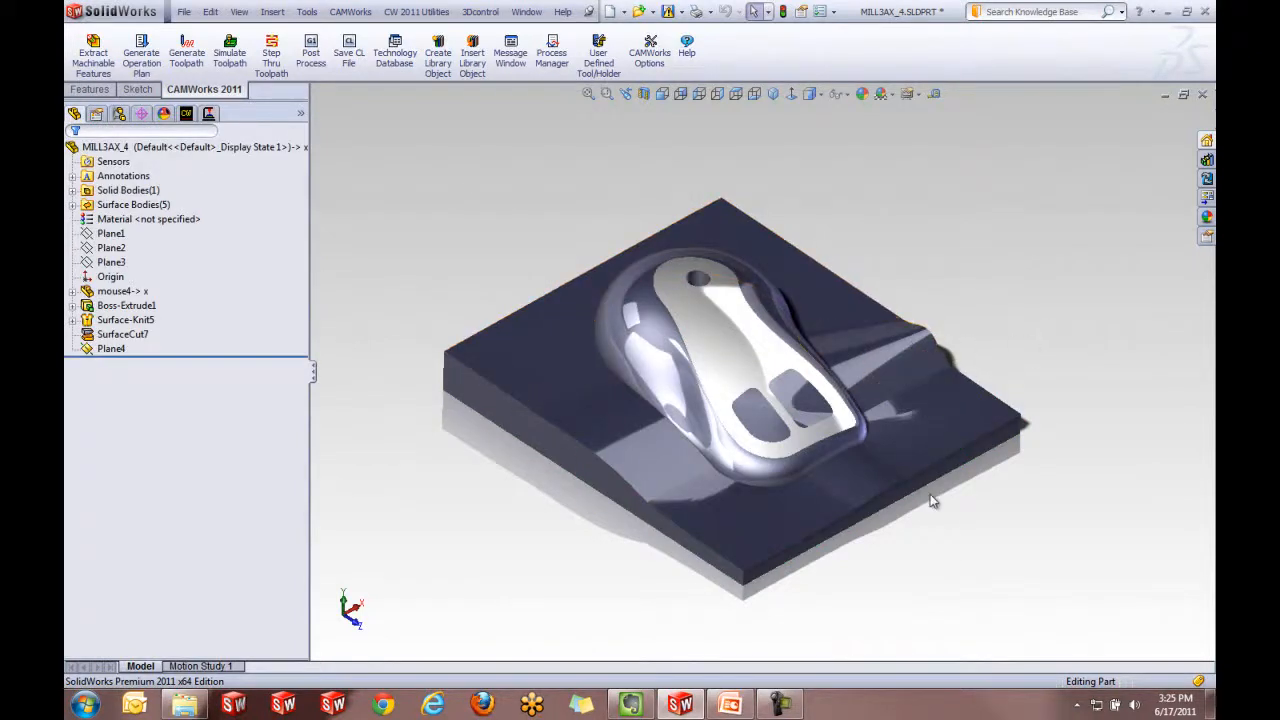
middle_click_drag(737, 529, 713, 519)
key("Escape")
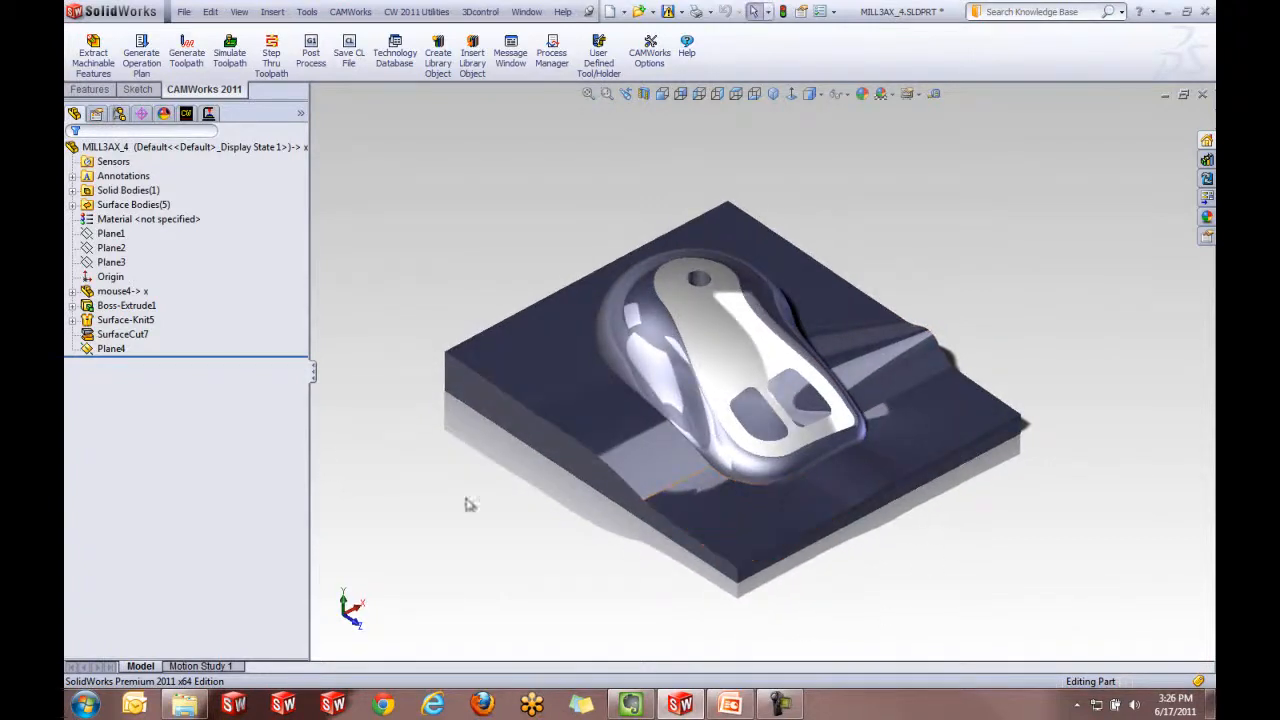
left_click(111, 348)
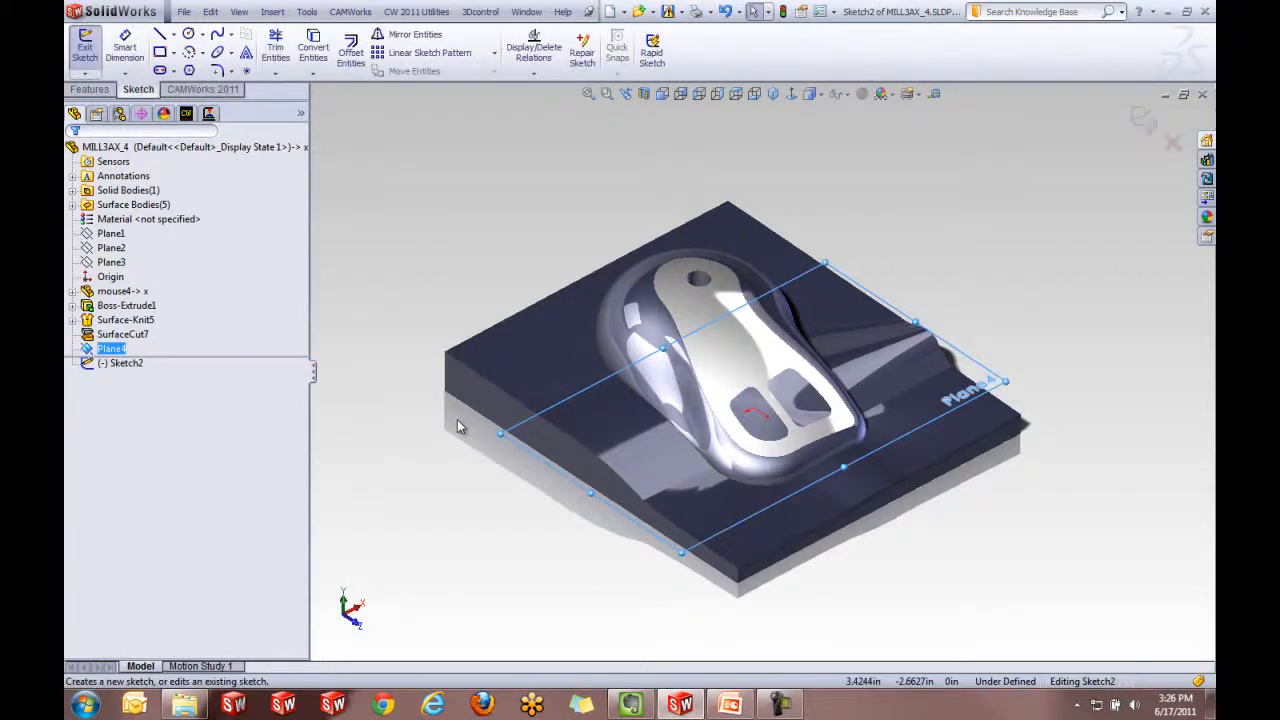
left_click(791, 93)
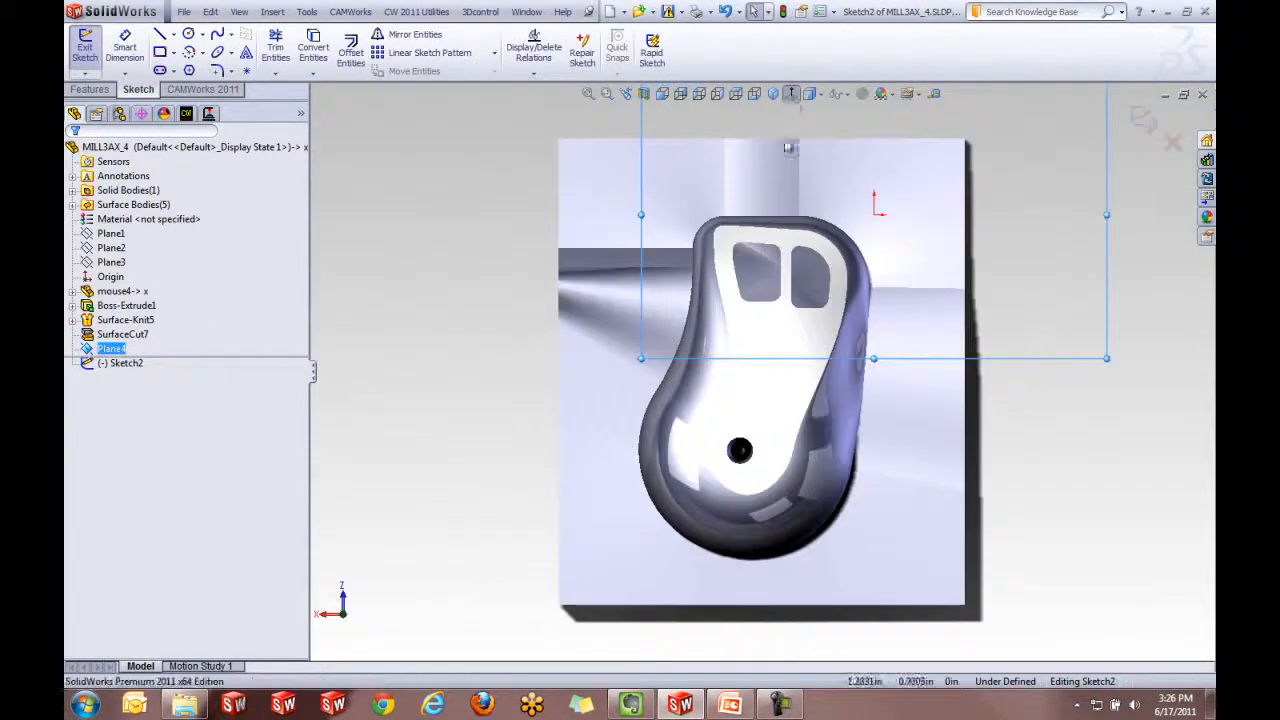
left_click(159, 52)
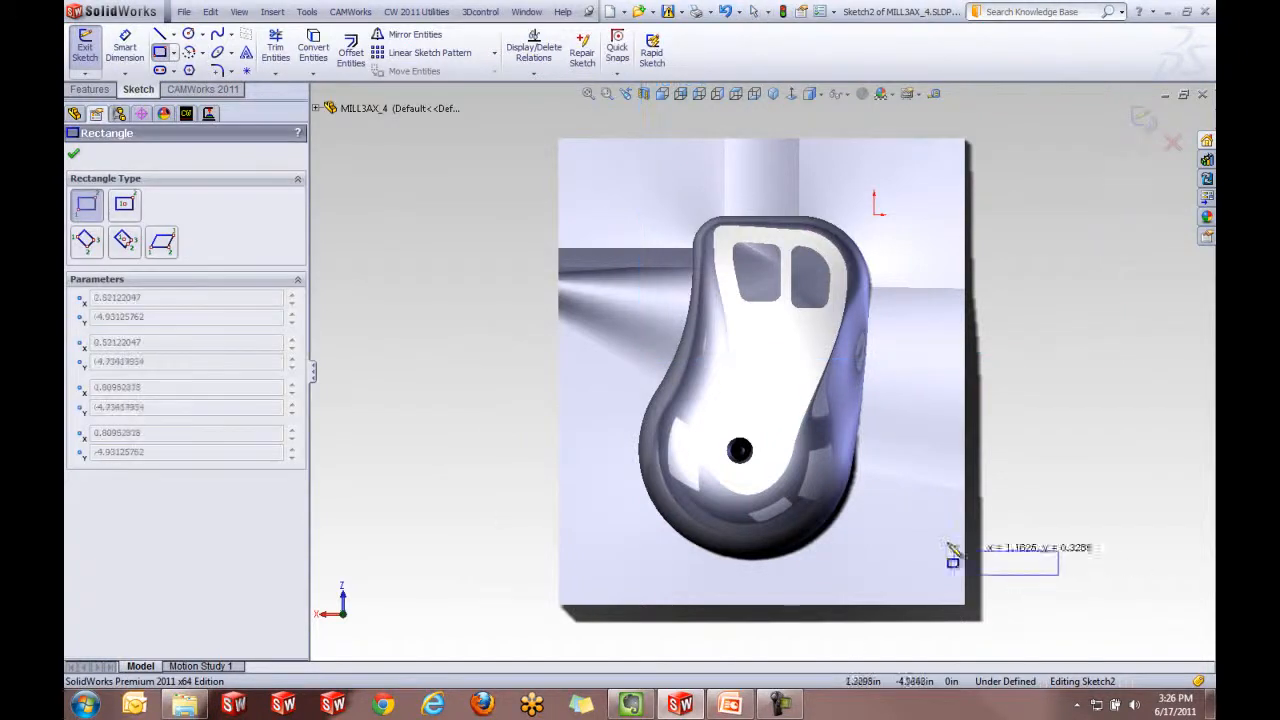
left_click(885, 515)
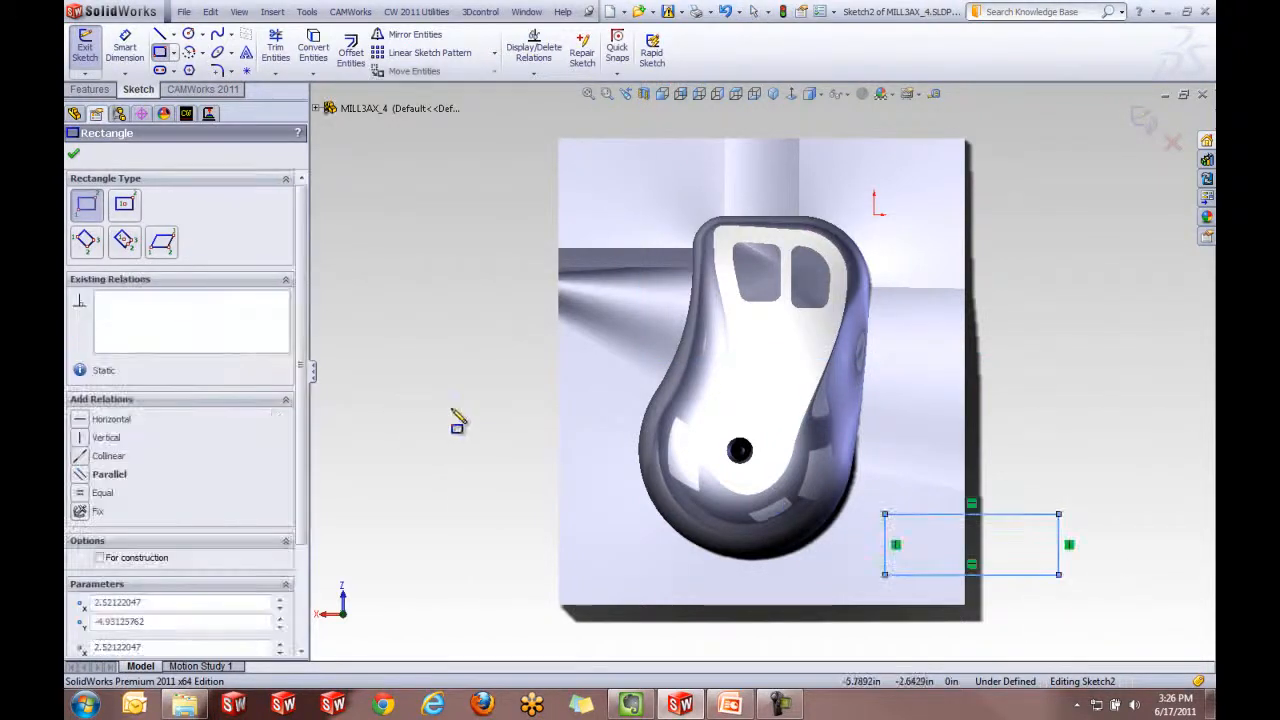
left_click(464, 422)
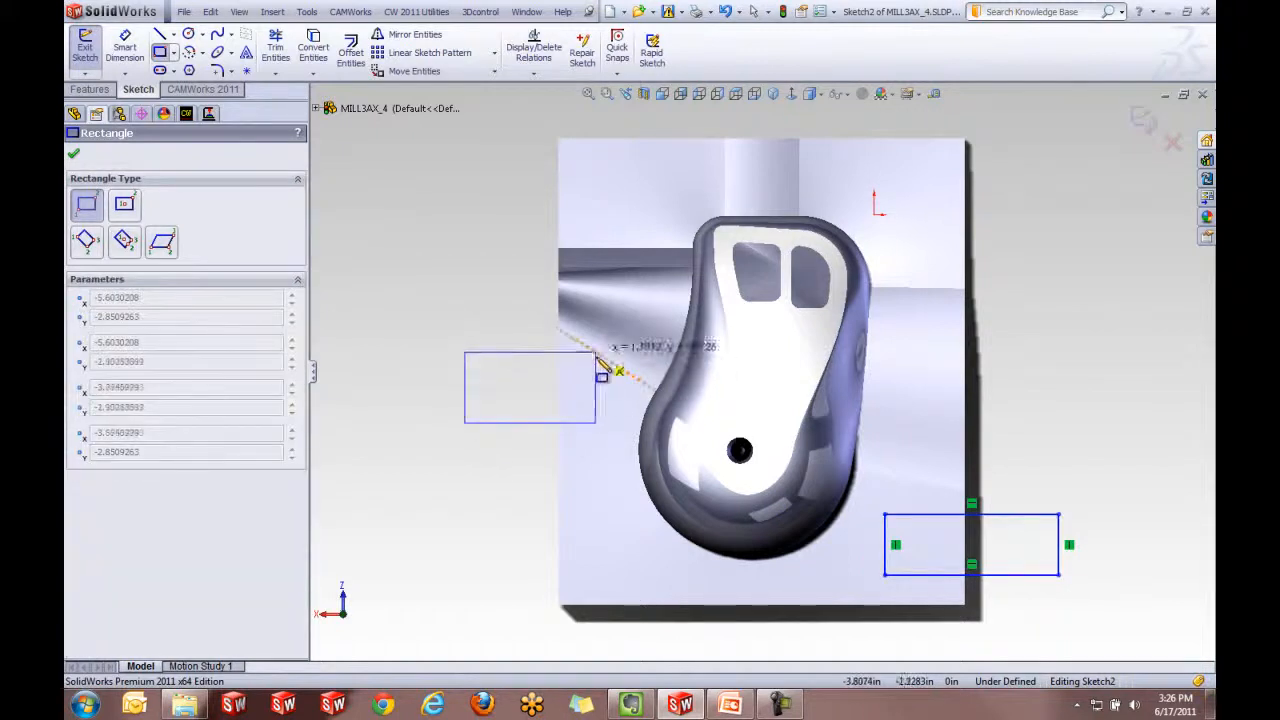
left_click(595, 370)
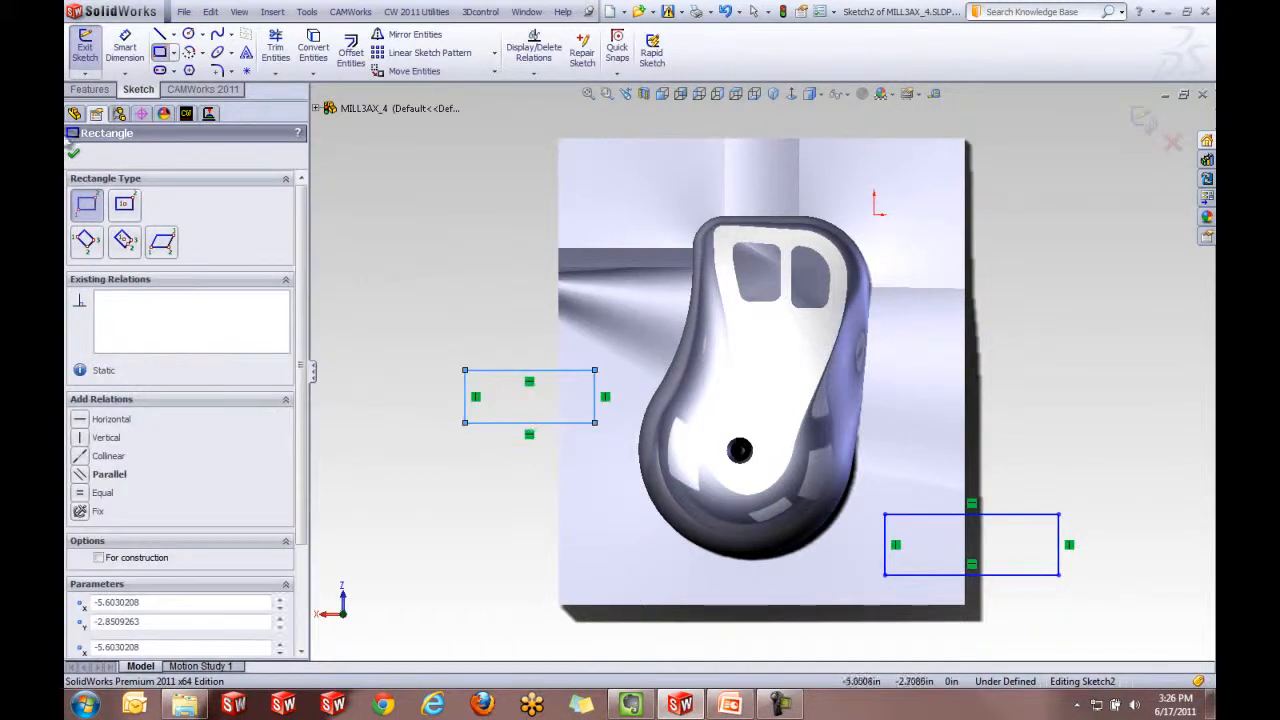
left_click(73, 152)
- Rename the new rectangle sketch as Toe Clamp
left_click(122, 363)
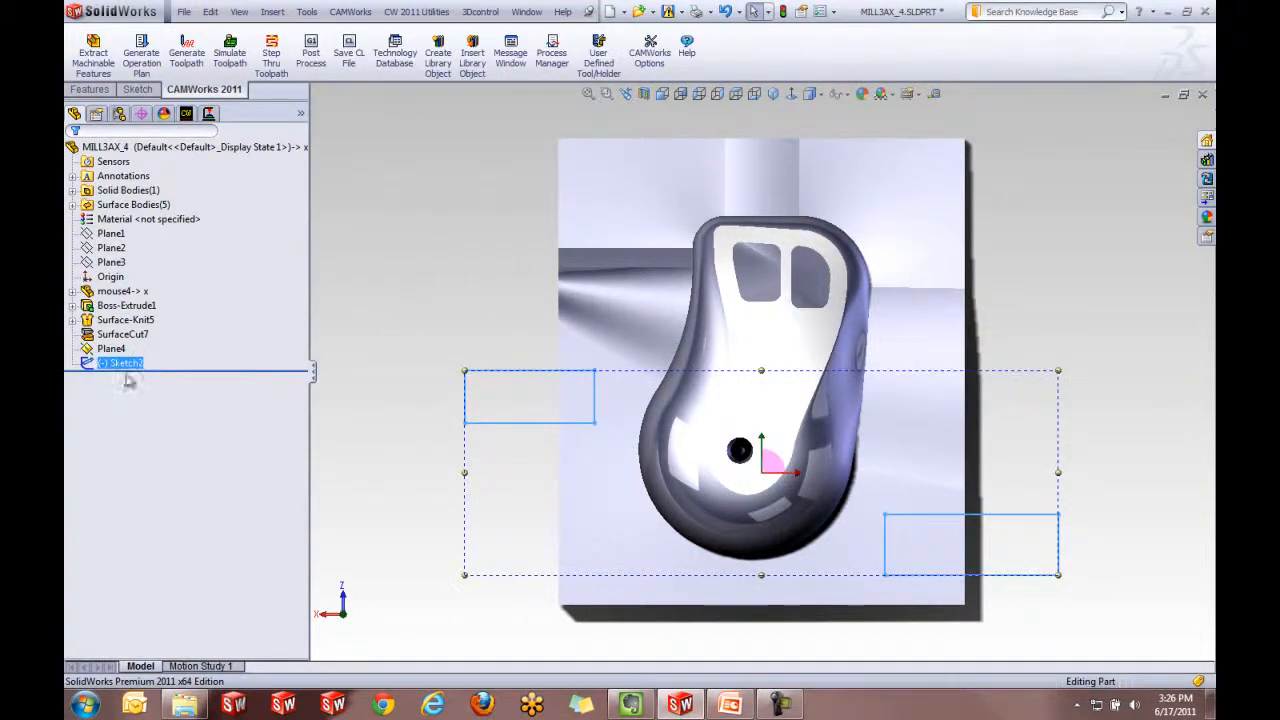
left_click(120, 362)
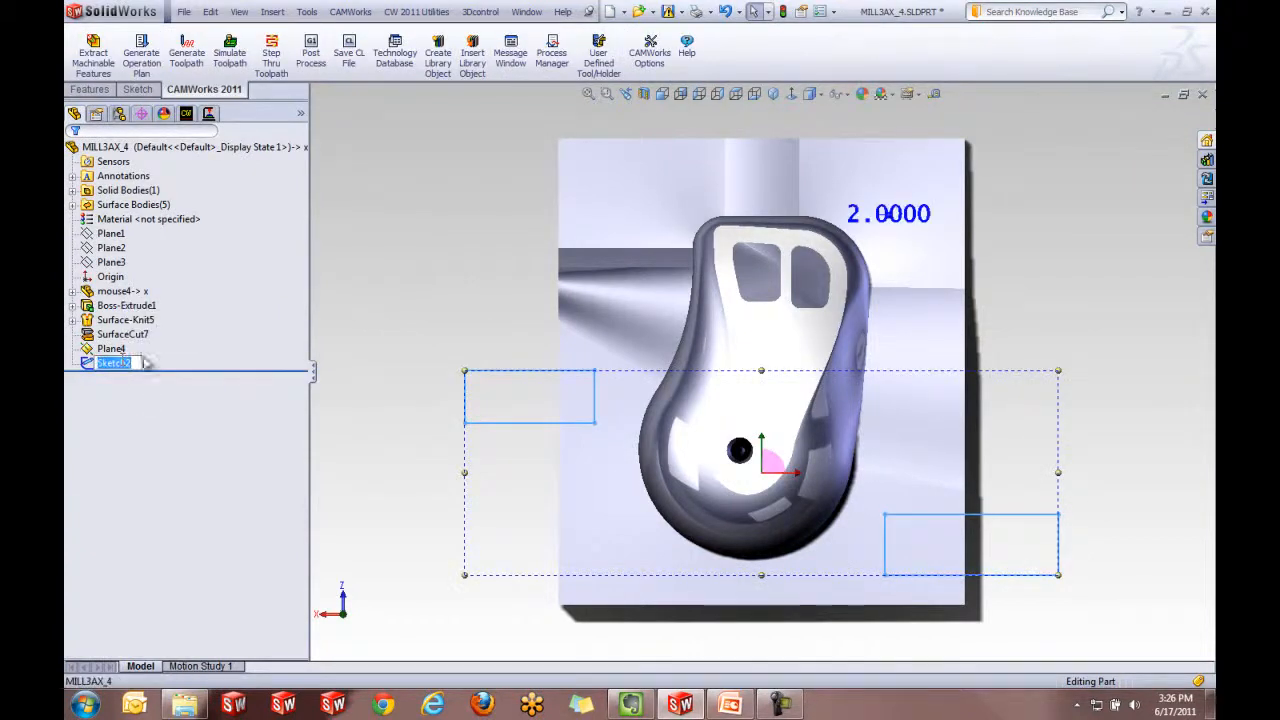
type("Toe ")
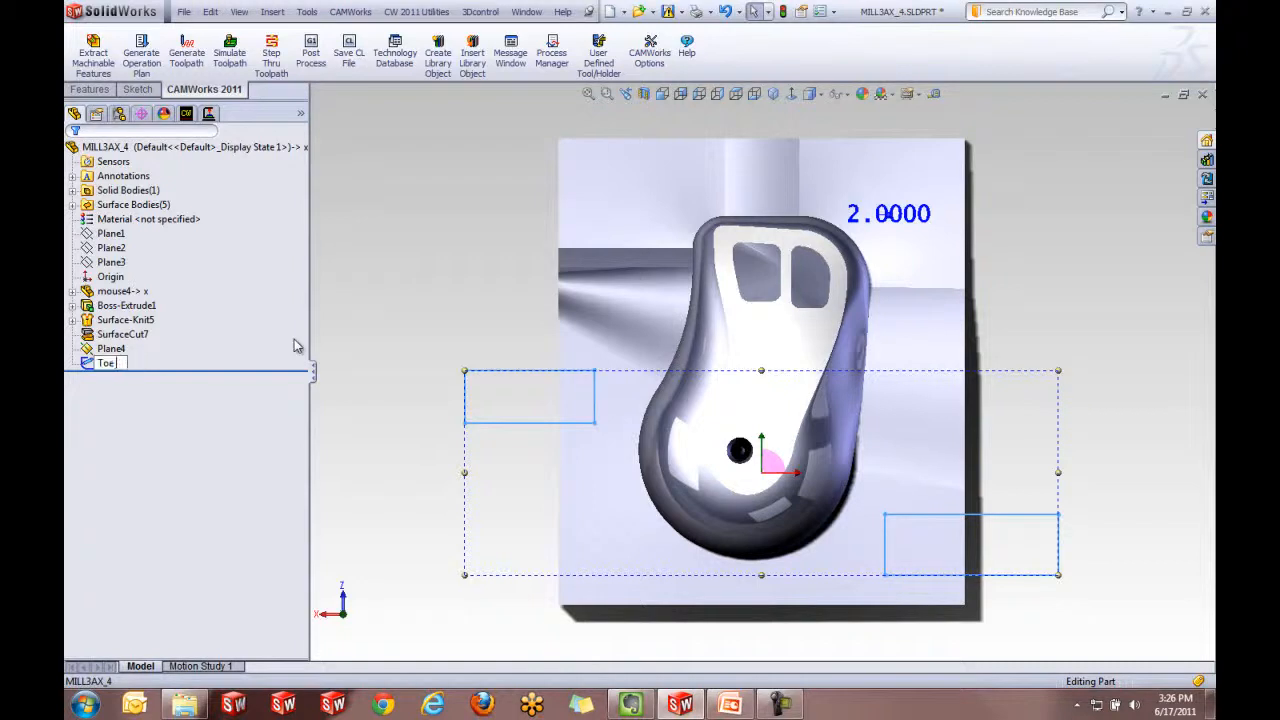
type("Clamp")
left_click(350, 338)
- Insert an avoid area into the Constant Stepover operation from the Toe Clamp sketch, with the Multiple shape option
middle_click_drag(484, 506, 466, 394)
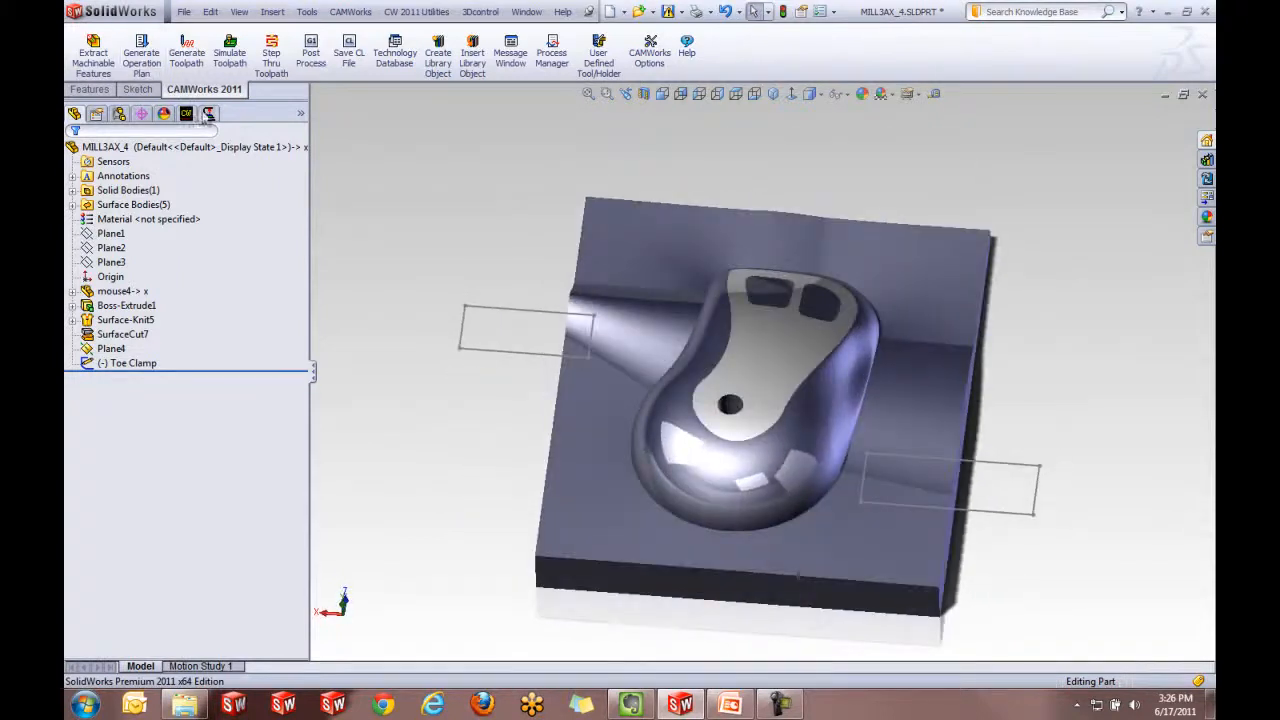
left_click(208, 113)
middle_click_drag(600, 513, 505, 375)
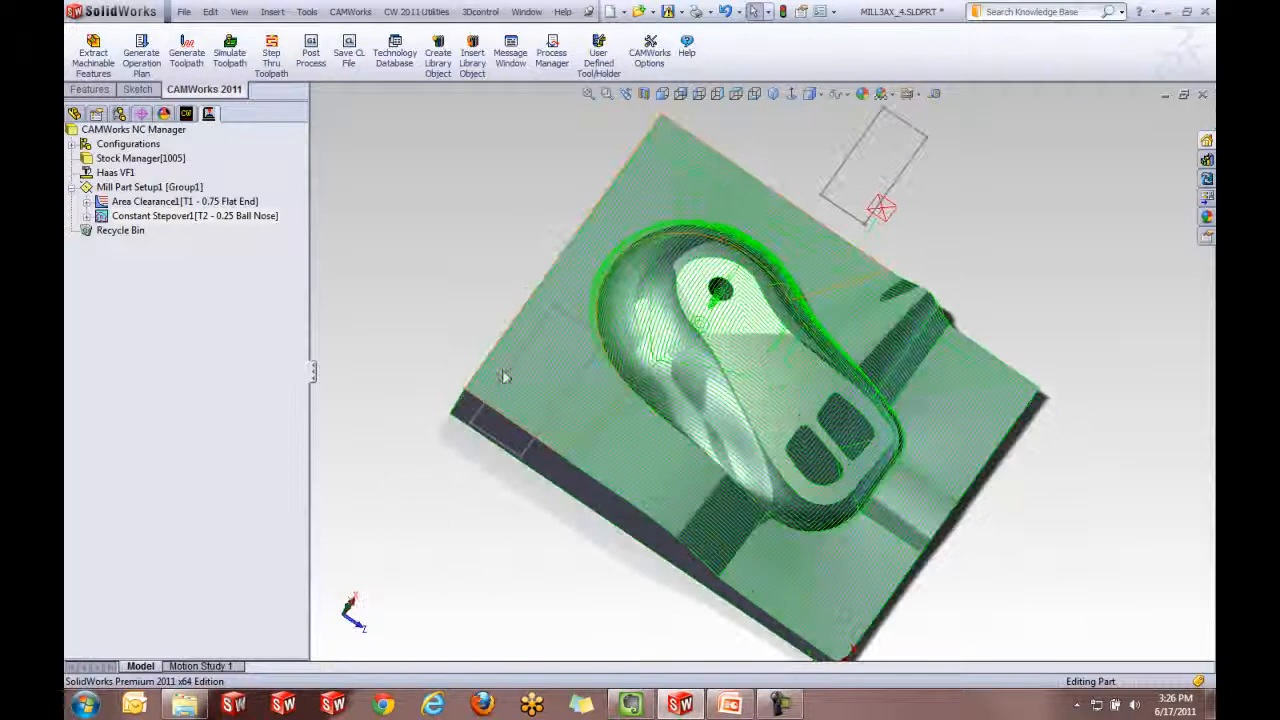
left_click(791, 94)
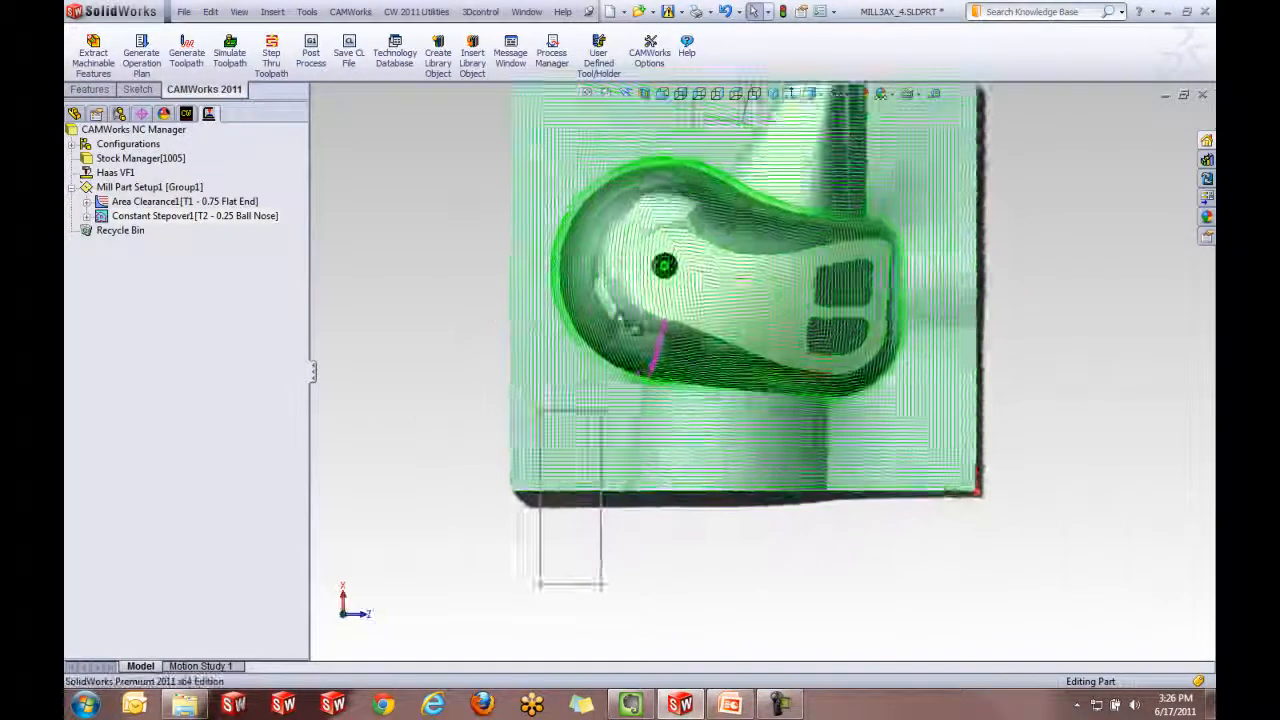
right_click(198, 222)
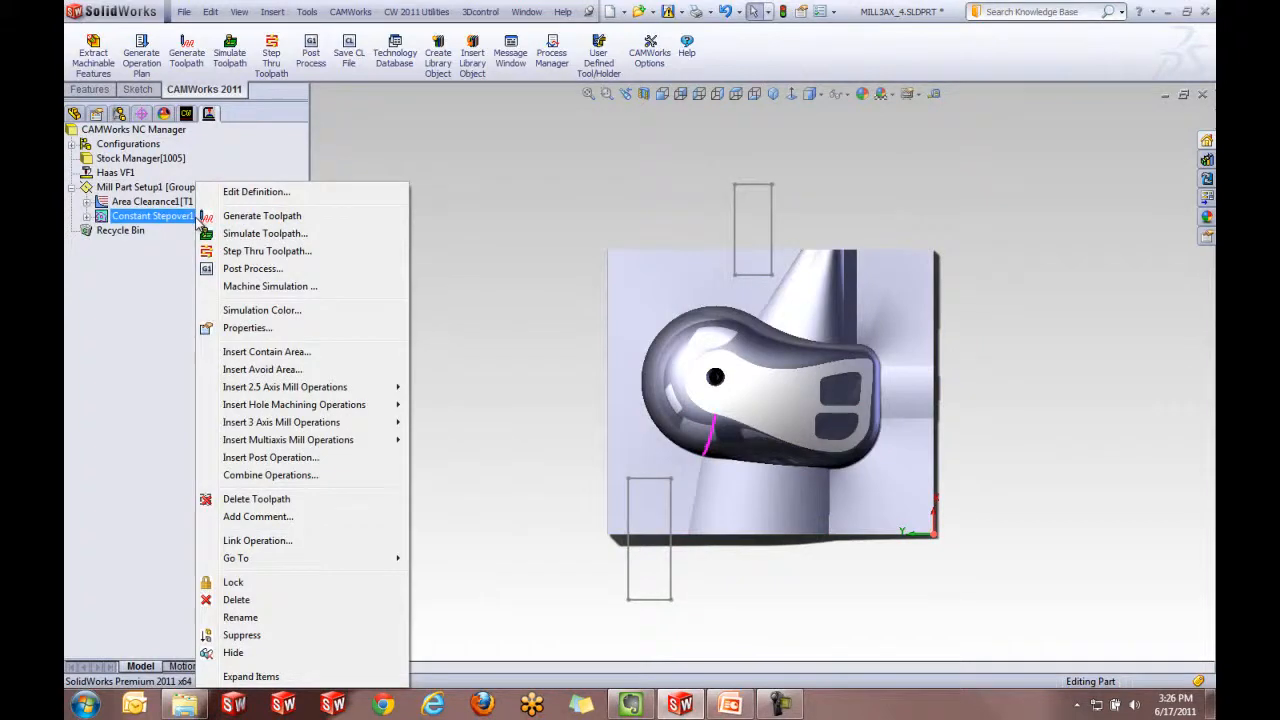
left_click(288, 374)
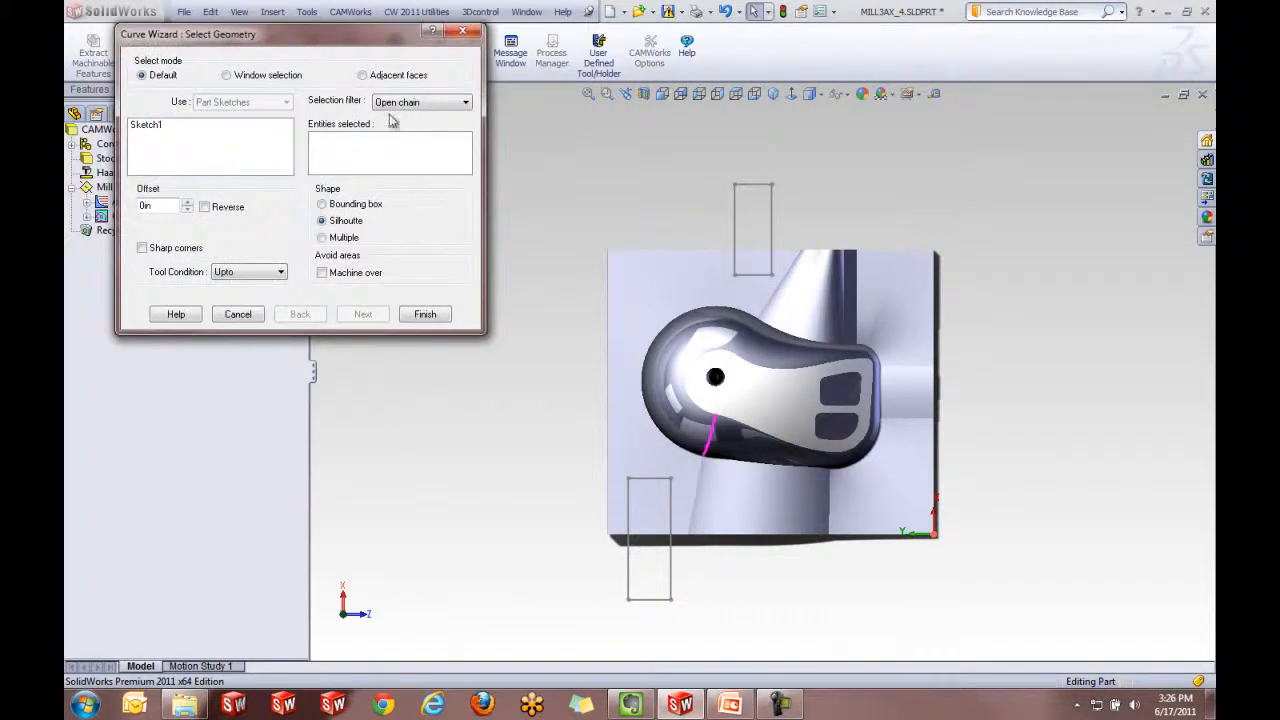
left_click(322, 238)
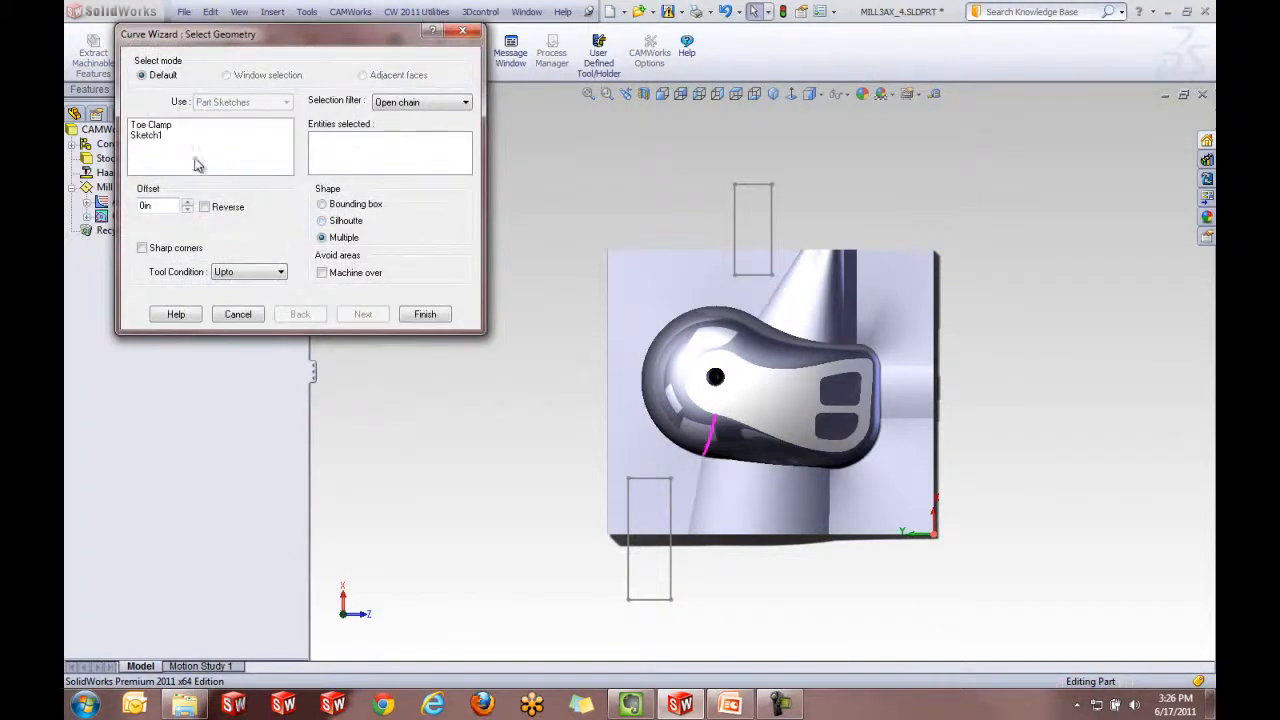
left_click(153, 126)
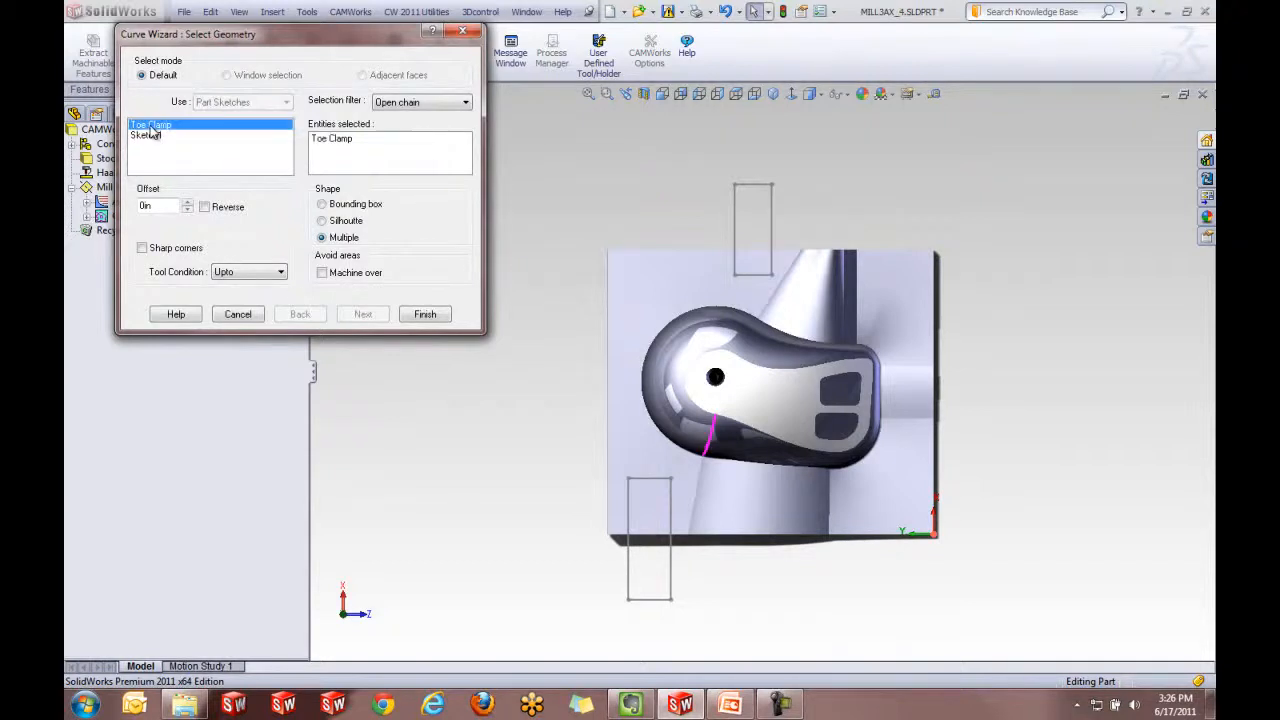
left_click(440, 314)
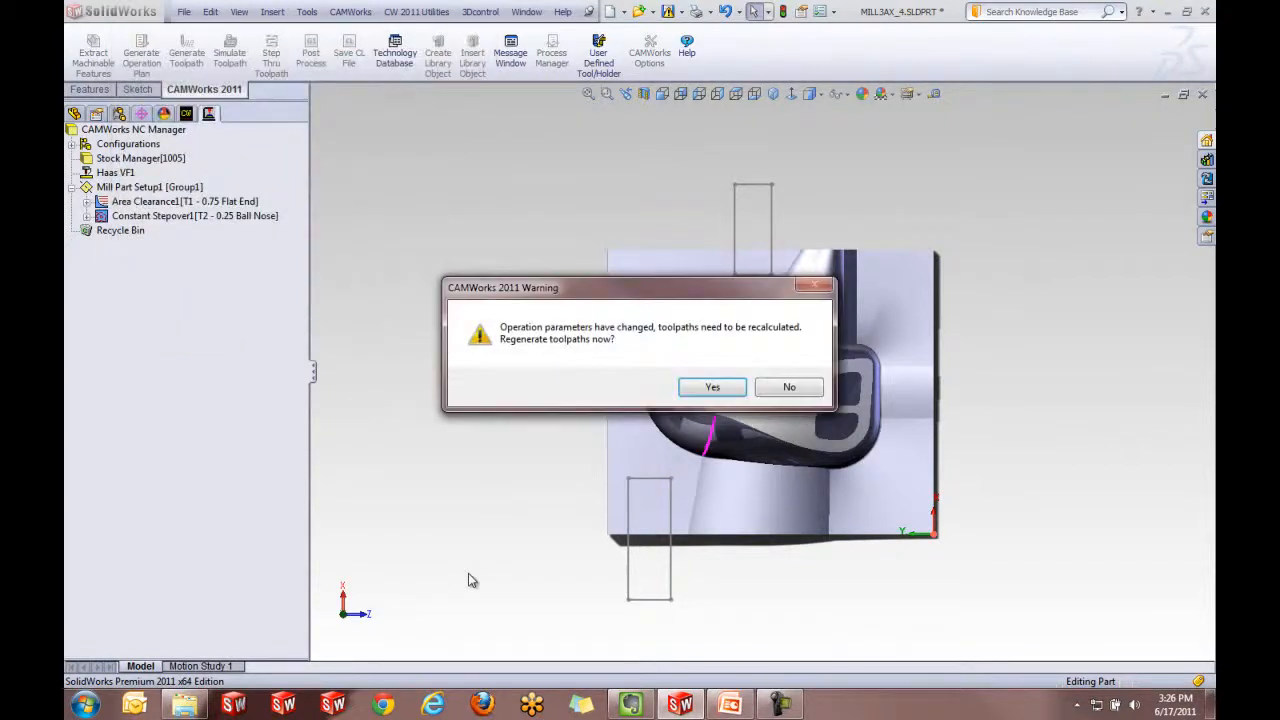
- Regenerate the Constant Stepover toolpath with its new avoid area and inspect the passes around both toe clamp rectangles
left_click(712, 387)
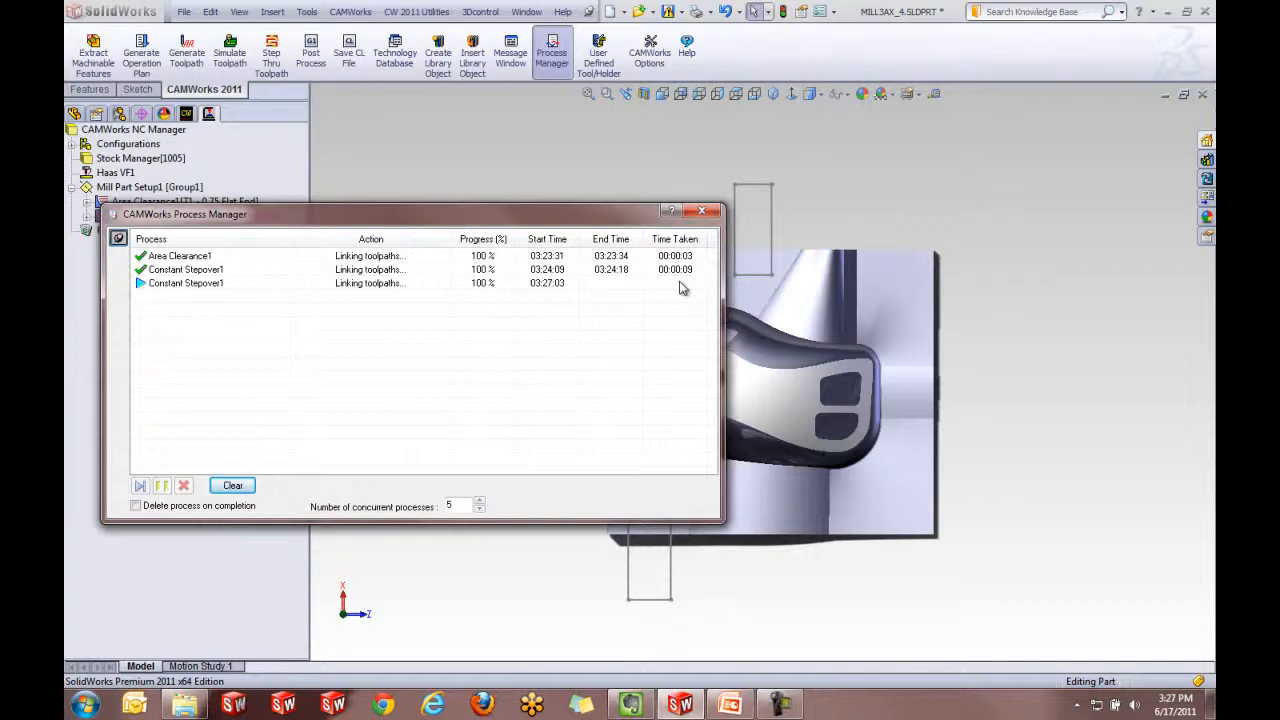
left_click(702, 211)
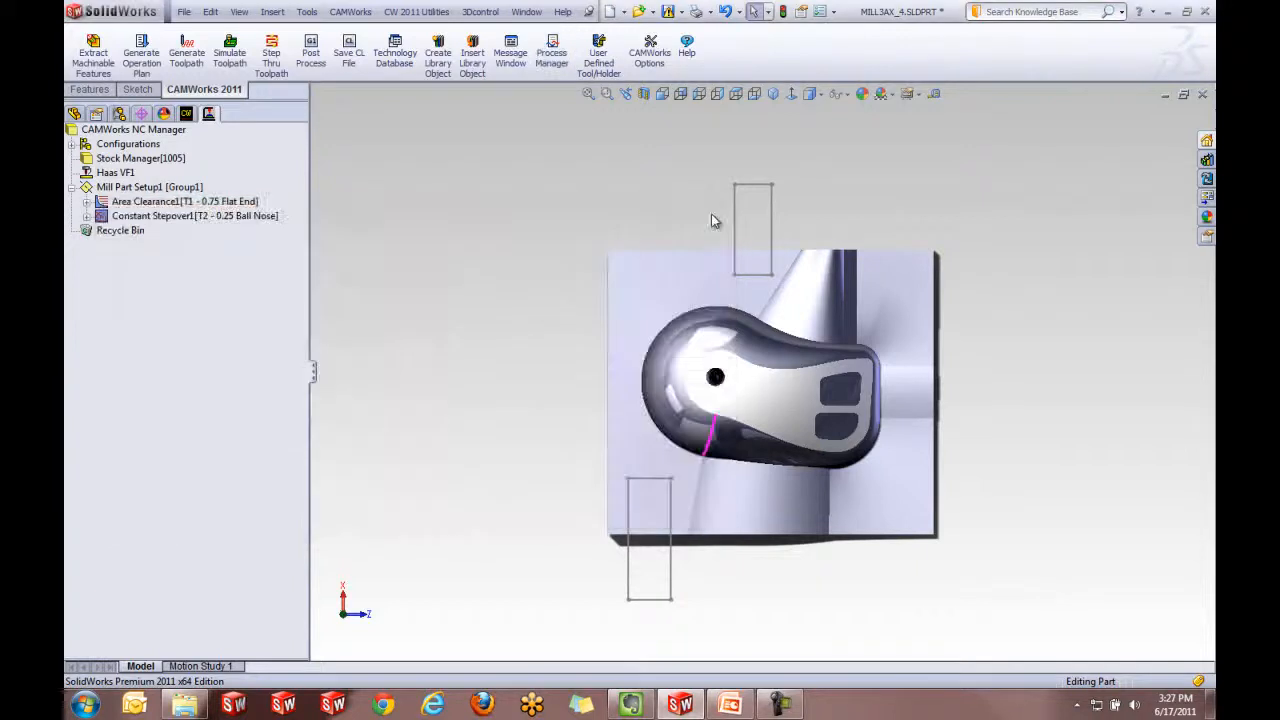
left_click(222, 216)
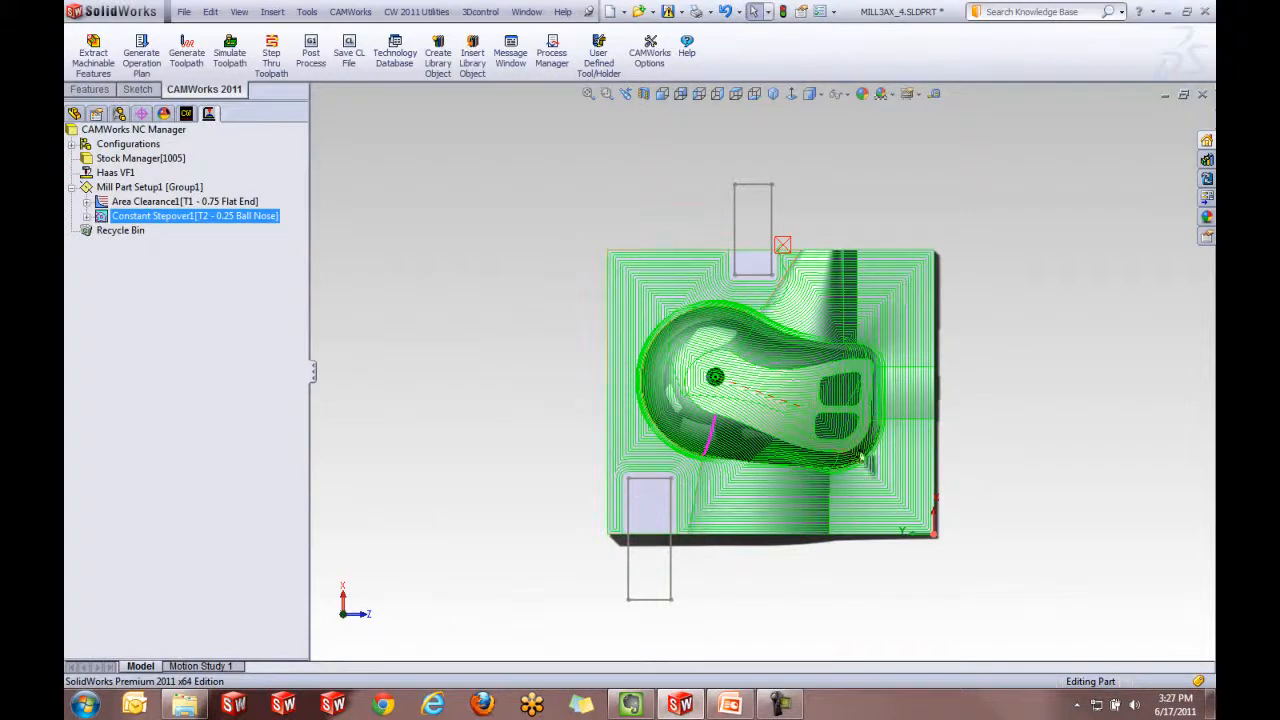
left_click(643, 203)
scroll(760, 300, "down", 3)
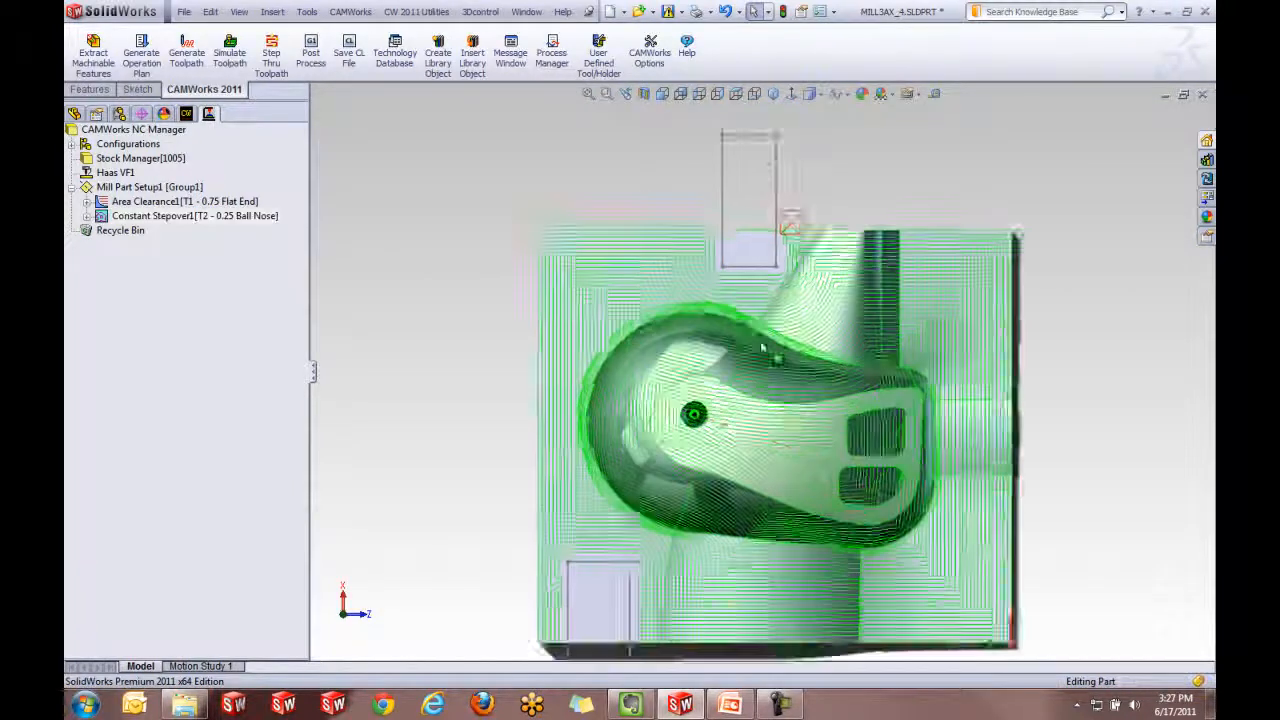
scroll(708, 385, "up", 3)
key("f")
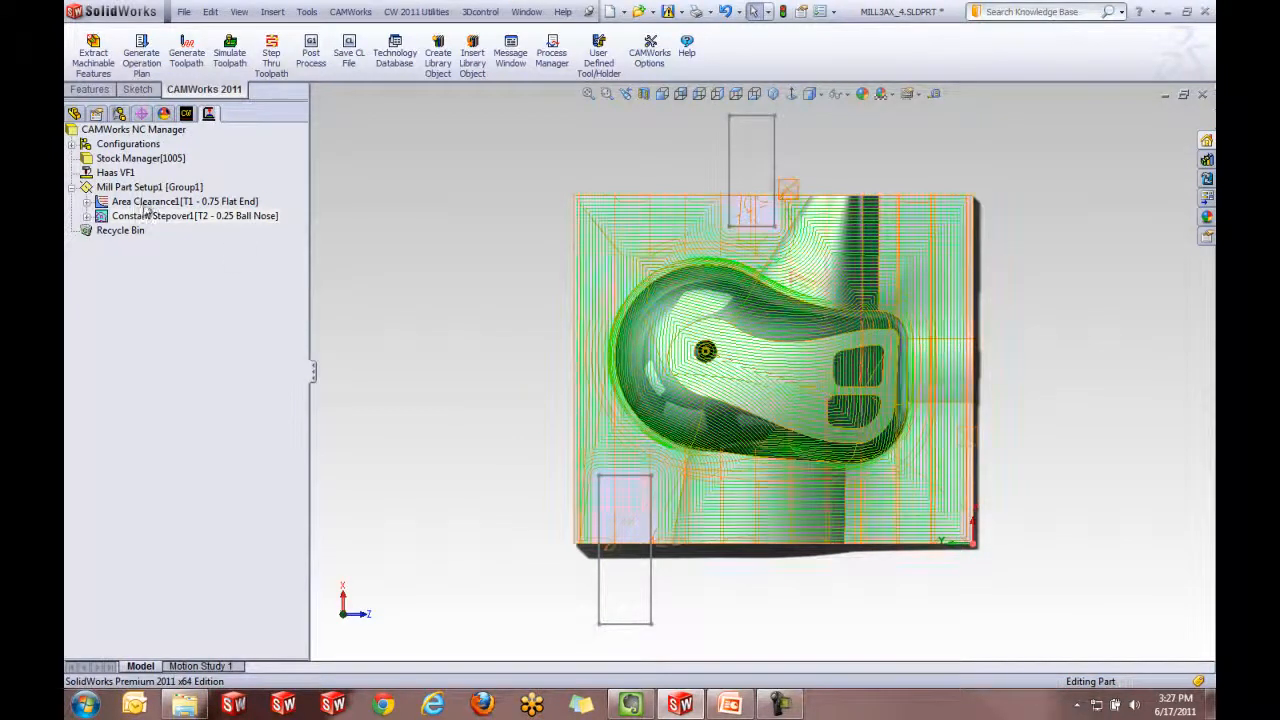
- Compare the roughing and finishing toolpaths, and copy the avoid area from Constant Stepover1 into the Area Clearance1 operation
left_click(181, 205)
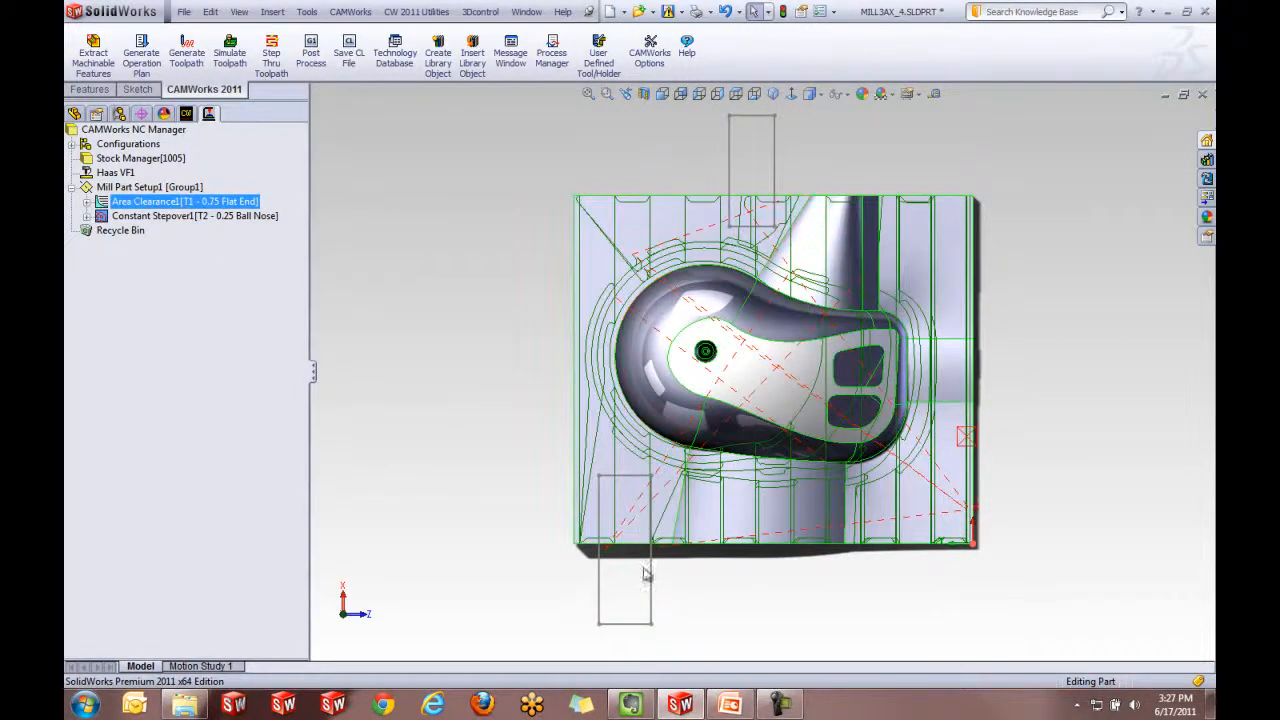
left_click(140, 216)
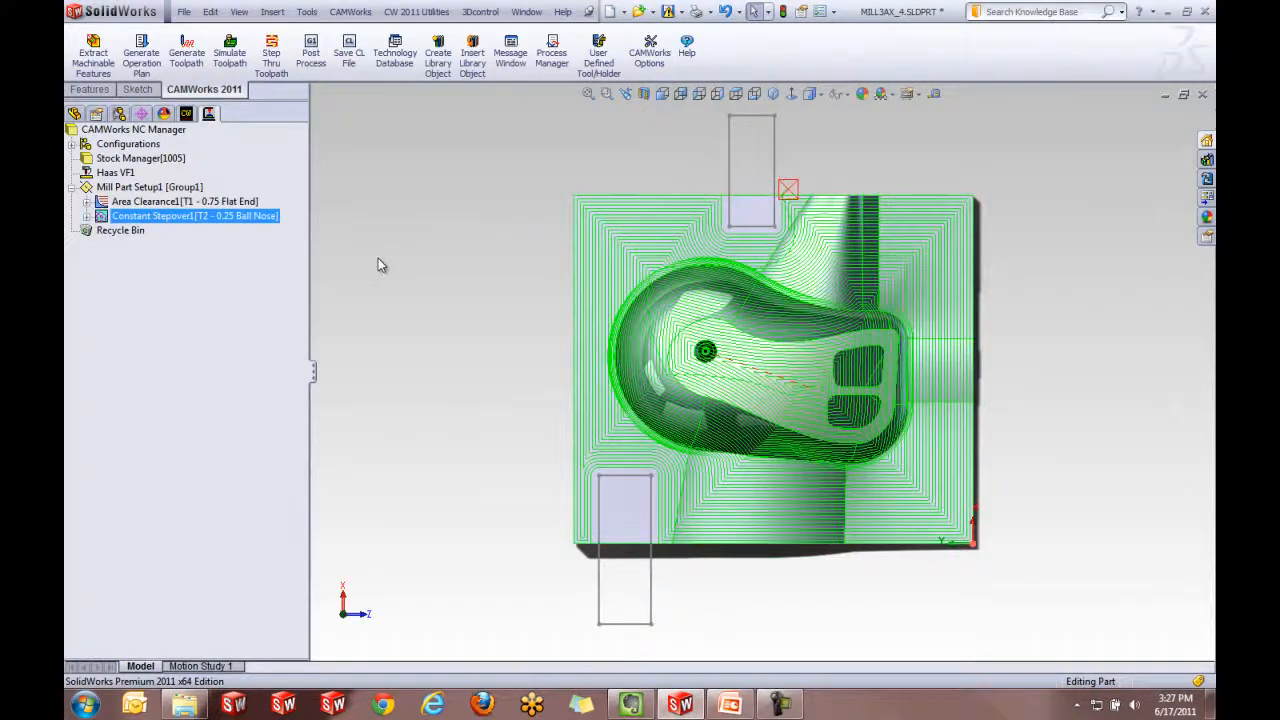
left_click(87, 217)
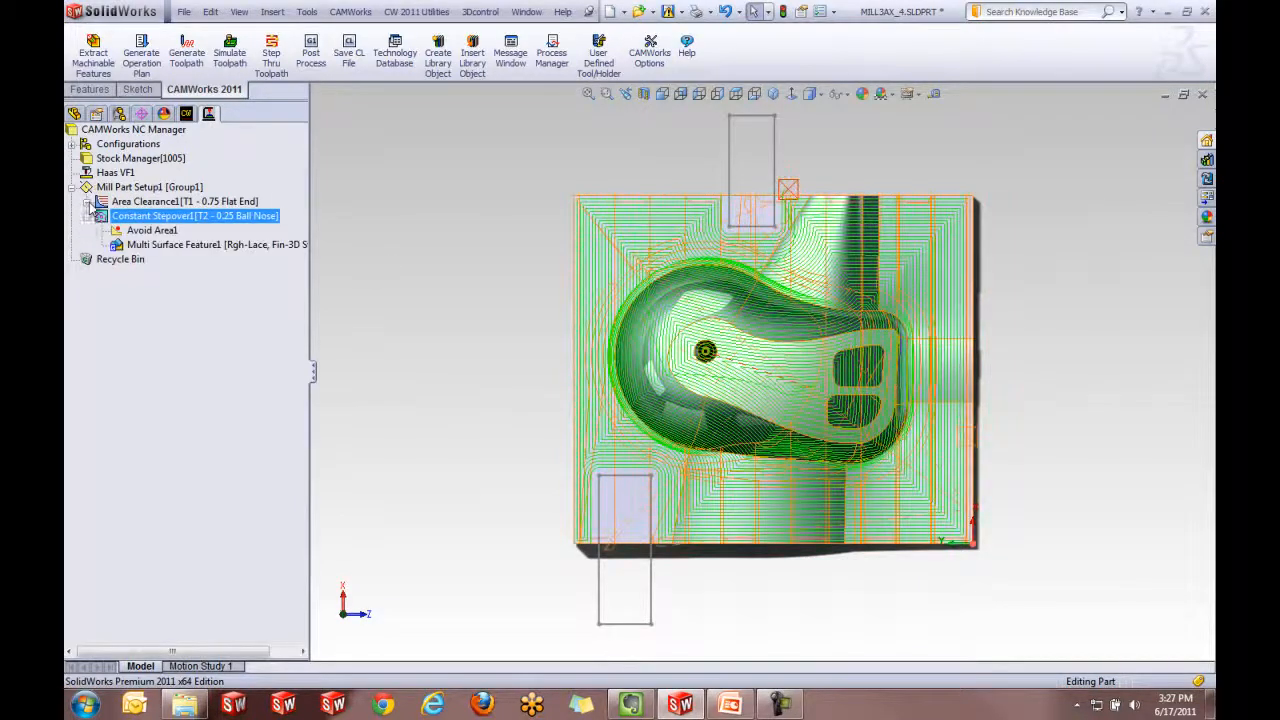
left_click(87, 201)
left_click(385, 316)
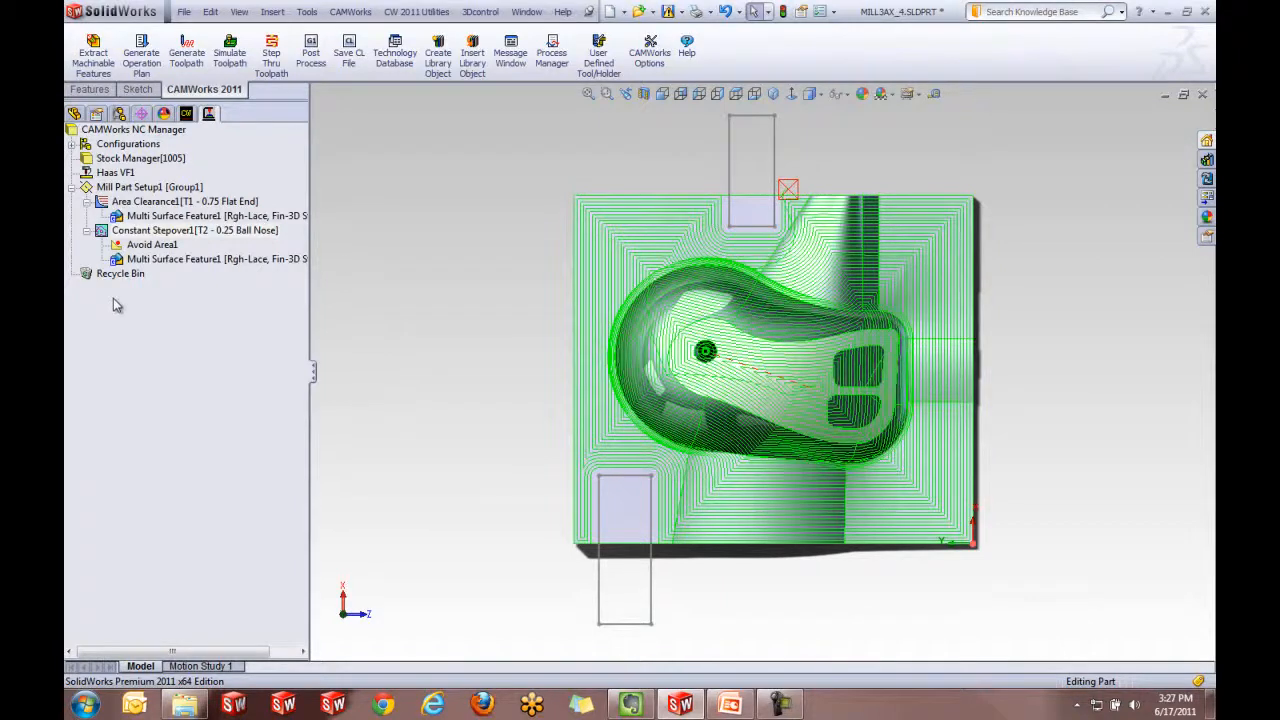
left_click_drag(140, 250, 140, 201)
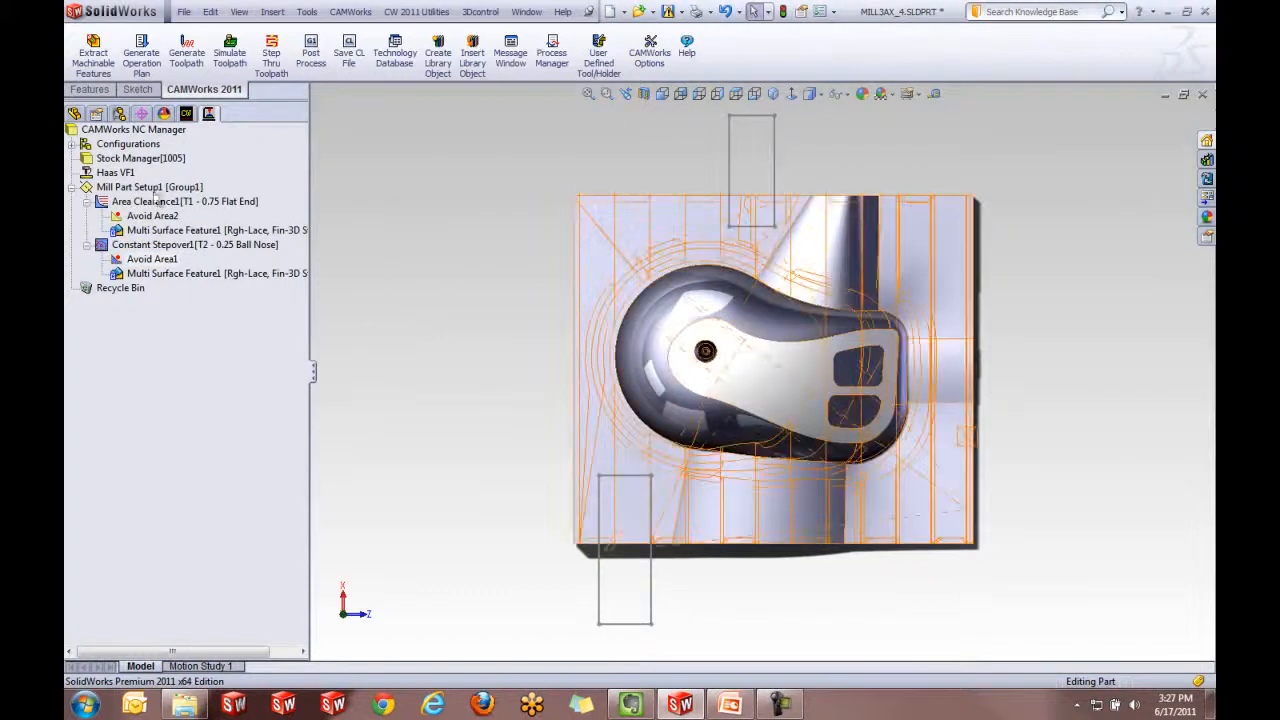
- Regenerate the Area Clearance1 toolpath so that it uses the copied avoid area
left_click(117, 202)
right_click(117, 202)
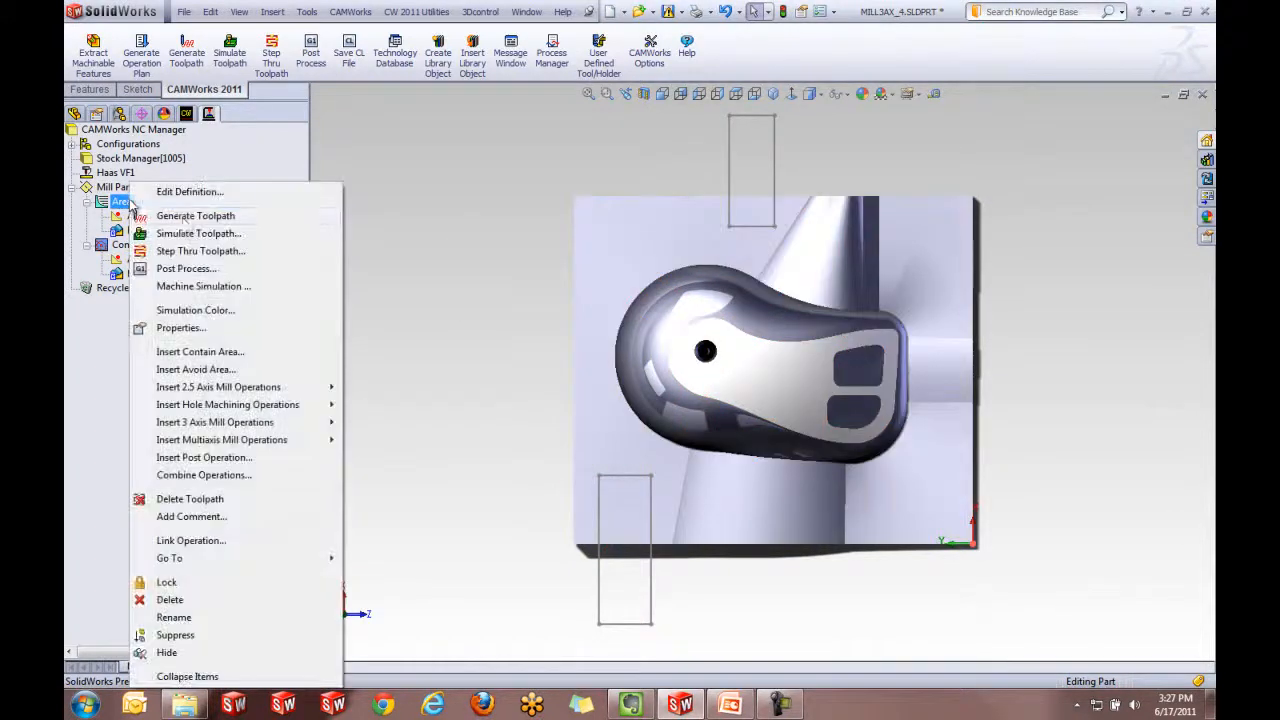
left_click(182, 212)
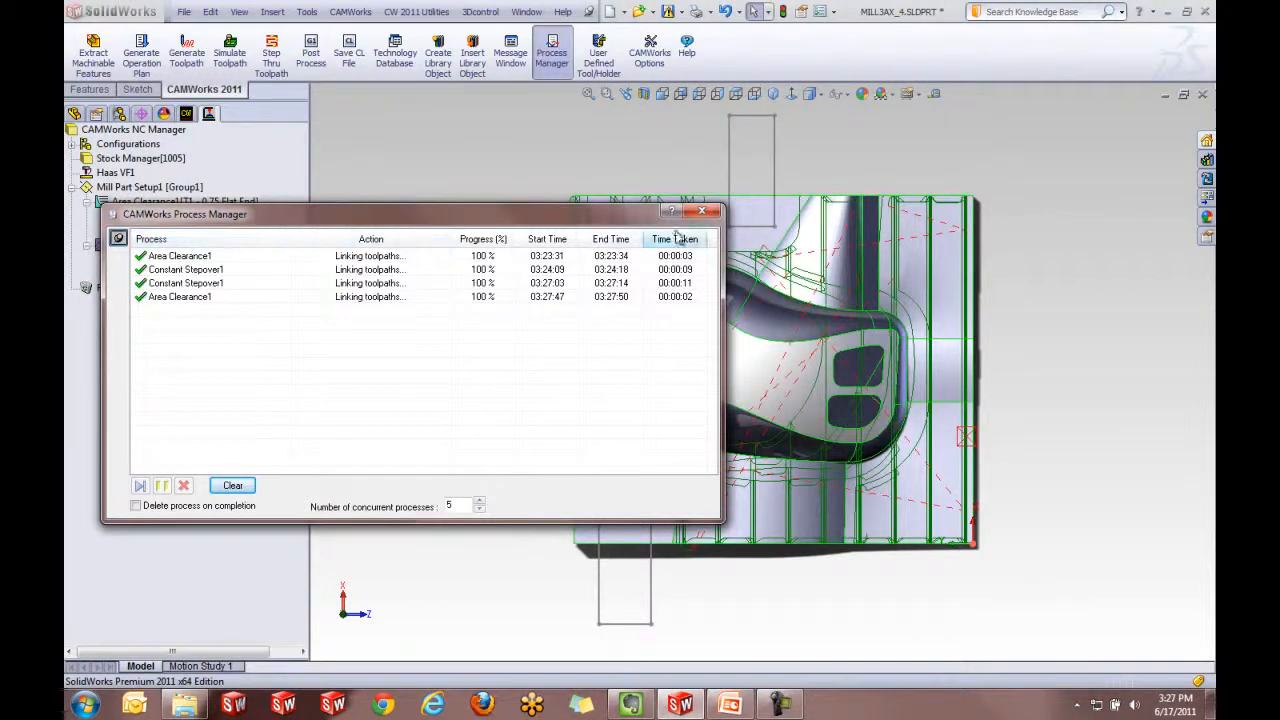
left_click(702, 211)
- Simulate both operations to the end, inspect the material left under the toe clamps, and close the simulation
middle_click_drag(542, 543, 502, 514)
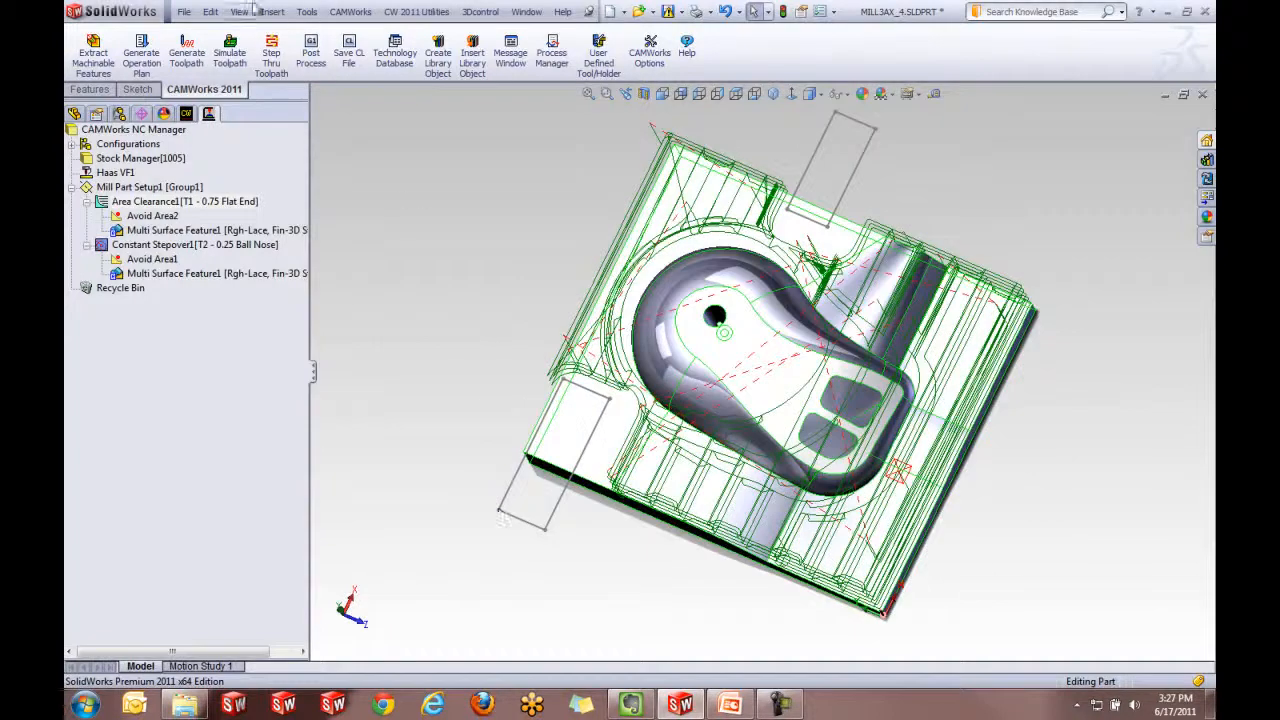
left_click(229, 52)
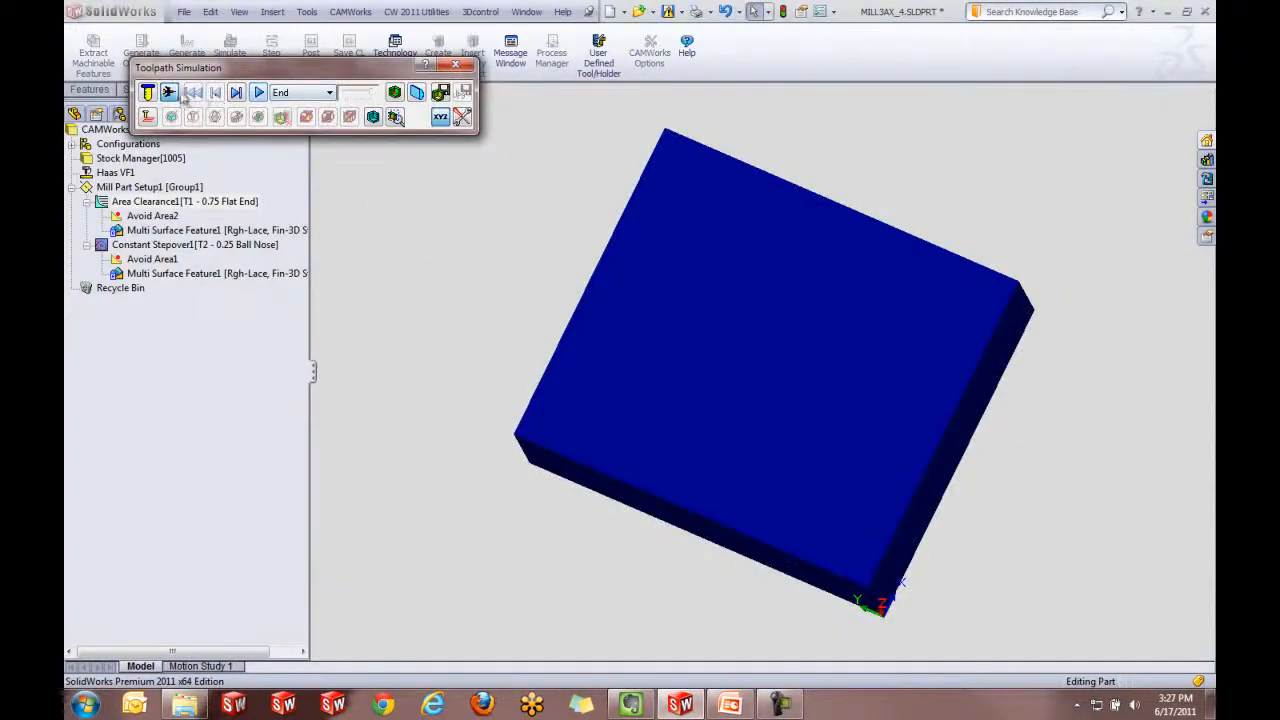
left_click(258, 93)
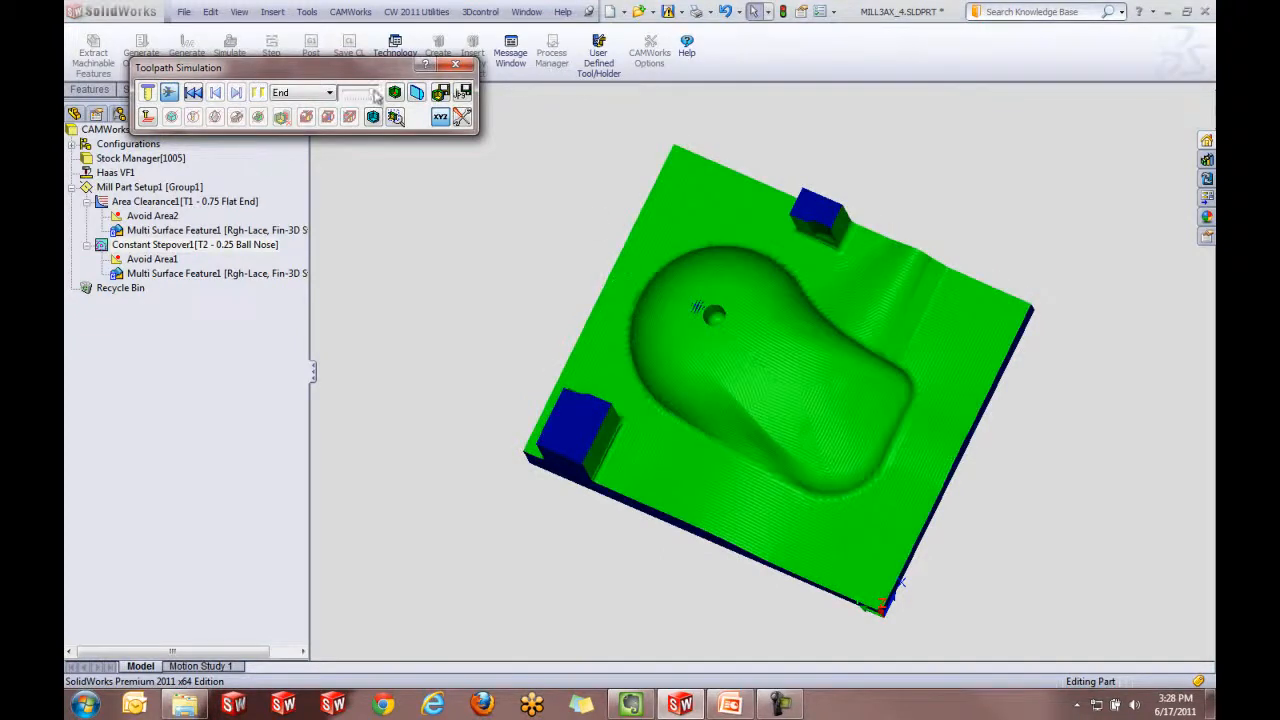
middle_click_drag(868, 125, 842, 98)
left_click(466, 65)
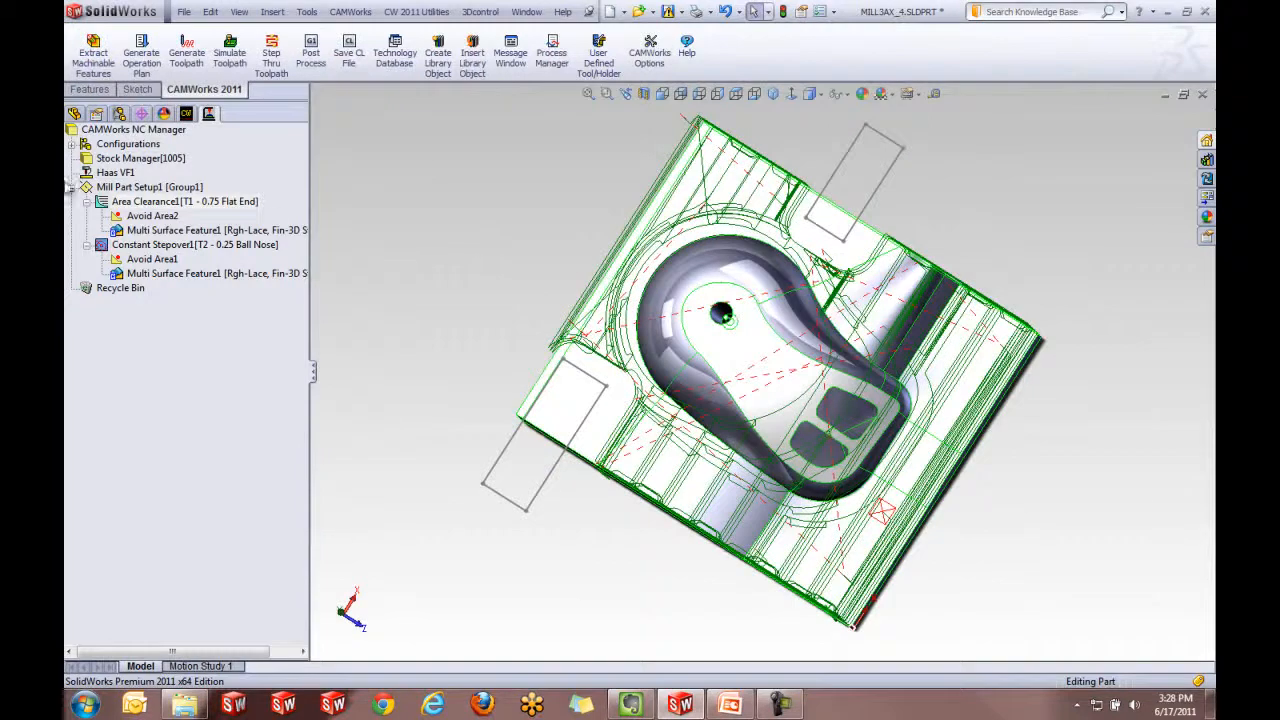
- Sketch a six-sided polygon on Plane4, viewed face-on, over the rounded end of the mouse shape, and exit the sketch
left_click(74, 114)
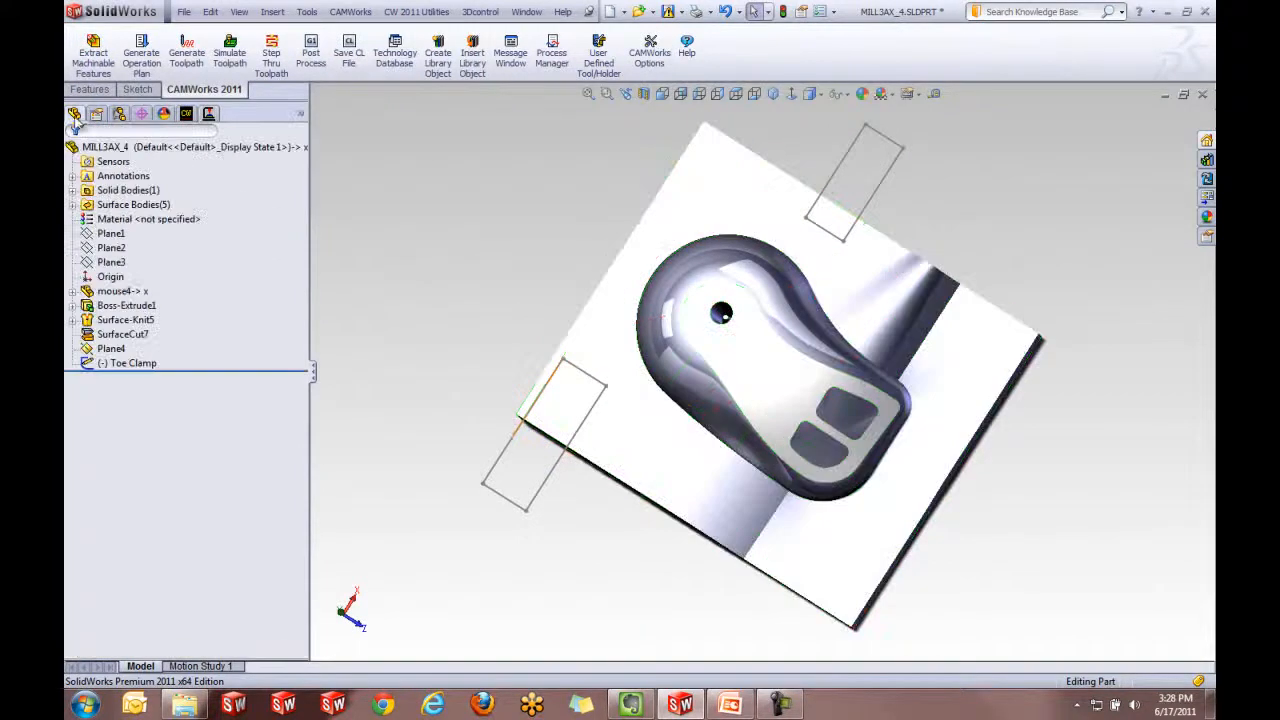
middle_click_drag(546, 432, 546, 381)
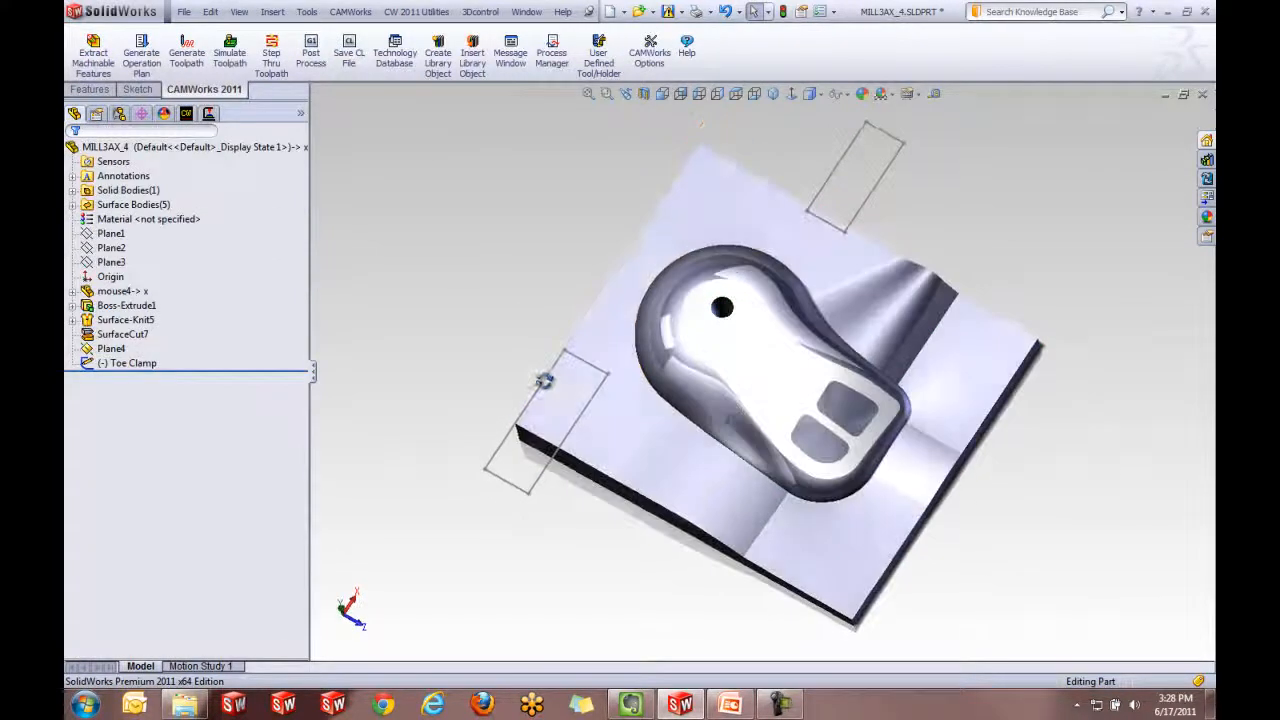
left_click(115, 352)
left_click(108, 283)
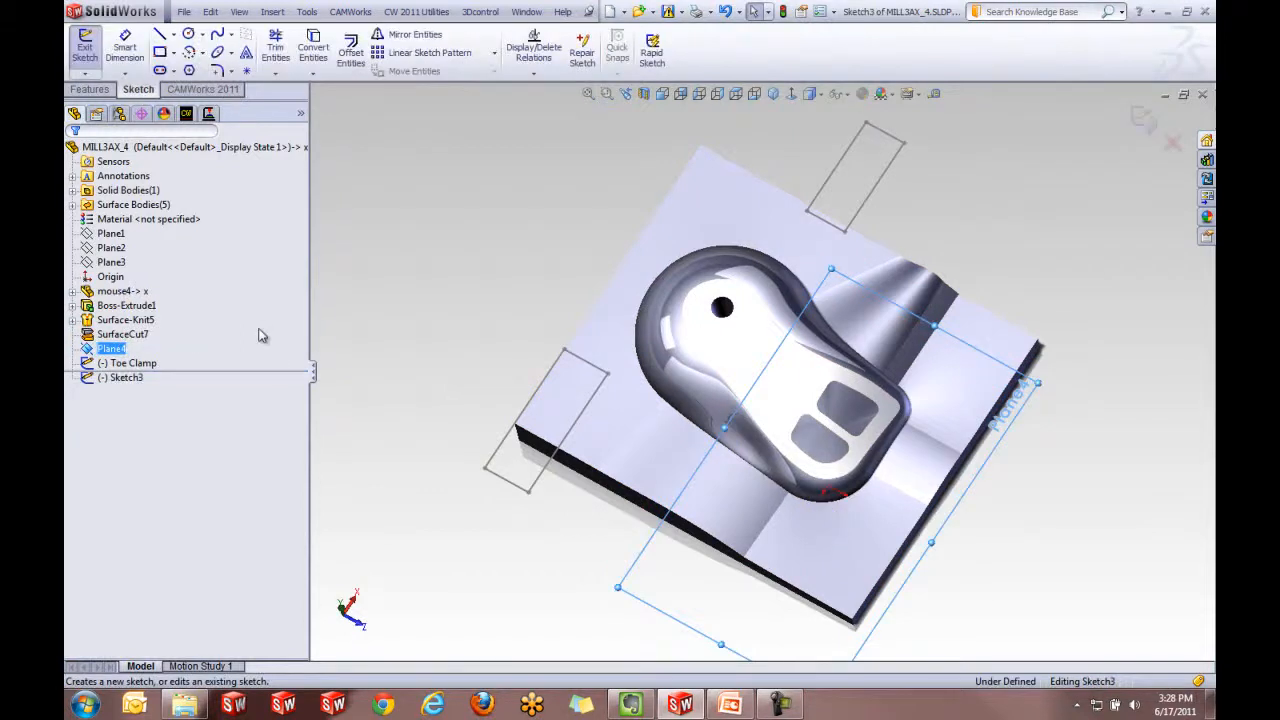
left_click(791, 93)
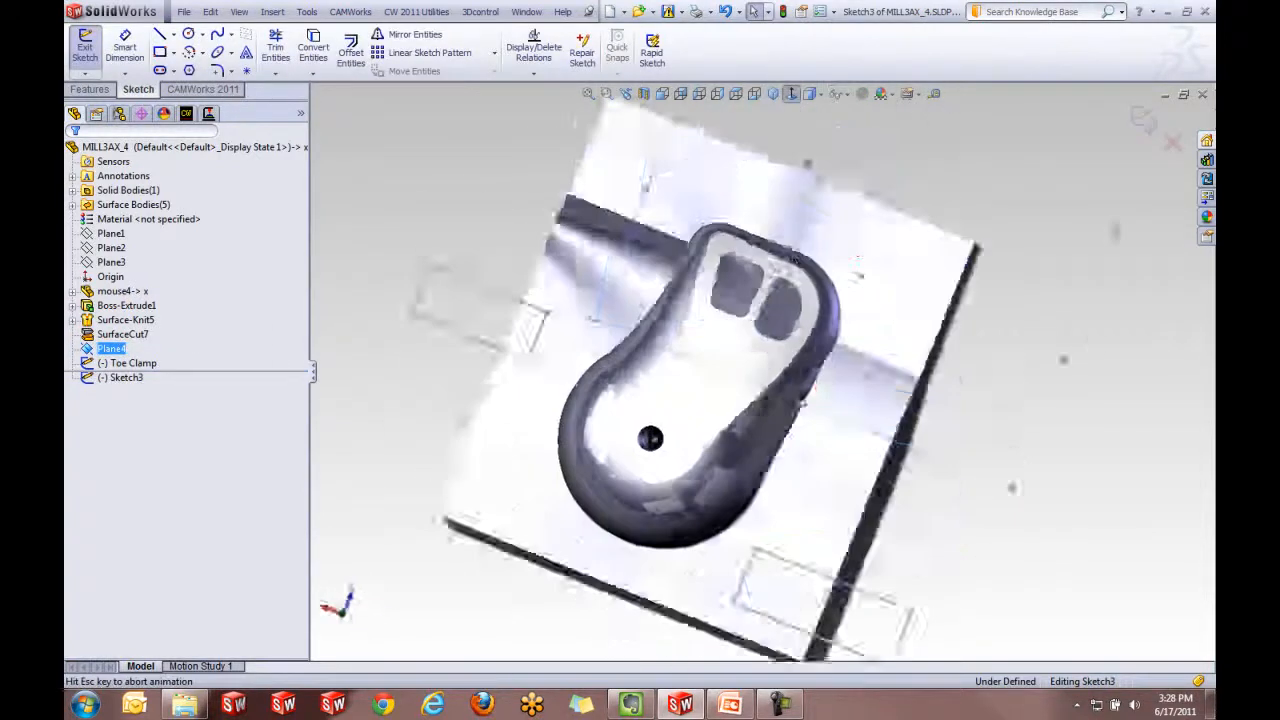
left_click(188, 70)
left_click(739, 450)
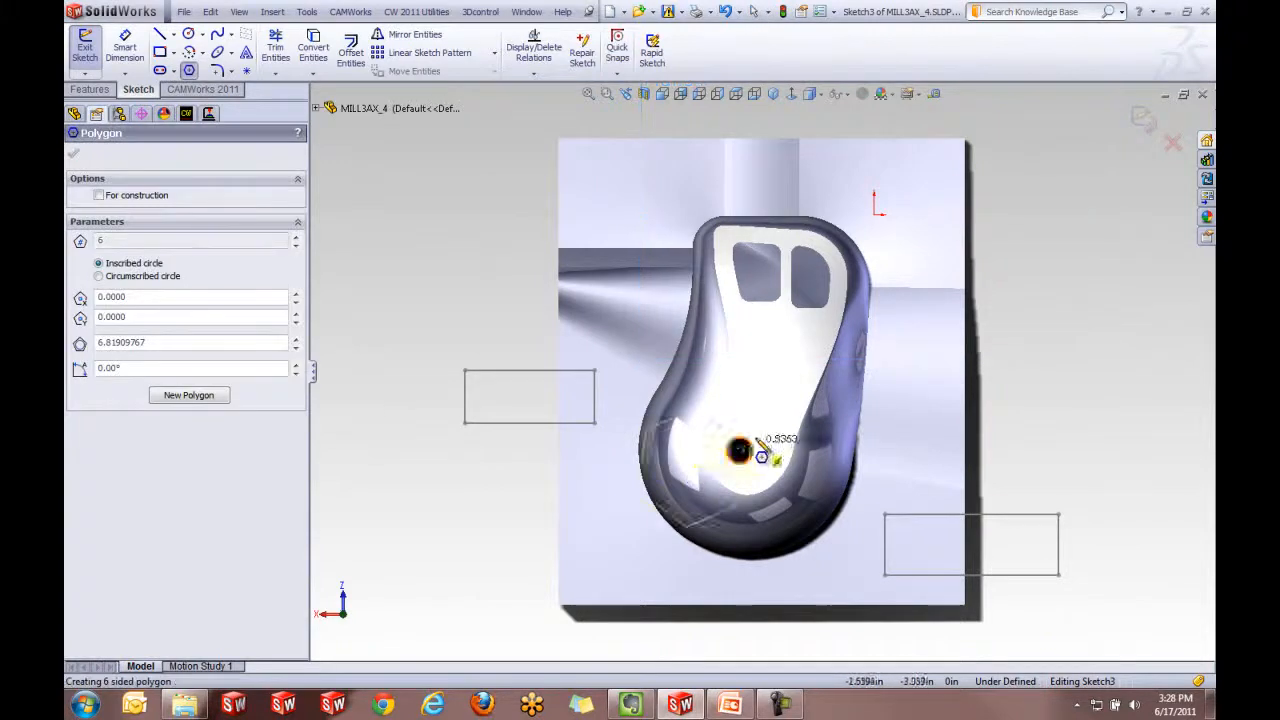
left_click(791, 397)
key("Escape")
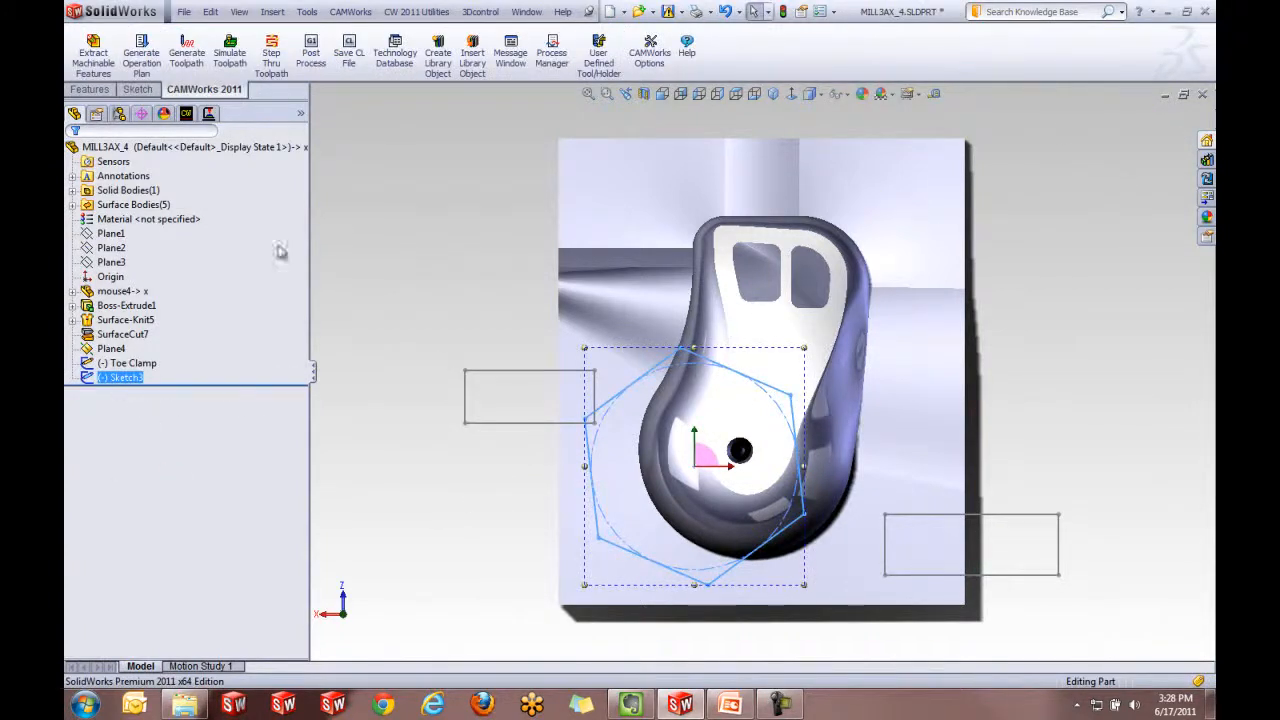
- Insert a contain area into the Constant Stepover operation from the polygon sketch, with Silhouette shape and 0in offset
left_click(209, 114)
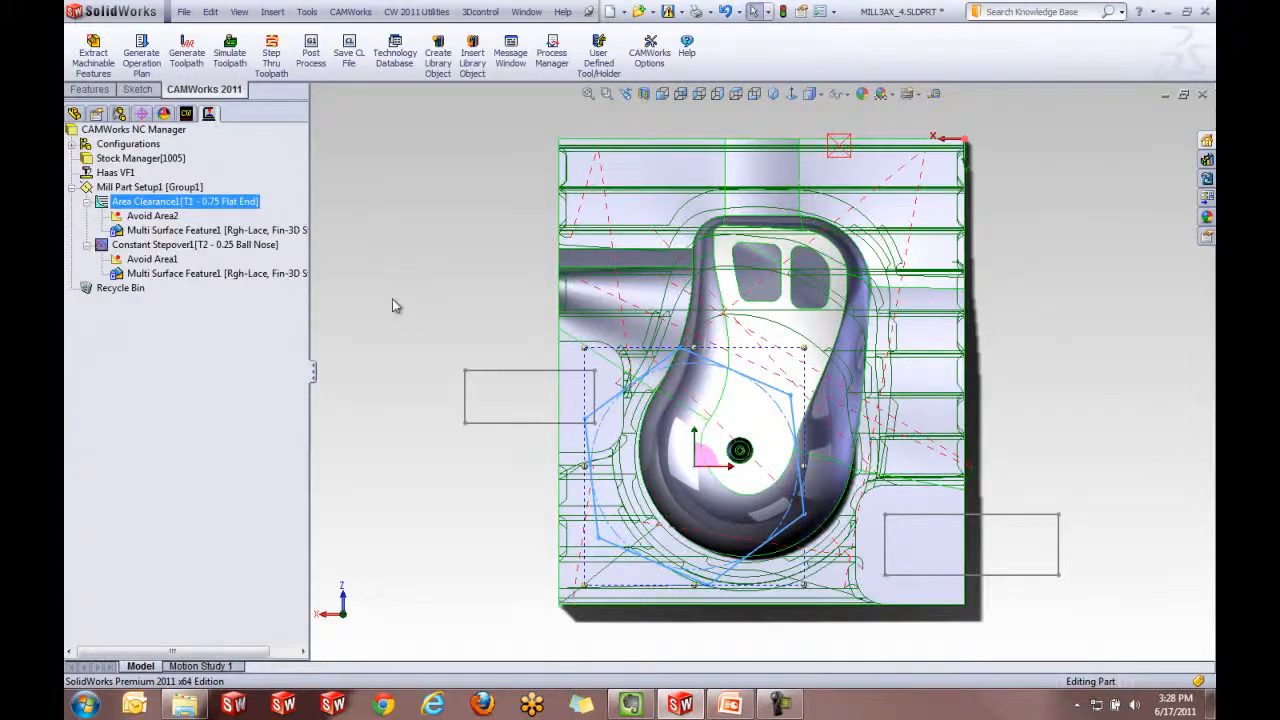
left_click(184, 247)
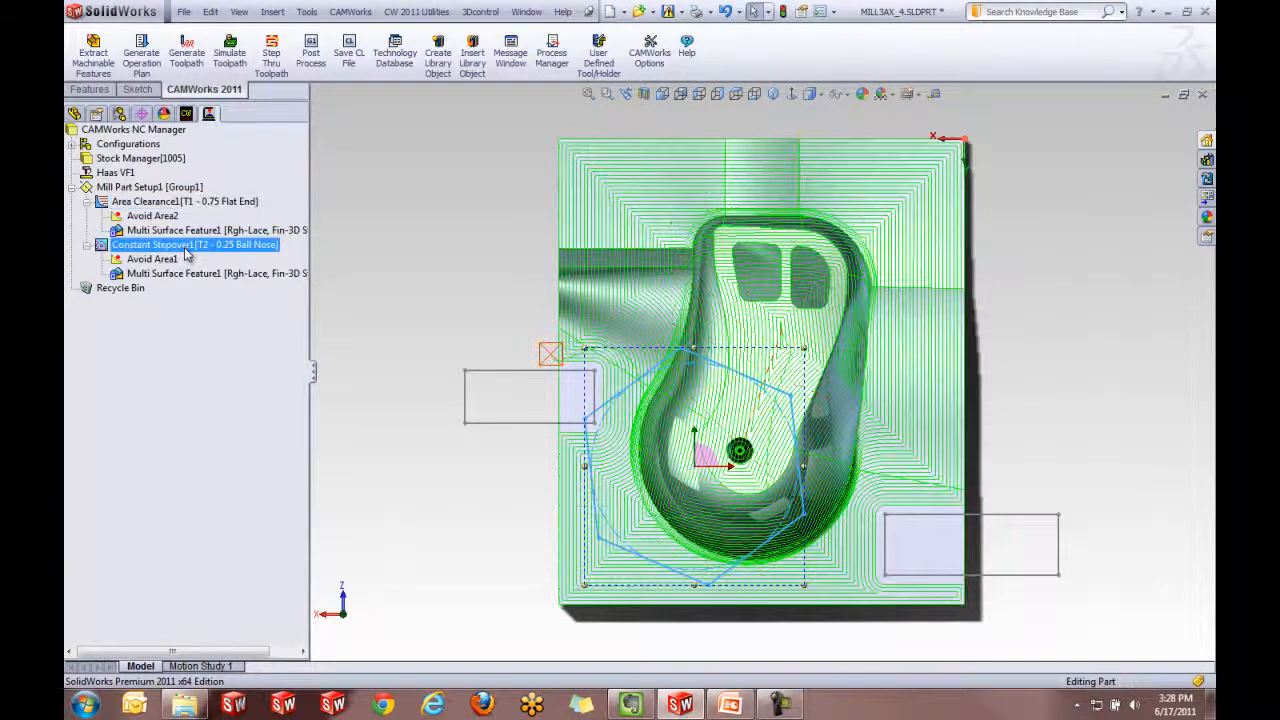
right_click(184, 255)
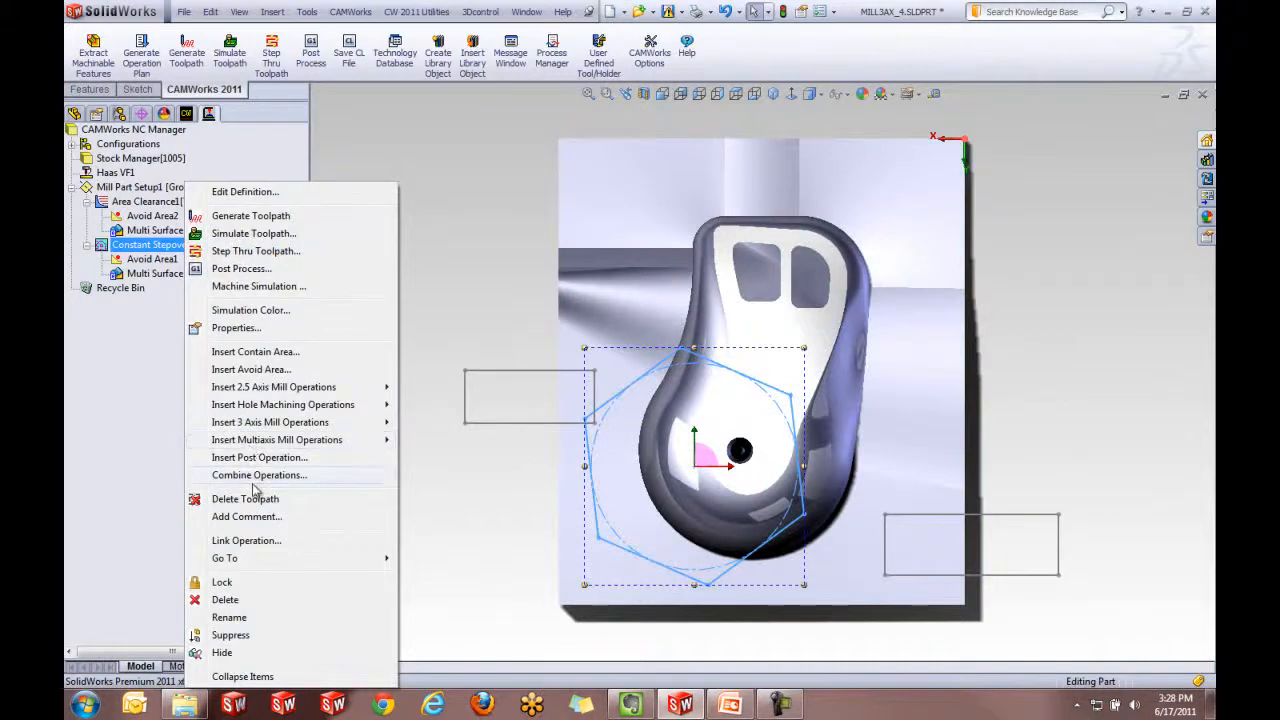
left_click(253, 355)
left_click(145, 125)
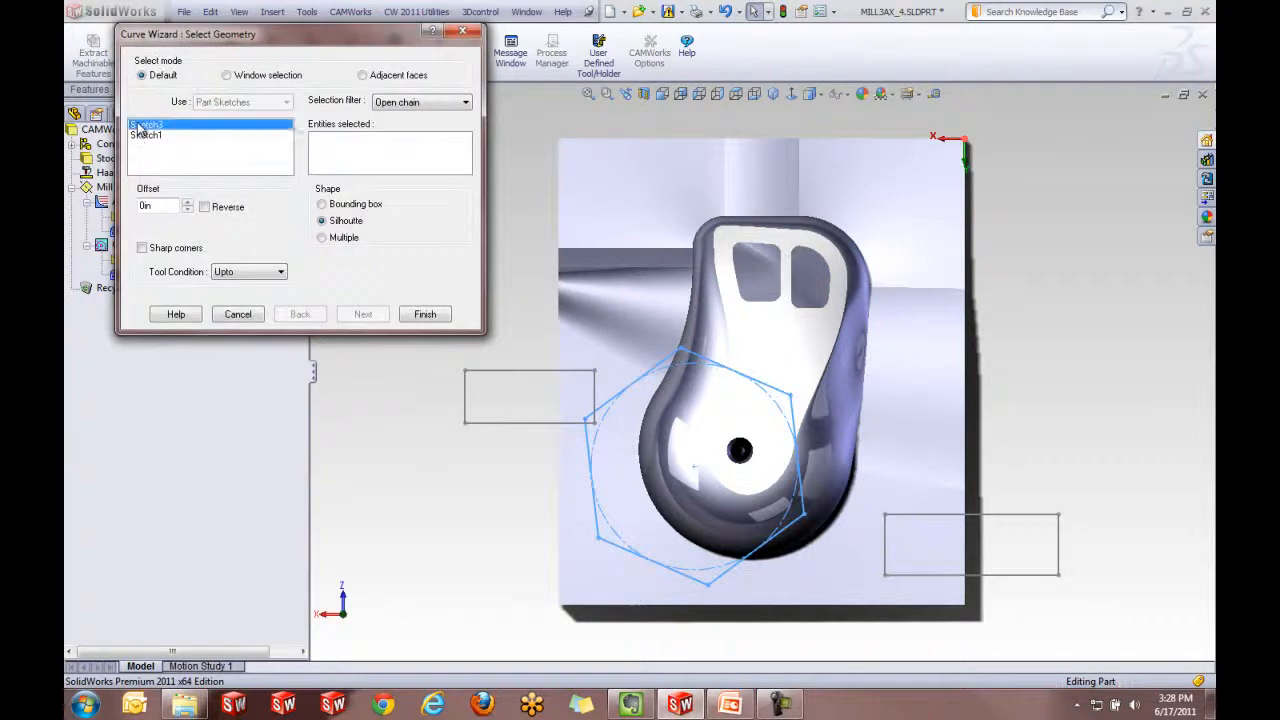
left_click(425, 314)
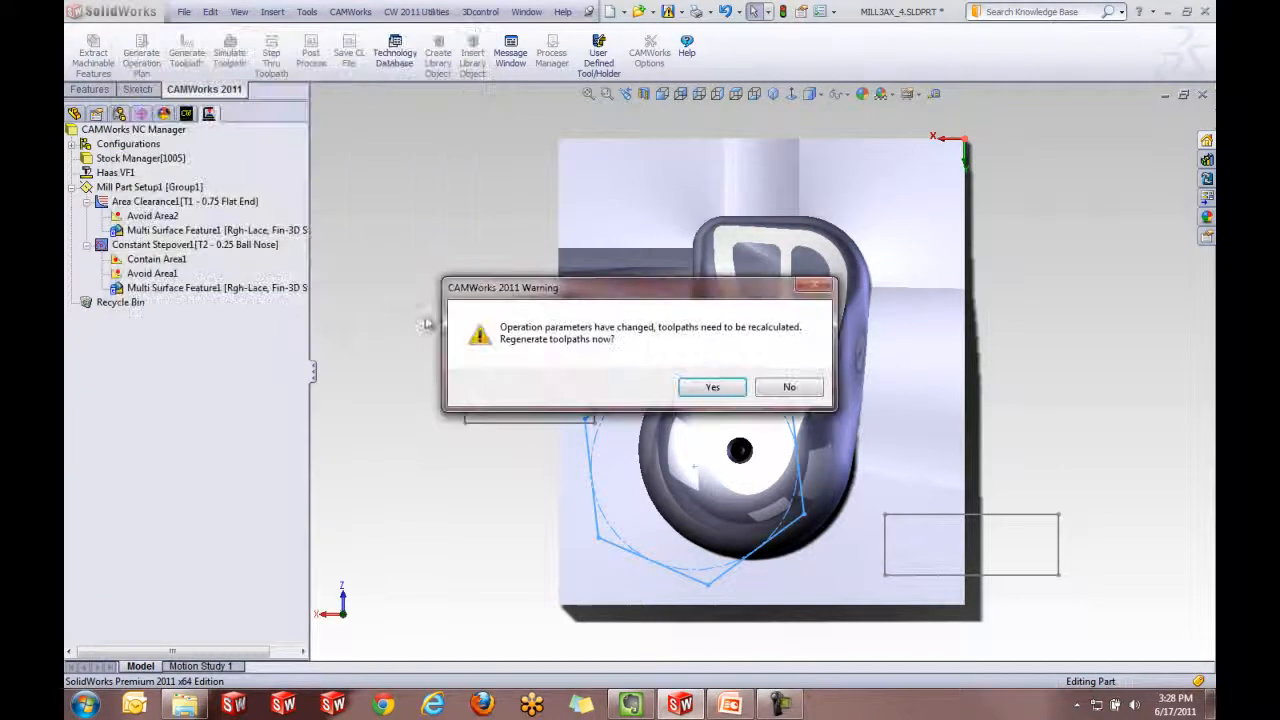
- Regenerate the Constant Stepover toolpath within the contain area and inspect it from an angled view
left_click(742, 388)
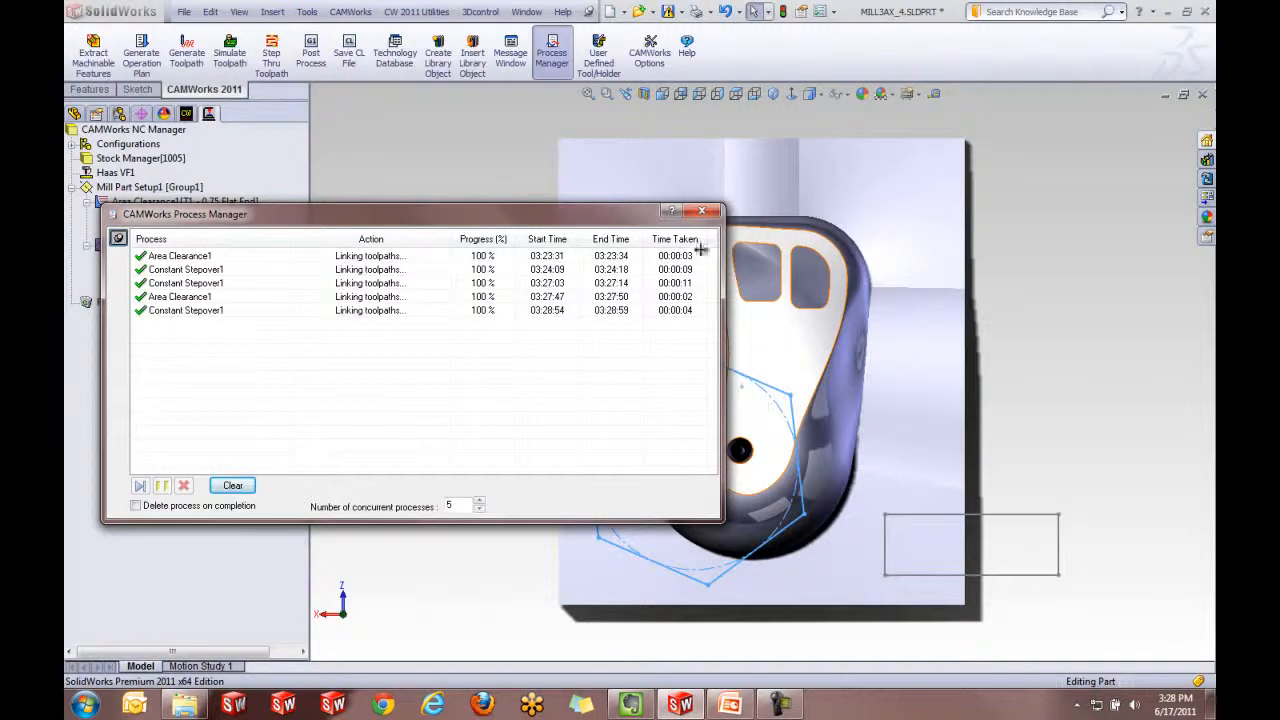
left_click(702, 211)
left_click(157, 247)
middle_click_drag(460, 514, 502, 434)
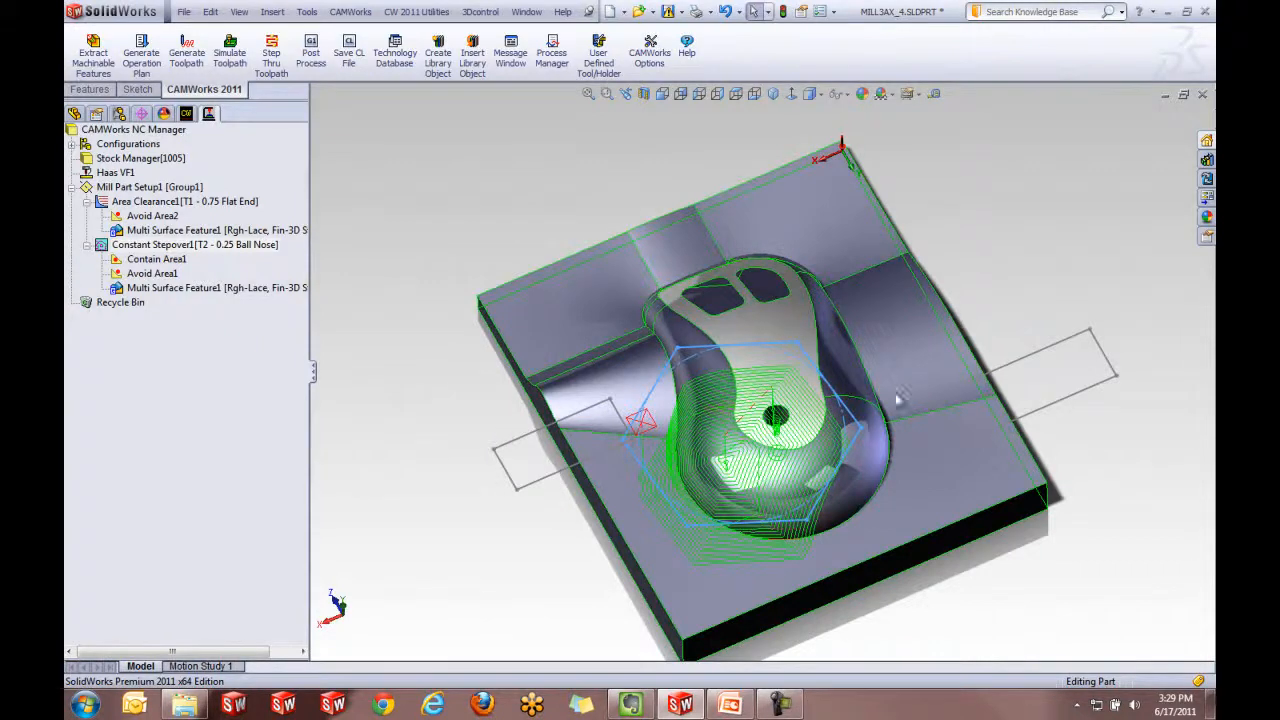
- Close the MILL3AX_4 part without saving, and start the PowerPoint slide show at the "Get to the end result quicker" slide
left_click(1202, 94)
left_click(688, 375)
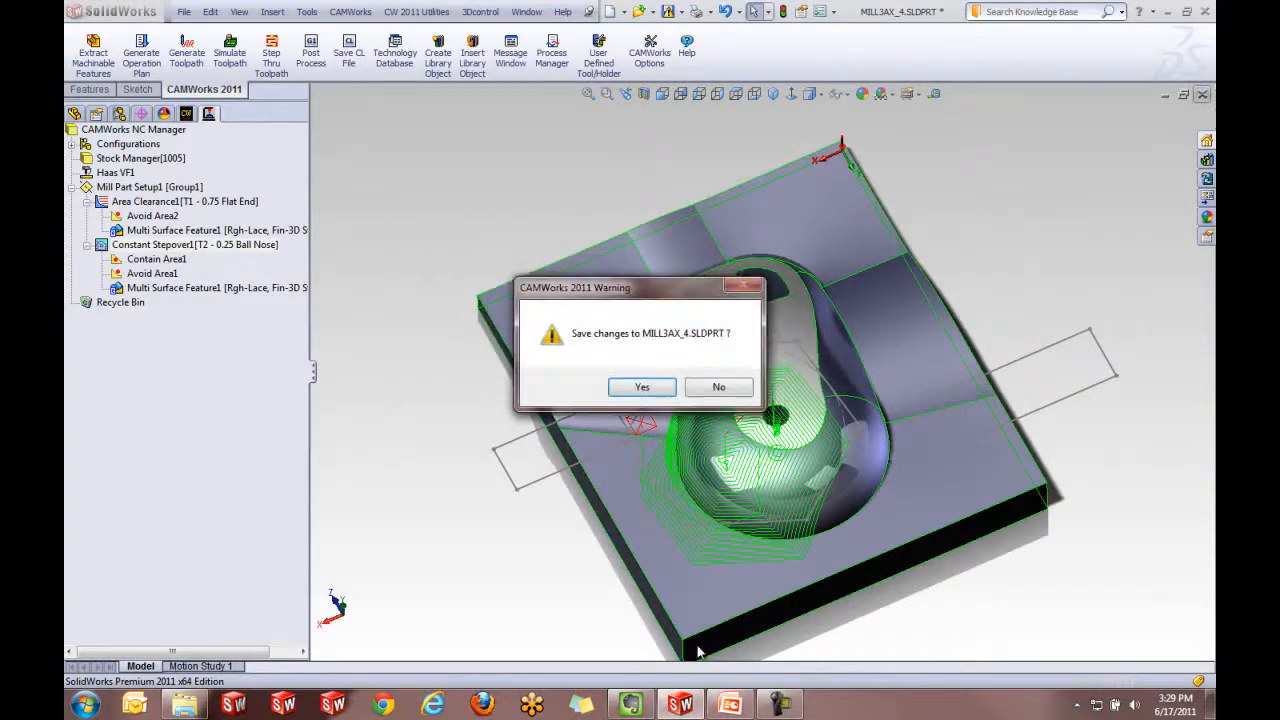
left_click(718, 387)
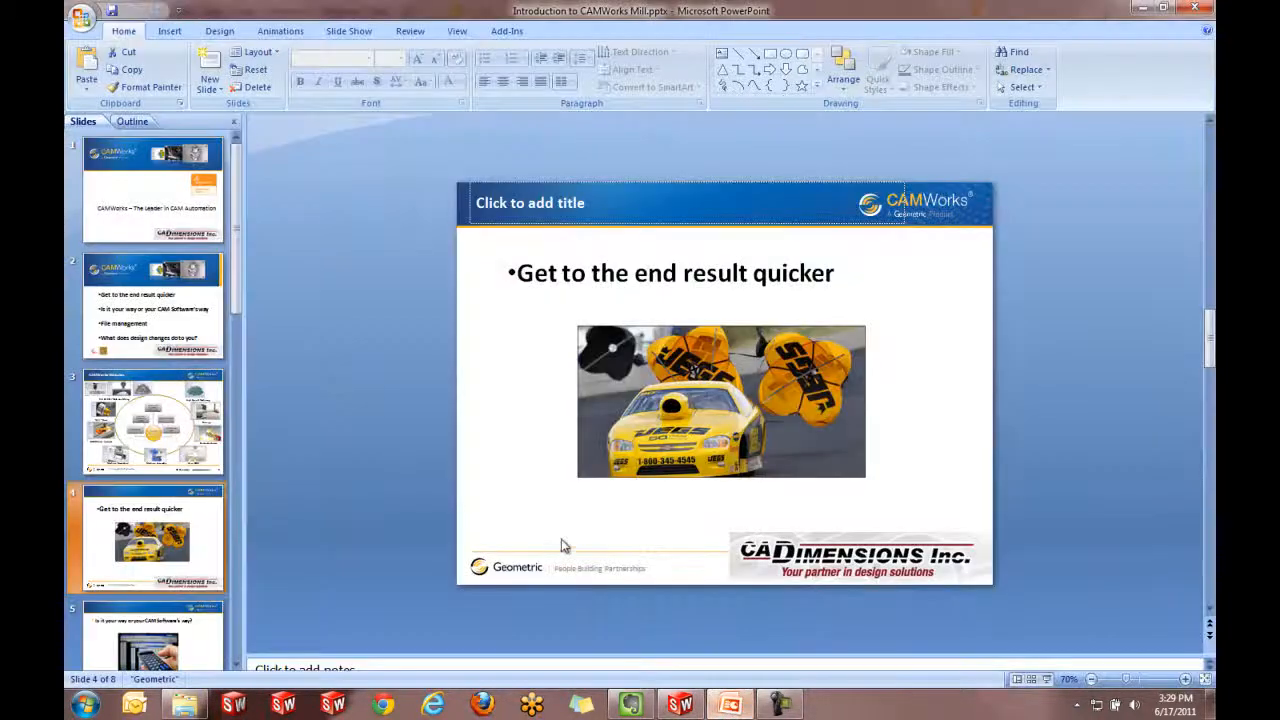
left_click(1049, 680)
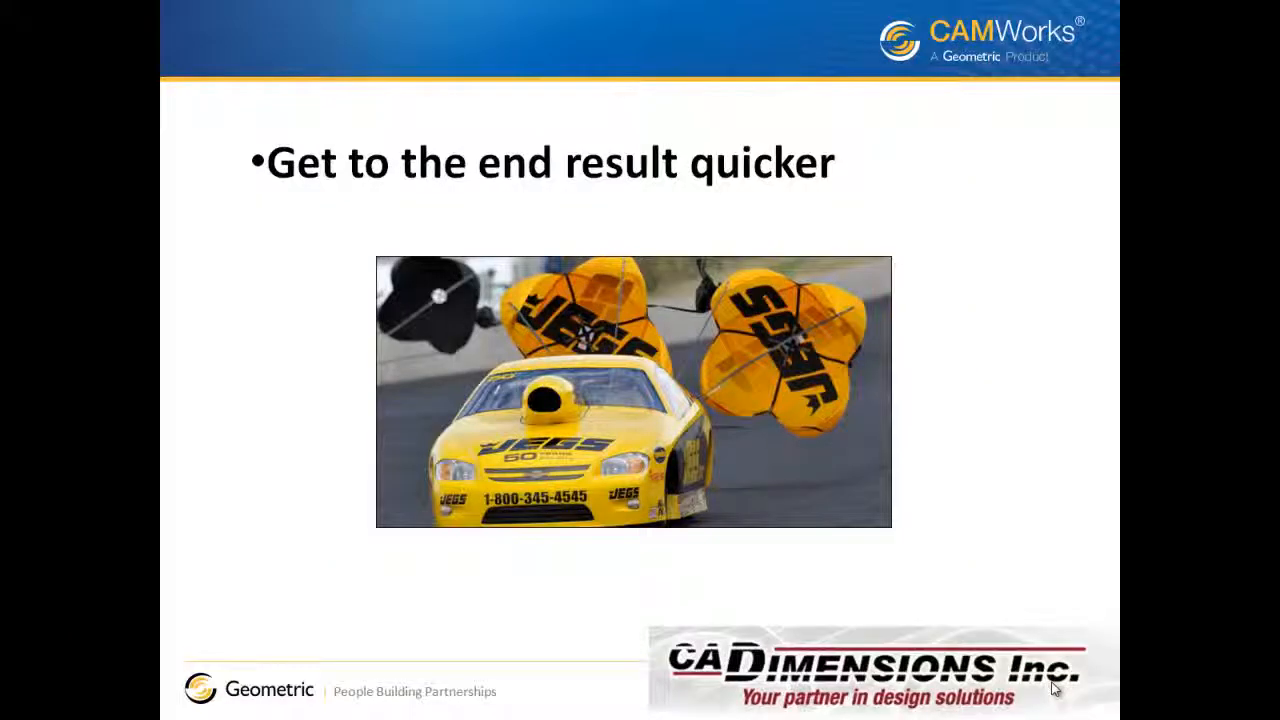
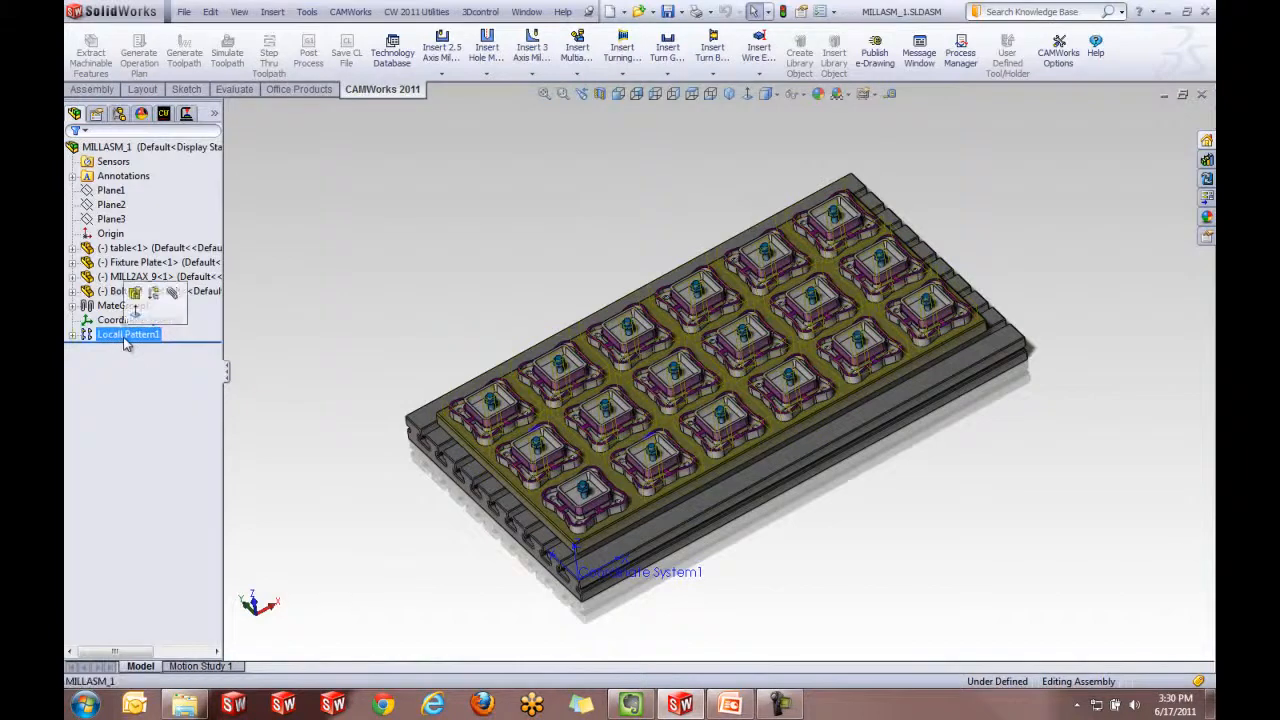
- Examine the patterned parts, bolts and fixture plate near the front corner of the MILLASM_1 assembly
left_click(131, 308)
middle_click_drag(439, 515, 428, 466)
scroll(545, 497, "down", 5)
middle_click_drag(590, 445, 604, 468)
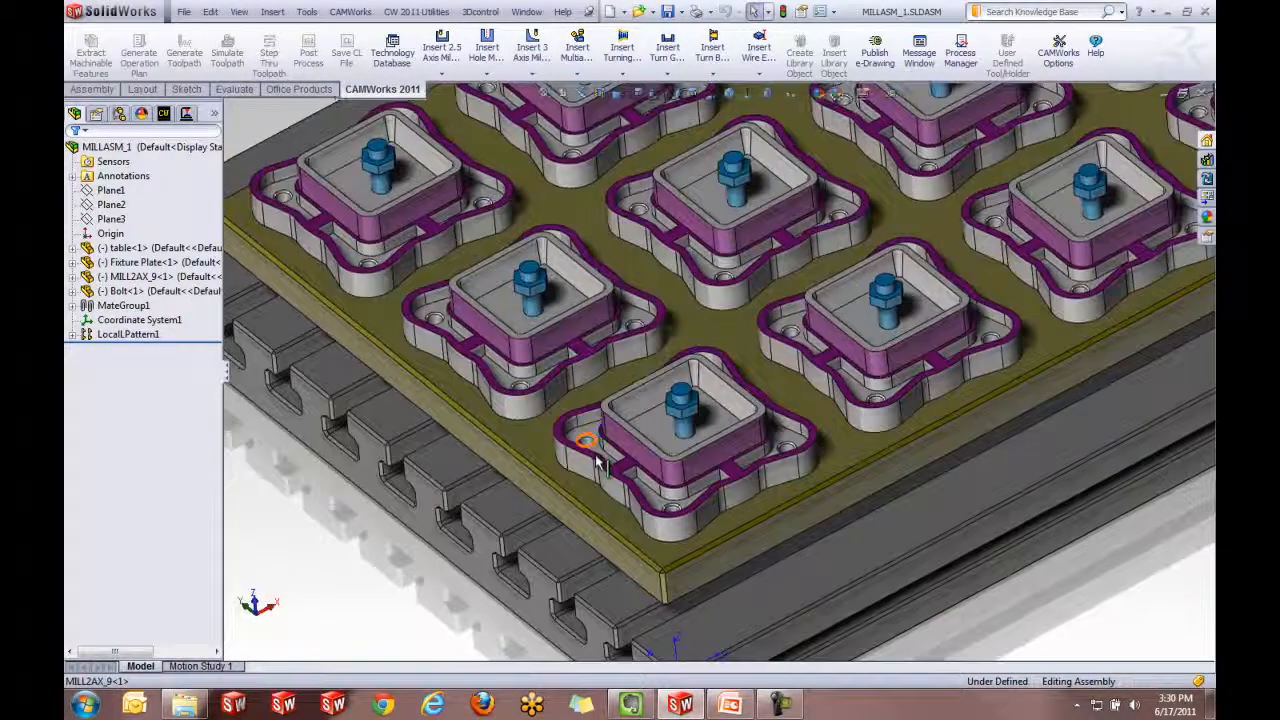
left_click(392, 172)
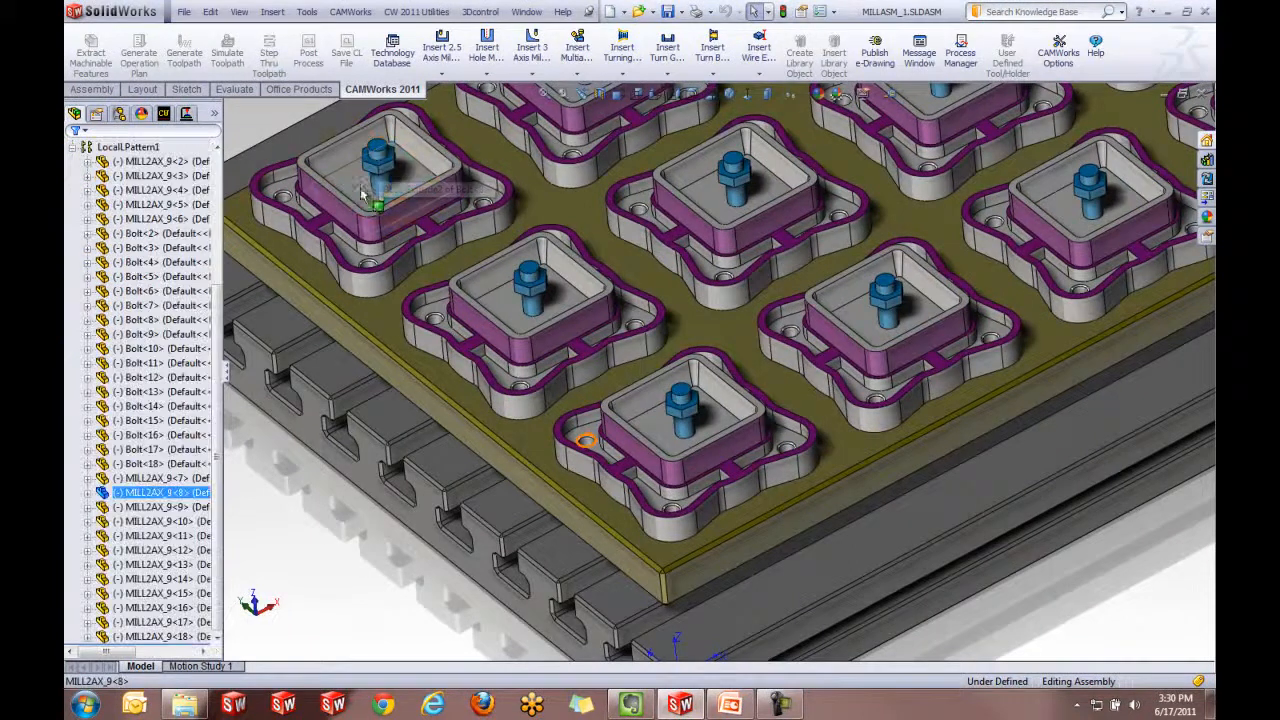
left_click(73, 147)
scroll(660, 360, "up", 6)
scroll(745, 360, "up", 2)
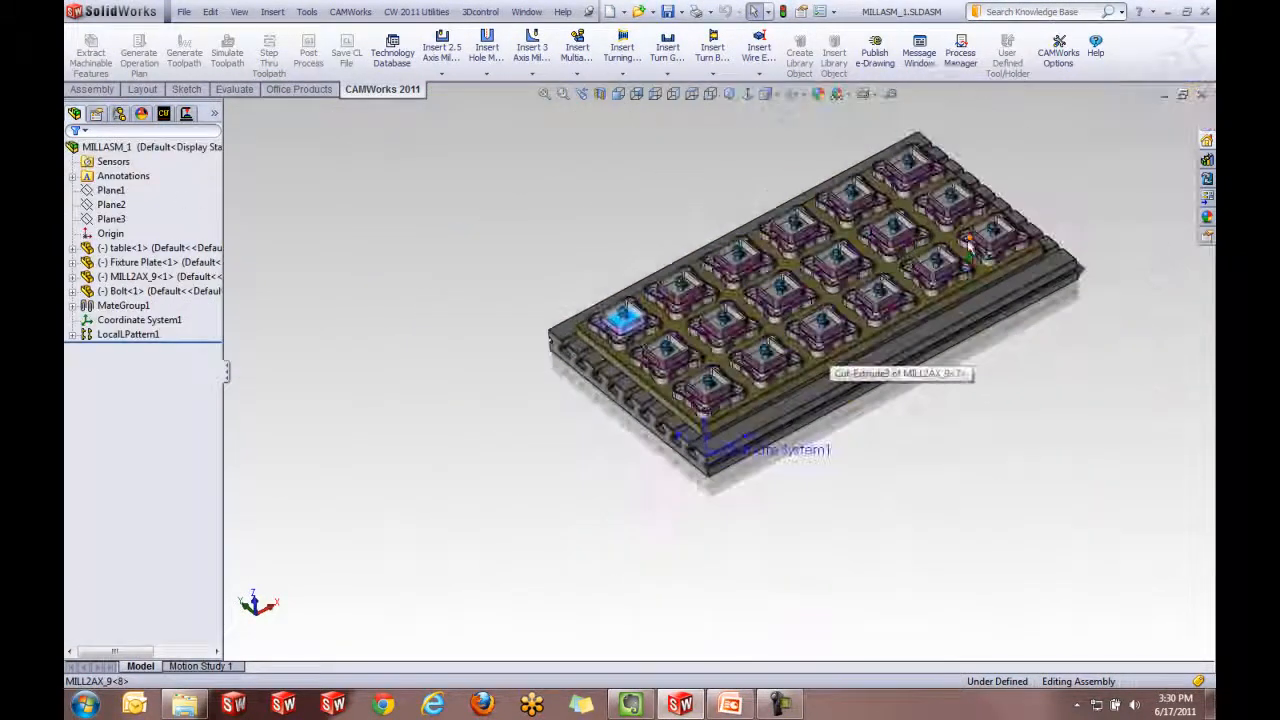
scroll(760, 420, "down", 5)
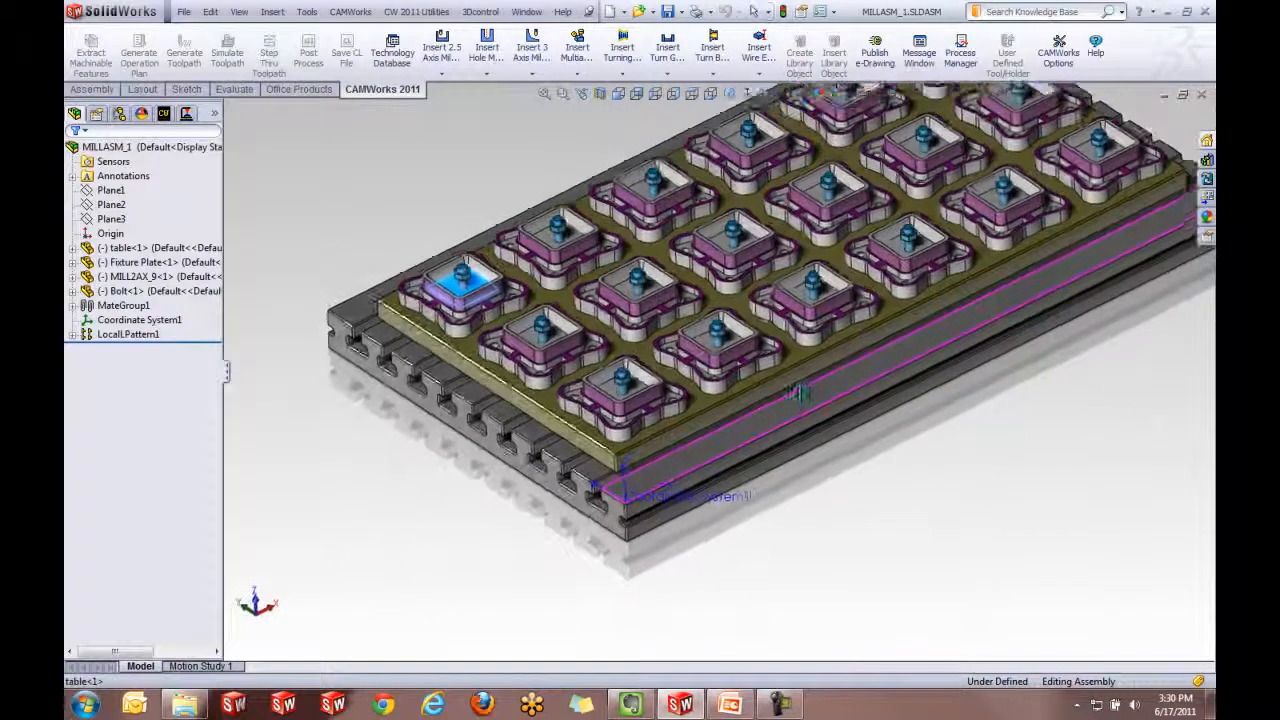
left_click(888, 583)
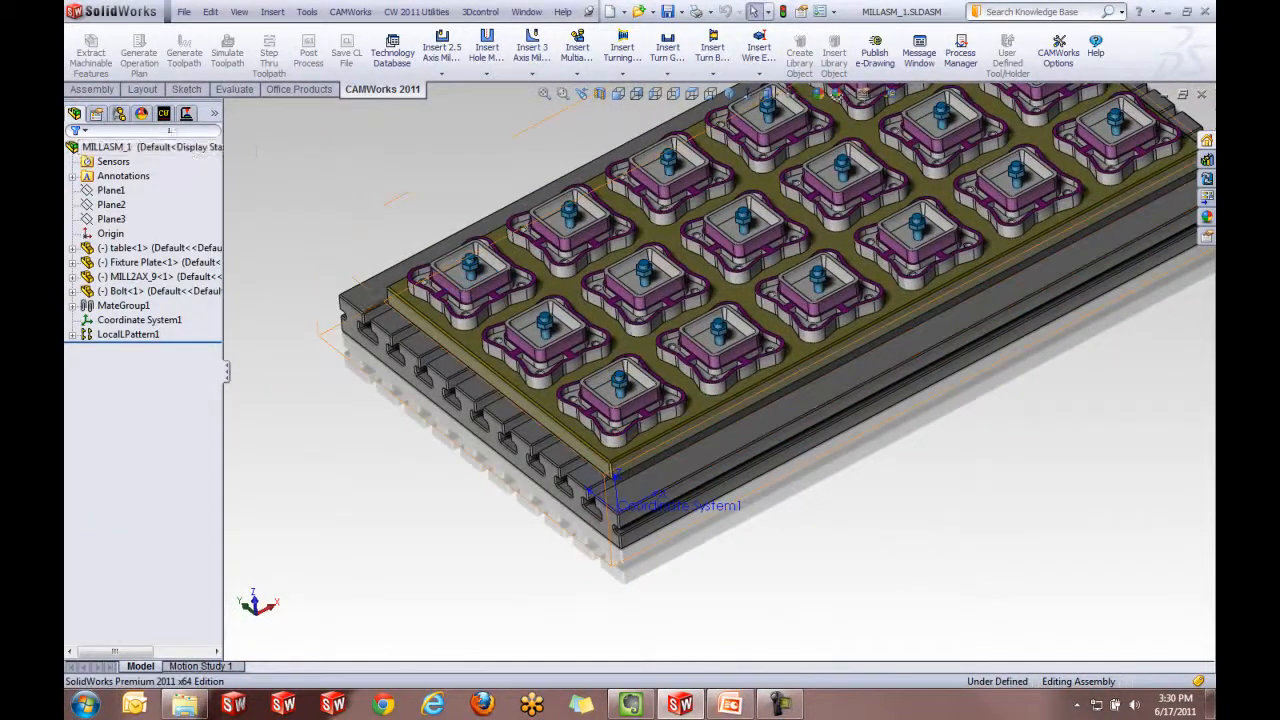
- Add the front corner MILL2AX_9 part and all its instances to the Part Manager
left_click(165, 116)
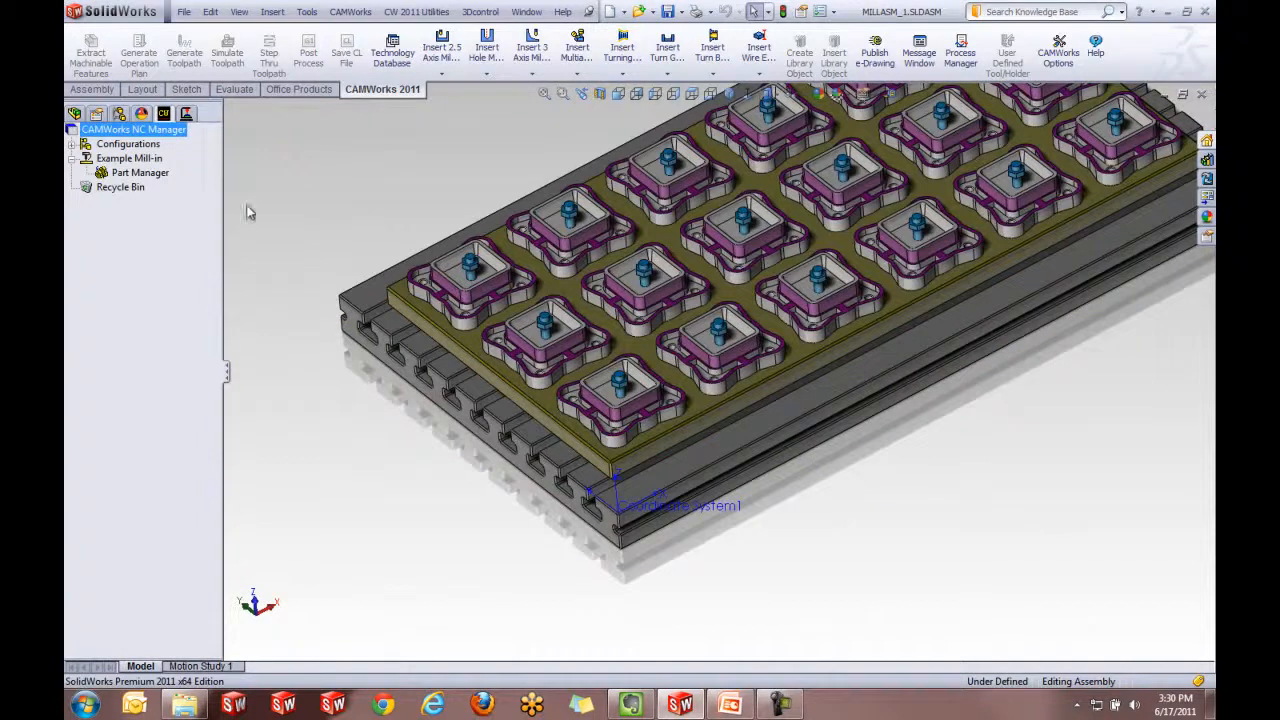
double_click(146, 176)
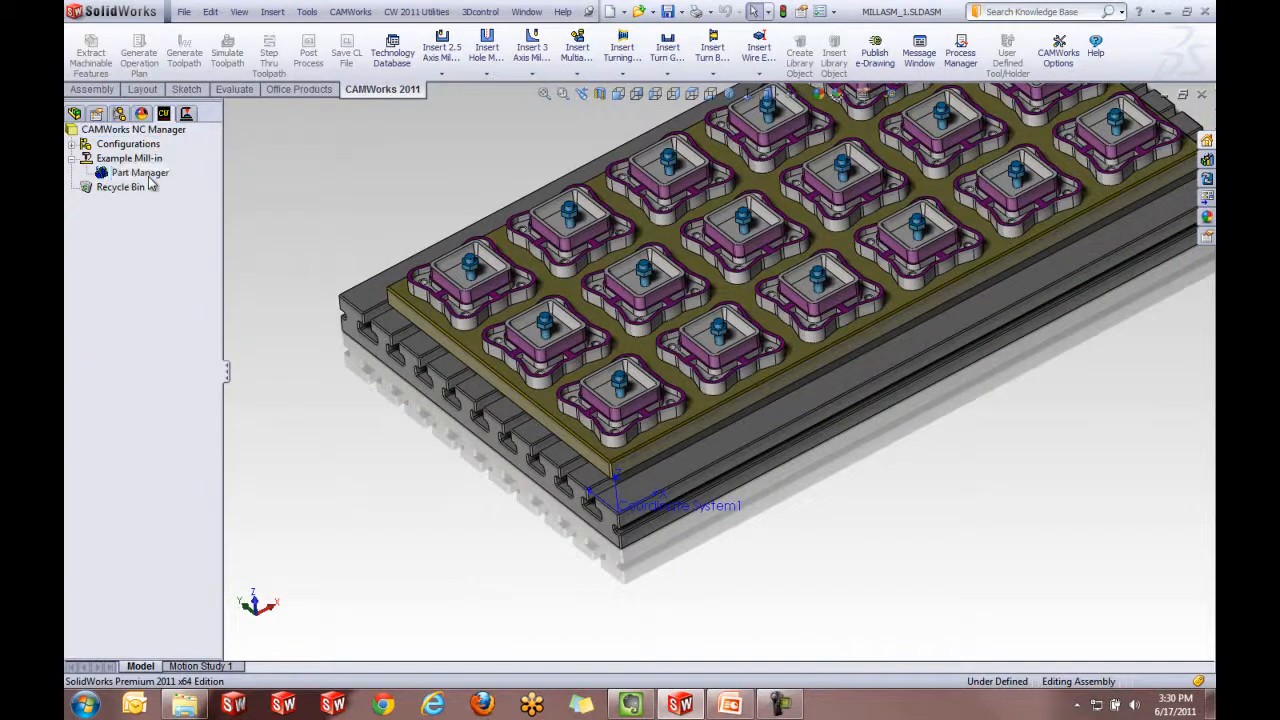
mouse_move(224, 14)
left_mouse_down()
mouse_move(245, 24)
mouse_move(222, 25)
left_mouse_up()
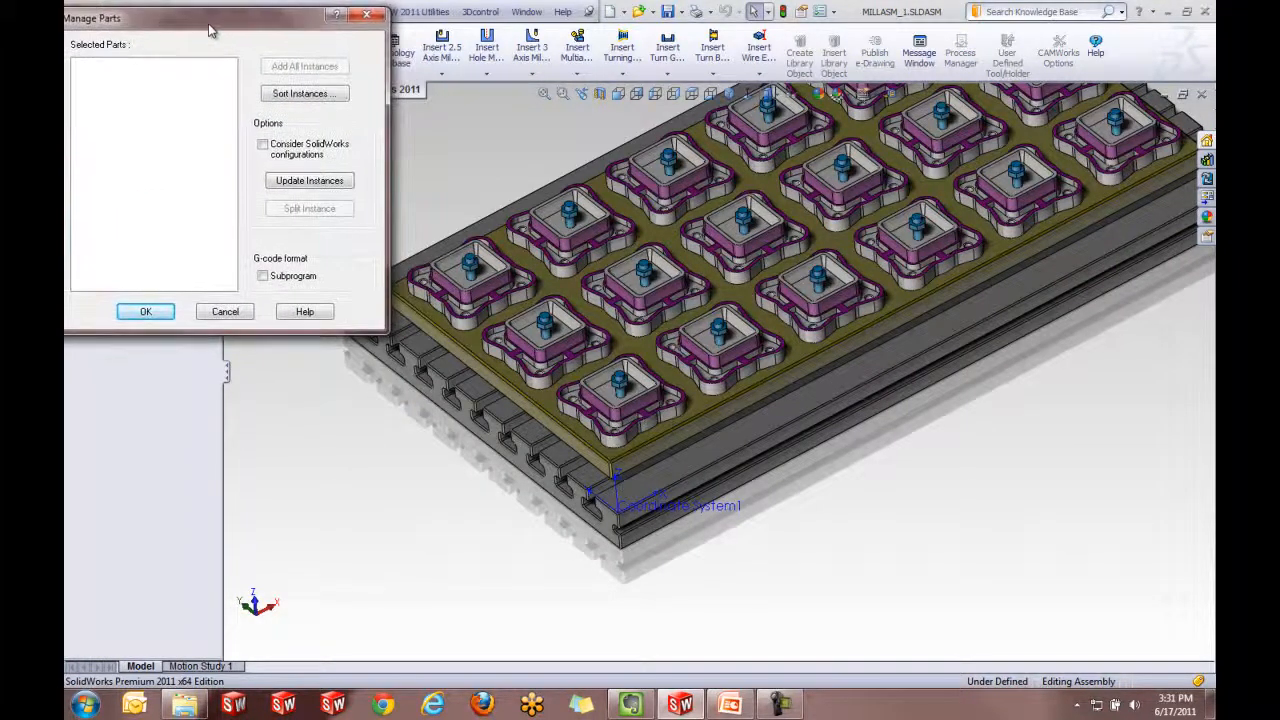
scroll(580, 385, "down", 3)
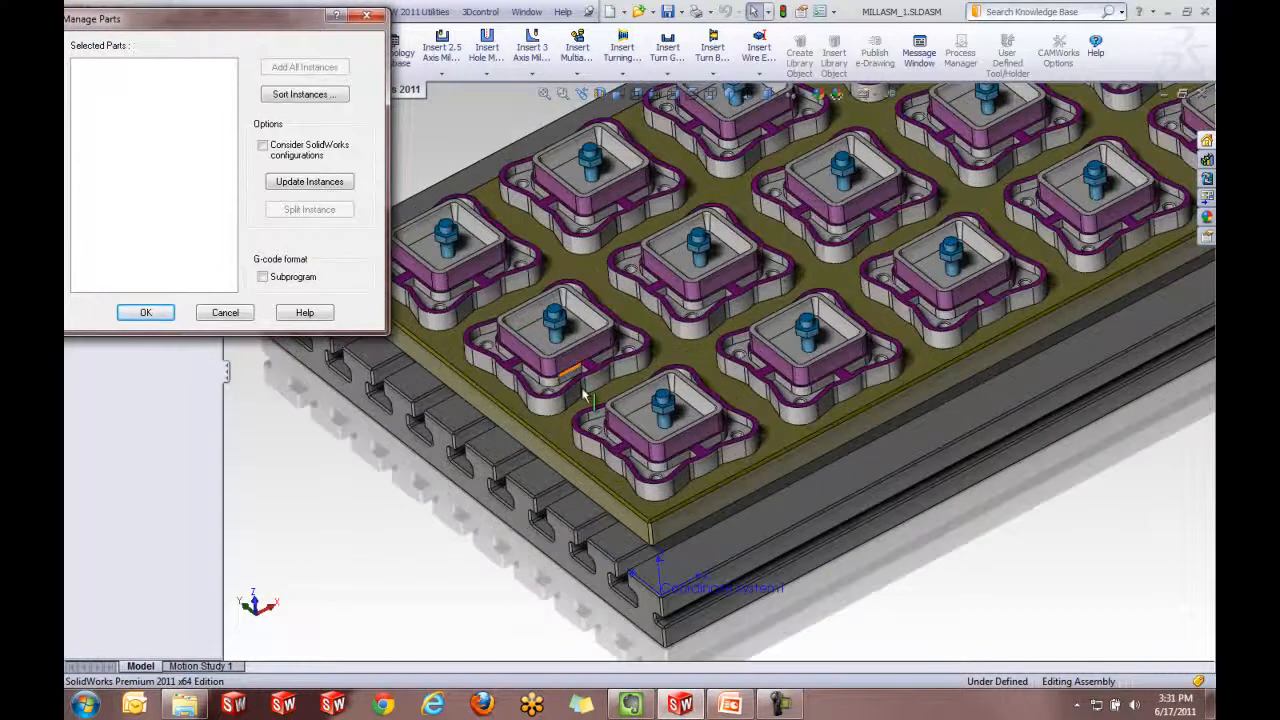
left_click(647, 424)
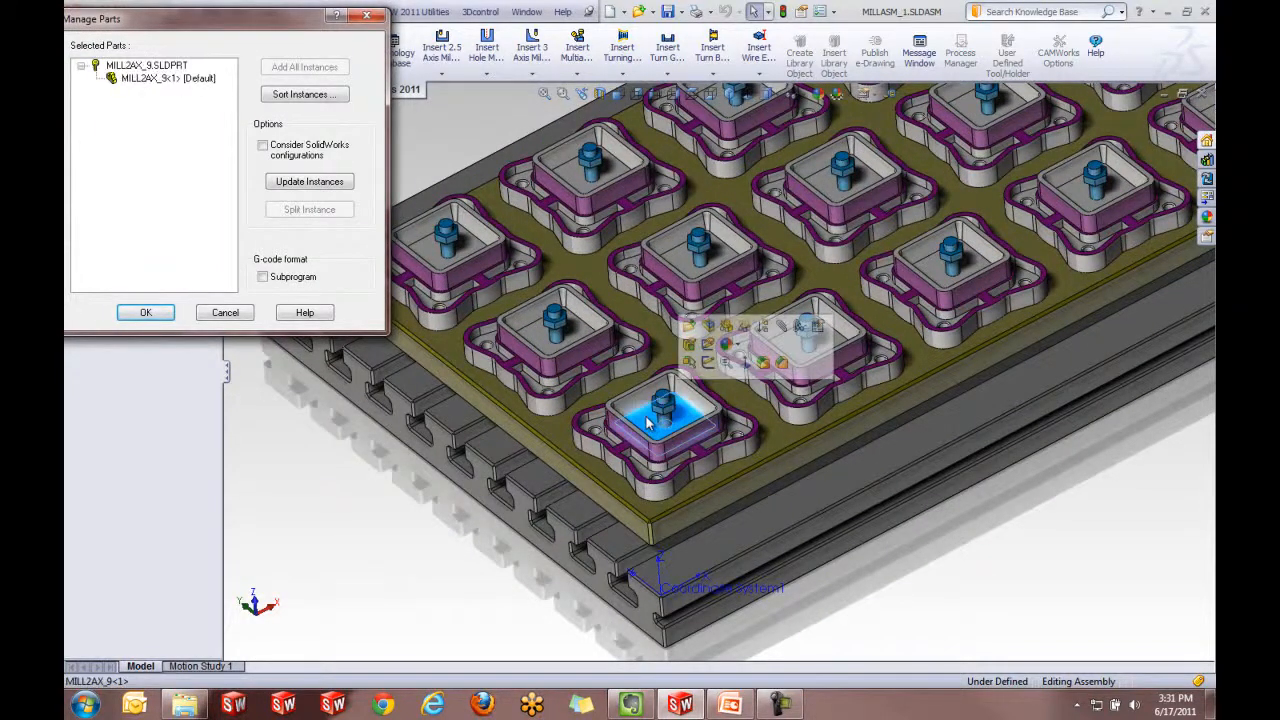
left_click(156, 80)
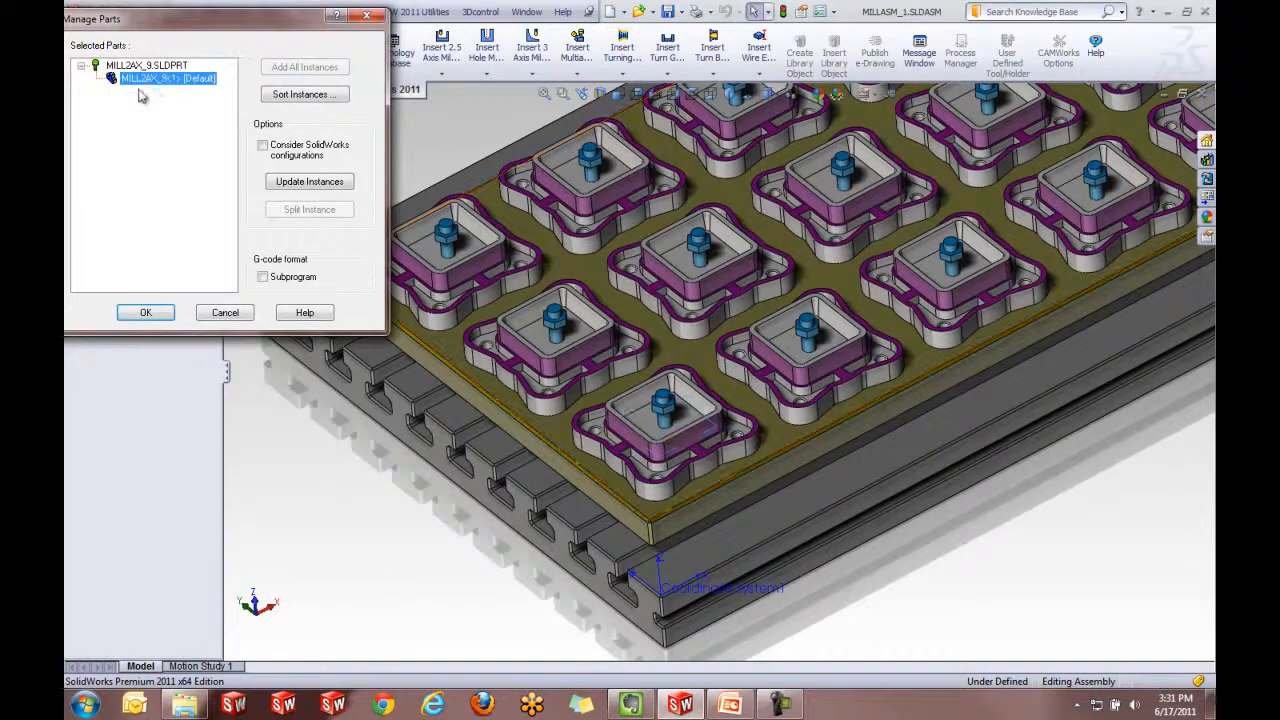
left_click(284, 70)
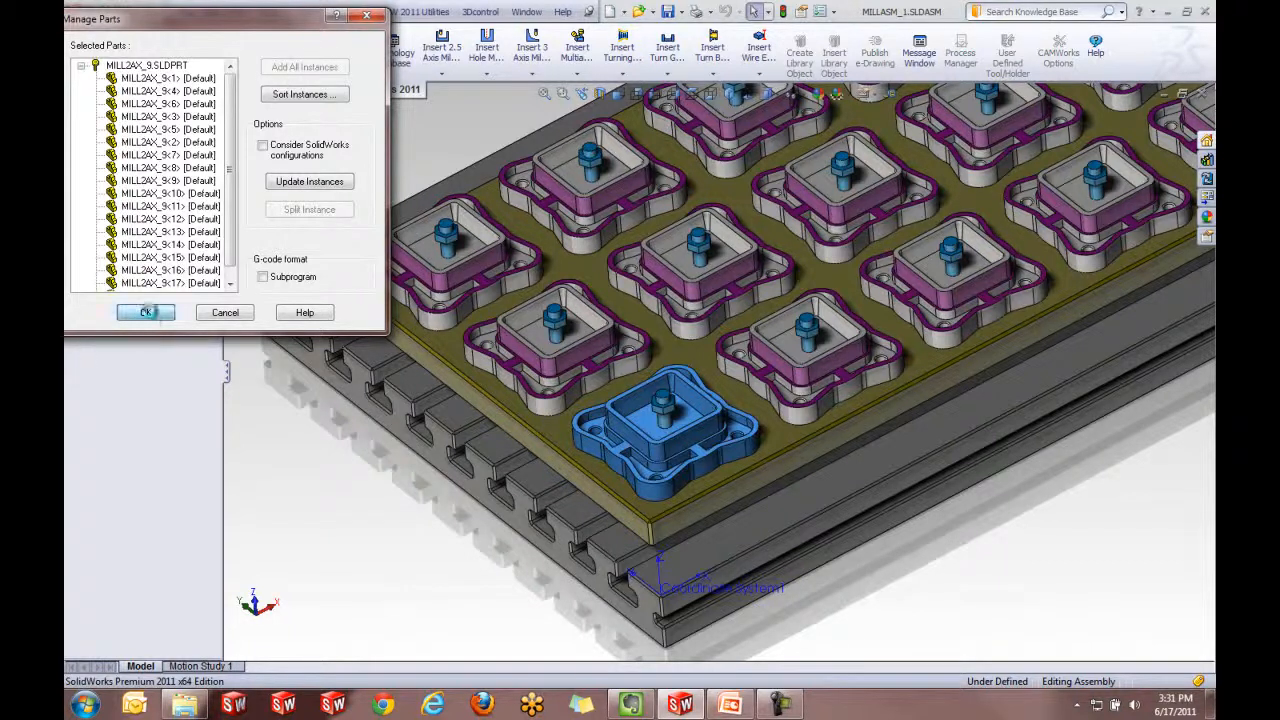
left_click(147, 312)
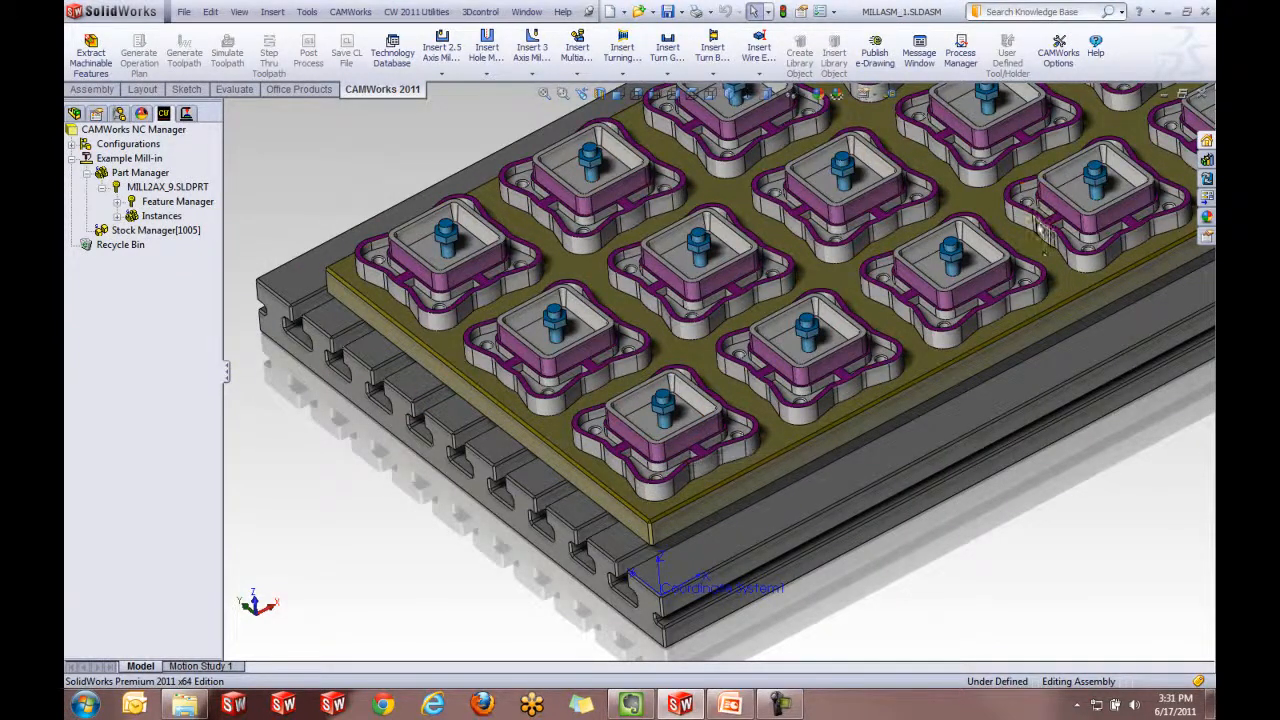
- Open the stock definition of the MILL2AX_9 parts in the Stock Manager
double_click(180, 232)
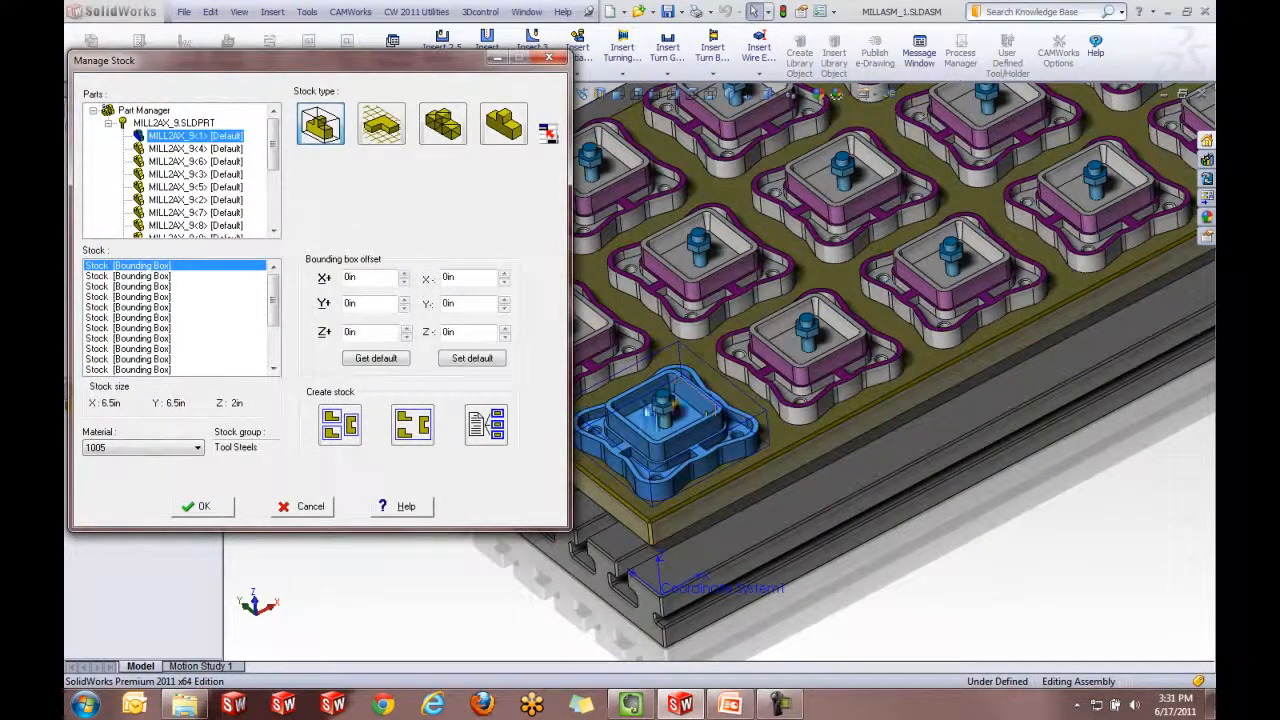
scroll(607, 432, "down", 3)
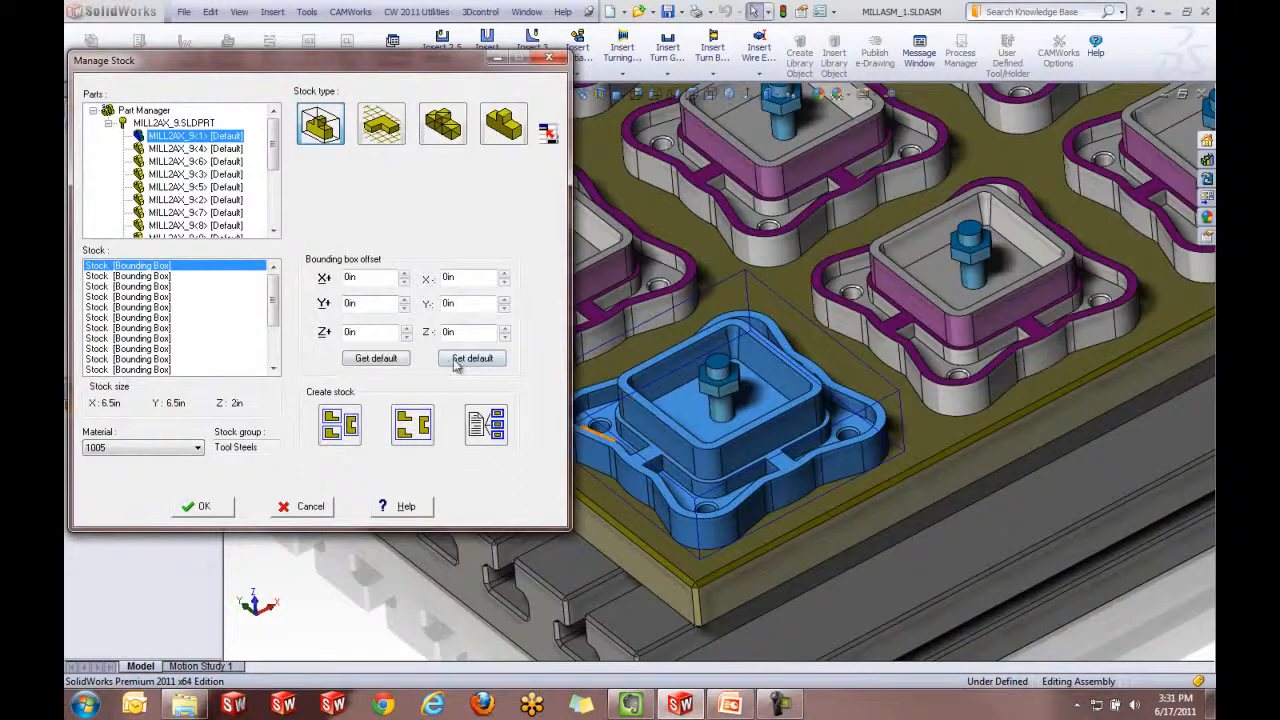
left_click(406, 330)
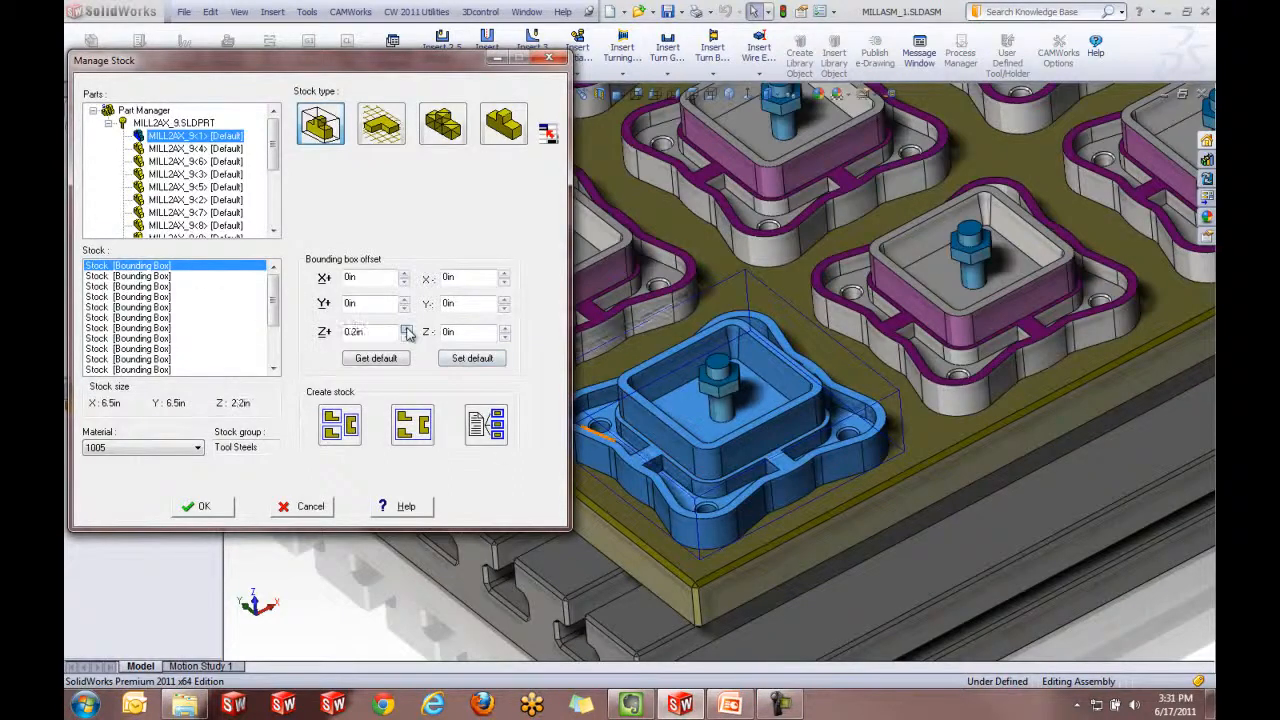
left_click(407, 338)
left_click(407, 338)
left_click(407, 339)
left_click(407, 338)
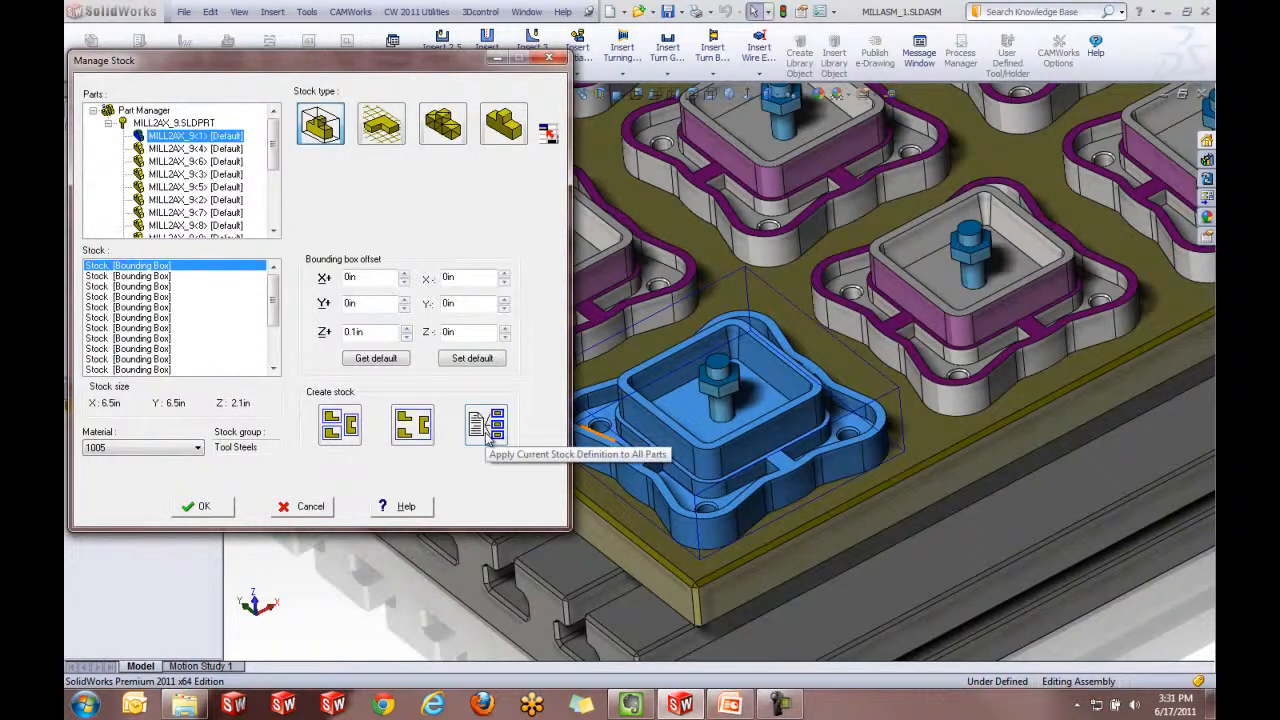
left_click(407, 338)
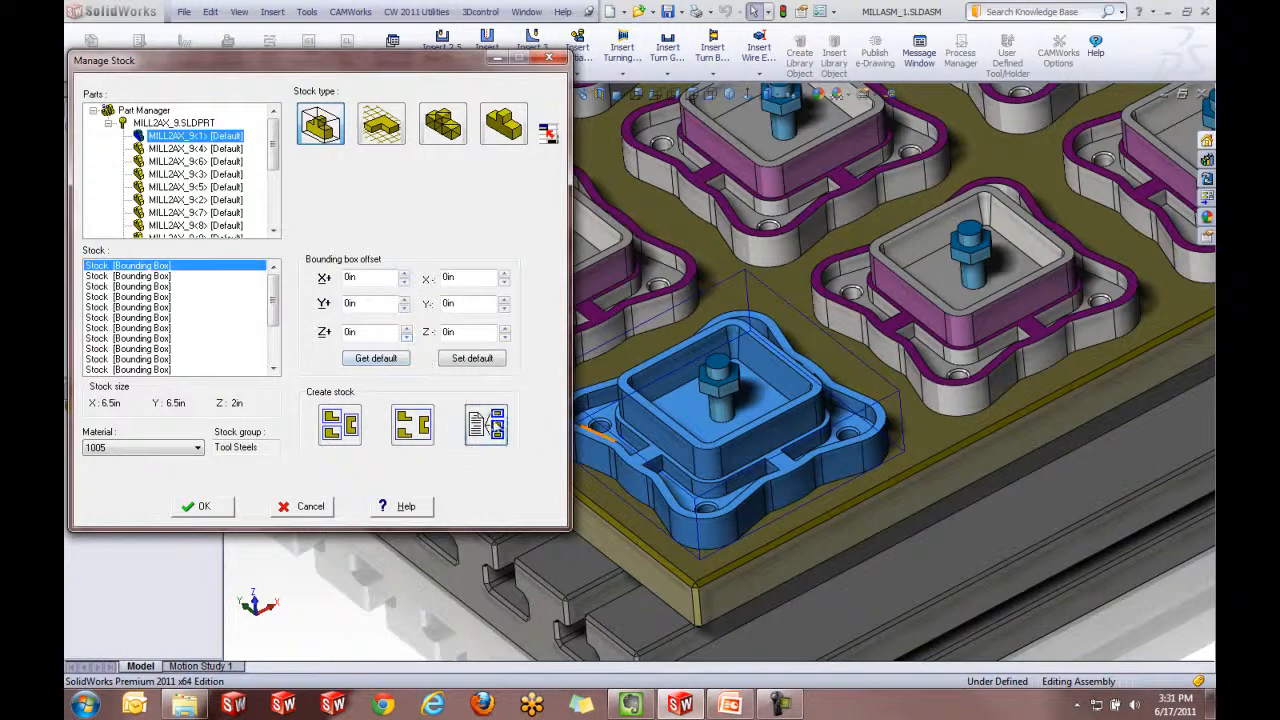
- Apply the current bounding box stock definition with 0in offsets to all parts and accept it
left_click(487, 424)
left_click(186, 512)
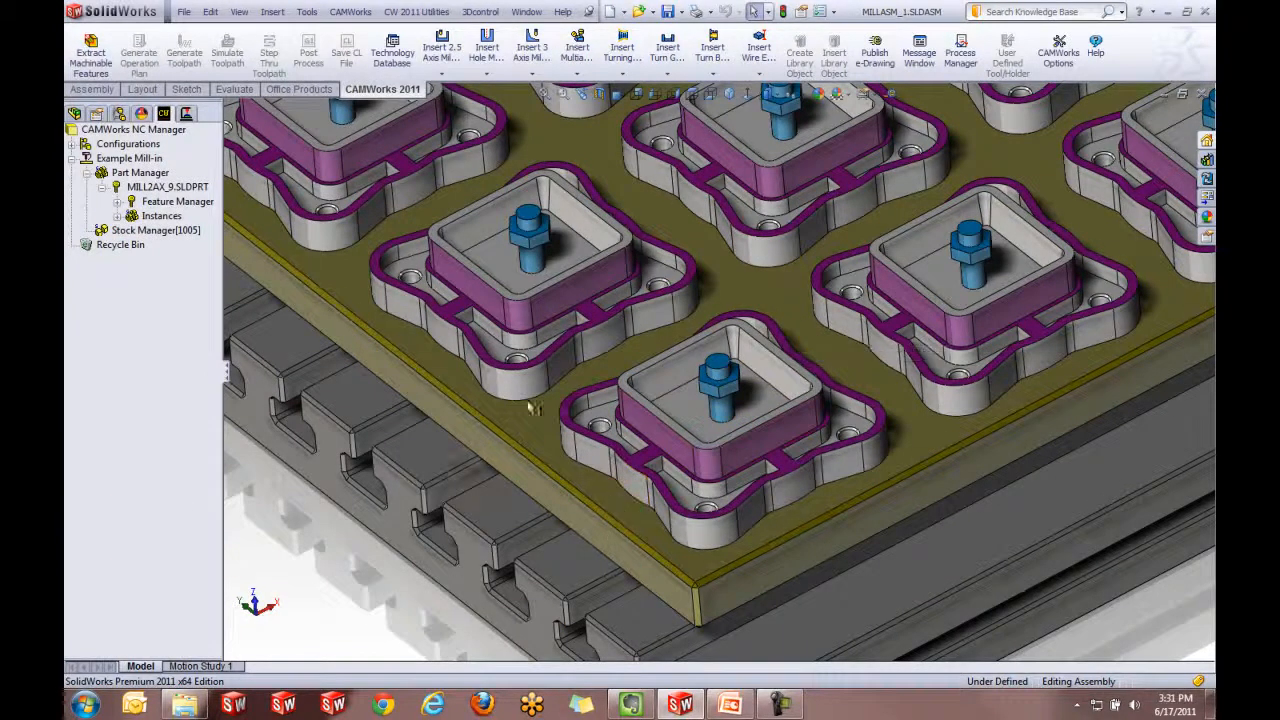
- Extract the machinable features of the MILL2AX_9 parts automatically
scroll(724, 378, "up", 5)
scroll(785, 248, "down", 2)
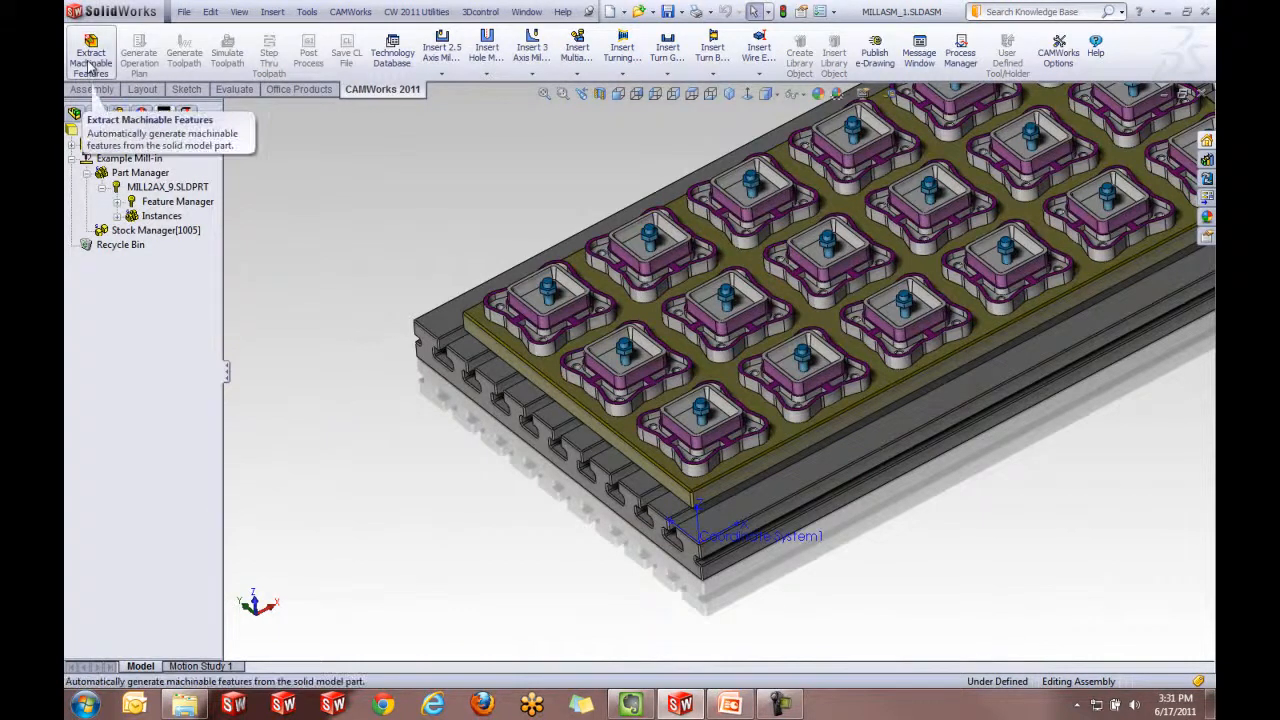
left_click(90, 64)
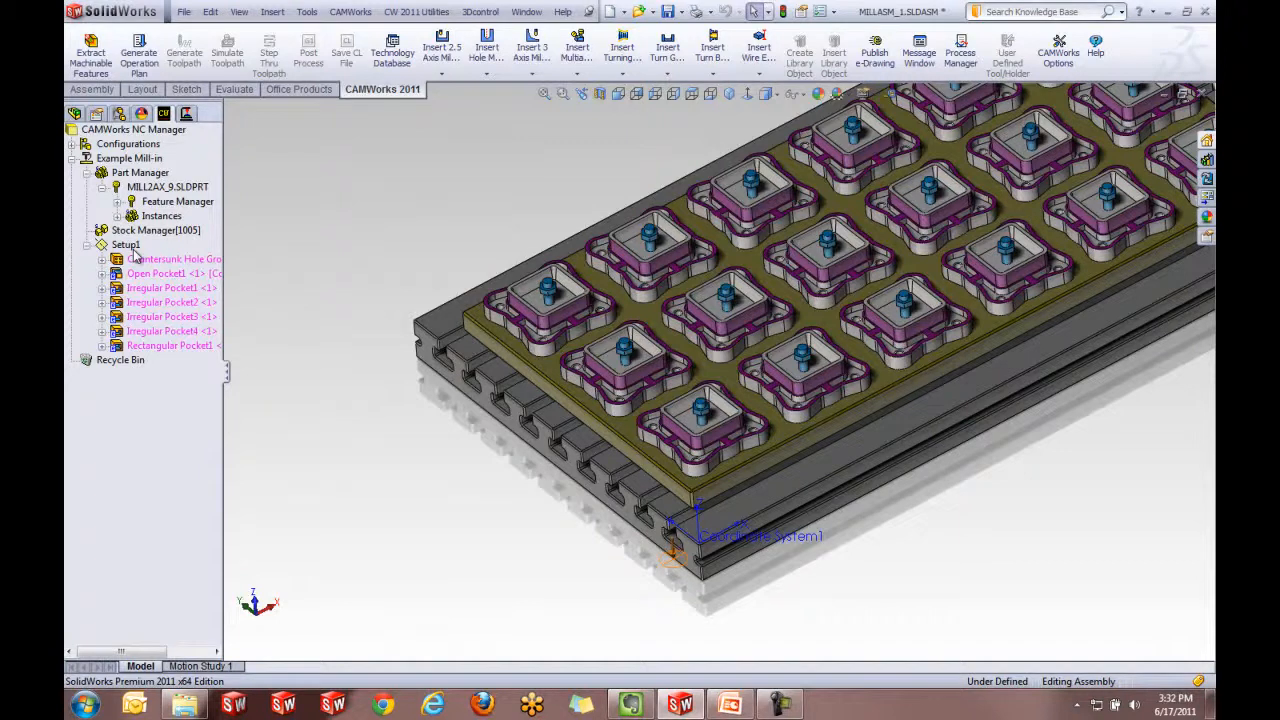
right_click(130, 249)
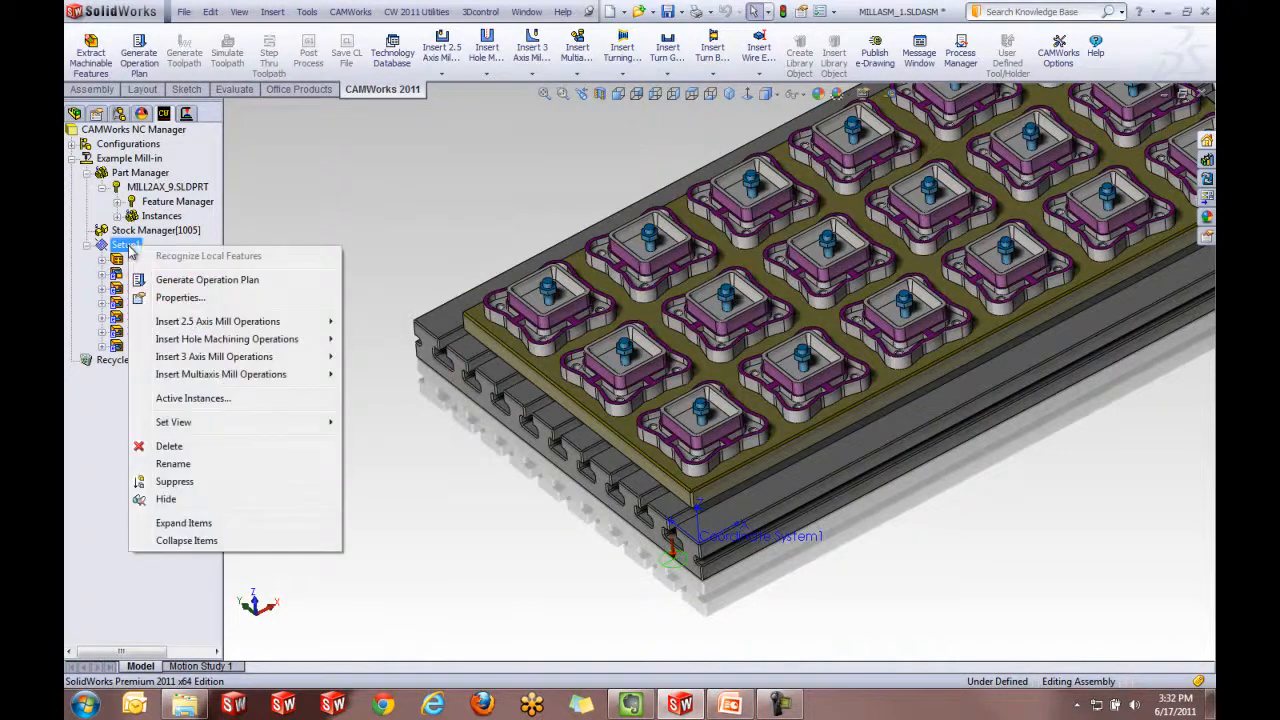
mouse_move(212, 325)
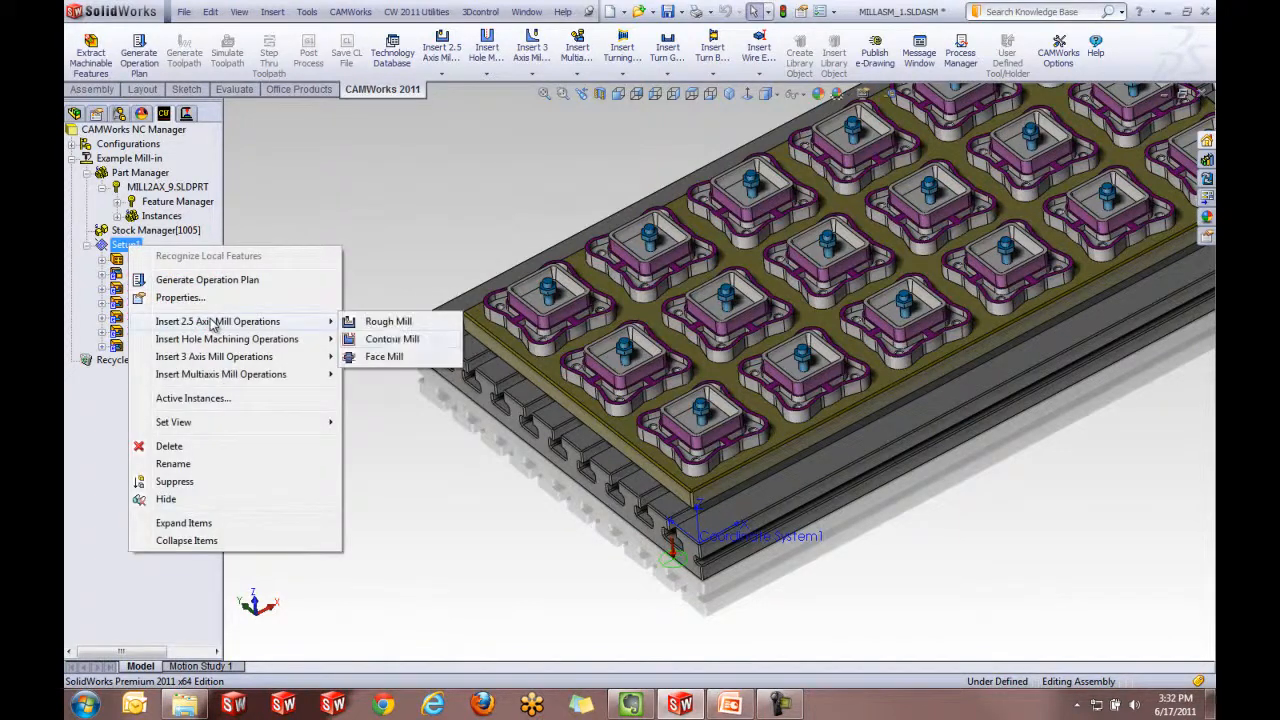
left_click(424, 512)
- Generate the operation plan for the extracted features and generate the toolpaths of all operations
scroll(760, 375, "down", 2)
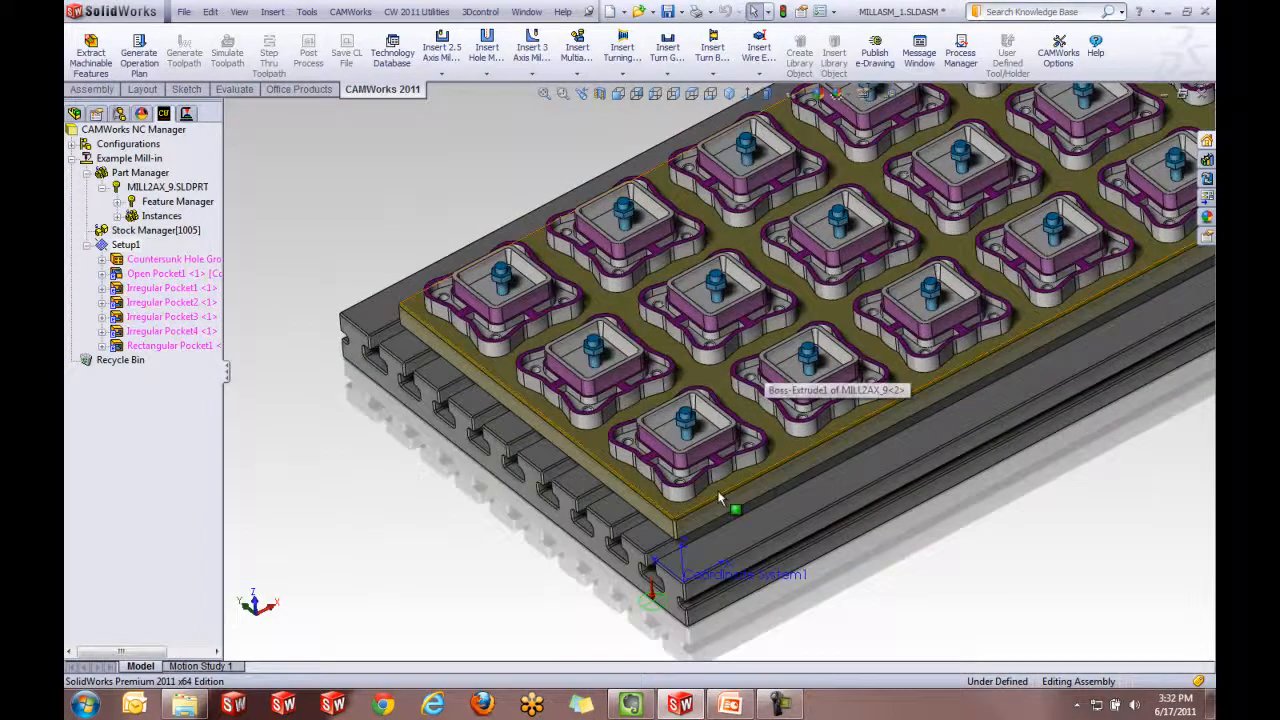
scroll(720, 500, "down", 1)
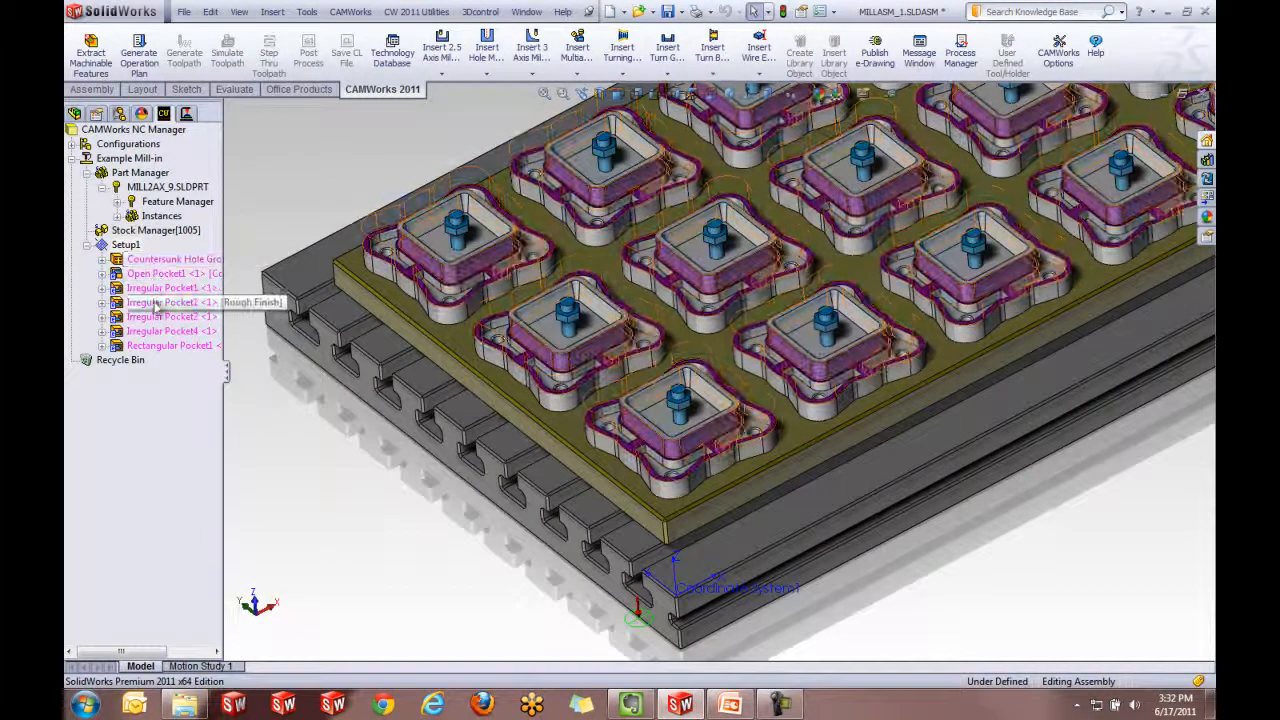
left_click(139, 58)
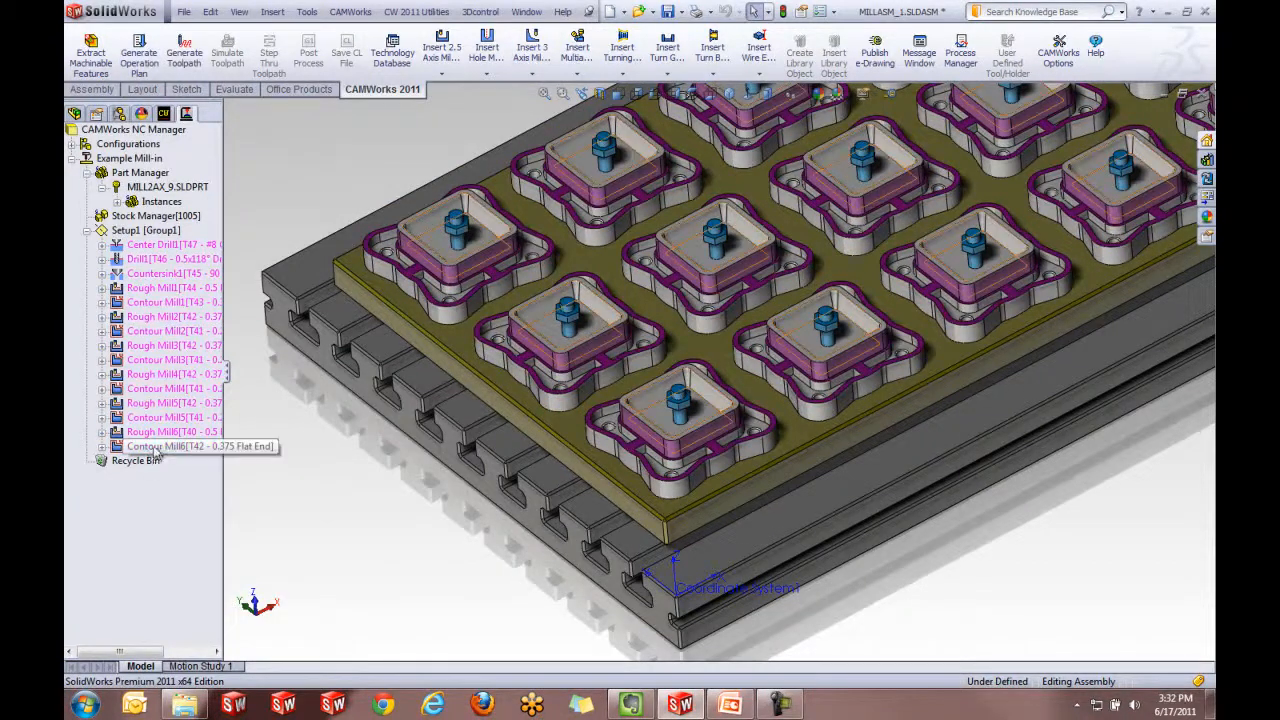
left_click(181, 60)
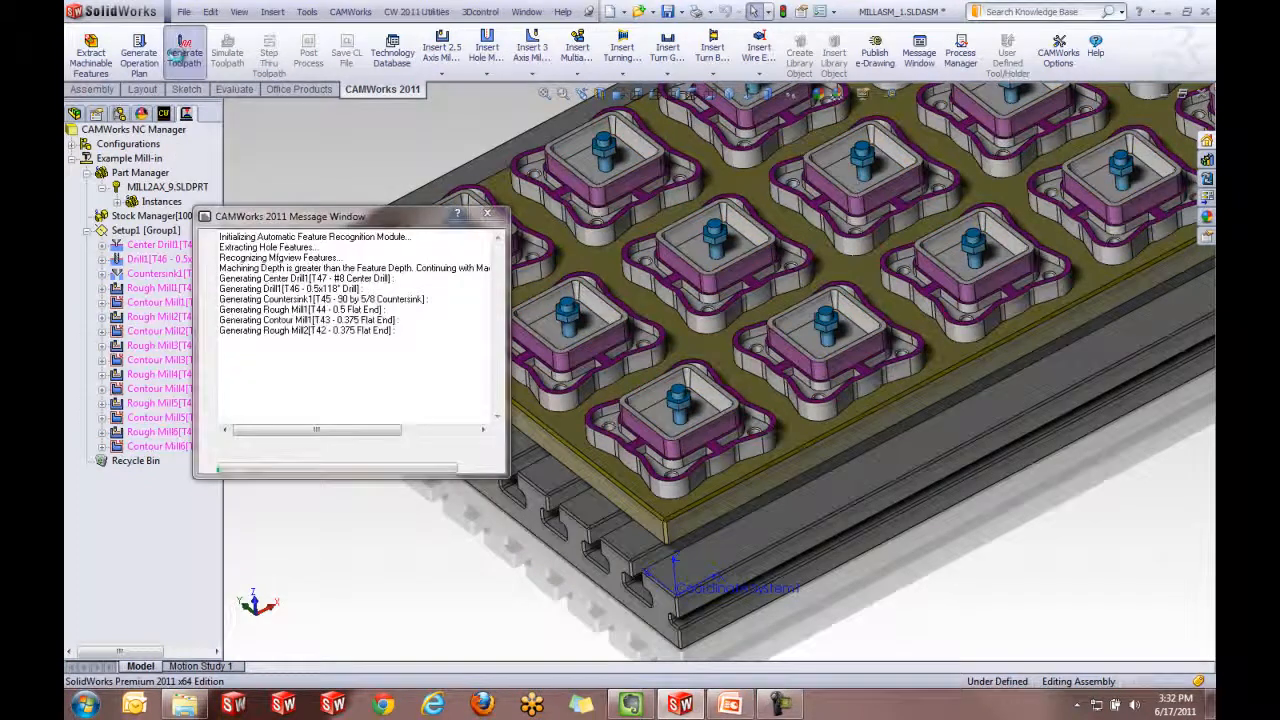
- Step through the Rough Mill6 toolpath in the front corner part's pocket to check the tool against the bolt
right_click(179, 438)
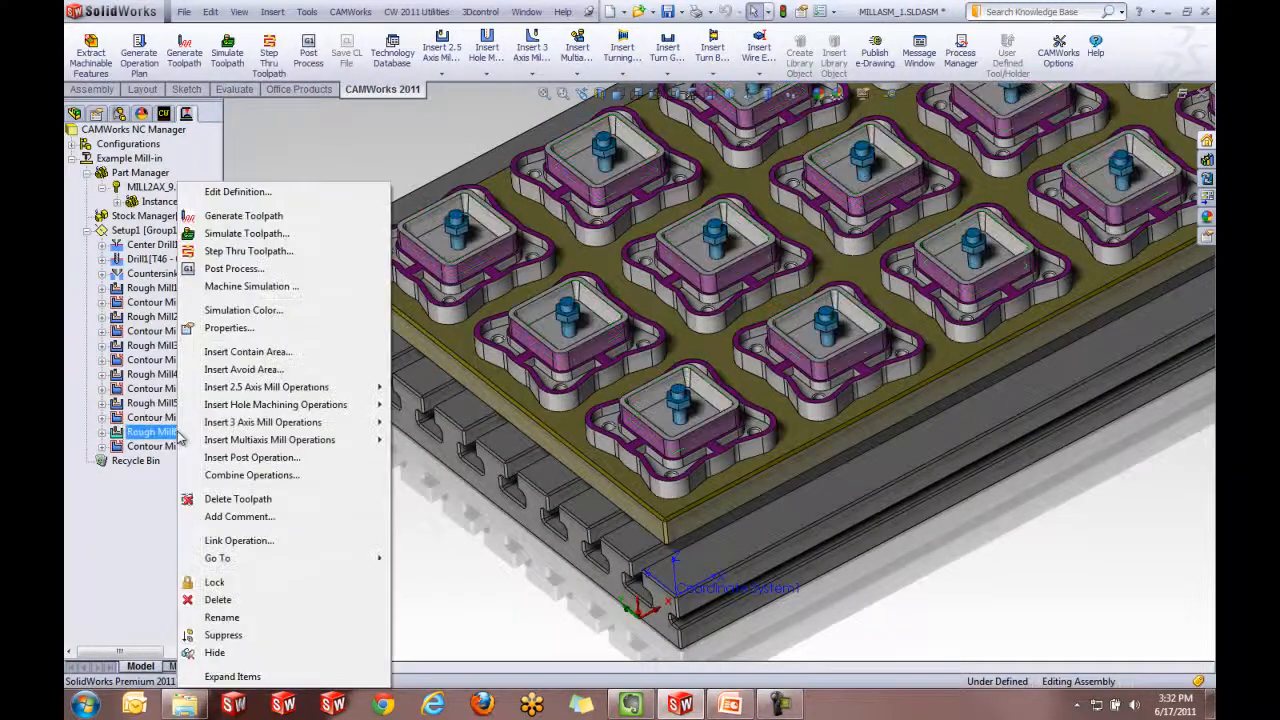
left_click(234, 254)
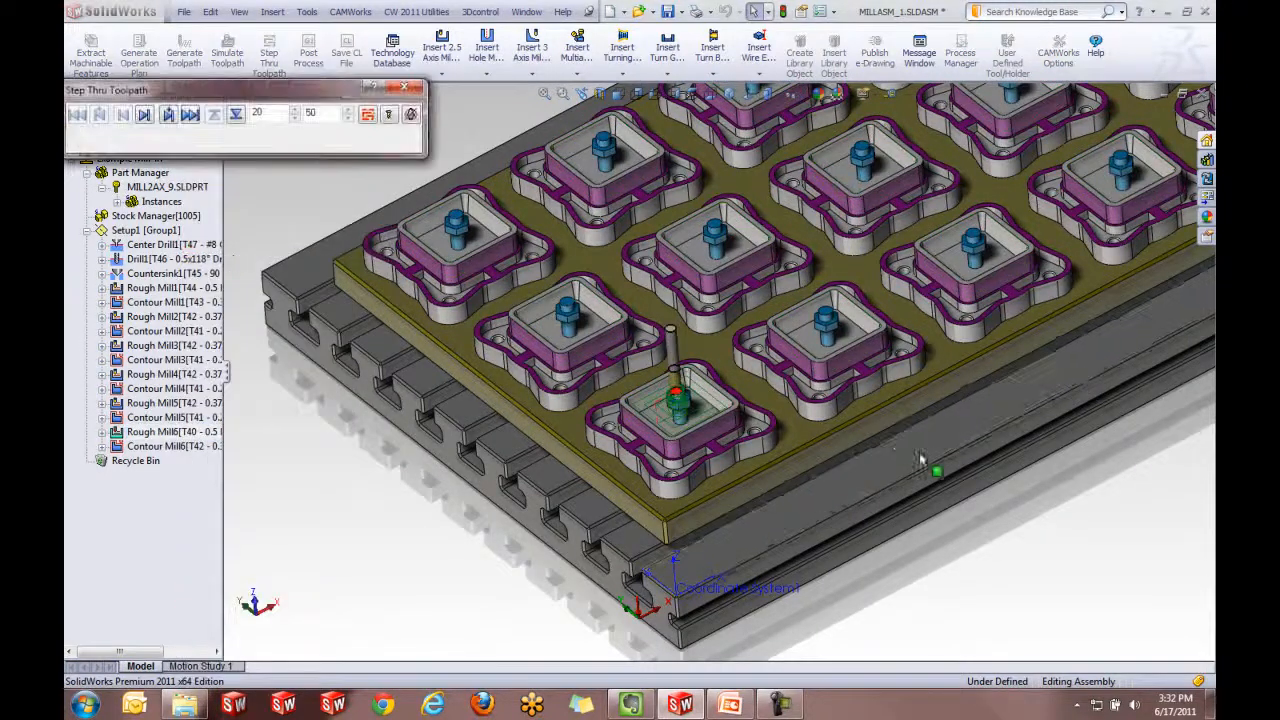
scroll(630, 425, "down", 5)
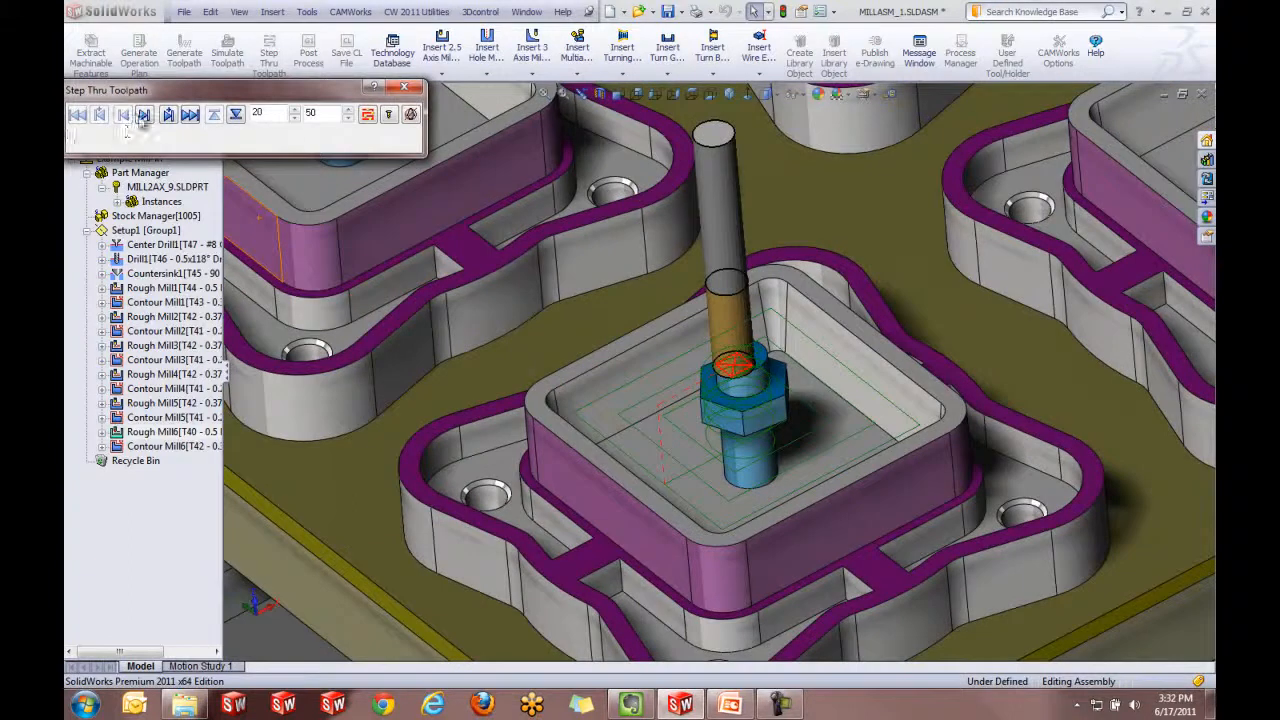
left_click(144, 114)
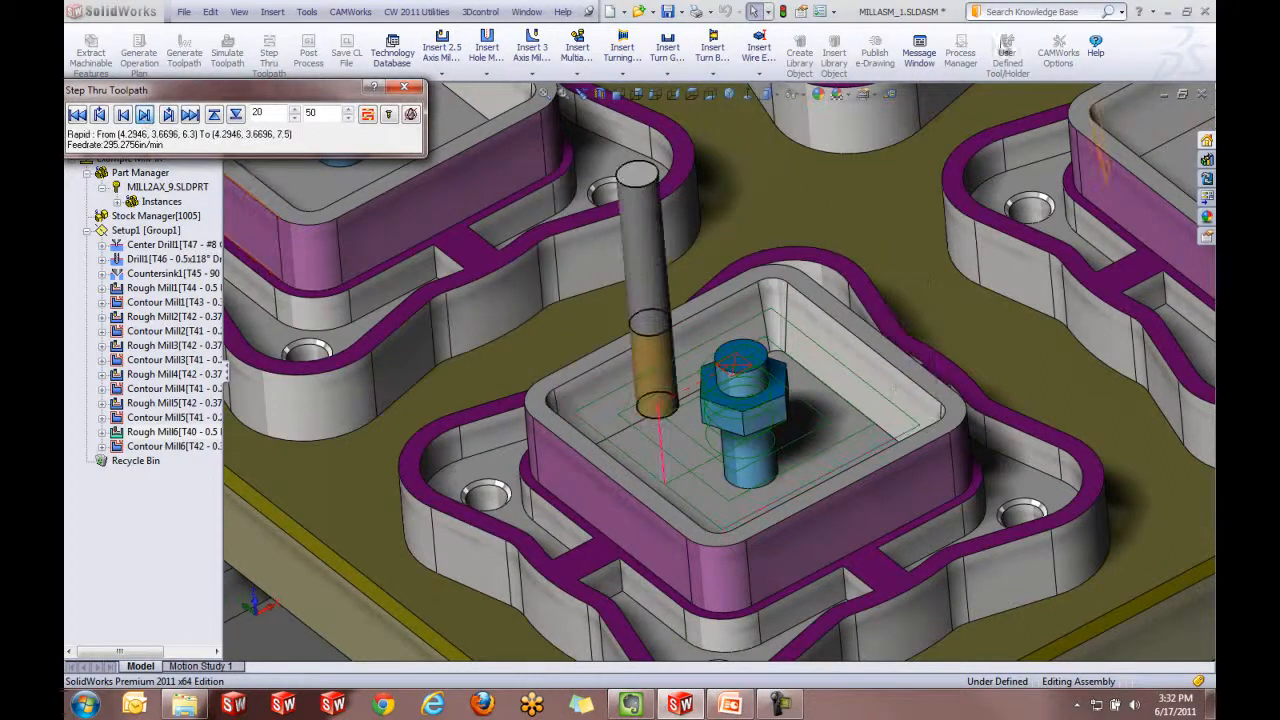
scroll(729, 378, "up", 8)
scroll(798, 242, "down", 1)
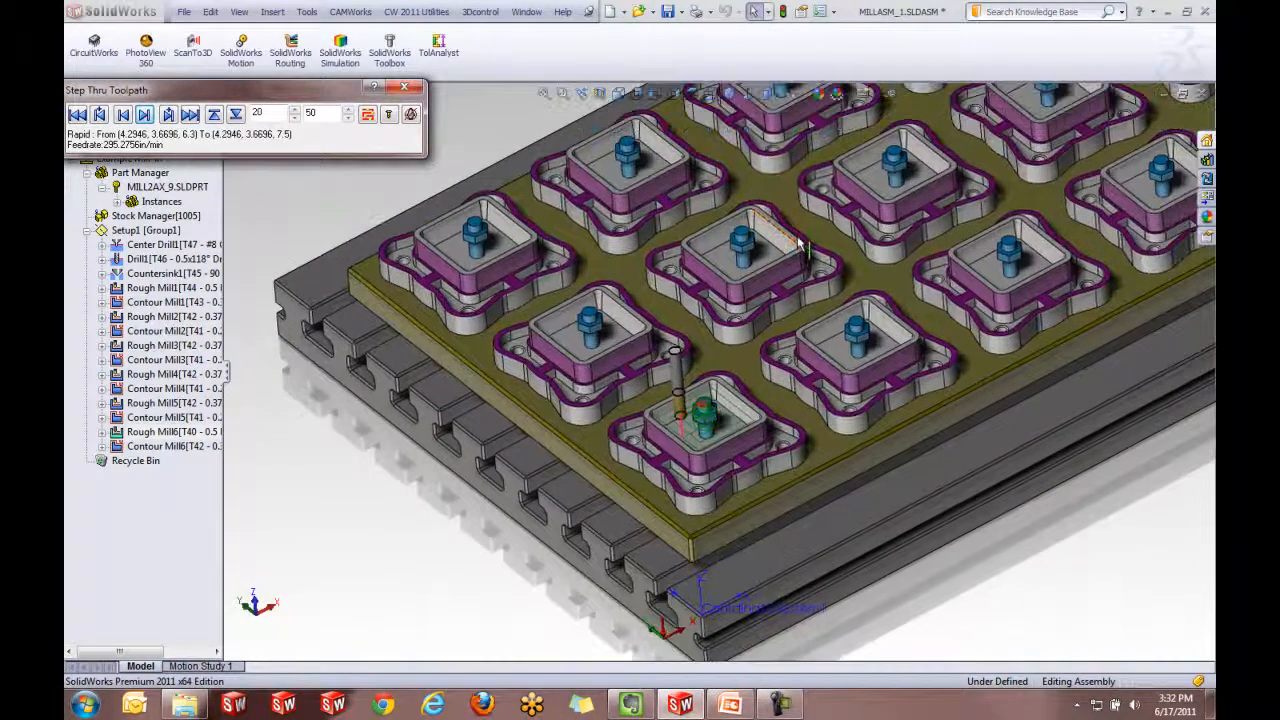
left_click(404, 88)
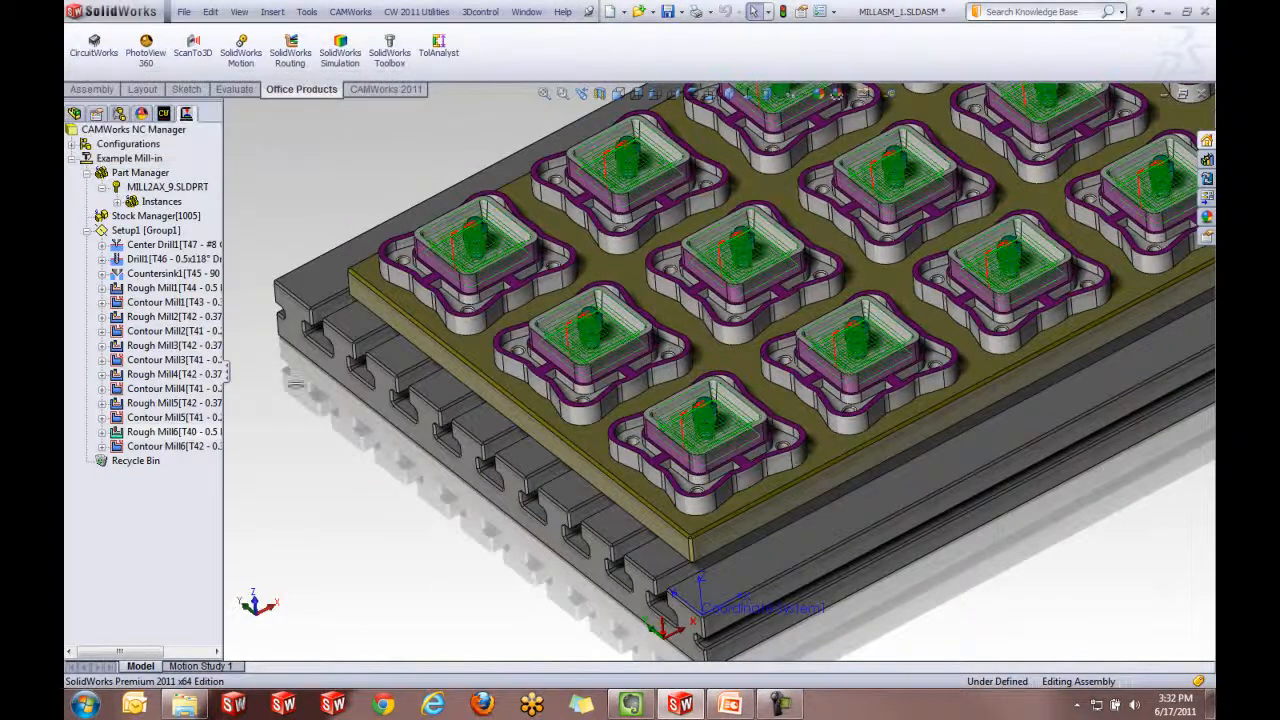
- Open the toolpath simulation of the Rough Mill6 operation and inspect the stock blocks of all parts
right_click(158, 432)
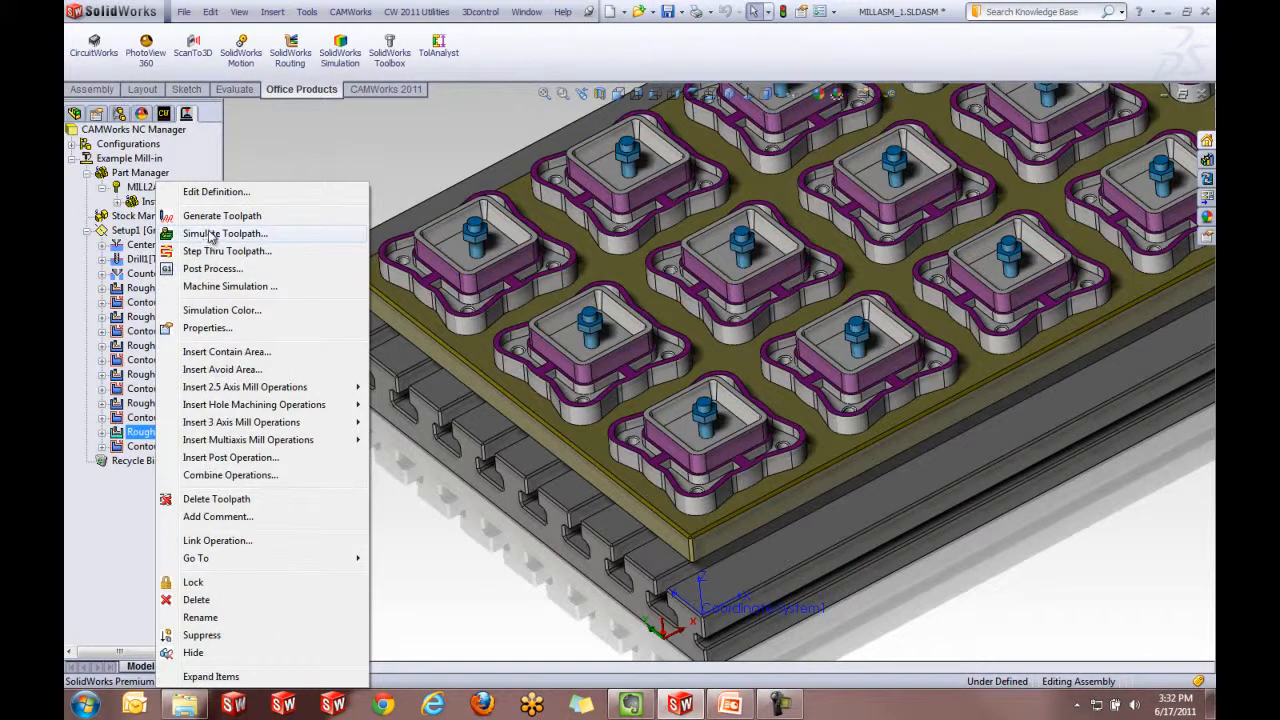
left_click(210, 234)
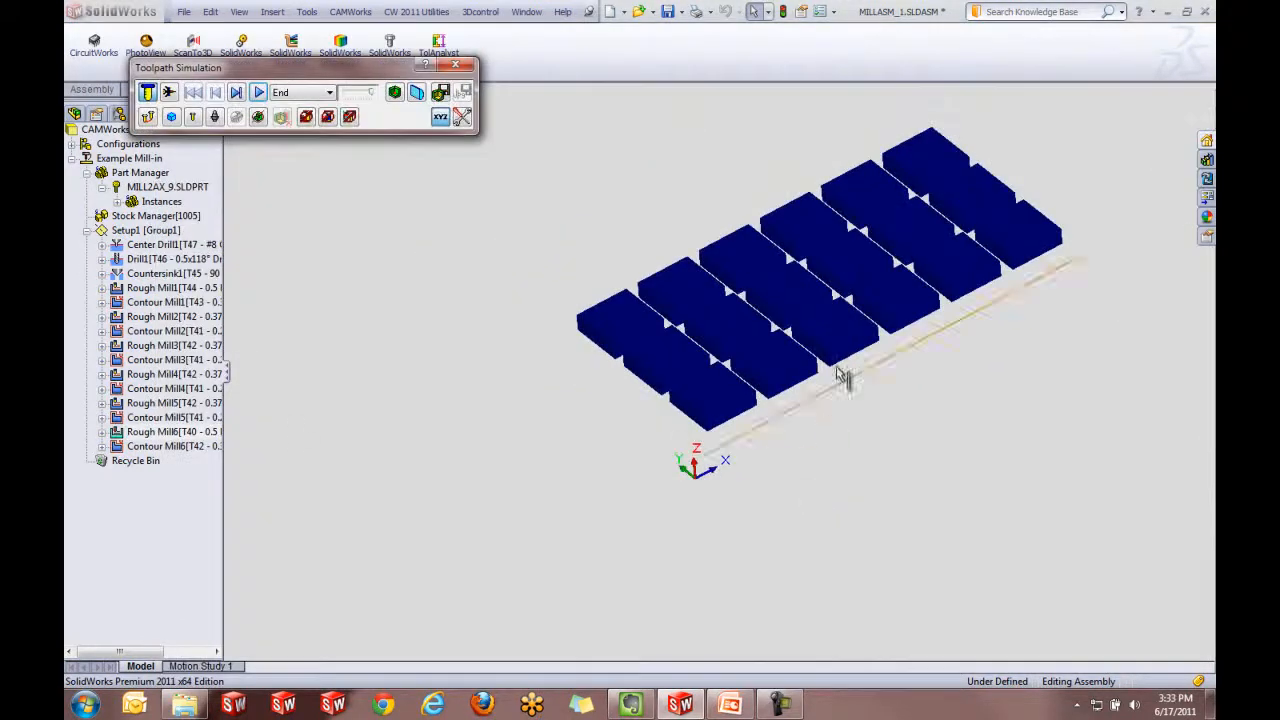
scroll(836, 350, "down", 3)
scroll(668, 252, "down", 2)
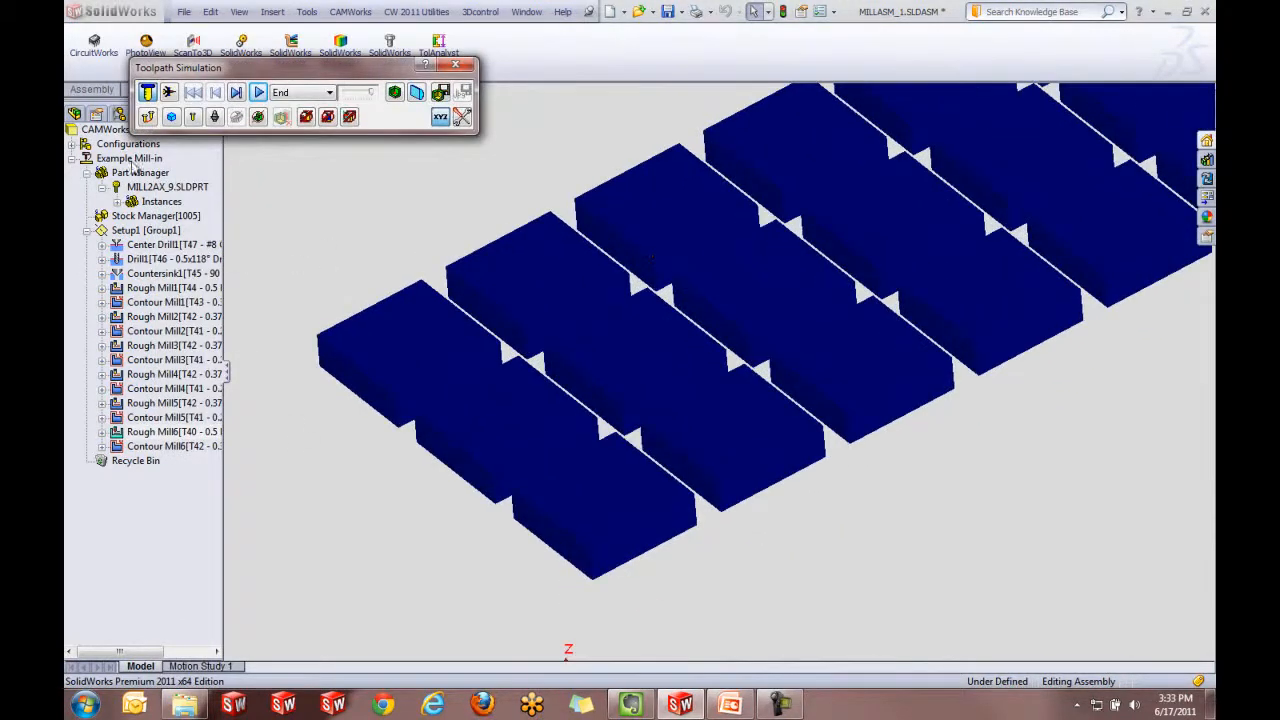
- Play the Rough Mill6 toolpath simulation to see the order in which the pockets are cut, and close it
left_click(260, 92)
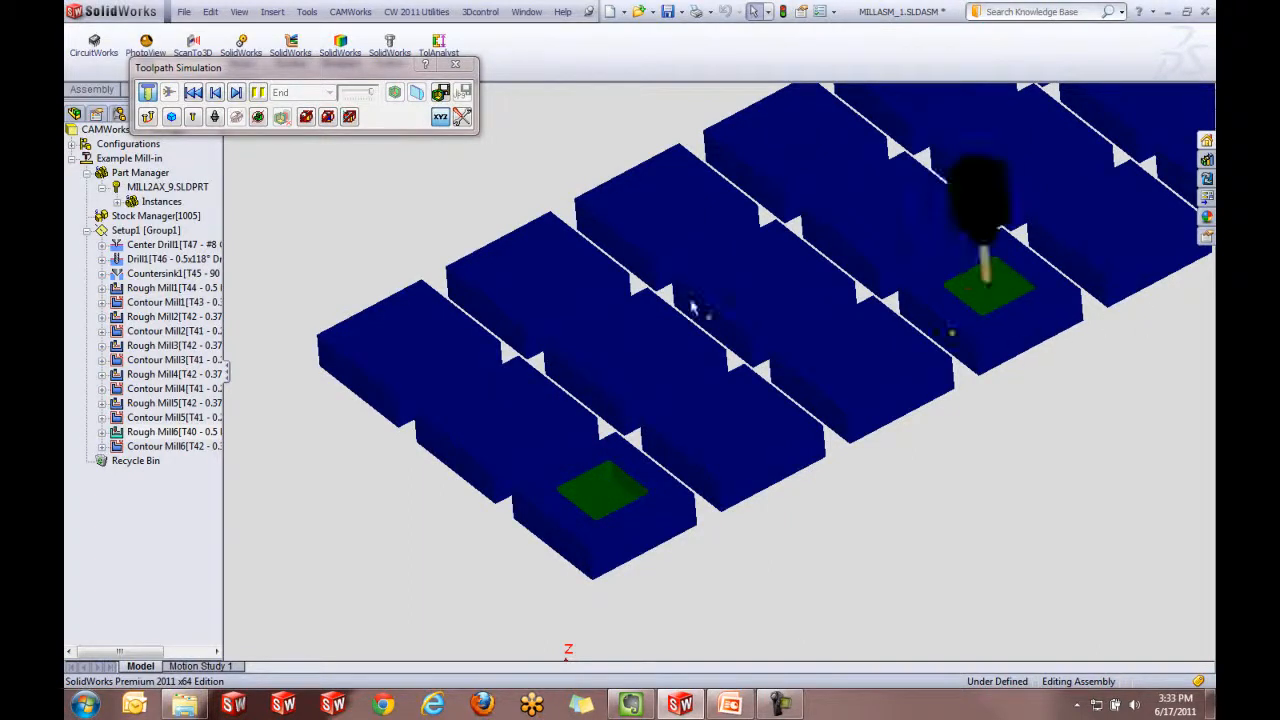
left_click(467, 64)
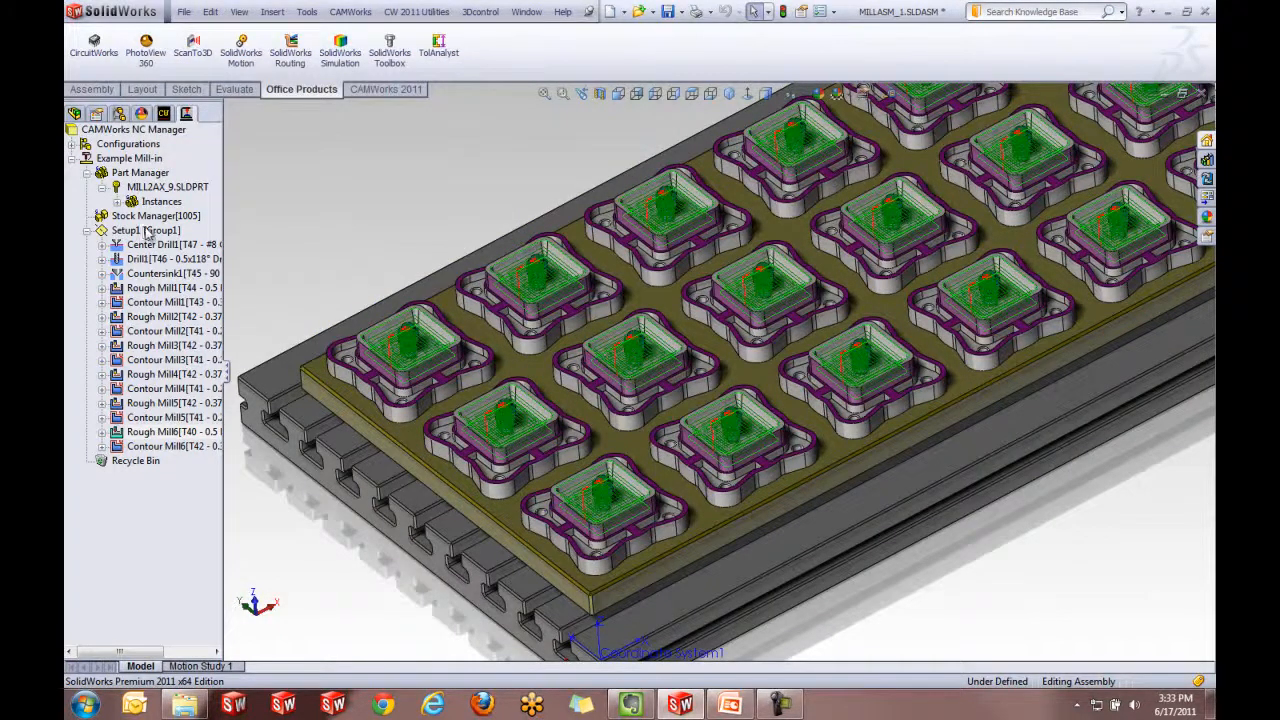
- Sort the MILL2AX_9 part instances in a grid pattern with start corner Top left, Horizontal direction and Zigzag pattern
double_click(140, 173)
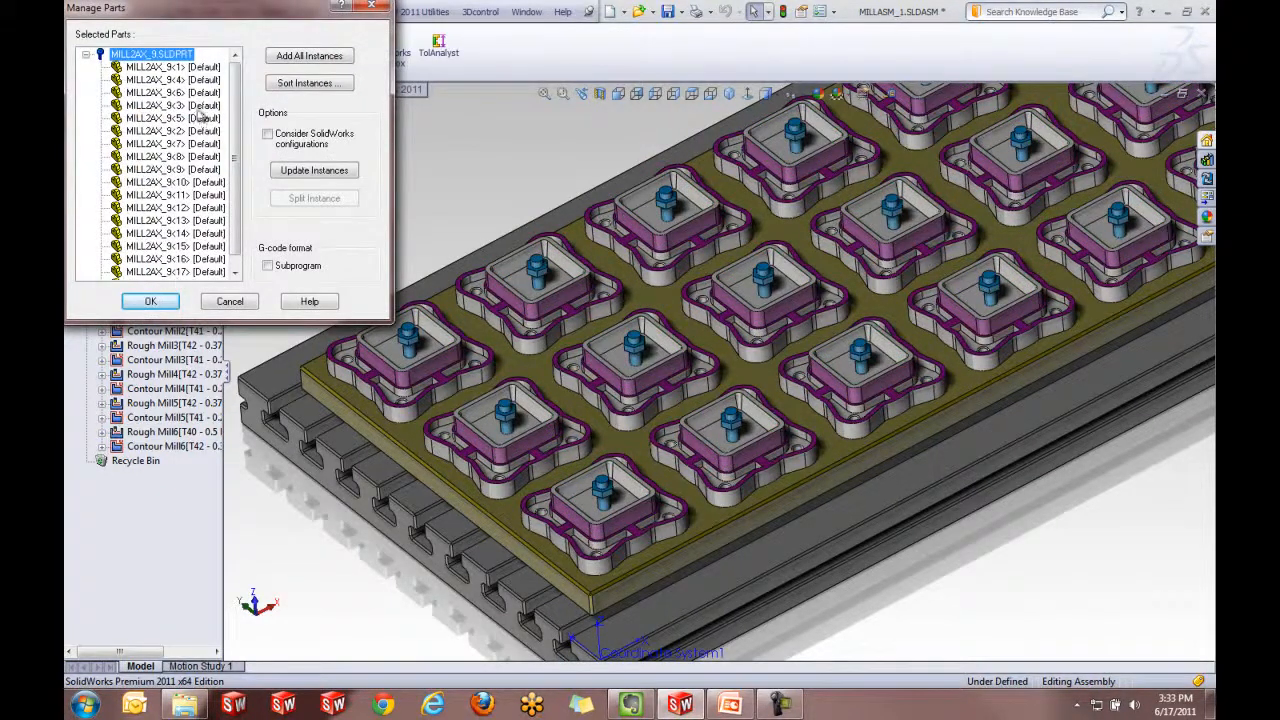
left_click(290, 87)
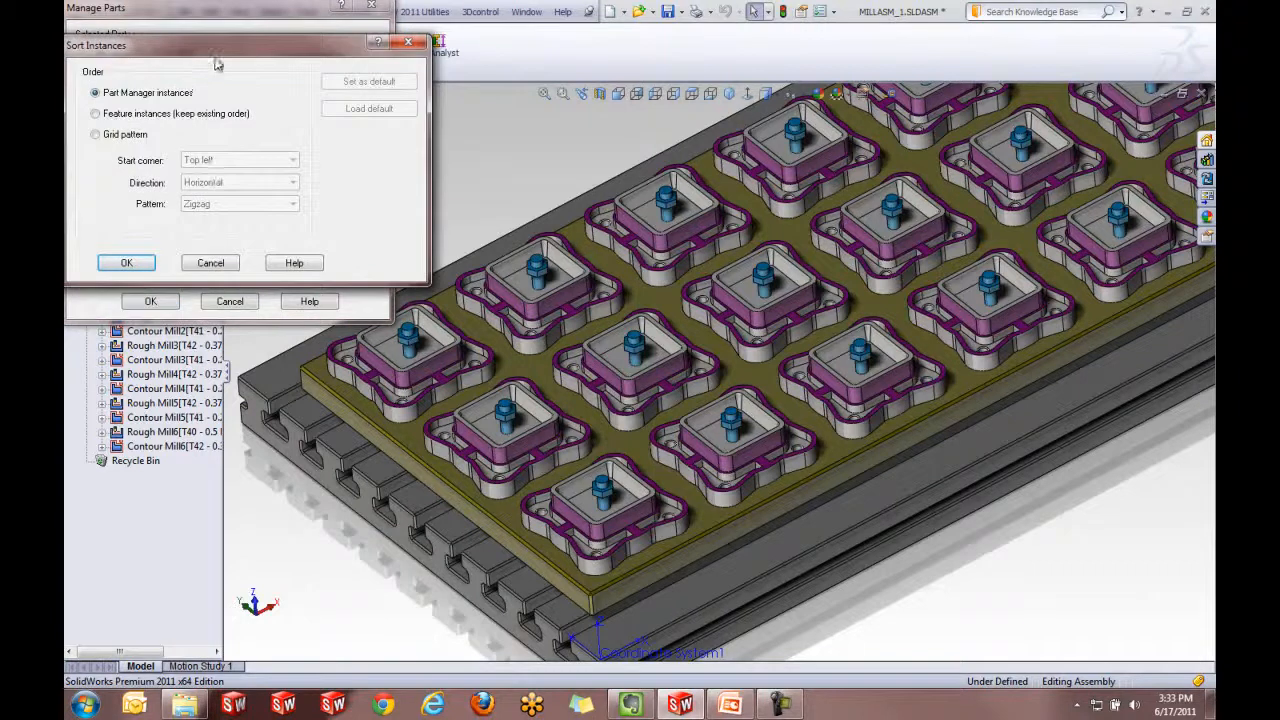
left_click(145, 132)
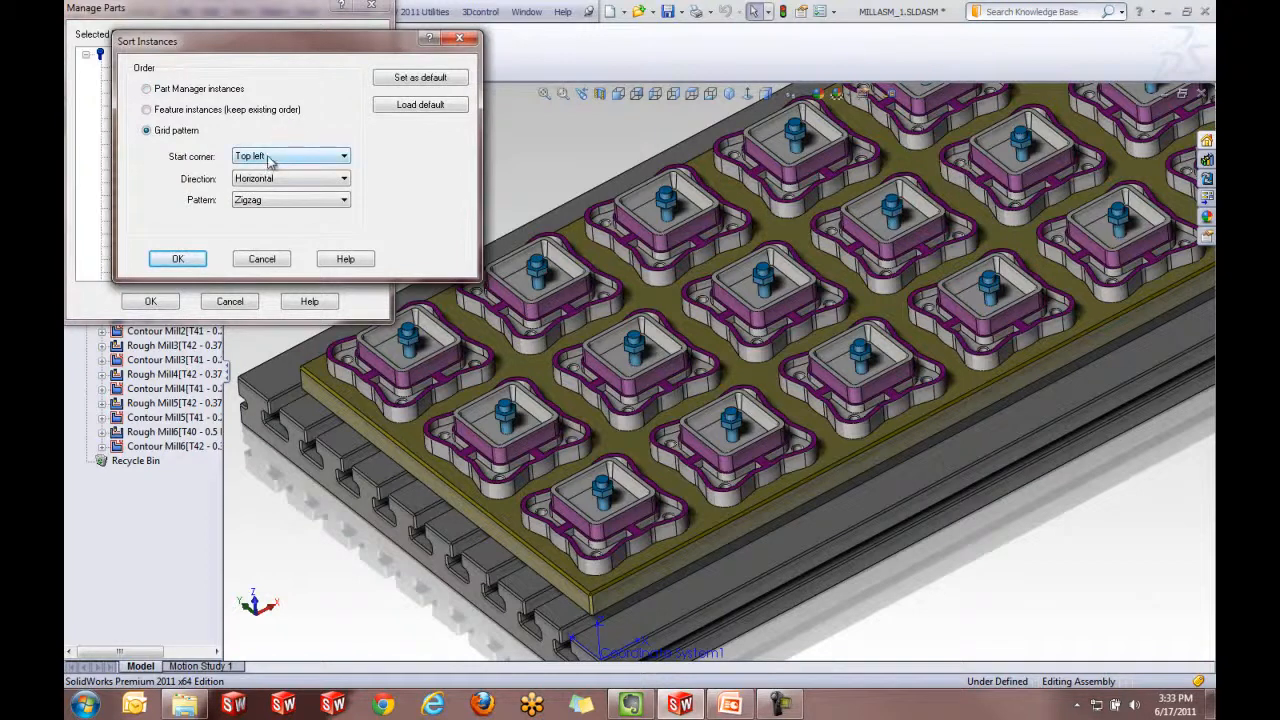
left_click(173, 258)
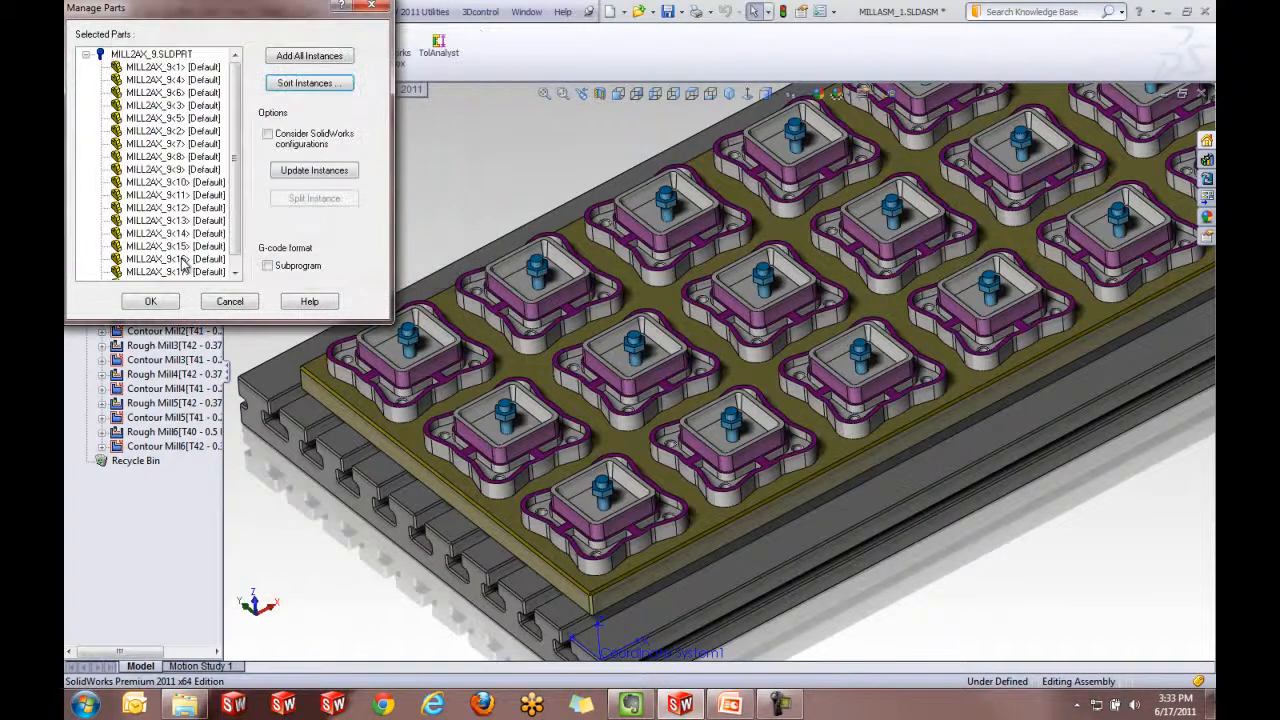
left_click(150, 301)
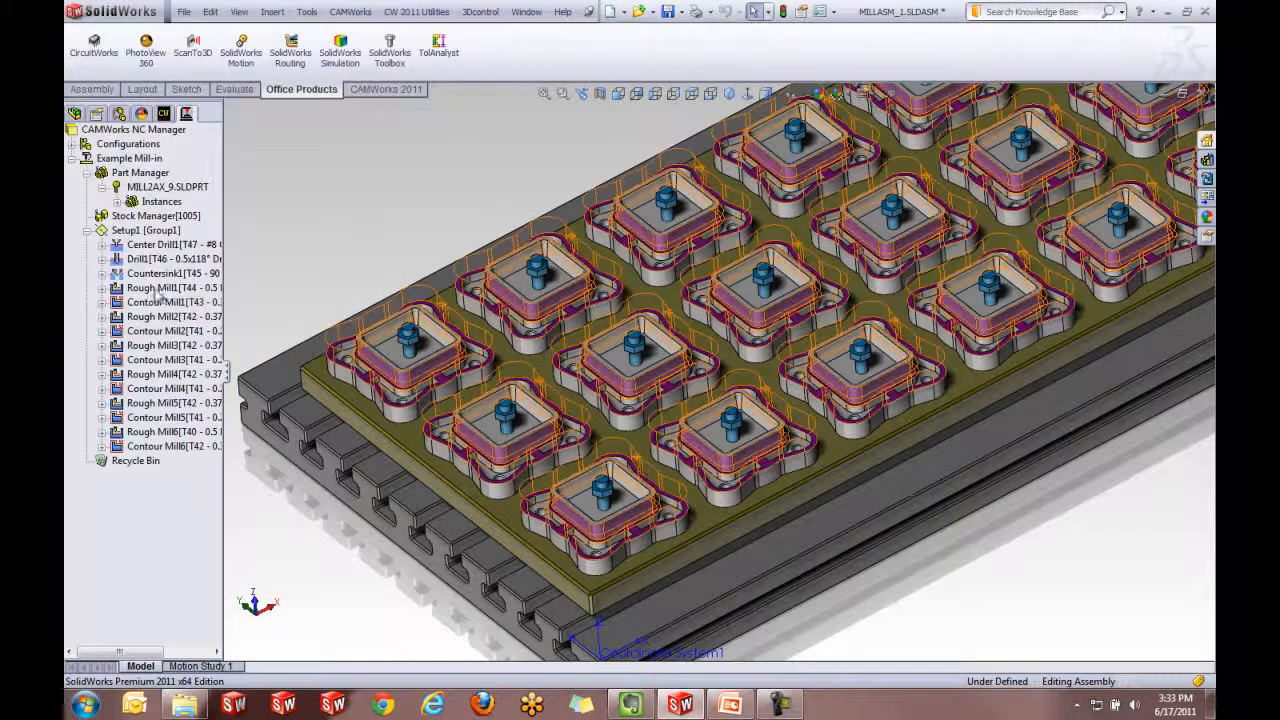
- Simulate the Rough Mill6 toolpath with the sorted instances to check the machining order, and close the simulation
left_click(165, 433)
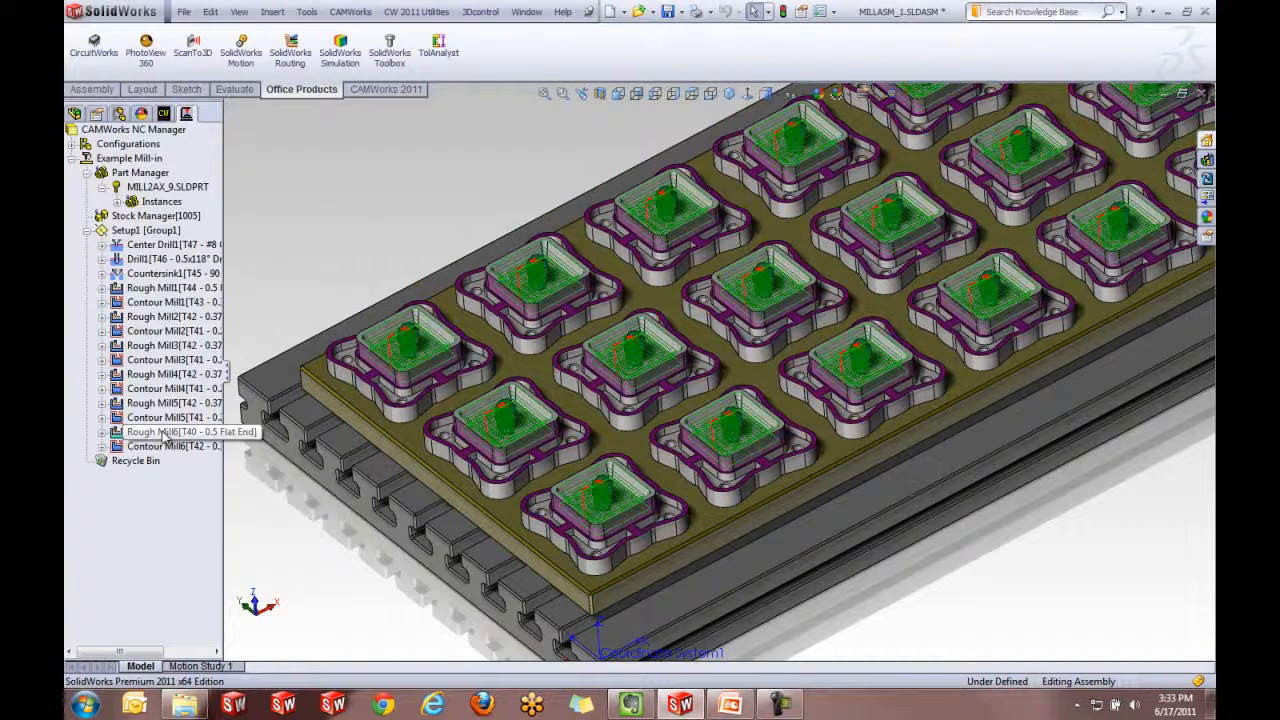
right_click(160, 433)
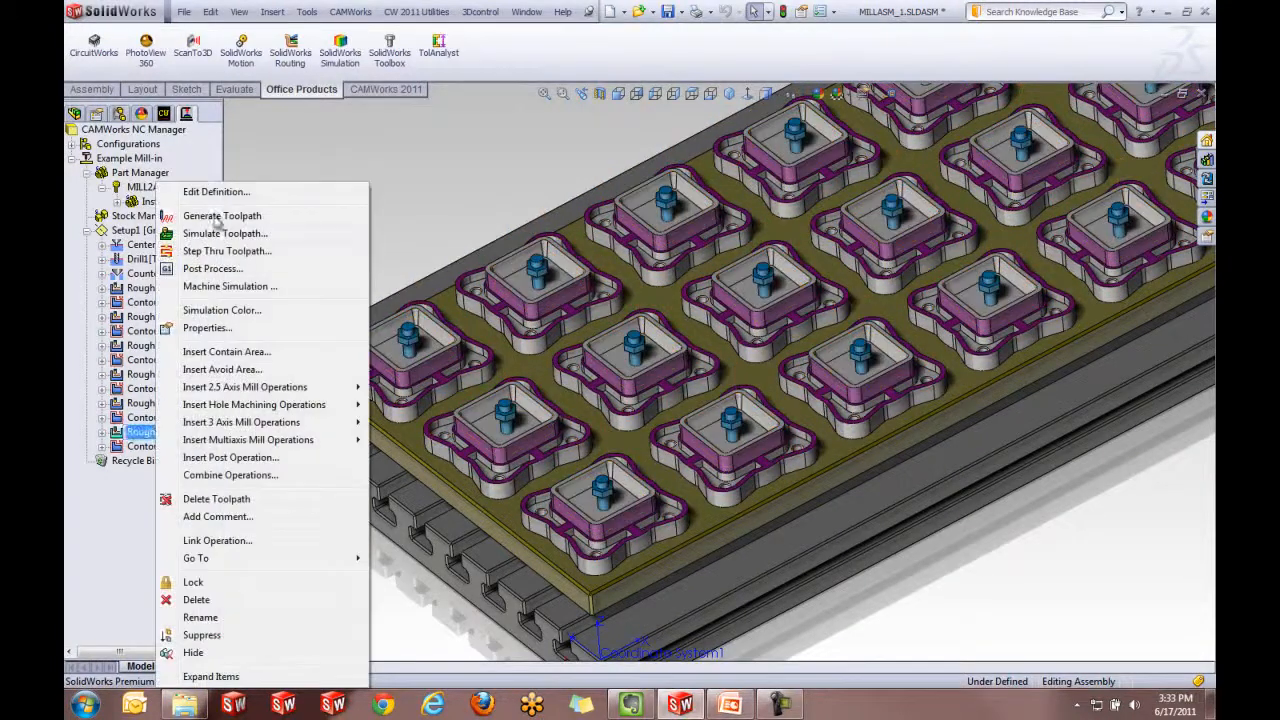
left_click(222, 233)
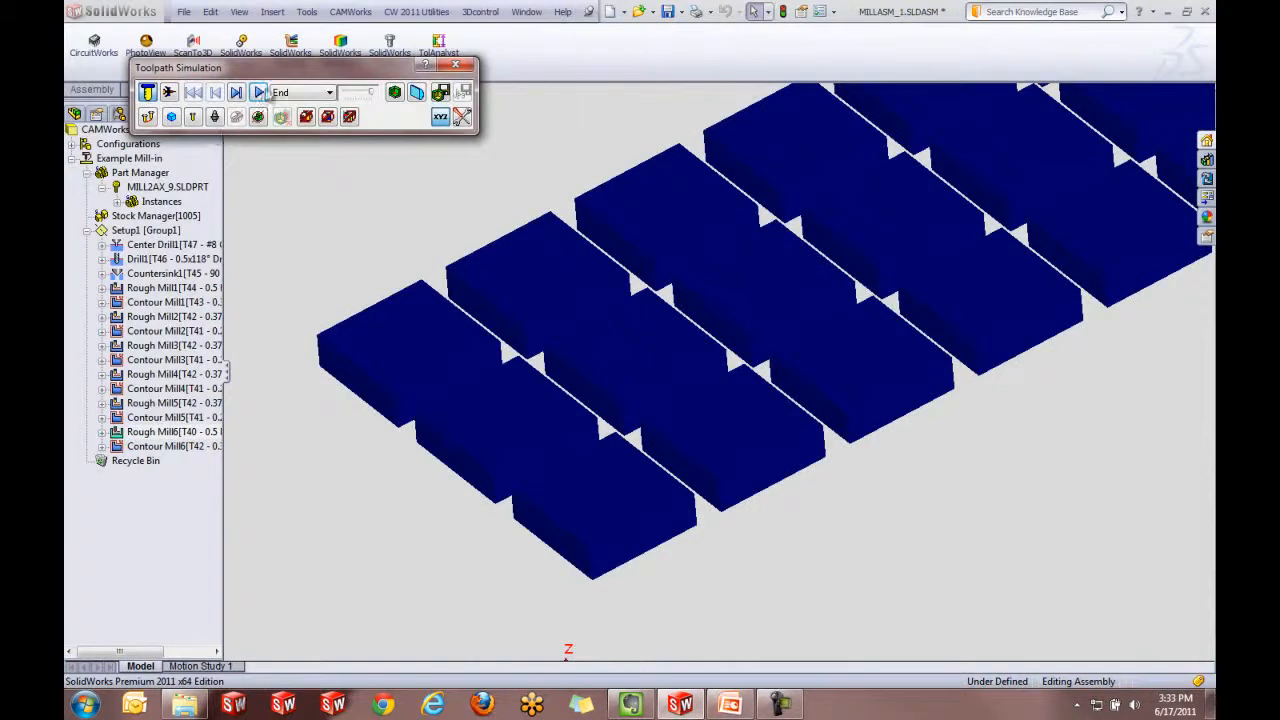
left_click(259, 92)
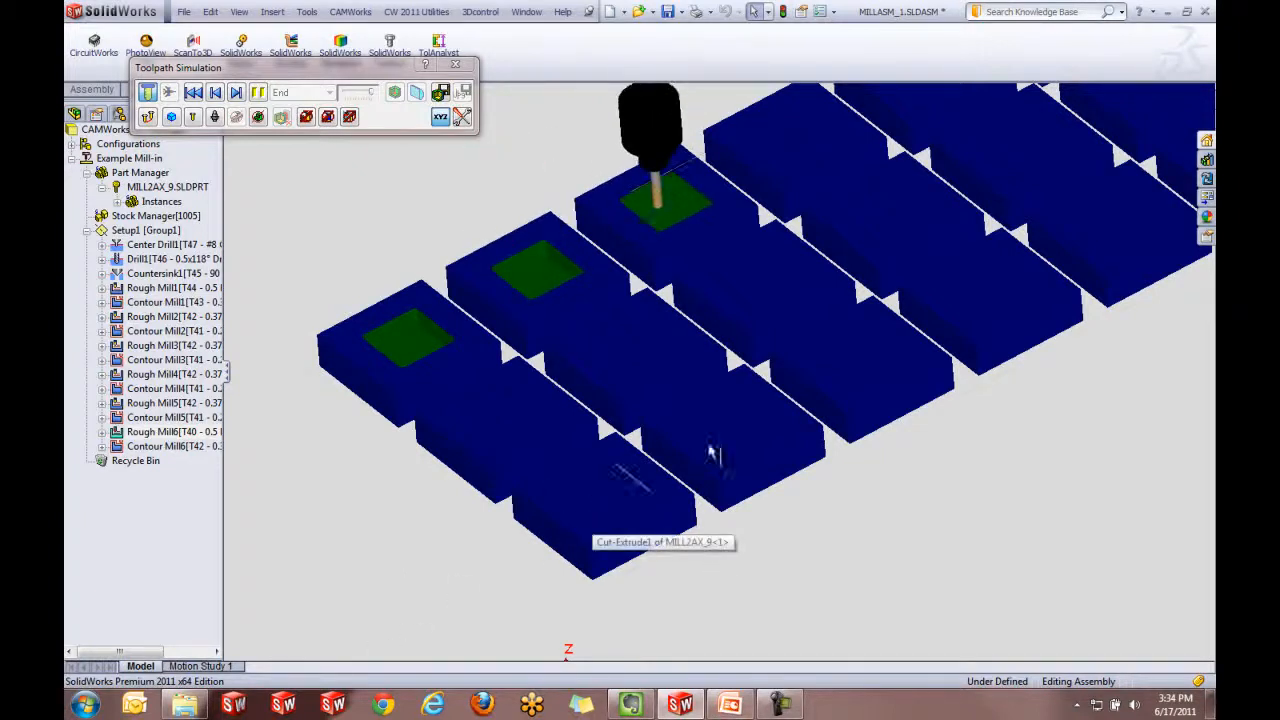
left_click(456, 65)
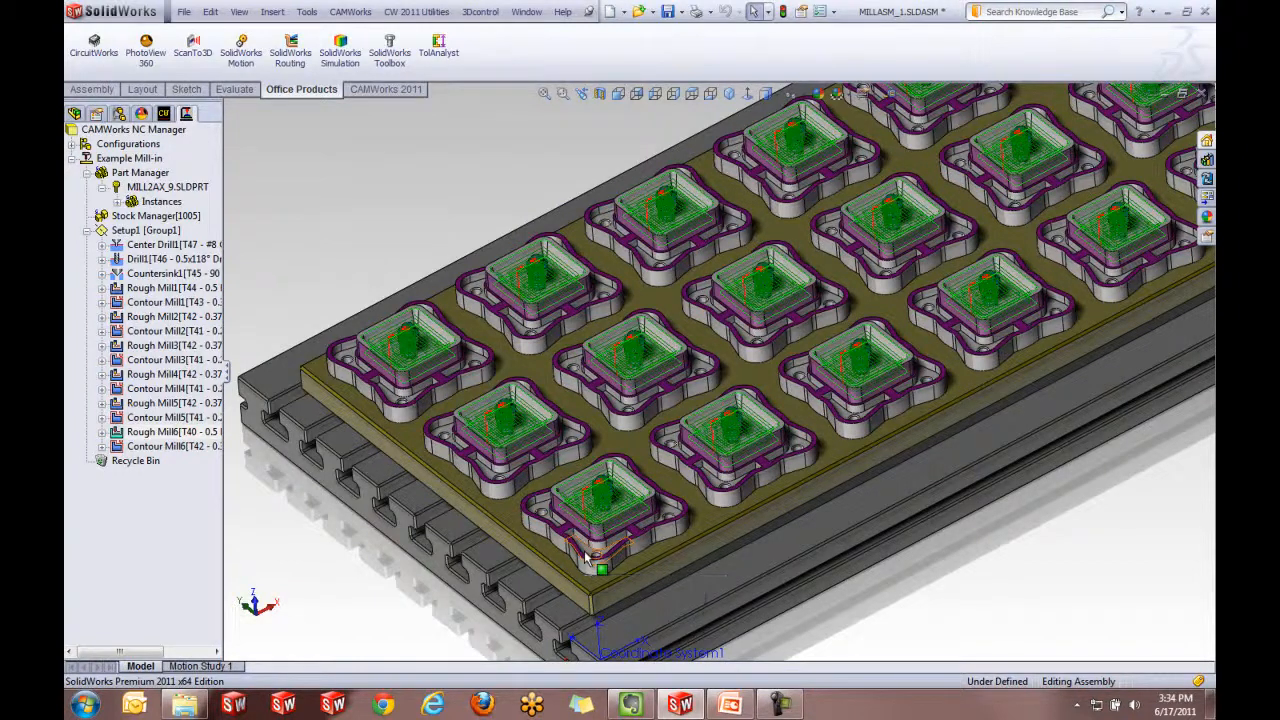
- Add the front corner part's bolt and all its other instances as fixtures in the Setup1 parameters
left_click(152, 231)
double_click(154, 233)
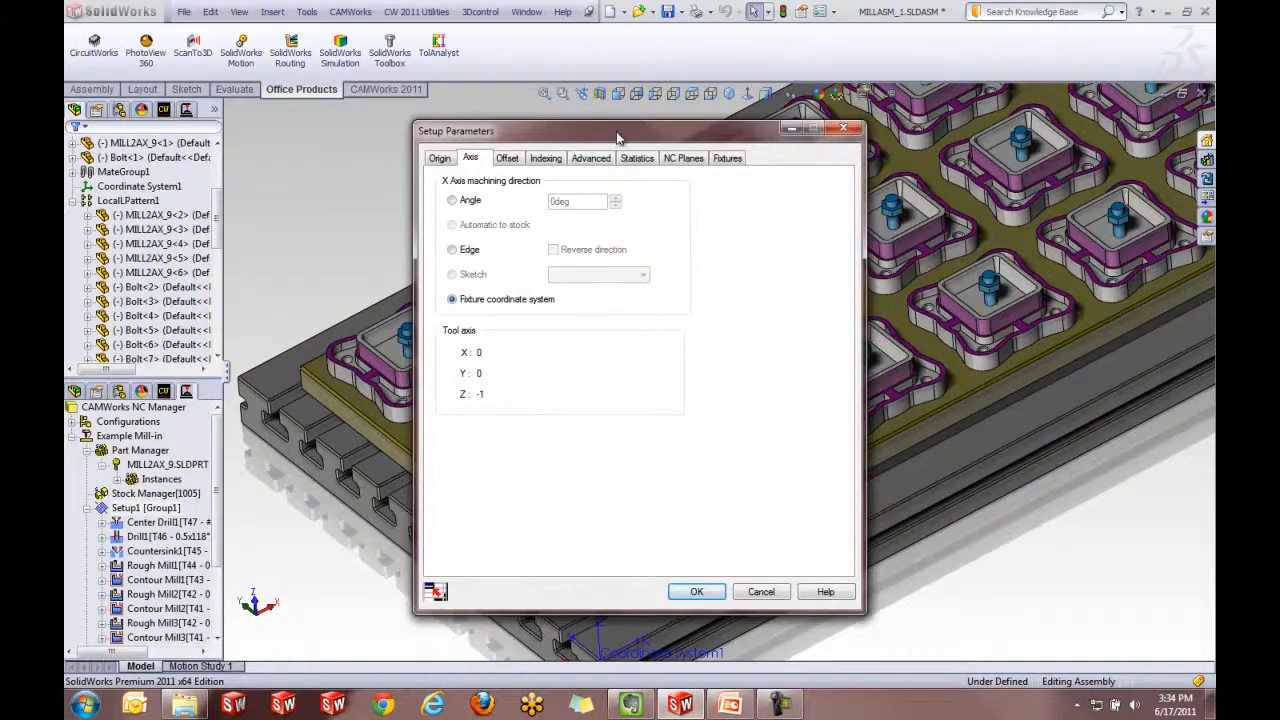
left_click_drag(617, 131, 239, 131)
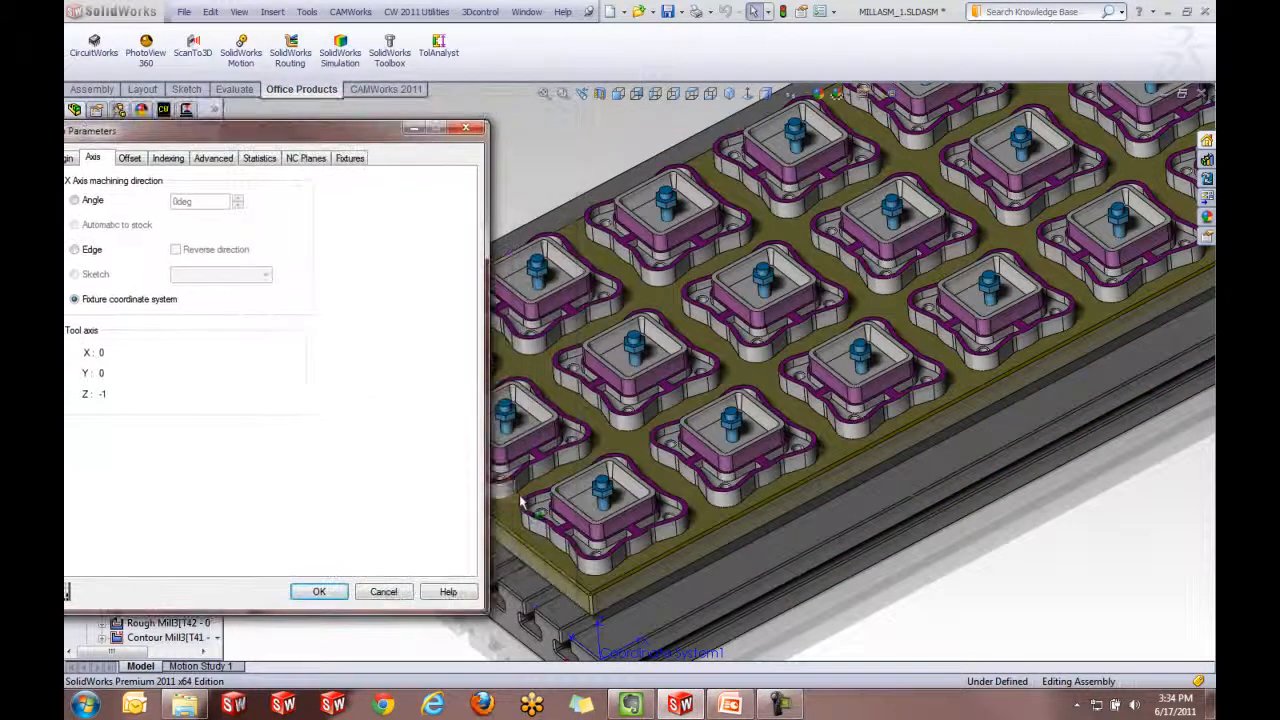
scroll(535, 508, "down", 3)
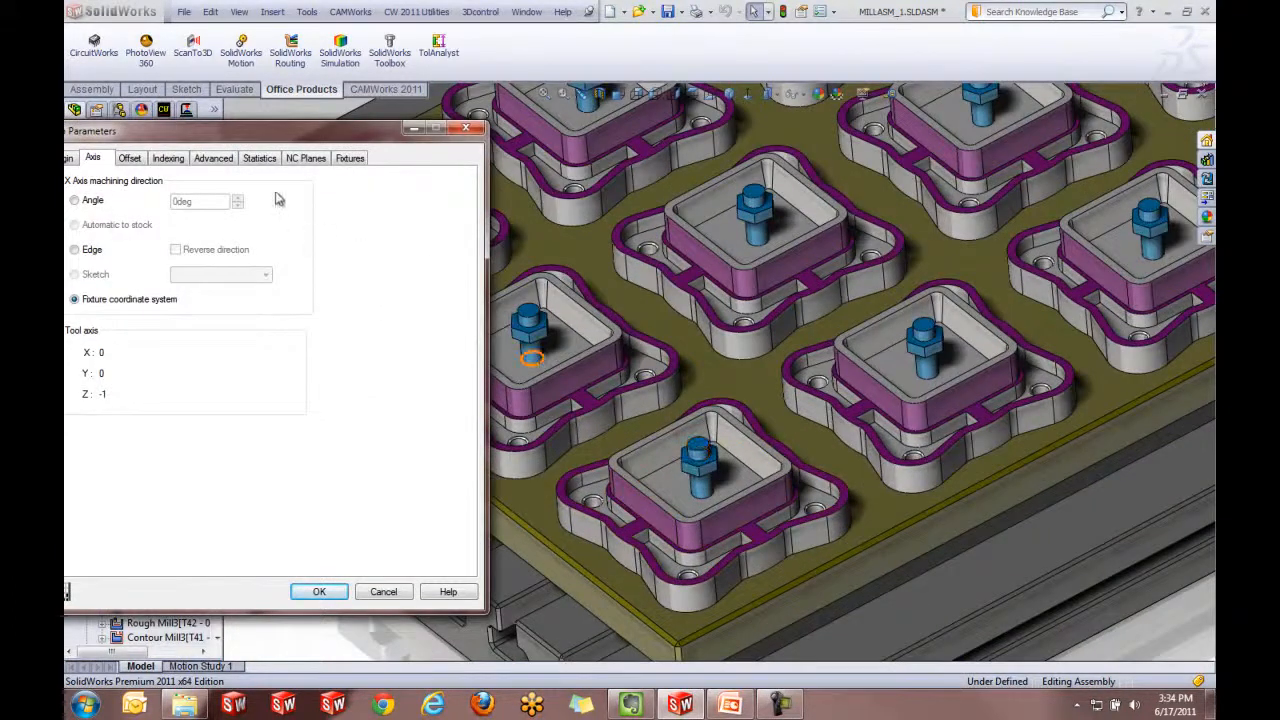
left_click_drag(257, 140, 322, 62)
left_click(412, 79)
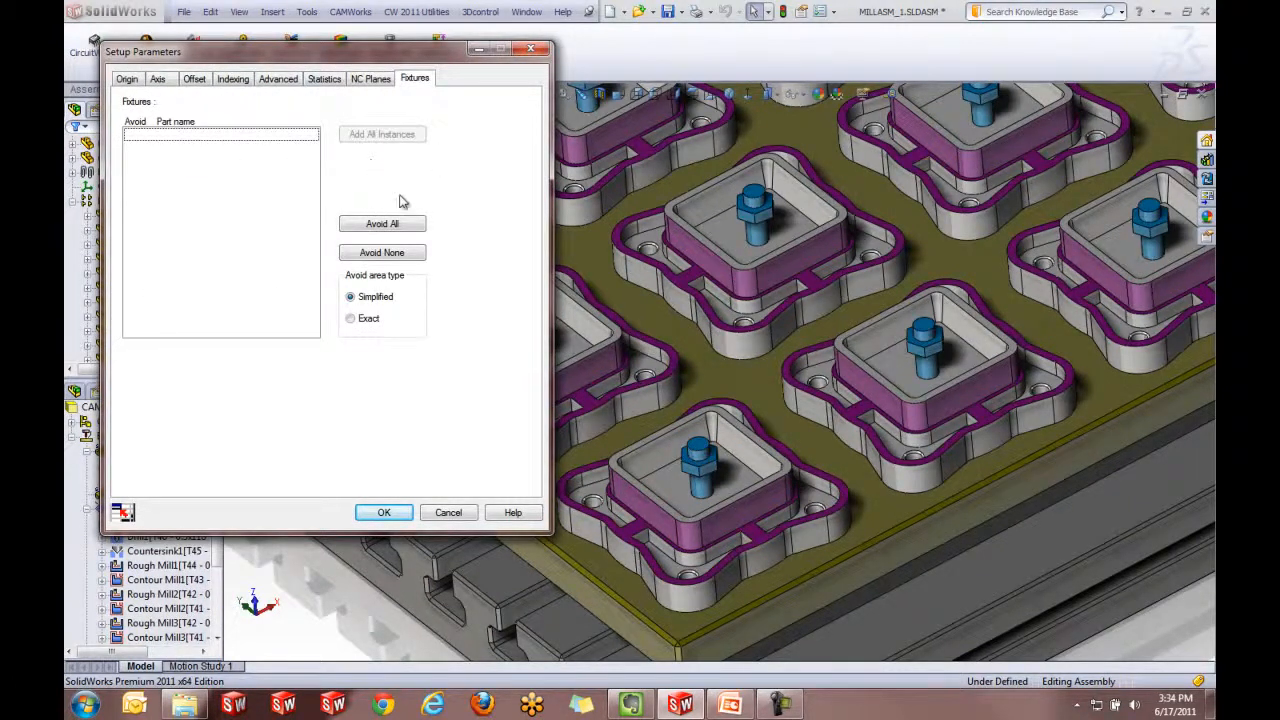
left_click(698, 490)
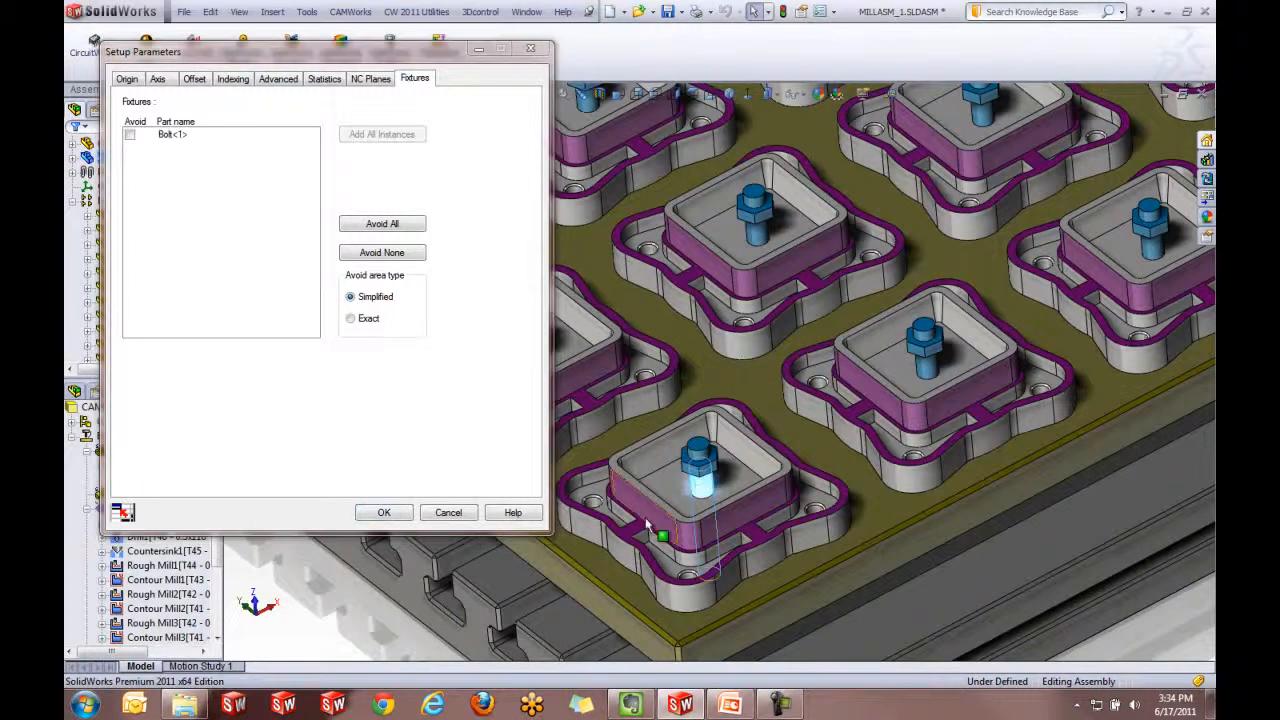
left_click(172, 137)
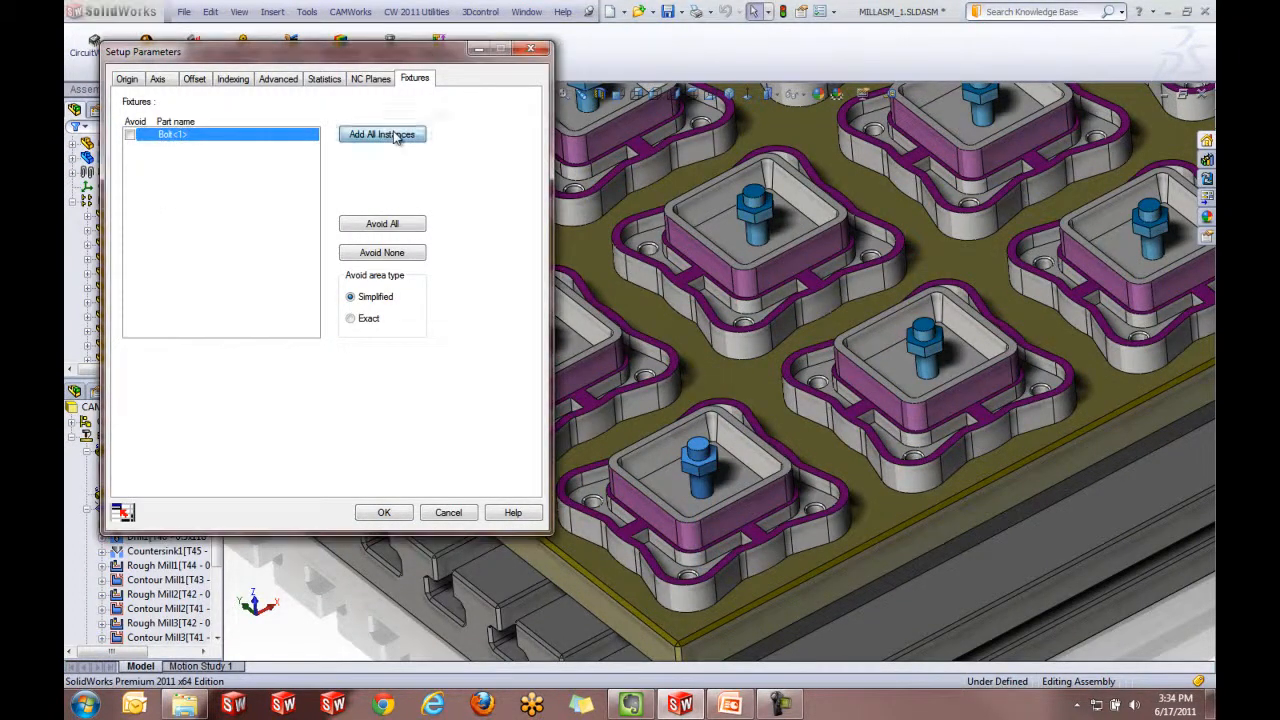
left_click(397, 137)
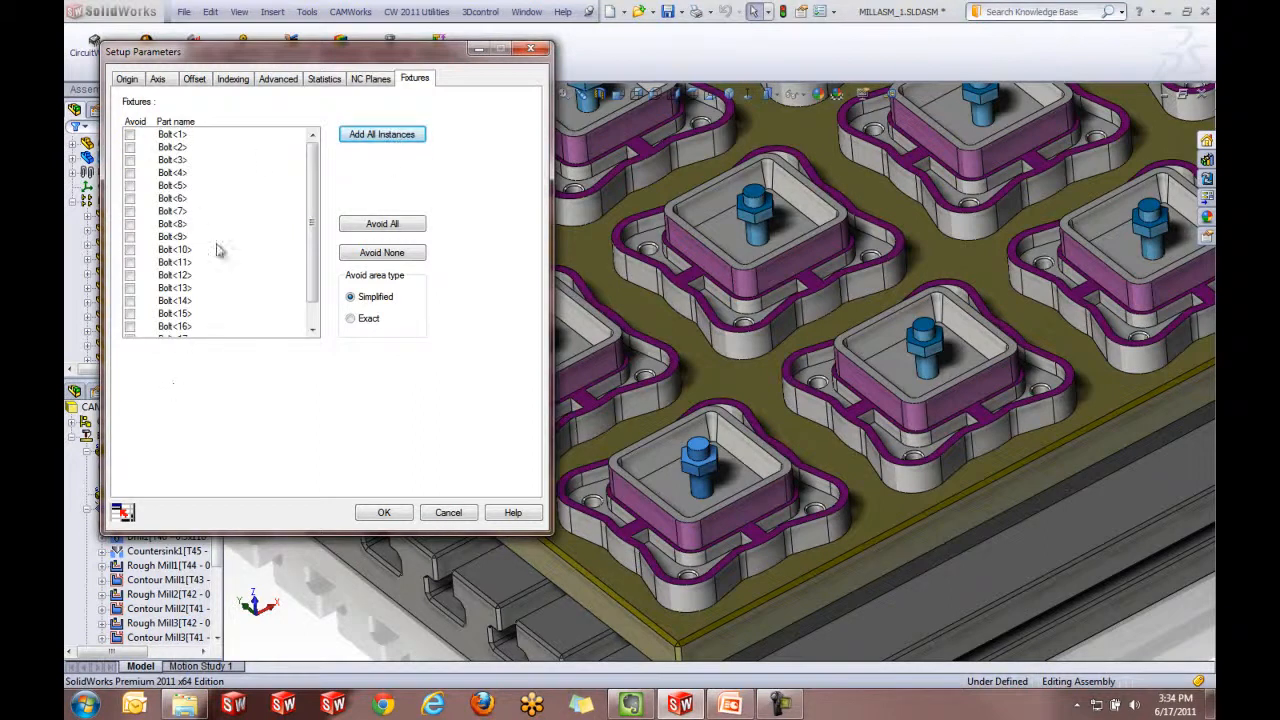
- Mark all fixture bolts as areas to avoid and regenerate the toolpaths
left_click(401, 226)
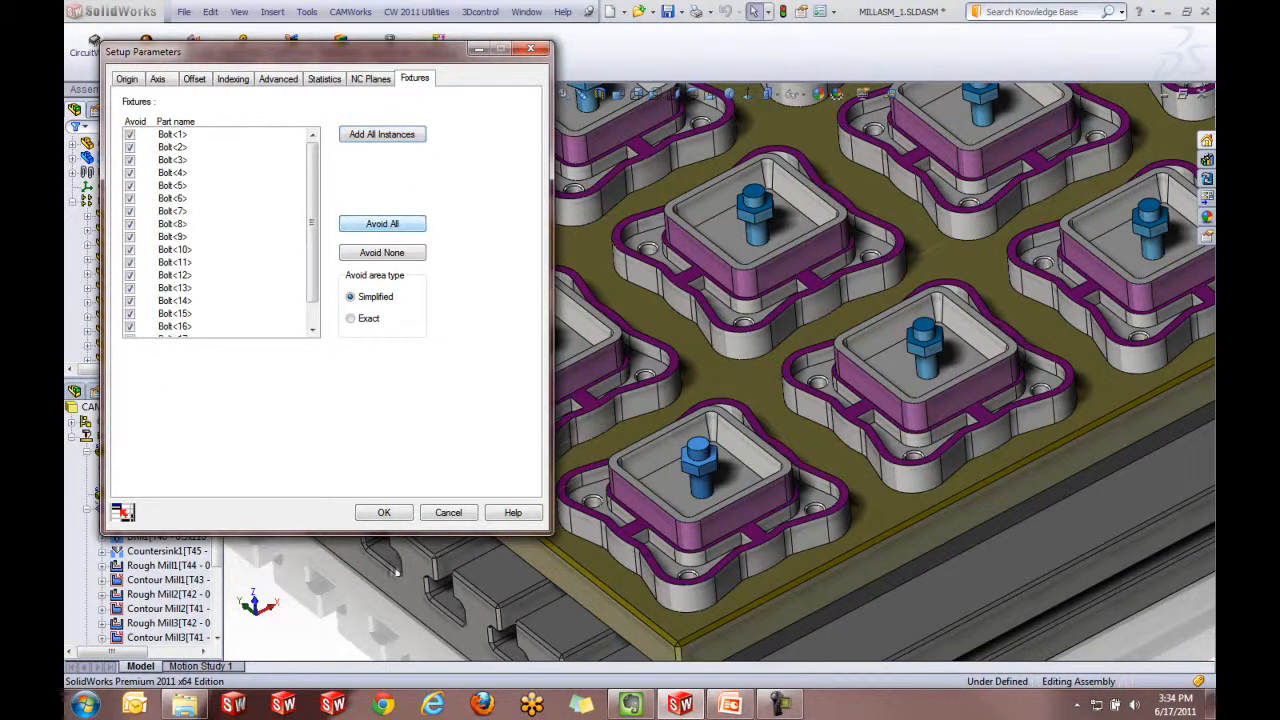
left_click(384, 514)
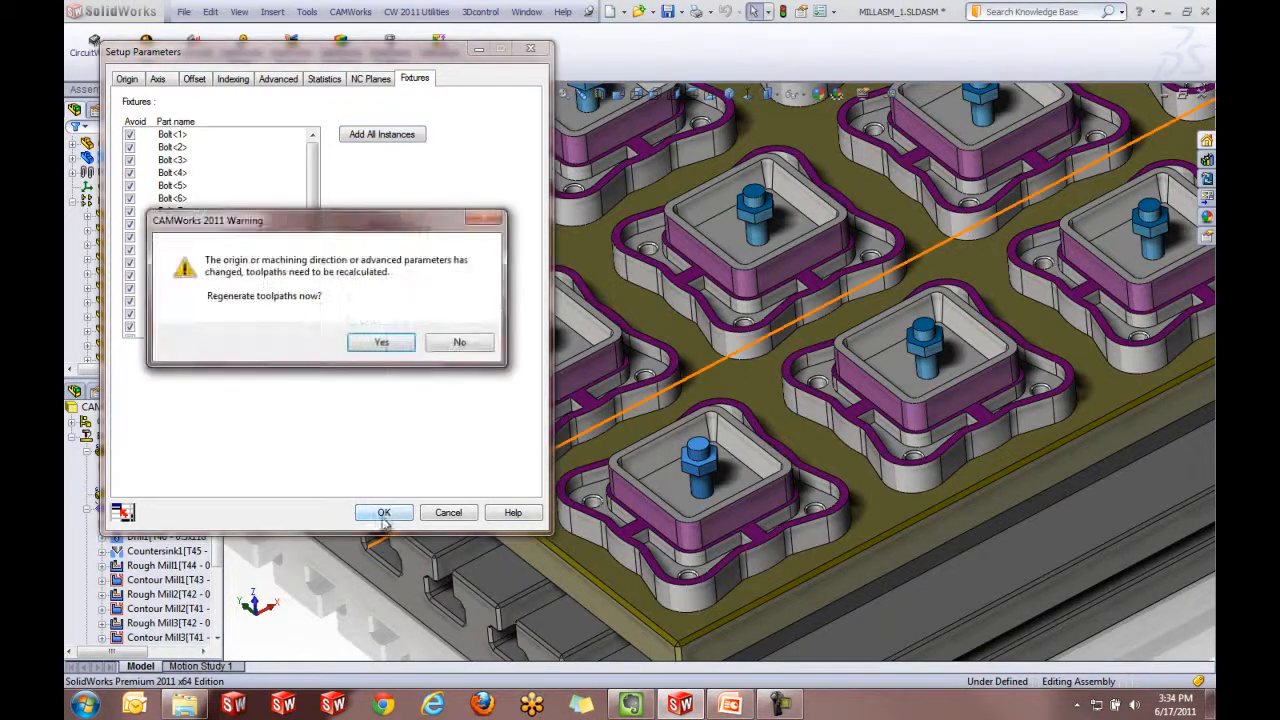
left_click(379, 341)
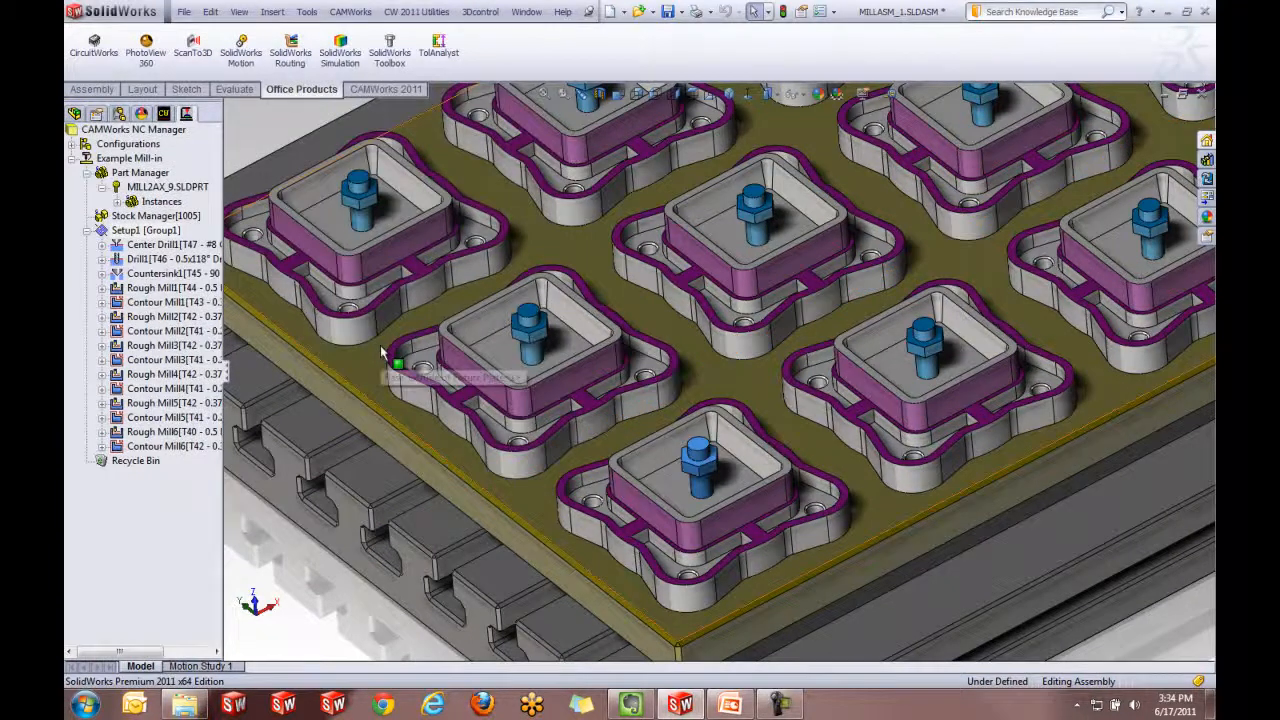
- Simulate the regenerated Rough Mill6 toolpath and examine closely how the pockets are cut around the bolts
scroll(797, 517, "up", 4)
scroll(938, 277, "down", 1)
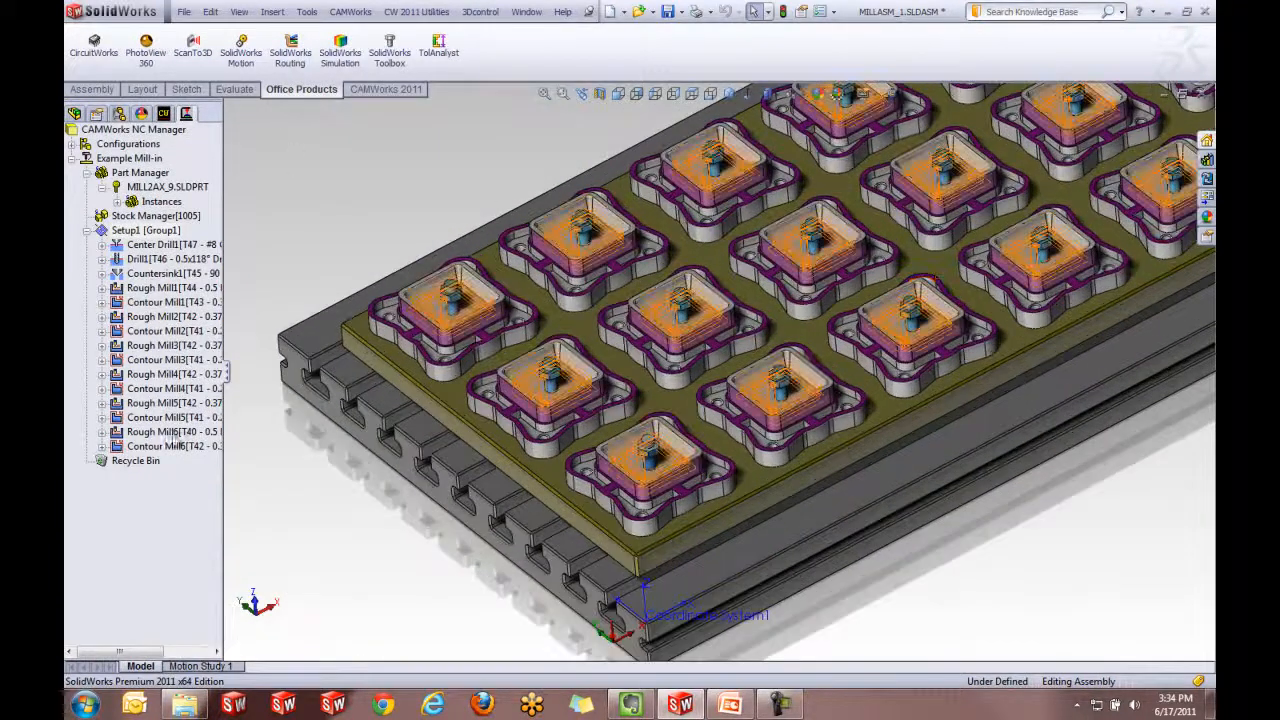
right_click(165, 440)
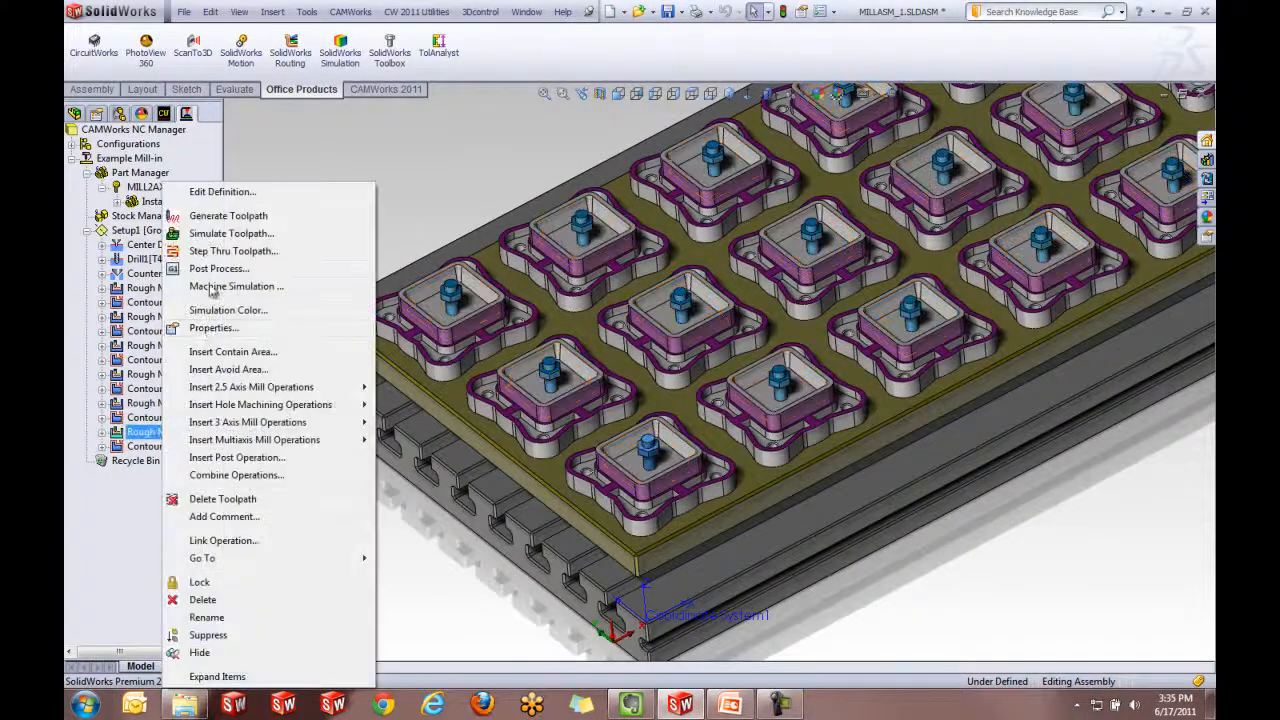
left_click(212, 248)
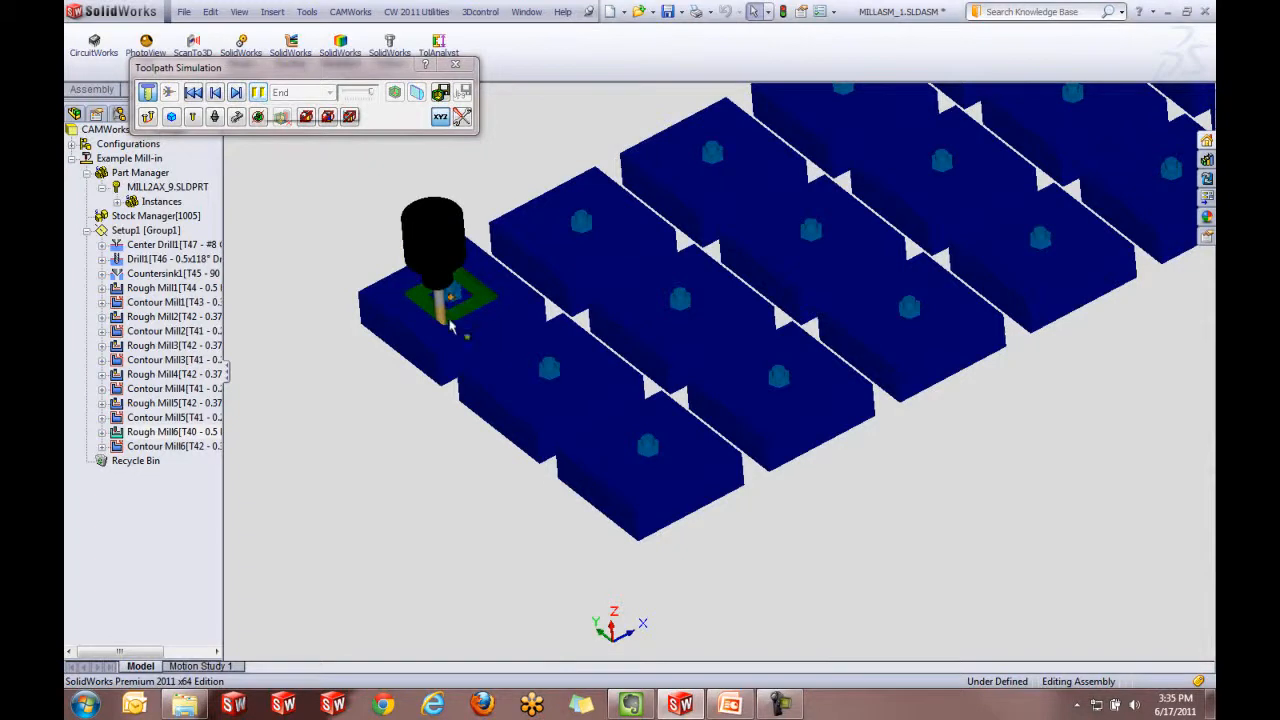
scroll(533, 328, "down", 5)
scroll(533, 328, "up", 5)
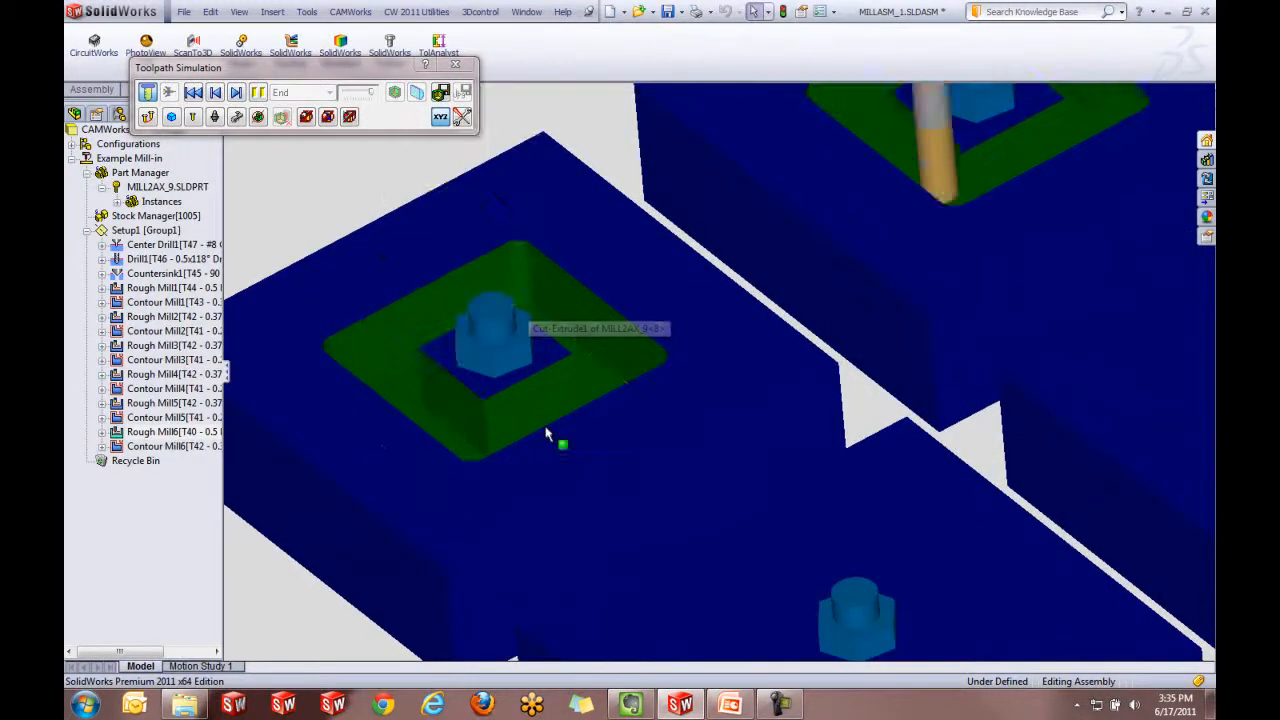
scroll(535, 458, "up", 5)
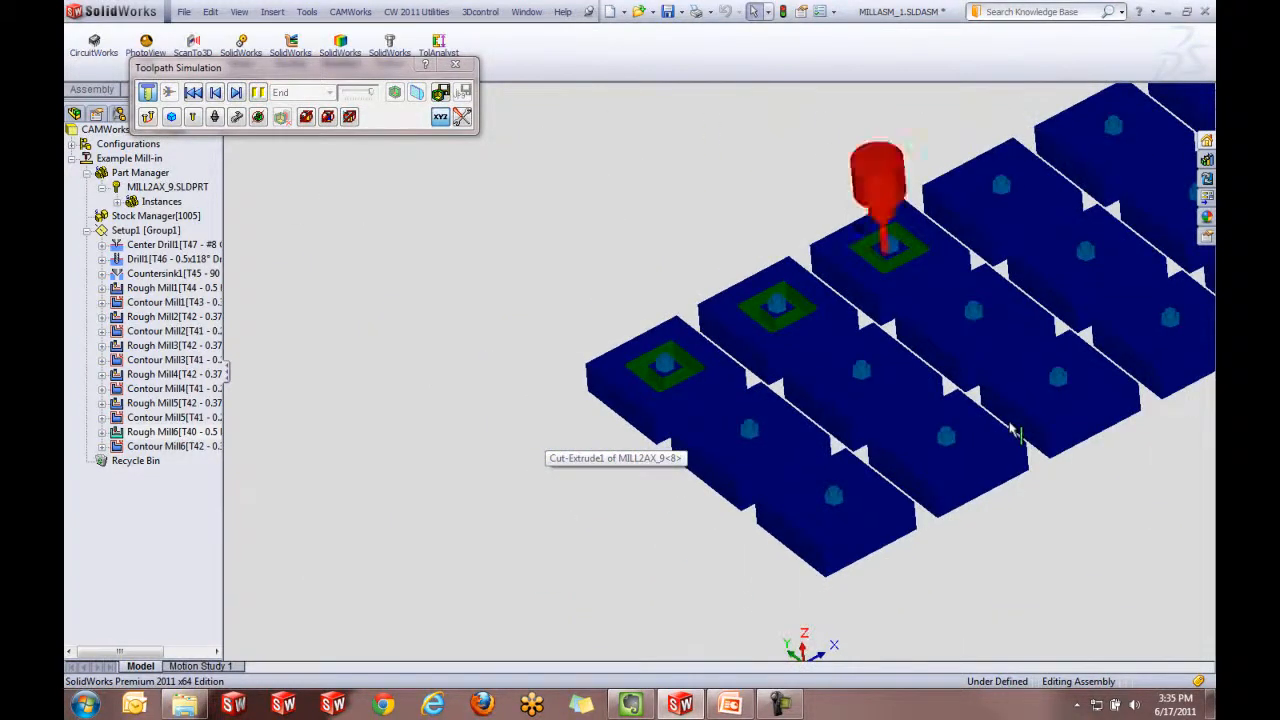
scroll(990, 398, "down", 3)
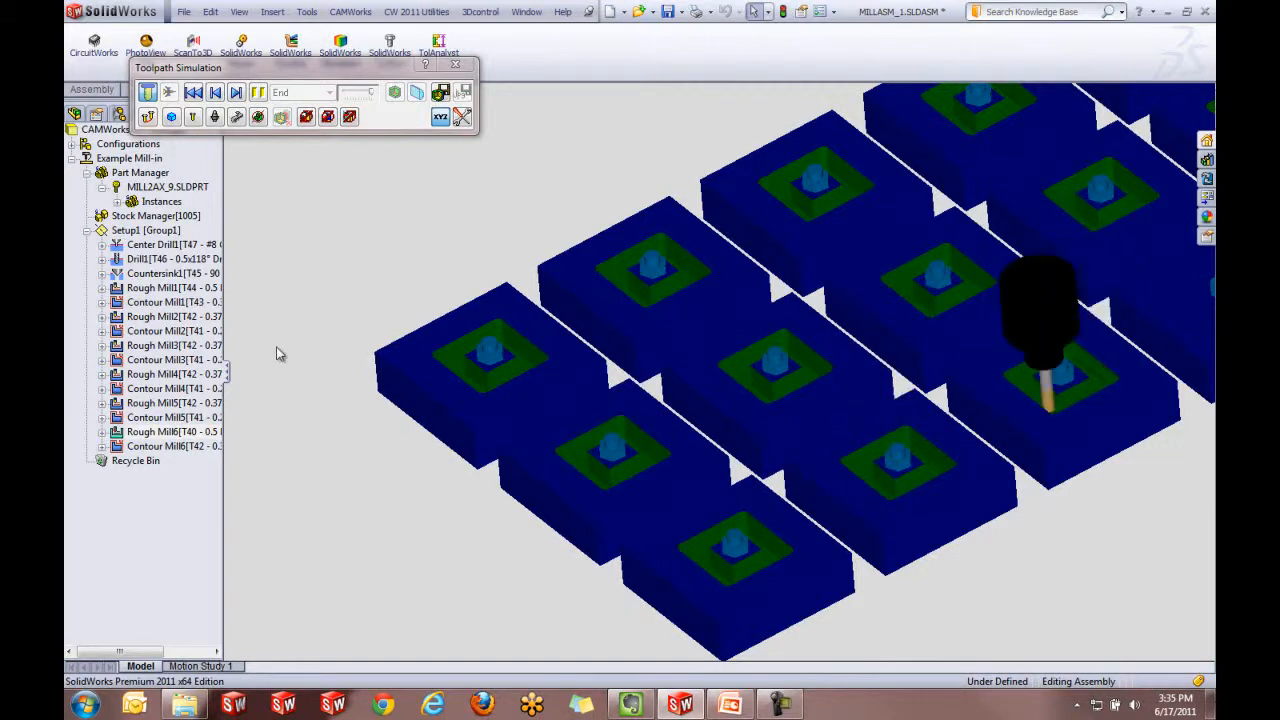
- Reset the simulation to its start and set all three collision checks to Pause on Collision
left_click(193, 92)
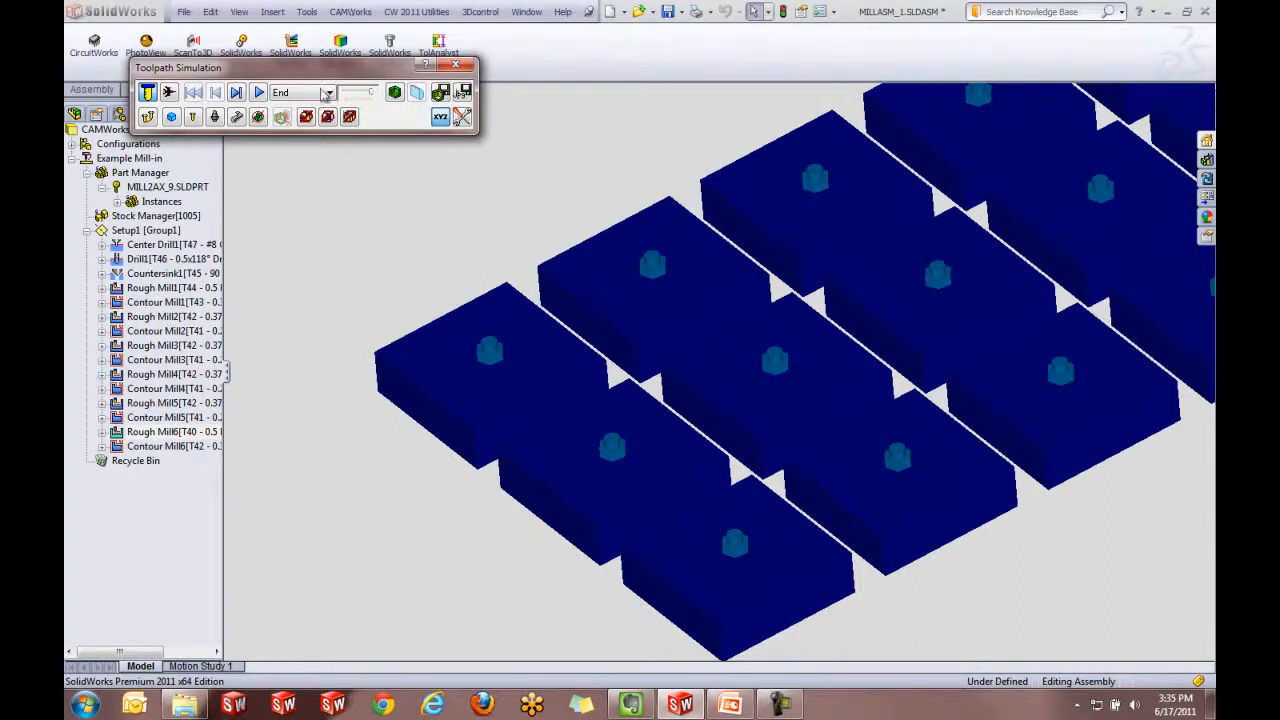
left_click(310, 119)
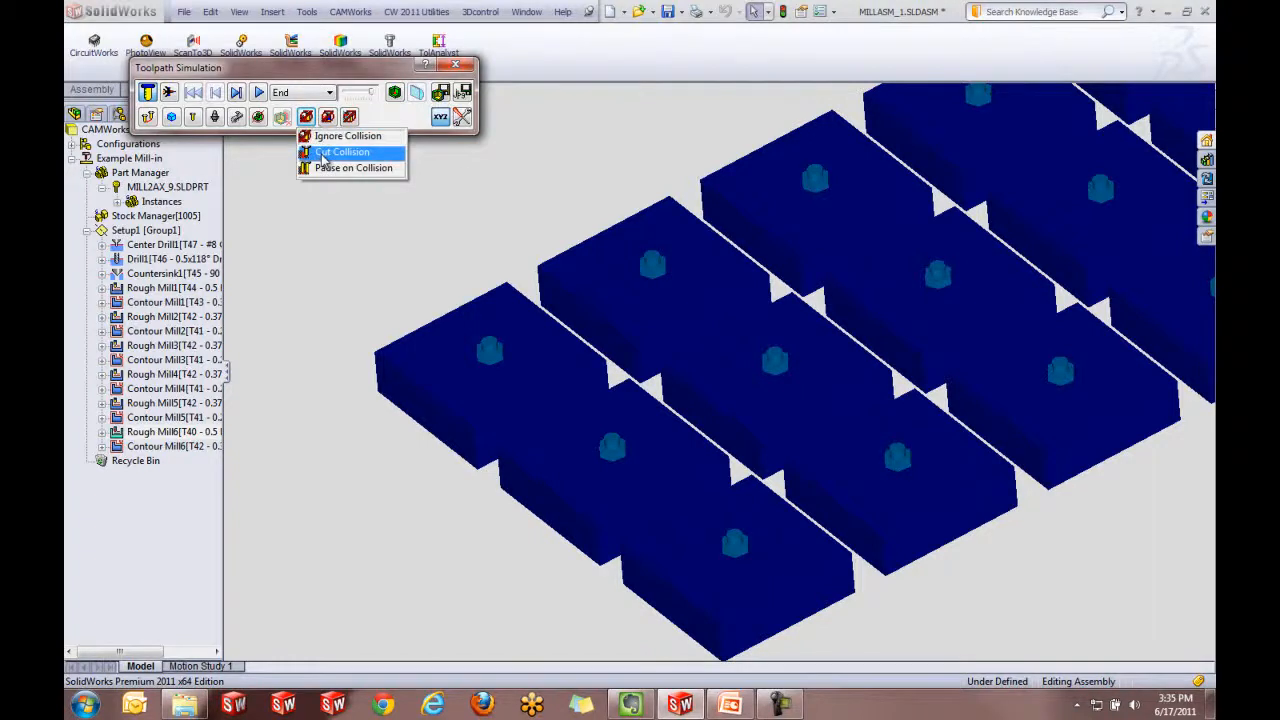
left_click(330, 167)
left_click(328, 117)
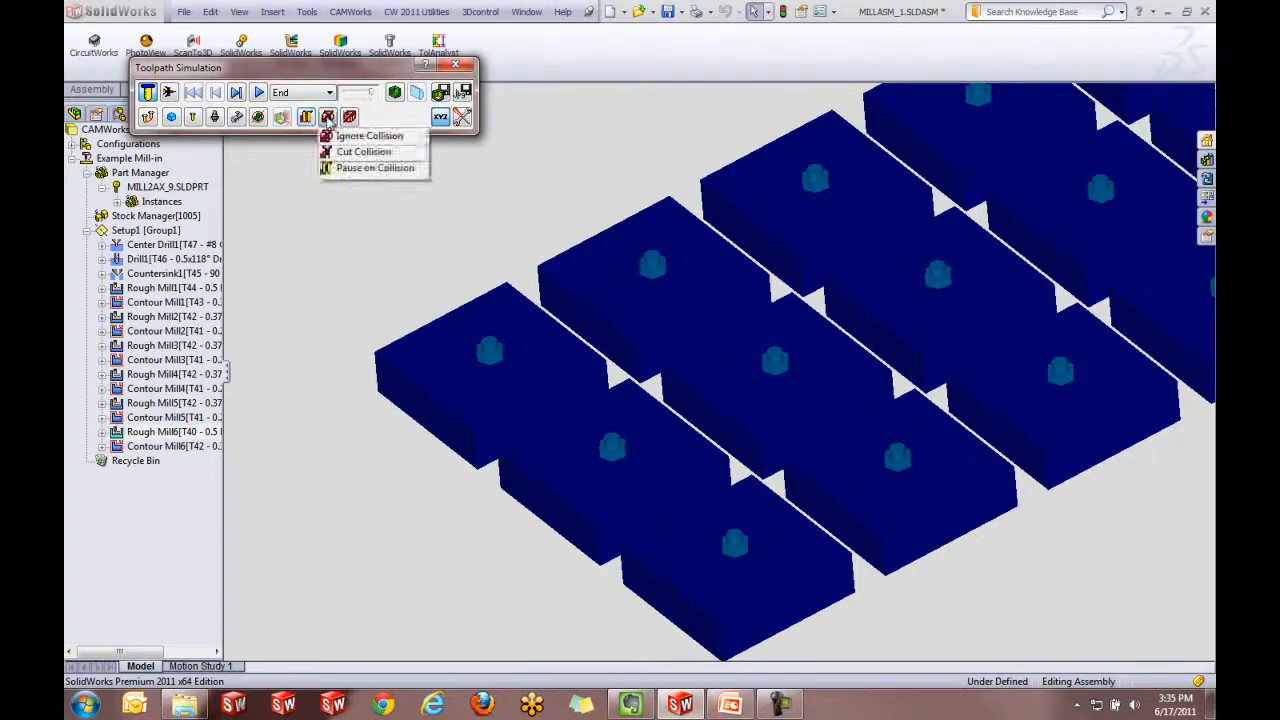
left_click(342, 168)
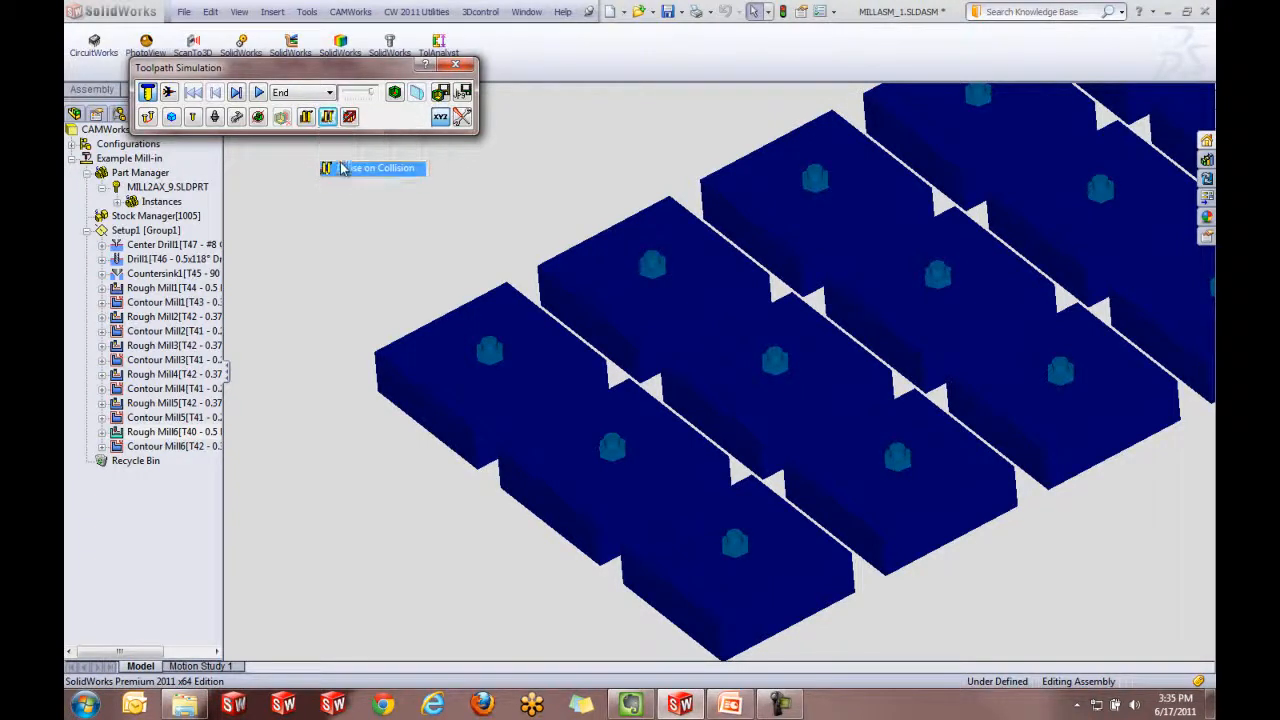
left_click(349, 117)
left_click(352, 169)
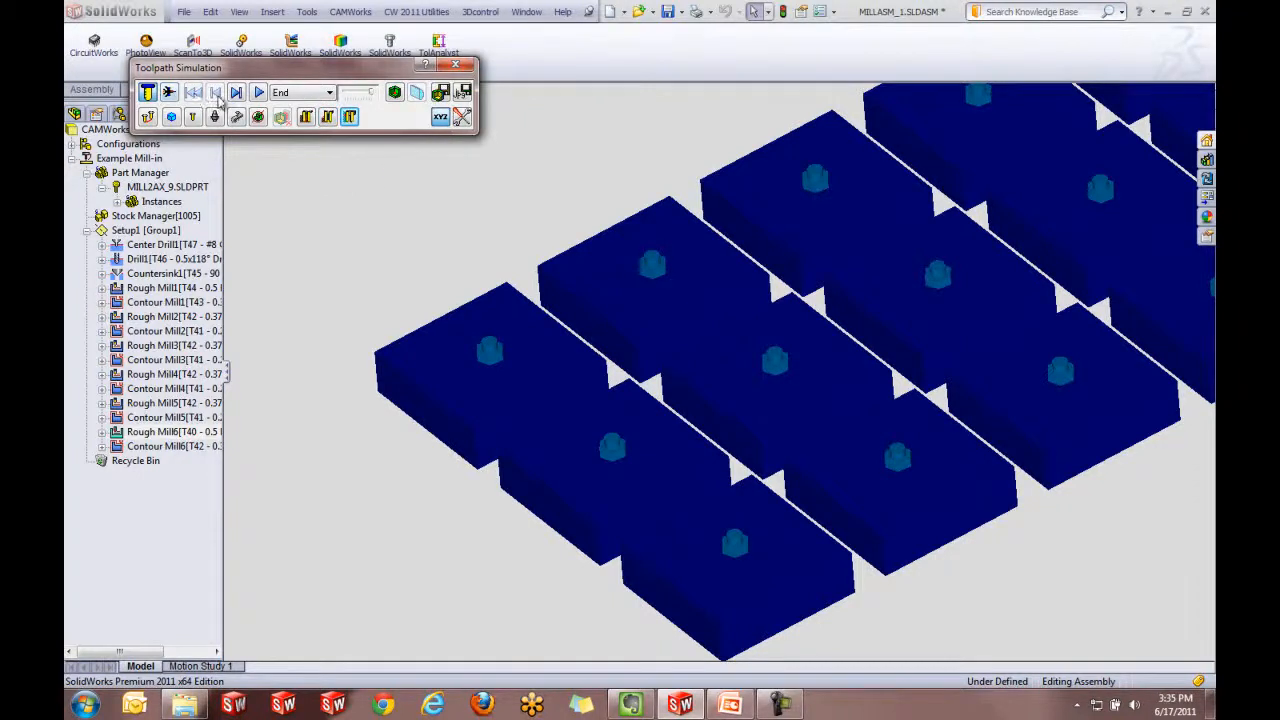
- Run the Rough Mill6 simulation with collision pausing active to check for tool collisions
left_click(259, 93)
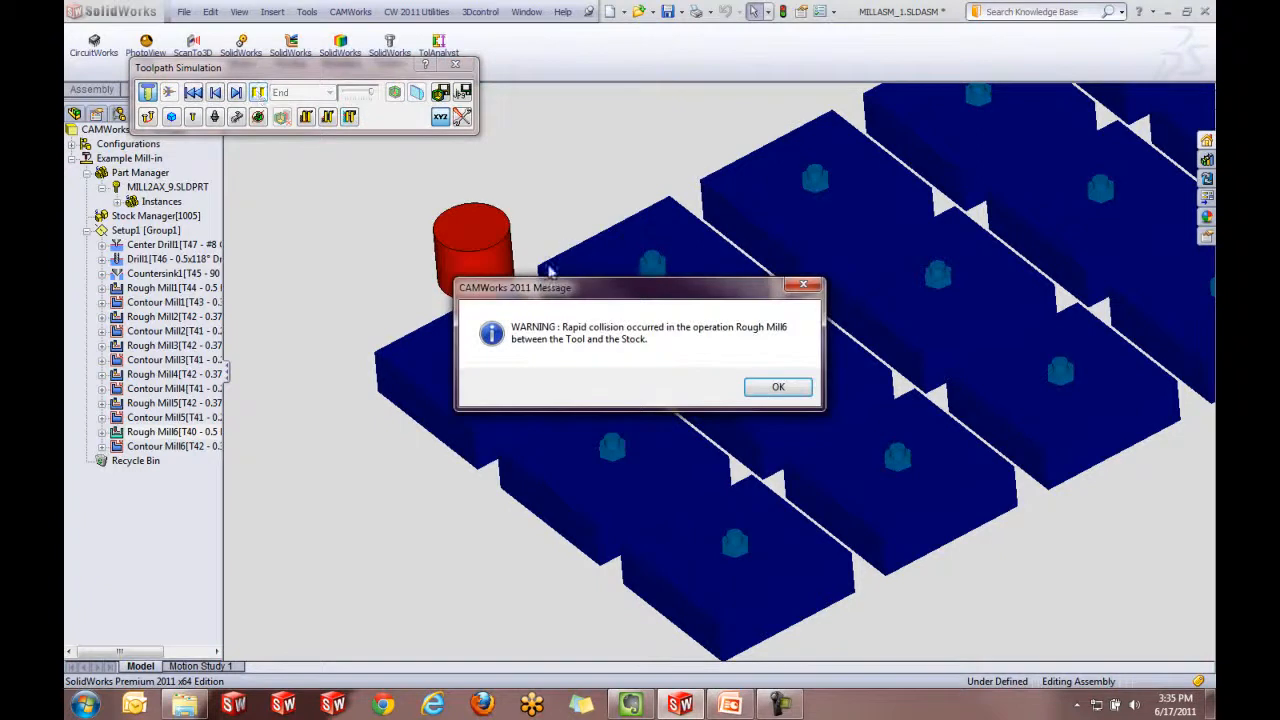
left_click(801, 394)
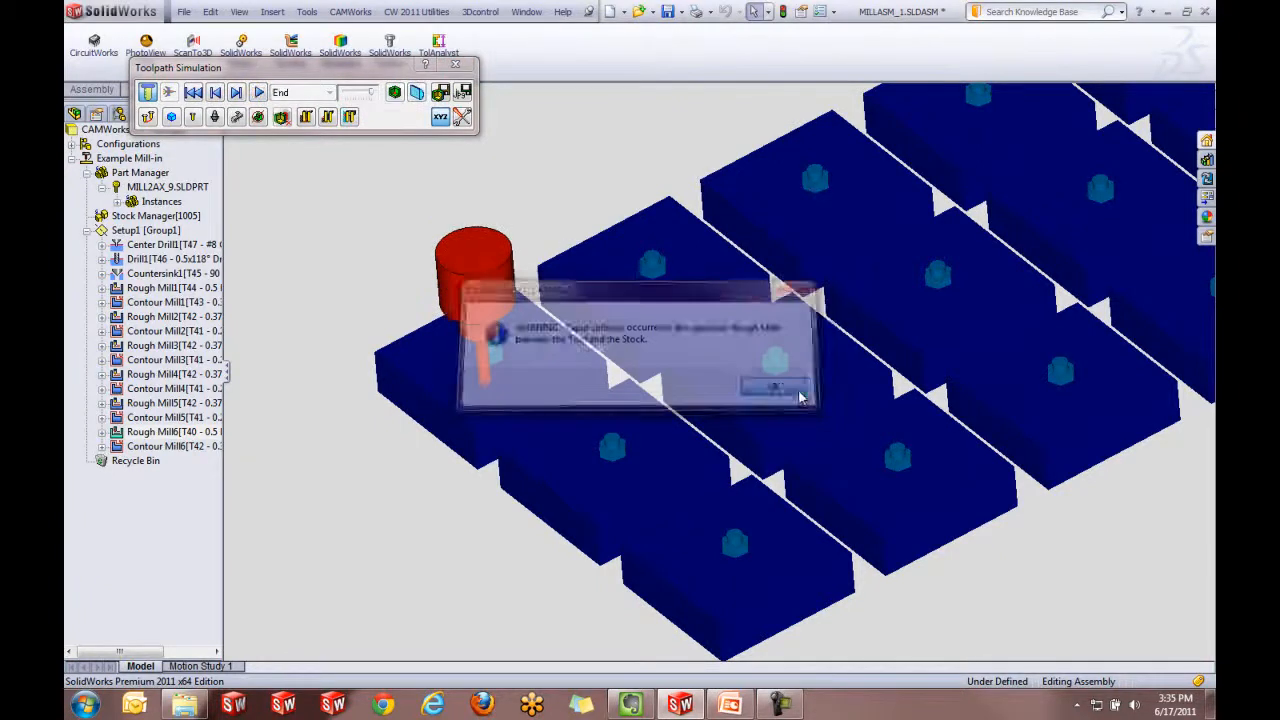
- Resume the Rough Mill6 simulation after the collision pause, watch the pocket cutting, and end the simulation
left_click(259, 93)
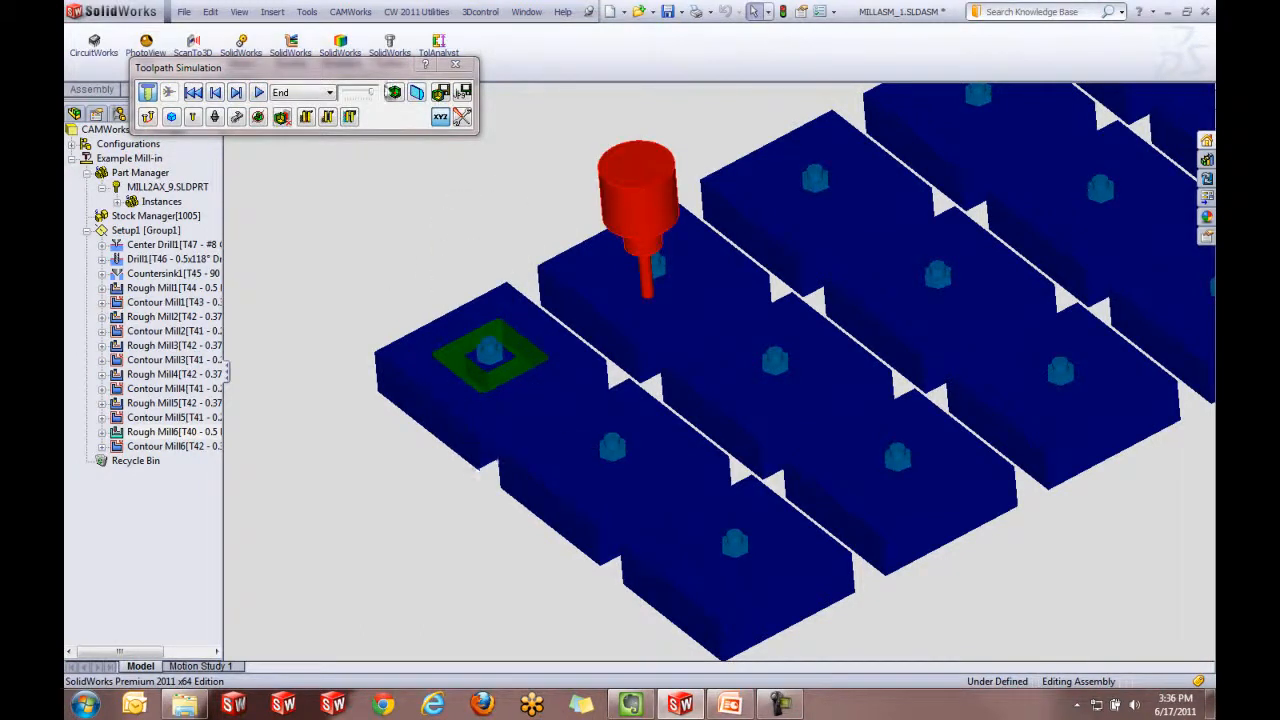
left_click(462, 68)
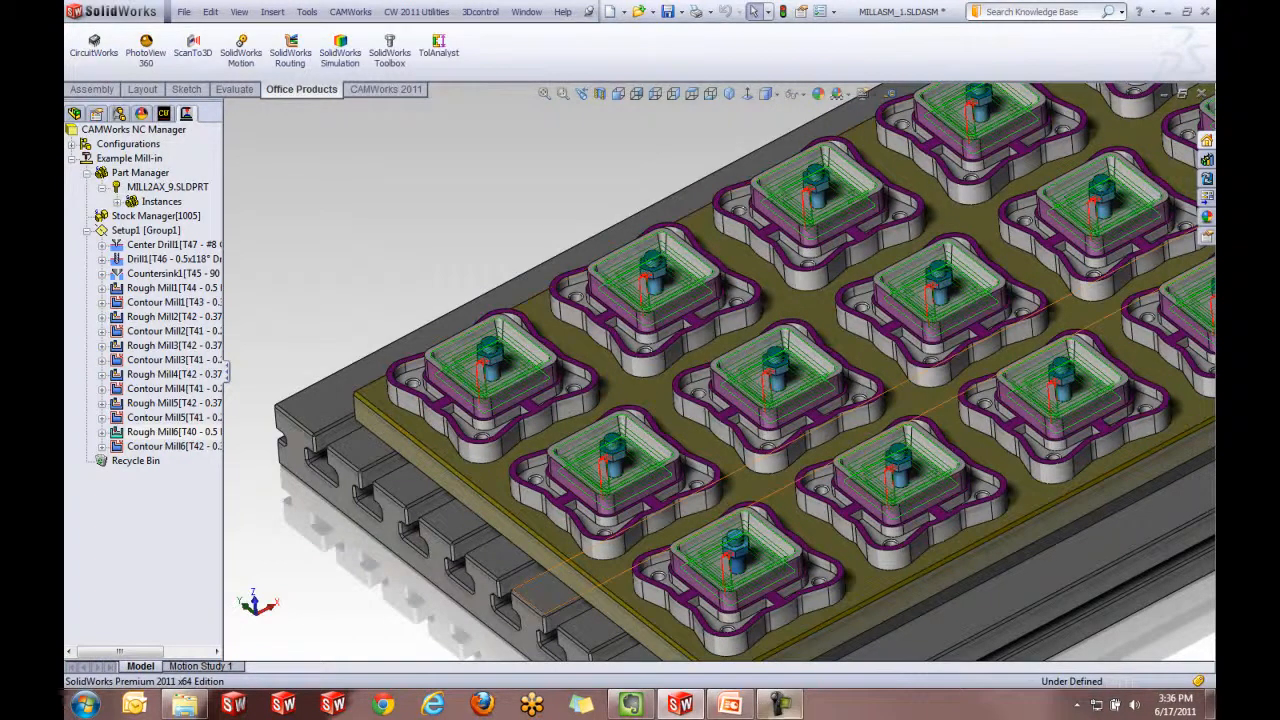
left_click(730, 705)
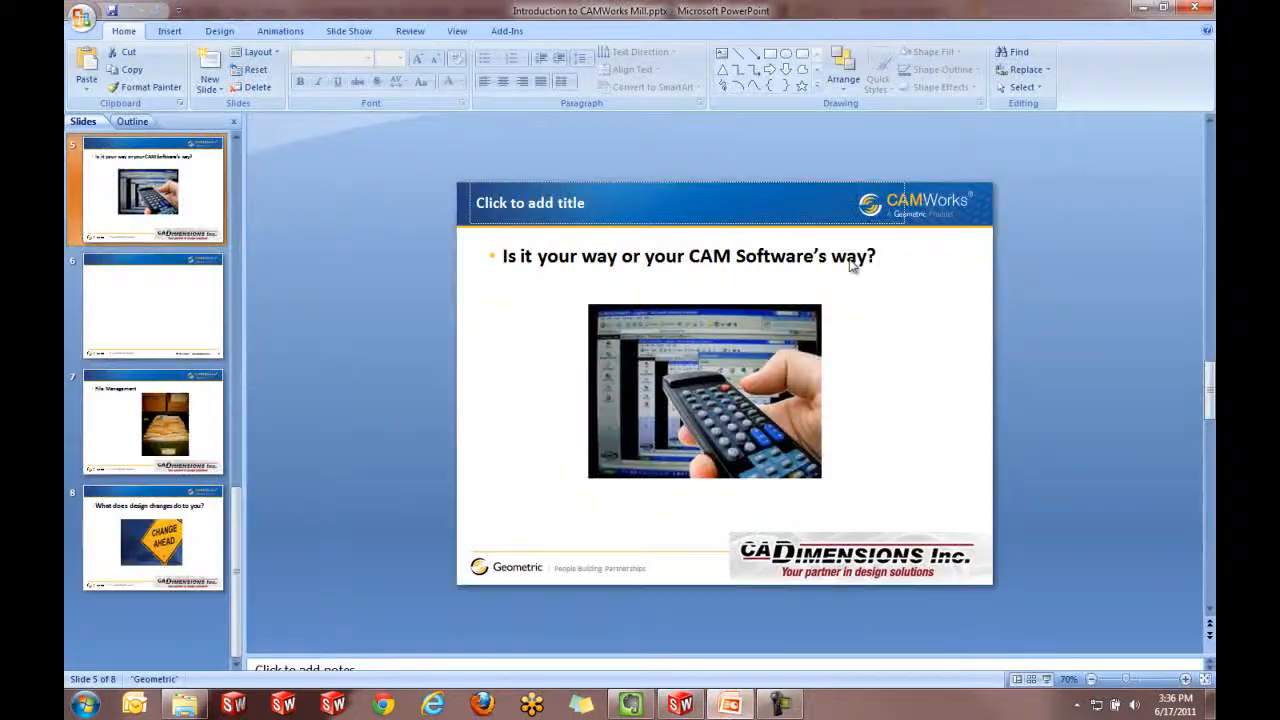
left_click(702, 708)
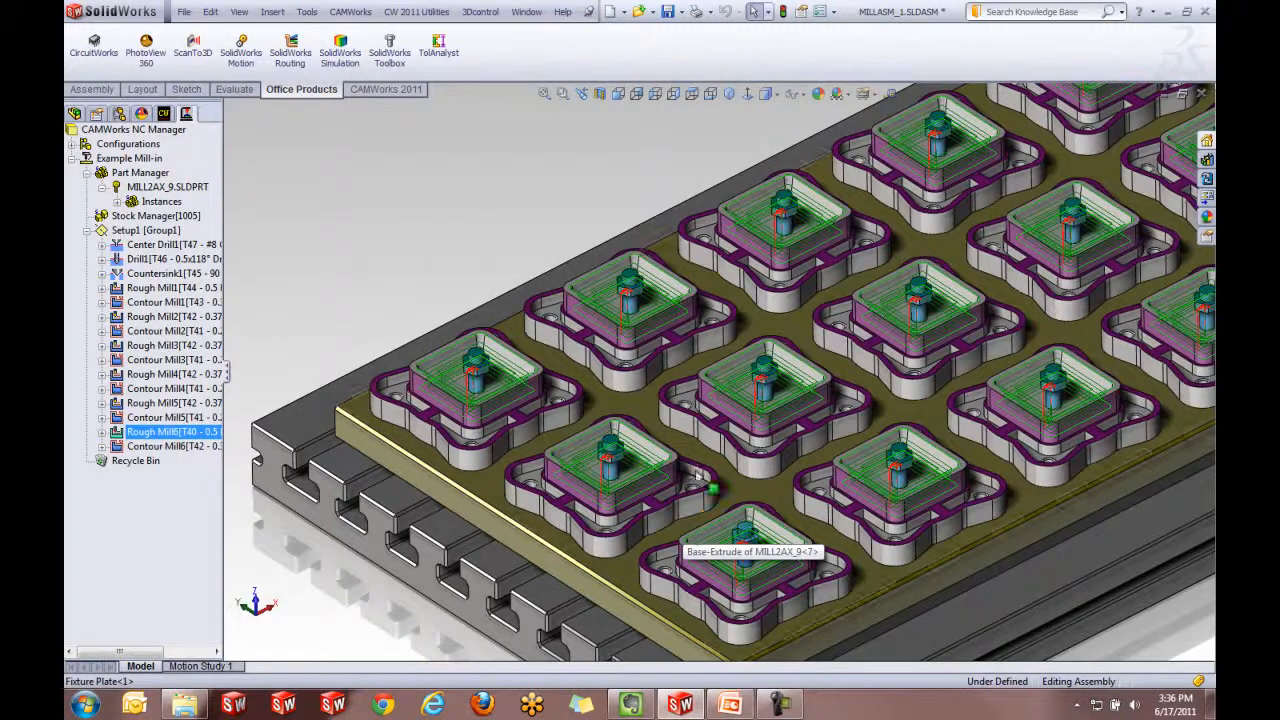
- Show the CAMWorks 2011 commands and review the assembly's machinable features and its operation list
left_click(383, 89)
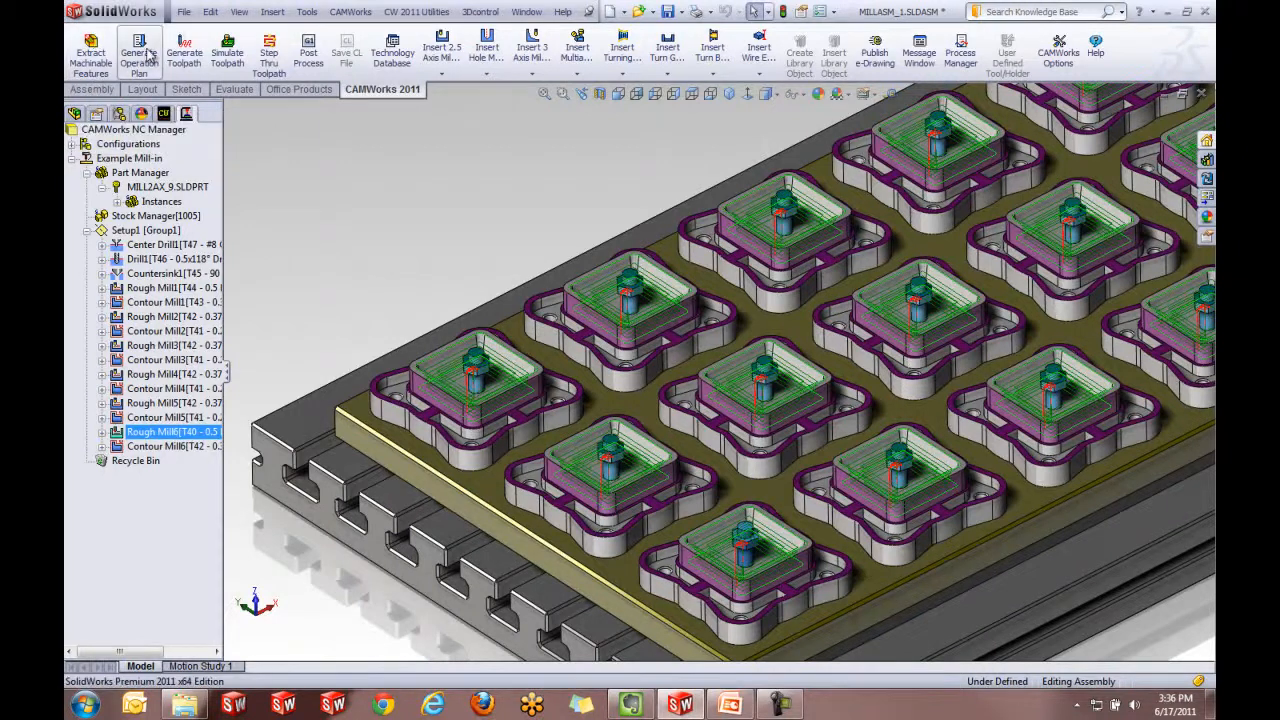
left_click(163, 113)
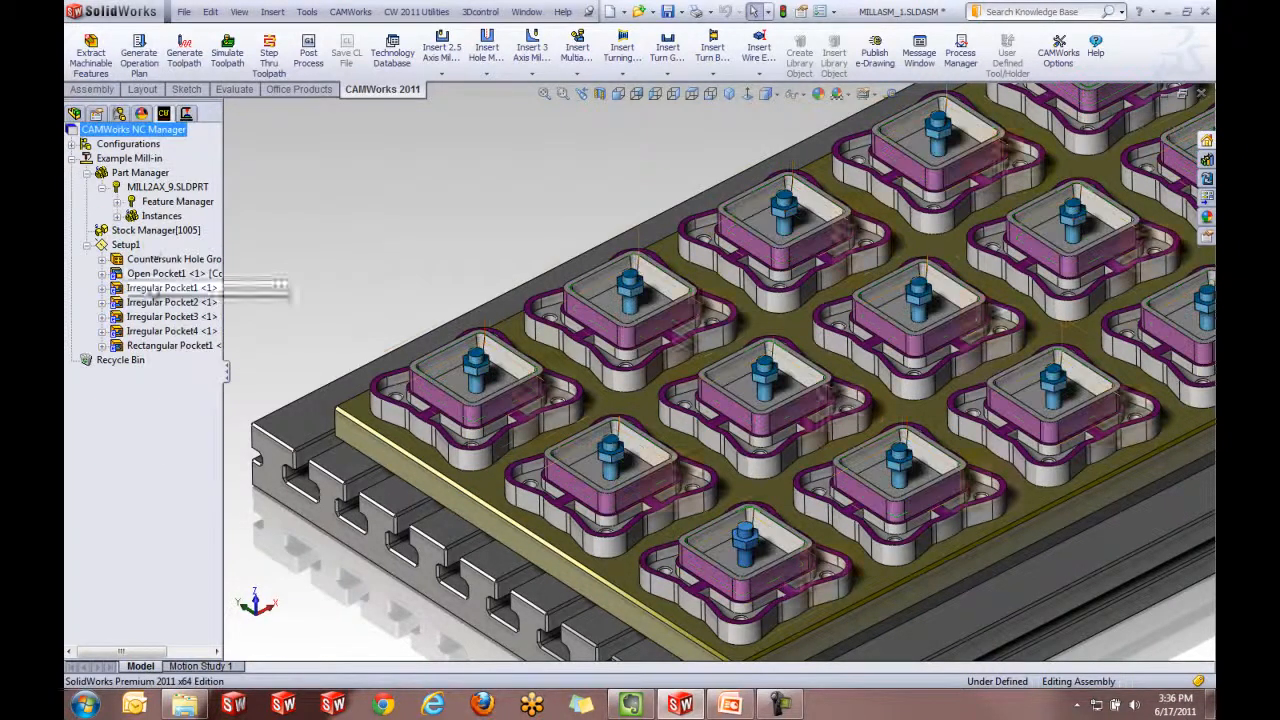
left_click(186, 113)
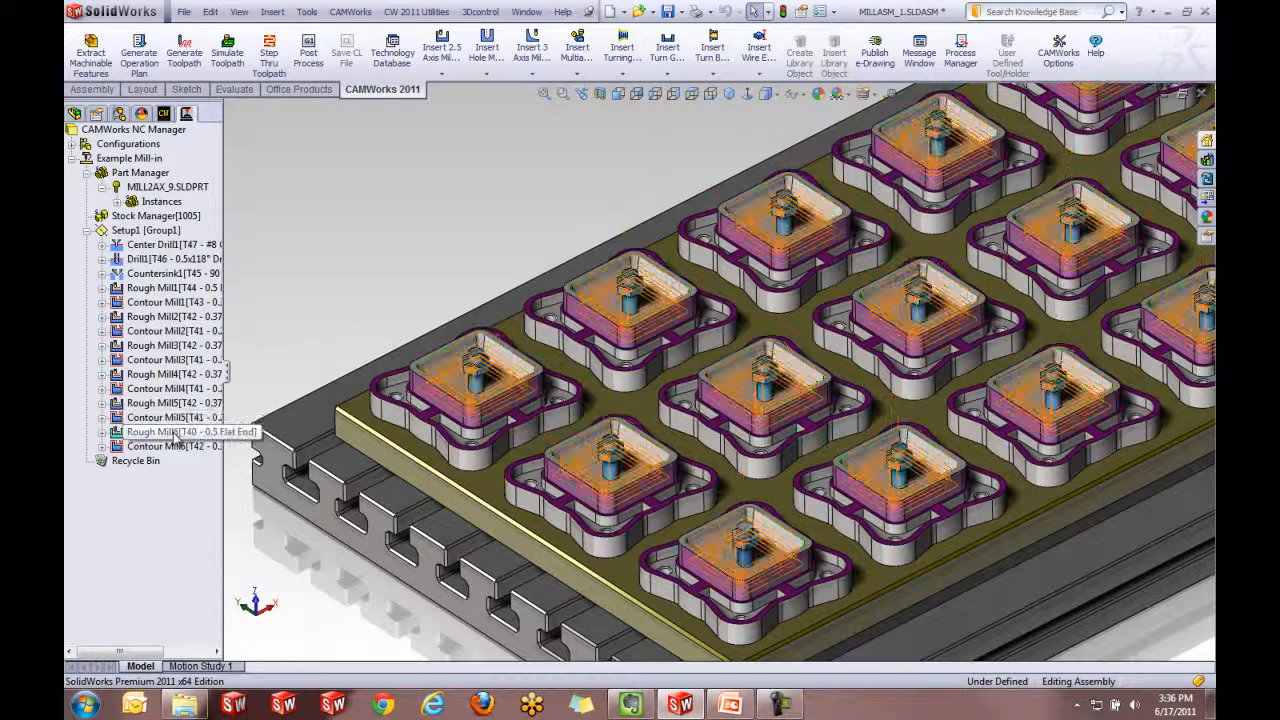
- Open the Rough Mill6 operation definition and review its mill tool and the tool crib
right_click(174, 435)
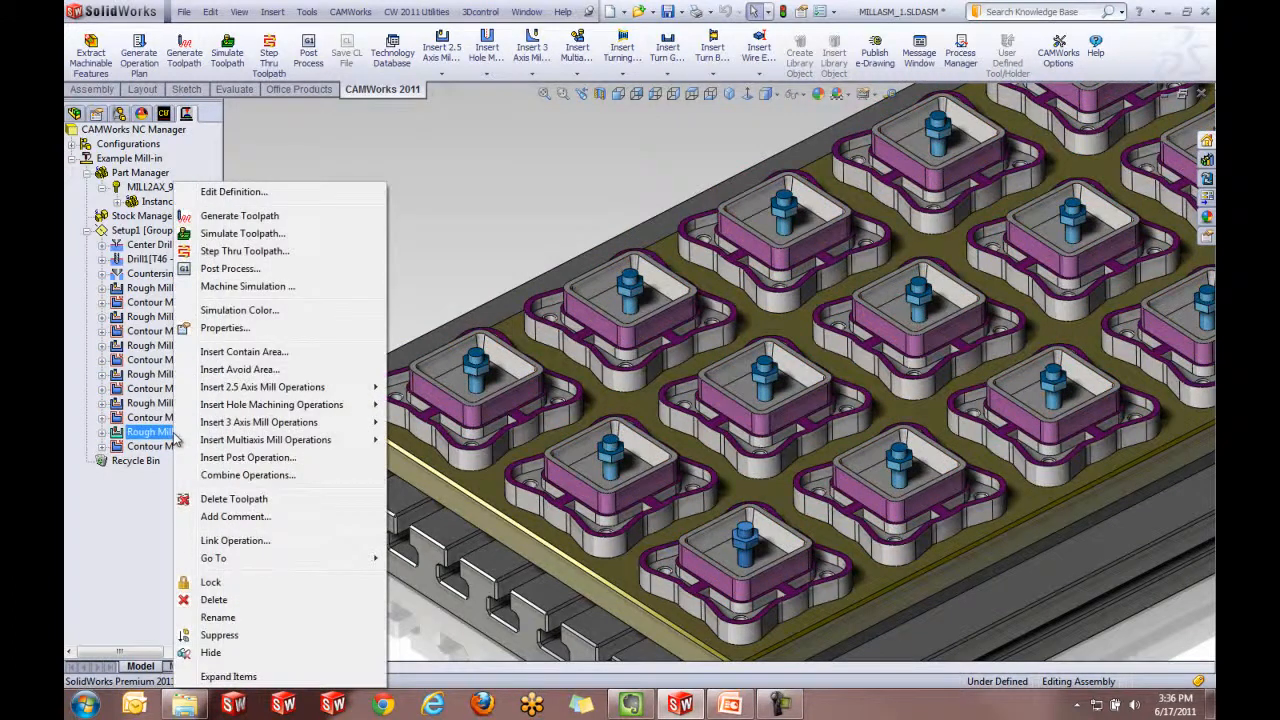
left_click(246, 191)
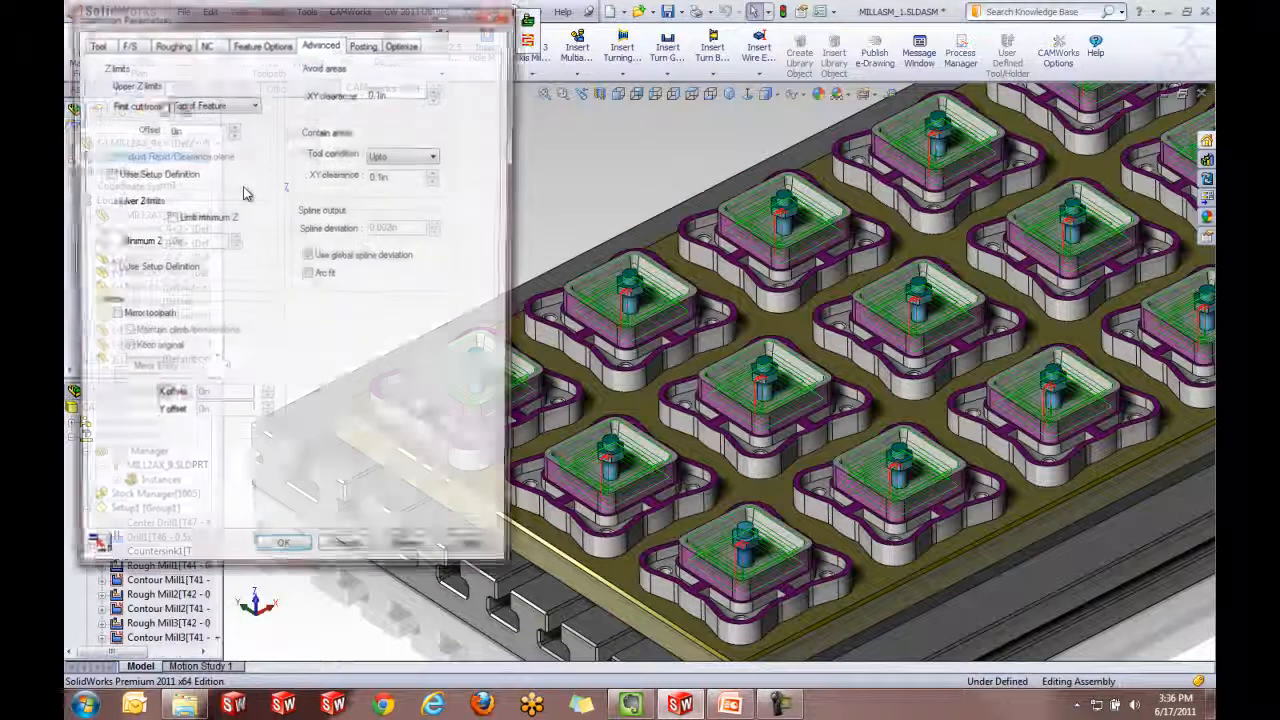
left_click(100, 43)
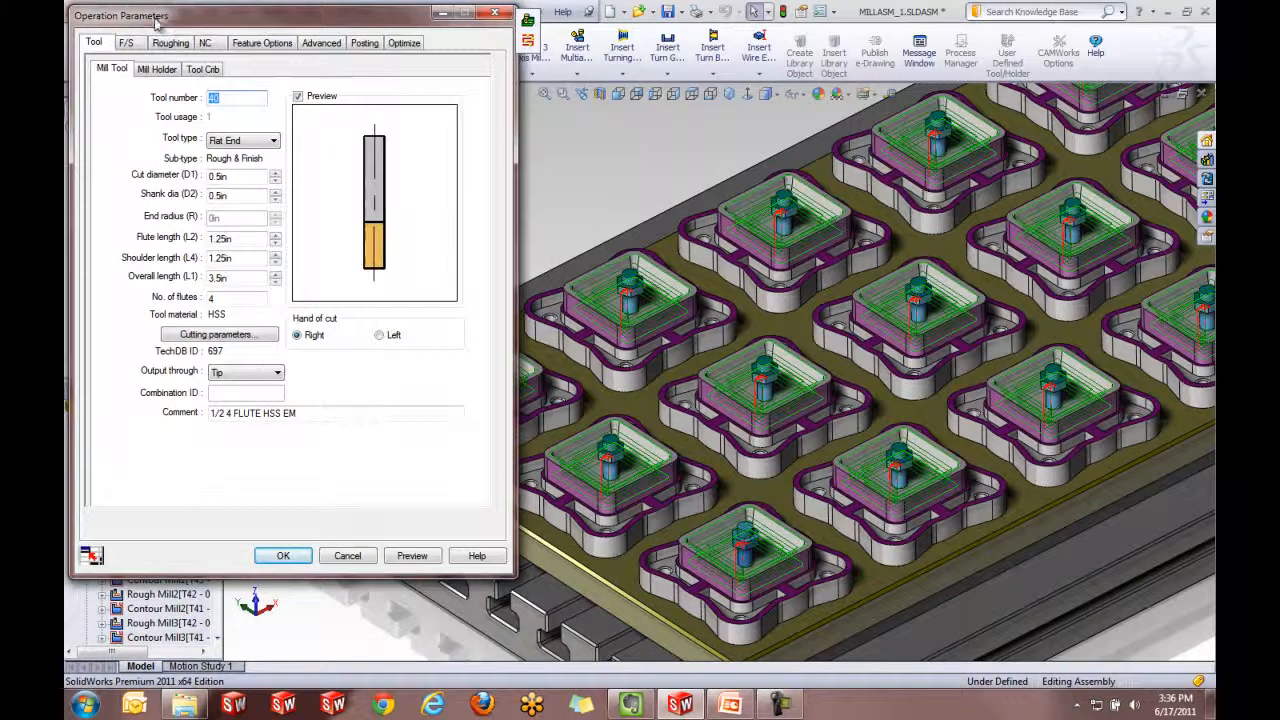
left_click_drag(155, 20, 190, 23)
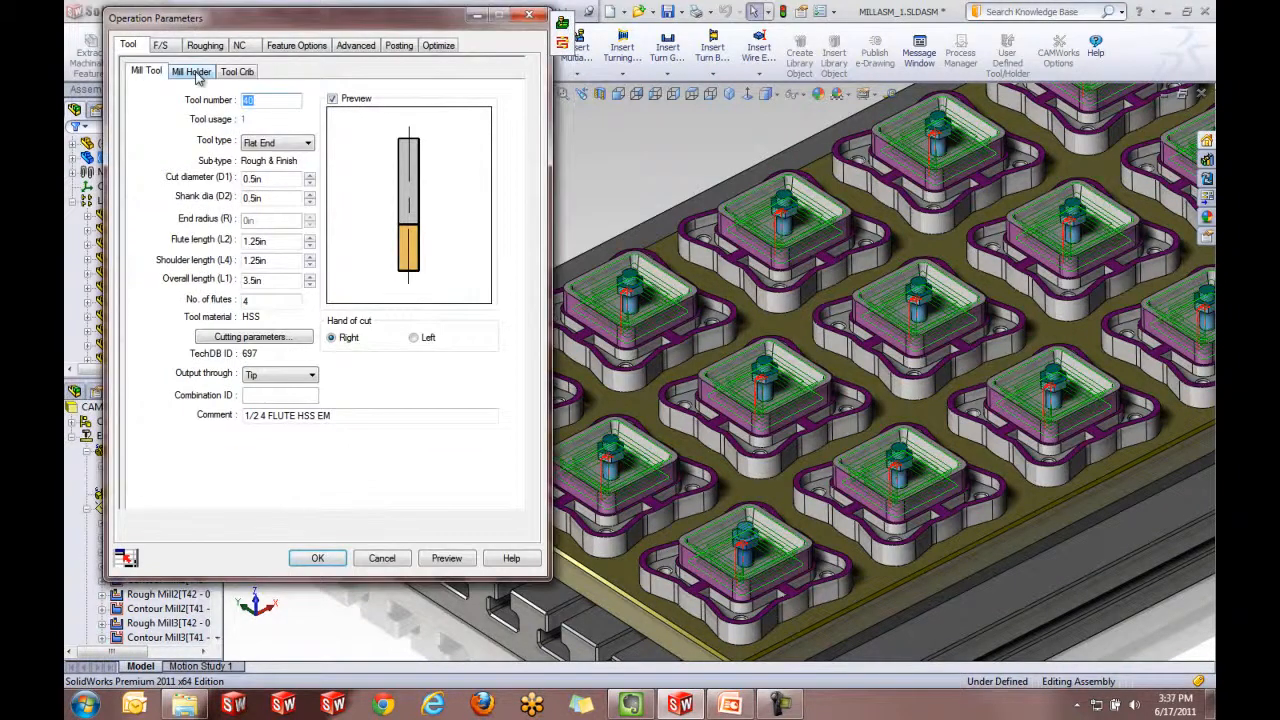
left_click(242, 73)
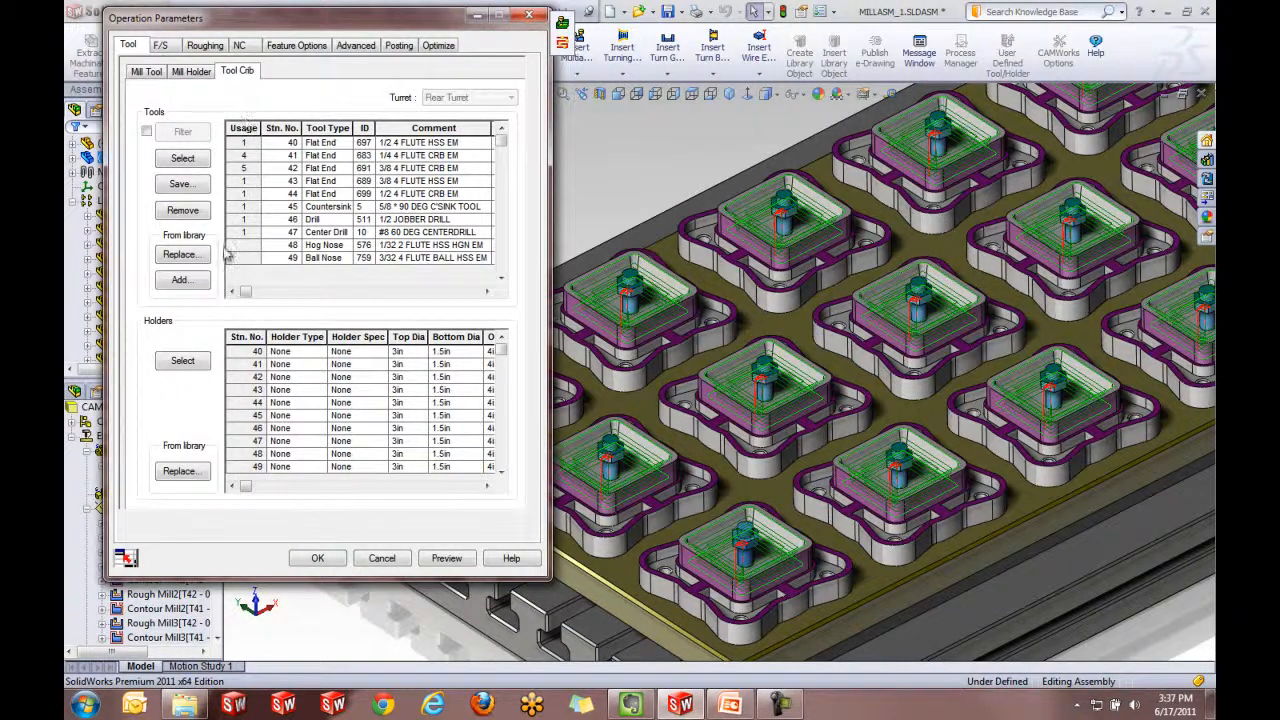
- Browse the tool library for flat end mills with the diameter filter enabled, and leave it without adding a tool
left_click(198, 284)
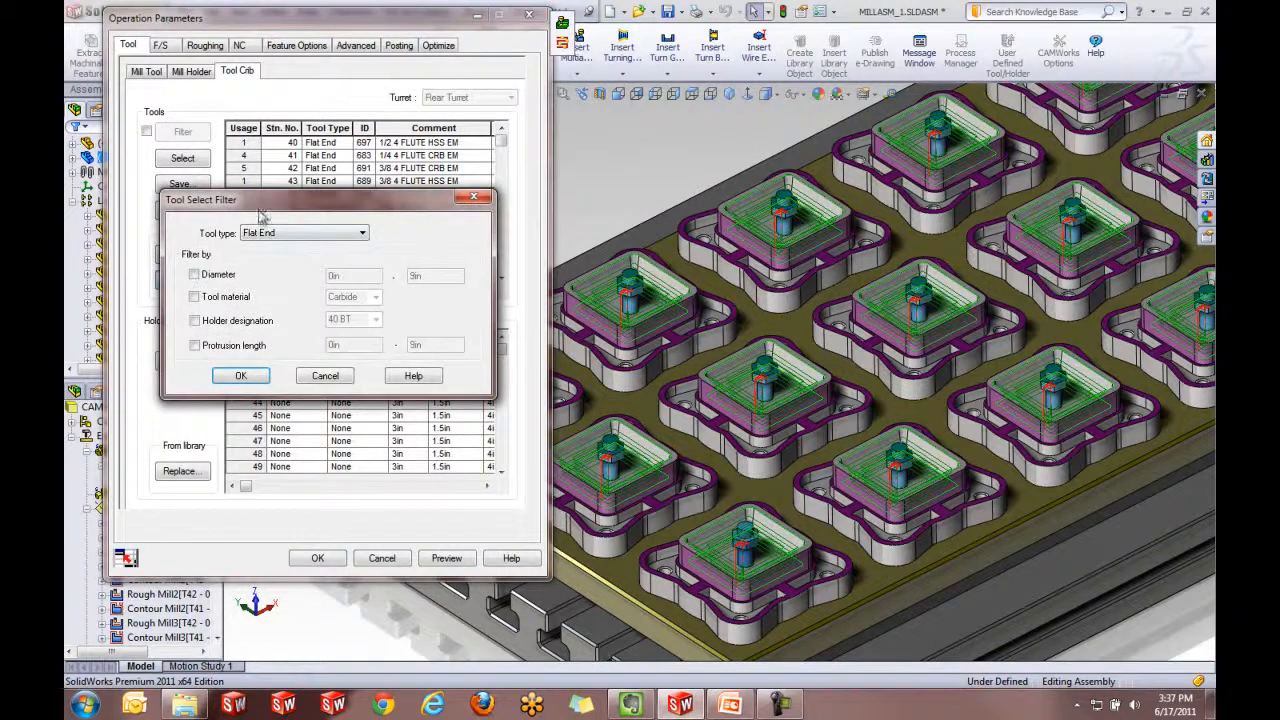
left_click(195, 275)
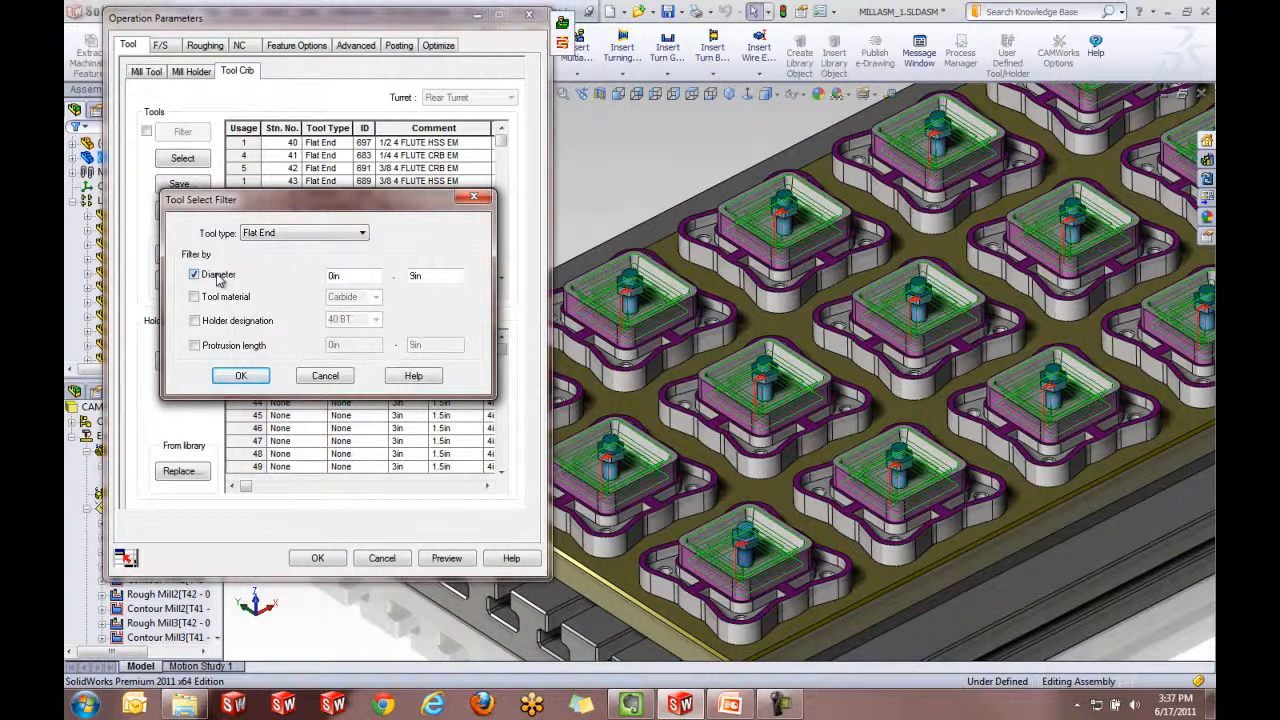
left_click(271, 236)
left_click(271, 238)
left_click(262, 375)
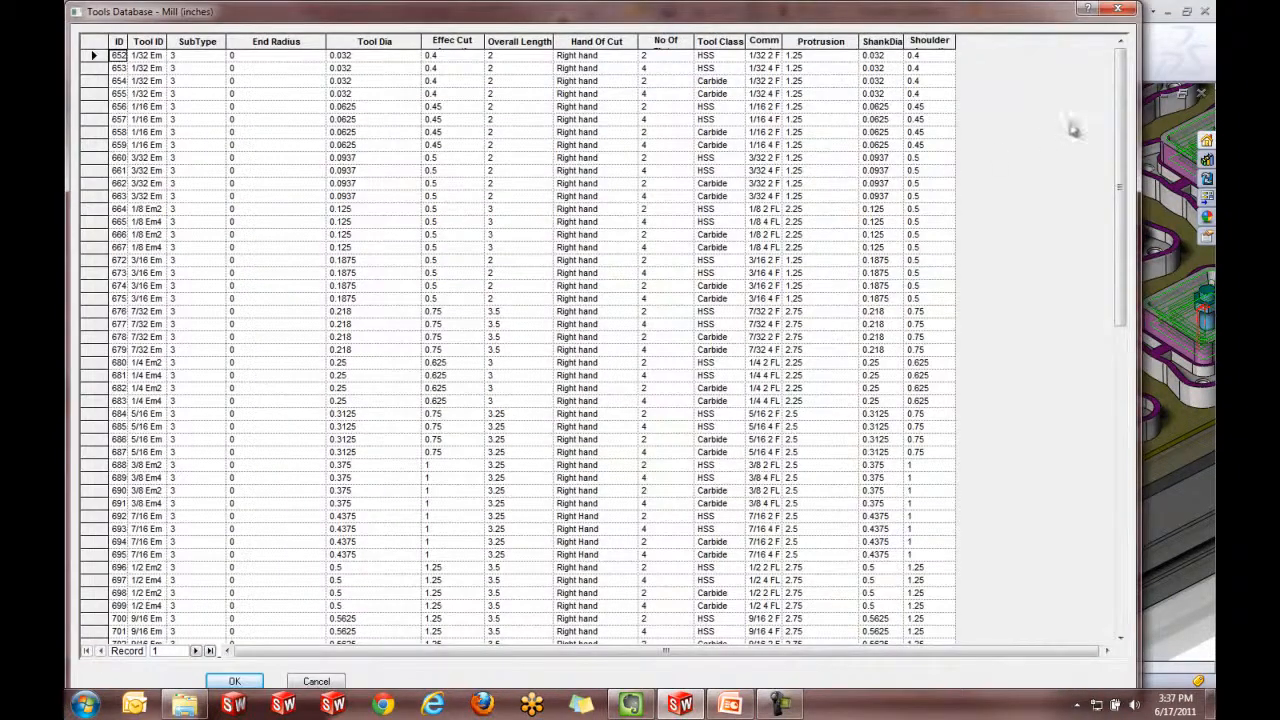
left_click_drag(1121, 108, 1130, 440)
scroll(464, 440, "up", 9)
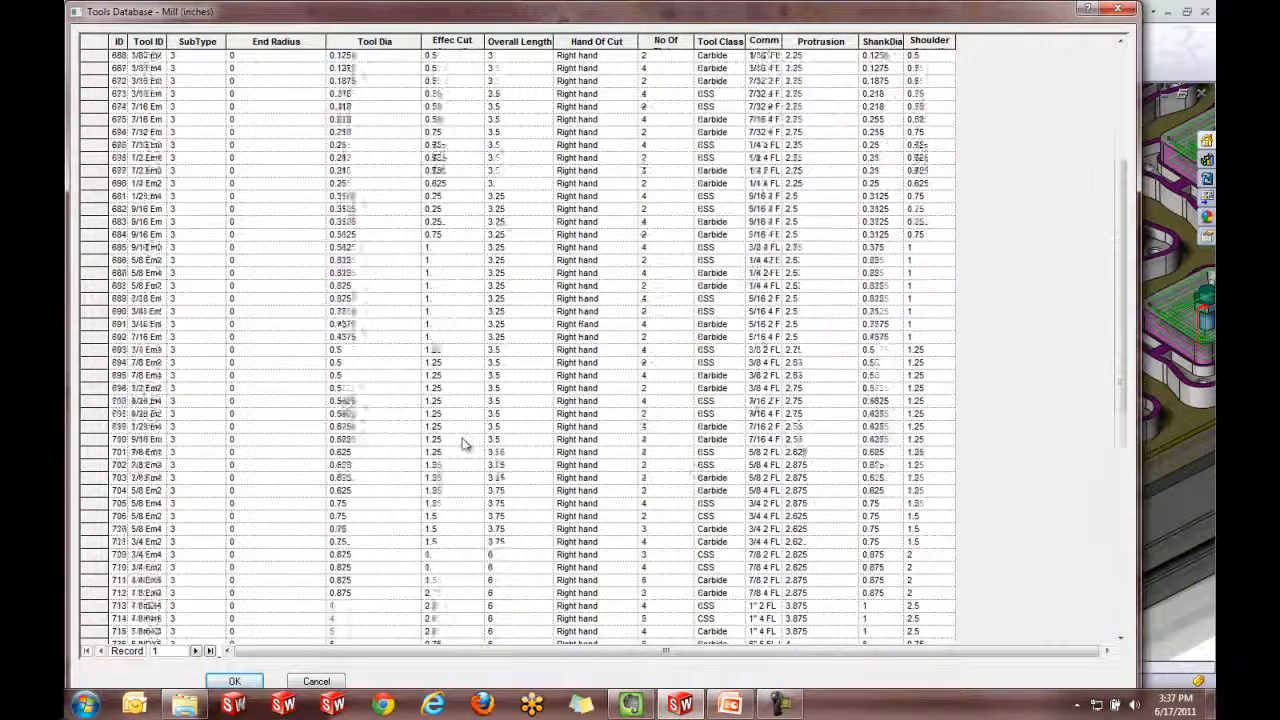
scroll(464, 444, "up", 6)
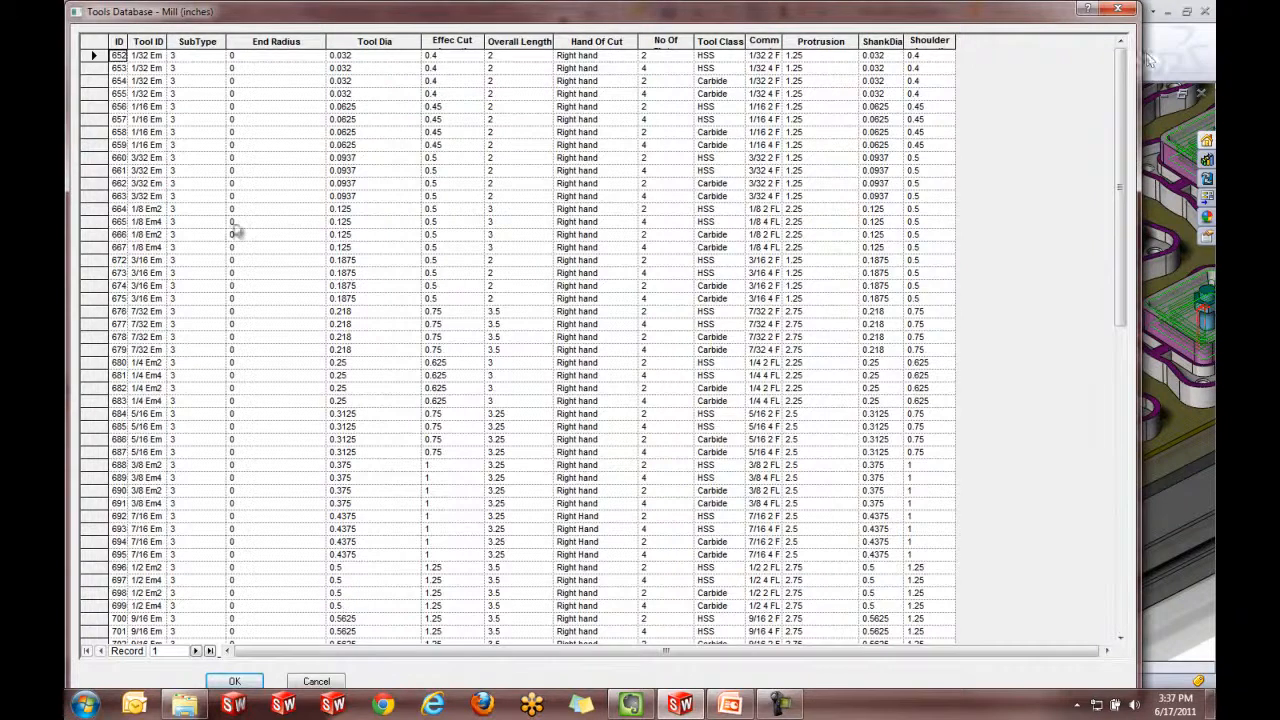
left_click(1118, 12)
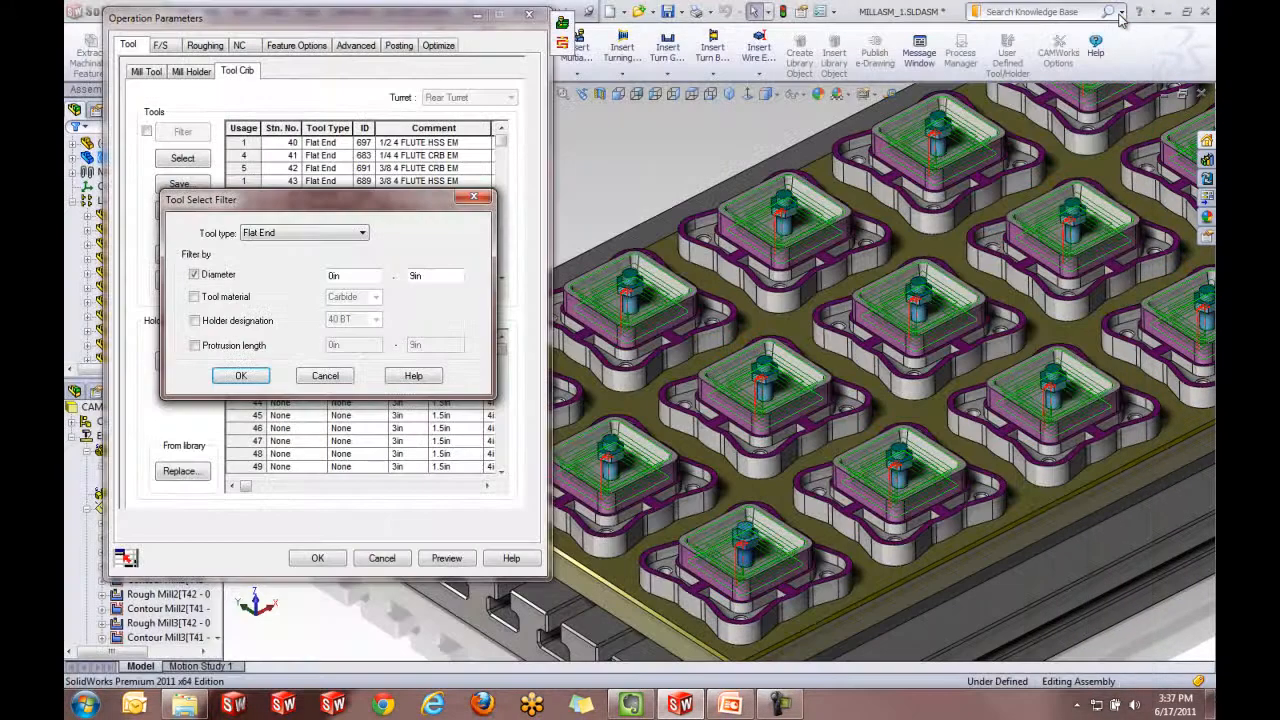
left_click(325, 376)
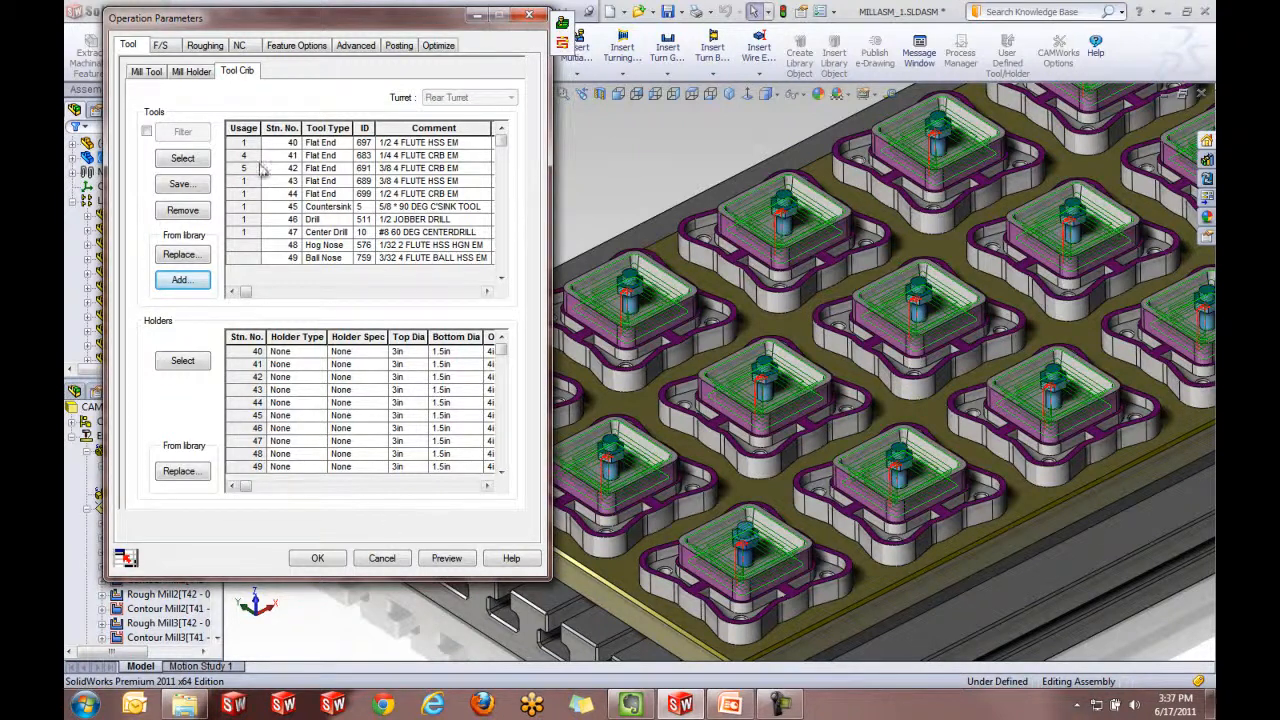
- Review Rough Mill6's roughing settings and available pocketing patterns, its feature options, and the mill tool dimensions
left_click(205, 46)
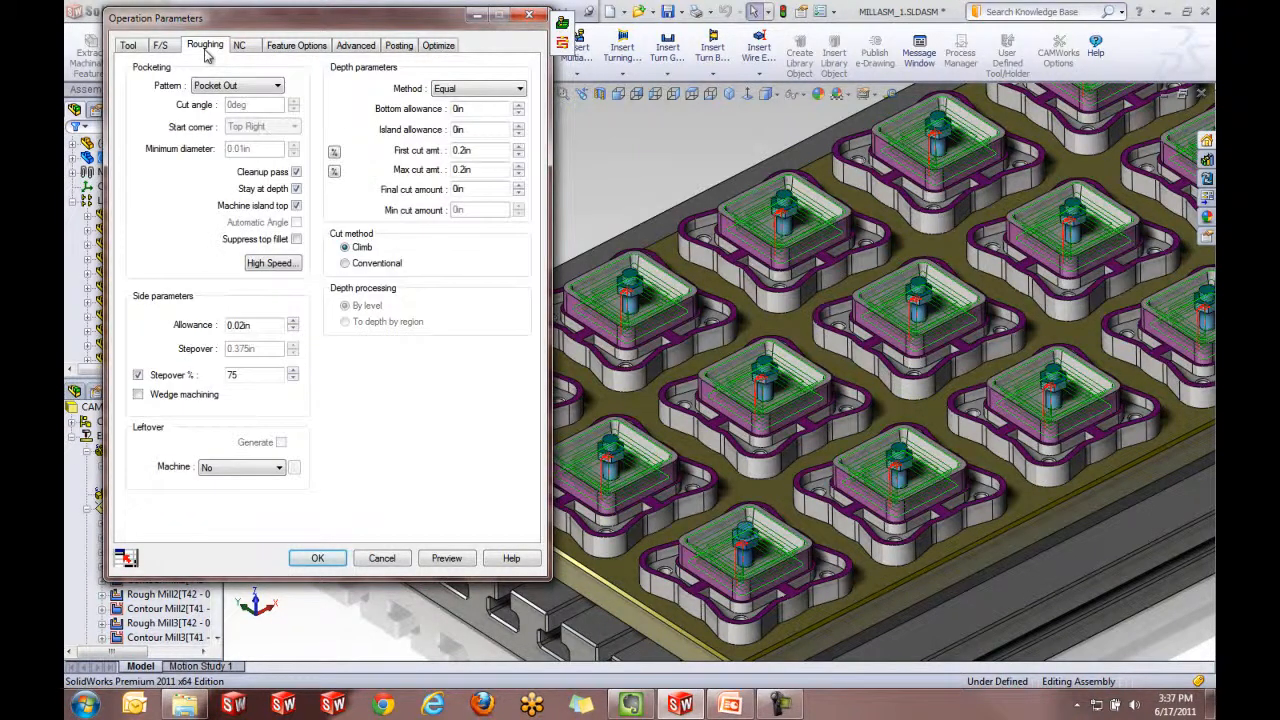
left_click(222, 87)
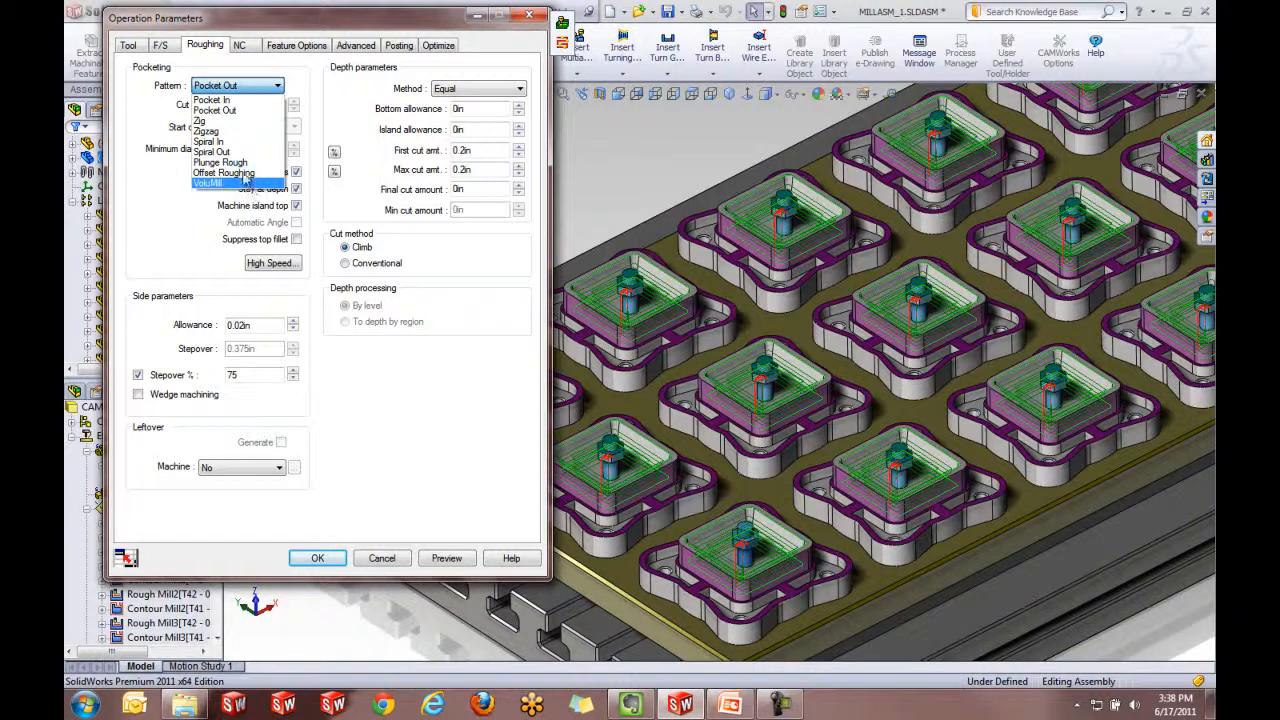
left_click(288, 65)
left_click(286, 46)
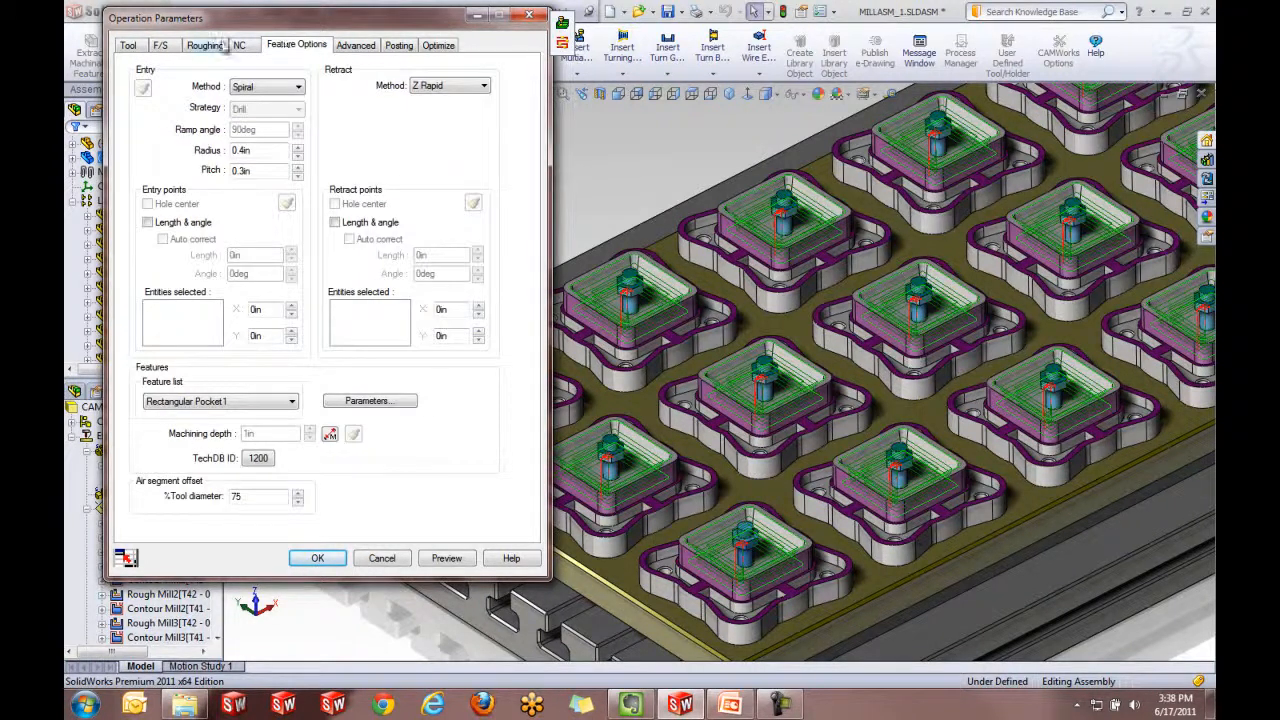
left_click(130, 46)
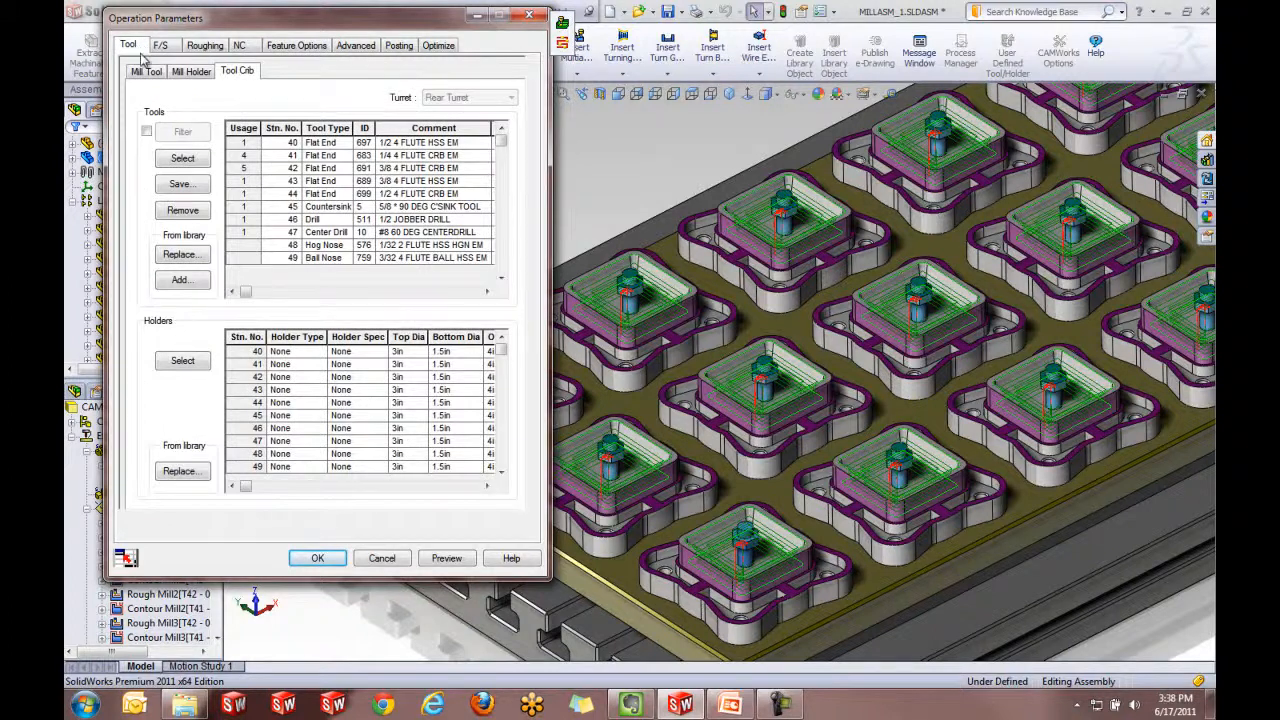
left_click(146, 71)
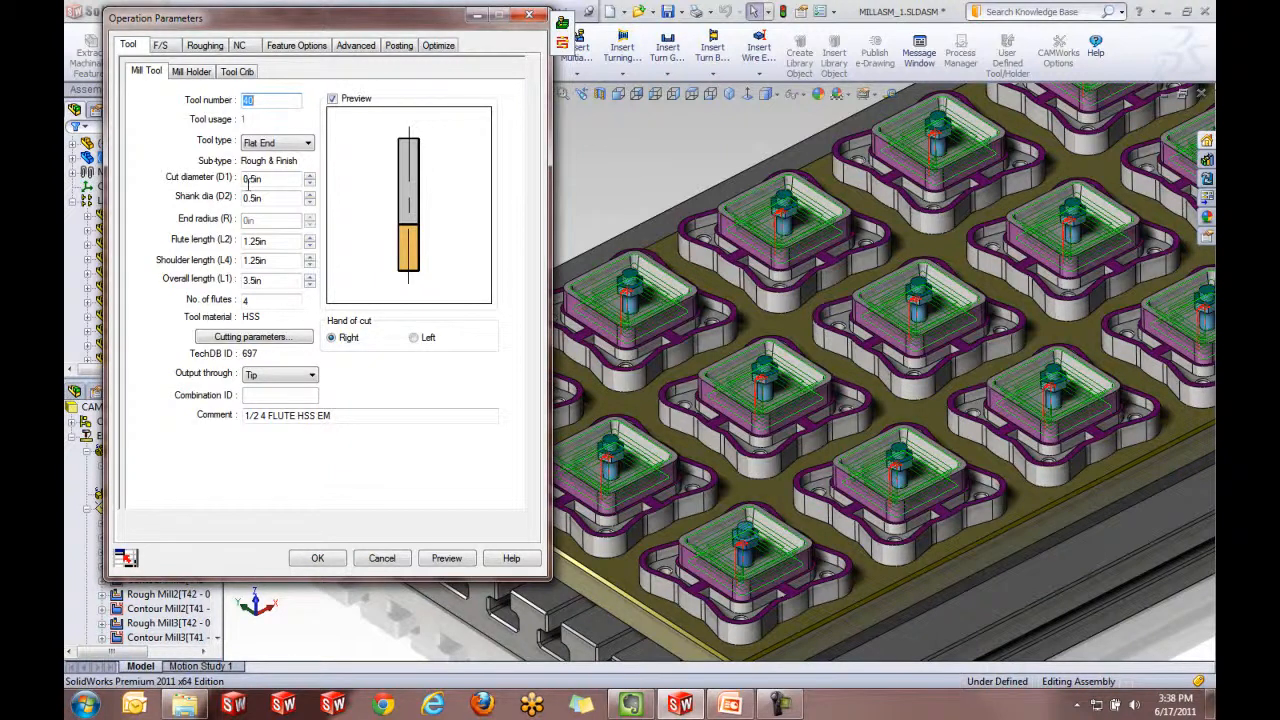
- Open the technology database record linked to Rectangular Pocket1 and review its feature conditions and matching operations
left_click(300, 46)
left_click(262, 458)
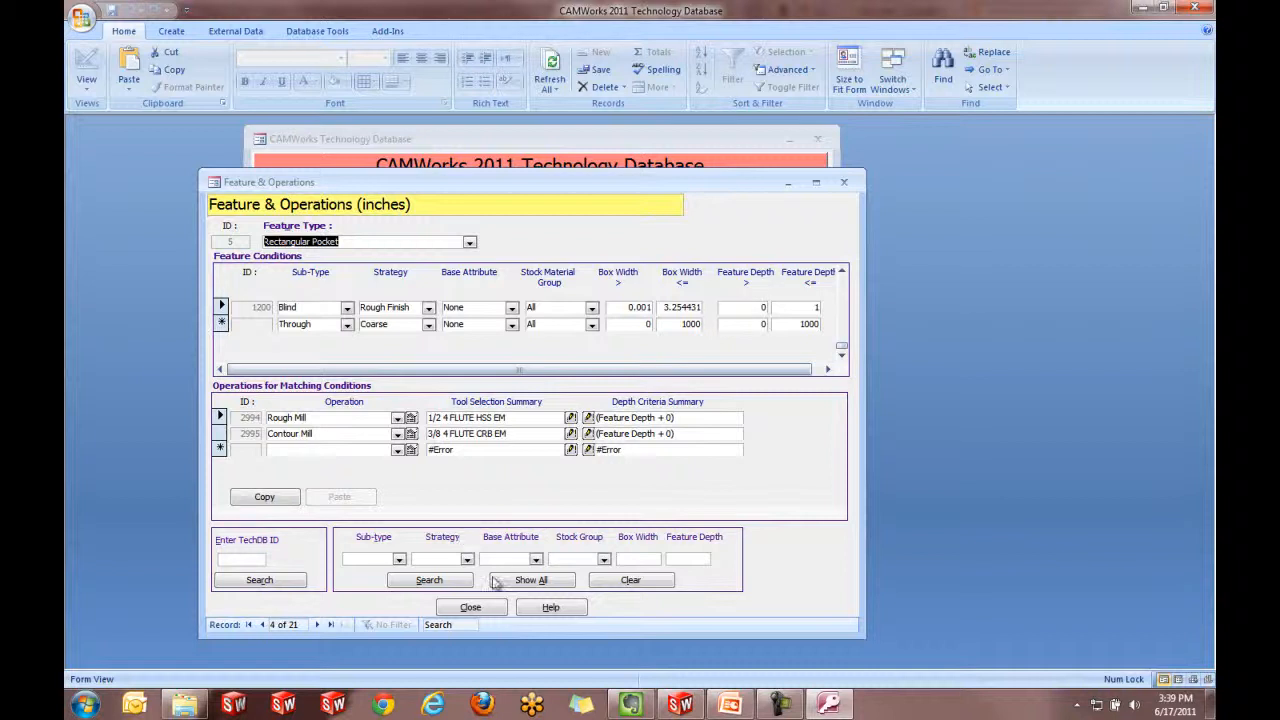
left_click(472, 607)
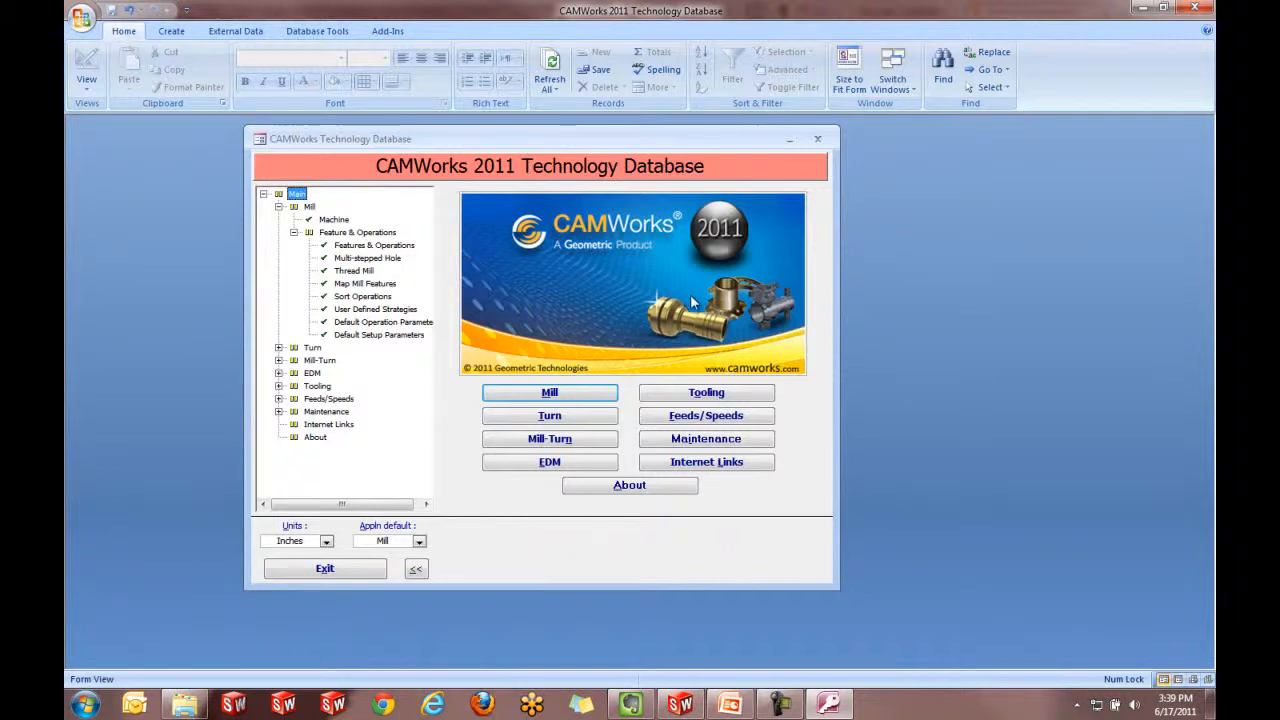
- Browse the technology database's tooling, viewing the form cutters and the cutting tap tools, and exit the database
left_click(712, 390)
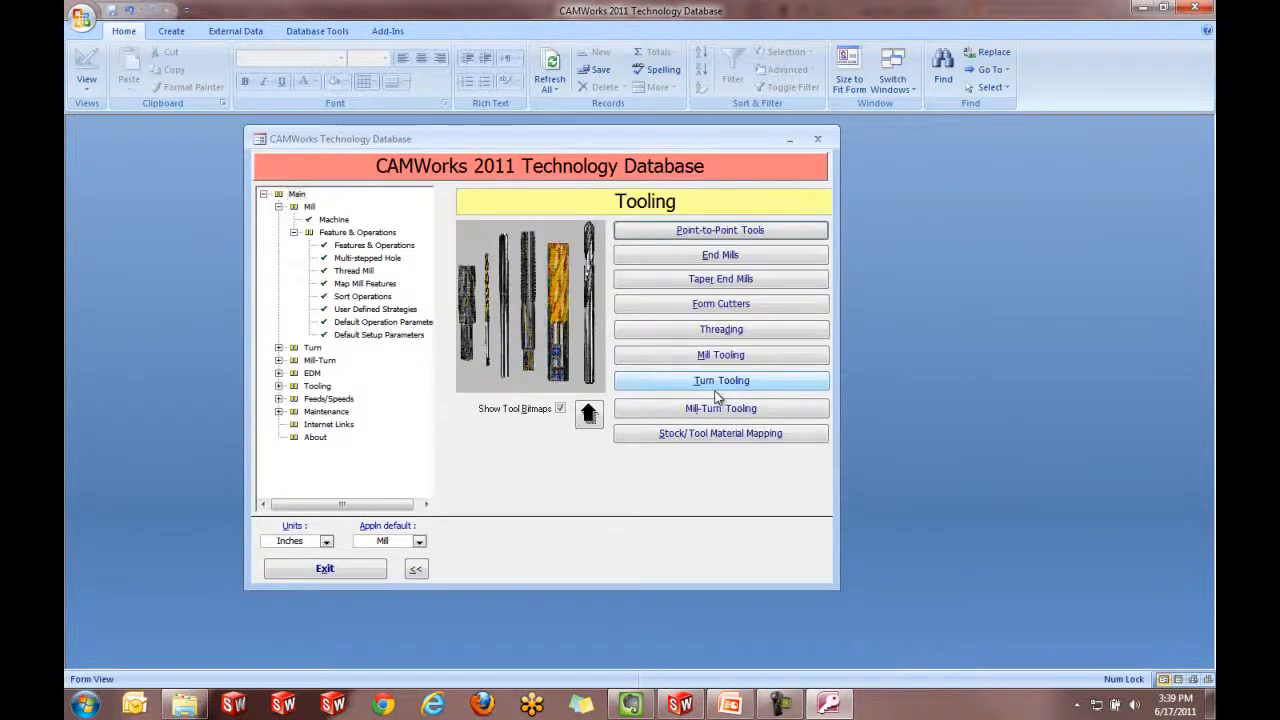
left_click(736, 306)
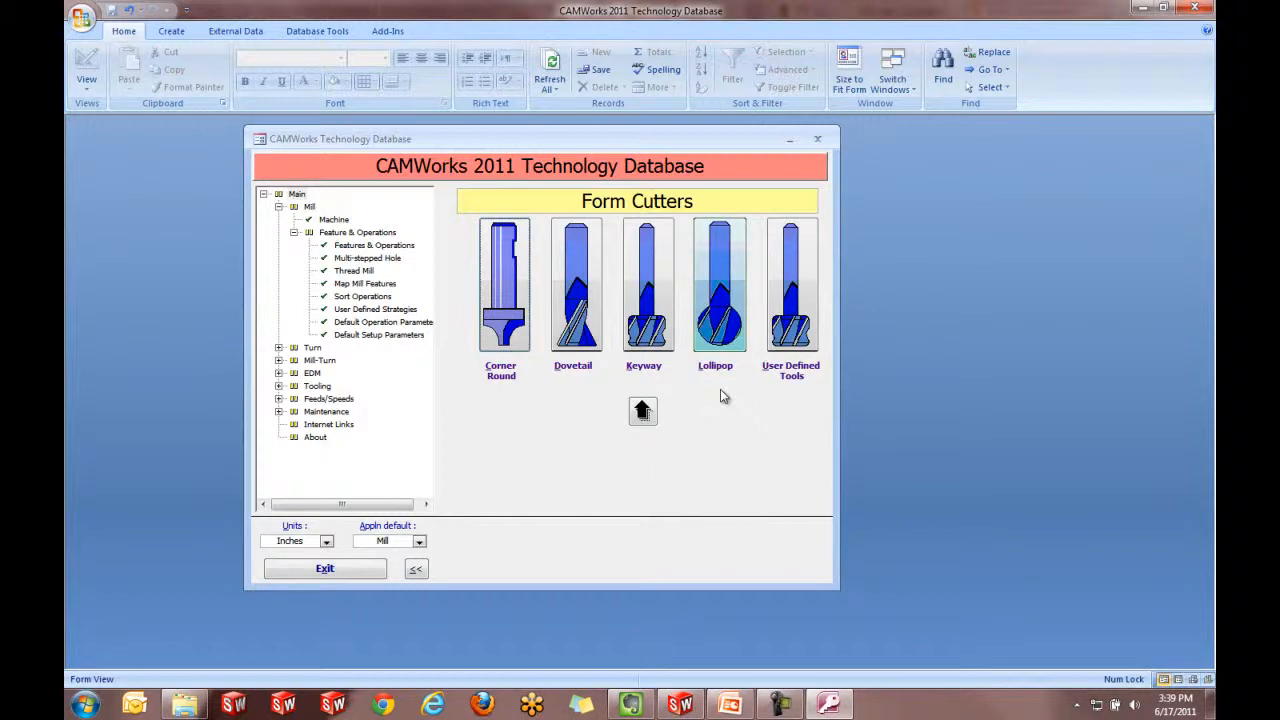
left_click(643, 412)
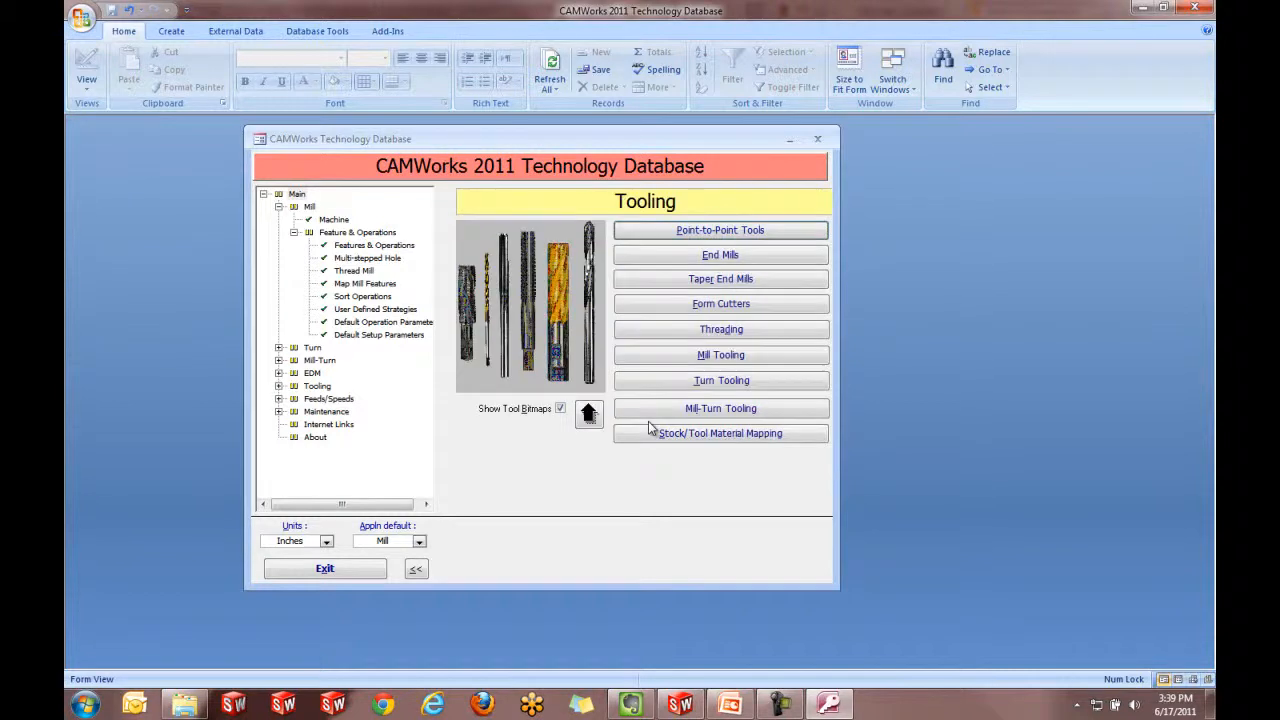
left_click(766, 333)
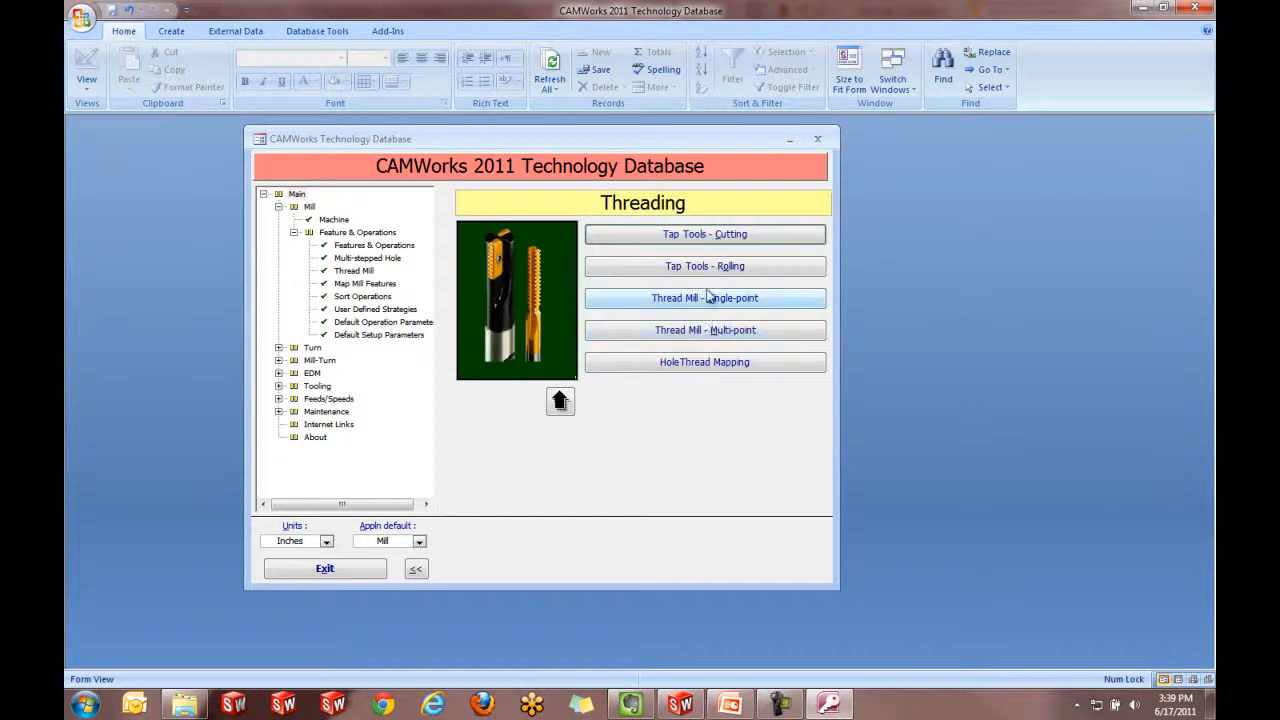
left_click(716, 236)
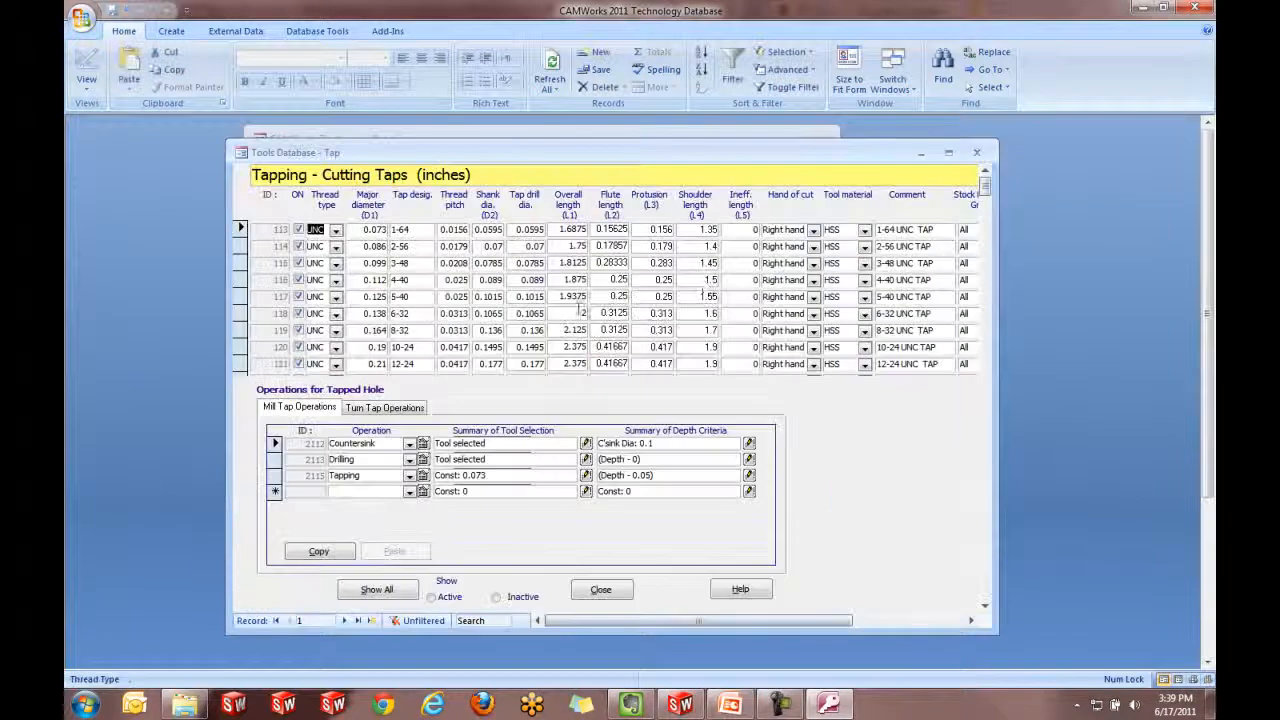
left_click(606, 590)
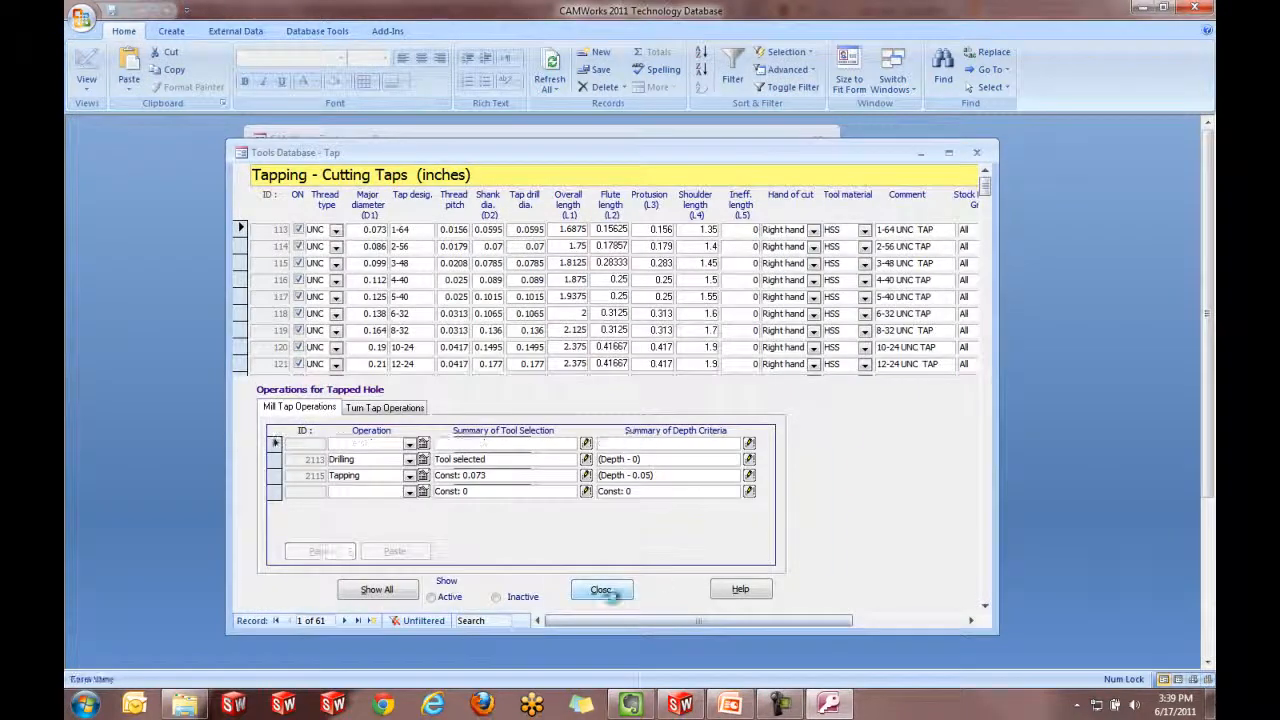
left_click(320, 568)
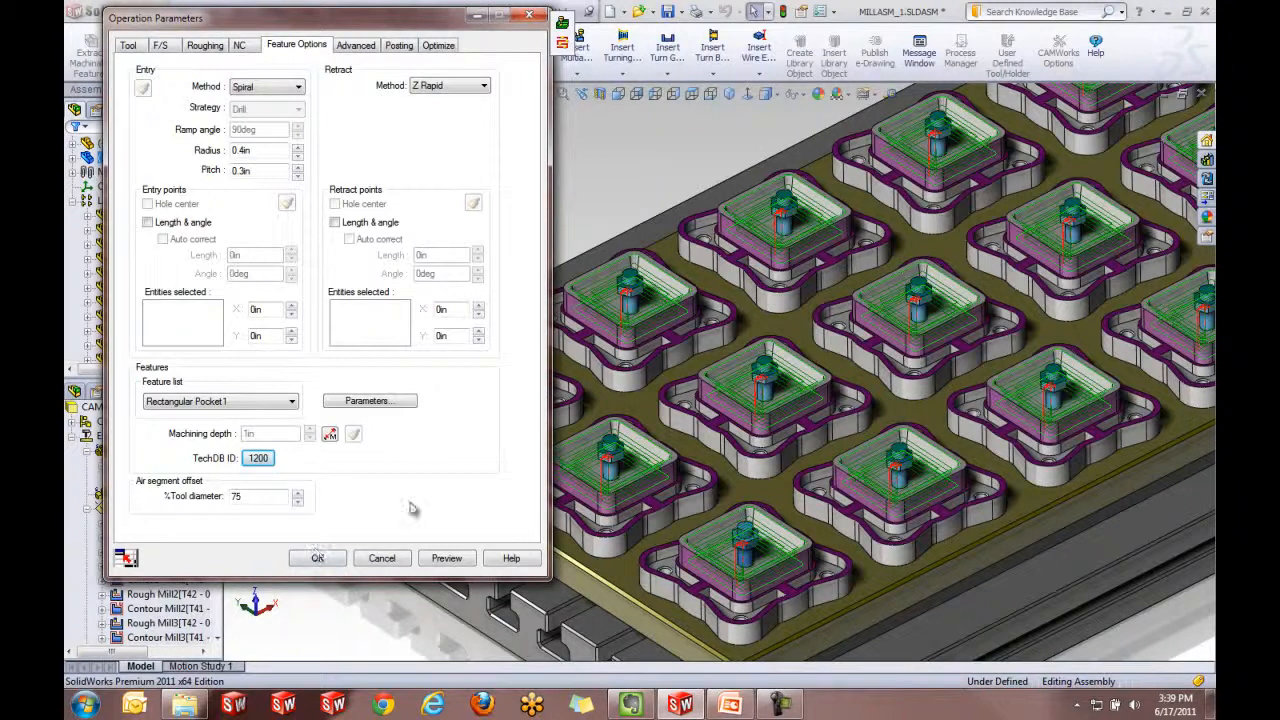
- Set Rough Mill6's first cut amount to 0.1 in and its stepover to 85%, and regenerate the toolpaths
left_click(358, 47)
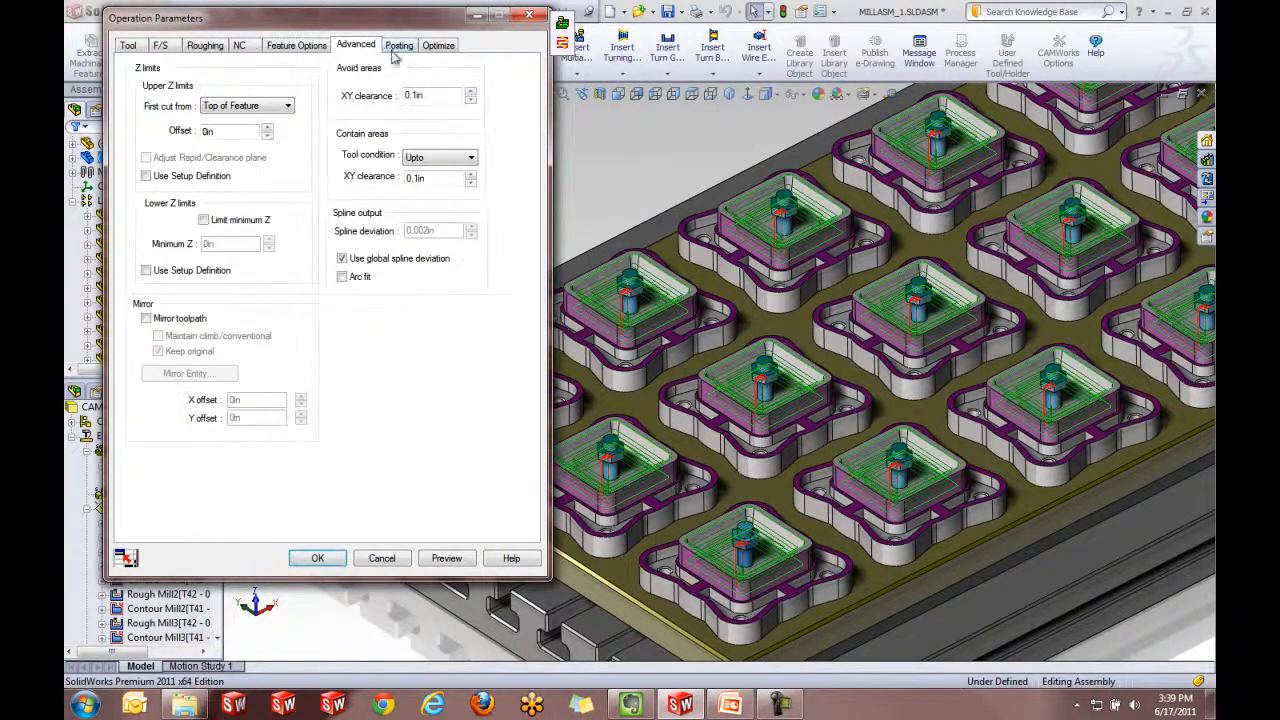
left_click(298, 46)
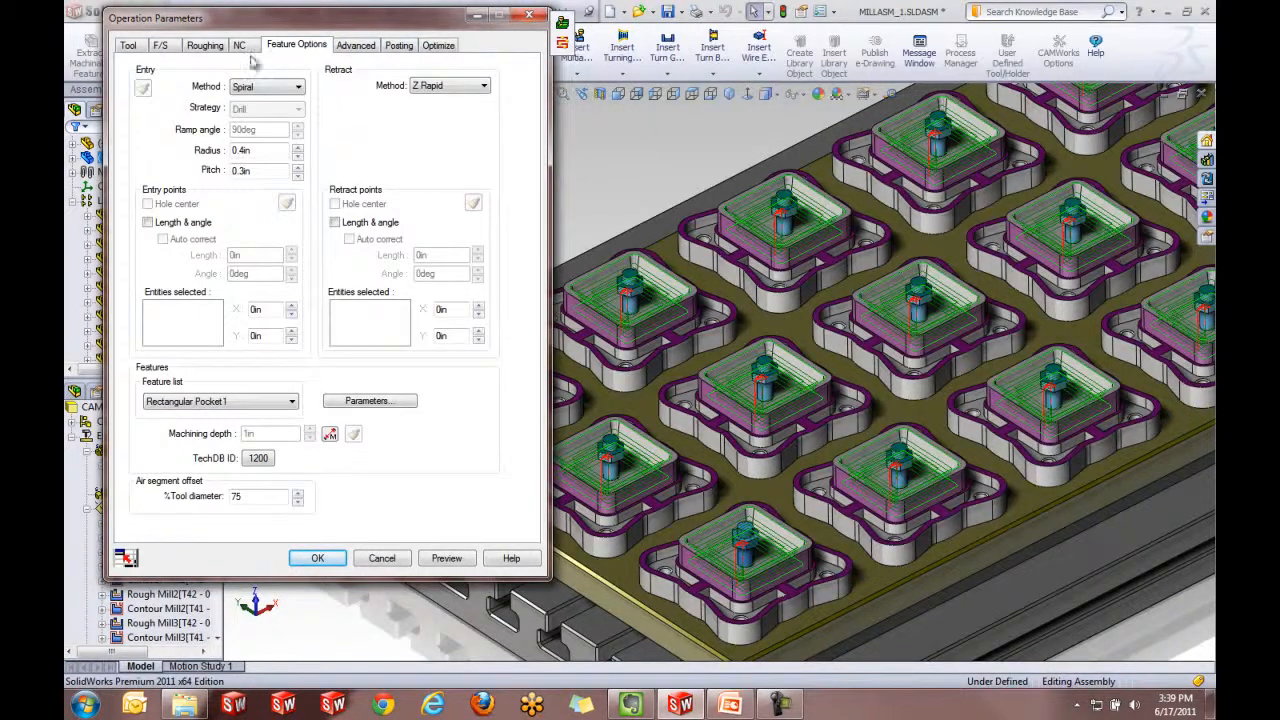
left_click(206, 46)
left_click_drag(486, 153, 430, 155)
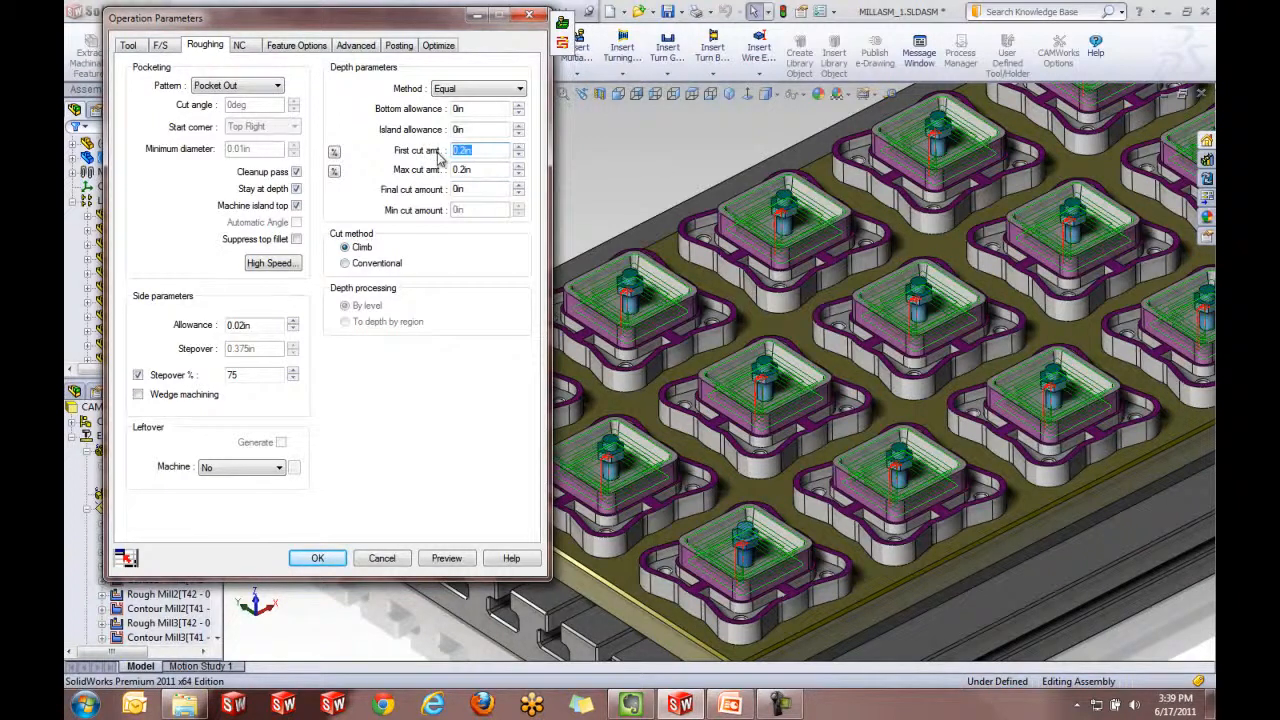
type("1")
left_click_drag(247, 376, 192, 378)
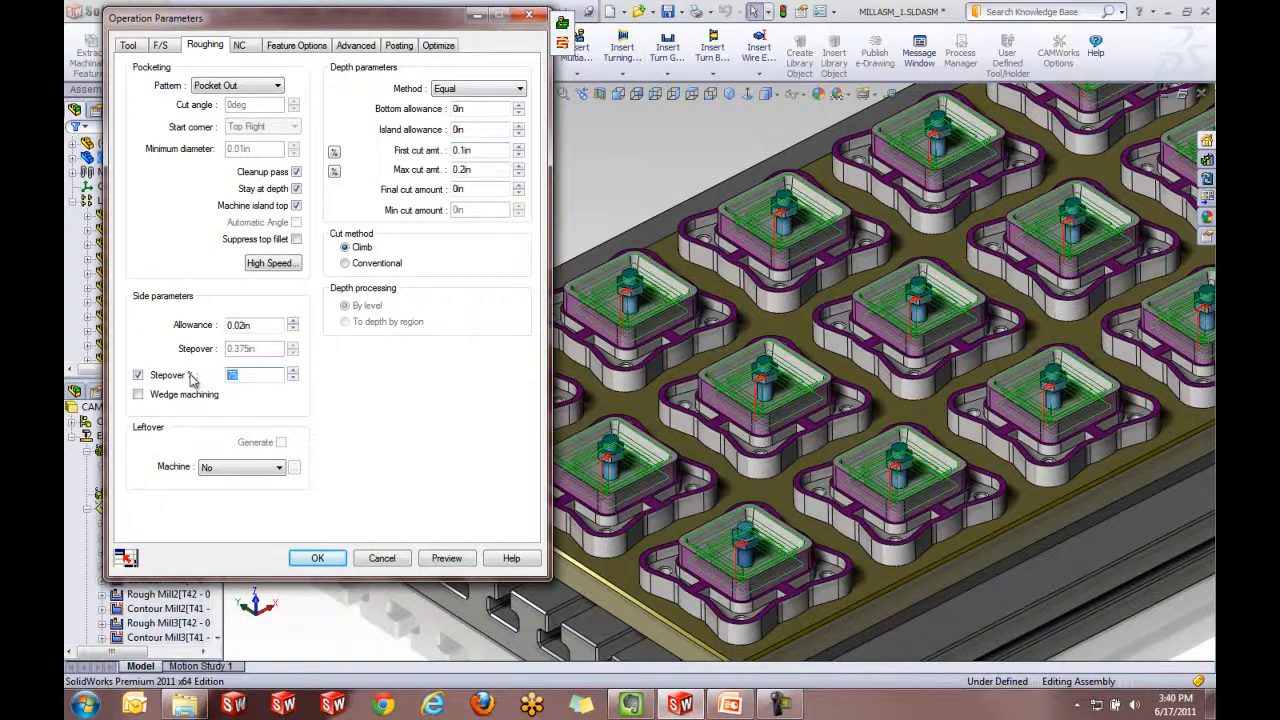
type("85")
left_click(336, 558)
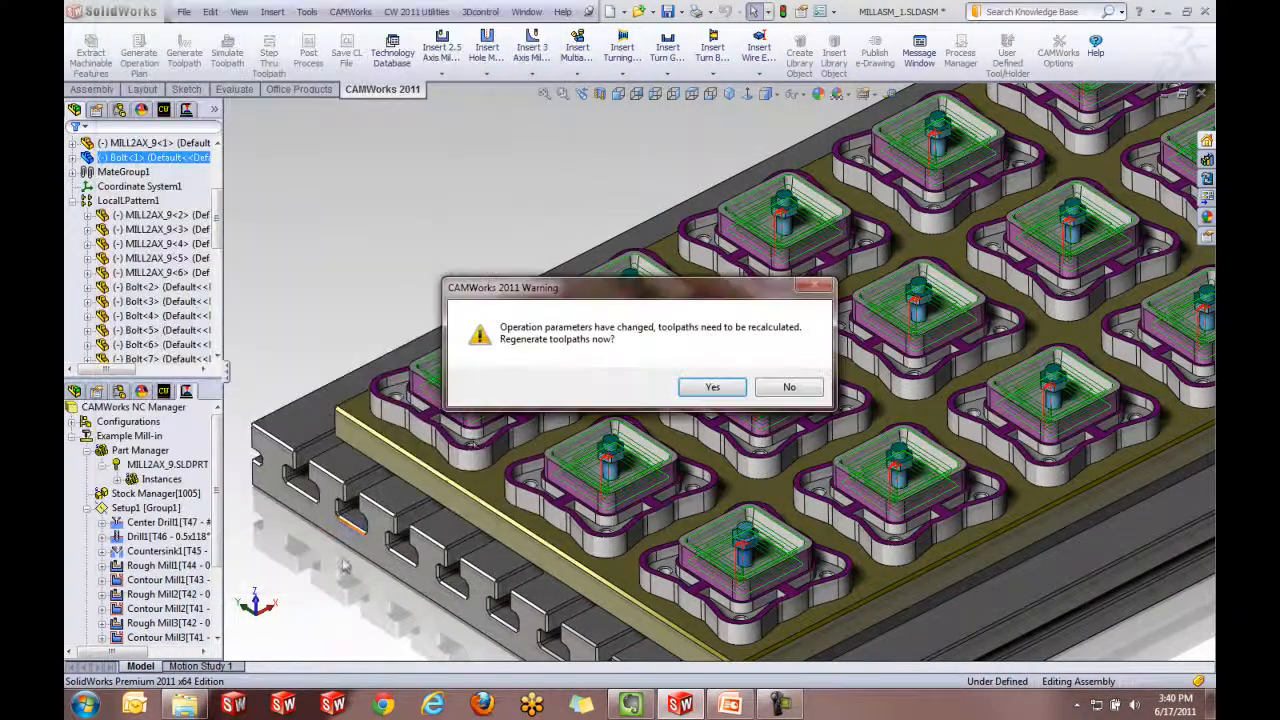
left_click(700, 388)
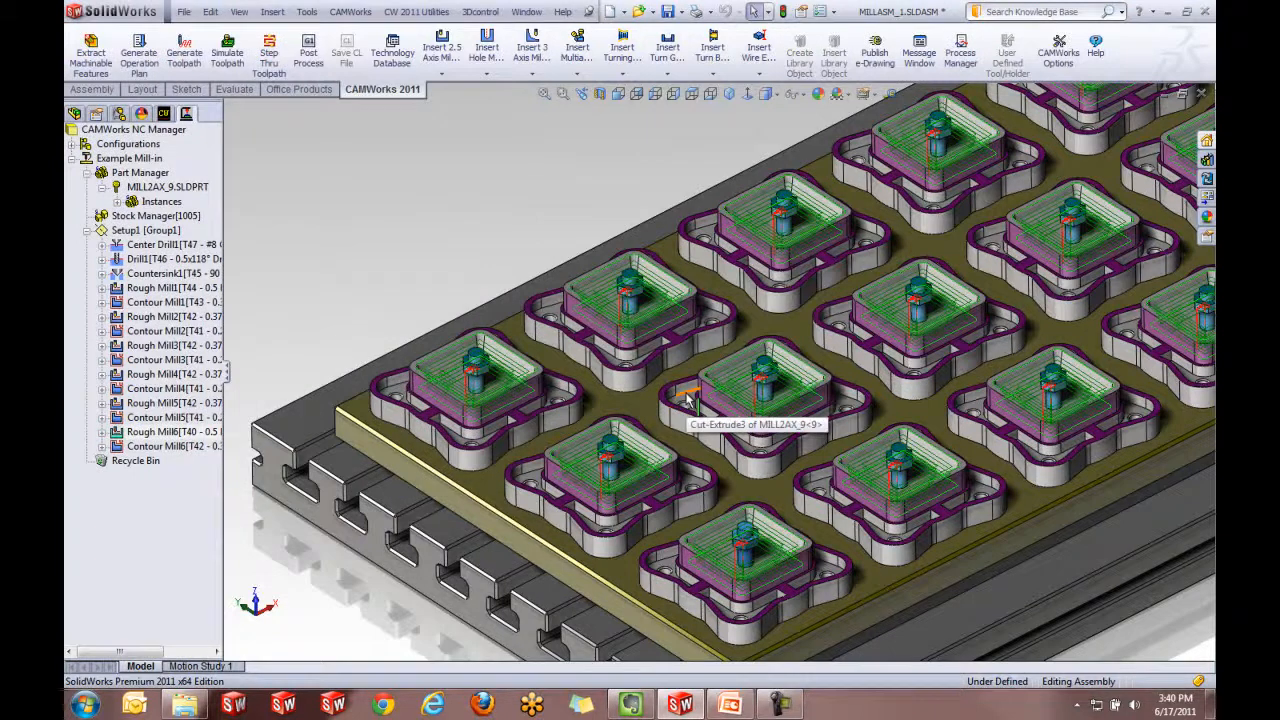
- Try to save Rectangular Pocket1's operation plan to the technology database as a new feature condition with the Rough Finish strategy
left_click(166, 114)
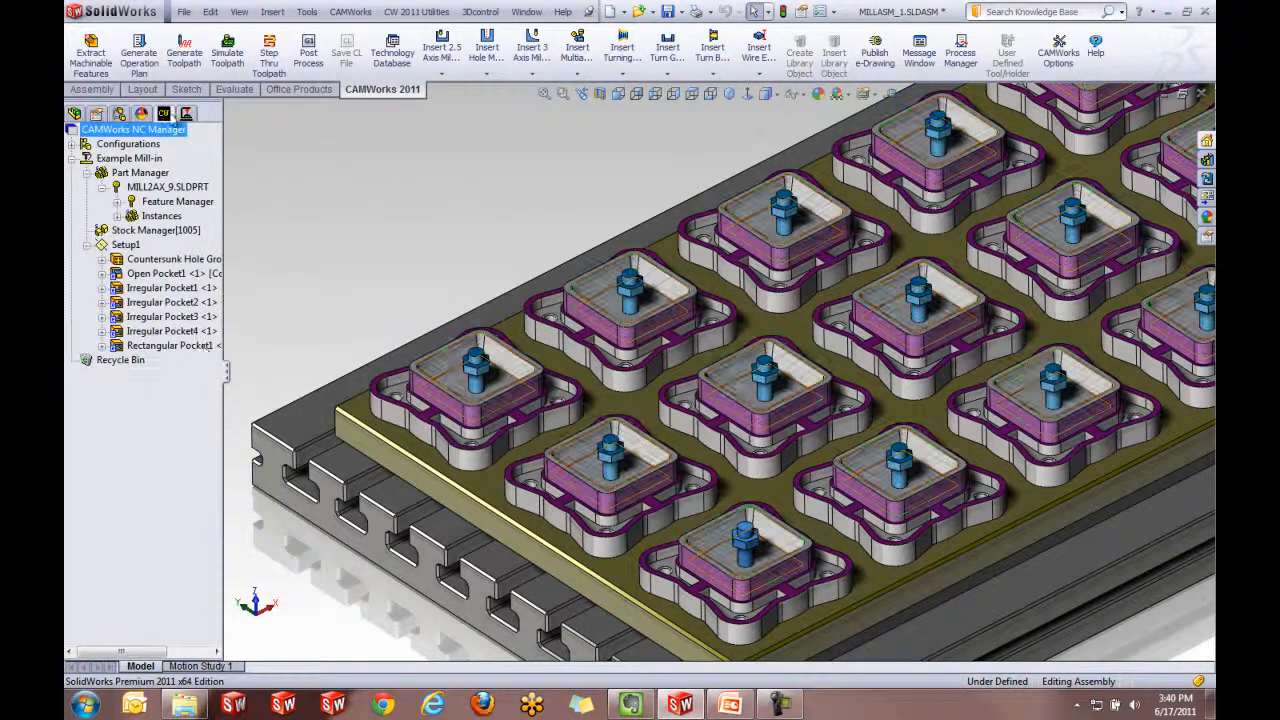
right_click(185, 347)
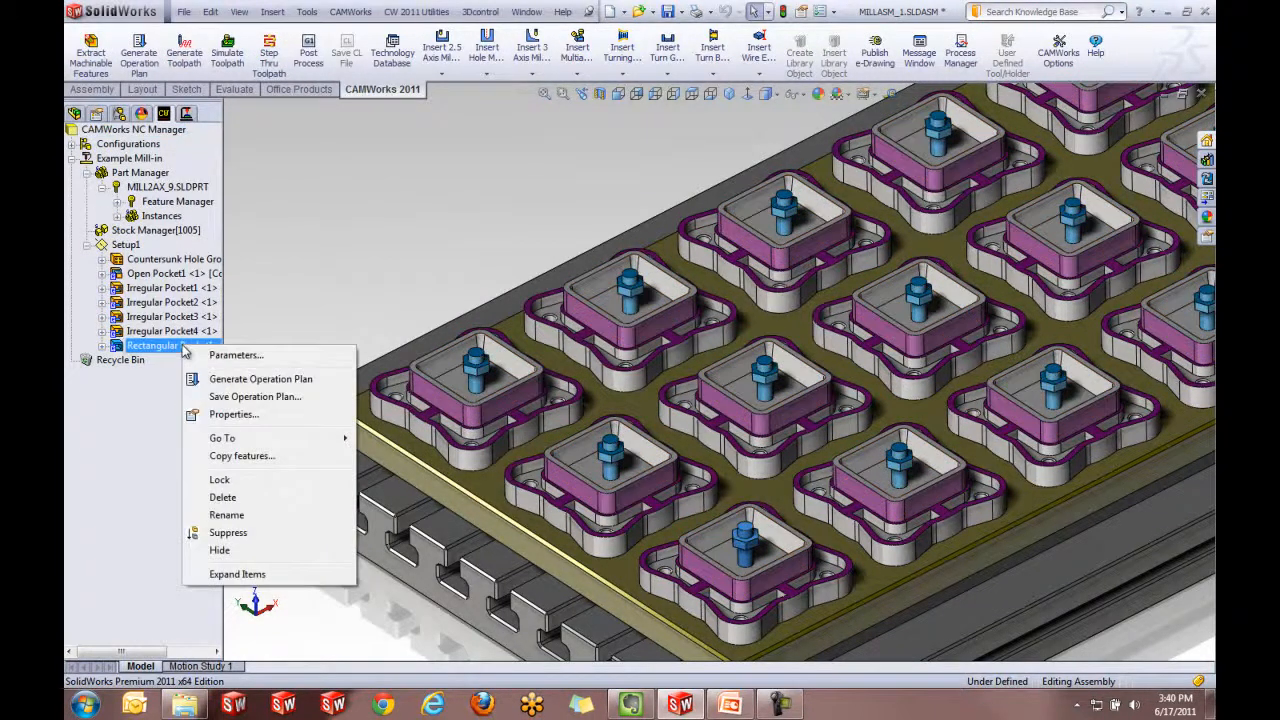
left_click(257, 397)
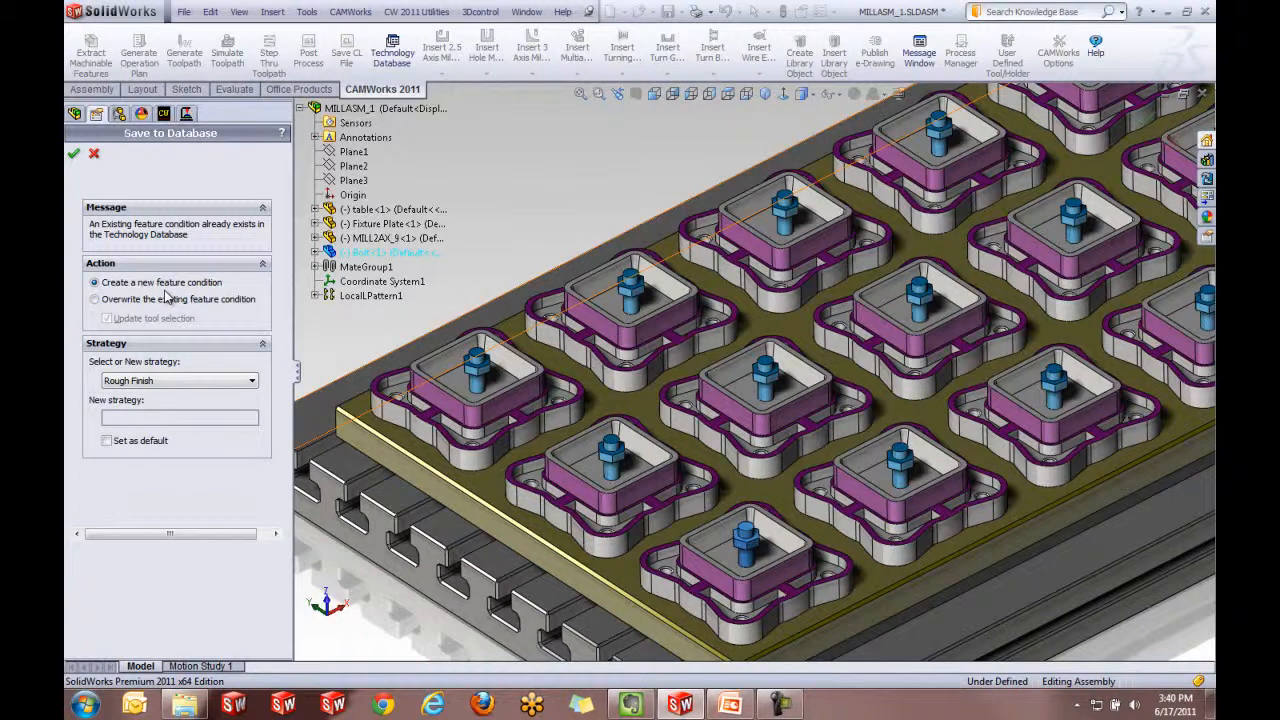
left_click(73, 153)
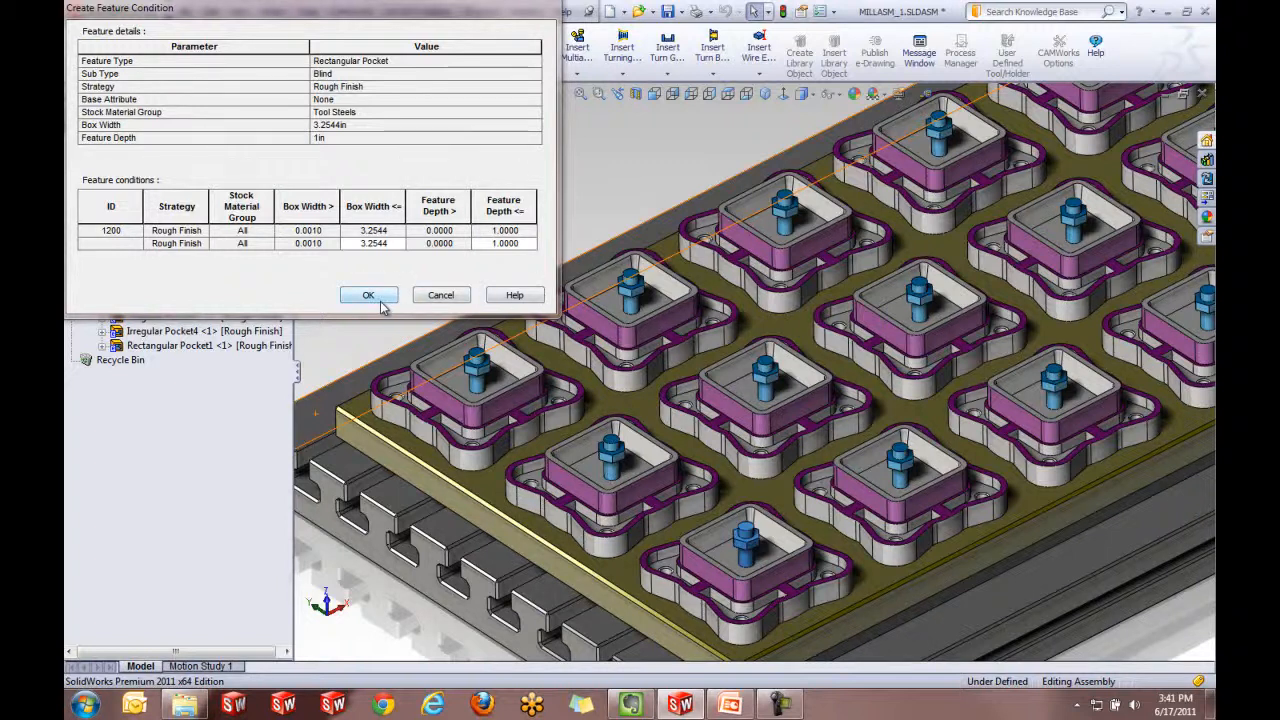
left_click(442, 298)
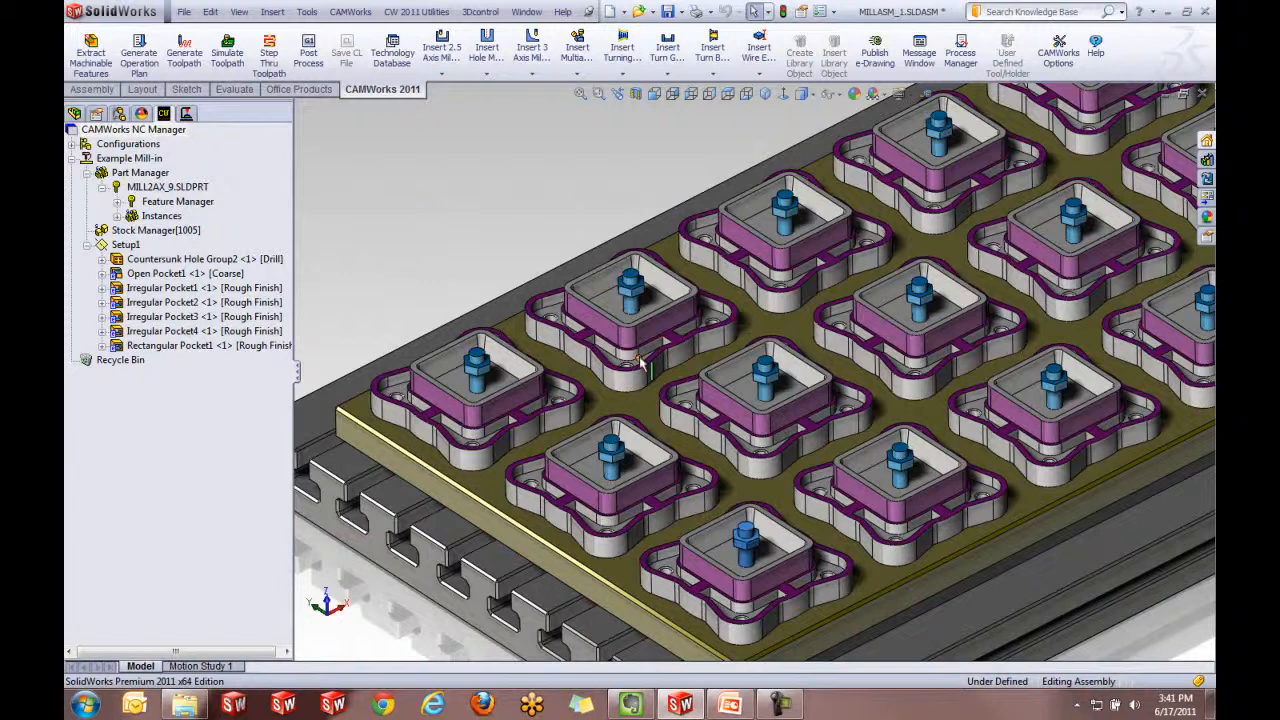
- Close the MILLASM_1 assembly without saving its changes
scroll(562, 271, "up", 1)
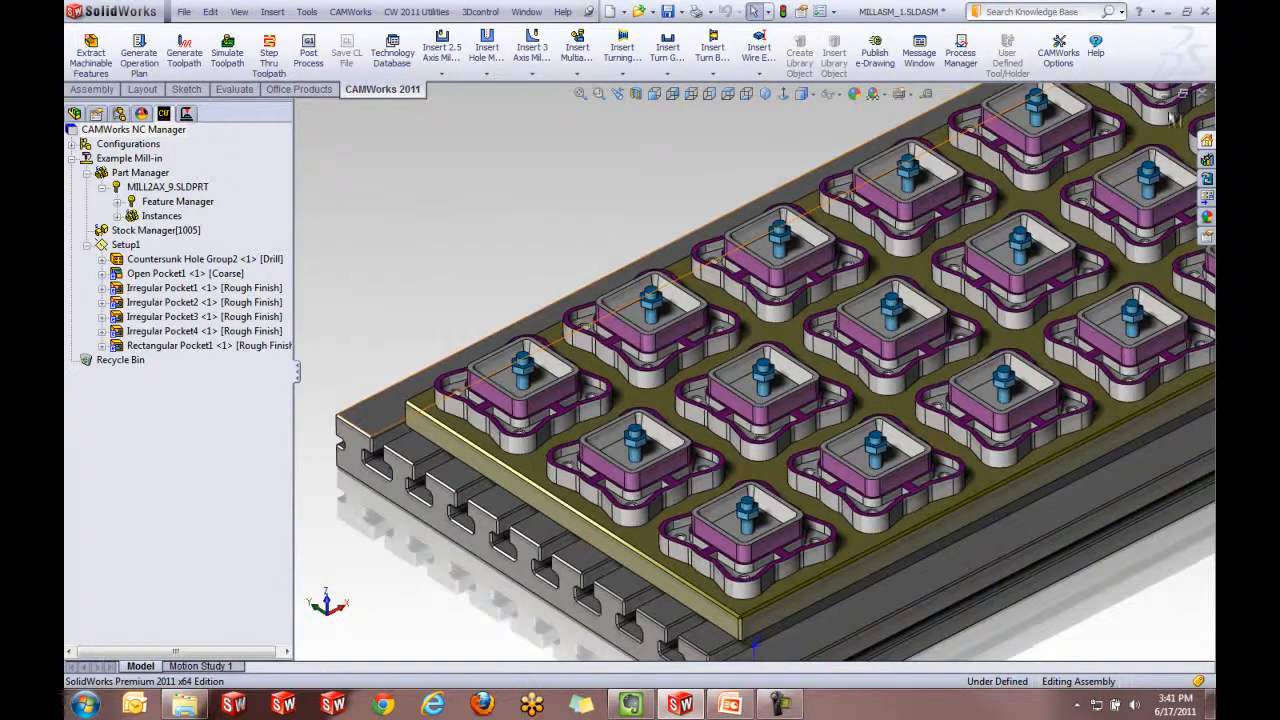
key("z")
left_click(1203, 95)
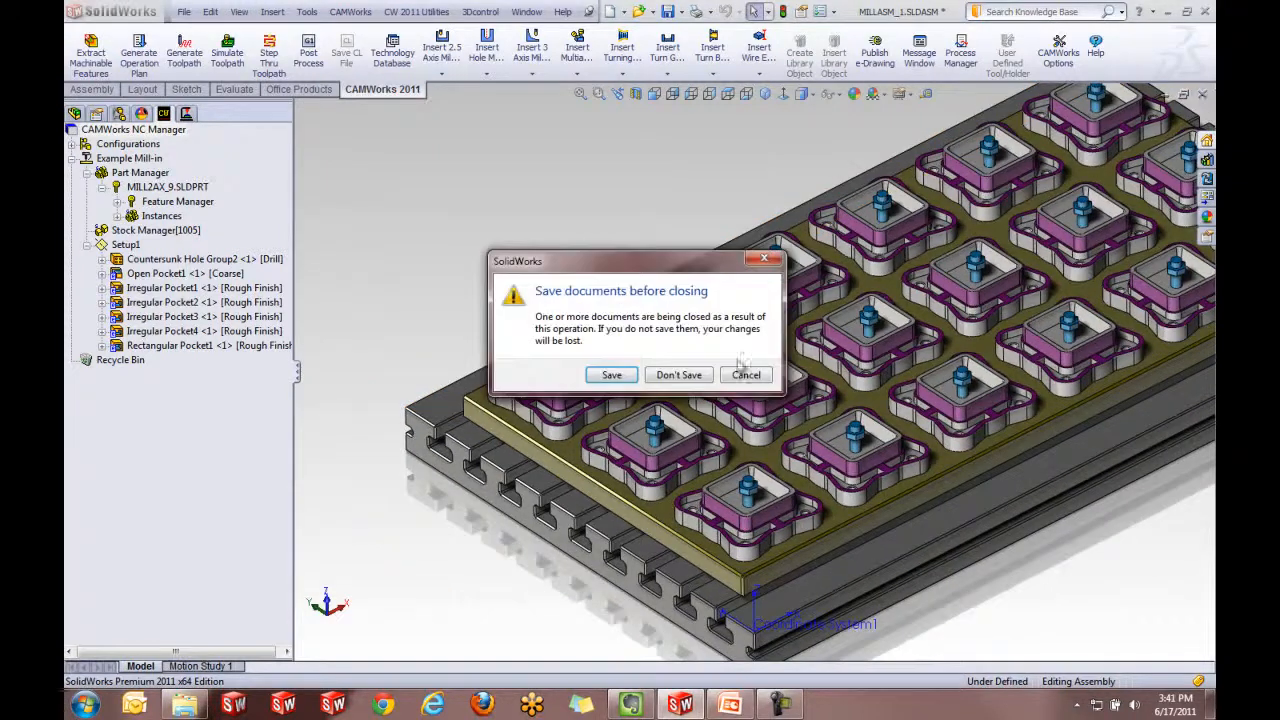
left_click(689, 372)
left_click(708, 388)
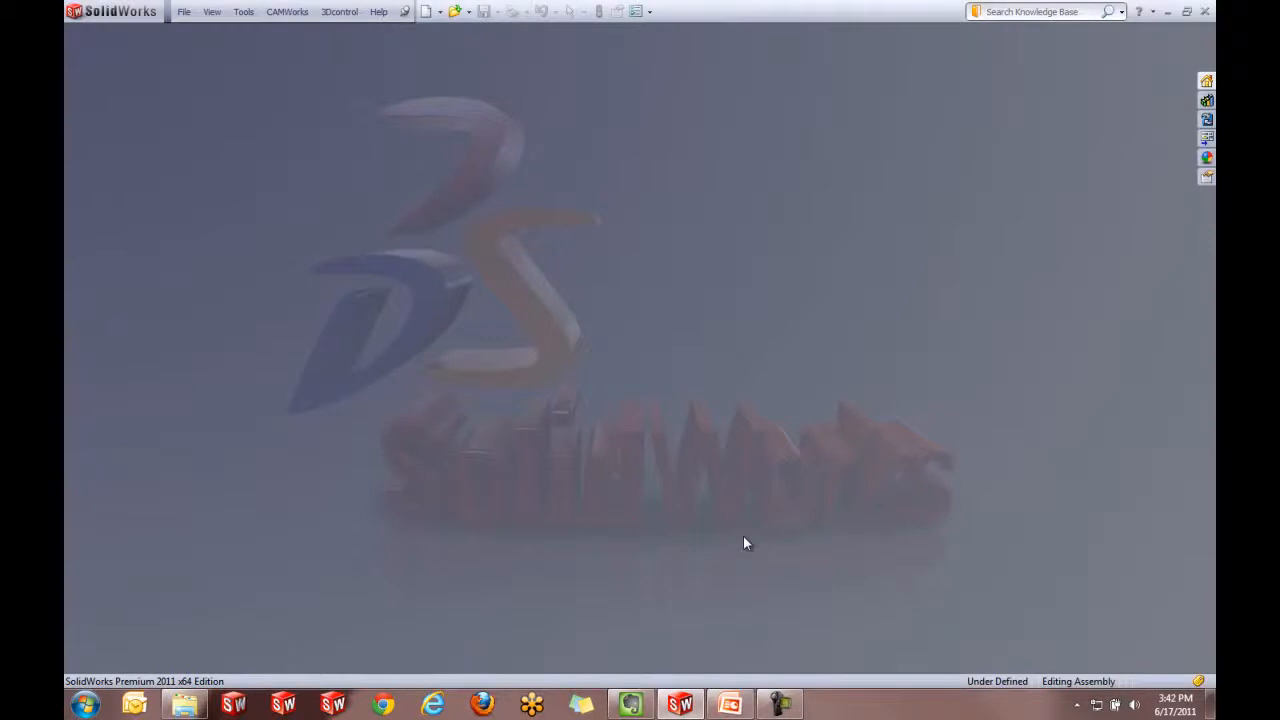
- Open the recently used MILLASM_2 assembly and examine the parts clamped in the vises around the tombstone
key("r")
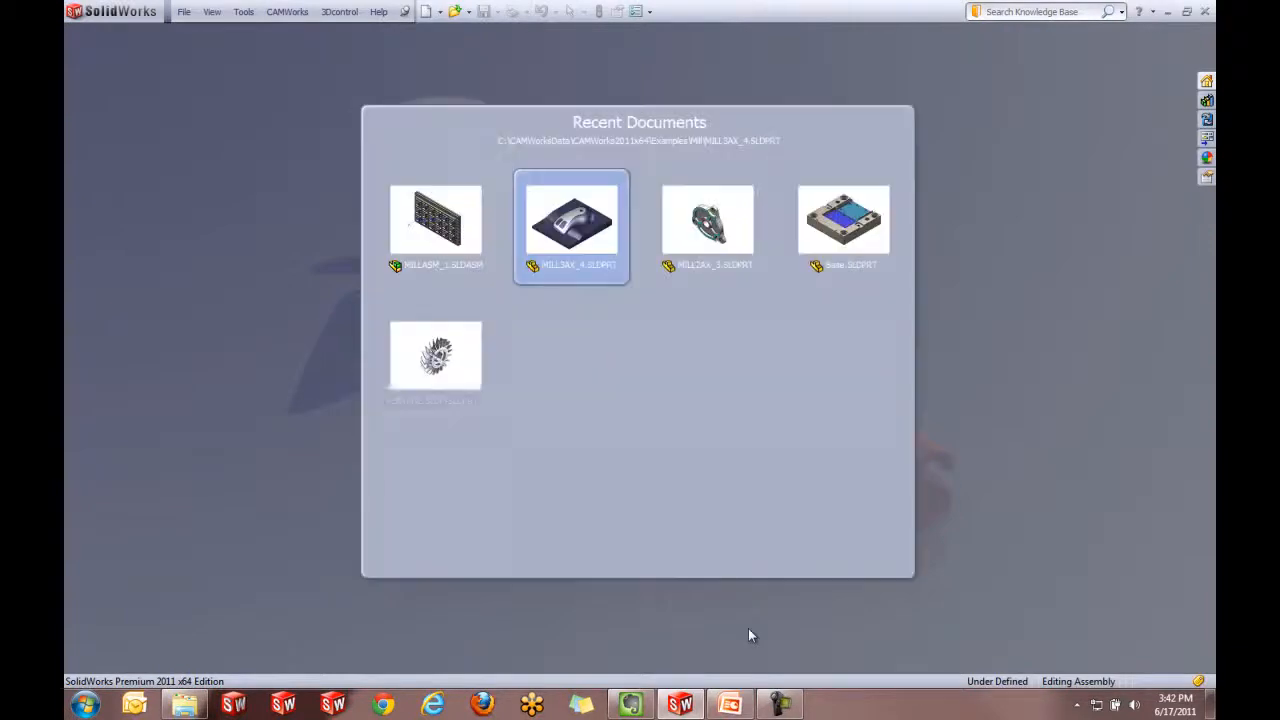
left_click(848, 369)
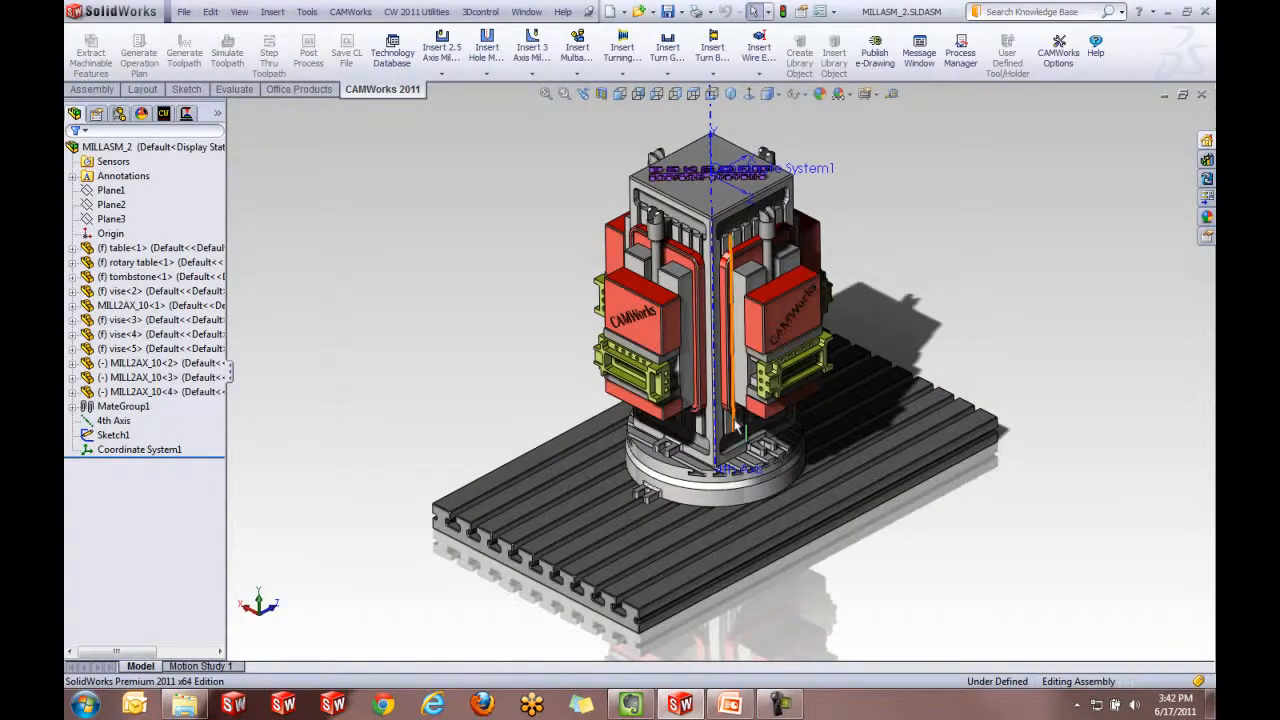
scroll(745, 415, "down", 5)
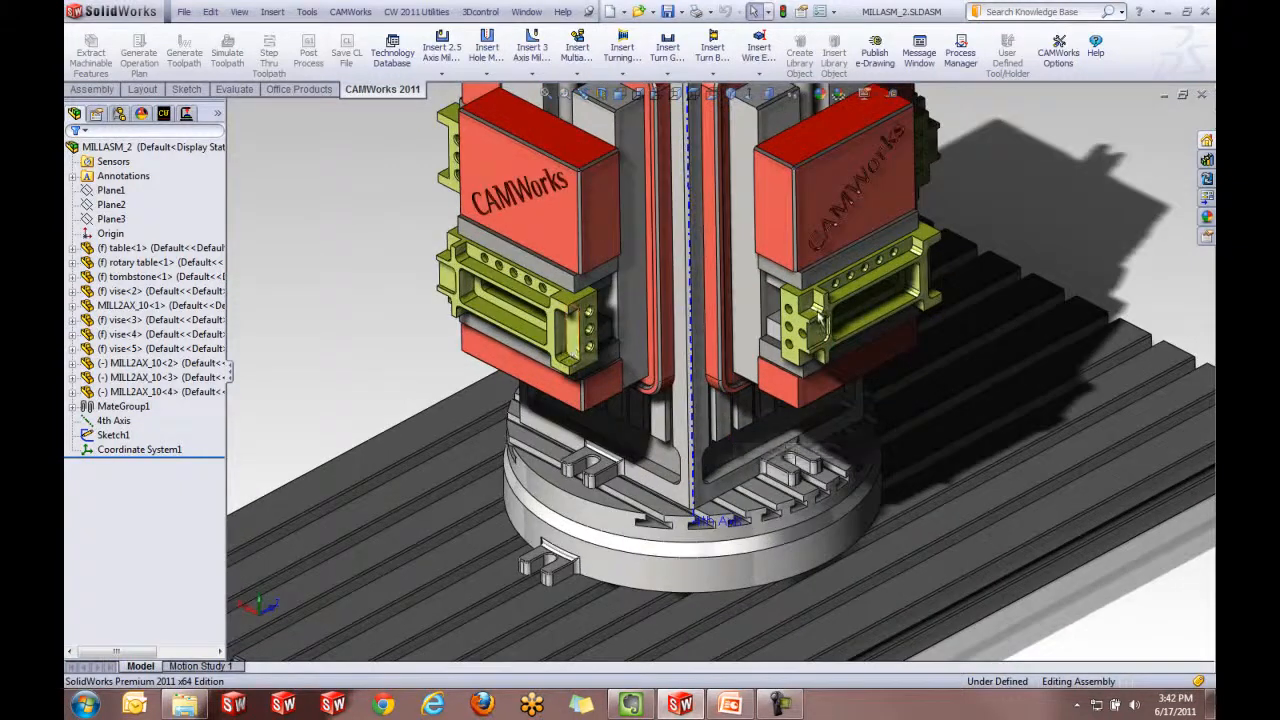
scroll(815, 345, "up", 5)
middle_click_drag(775, 200, 764, 240, "ctrl")
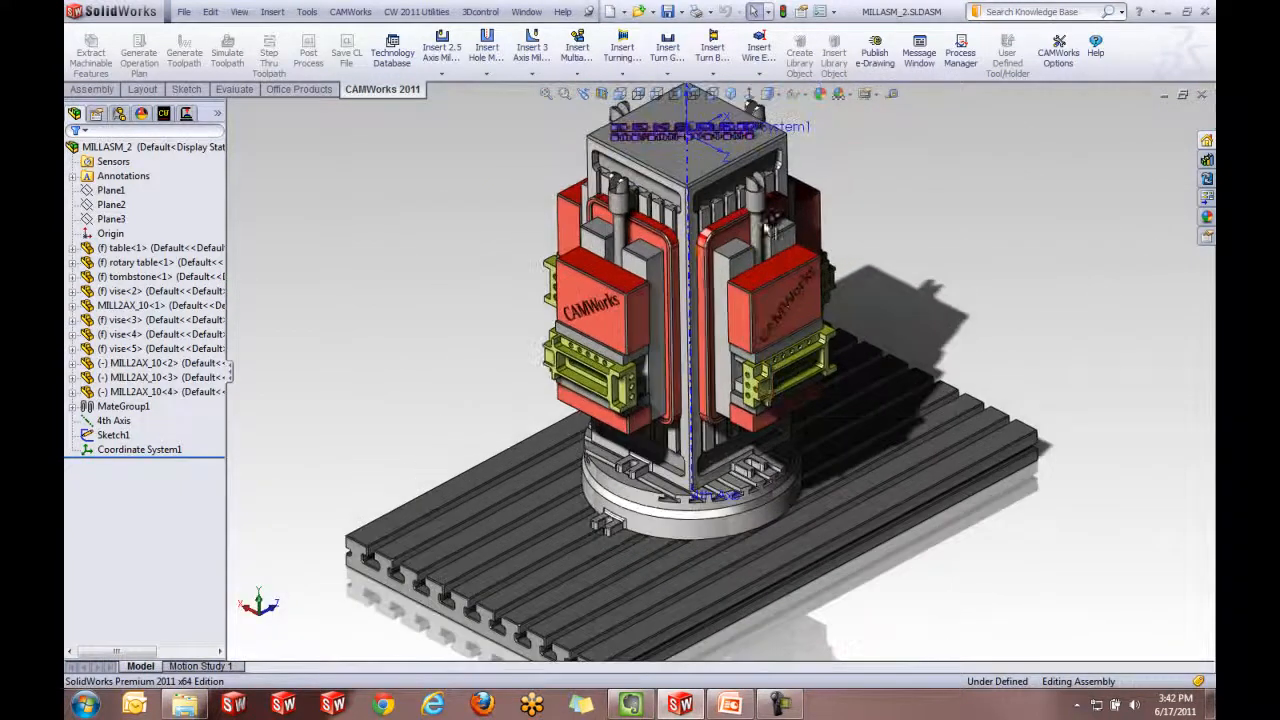
- Add all instances of the green MILL2AX_10 part to the Part Manager as the parts to machine
left_click(163, 115)
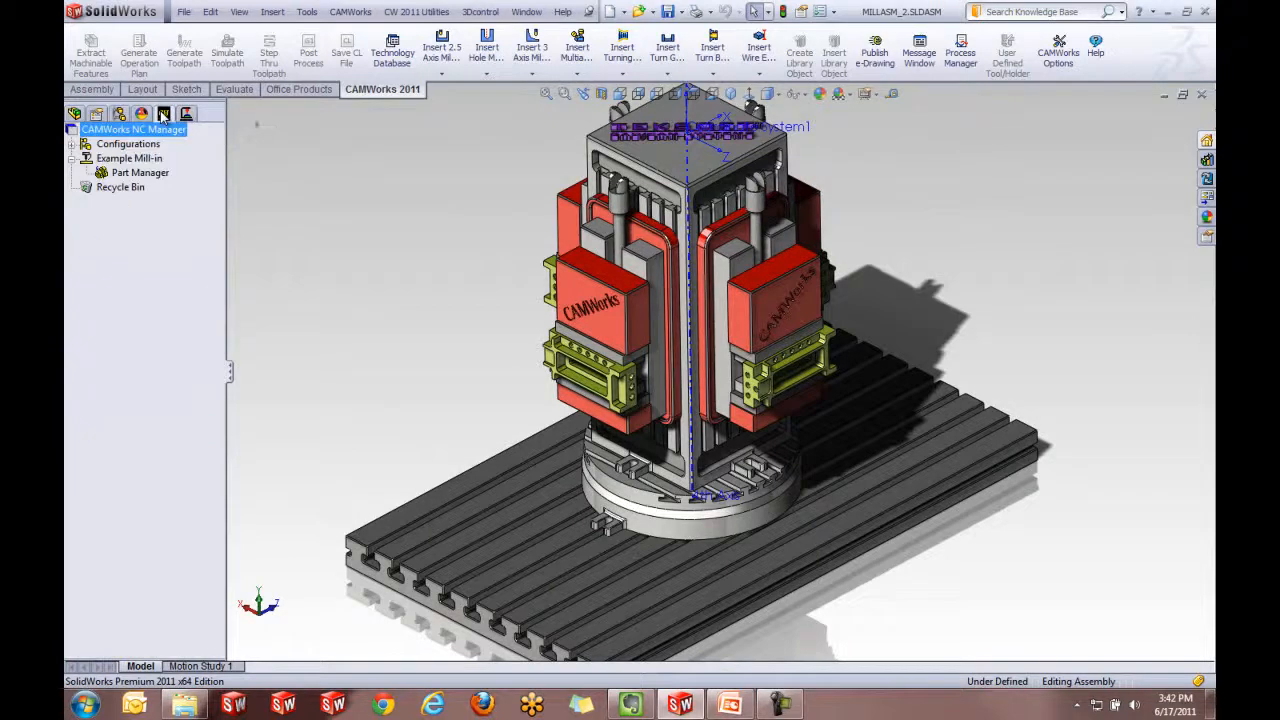
double_click(143, 172)
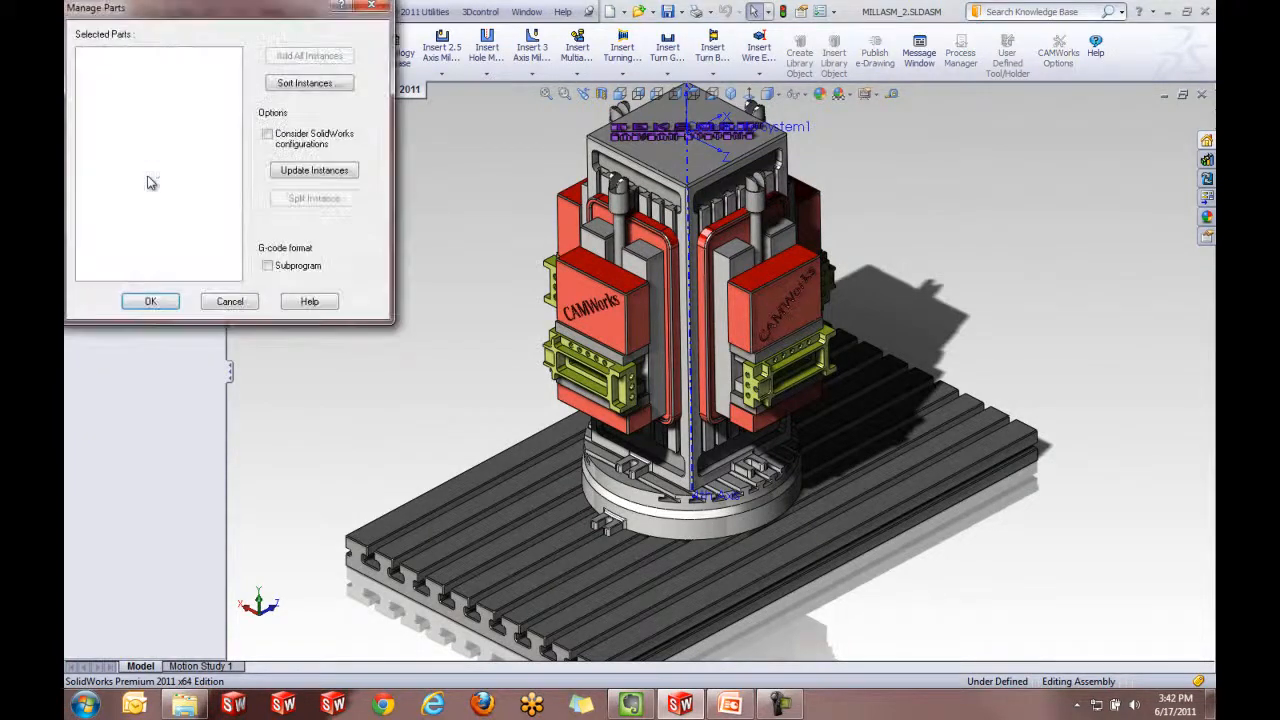
scroll(711, 443, "down", 5)
scroll(433, 328, "down", 5)
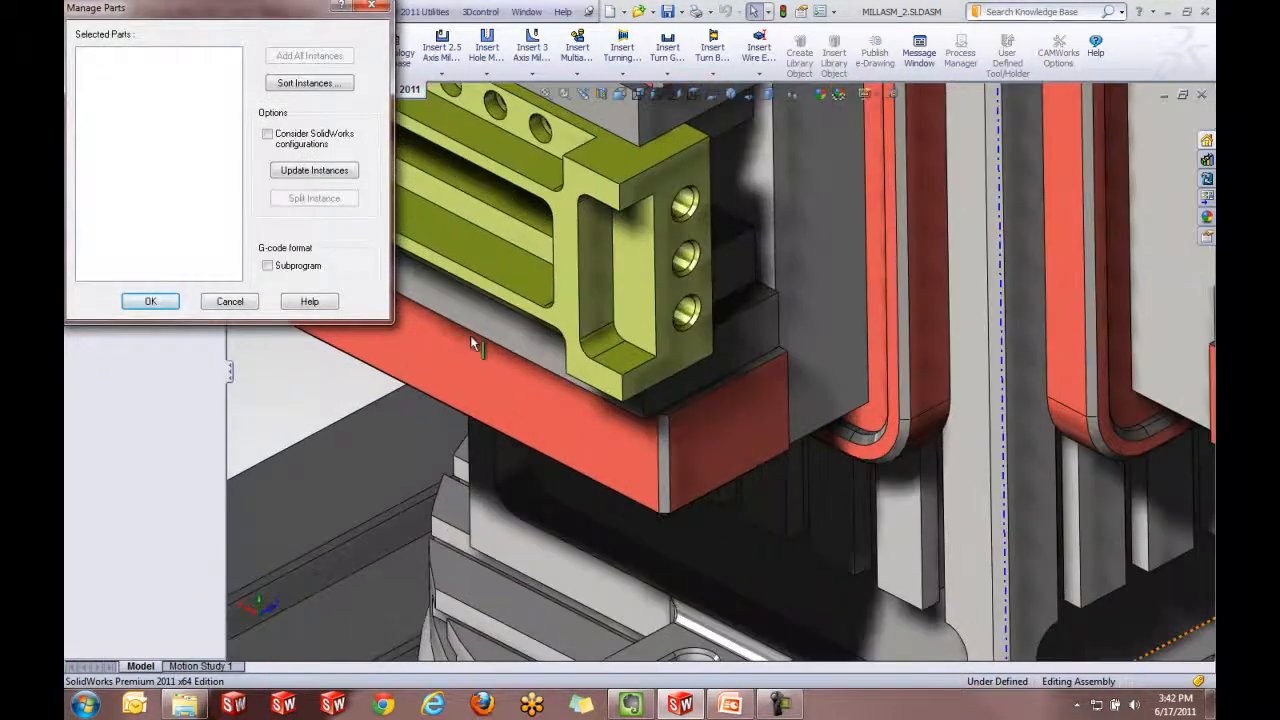
left_click(645, 290)
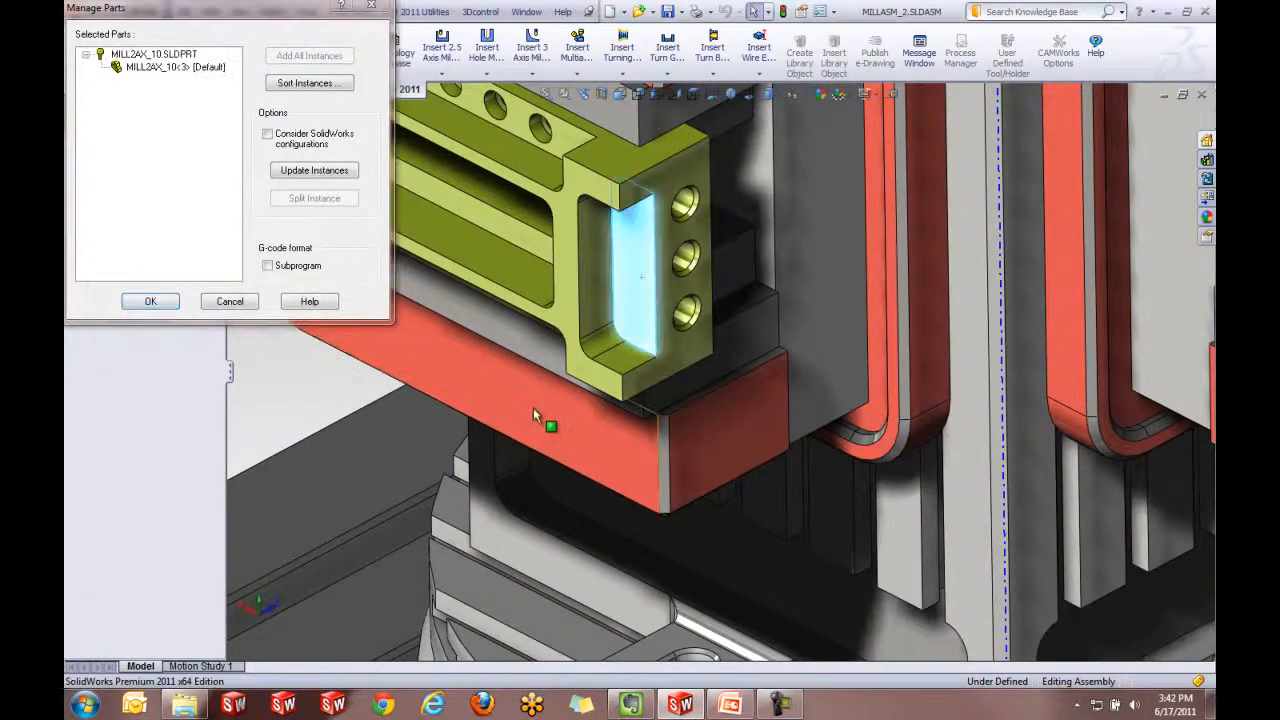
left_click(175, 67)
left_click(283, 62)
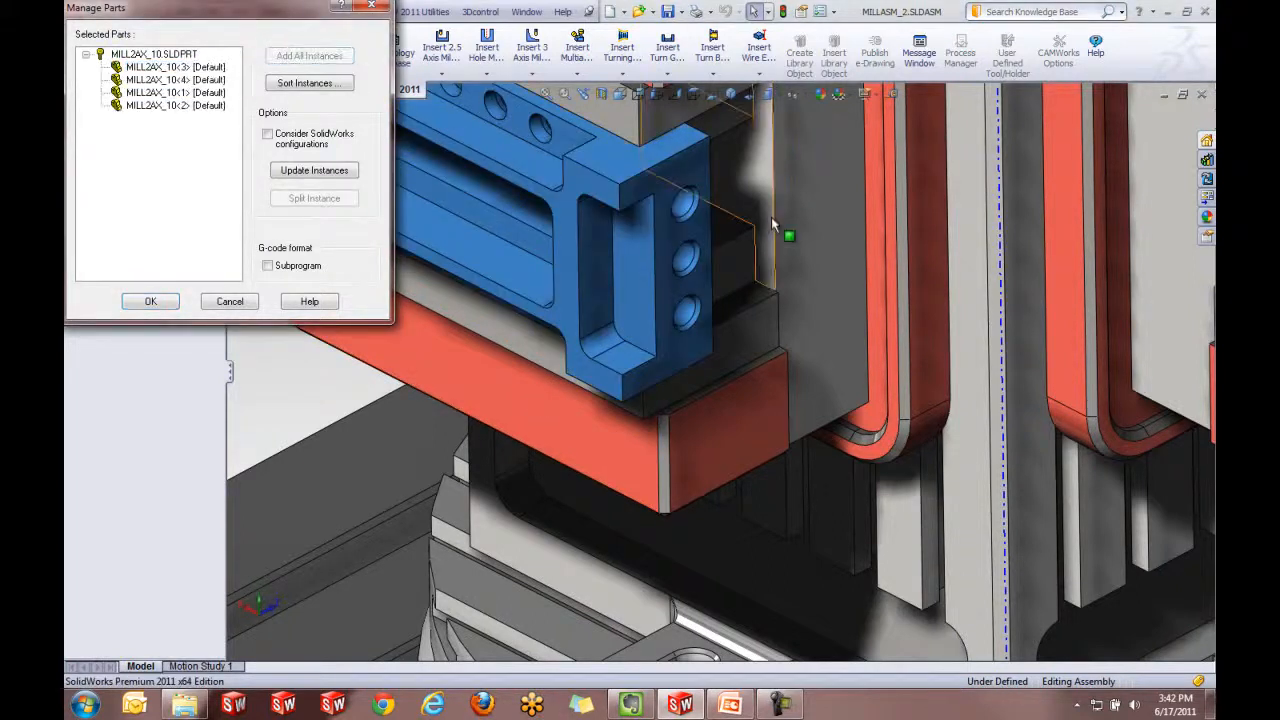
left_click(150, 301)
- Make Mori Seki Horizontal the active machine for the assembly
scroll(677, 327, "up", 9)
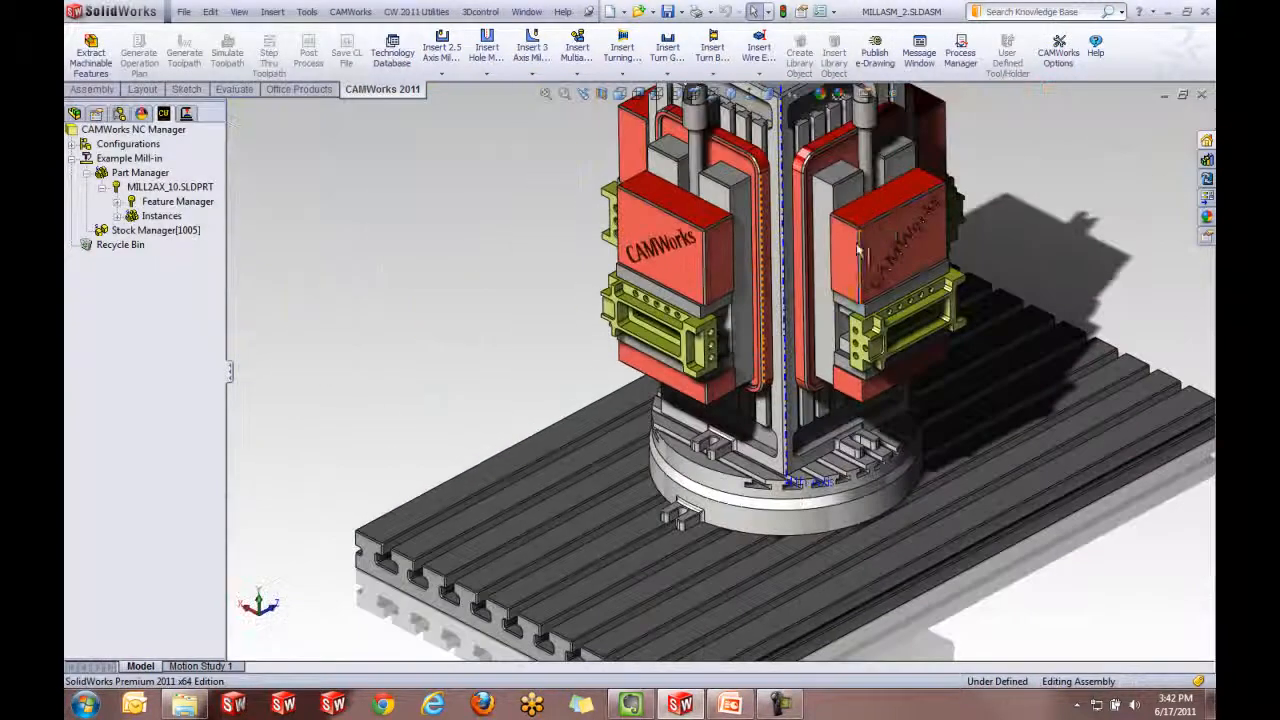
scroll(823, 252, "down", 5)
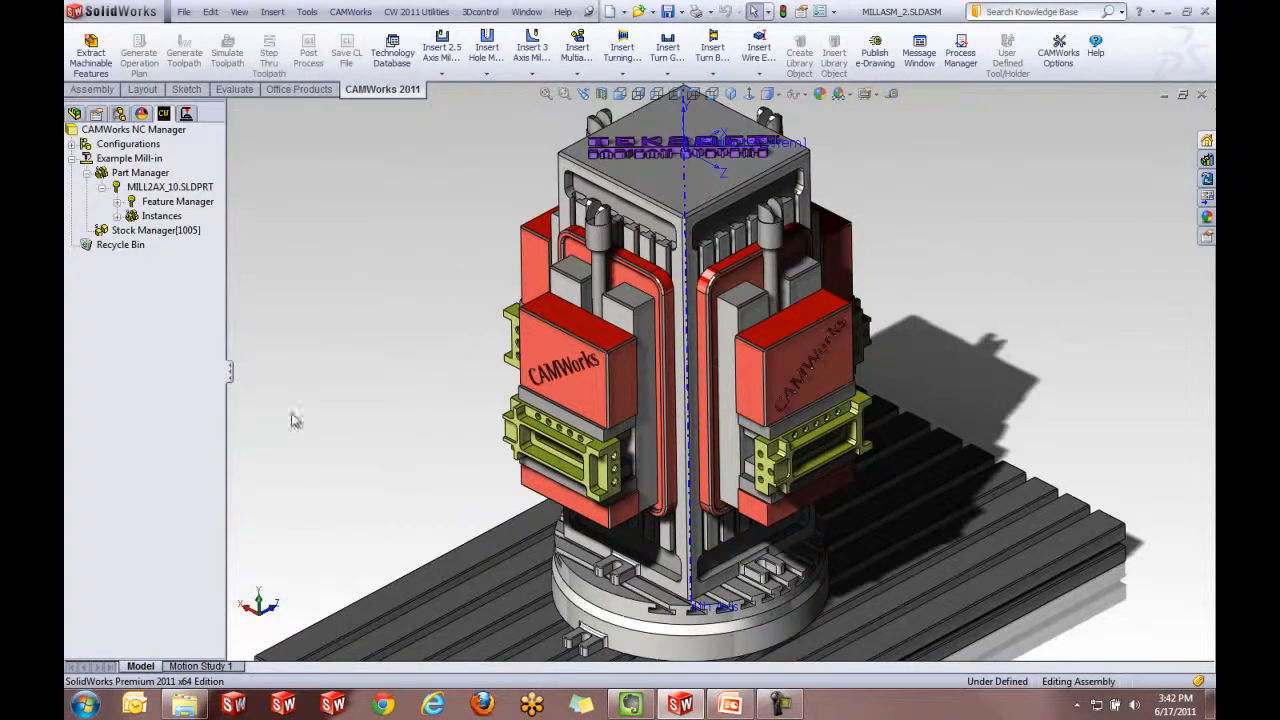
double_click(125, 159)
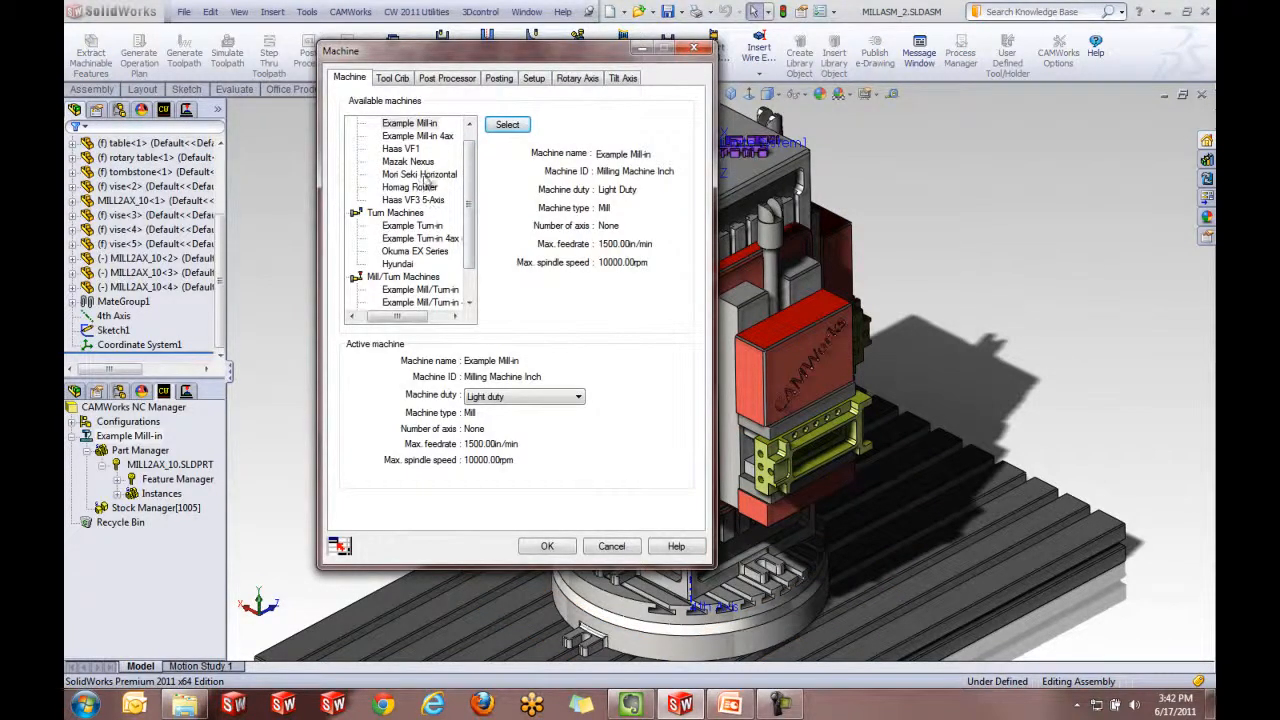
left_click(426, 177)
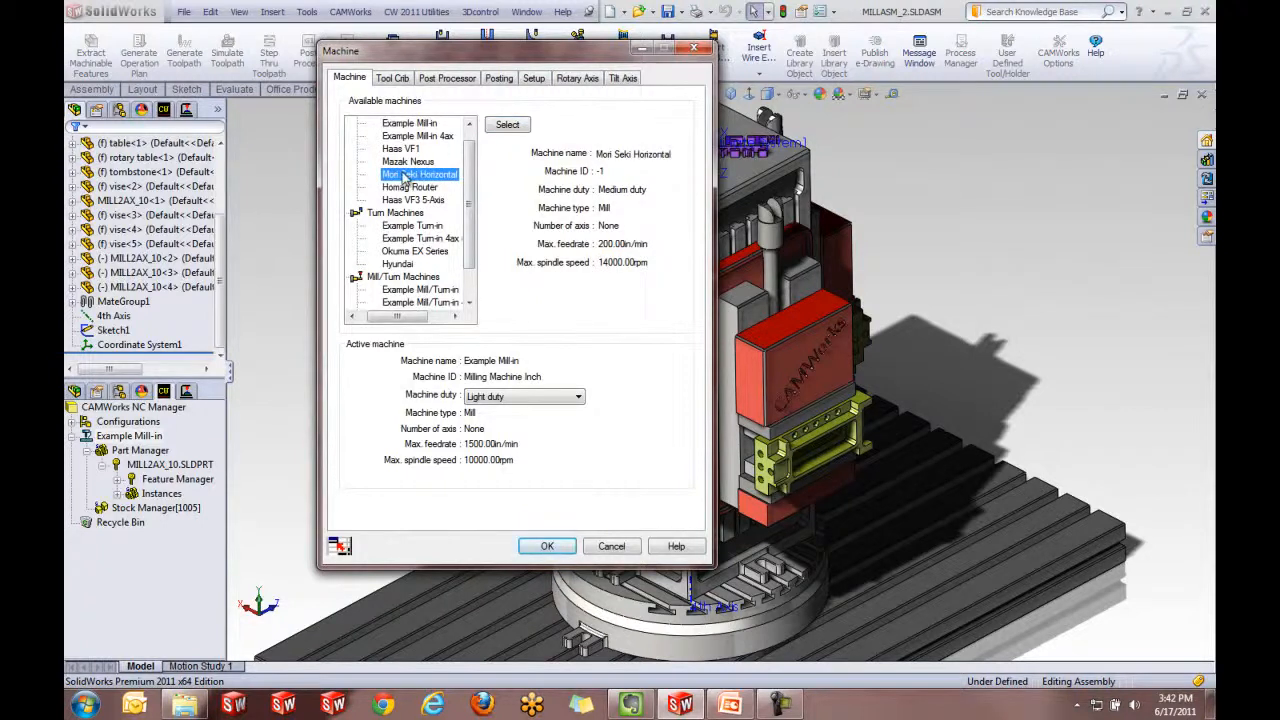
left_click(508, 125)
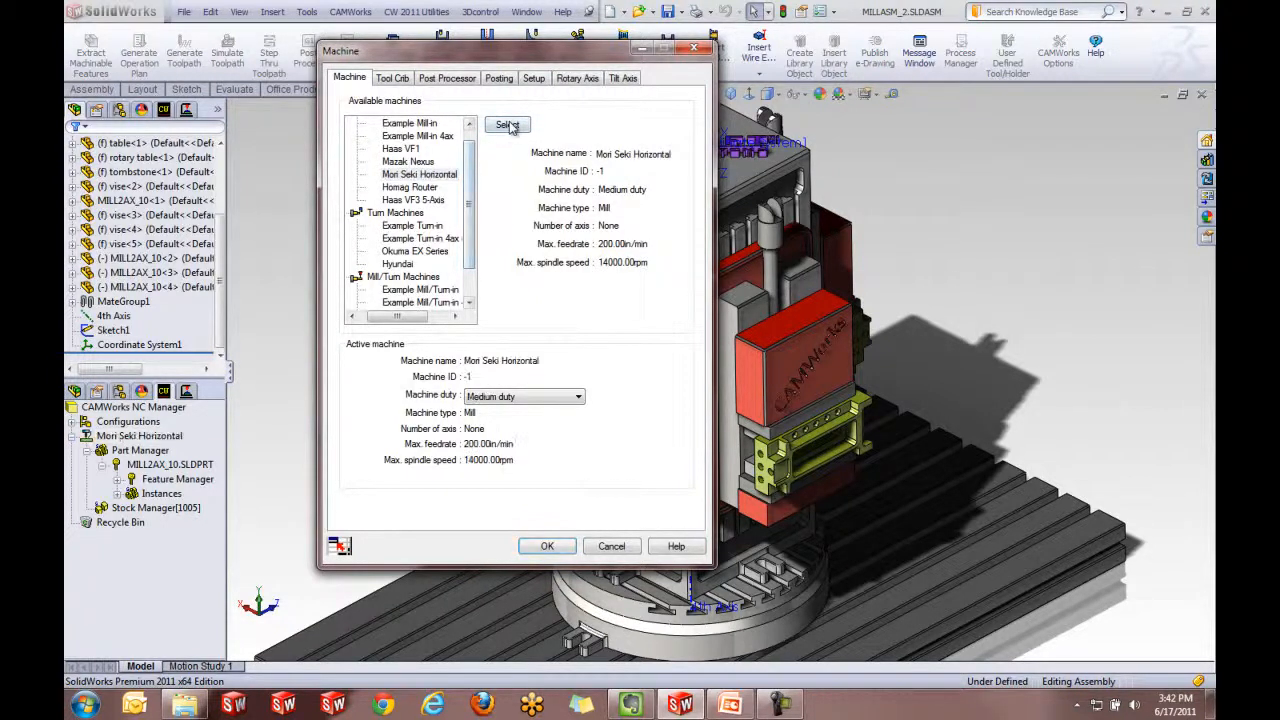
- Review the available tool cribs from Crib 1 to Crib 4 without changing the active crib, and accept the machine settings
left_click(392, 80)
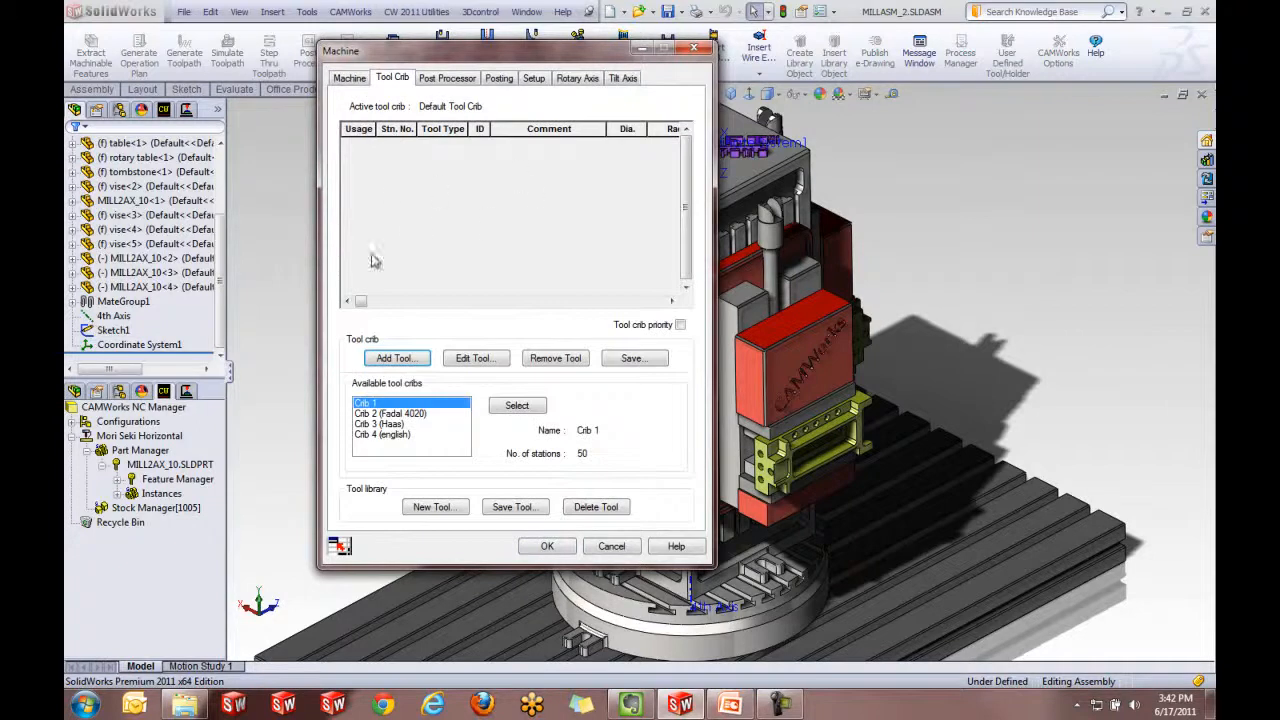
left_click(398, 413)
left_click(400, 424)
left_click(396, 434)
left_click(372, 402)
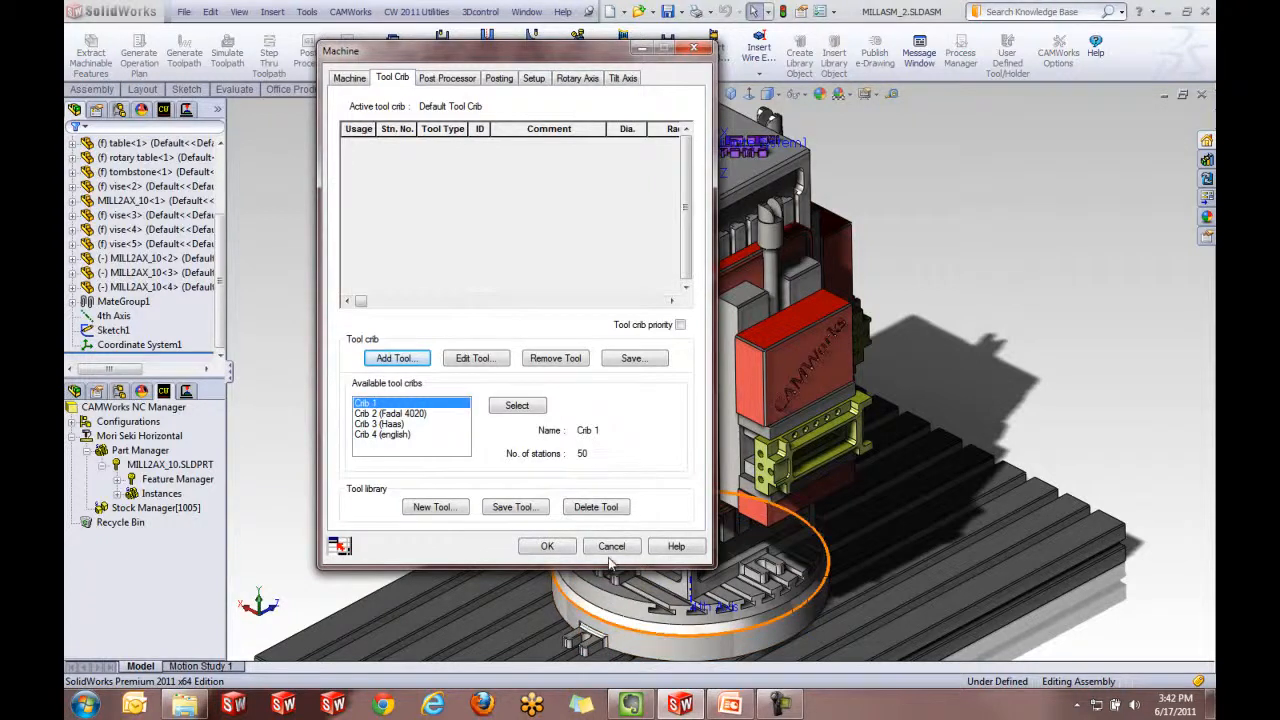
left_click(547, 546)
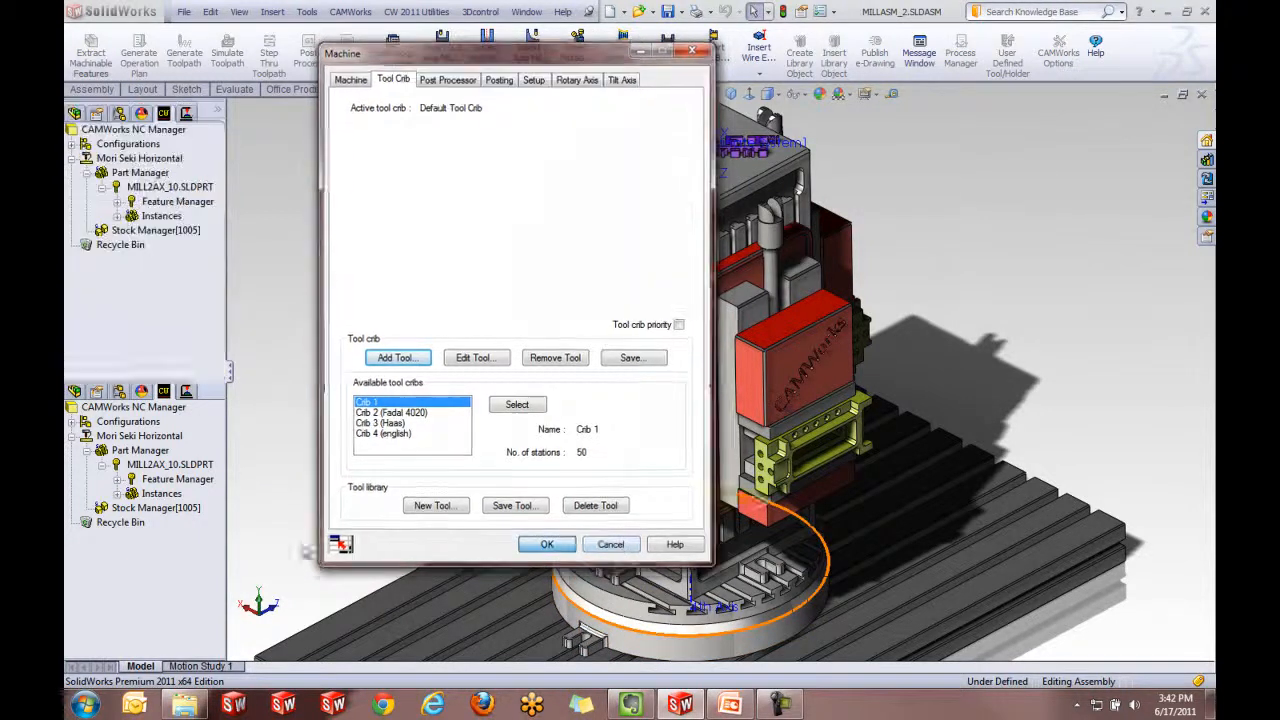
- Extract the machinable features of the MILL2AX_10 instances, look through the resulting setups, and generate the operation plan
left_click(89, 57)
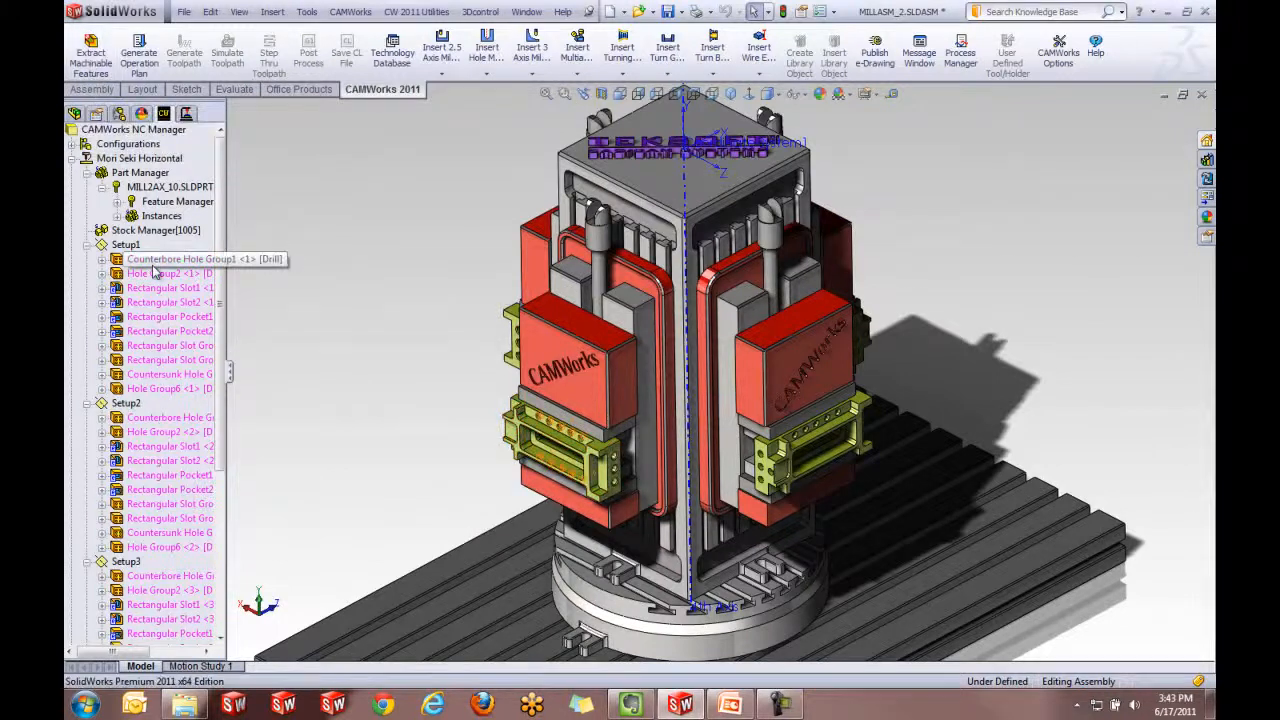
scroll(226, 220, "down", 6)
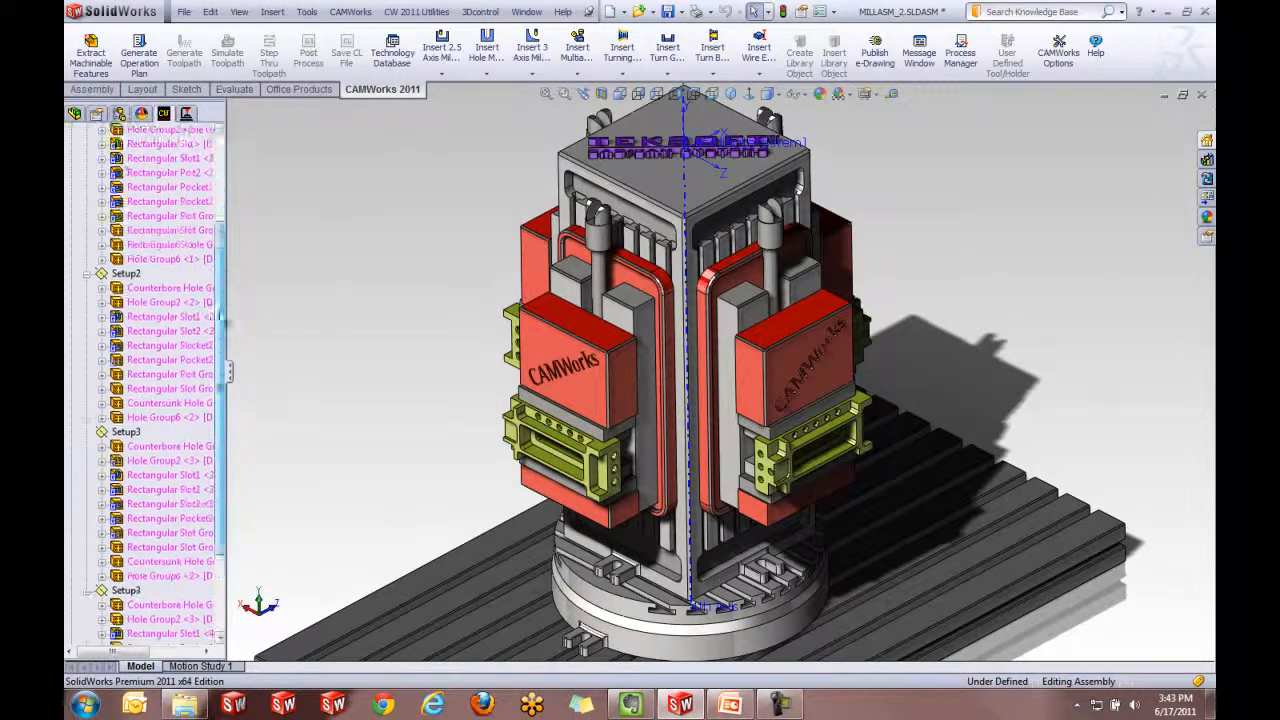
scroll(229, 449, "up", 6)
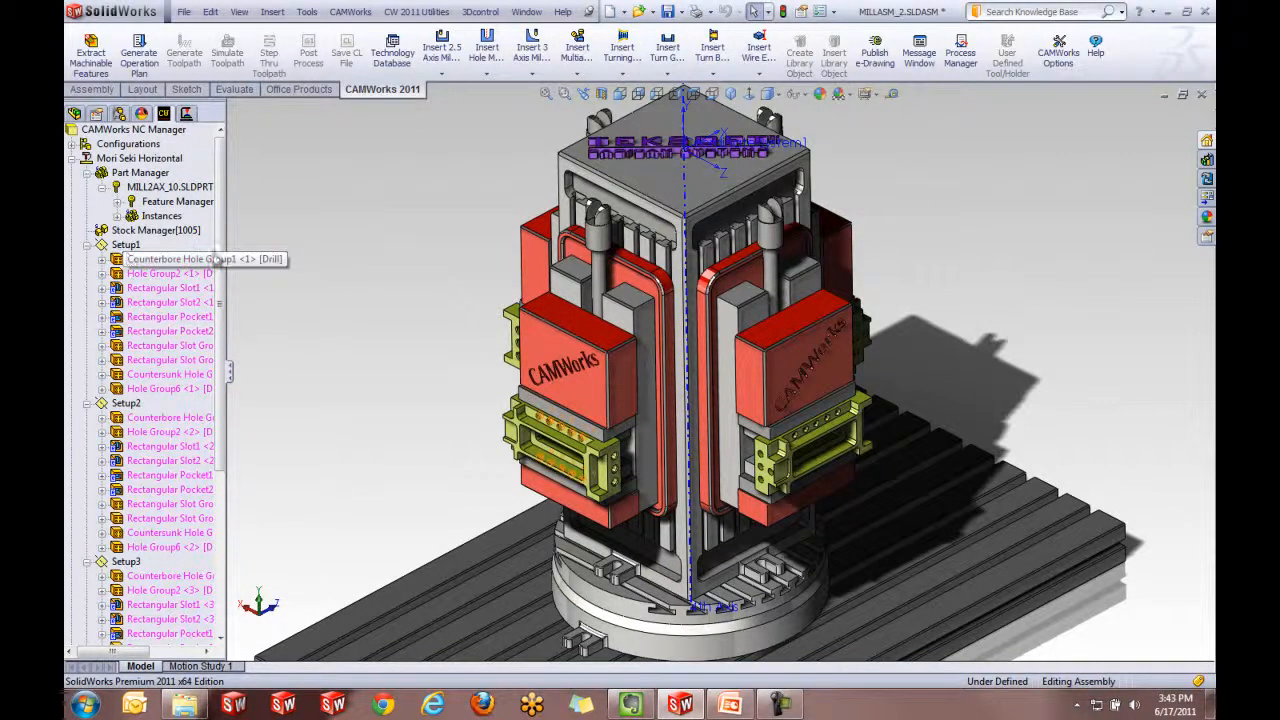
left_click(140, 58)
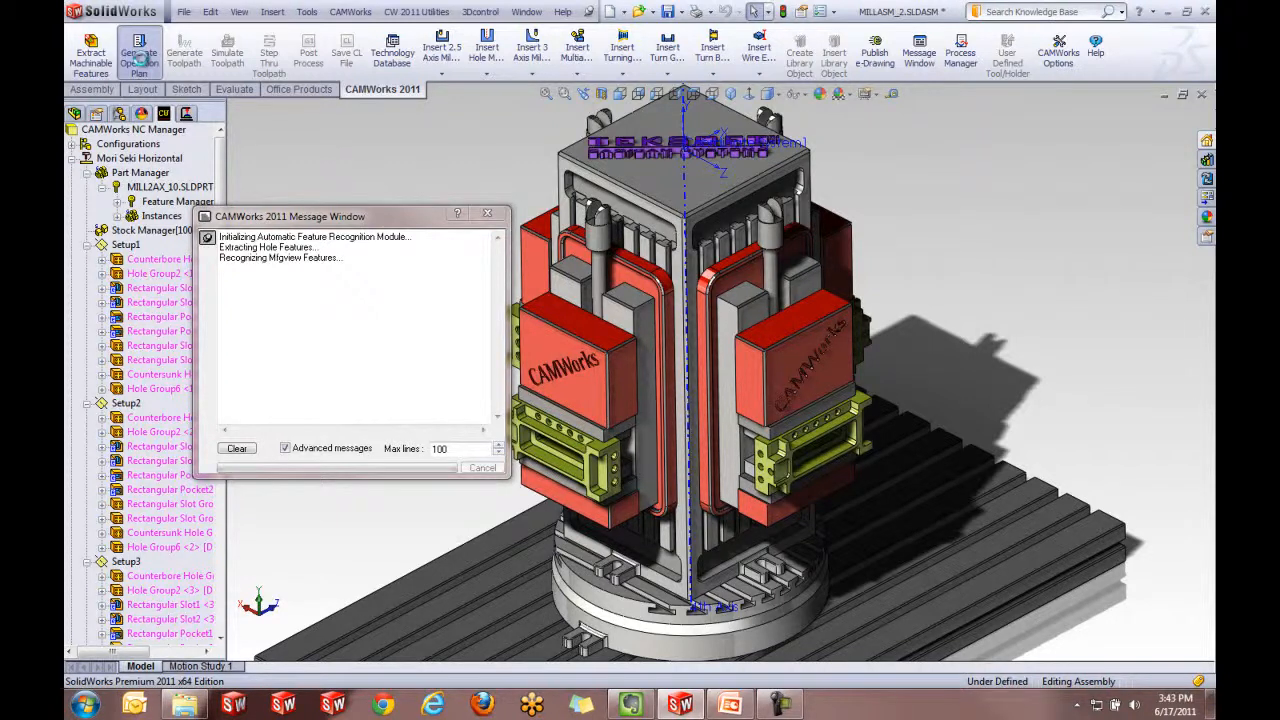
- Generate the operation plan and the toolpaths for all setups of the tombstone assembly
left_click(140, 60)
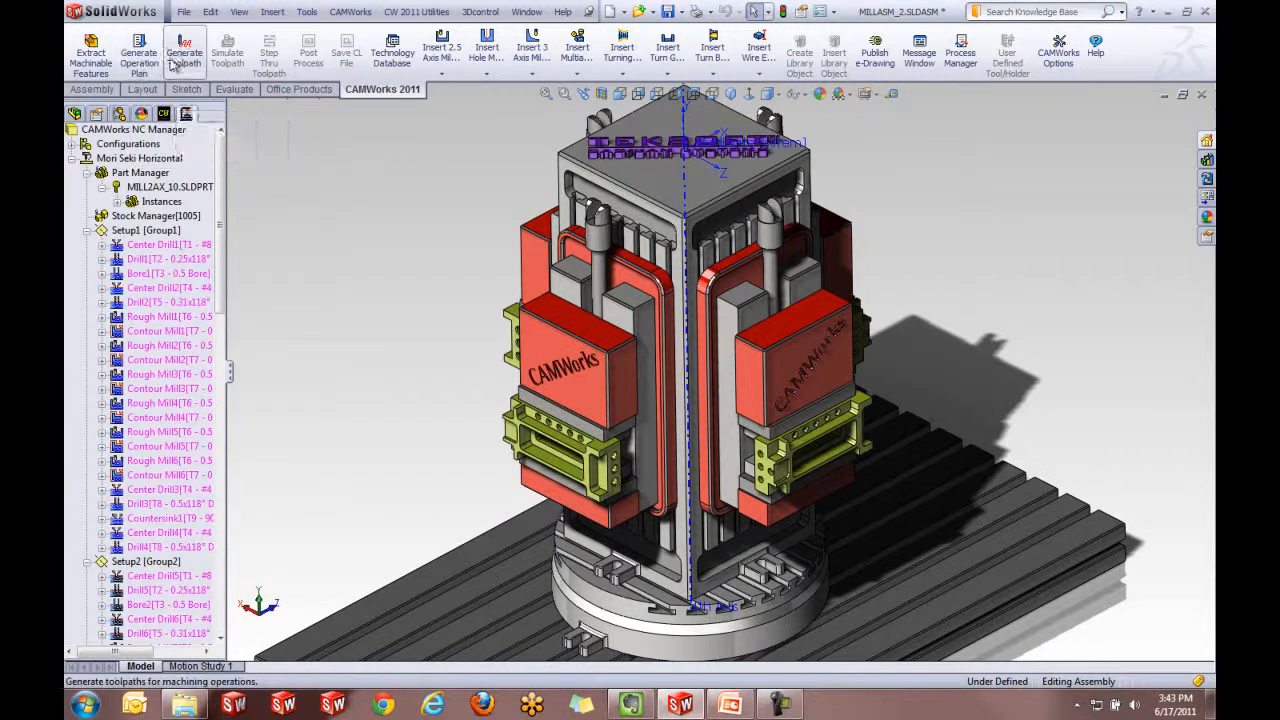
left_click(184, 55)
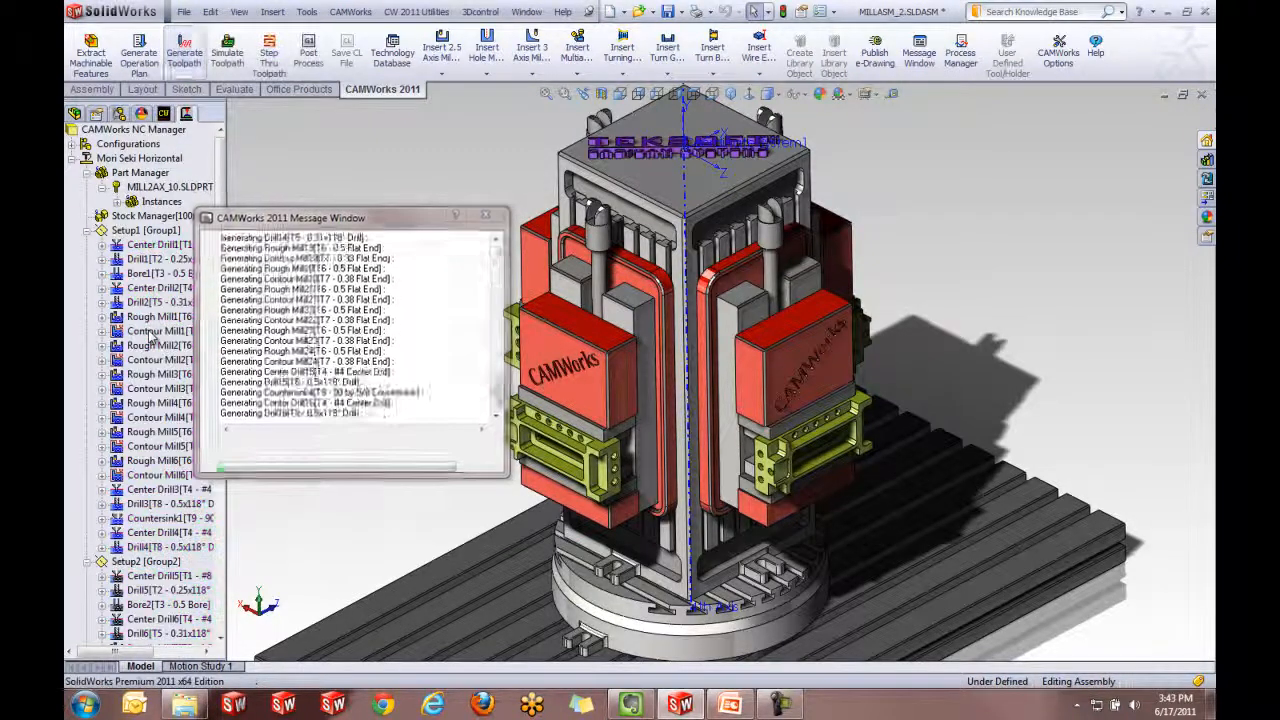
- Simulate the toolpaths with all three collision checks set to ignore collisions, and leave the simulation partway through
left_click(227, 52)
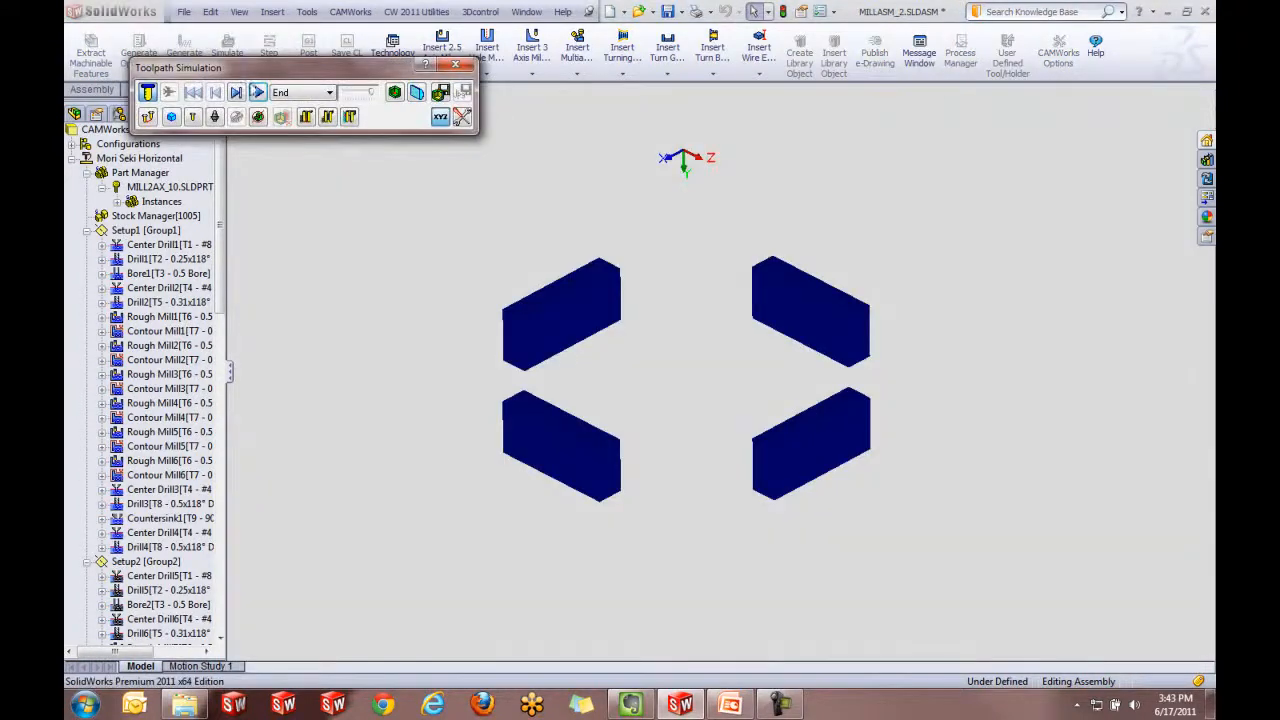
left_click(259, 93)
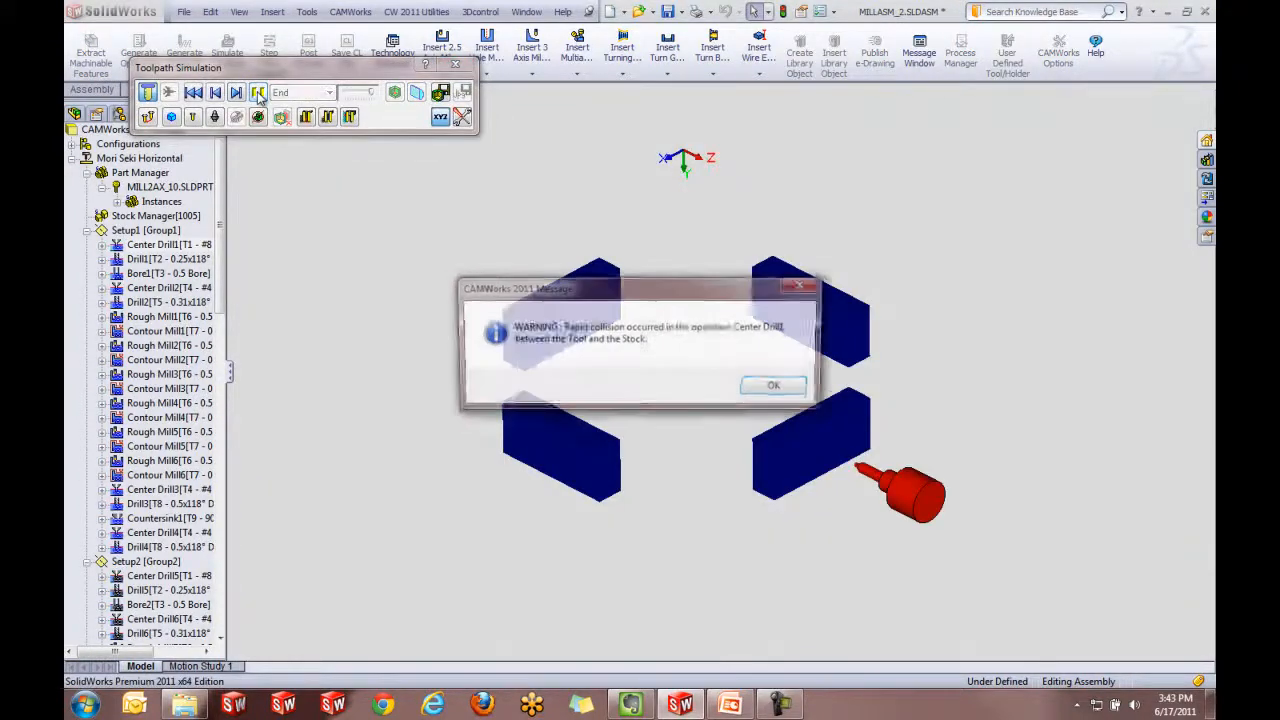
left_click(780, 388)
left_click(305, 117)
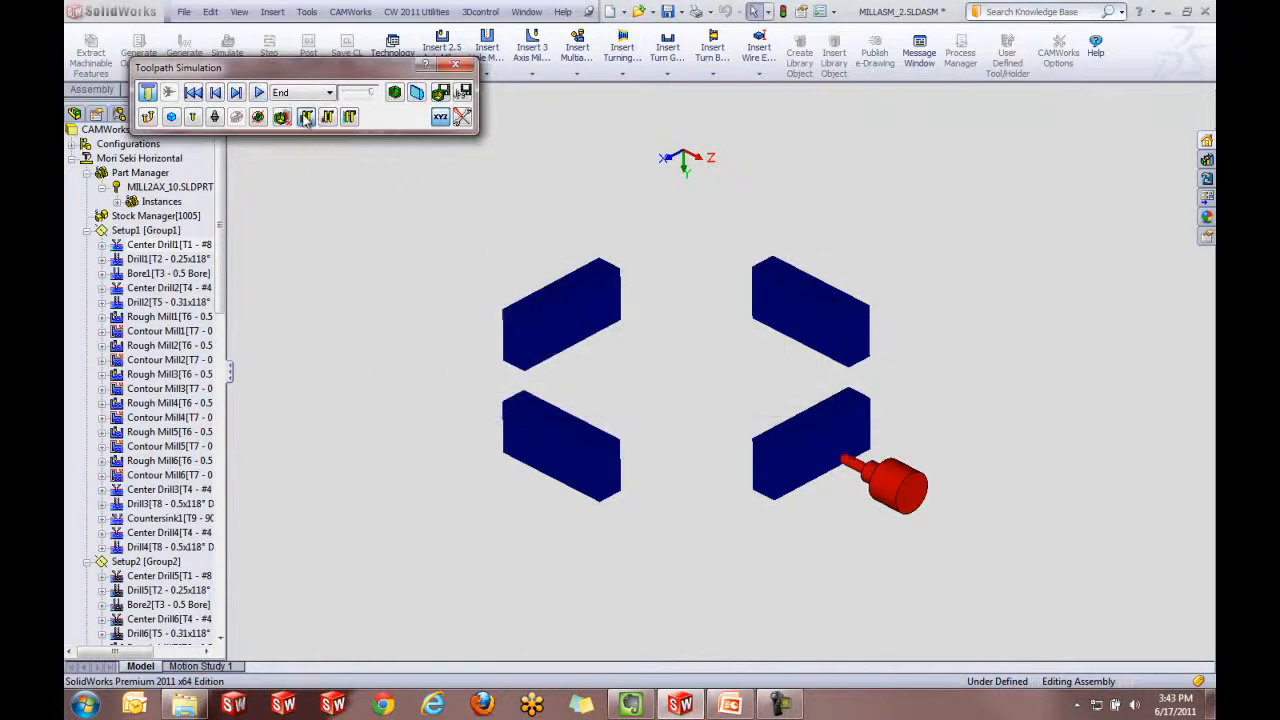
left_click(312, 136)
left_click(327, 117)
left_click(330, 137)
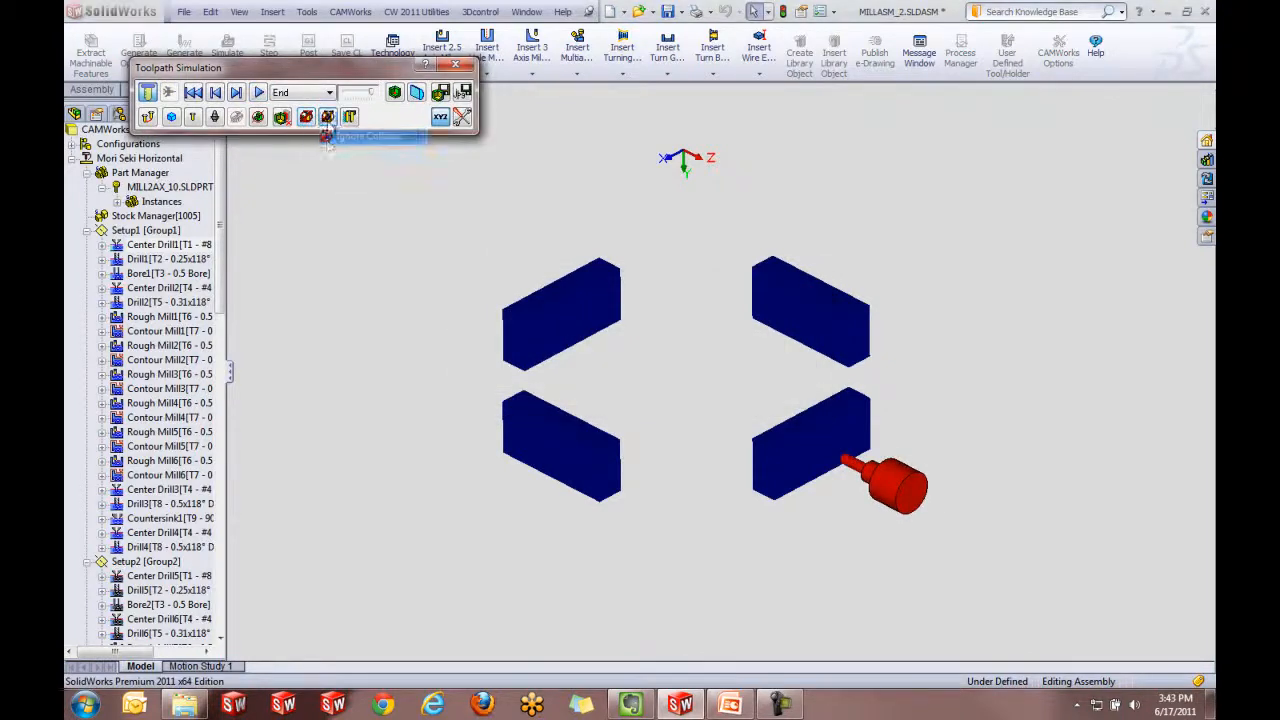
left_click(349, 117)
left_click(368, 136)
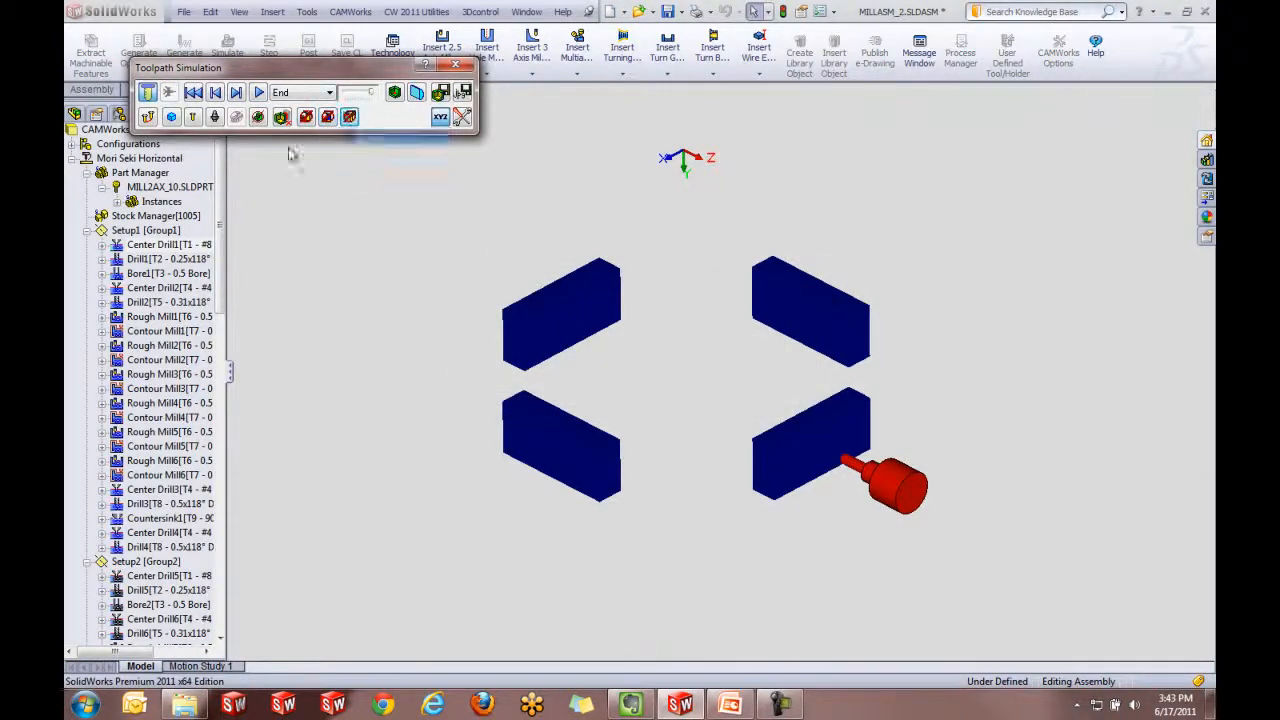
left_click(258, 93)
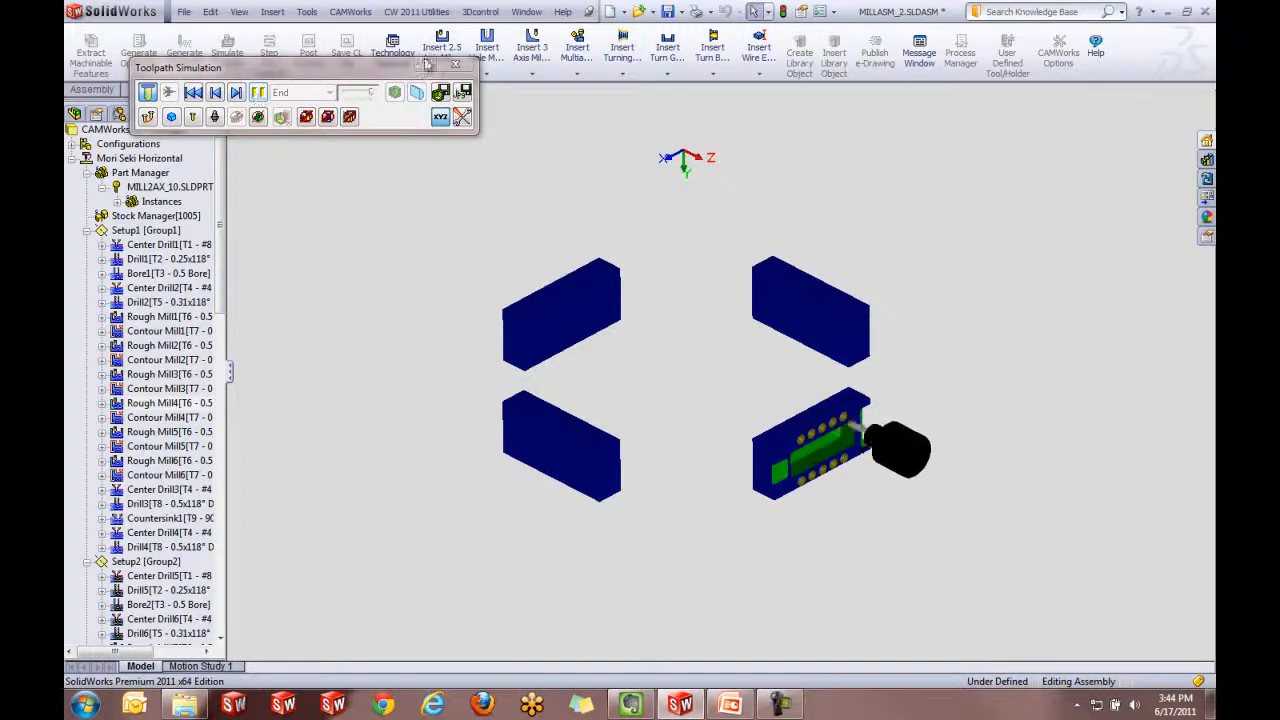
left_click(458, 67)
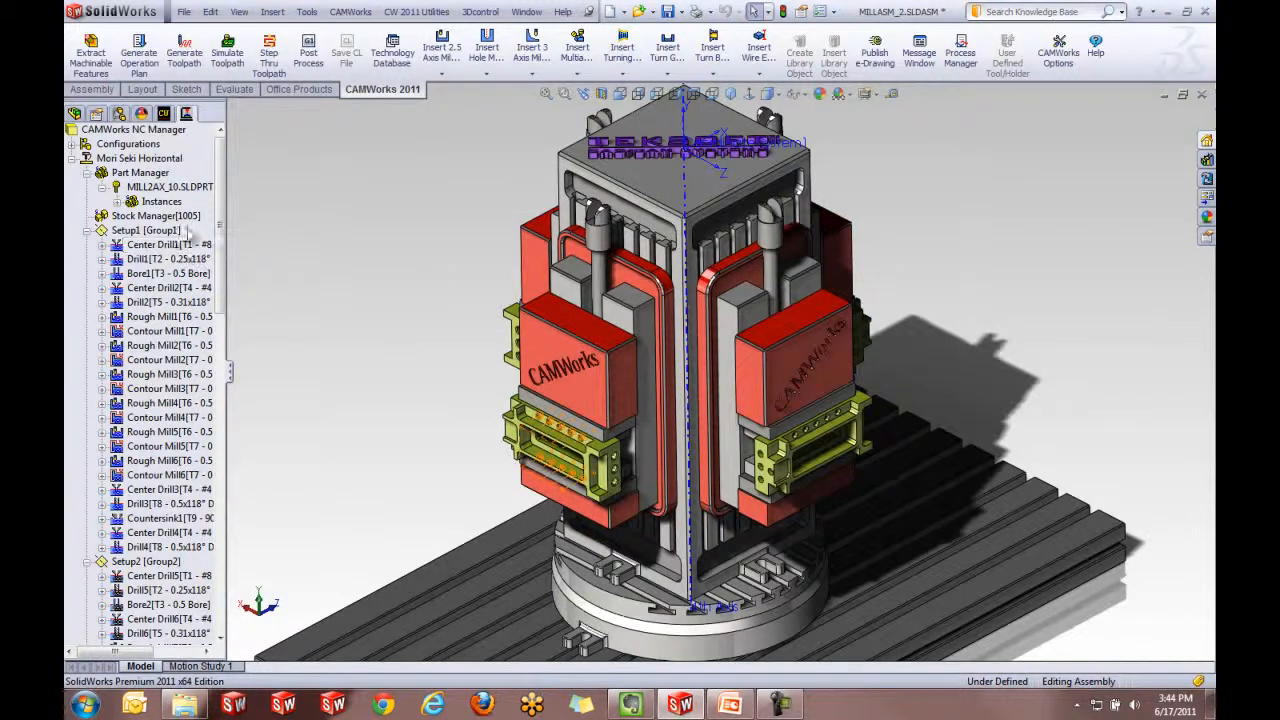
- Open the Mori Seki Horizontal machine's parameters and review its setup settings
double_click(141, 159)
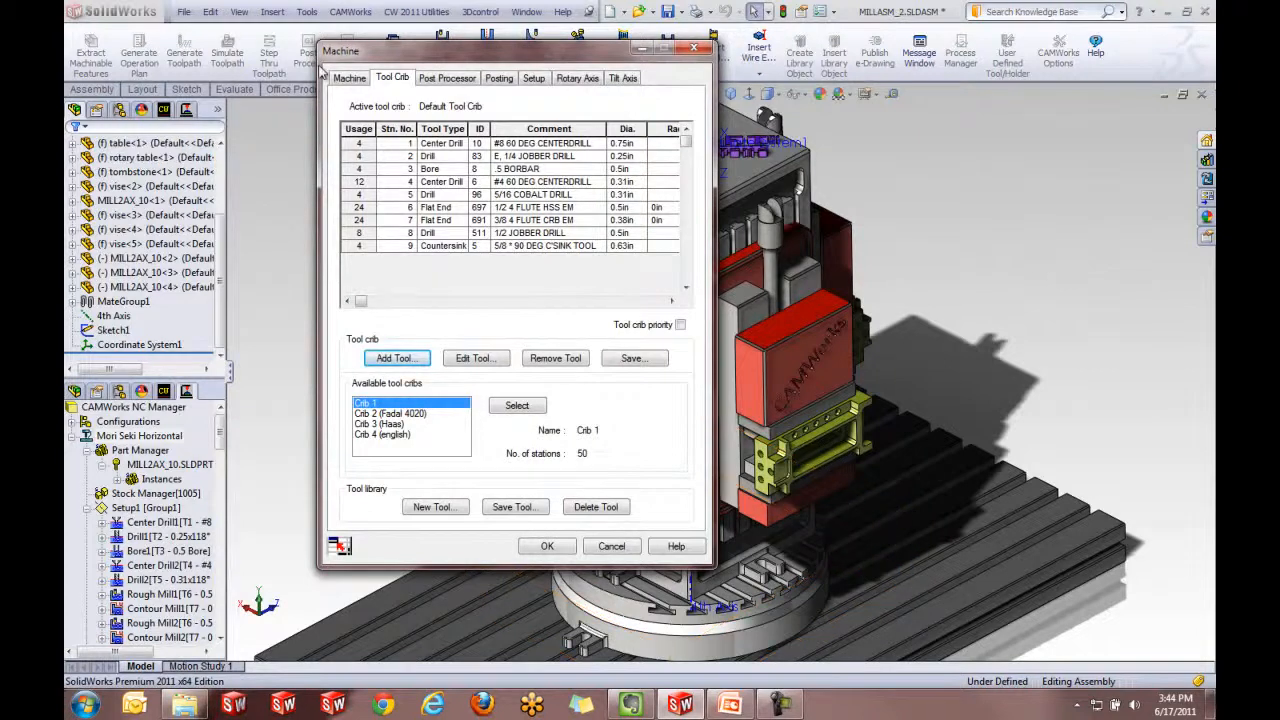
left_click(535, 78)
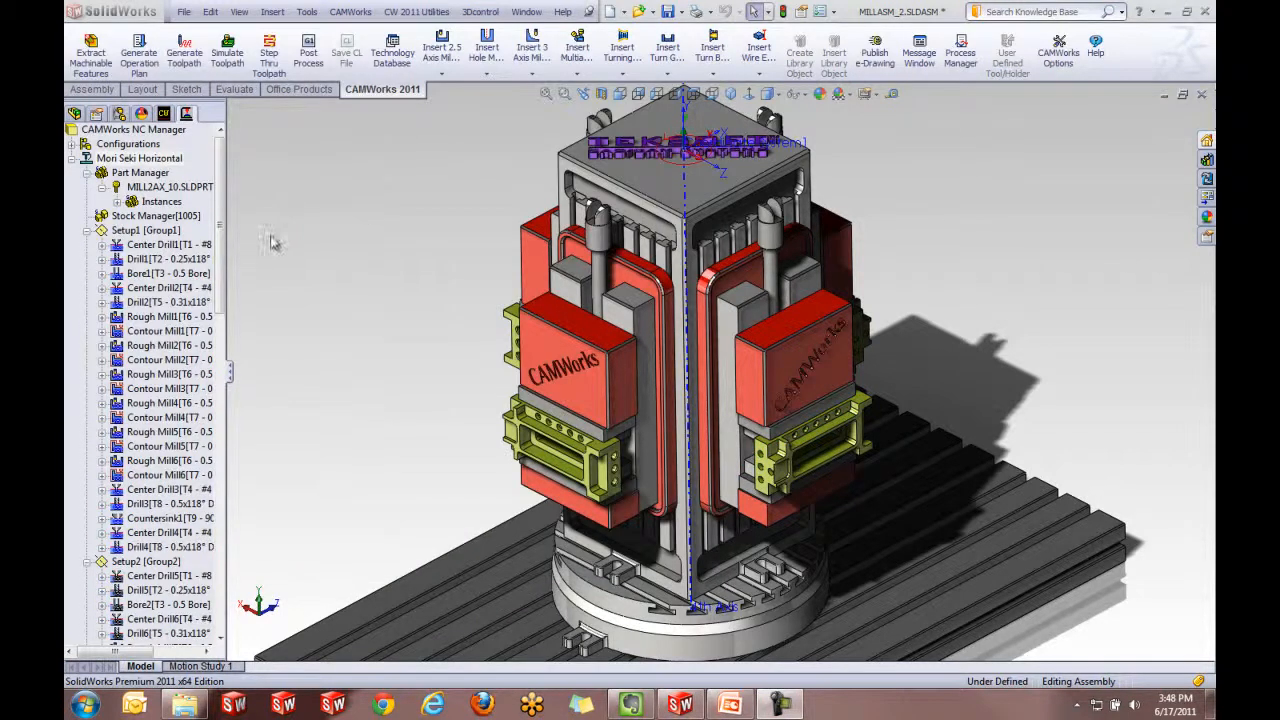
- Sort the Mori Seki Horizontal operations with the Across setups strategy
right_click(122, 158)
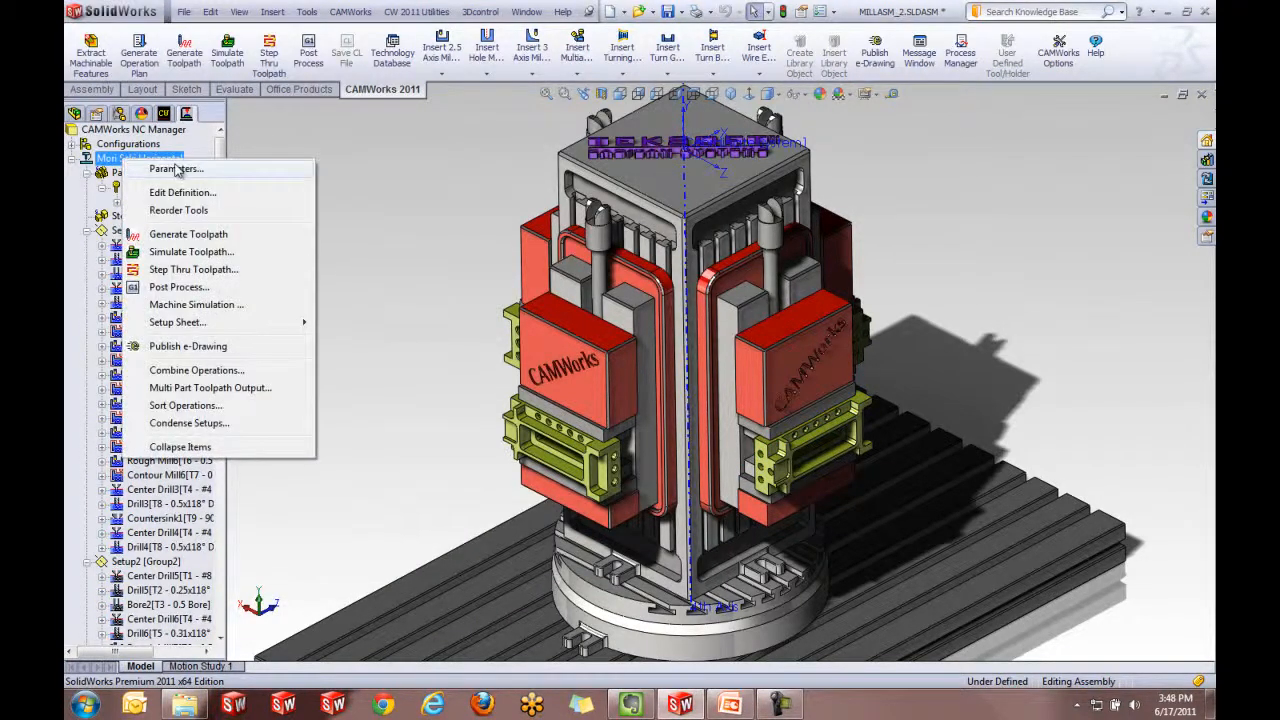
left_click(174, 407)
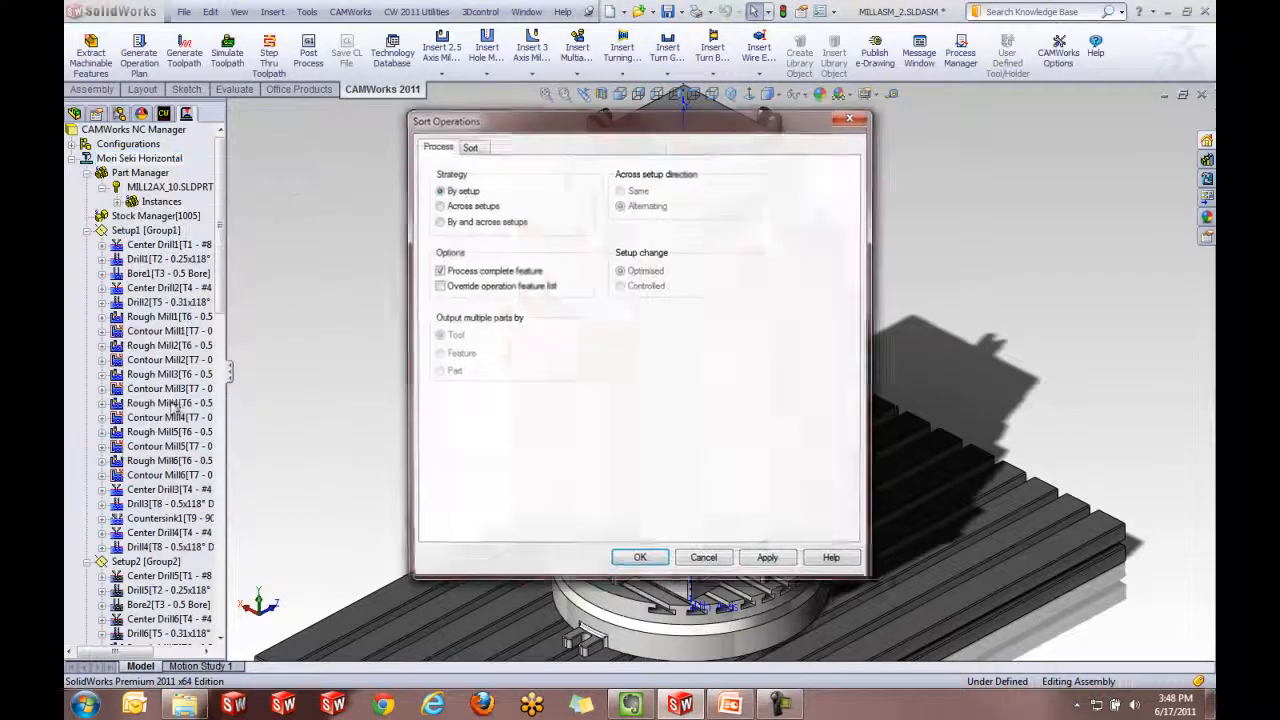
left_click(460, 207)
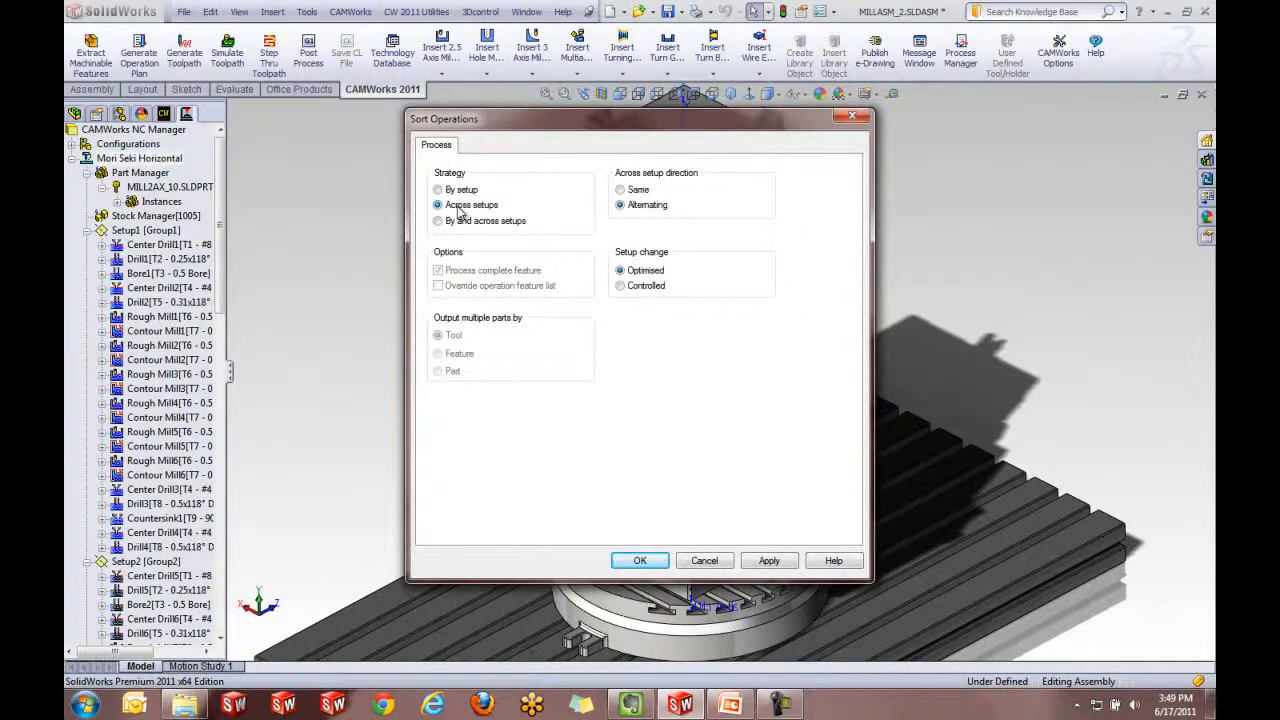
left_click(770, 560)
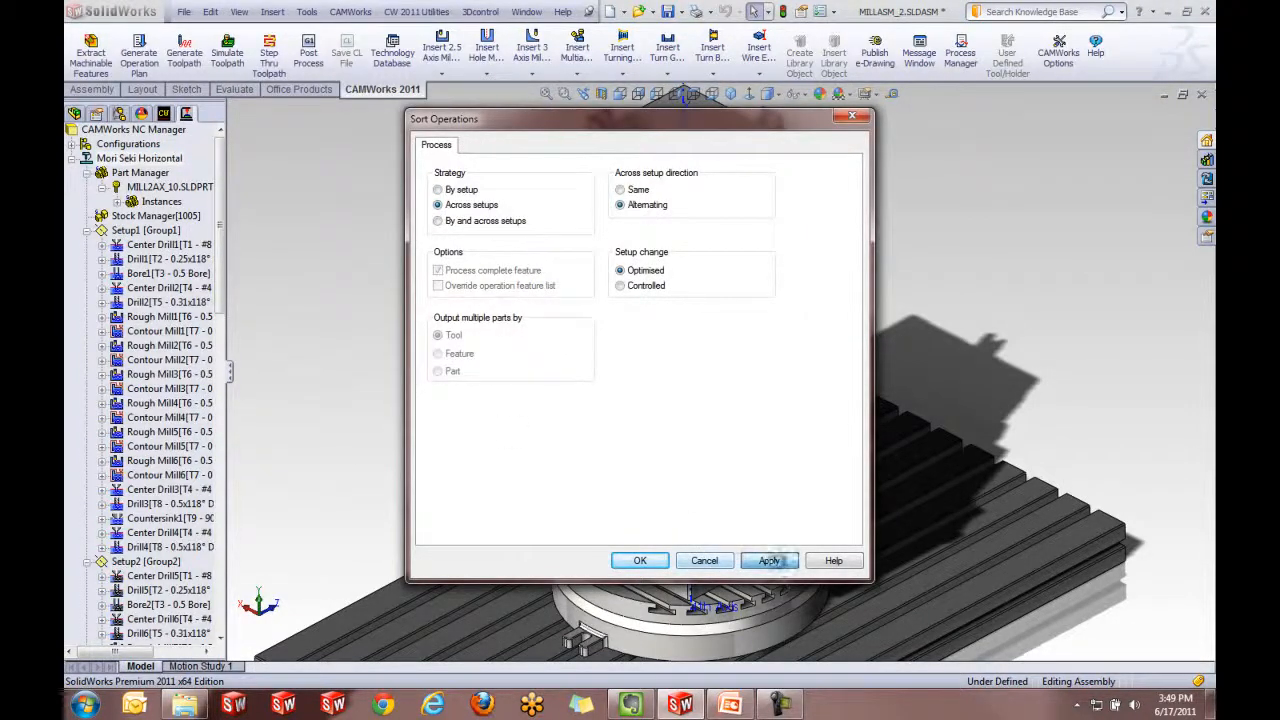
left_click(640, 561)
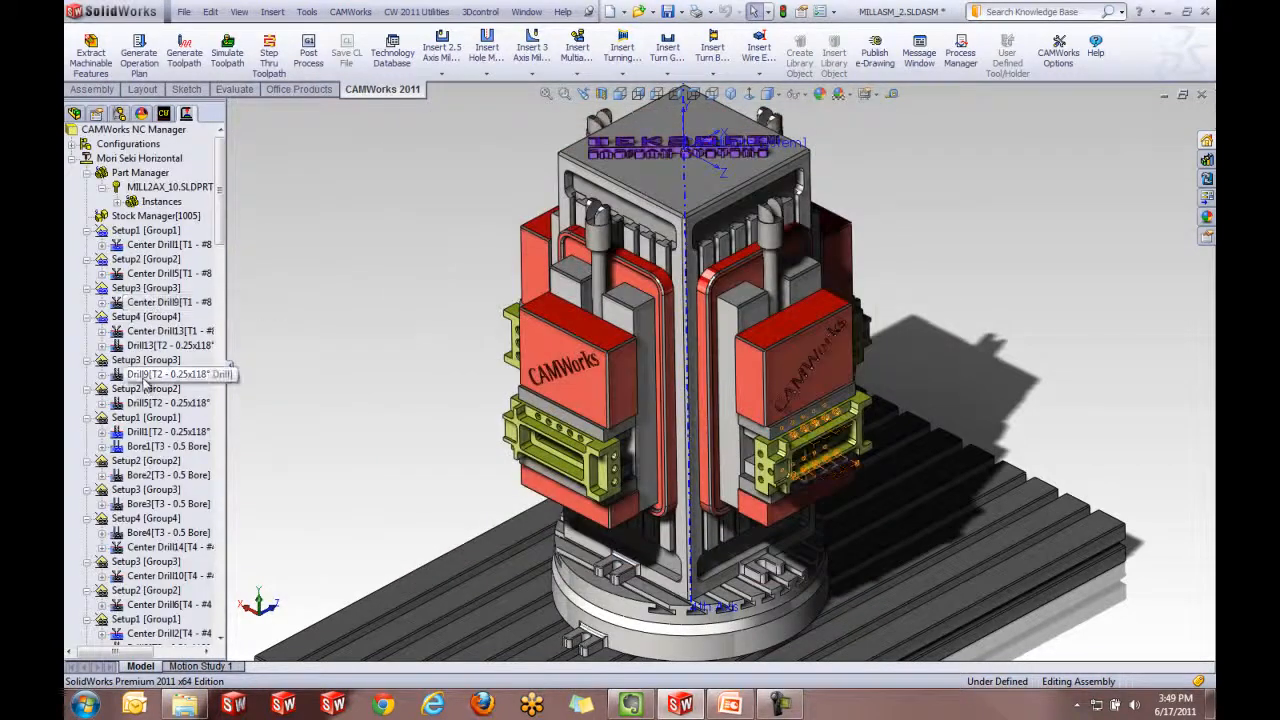
- Simulate the toolpaths in the newly sorted order across the four parts, and leave the simulation
left_click(228, 52)
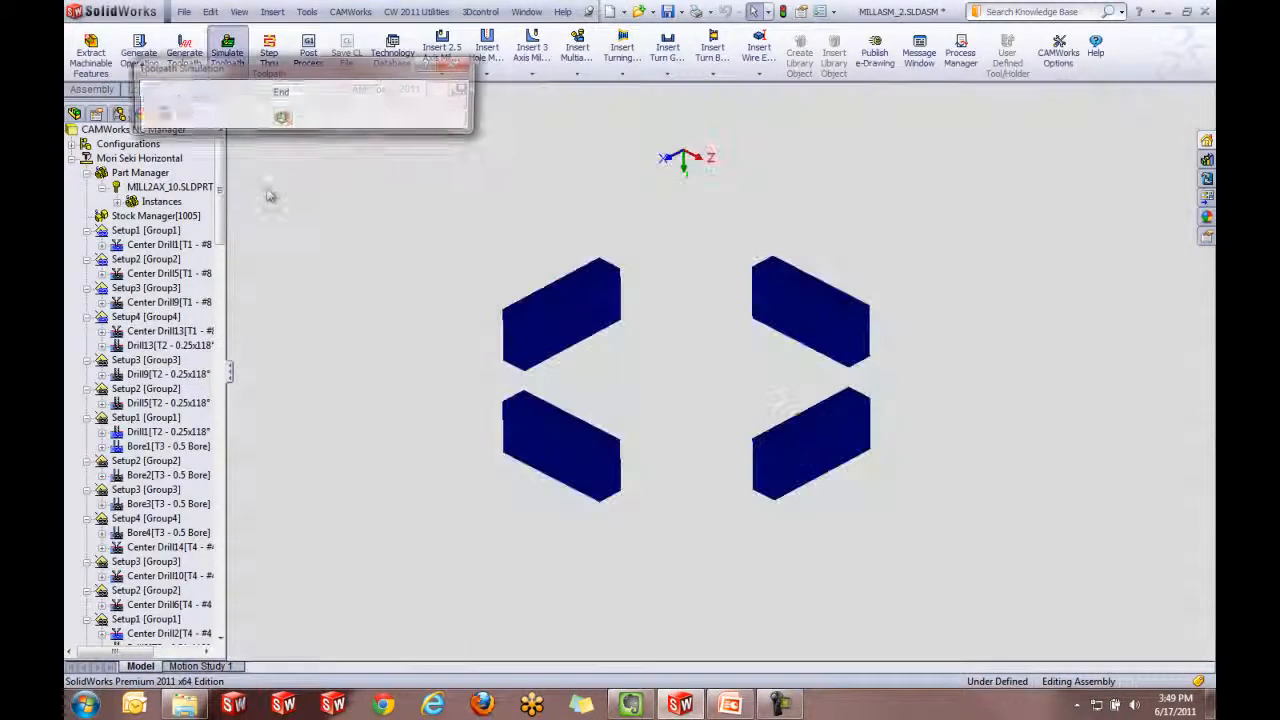
left_click(258, 92)
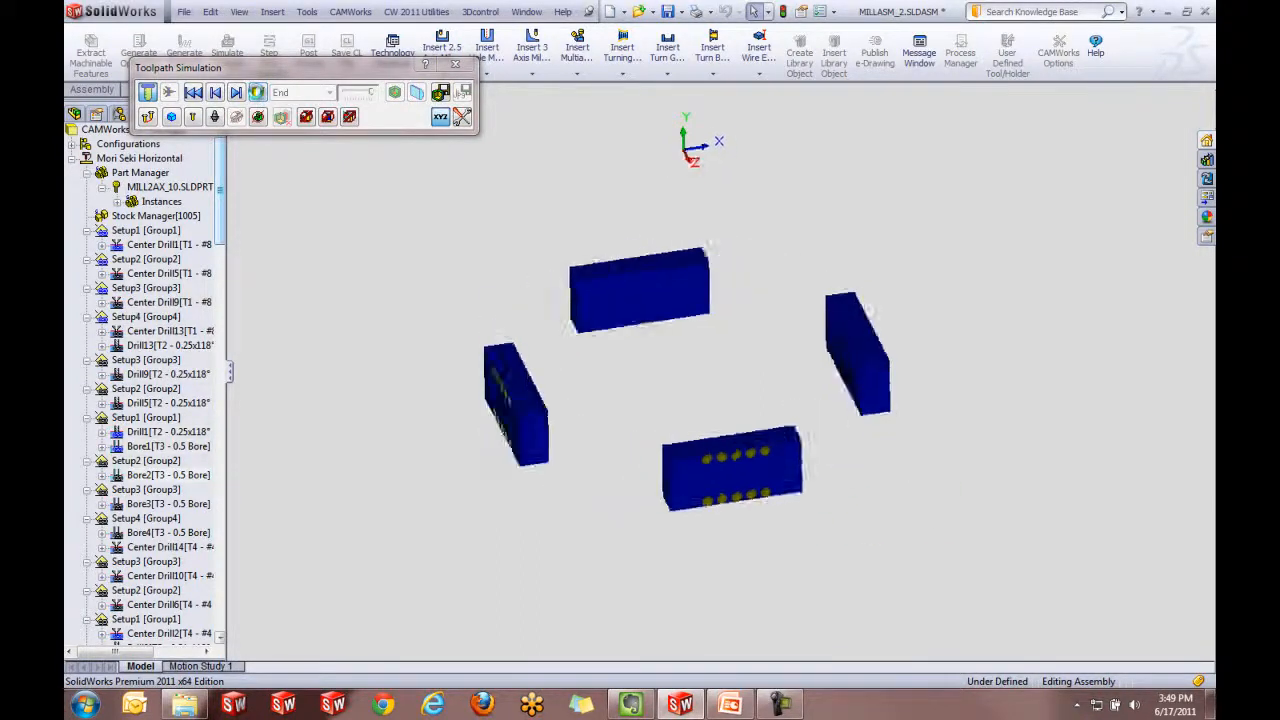
left_click(455, 64)
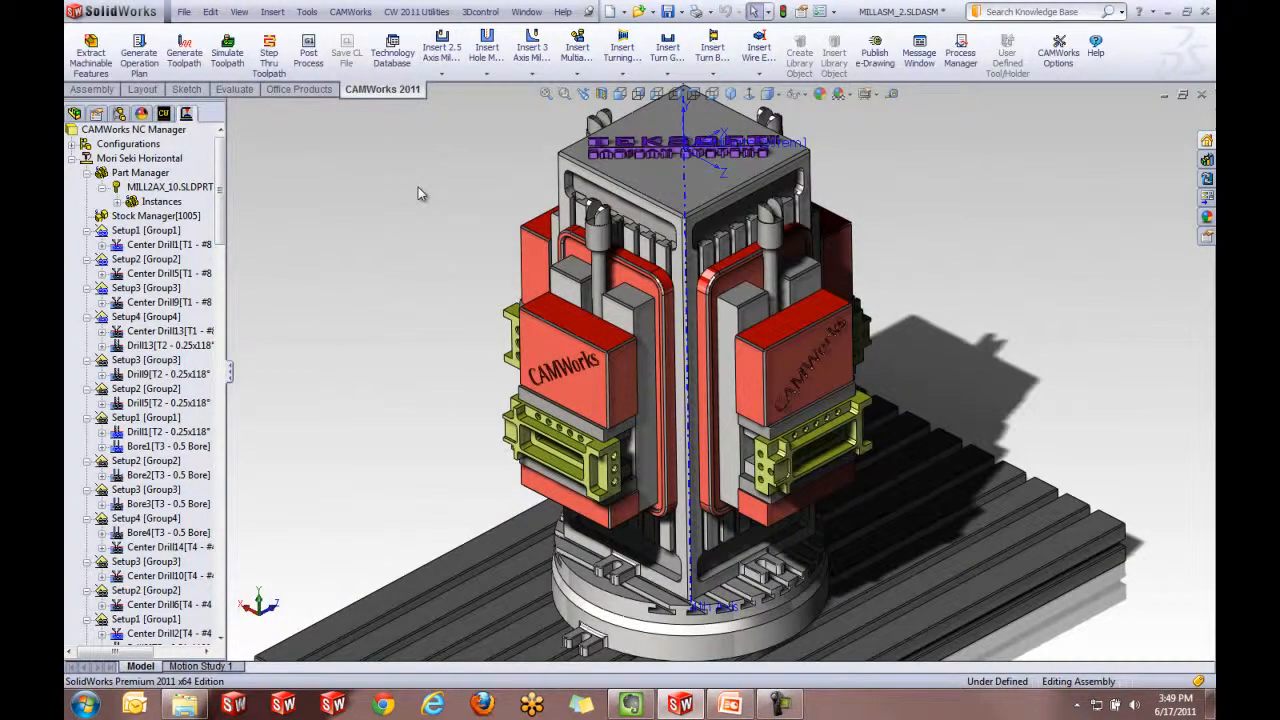
- Open the fixture parameters of Setup1 and add vise<4>, vise<2> and the tombstone as fixtures
double_click(150, 236)
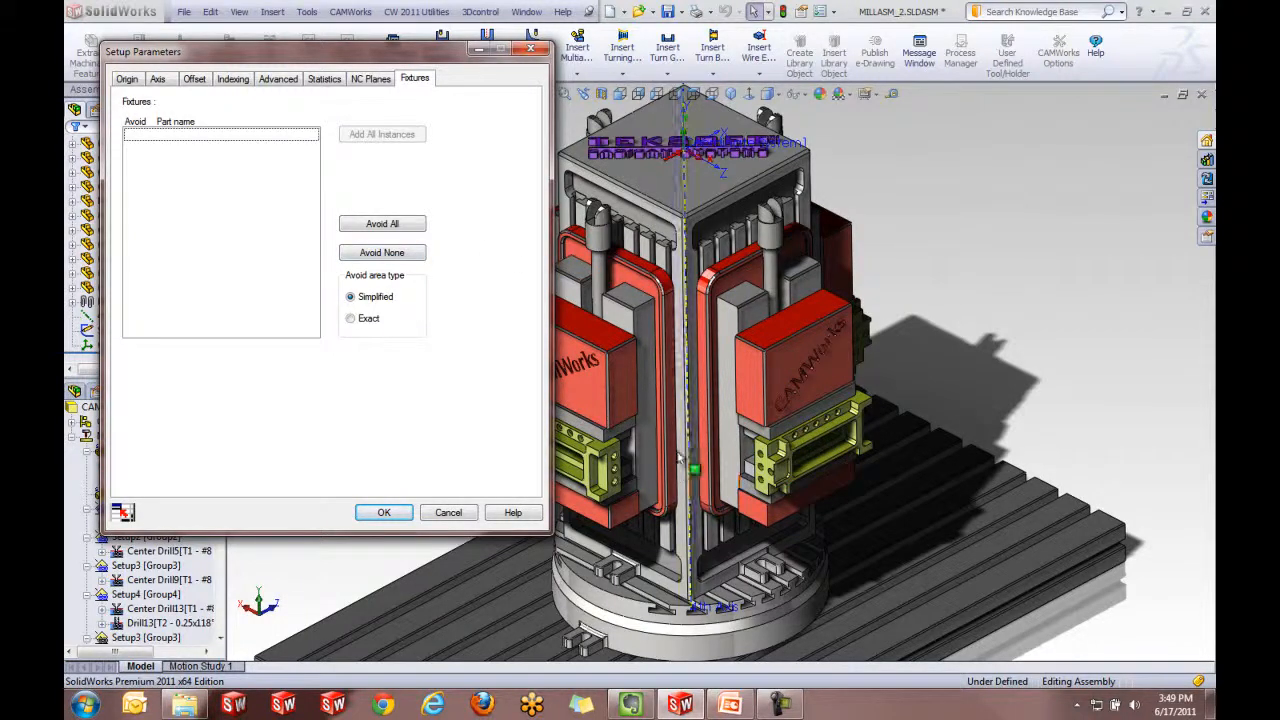
left_click(660, 310)
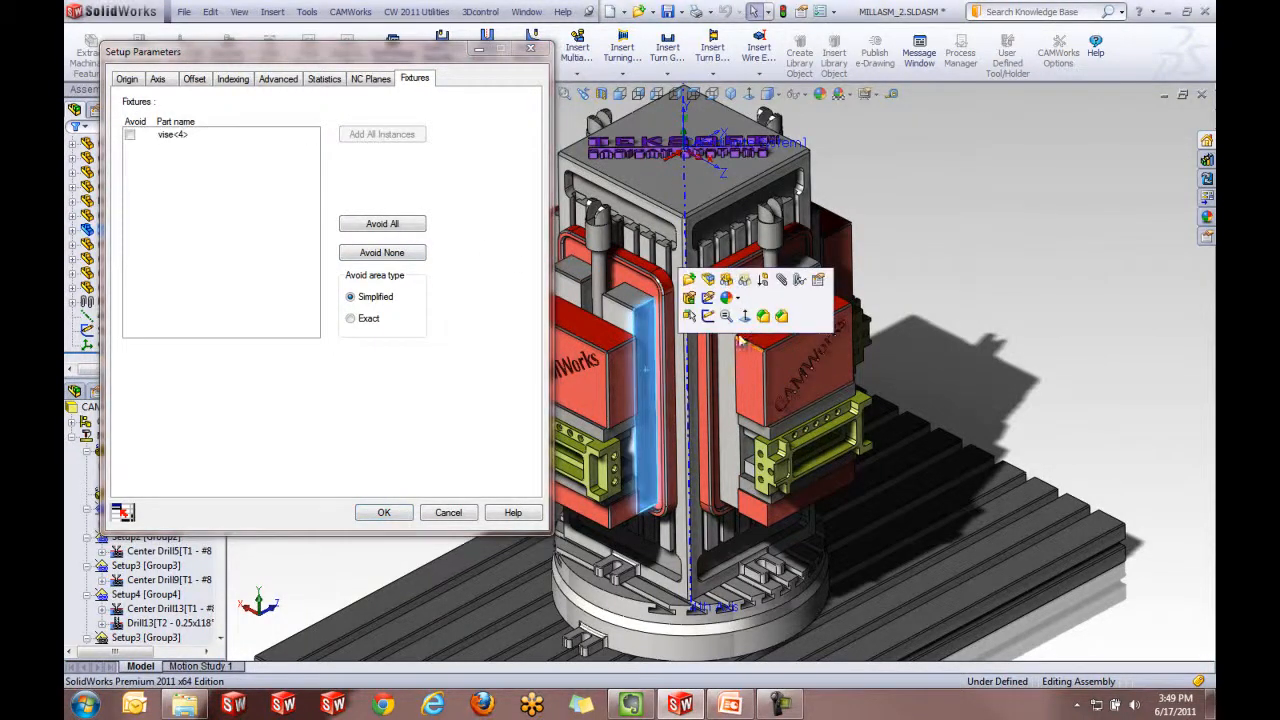
left_click(748, 280)
left_click(735, 175)
- Add vise<3>, vise<5> and the rotary table as fixtures, set the avoid area type to Exact, and accept the setup parameters
scroll(710, 360, "up", 3)
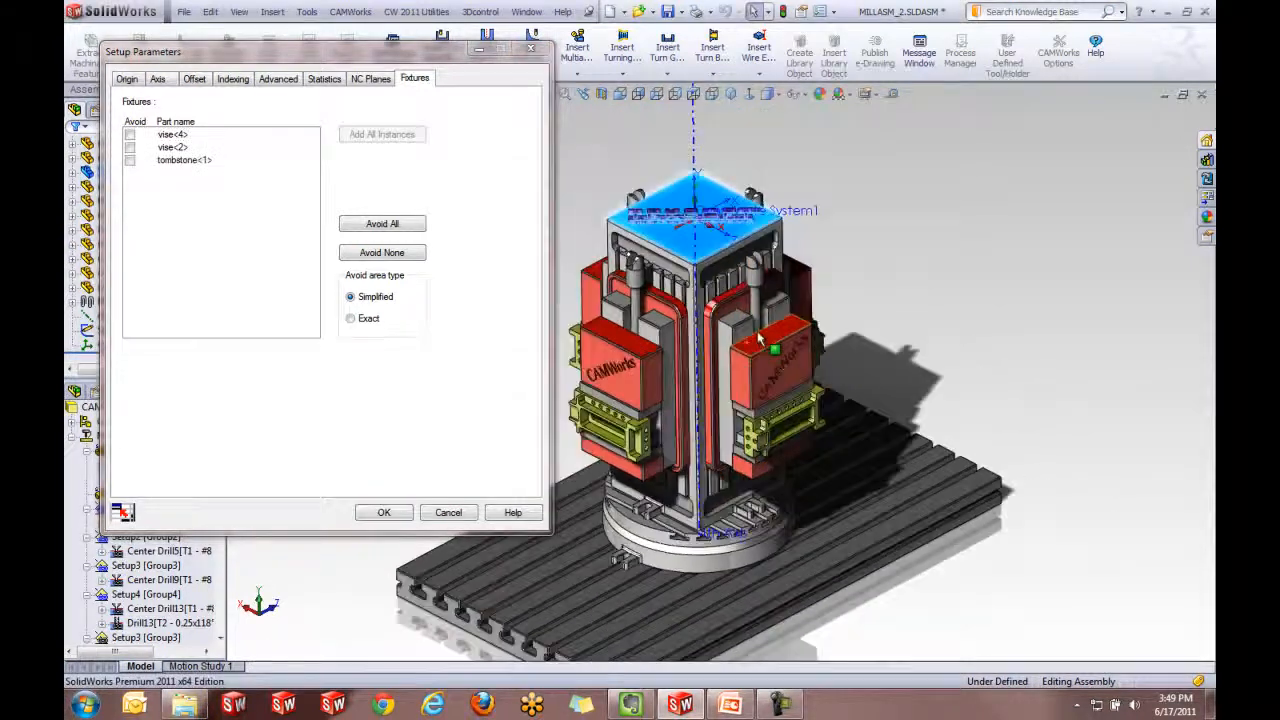
middle_click_drag(840, 370, 746, 470)
scroll(729, 393, "down", 3)
left_click(731, 400)
scroll(746, 470, "down", 5)
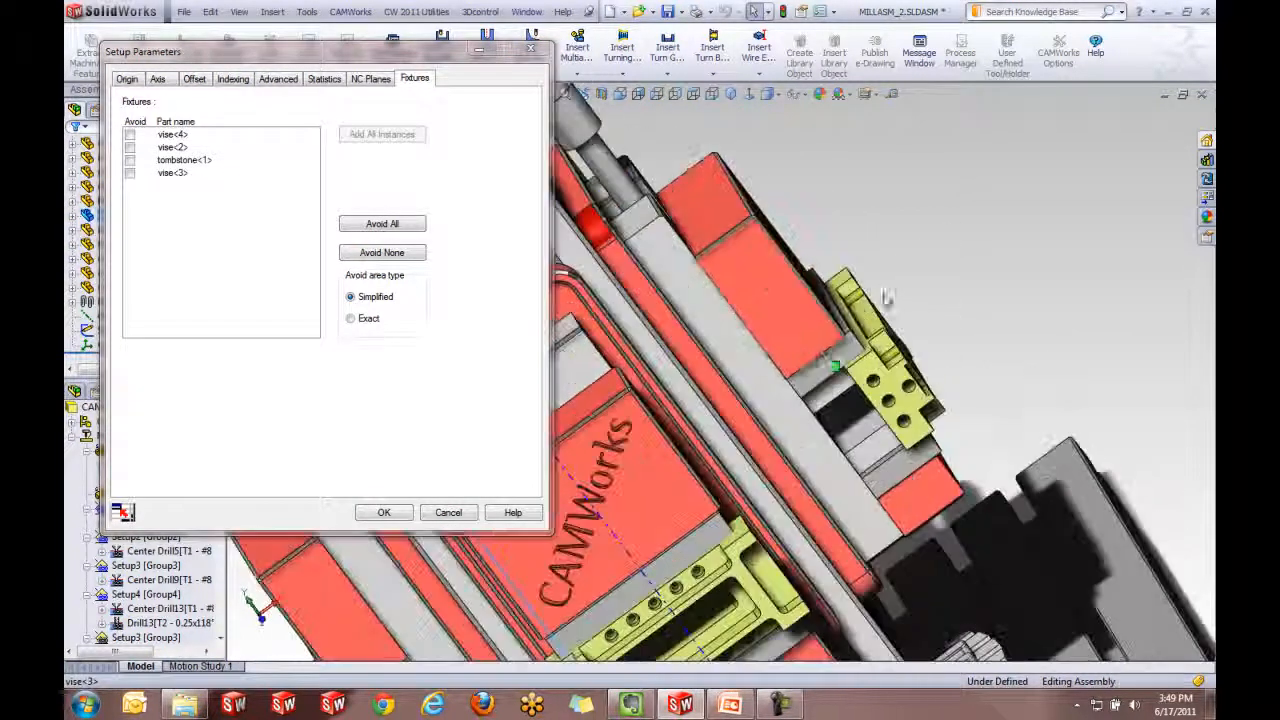
left_click(800, 345)
scroll(800, 345, "up", 5)
middle_click_drag(800, 345, 900, 560)
left_click(921, 614)
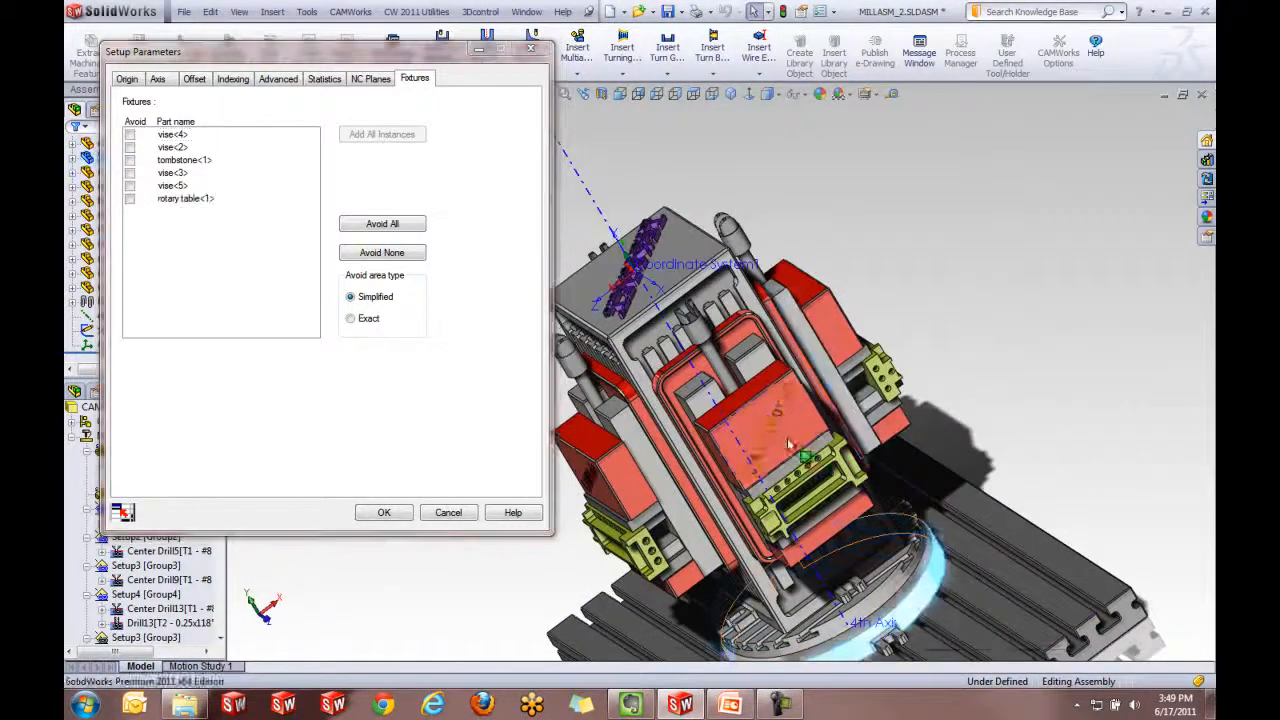
middle_click_drag(921, 614, 880, 560)
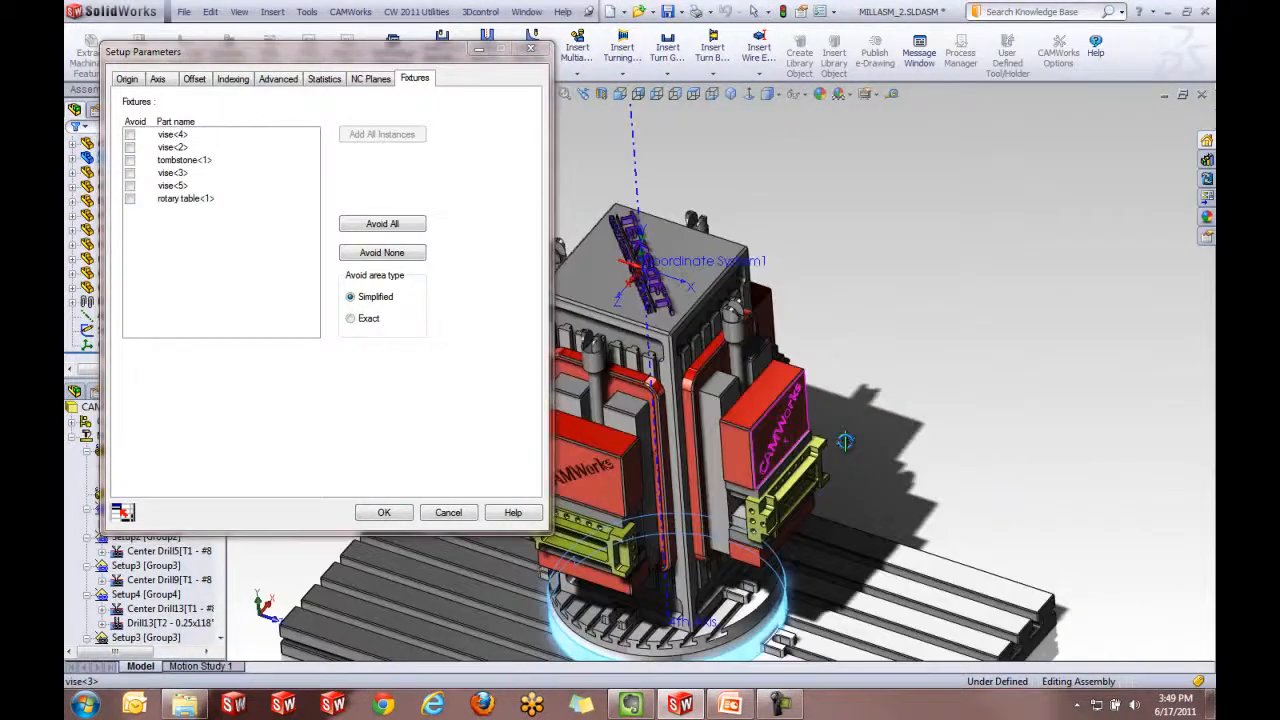
left_click(367, 321)
left_click(380, 514)
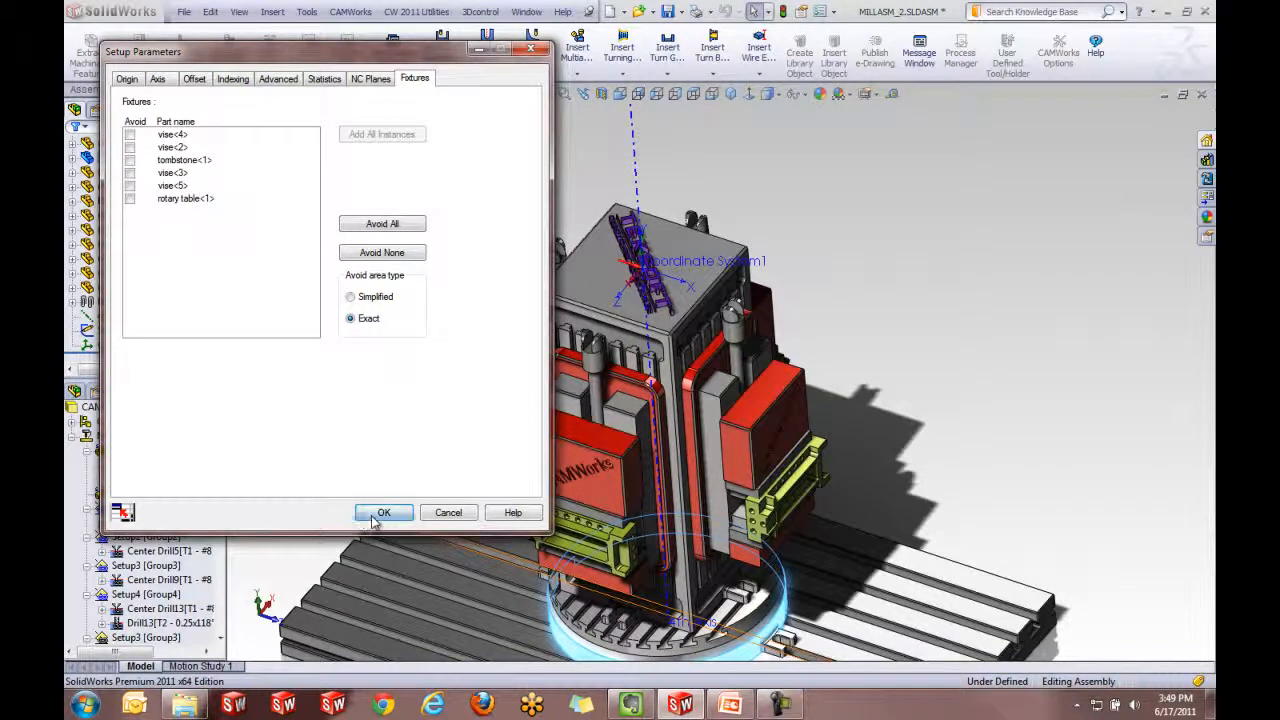
- Simulate the toolpaths with the tombstone, vises and rotary table included as fixtures, and leave the simulation
left_click(229, 57)
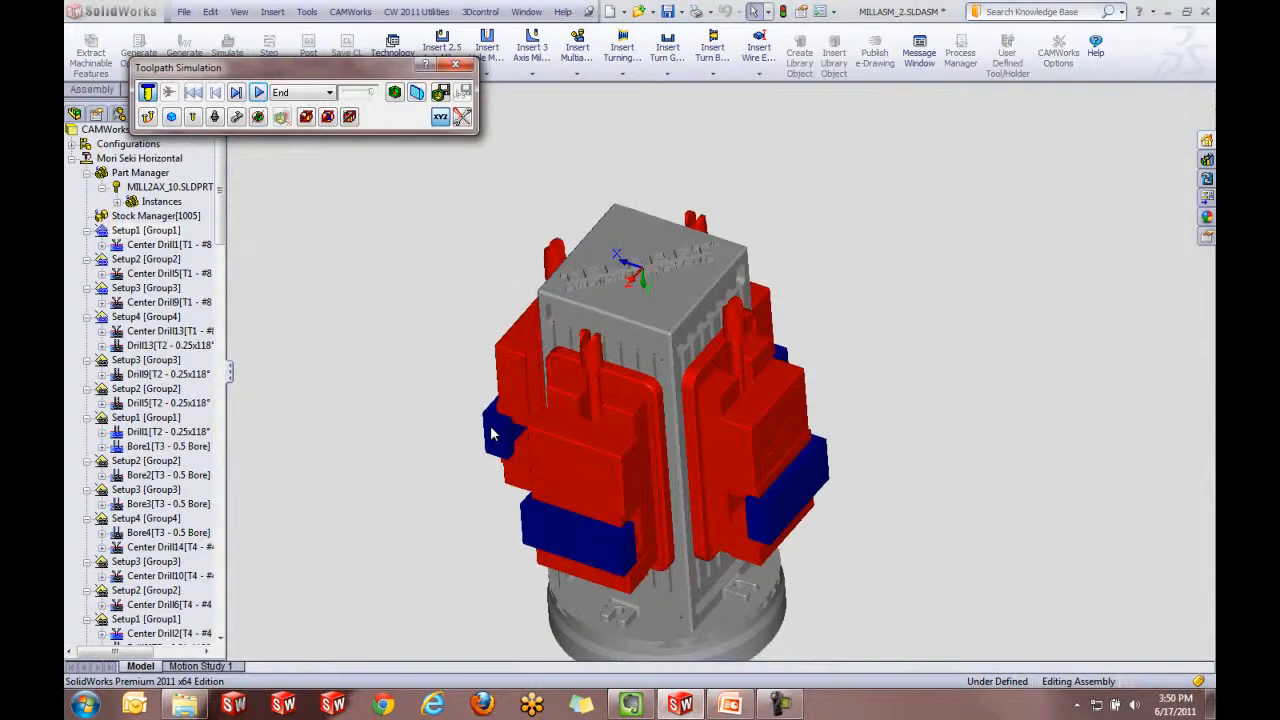
middle_click_drag(888, 488, 778, 462)
scroll(700, 478, "down", 3)
scroll(700, 478, "up", 1)
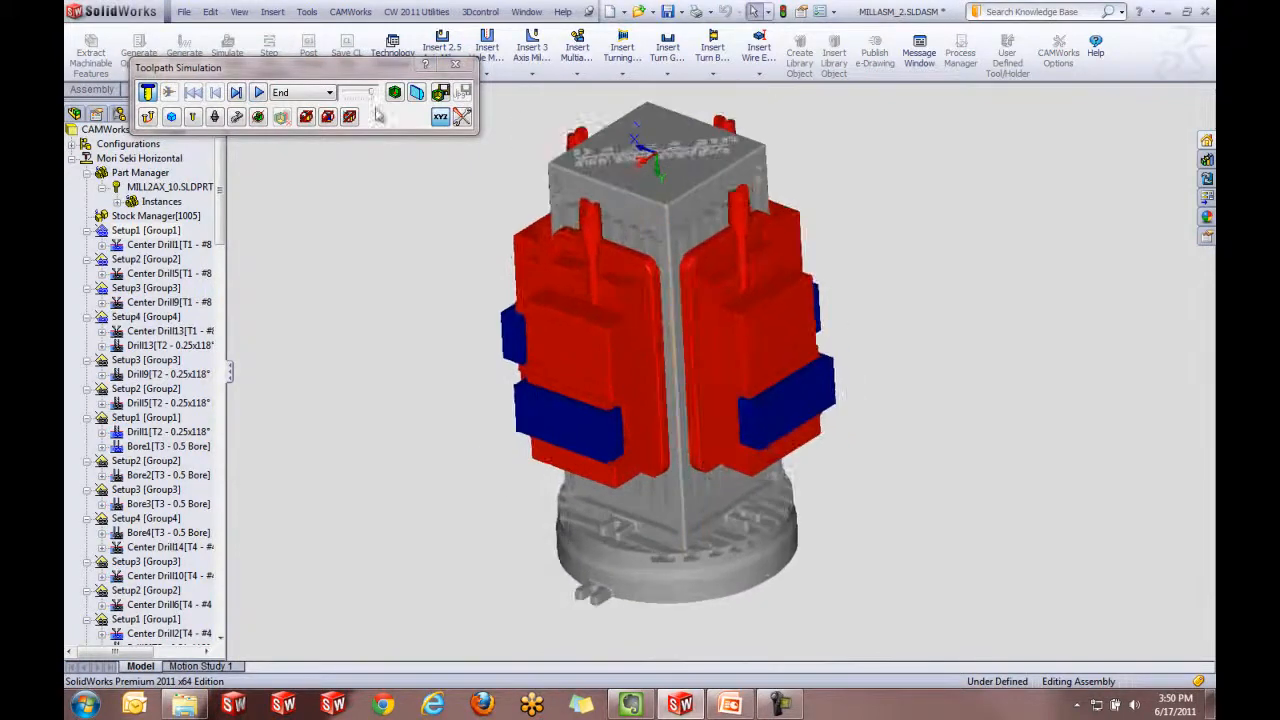
left_click(258, 93)
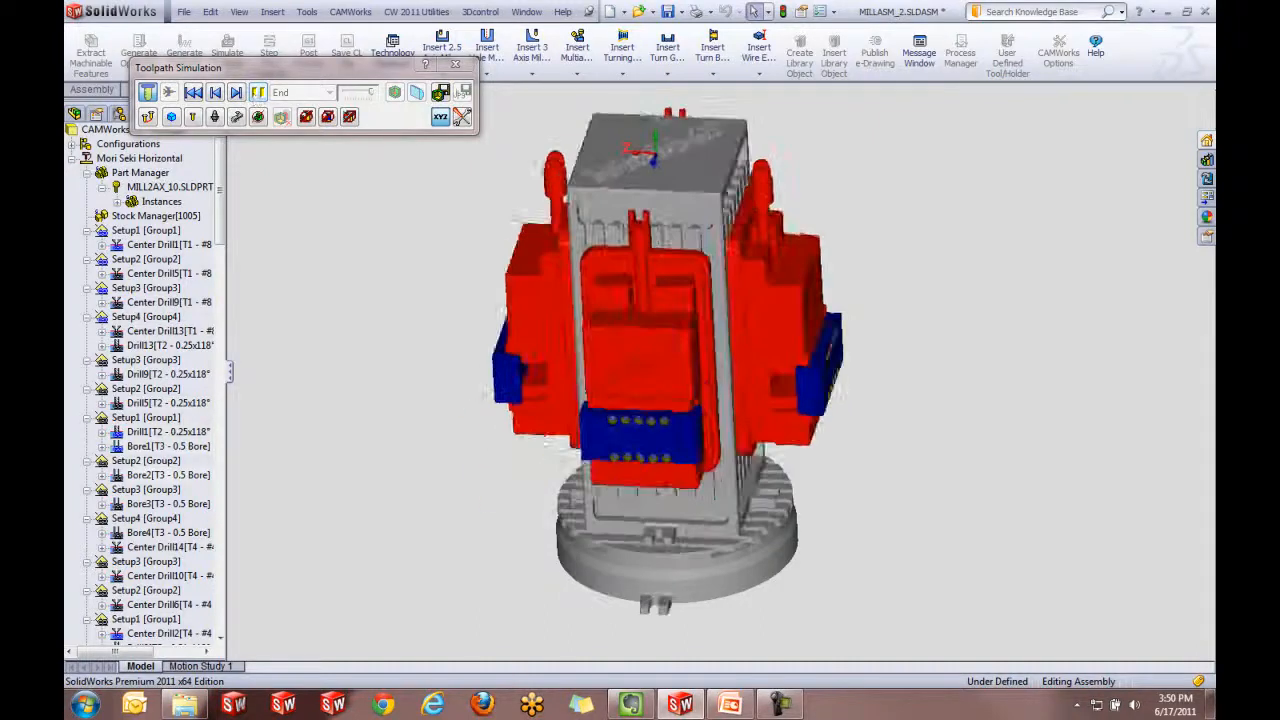
left_click(455, 64)
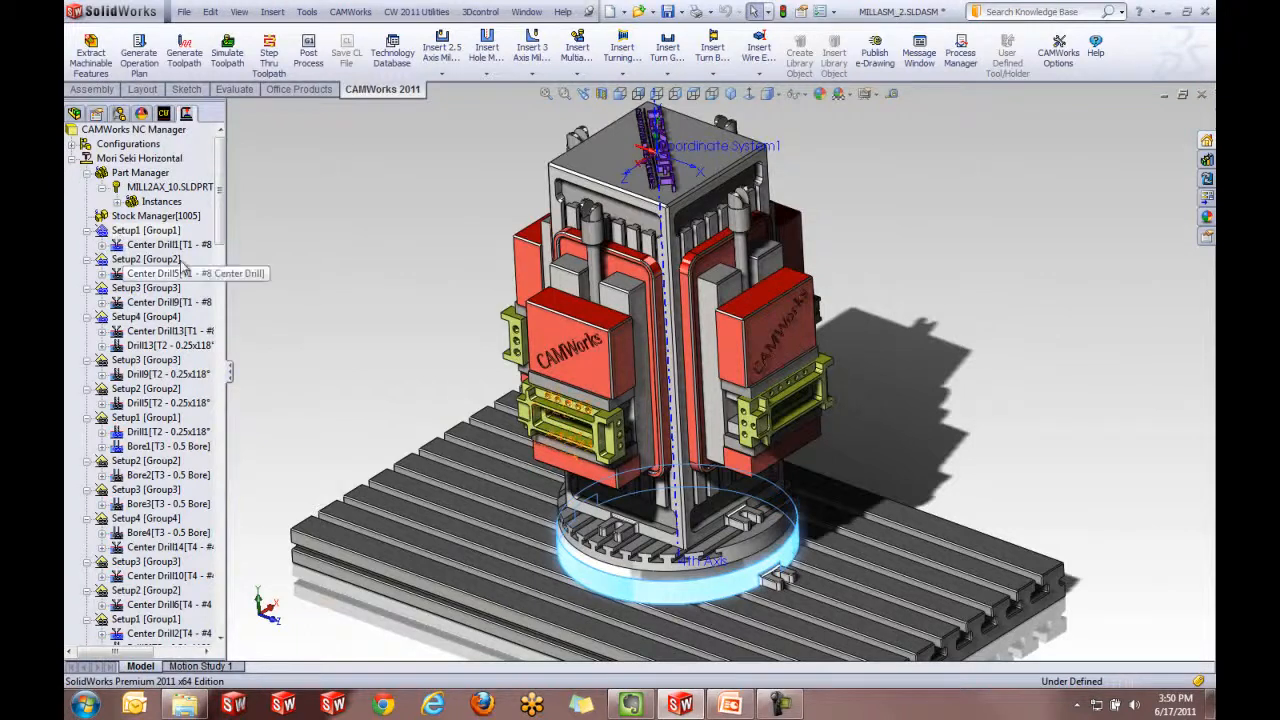
- Close the MILLASM_2 assembly without saving the changes
scroll(214, 186, "down", 3)
left_click_drag(213, 182, 214, 142)
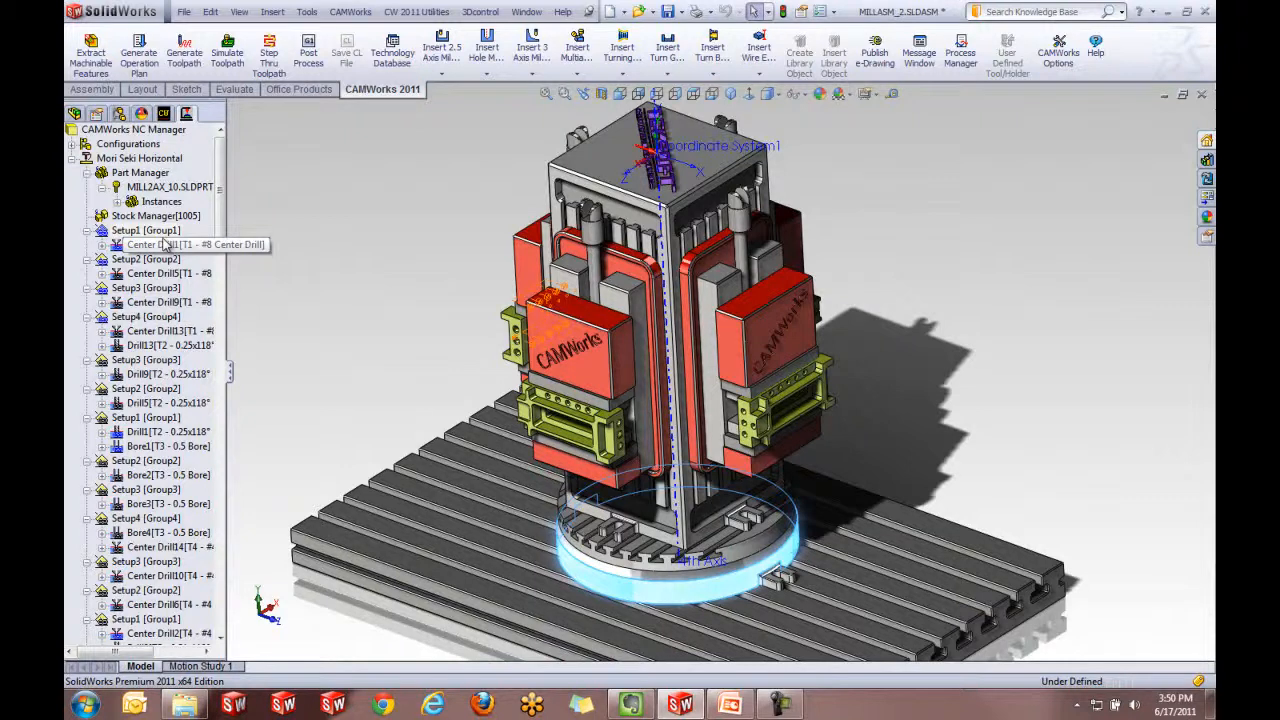
left_click(1200, 97)
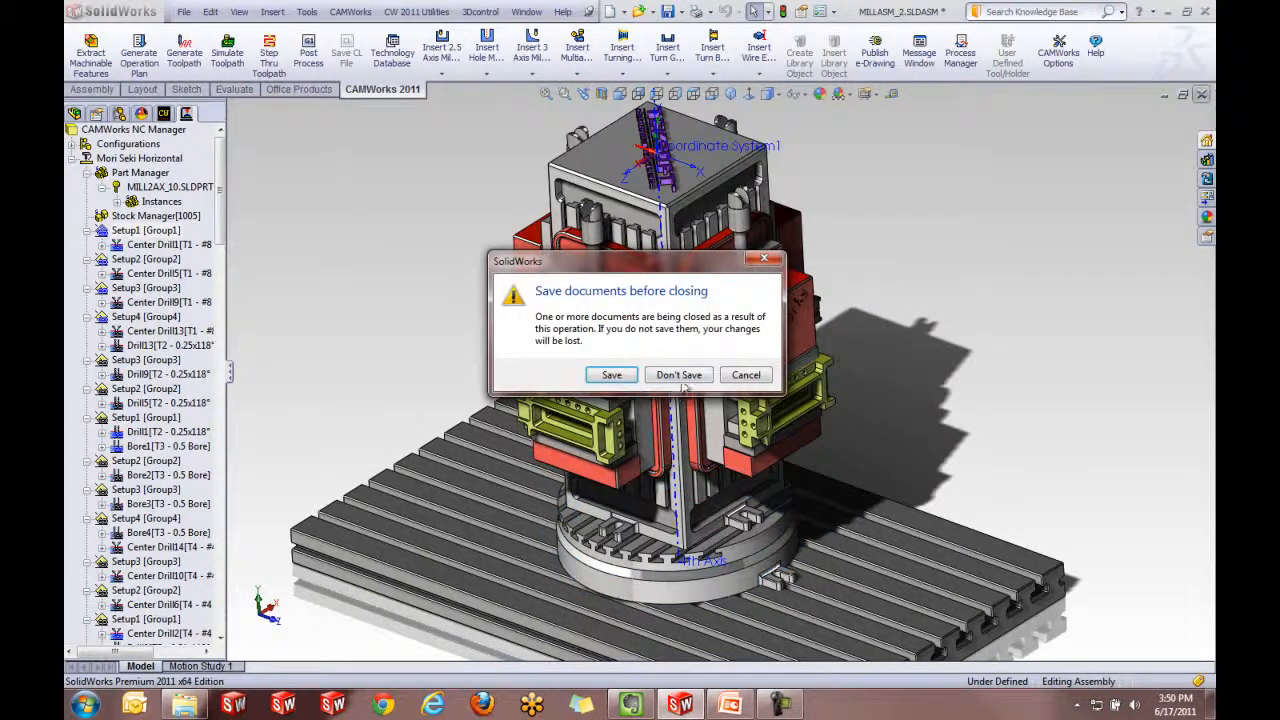
left_click(684, 380)
left_click(730, 397)
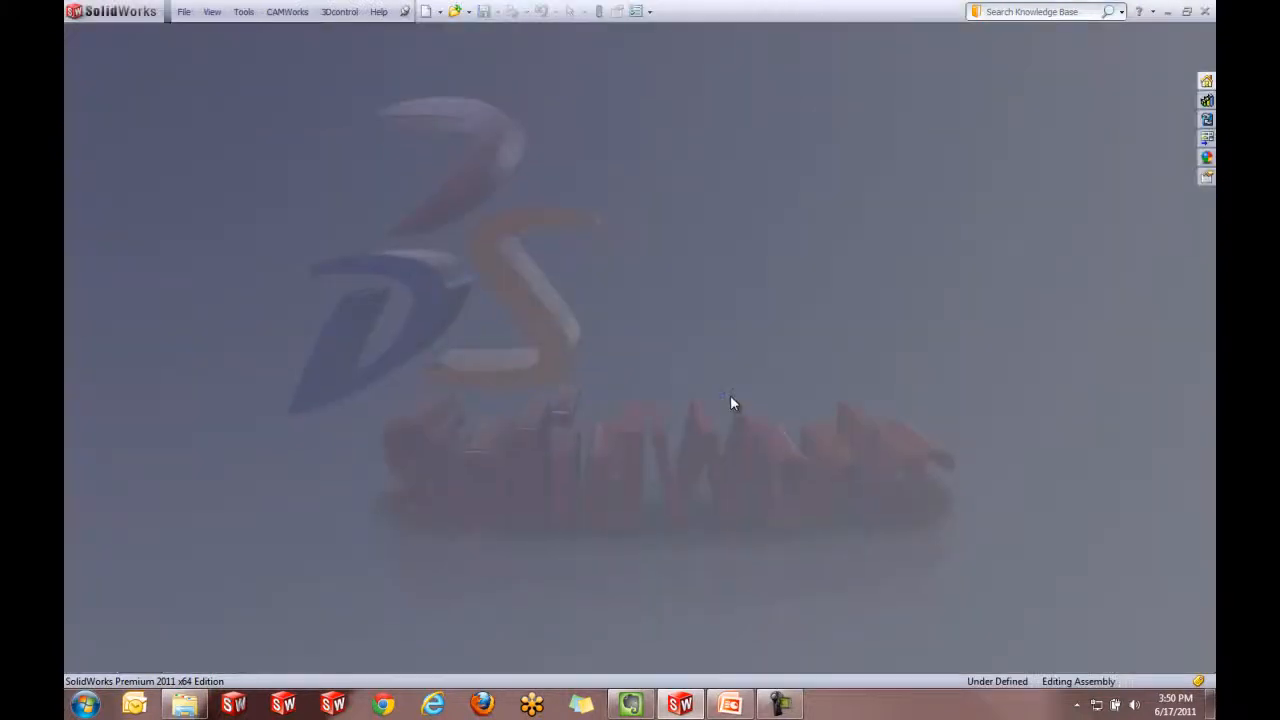
- Switch to the PowerPoint presentation and run the slide show from slide 5 to the File Management slide
left_click(730, 705)
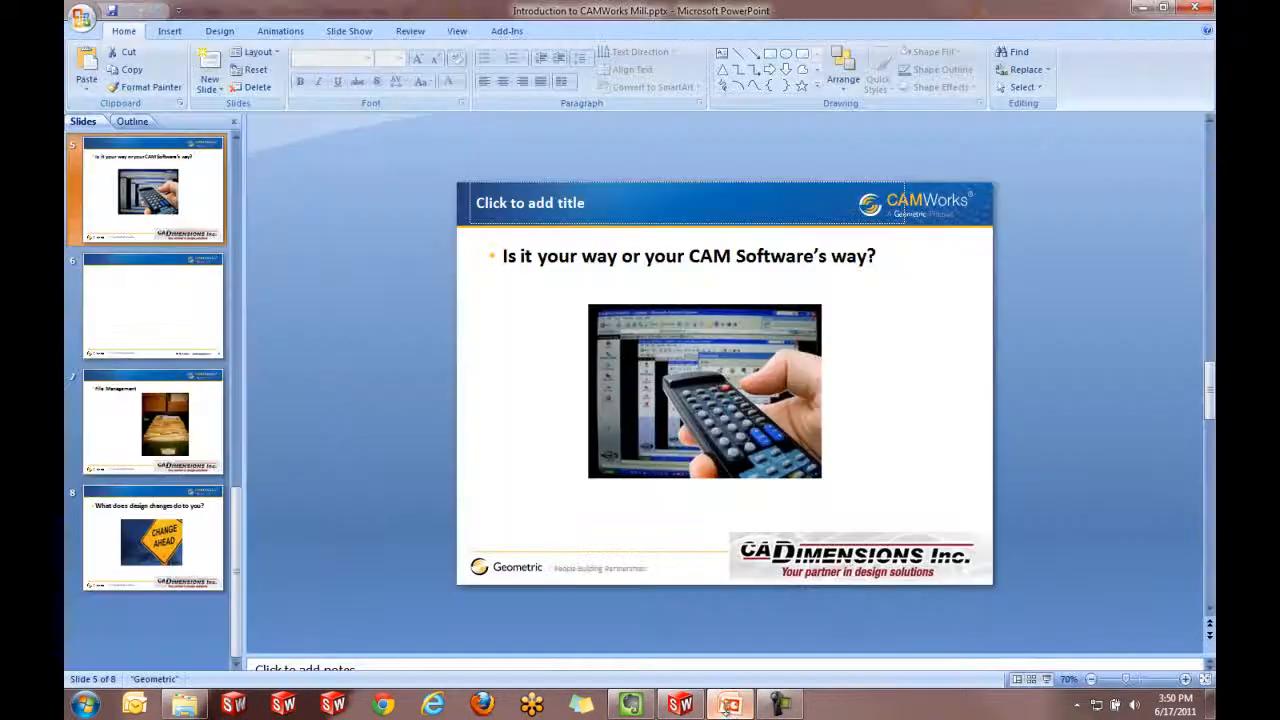
left_click(1045, 680)
left_click(1022, 510)
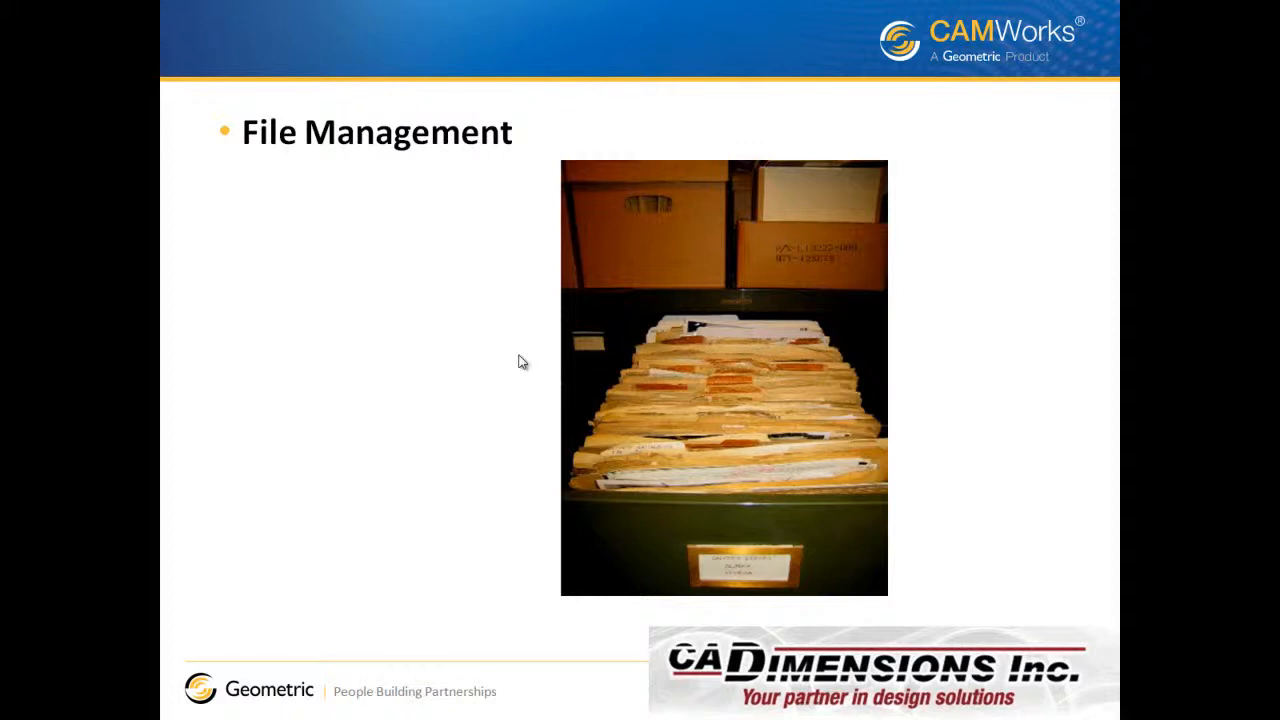
- End the slide show, then open the recent part MILL2AX_3 in SolidWorks and show its CAMWorks feature tree
key("Escape")
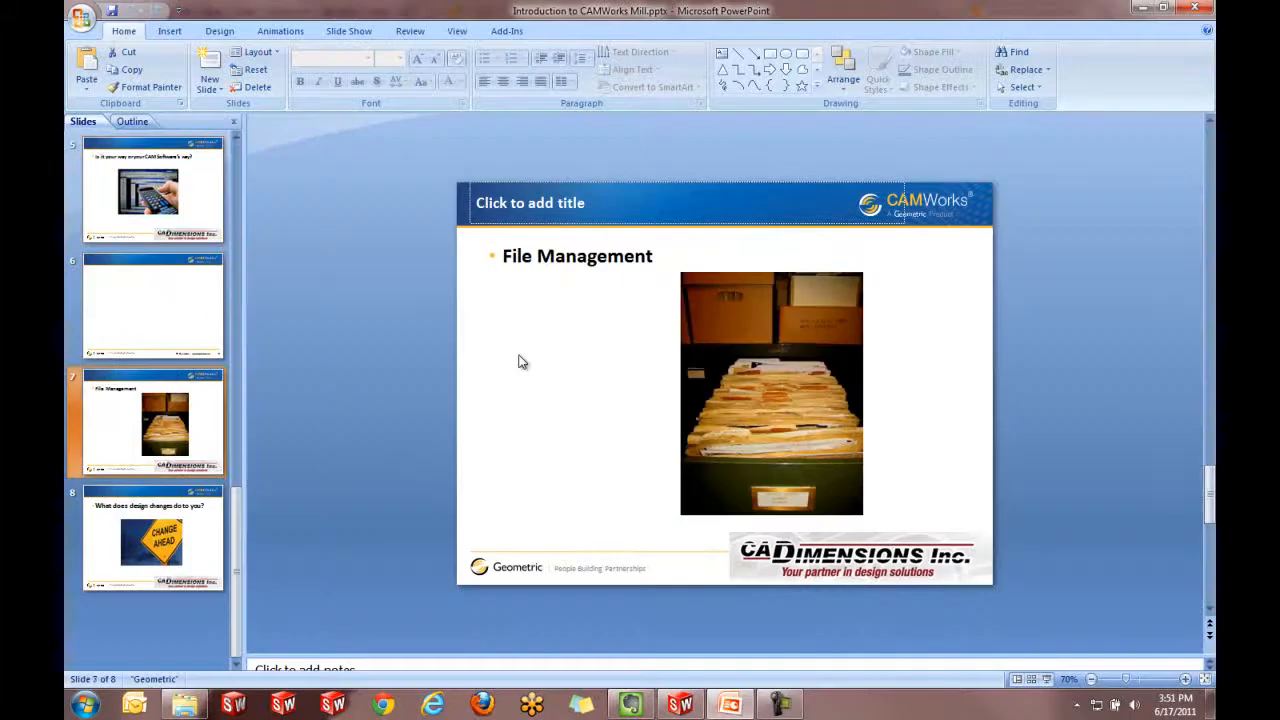
left_click(680, 705)
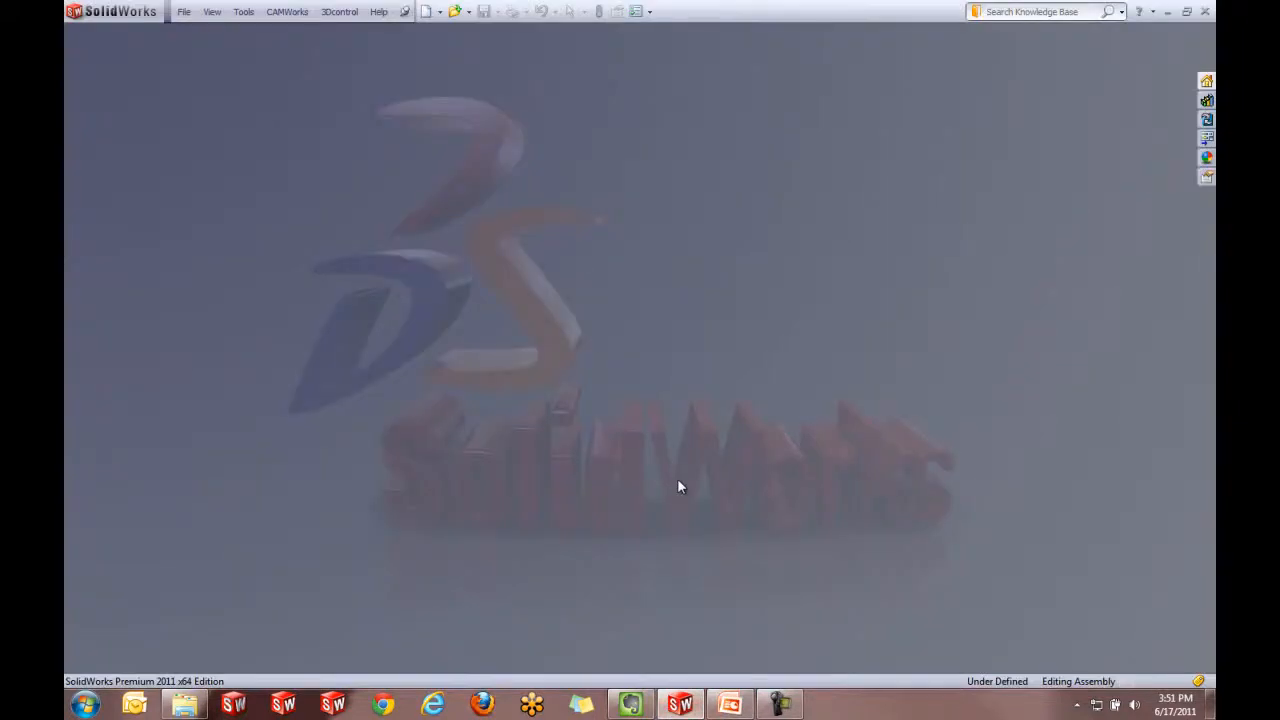
key("r")
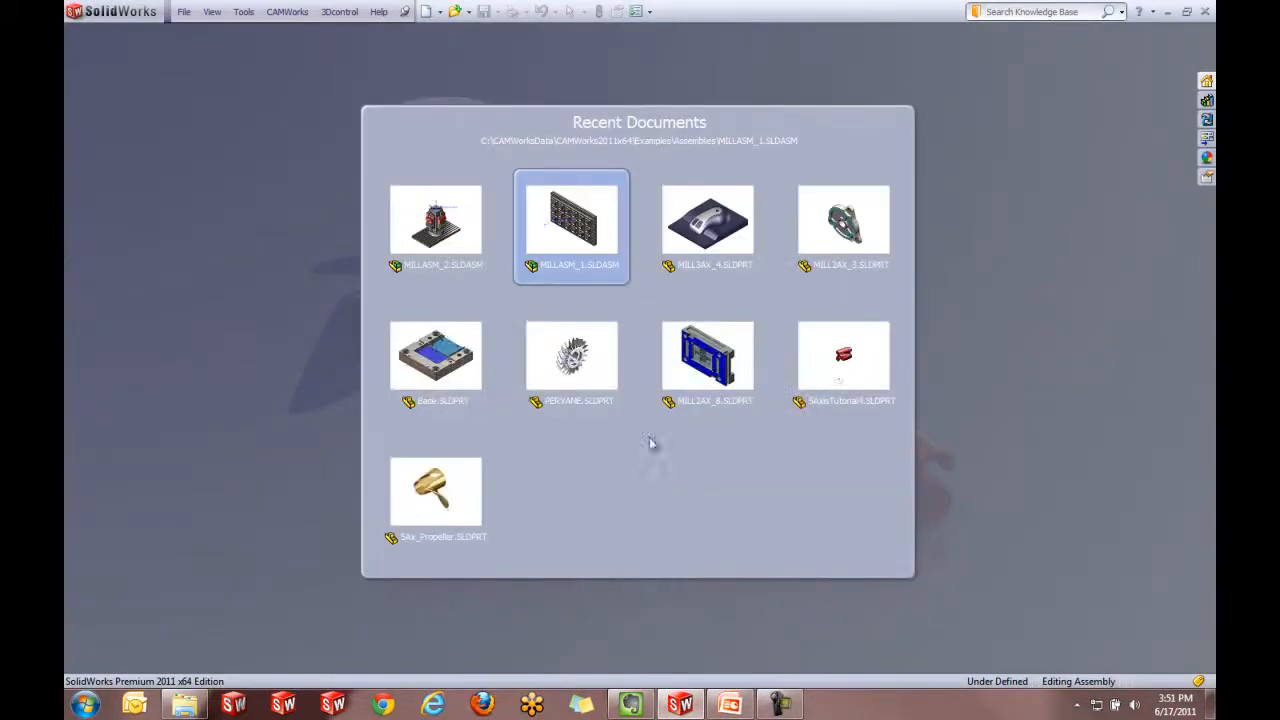
left_click(877, 217)
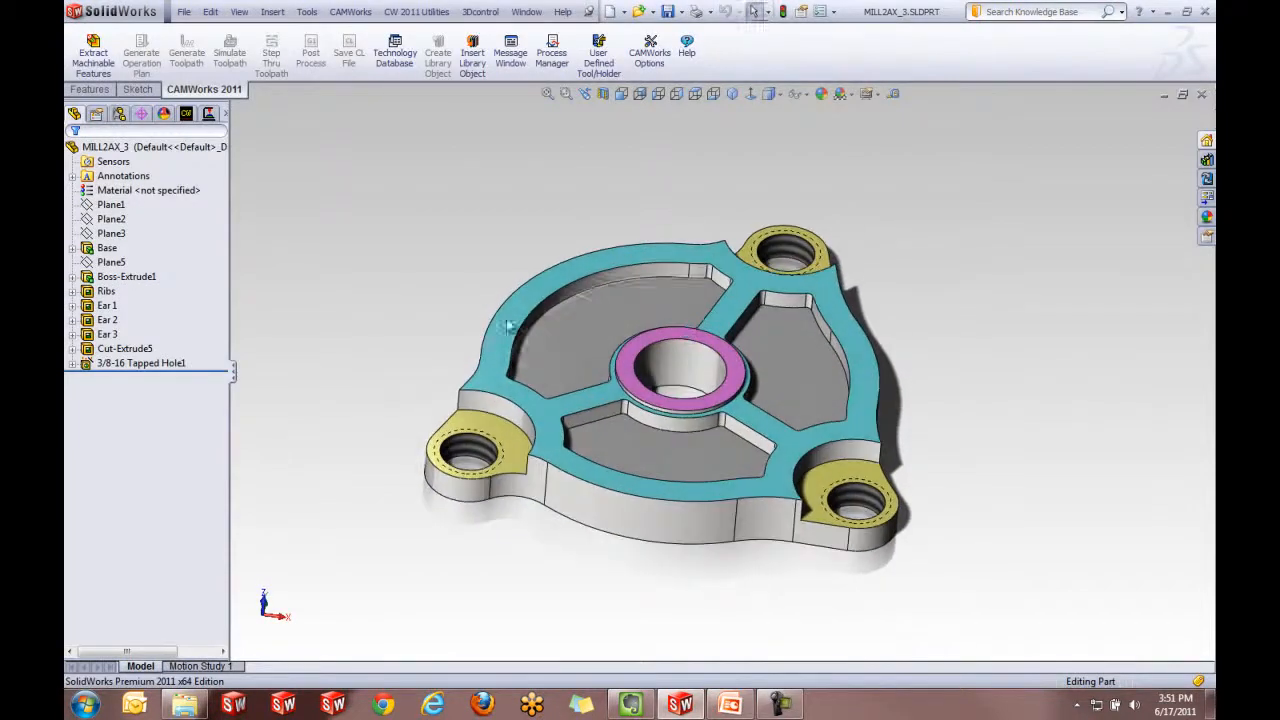
left_click(186, 113)
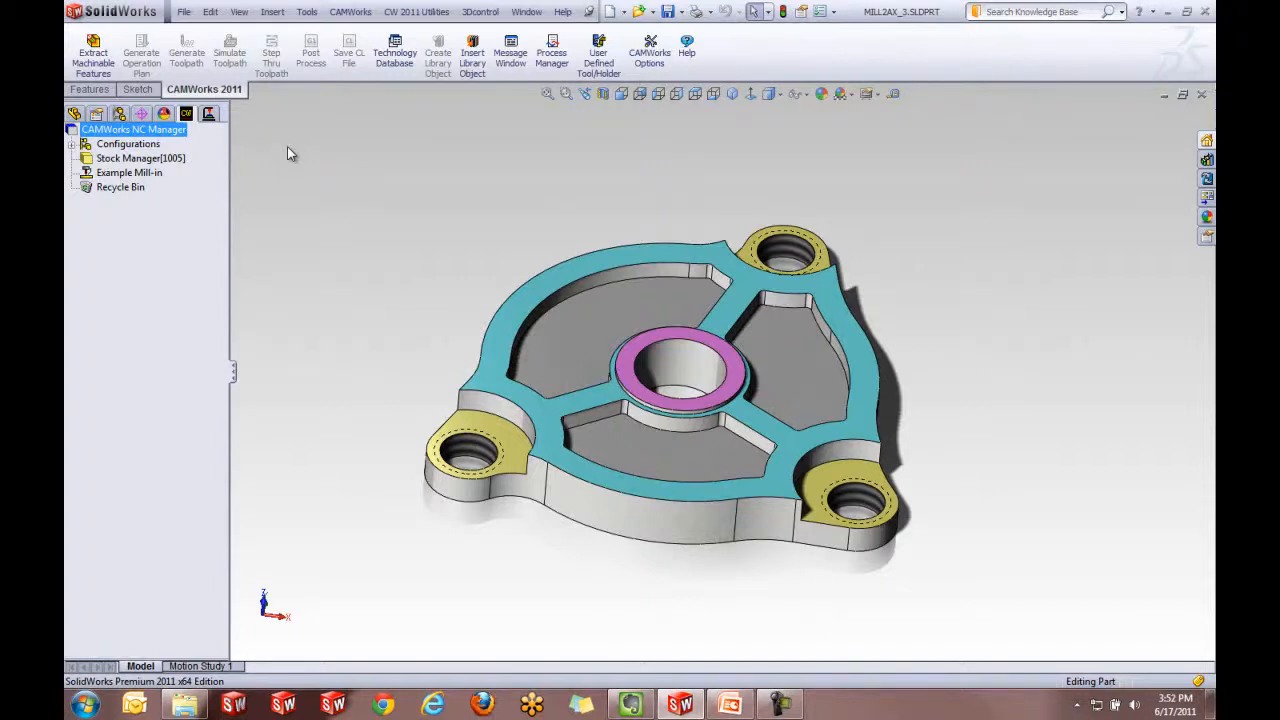
- Switch back to the PowerPoint presentation at the File Management slide
left_click(730, 705)
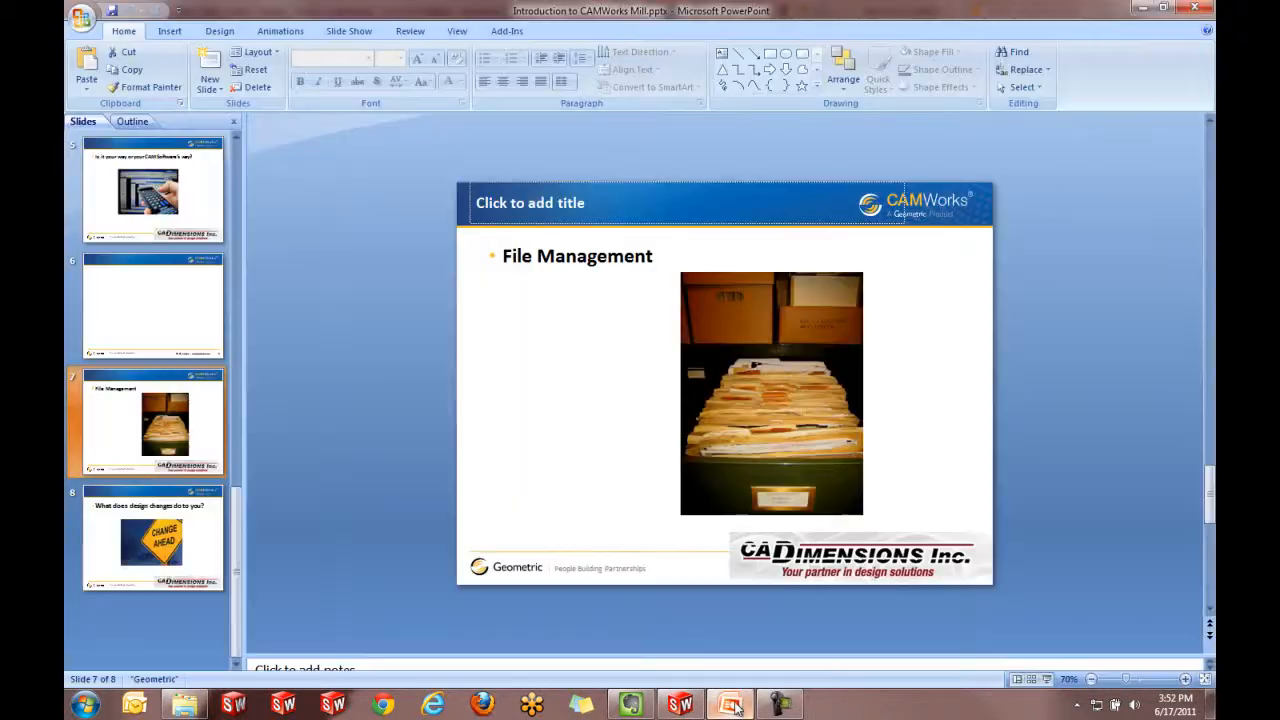
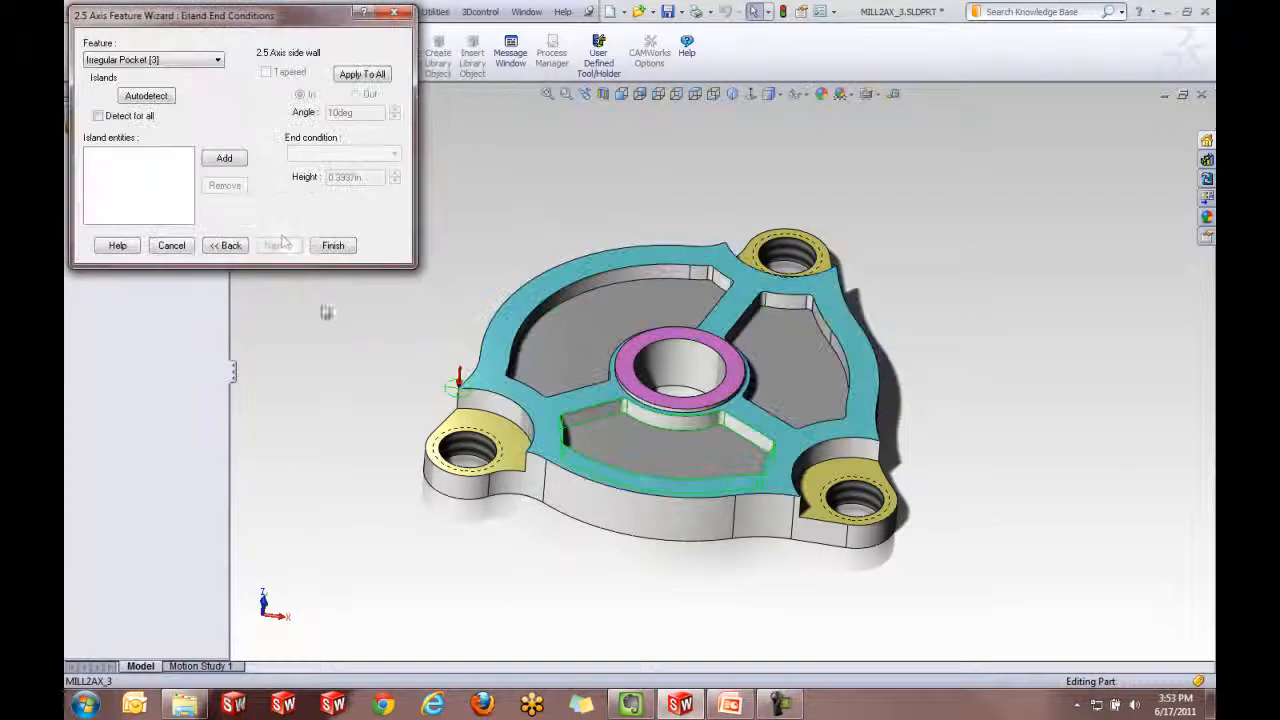
- Finish inserting the three irregular pocket features and generate the operation plan and toolpaths for Mill Part Setup1
left_click(343, 247)
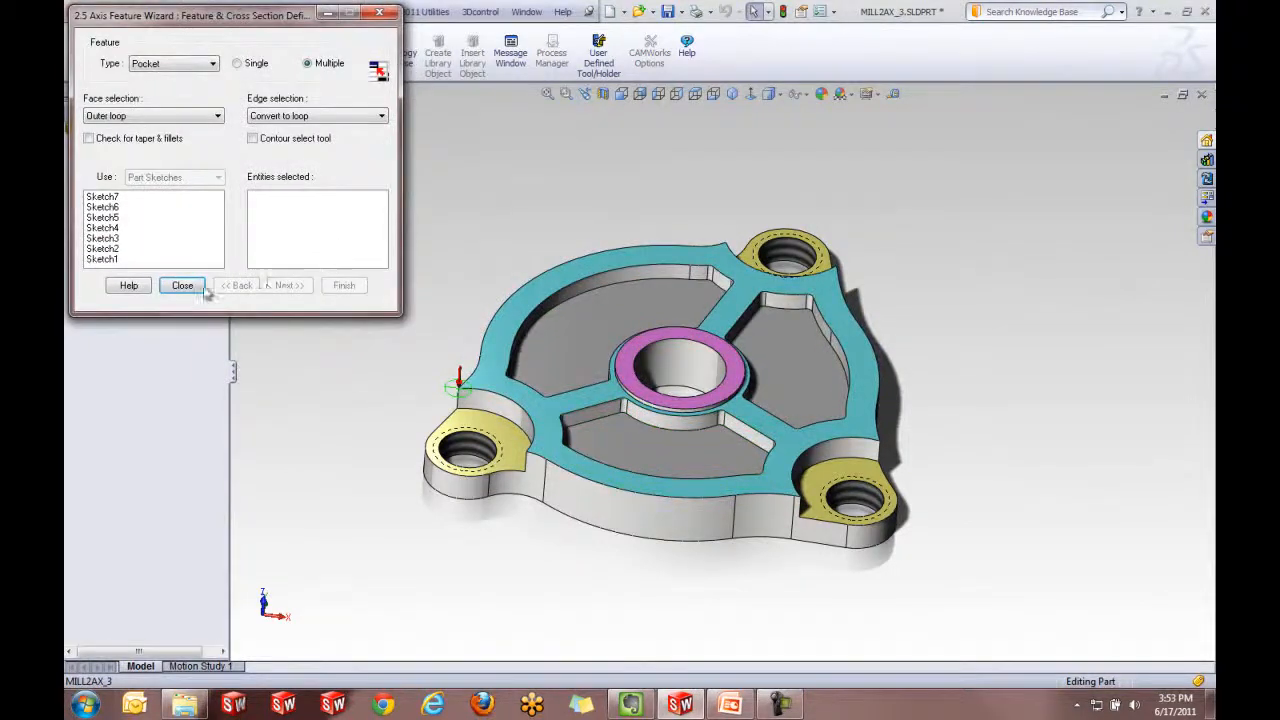
left_click(196, 287)
right_click(145, 190)
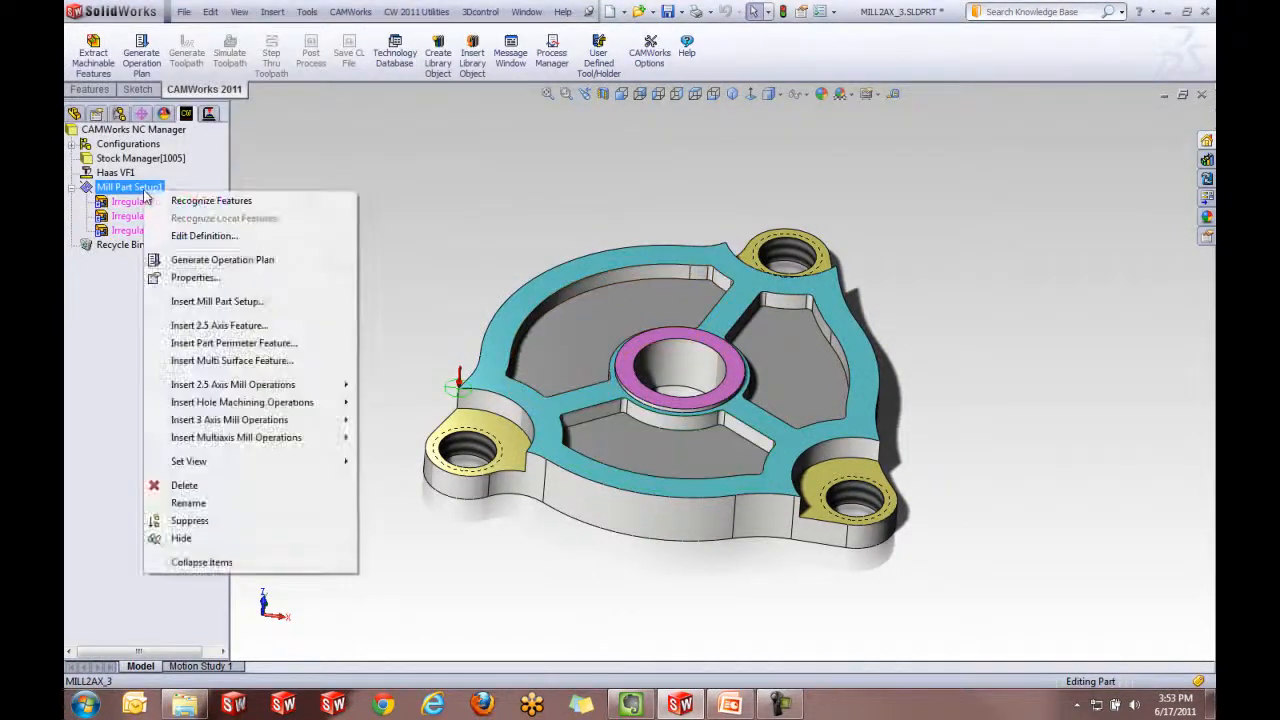
left_click(222, 260)
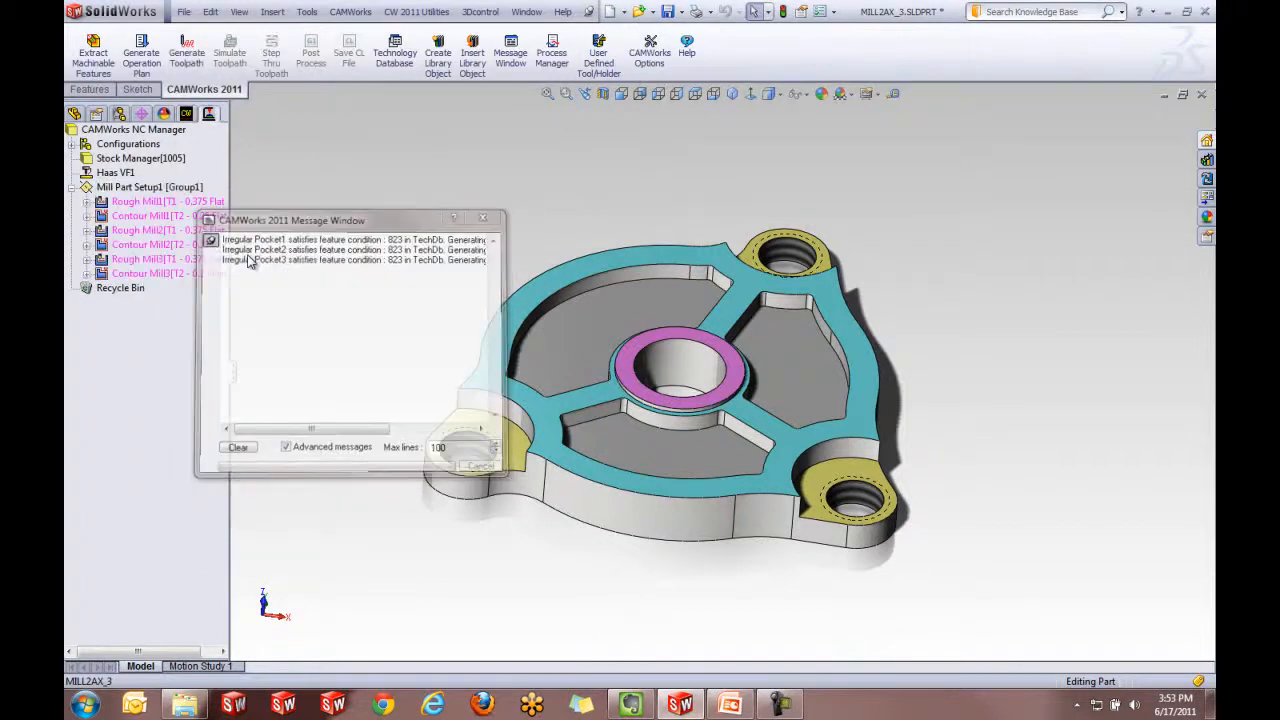
left_click(186, 55)
- Simulate the roughing and contouring toolpaths of the three pockets to the end, and leave the simulation
left_click(229, 55)
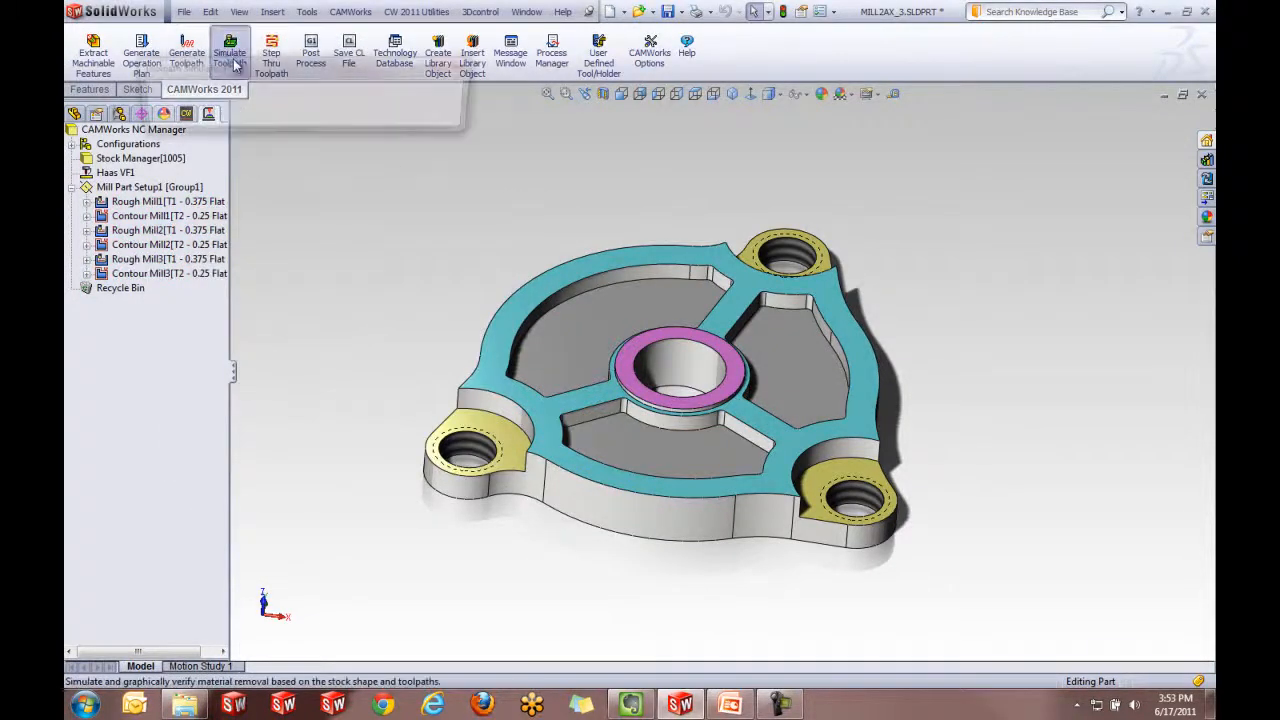
left_click(259, 93)
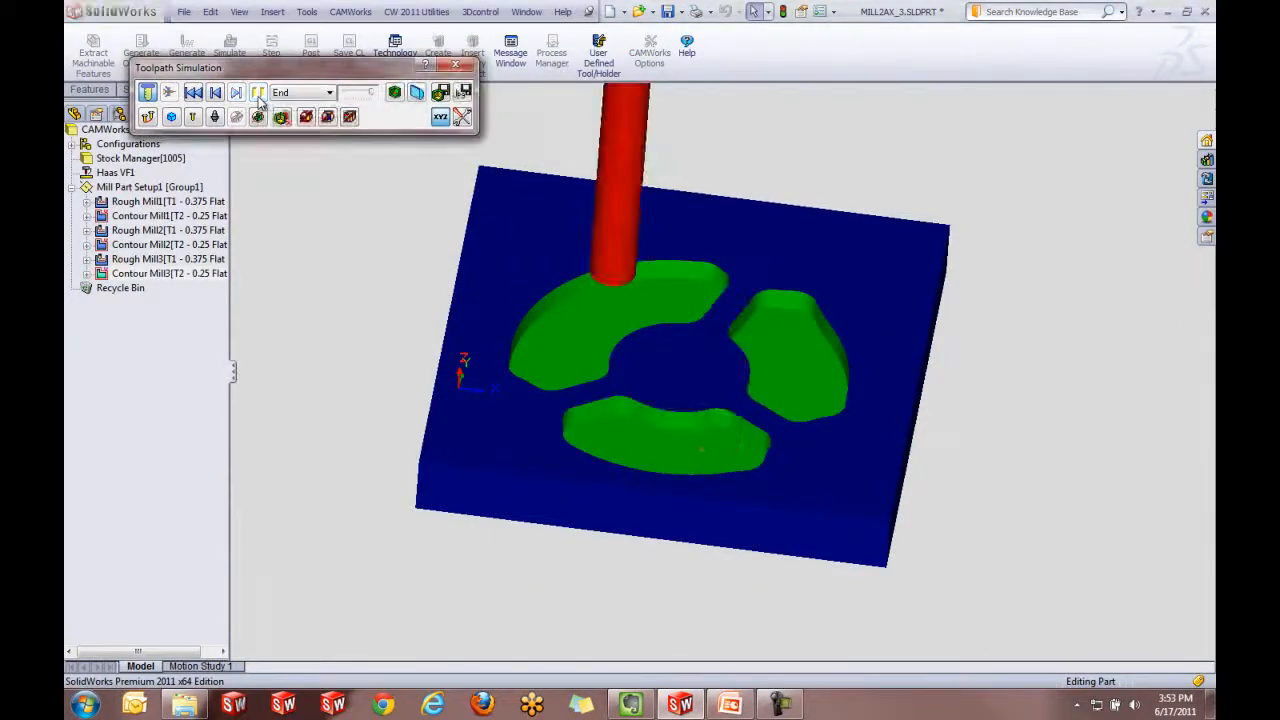
mouse_move(491, 234)
middle_mouse_down()
mouse_move(503, 197)
mouse_move(503, 251)
middle_mouse_up()
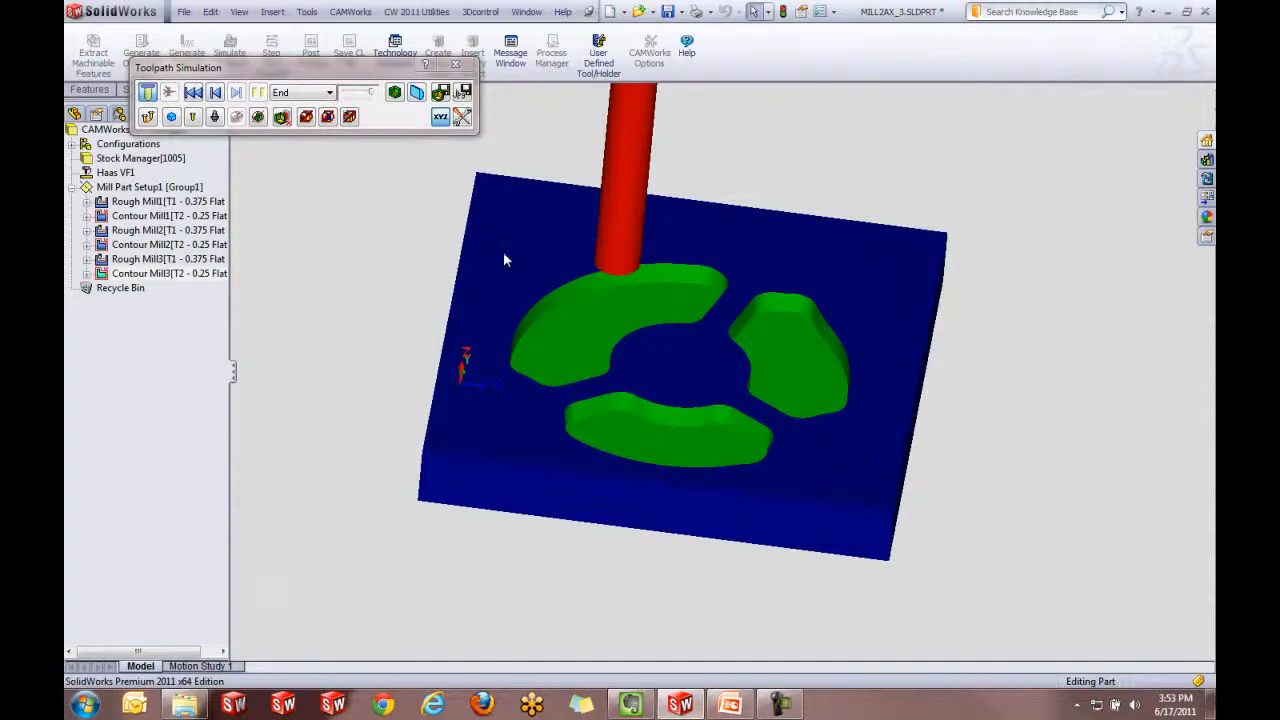
left_click(455, 64)
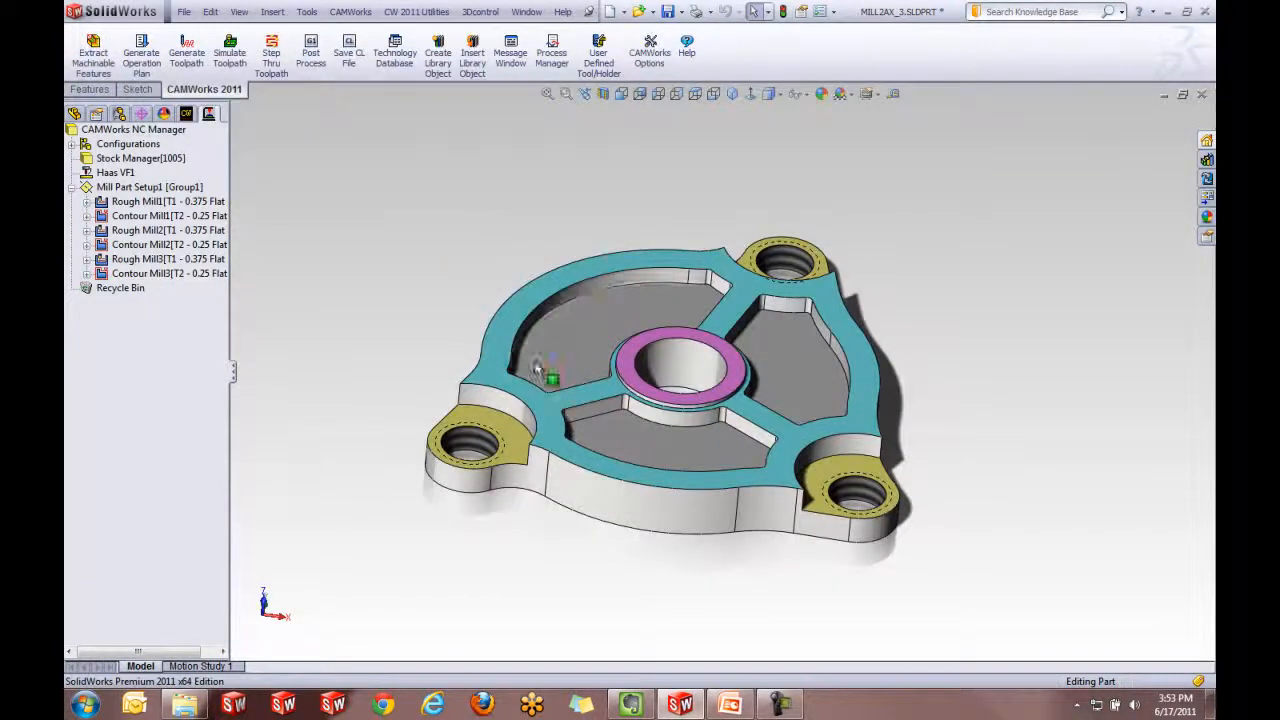
- Set the depth dimension of the Ribs feature to 0.05 in and accept the change
middle_click_drag(526, 360, 526, 355)
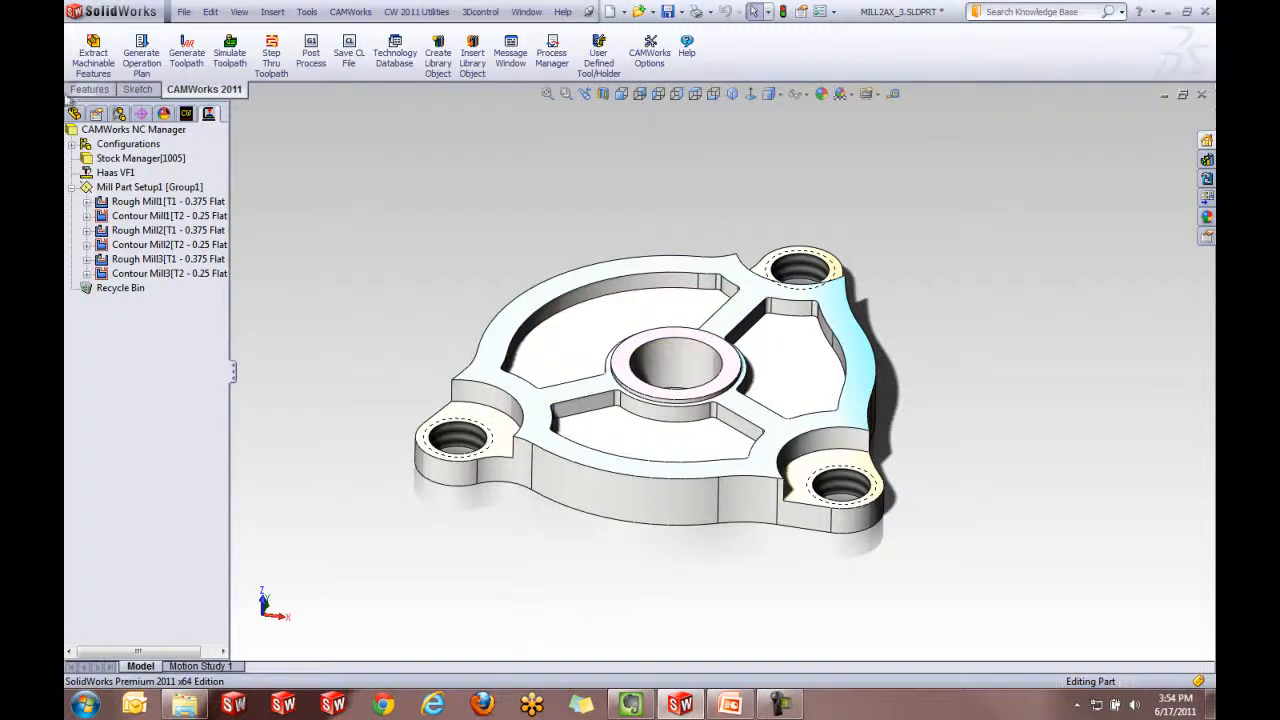
left_click(75, 113)
left_click(90, 90)
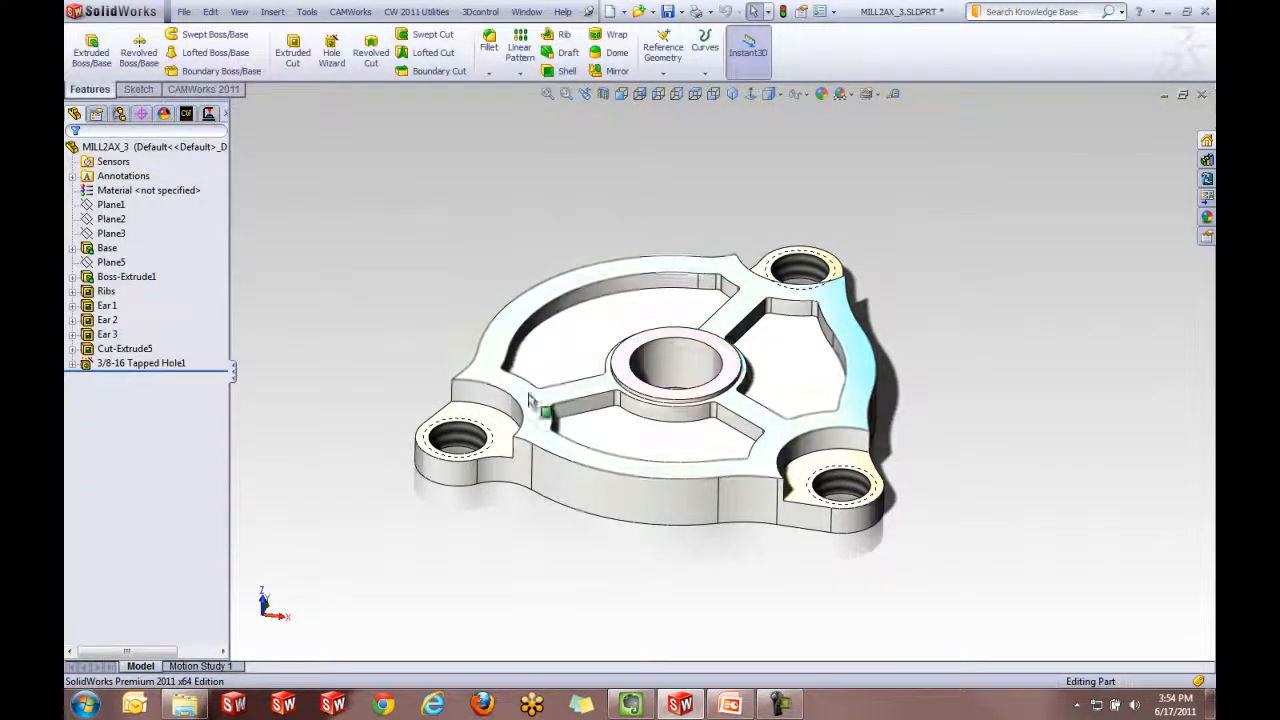
left_click(568, 444)
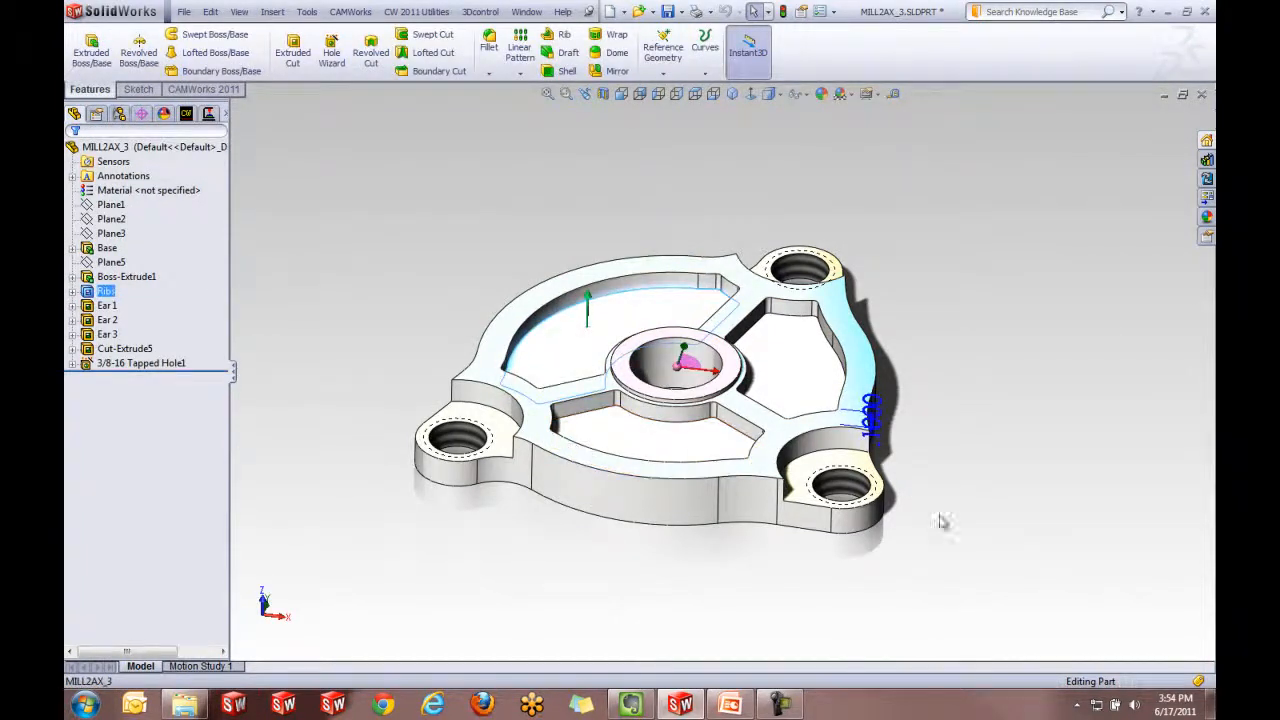
middle_click_drag(913, 469, 914, 451)
left_click_drag(887, 401, 966, 320)
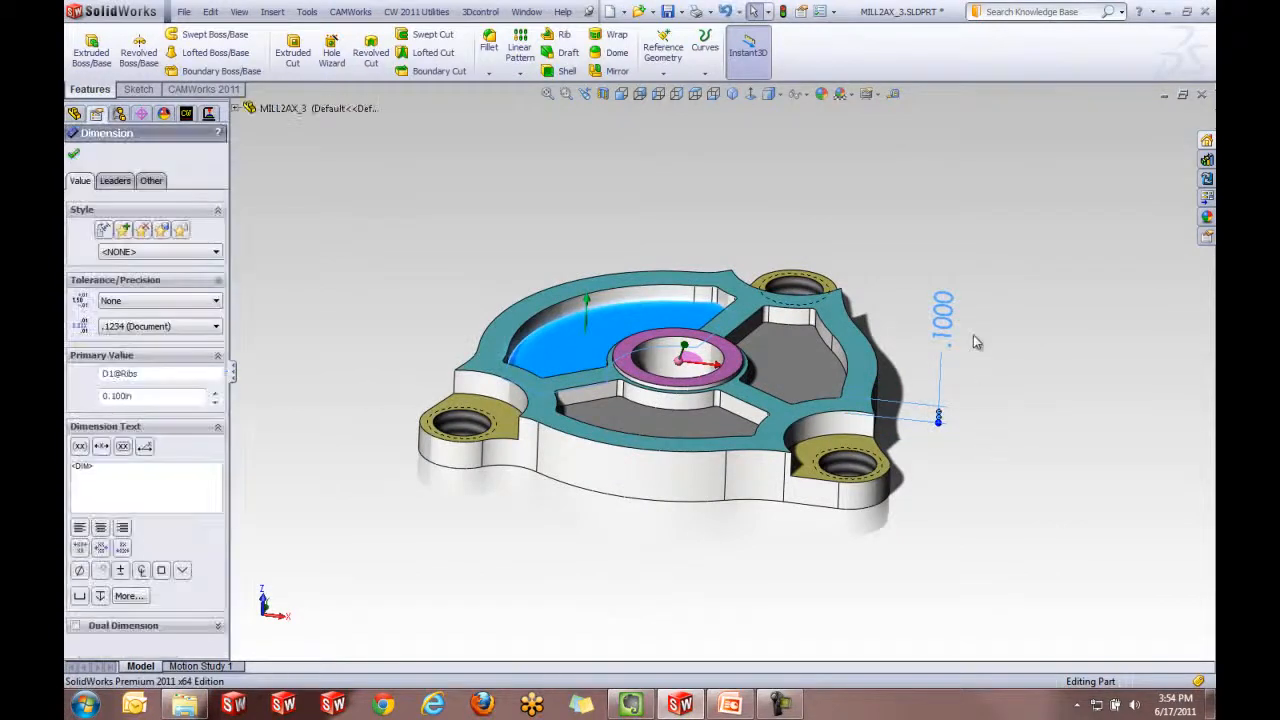
double_click(943, 318)
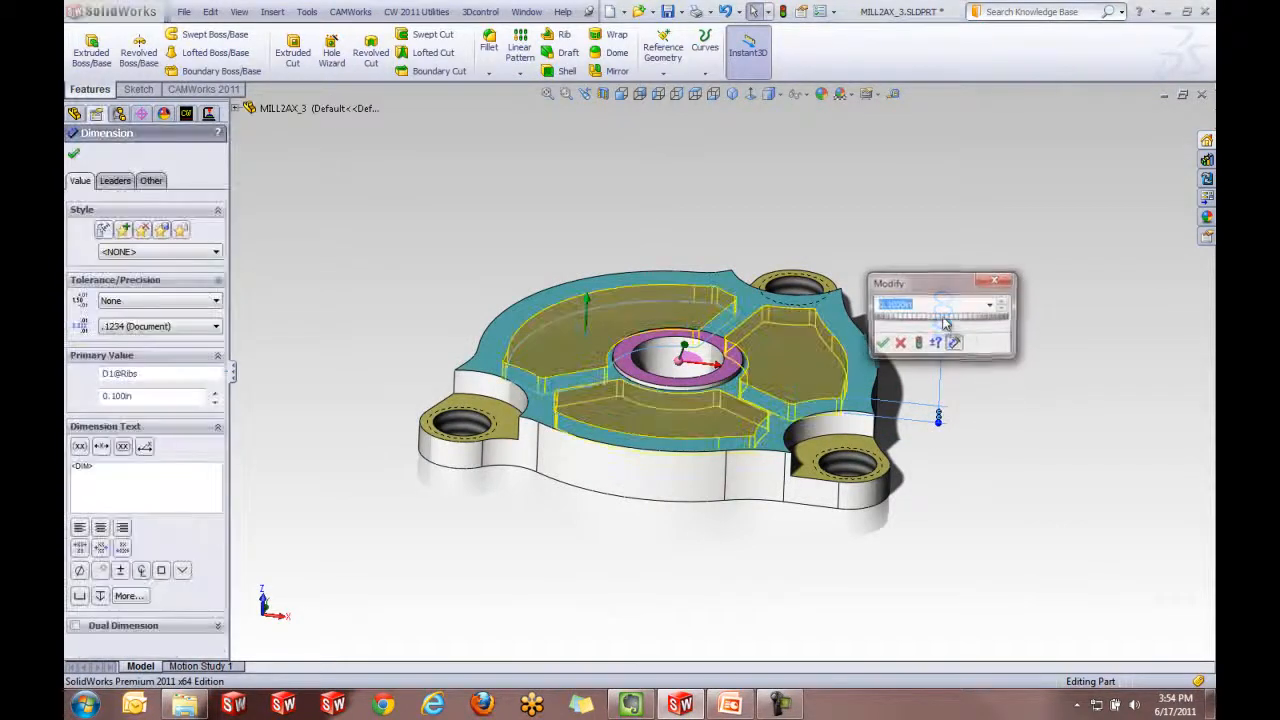
type("0.25")
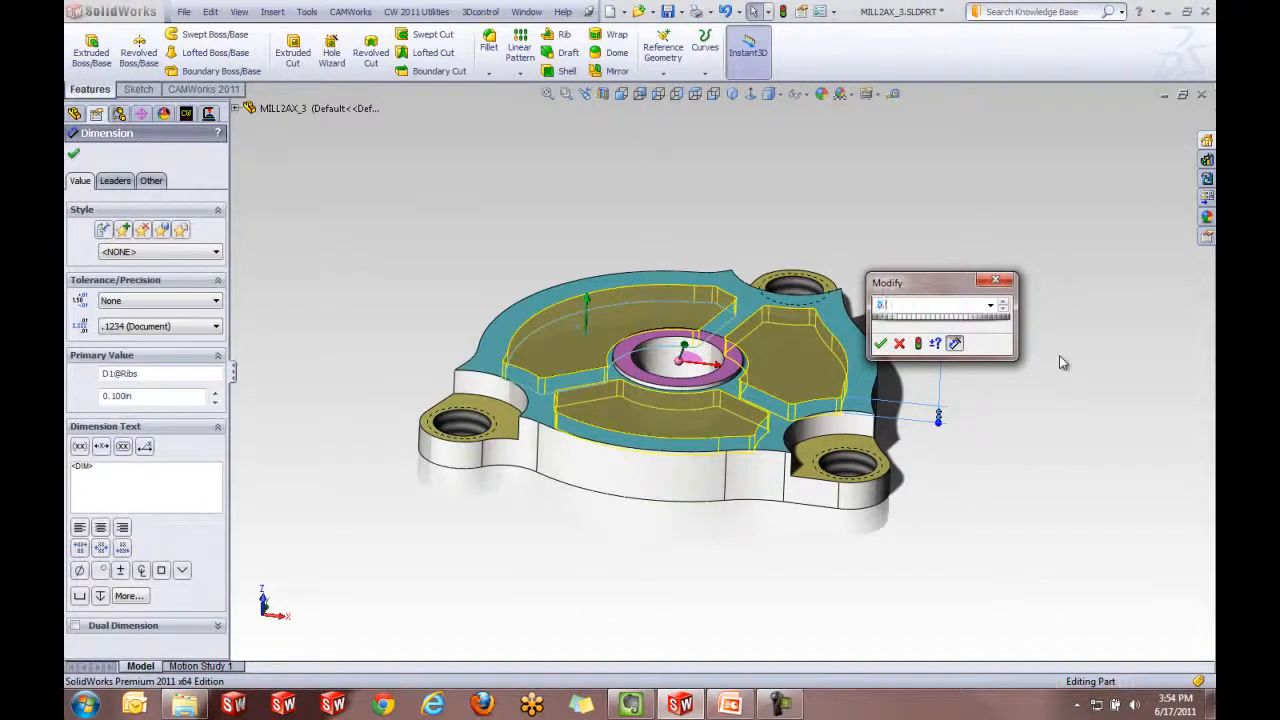
key("Return")
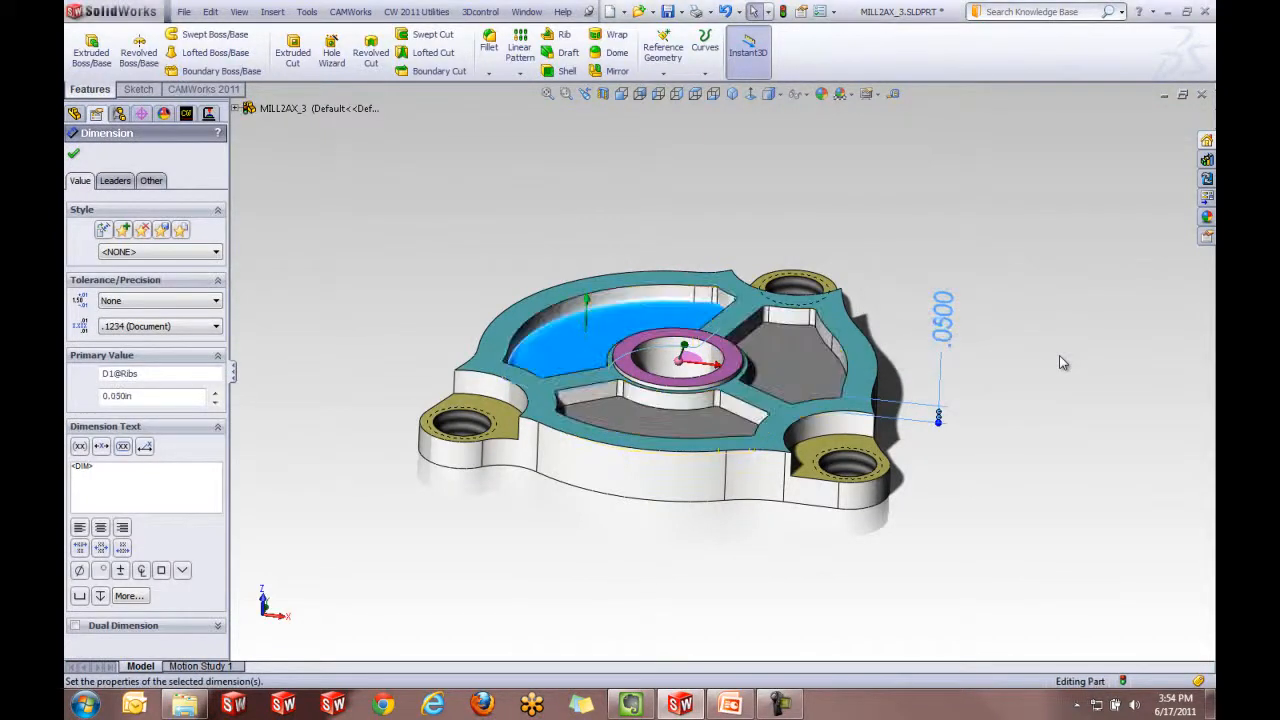
left_click(75, 156)
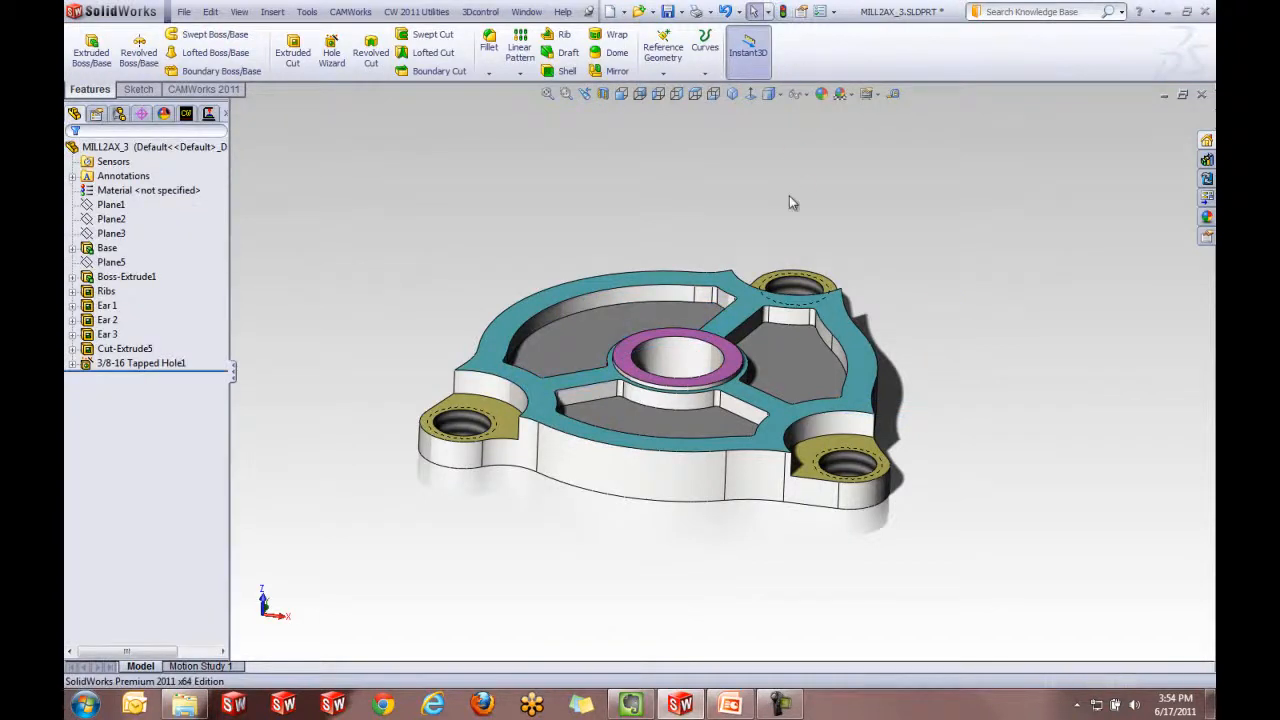
- Rebuild the CAMWorks data for the changed part and display the Rough Mill1 toolpath in the operation tree
middle_click_drag(606, 329, 704, 364)
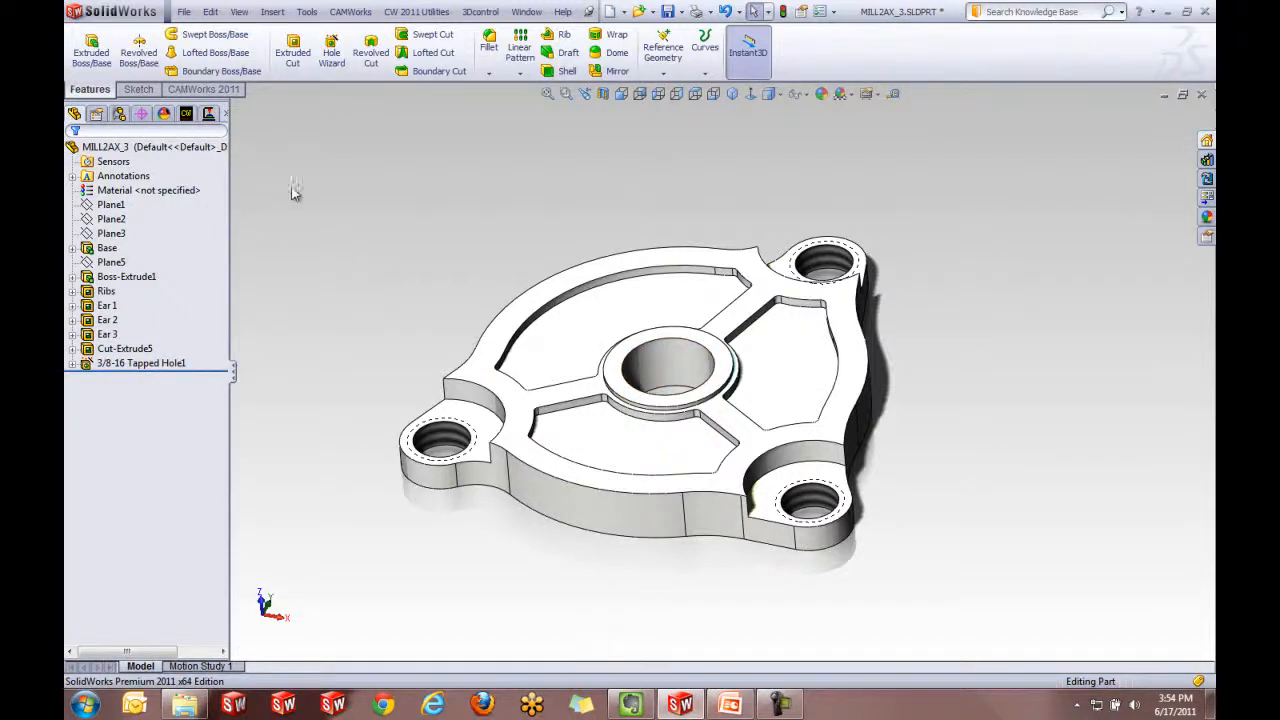
left_click(186, 113)
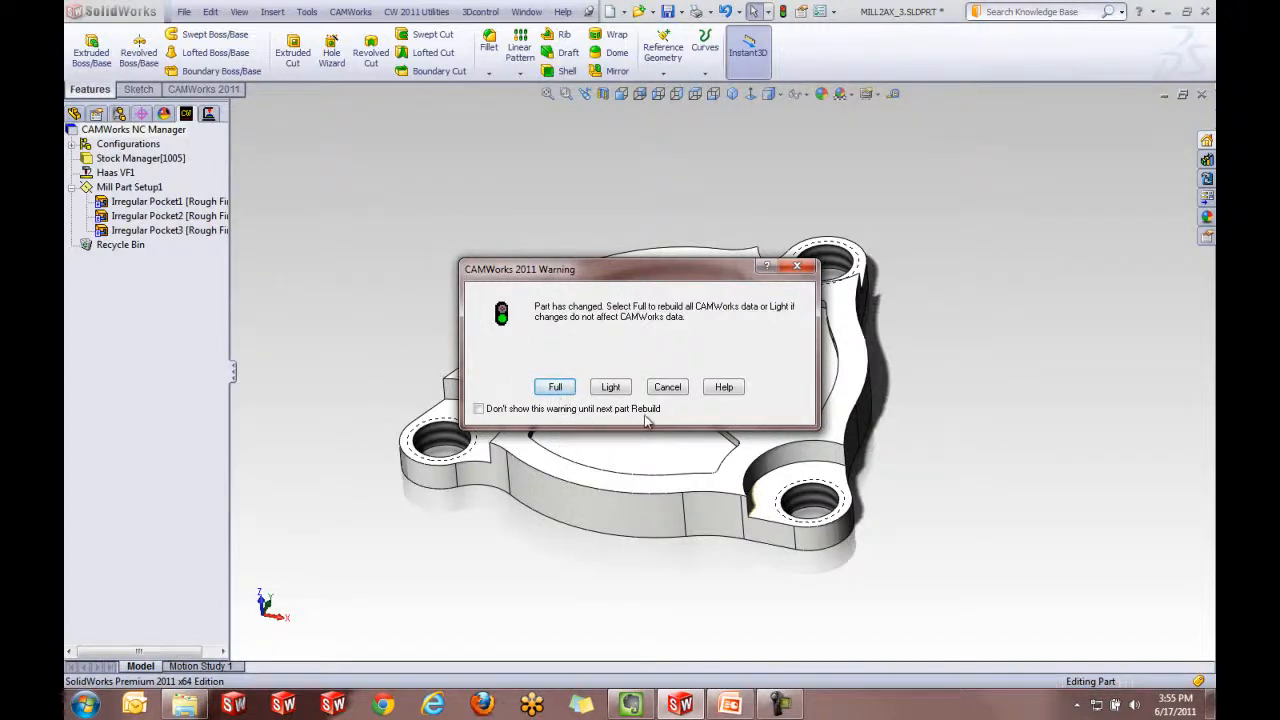
left_click(612, 388)
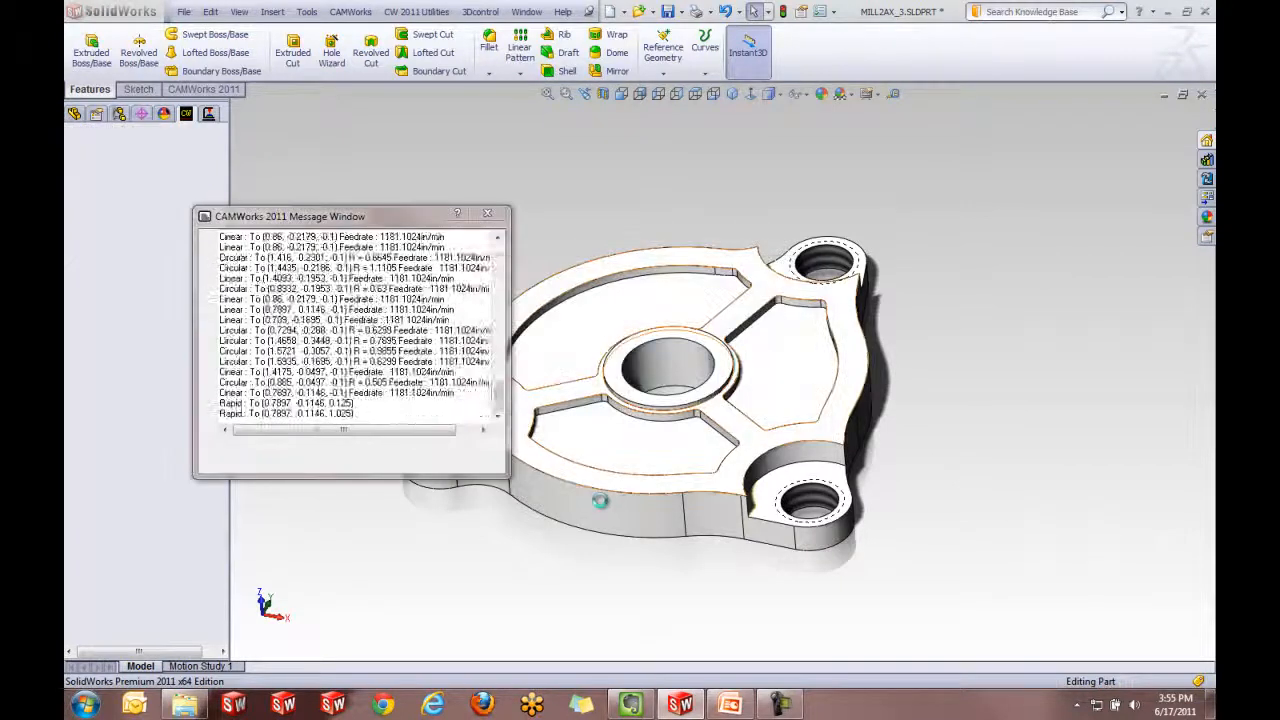
left_click(130, 187)
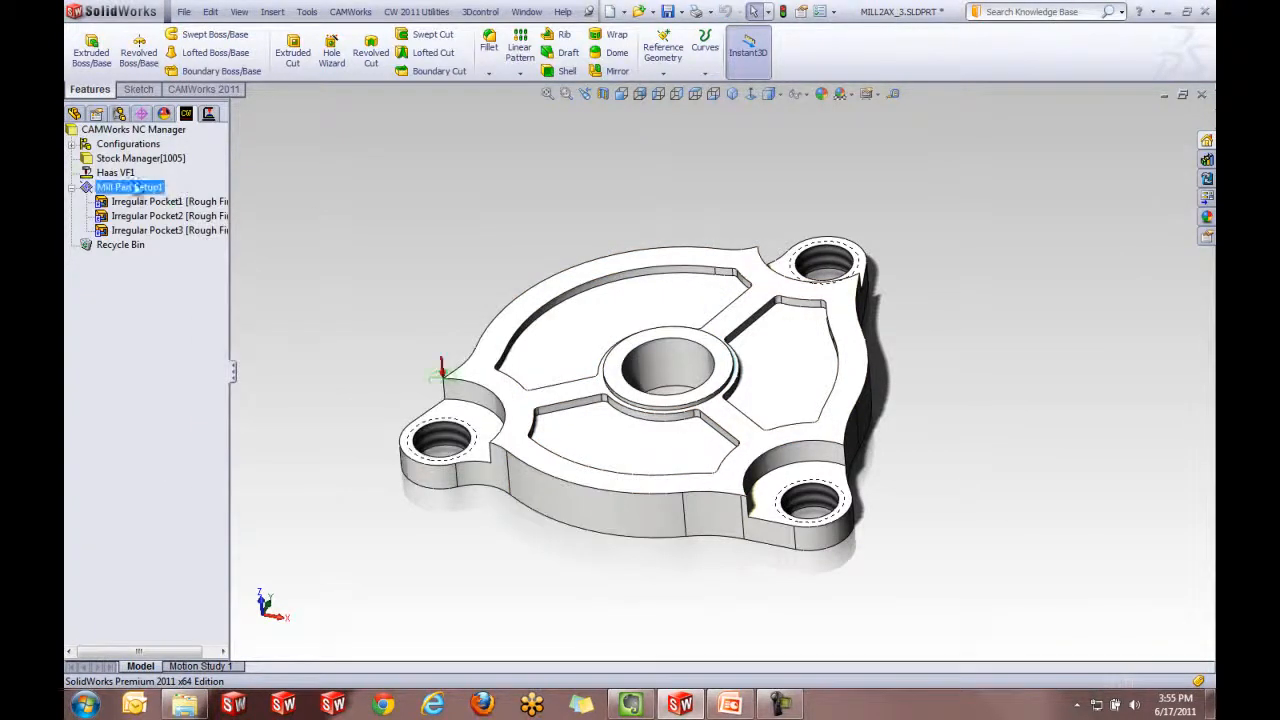
left_click(208, 114)
middle_click_drag(500, 329, 470, 290)
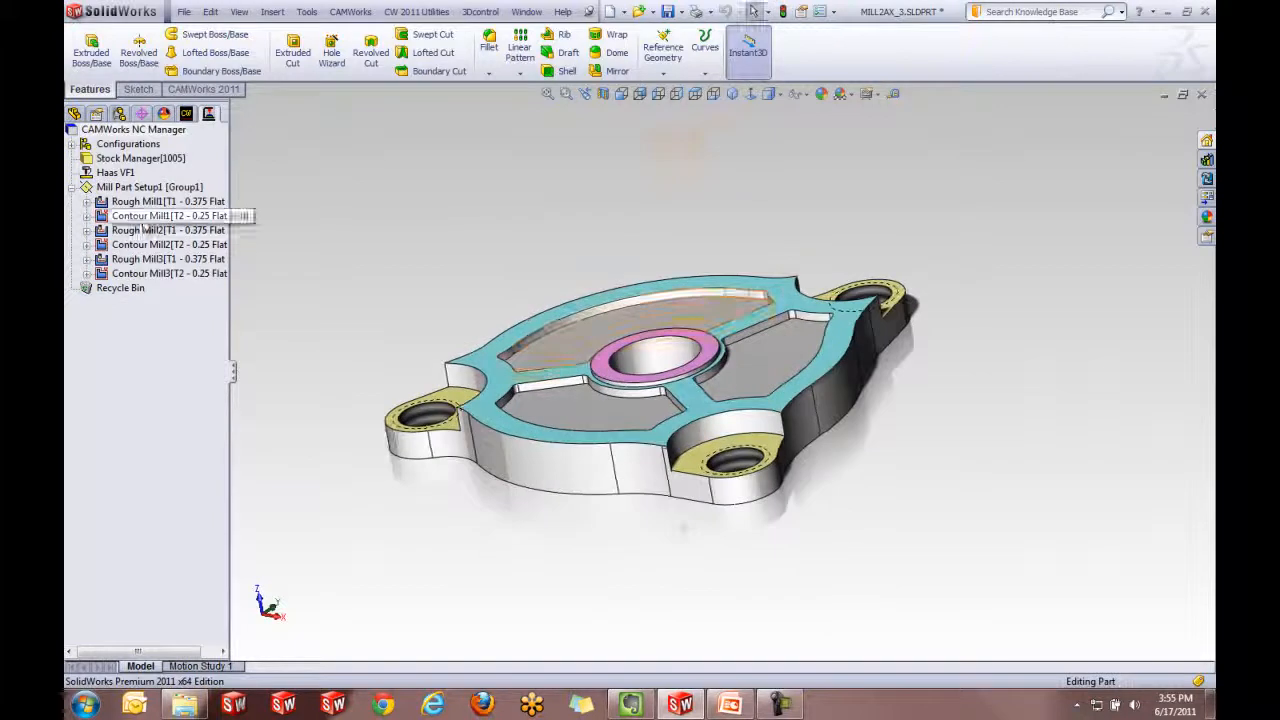
left_click(155, 202)
middle_click_drag(374, 249, 414, 280)
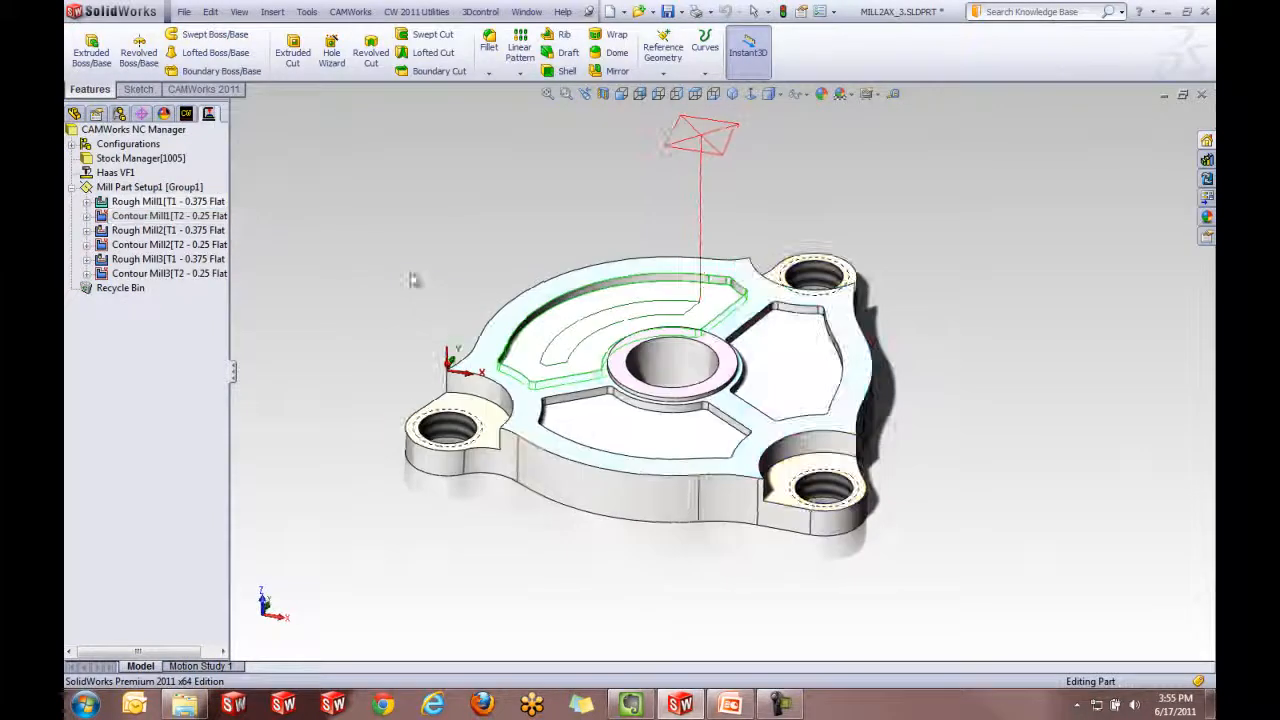
- Simulate the regenerated toolpaths on the modified pockets to the end, and close the simulation
left_click(204, 89)
left_click(229, 48)
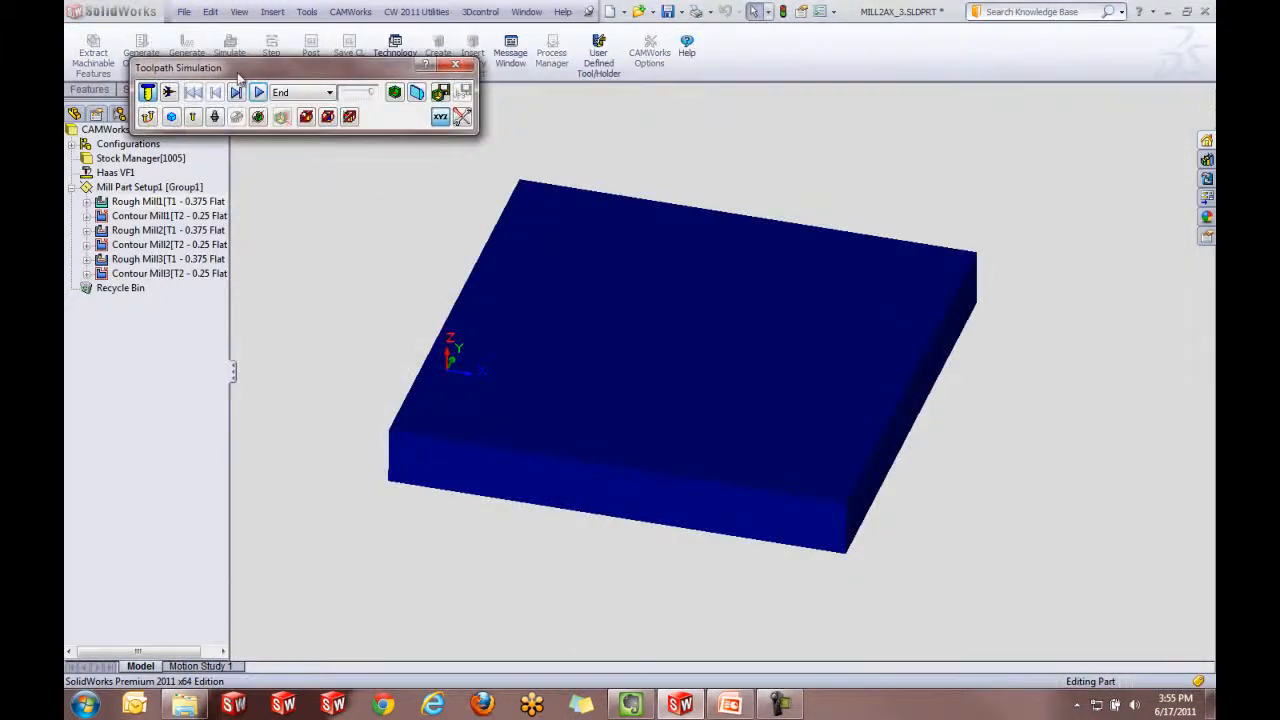
left_click(260, 93)
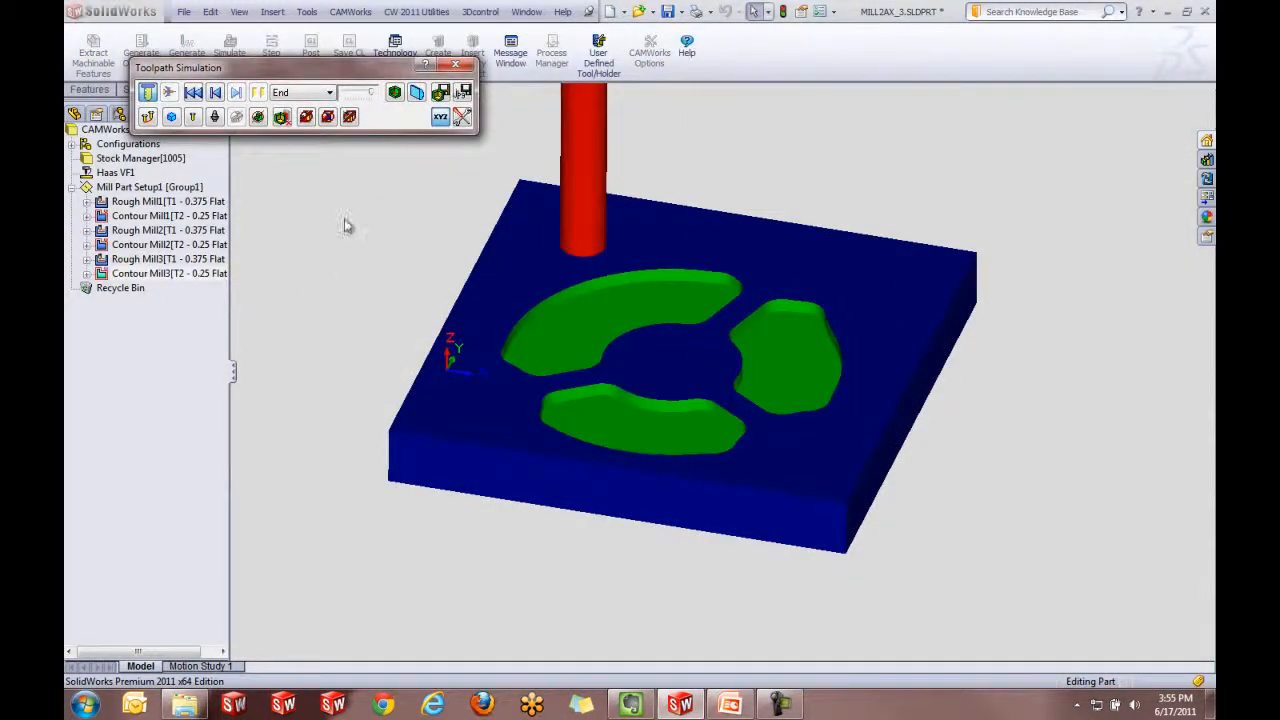
left_click(455, 64)
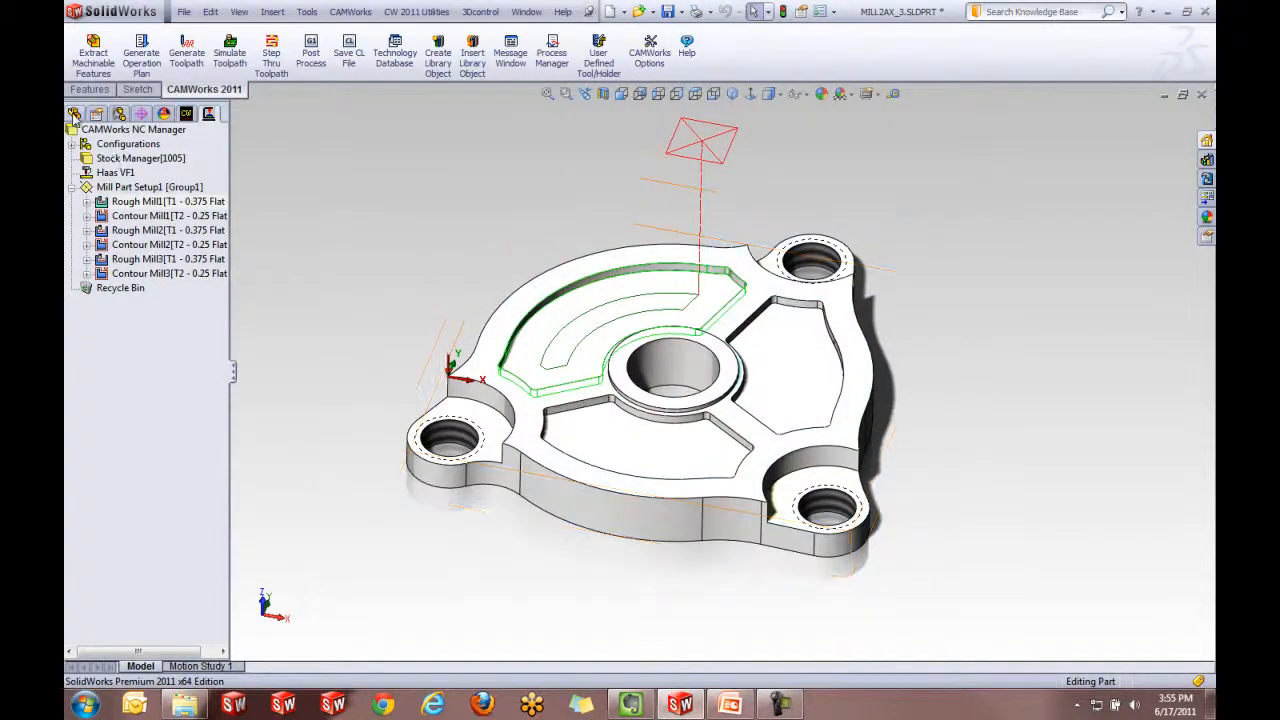
- Deepen the Ribs pockets freehand directly on the model and rebuild the part
left_click(74, 114)
left_click(592, 289)
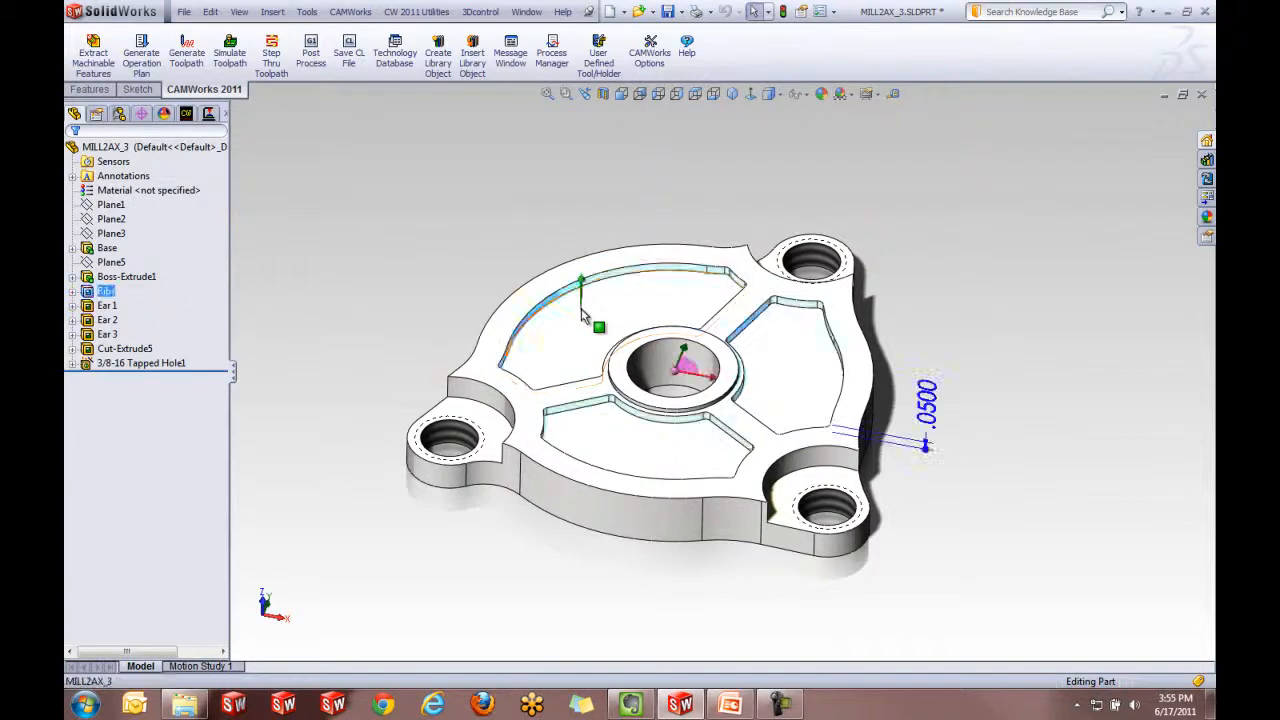
scroll(595, 295, "down", 3)
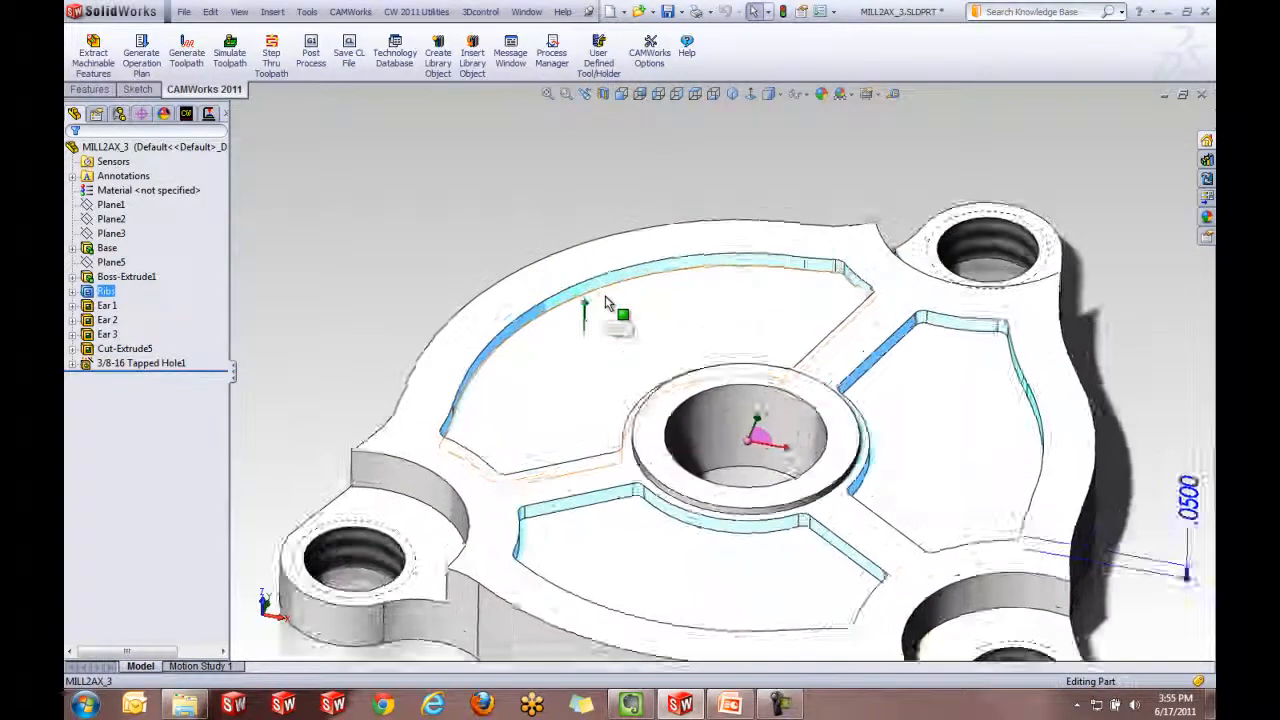
left_click_drag(591, 323, 585, 373)
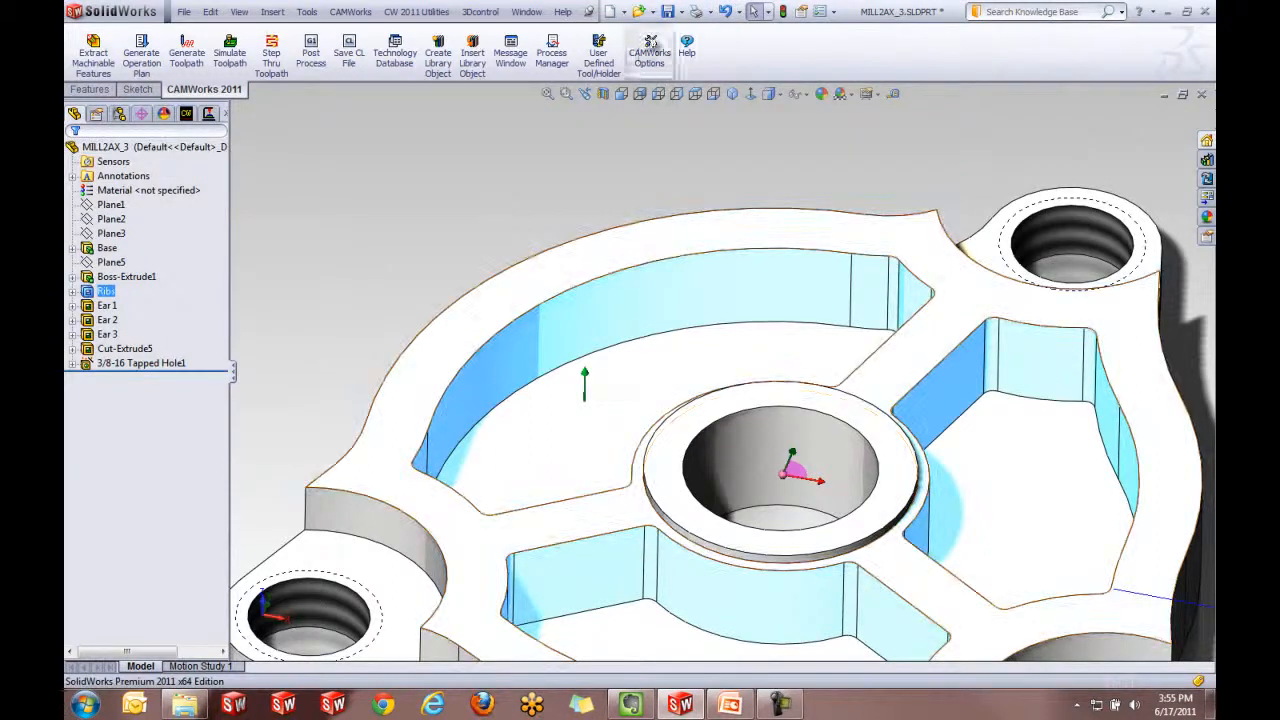
left_click(783, 12)
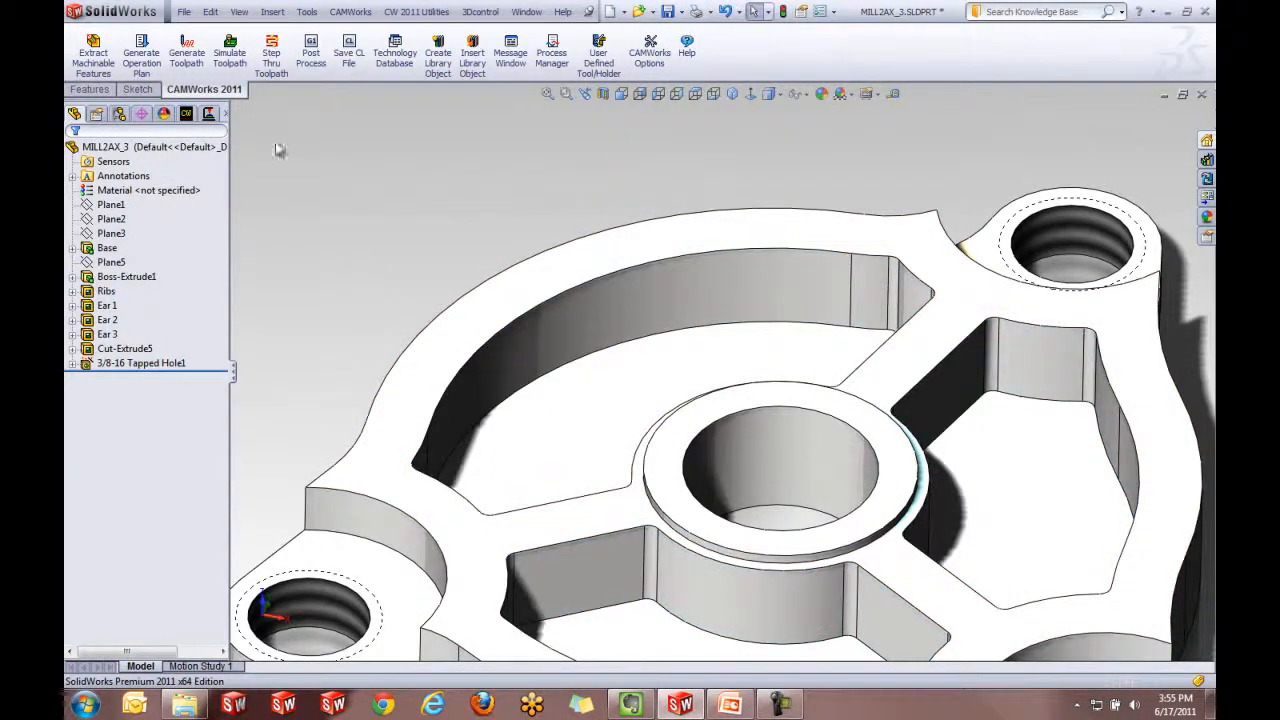
- Rebuild the CAMWorks data for the freehand depth change and show the Rough Mill1 toolpath on the model
left_click(187, 114)
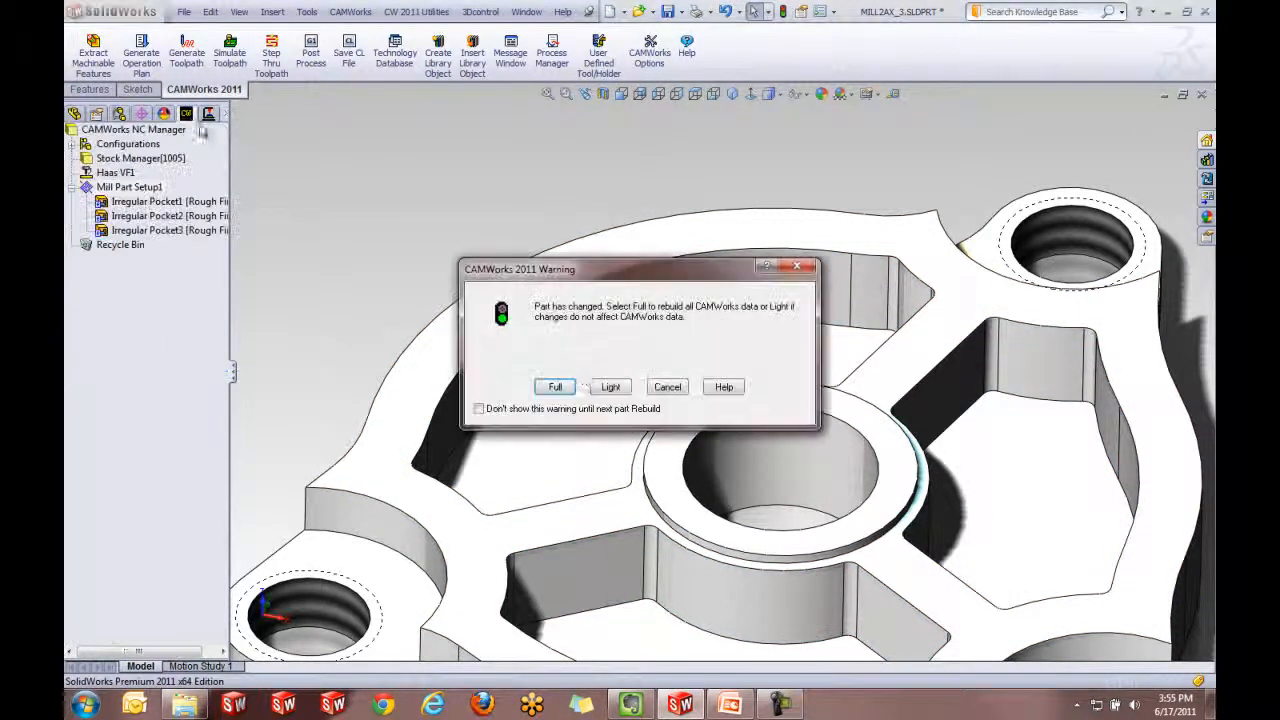
left_click(610, 388)
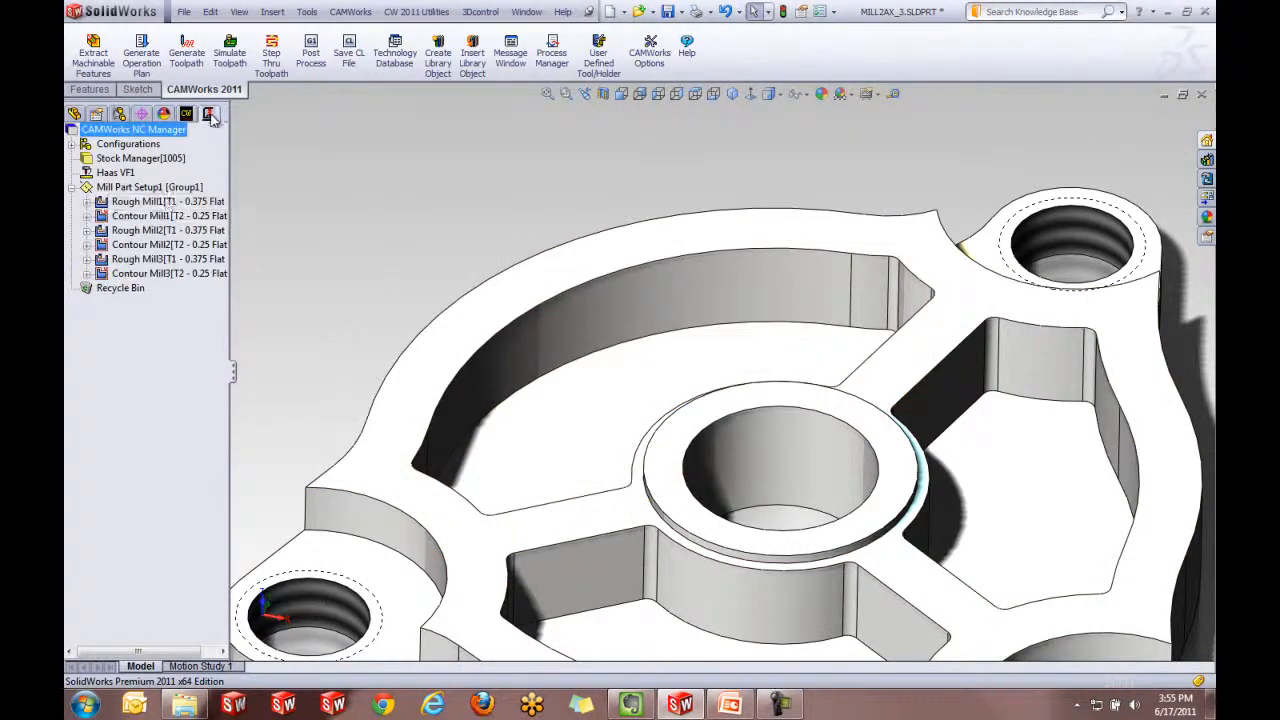
left_click(168, 201)
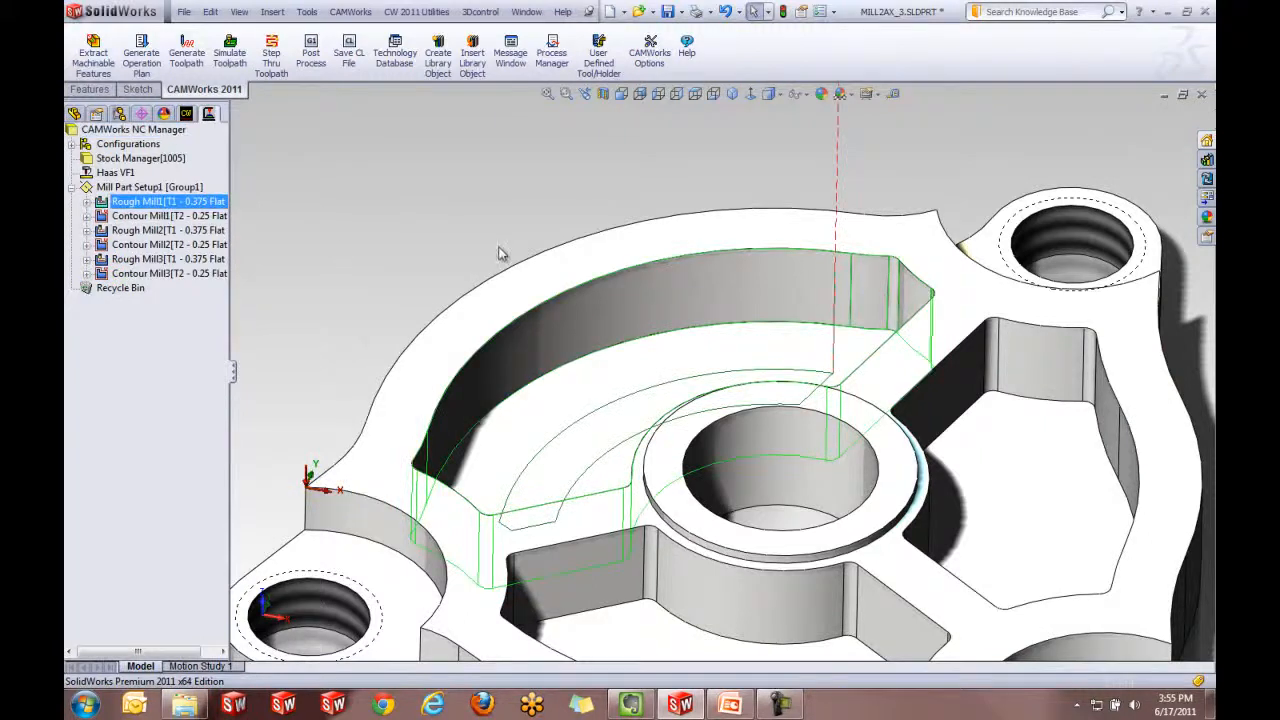
- Simulate the toolpaths on the deepened pockets to the end, view the whole stock, and close the simulation
left_click(229, 55)
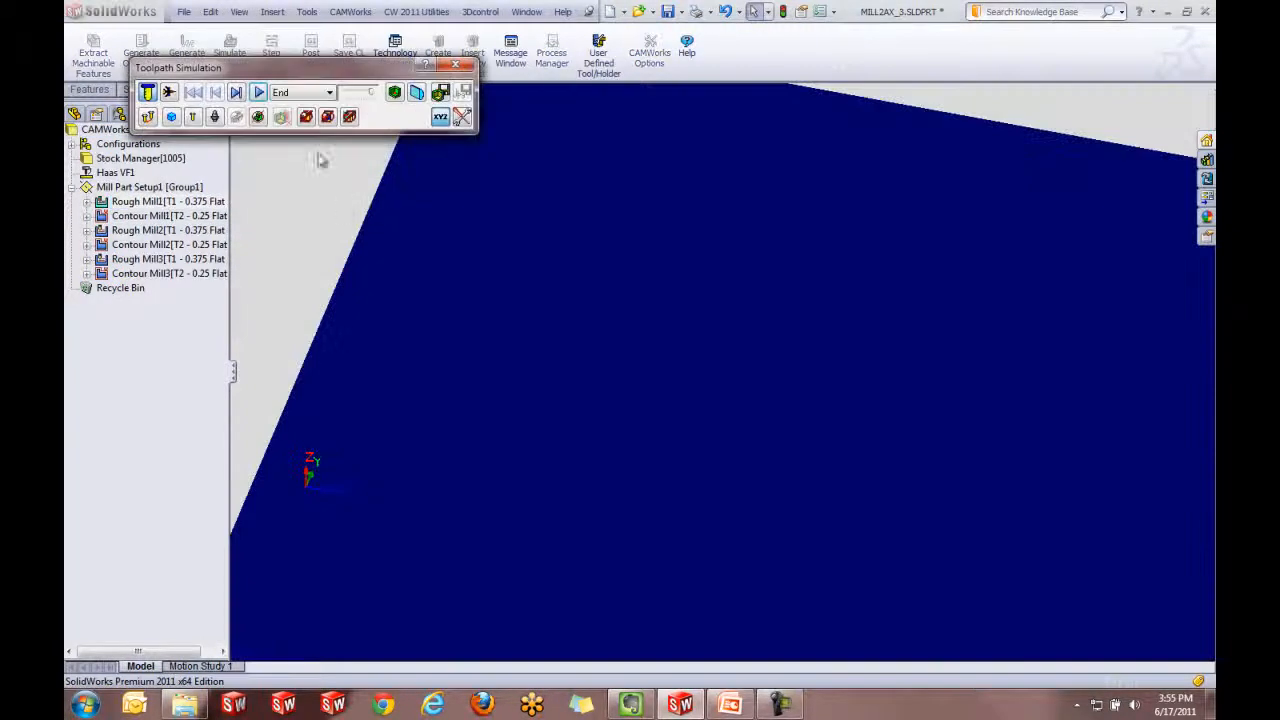
left_click(259, 93)
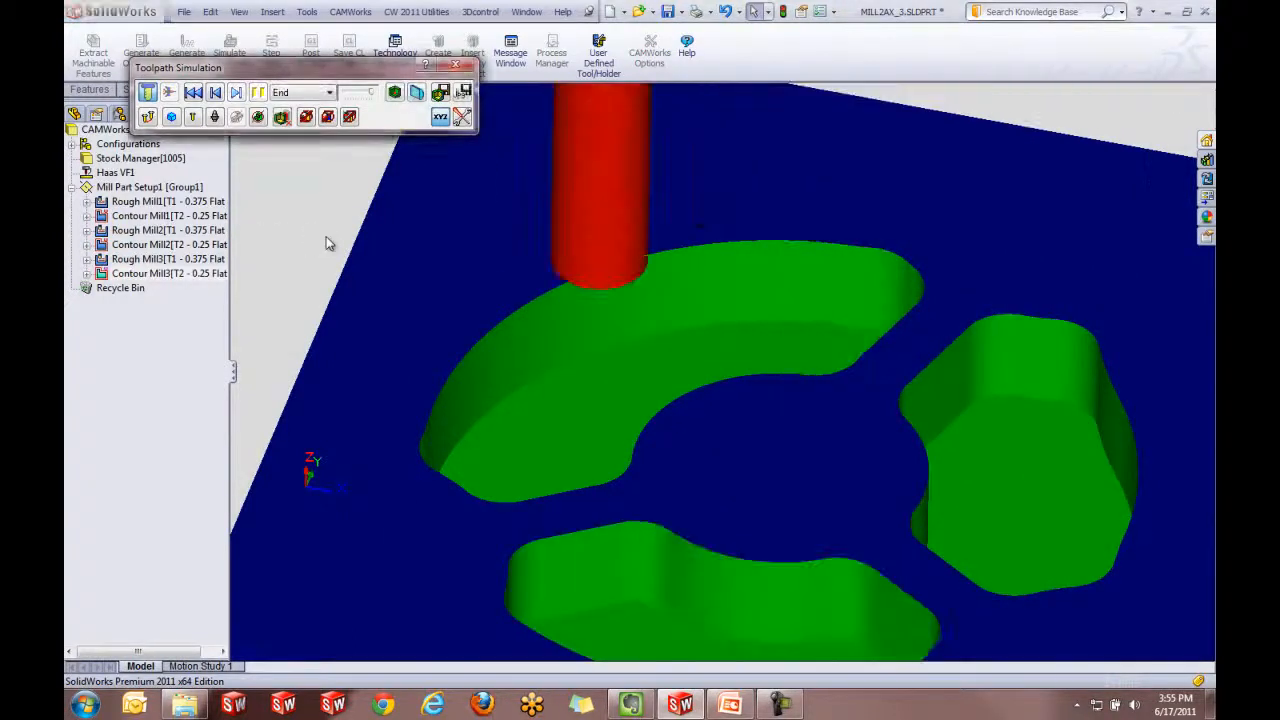
scroll(562, 345, "up", 3)
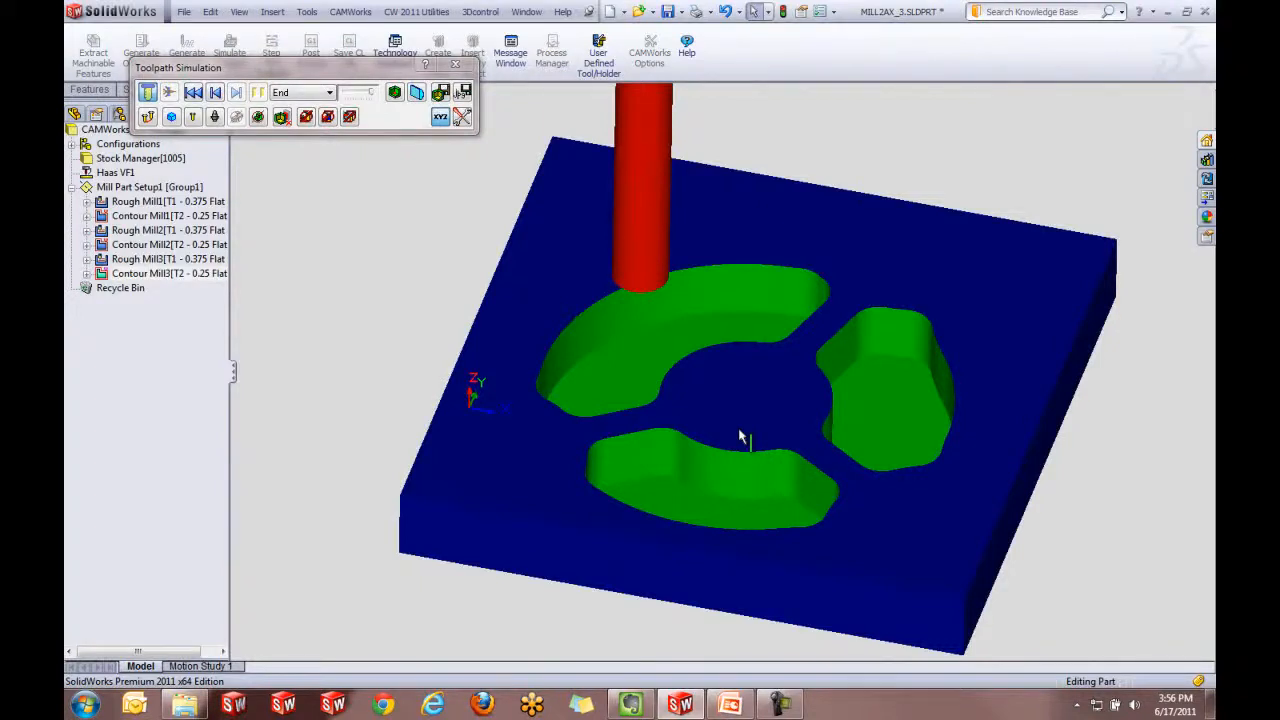
left_click(455, 64)
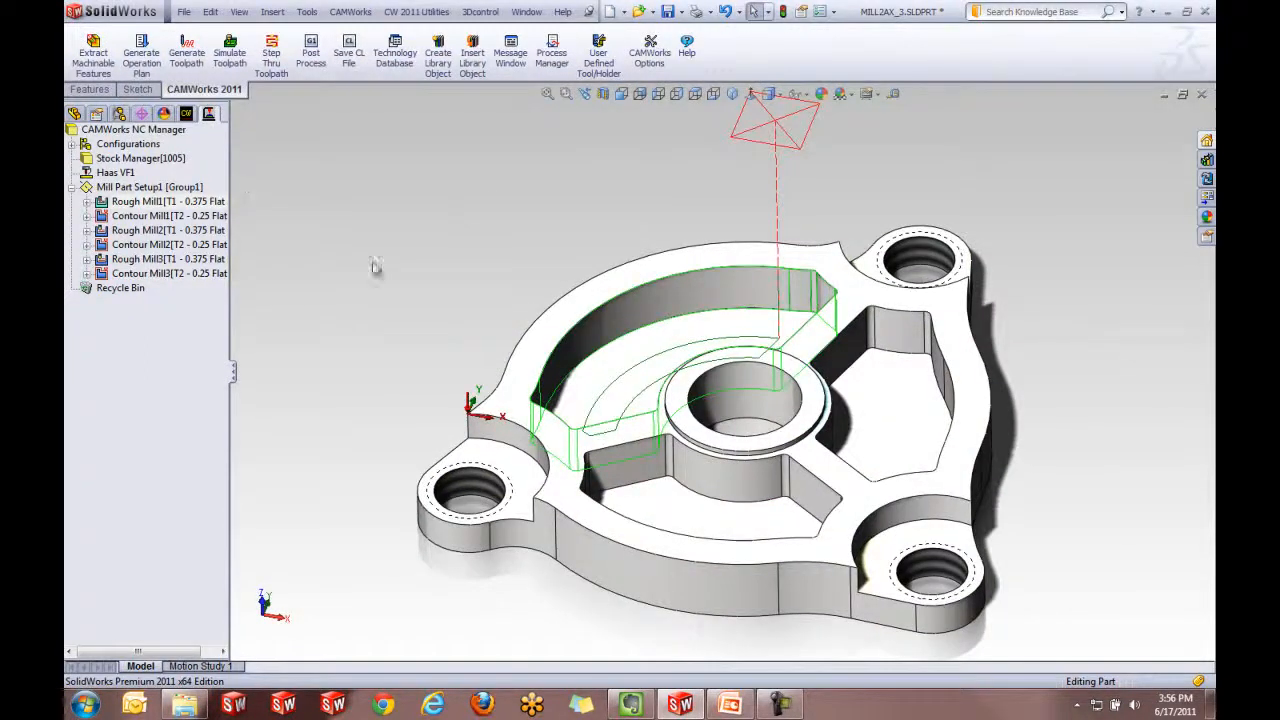
- Extract the machinable features and delete Hole1, Irregular Slot1 to Slot3, Open Pocket1 and Irregular Pocket4 to Pocket6, keeping Hole Group1
left_click(88, 55)
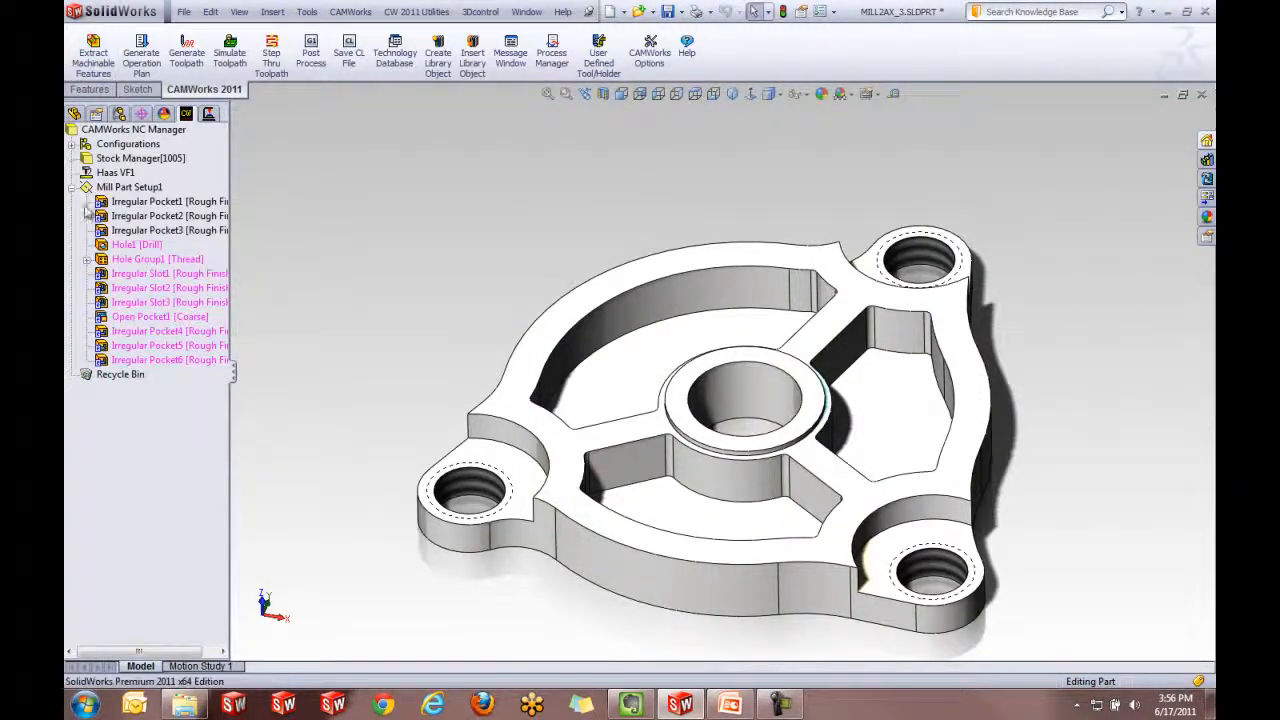
left_click(134, 245)
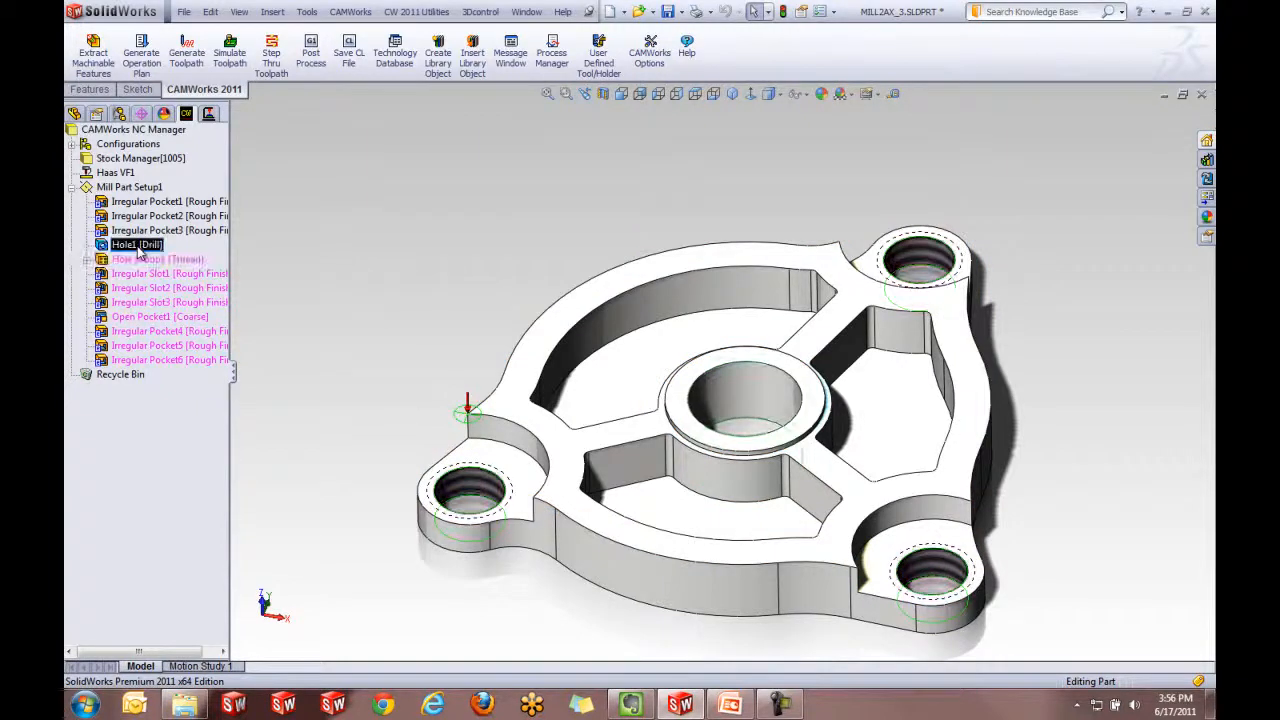
left_click(155, 276, "ctrl")
left_click(155, 288, "ctrl")
left_click(155, 302, "ctrl")
left_click(155, 316, "ctrl")
left_click(155, 331, "ctrl")
left_click(154, 346, "ctrl")
right_click(156, 361)
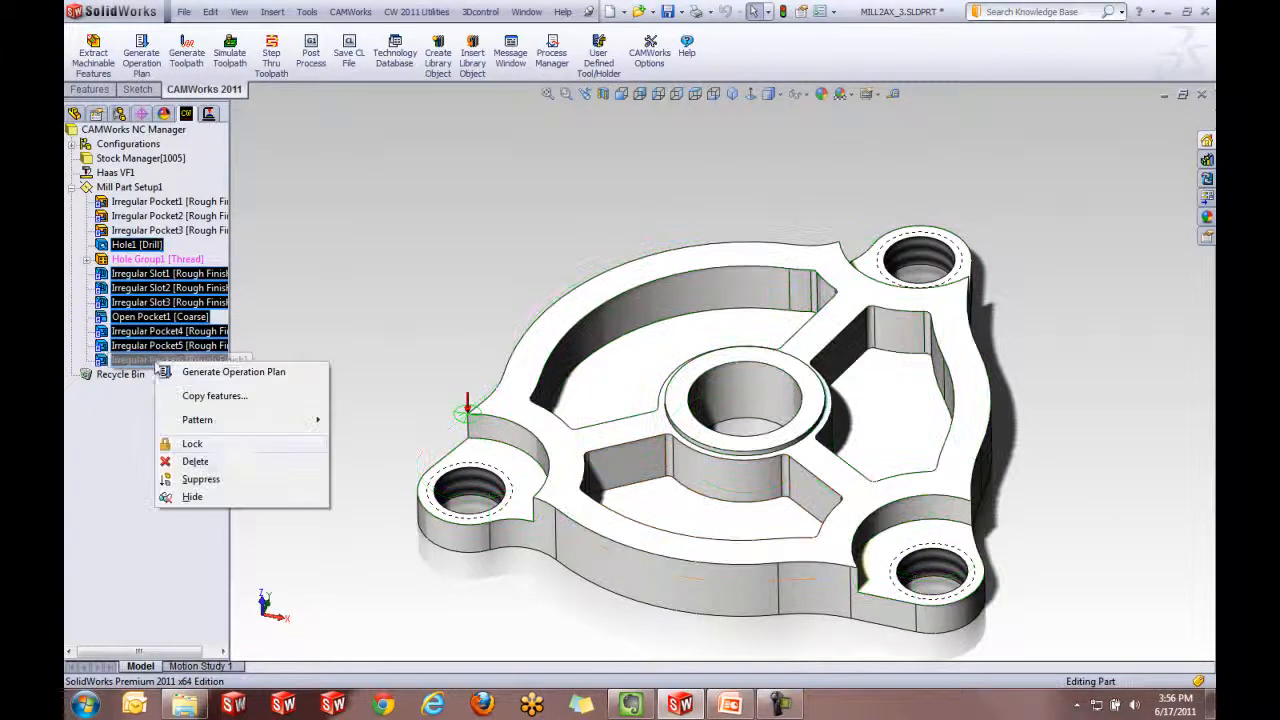
left_click(197, 461)
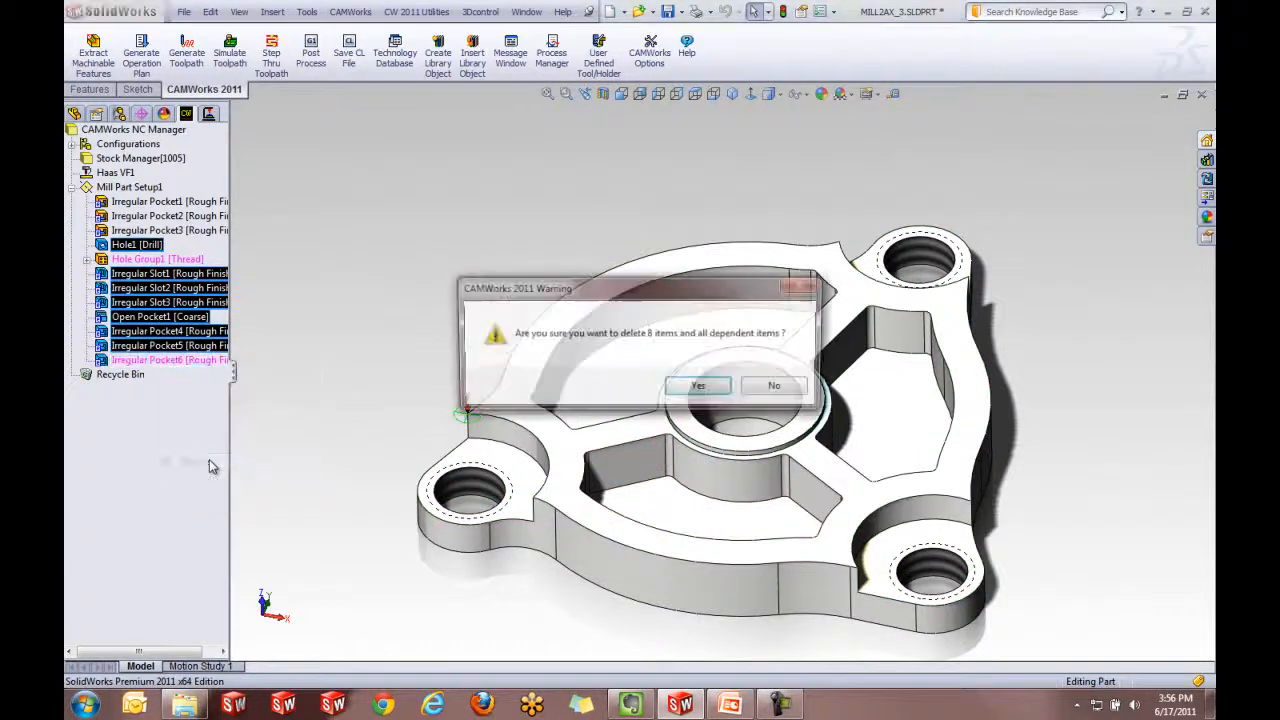
left_click(701, 388)
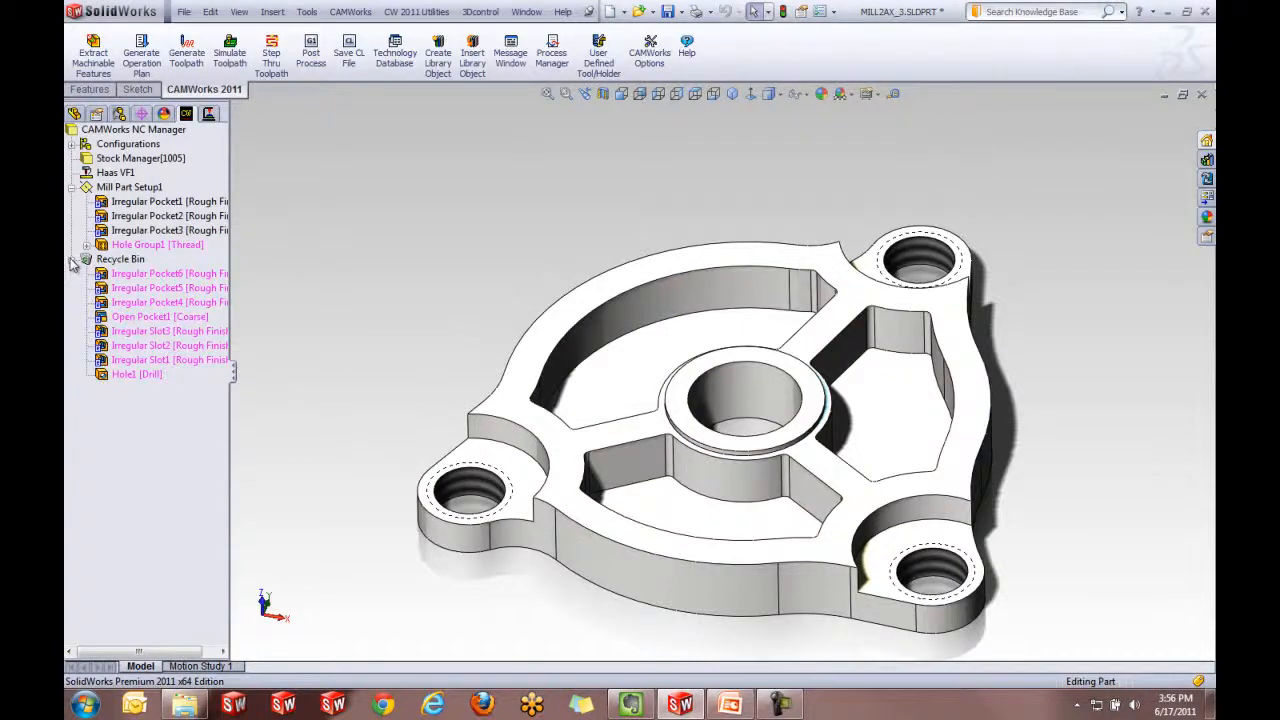
left_click(72, 259)
- Generate an operation plan for the Hole Group1 thread feature
right_click(162, 245)
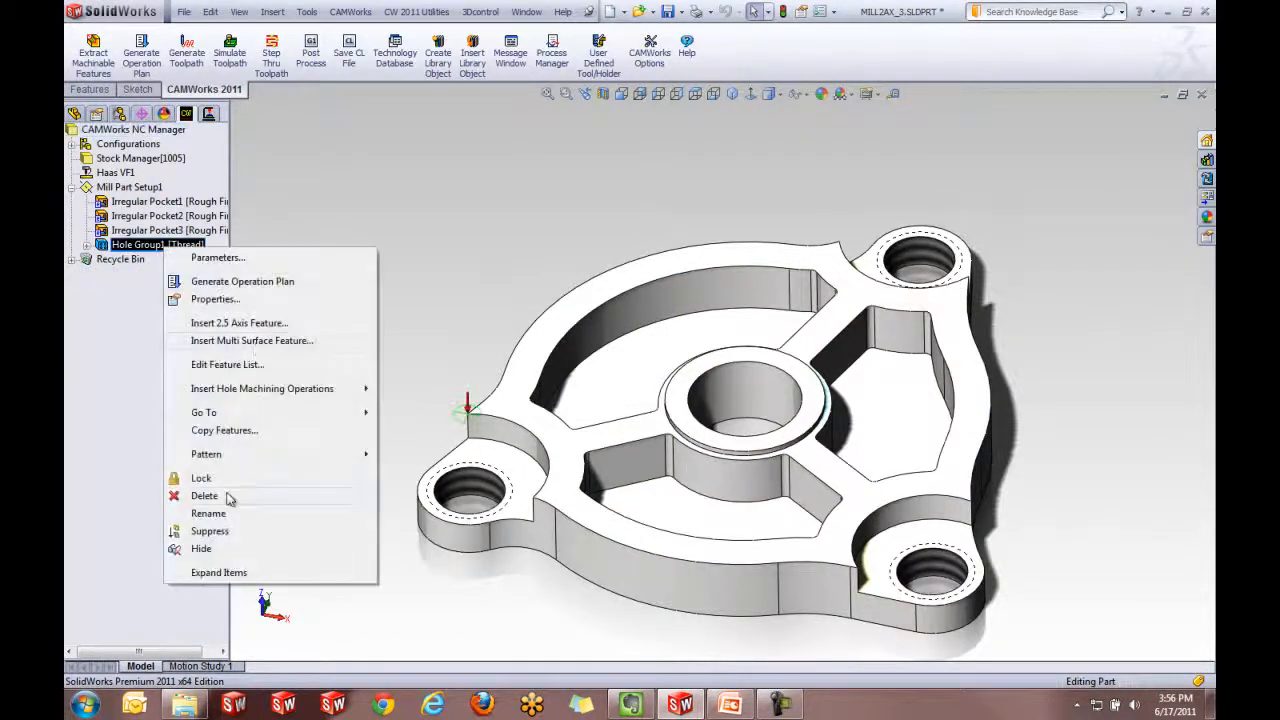
left_click(386, 178)
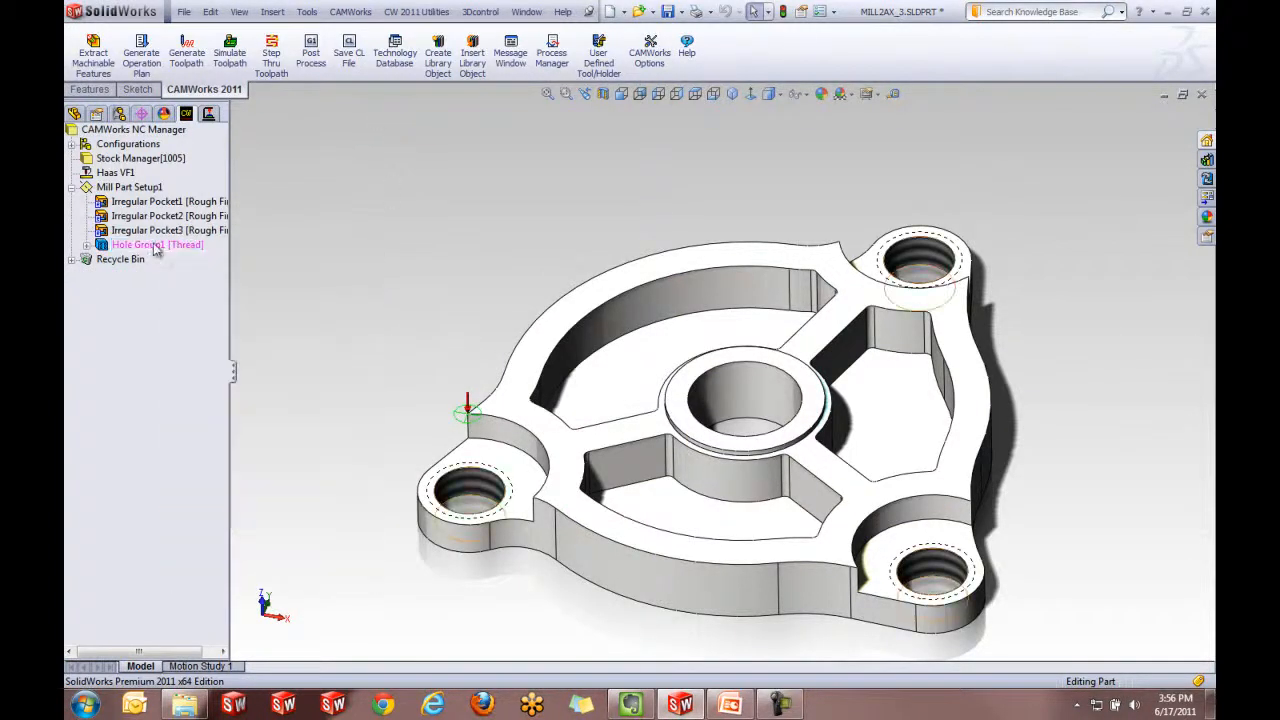
right_click(154, 244)
left_click(208, 278)
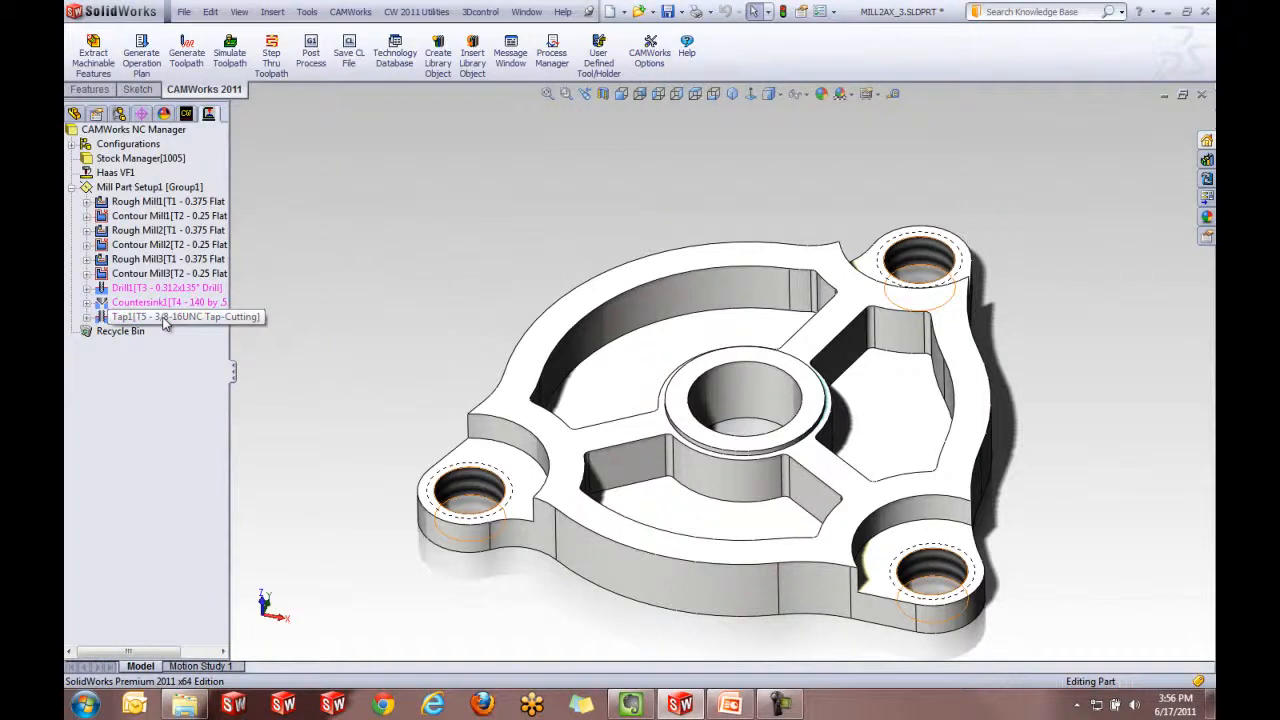
- Generate the toolpaths for all operations in Mill Part Setup1 and display the hole toolpaths on the model
left_click(74, 114)
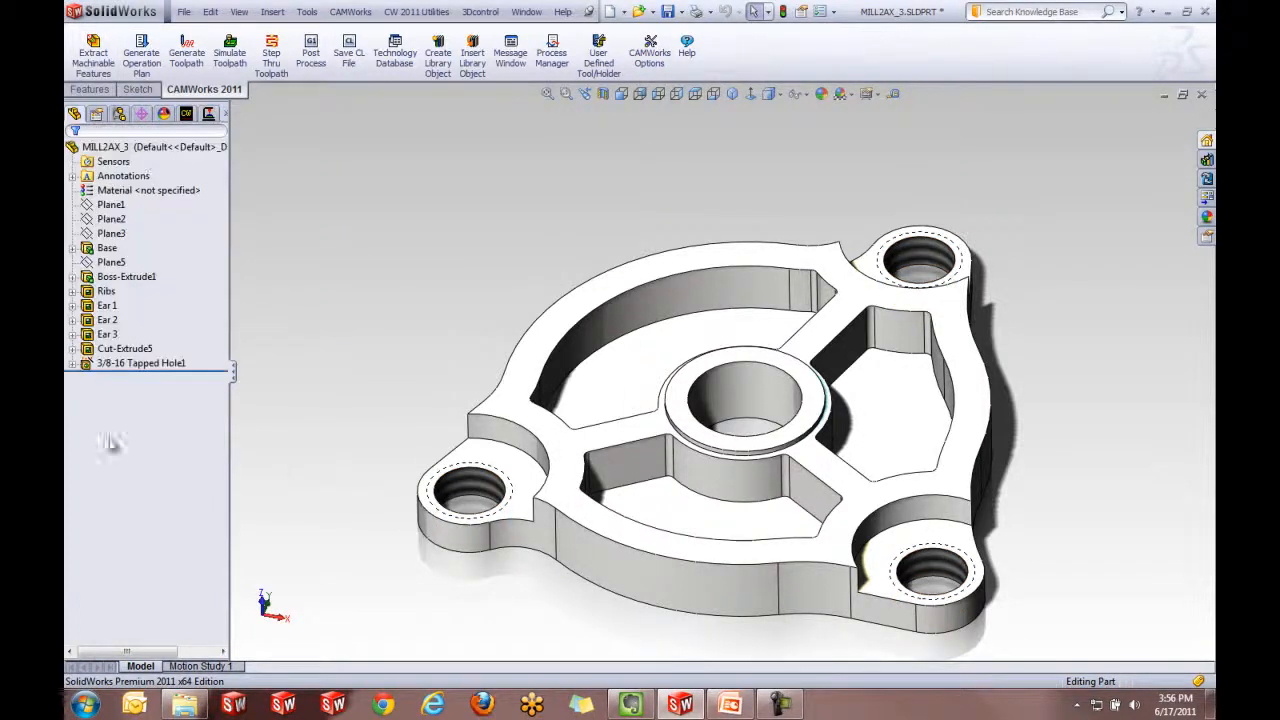
left_click(208, 114)
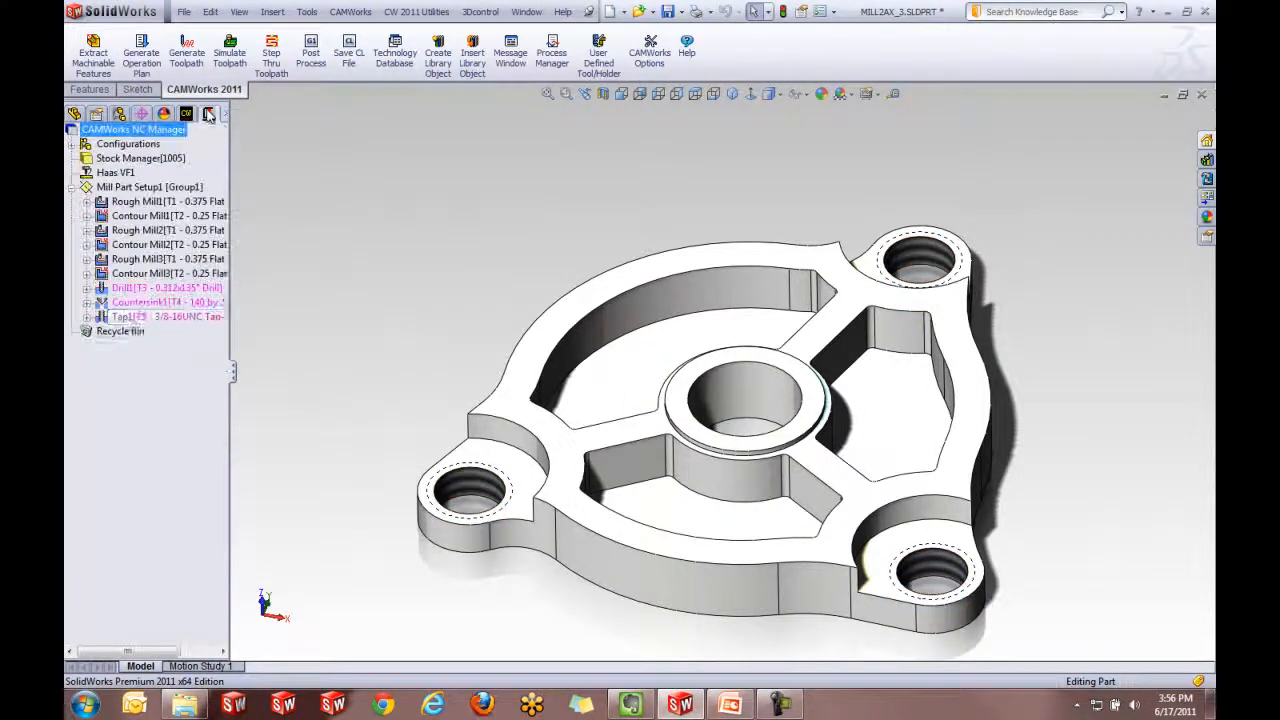
right_click(155, 187)
left_click(220, 219)
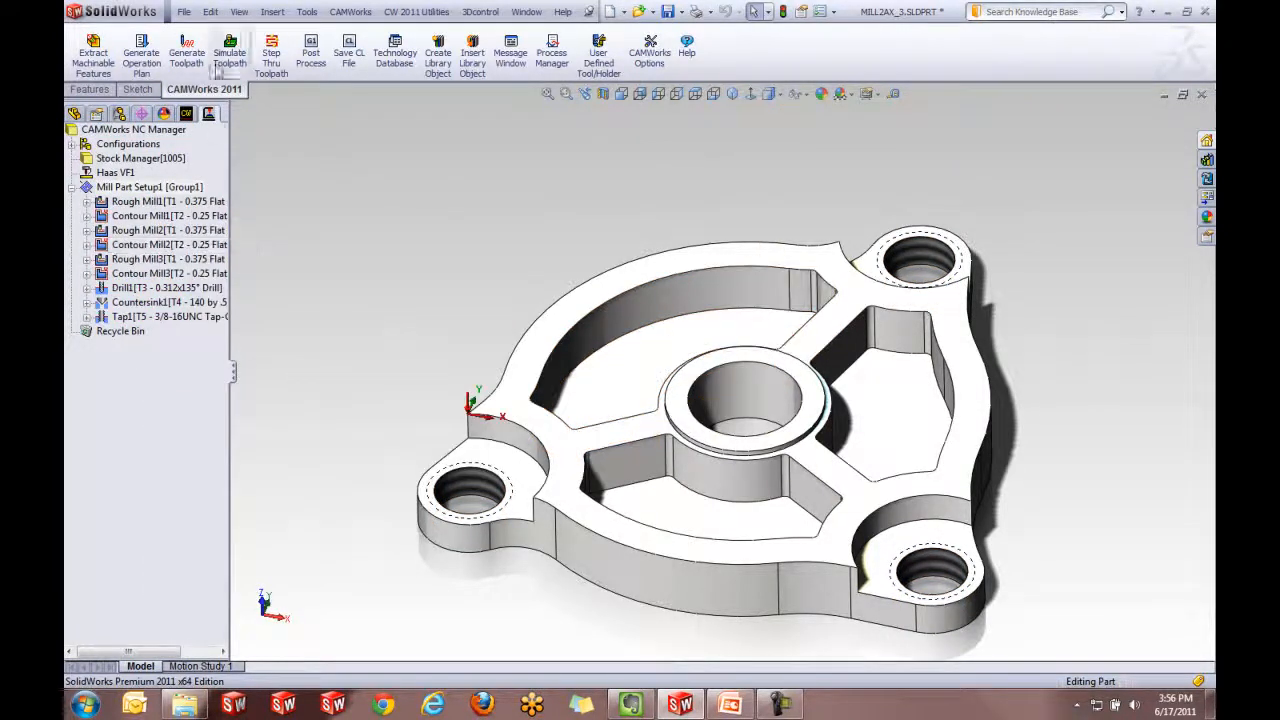
left_click(150, 320)
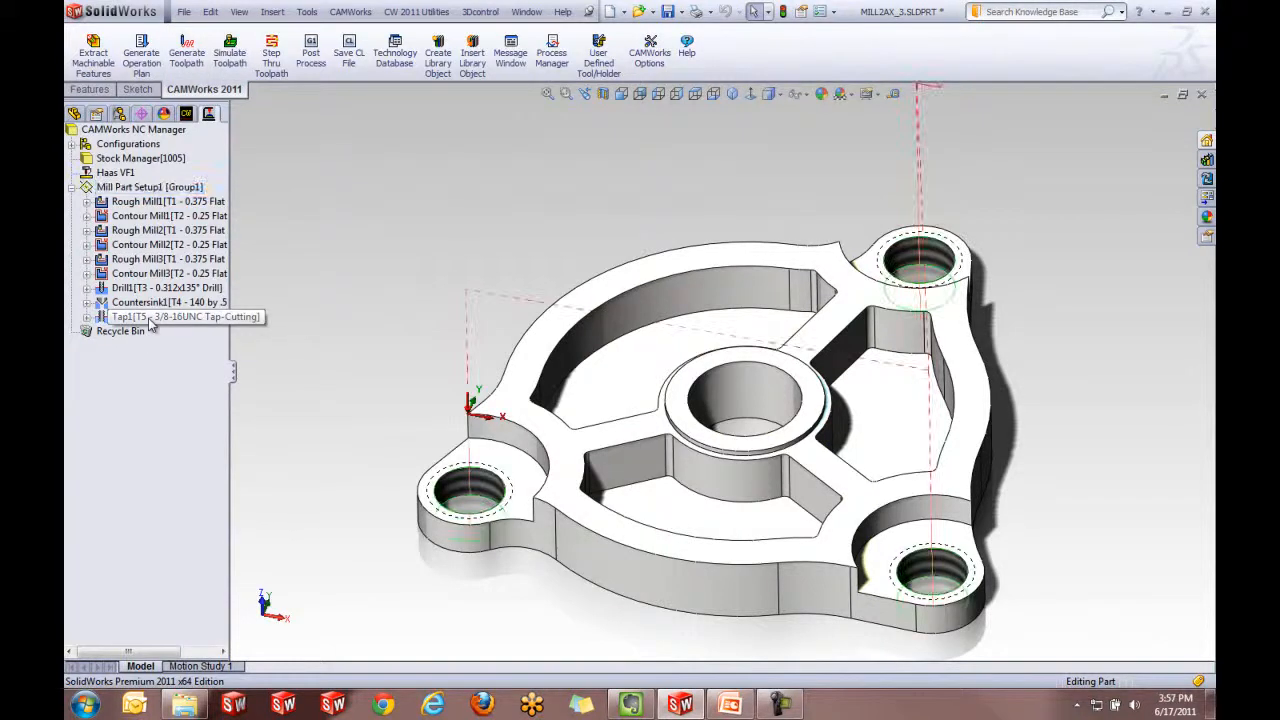
scroll(640, 470, "up", 1)
scroll(645, 400, "down", 1)
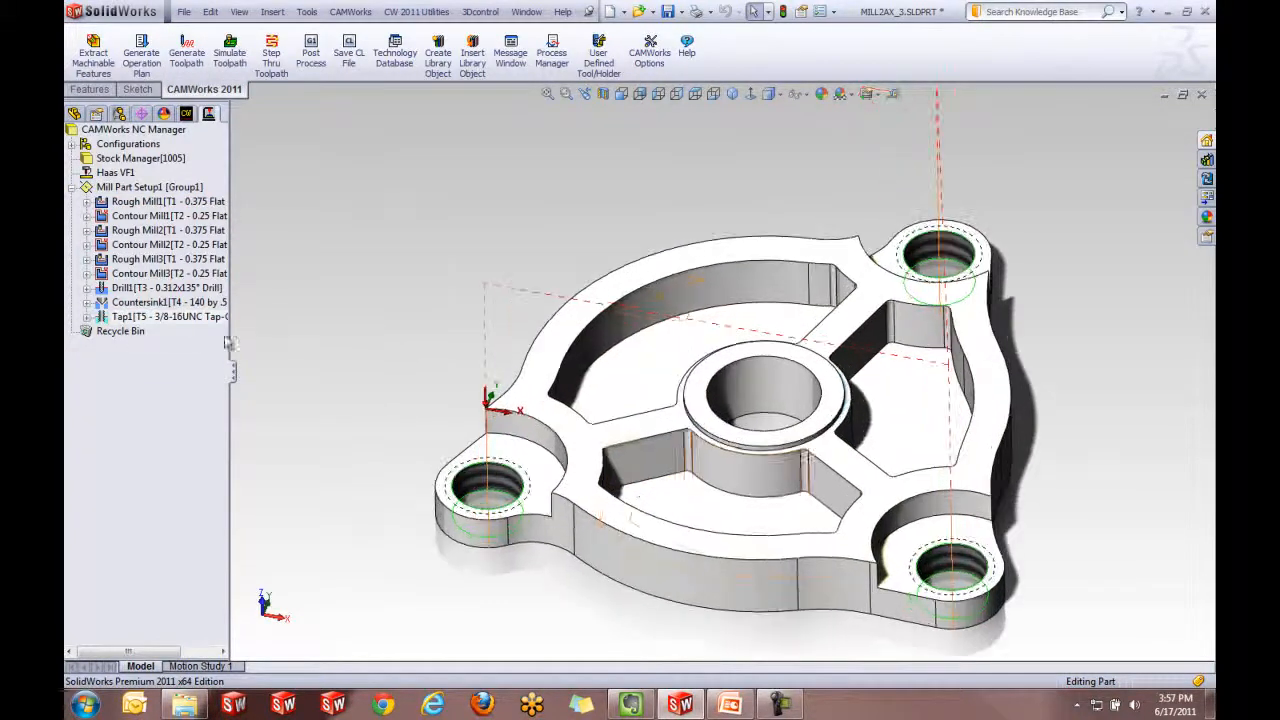
- Suppress the Drill1, Countersink1 and Tap1 operations in Mill Part Setup1
left_click(157, 288)
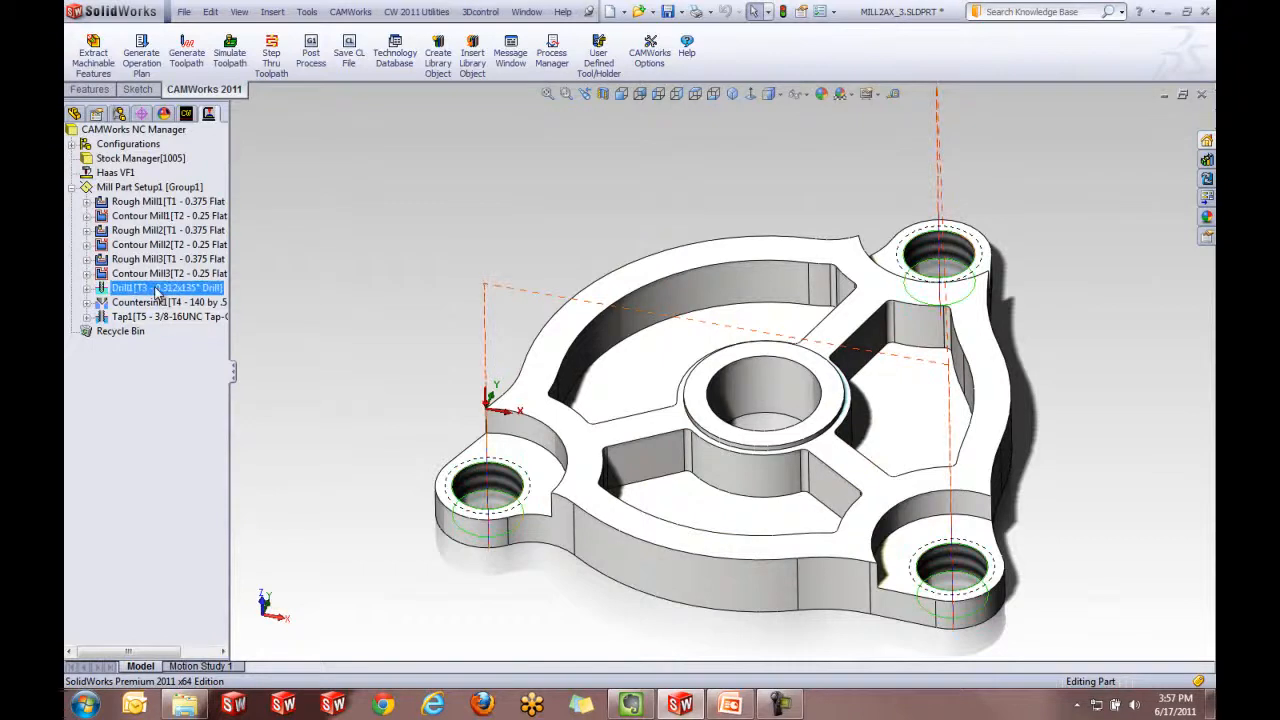
left_click(155, 302, "ctrl")
right_click(161, 319)
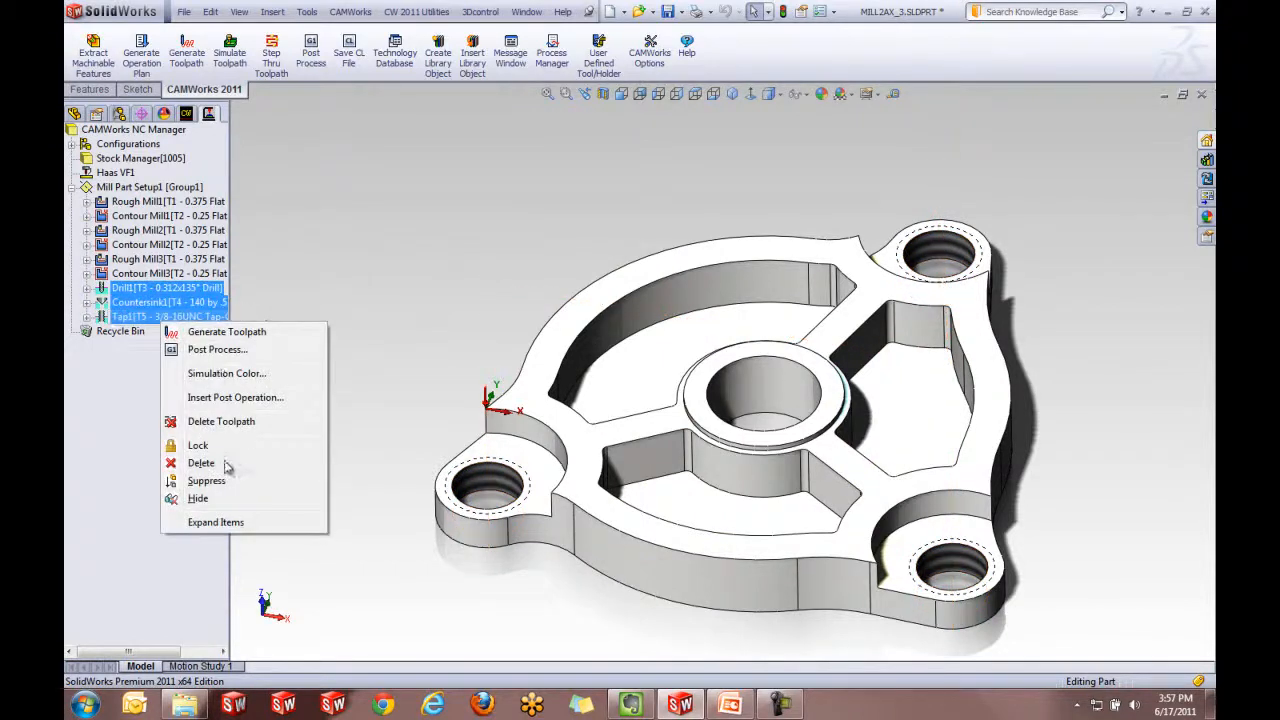
left_click(222, 482)
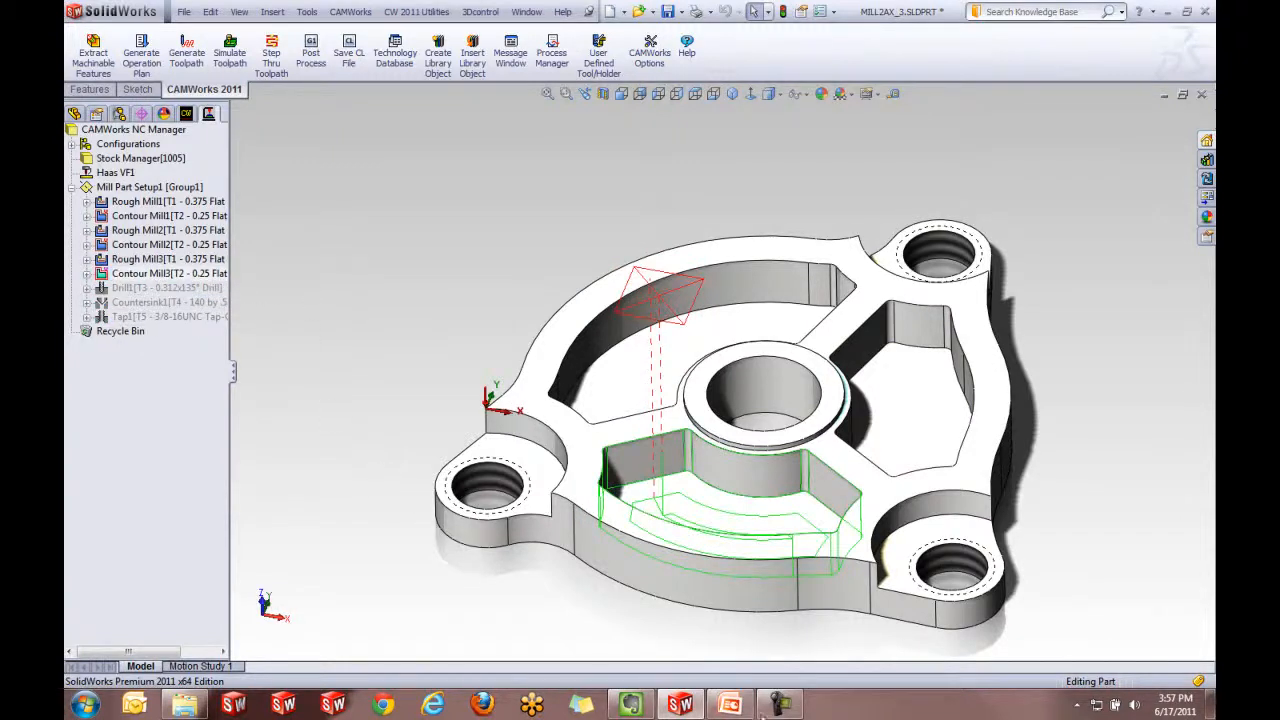
left_click(730, 706)
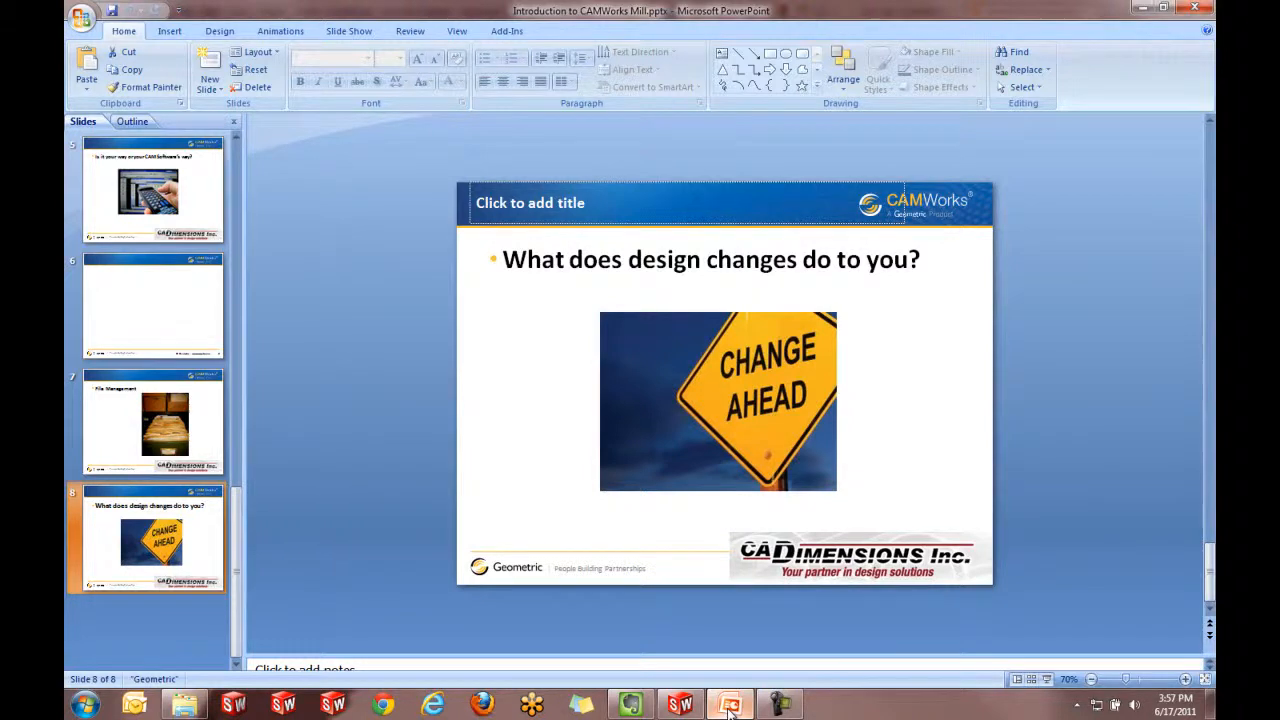
left_click(1141, 8)
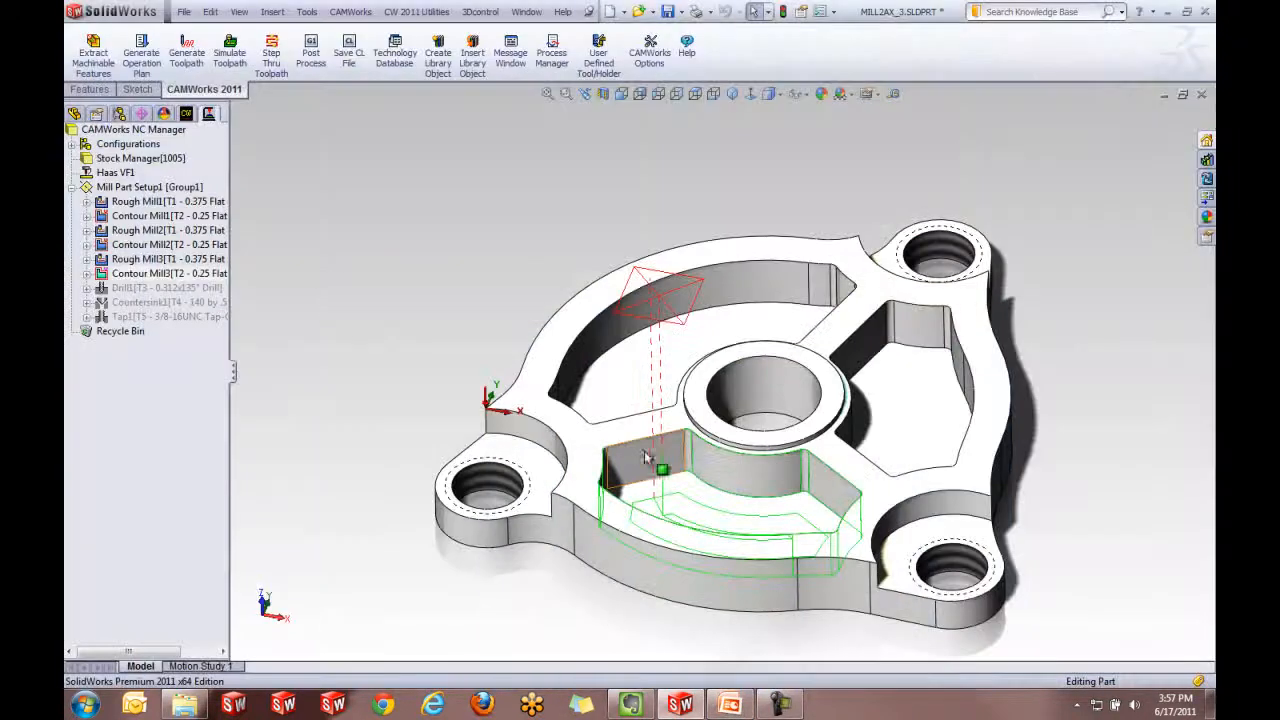
- Close the MILL2AX_3 part without saving its changes
left_click(1201, 94)
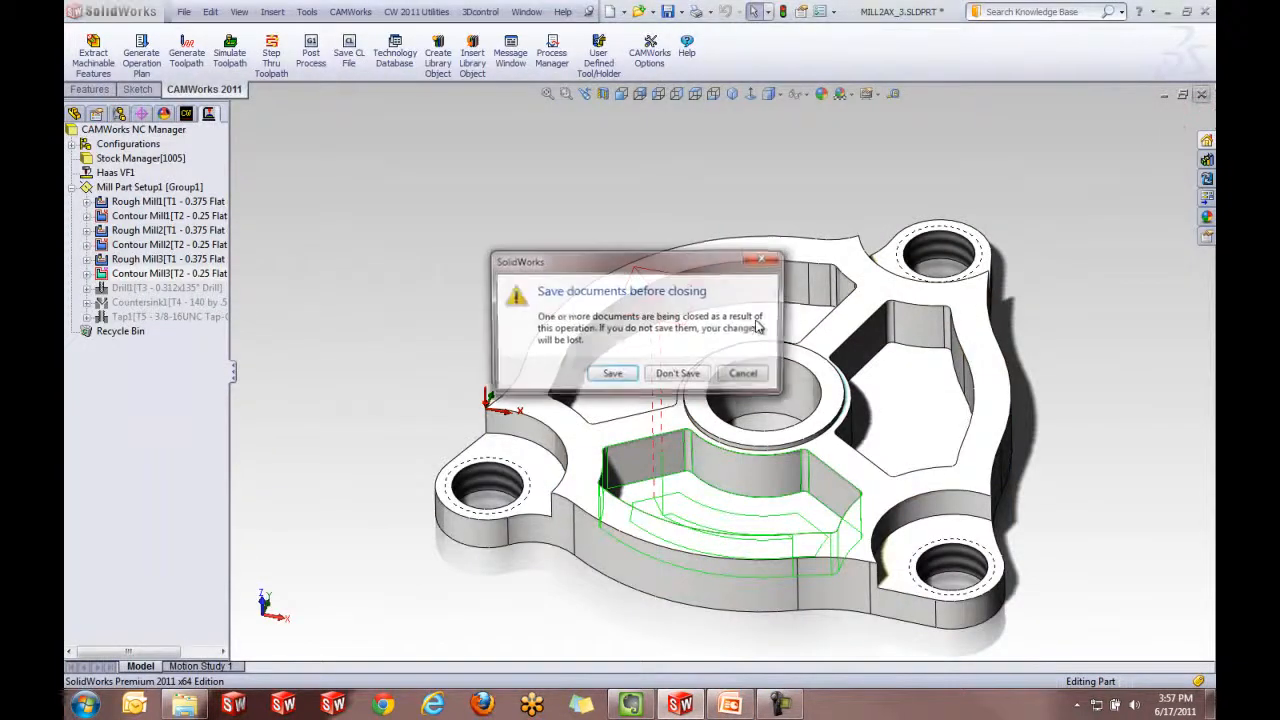
left_click(699, 382)
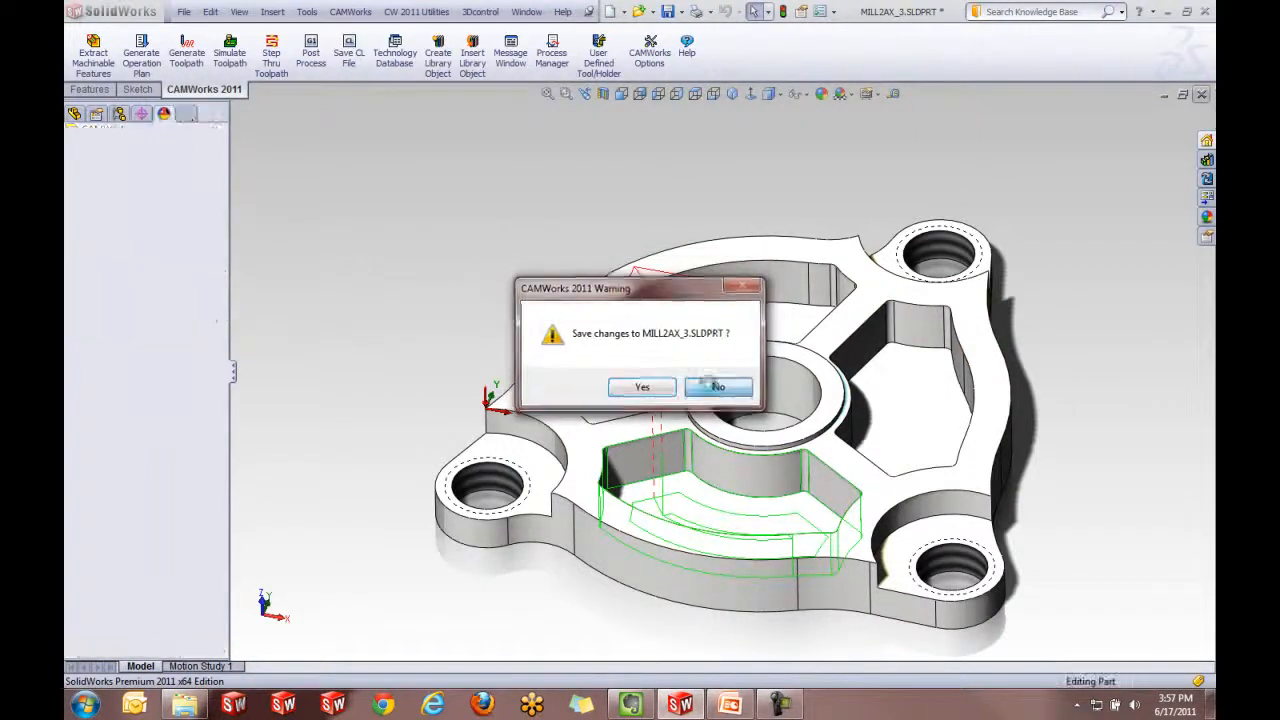
left_click(712, 387)
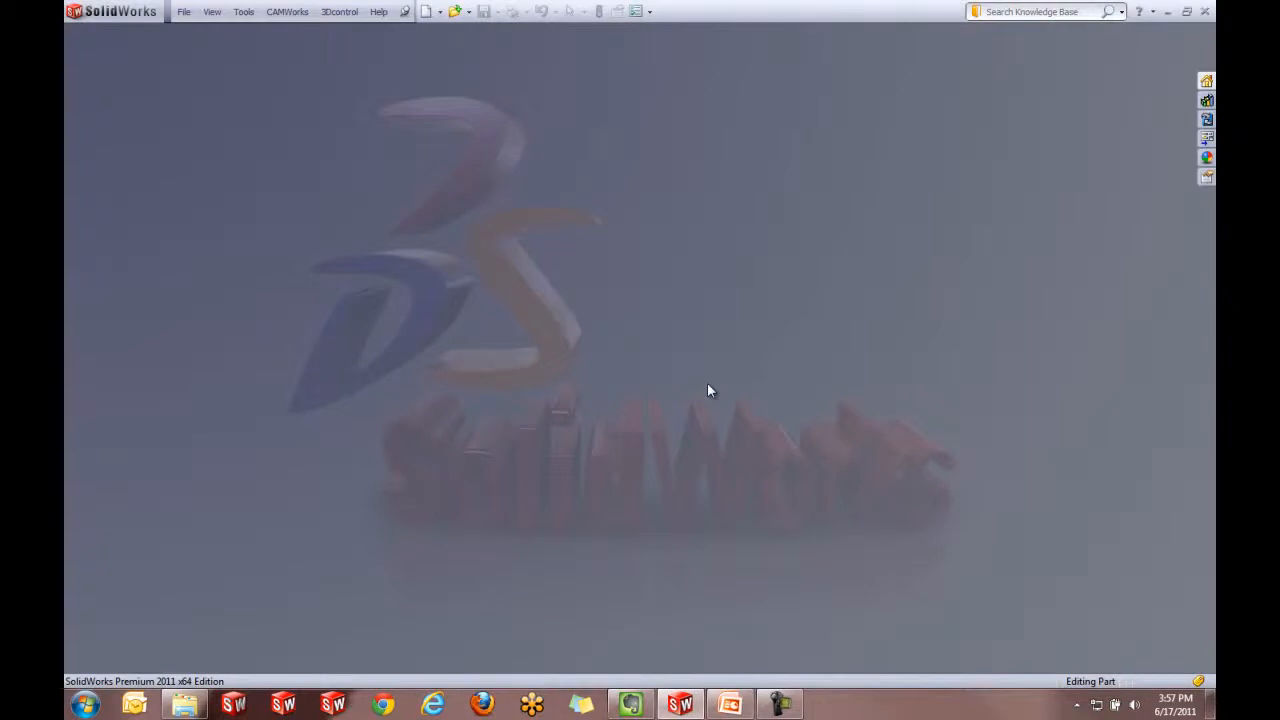
- Open the recent part PERVANE.SLDPRT and decline feature recognition
key("r")
left_click(599, 362)
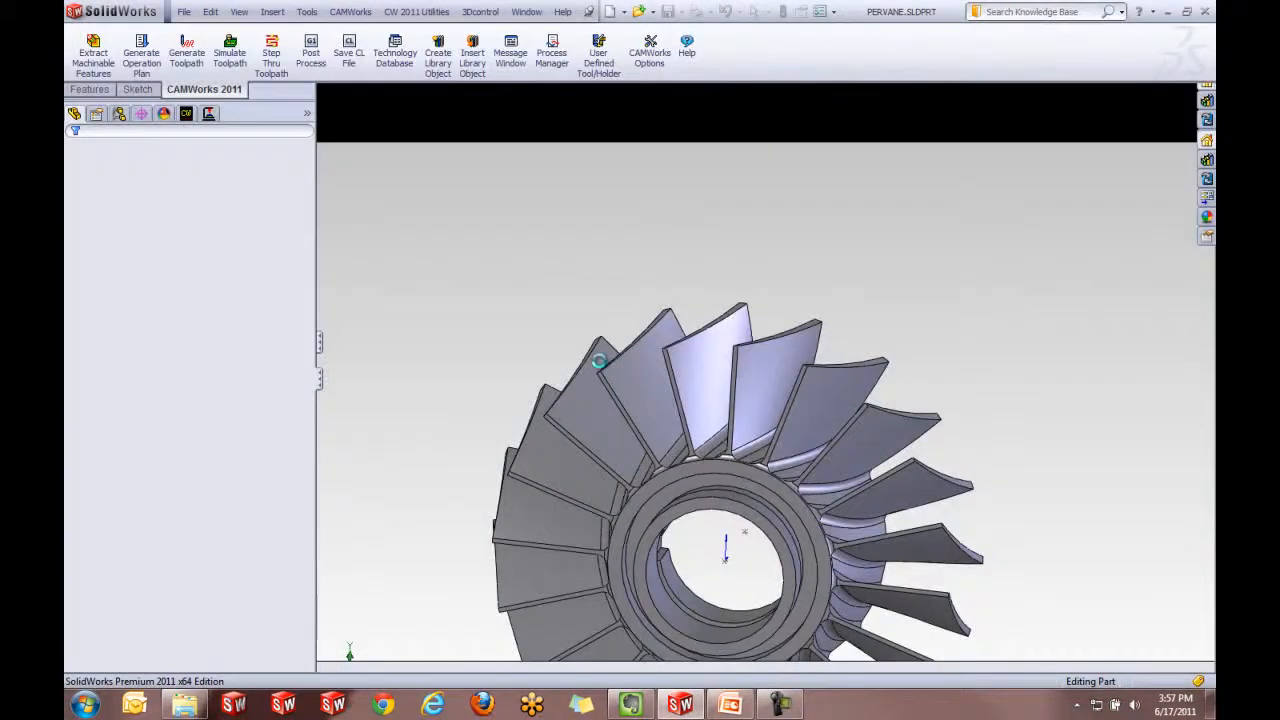
left_click(657, 356)
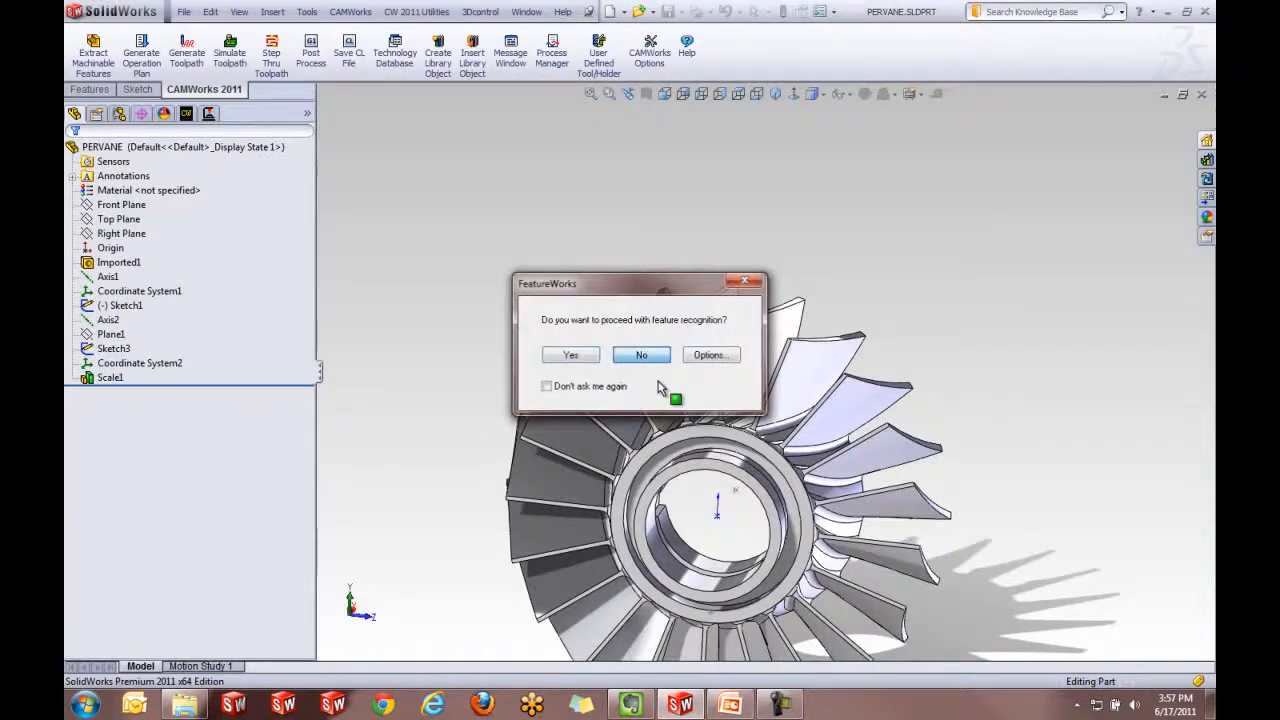
- Examine the bladed wheel from several angles and check which geometry the Imported1 feature covers
middle_click_drag(707, 546, 713, 487)
scroll(713, 487, "up", 2)
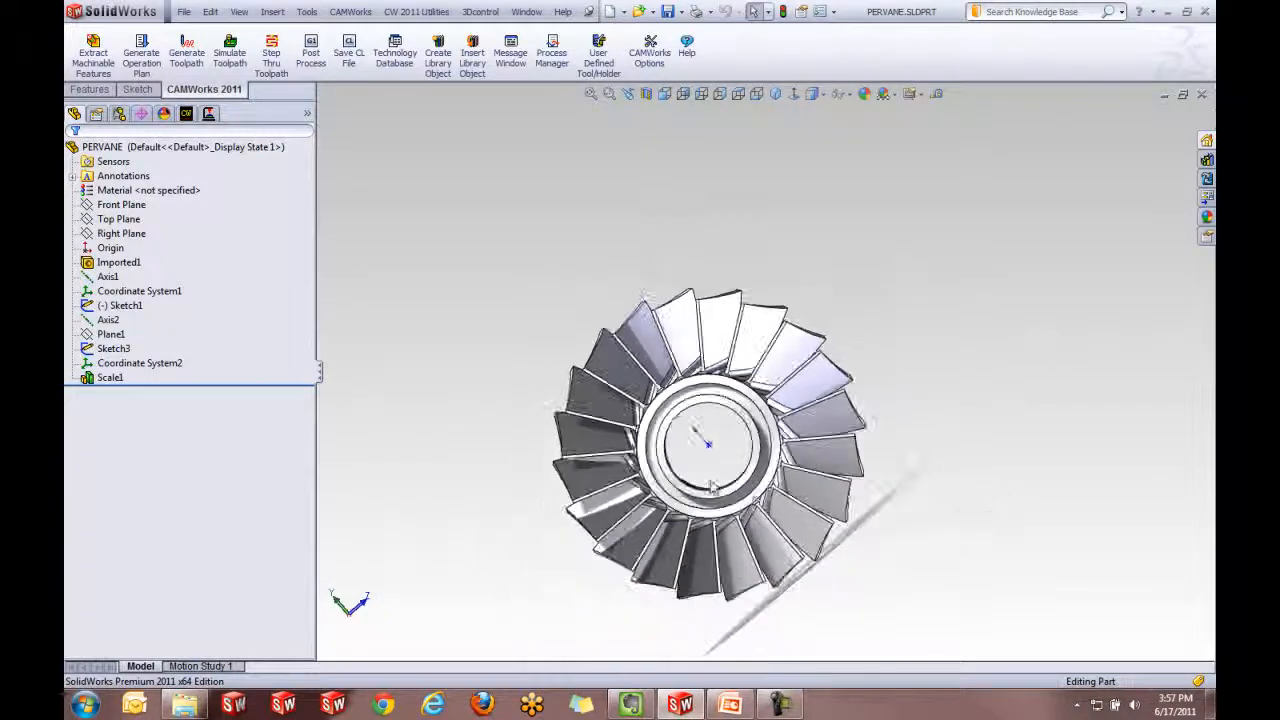
scroll(713, 487, "down", 2)
middle_click_drag(786, 364, 862, 336)
left_click(124, 263)
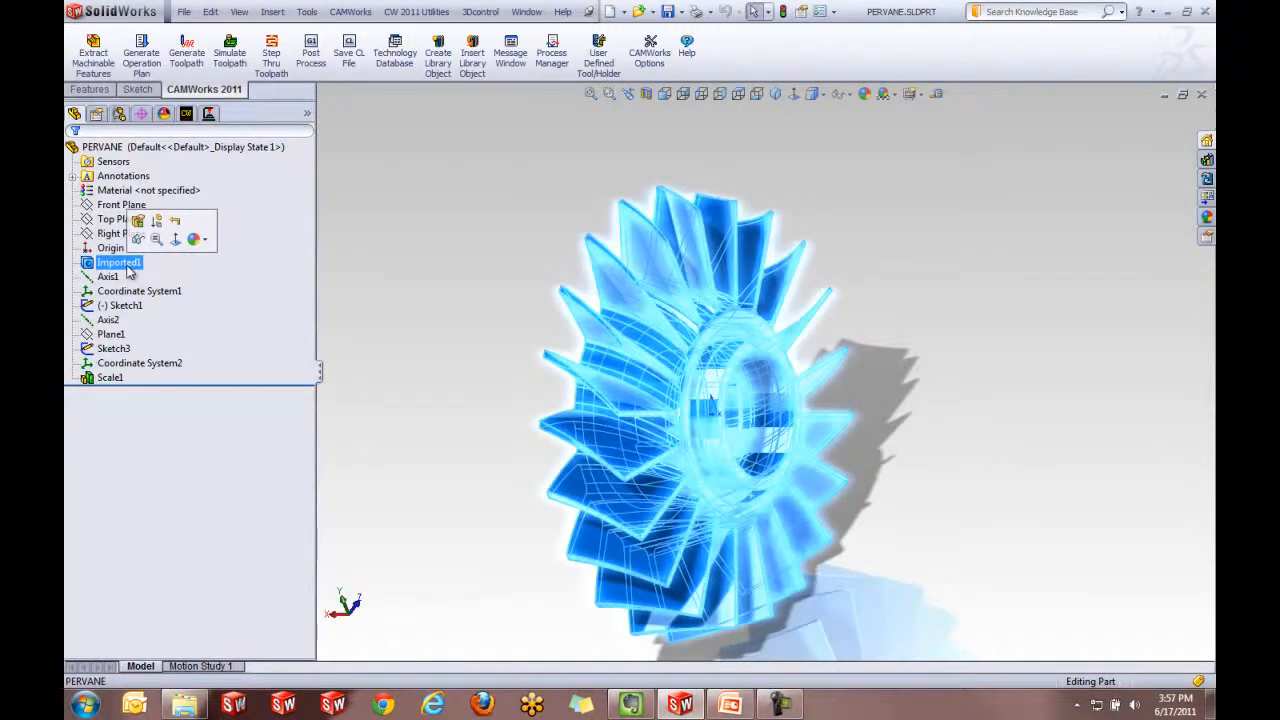
left_click(374, 288)
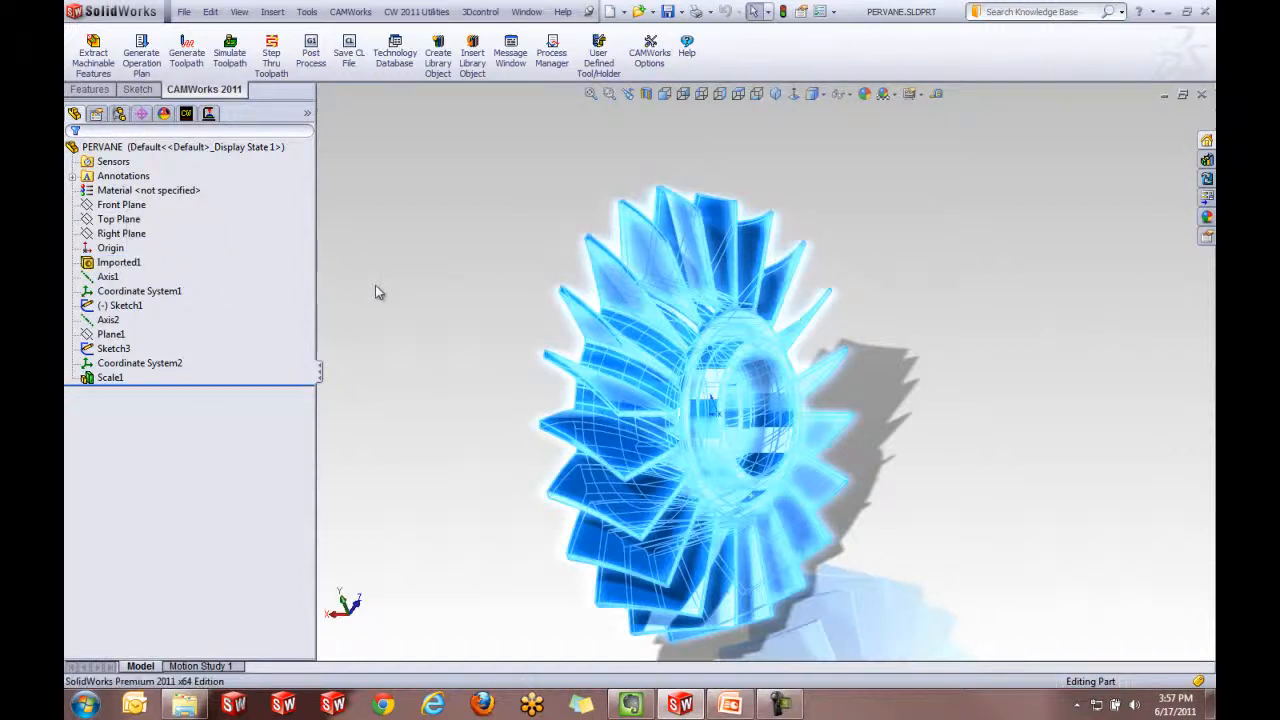
middle_click(588, 564)
middle_click_drag(588, 564, 460, 557)
scroll(772, 368, "up", 3)
scroll(885, 521, "down", 3)
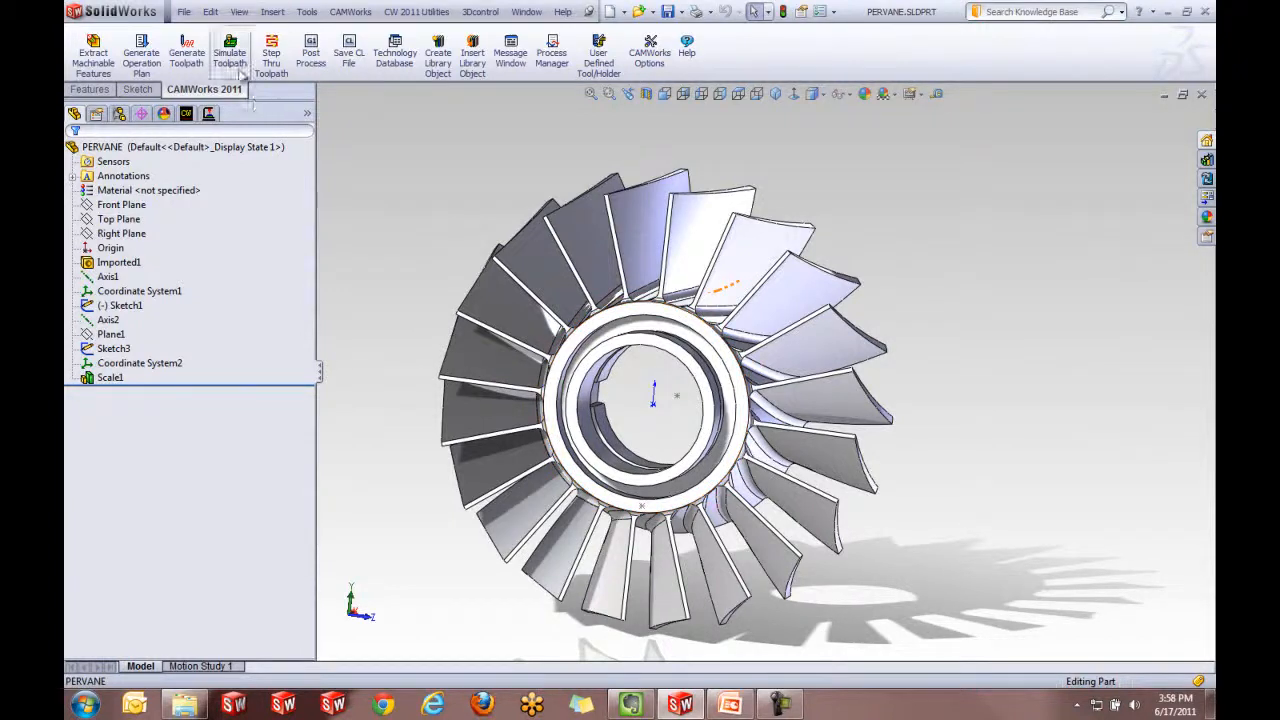
- Display the Multiaxis Mill6 toolpath on the wheel's blades from the CAMWorks operation tree
left_click(208, 114)
left_click(229, 203)
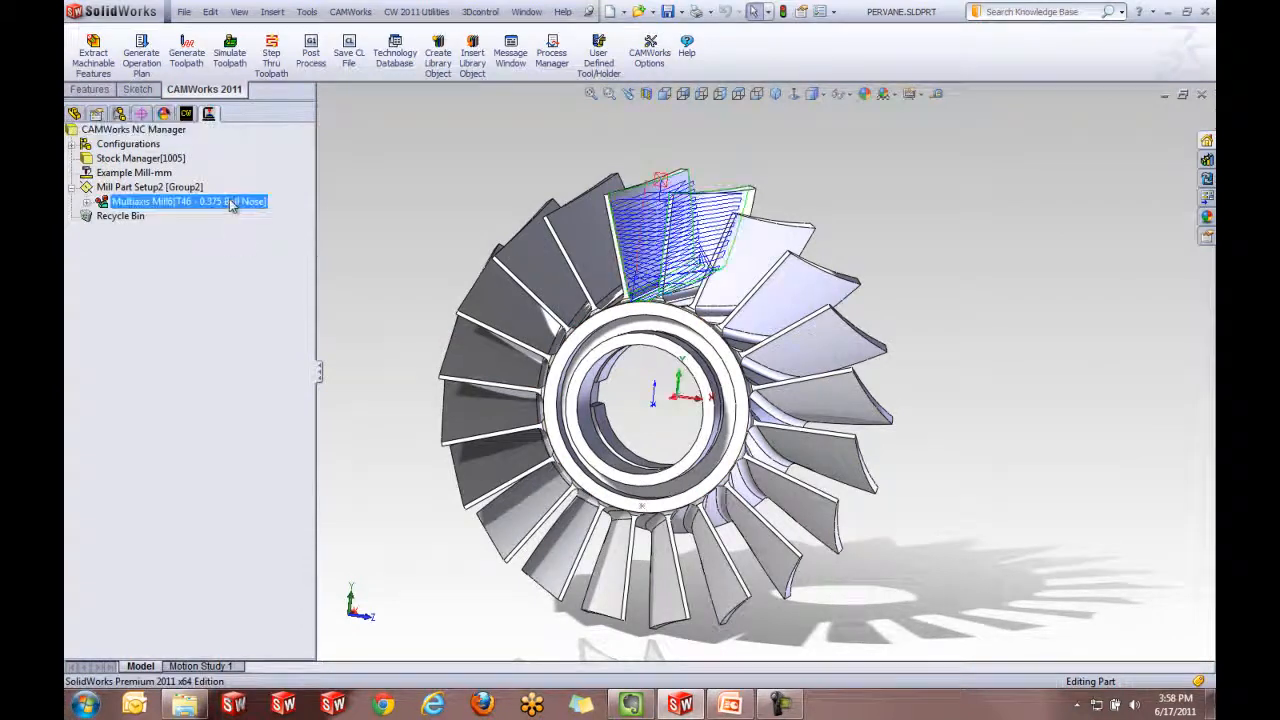
- Play back the Multiaxis Mill6 toolpath with Step Thru Toolpath, view the tool motion between the blades, and close the playback
middle_click_drag(550, 404, 673, 164)
scroll(673, 164, "down", 3)
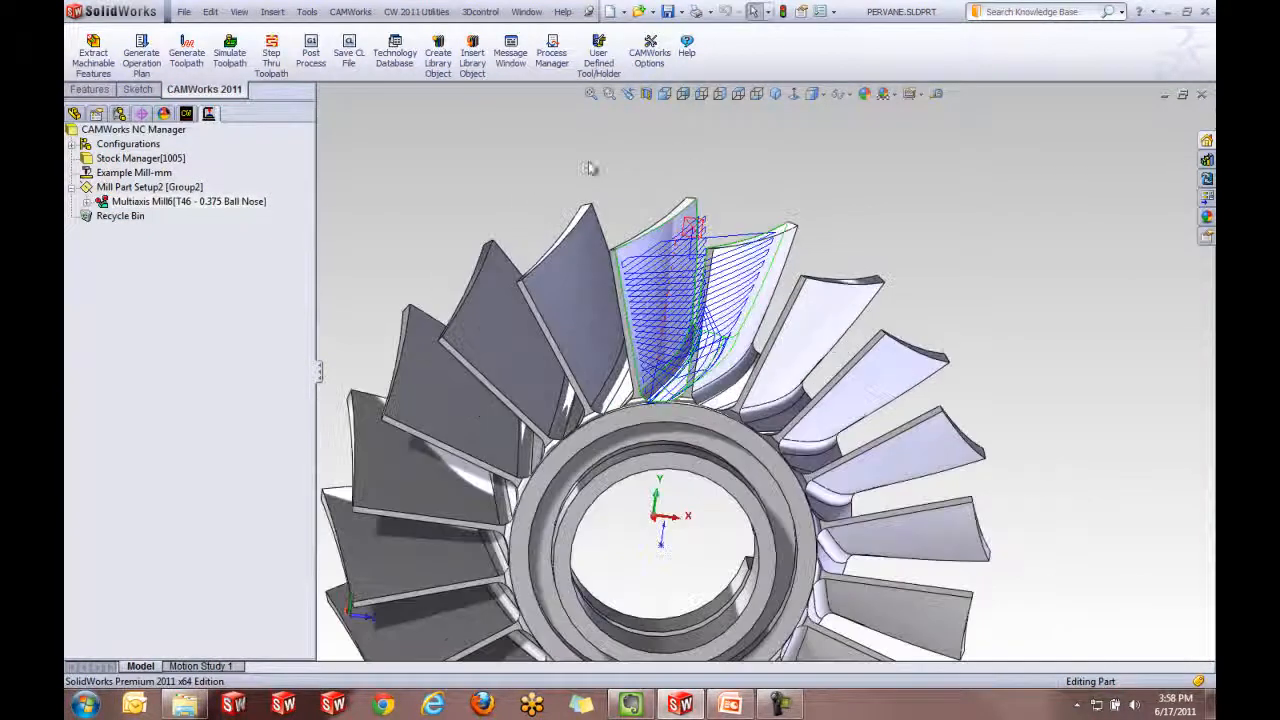
right_click(197, 199)
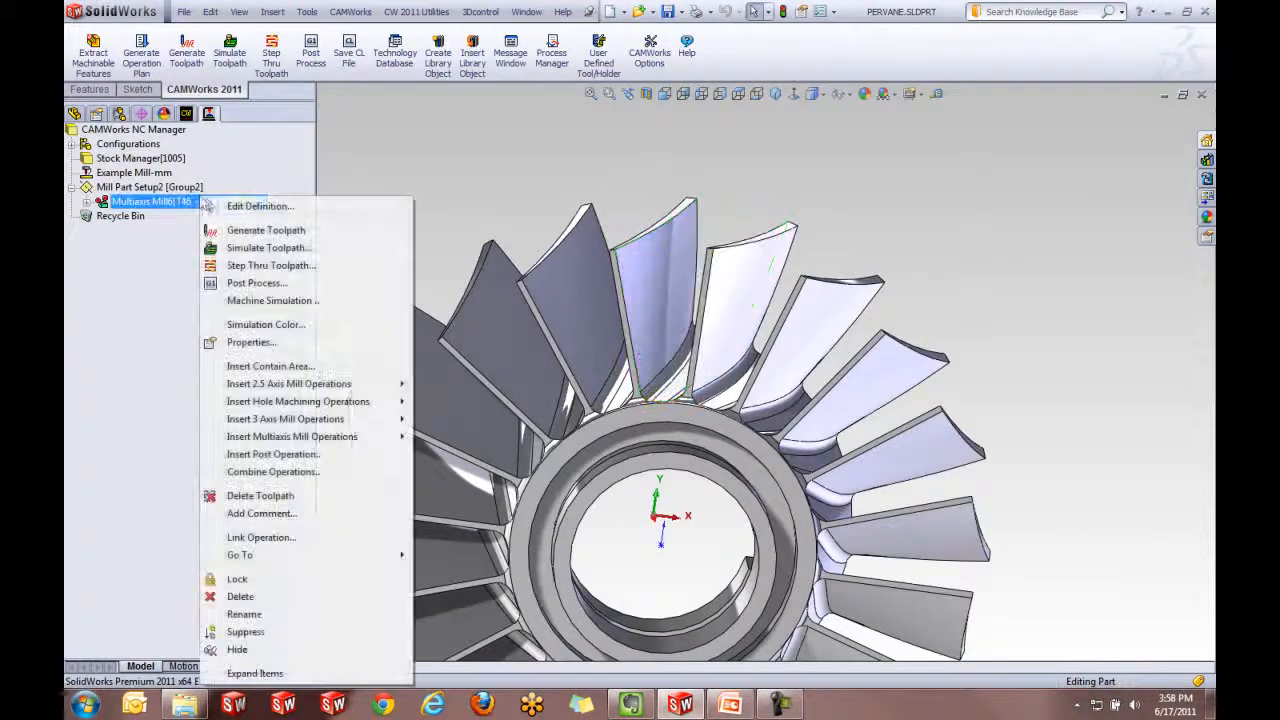
left_click(270, 266)
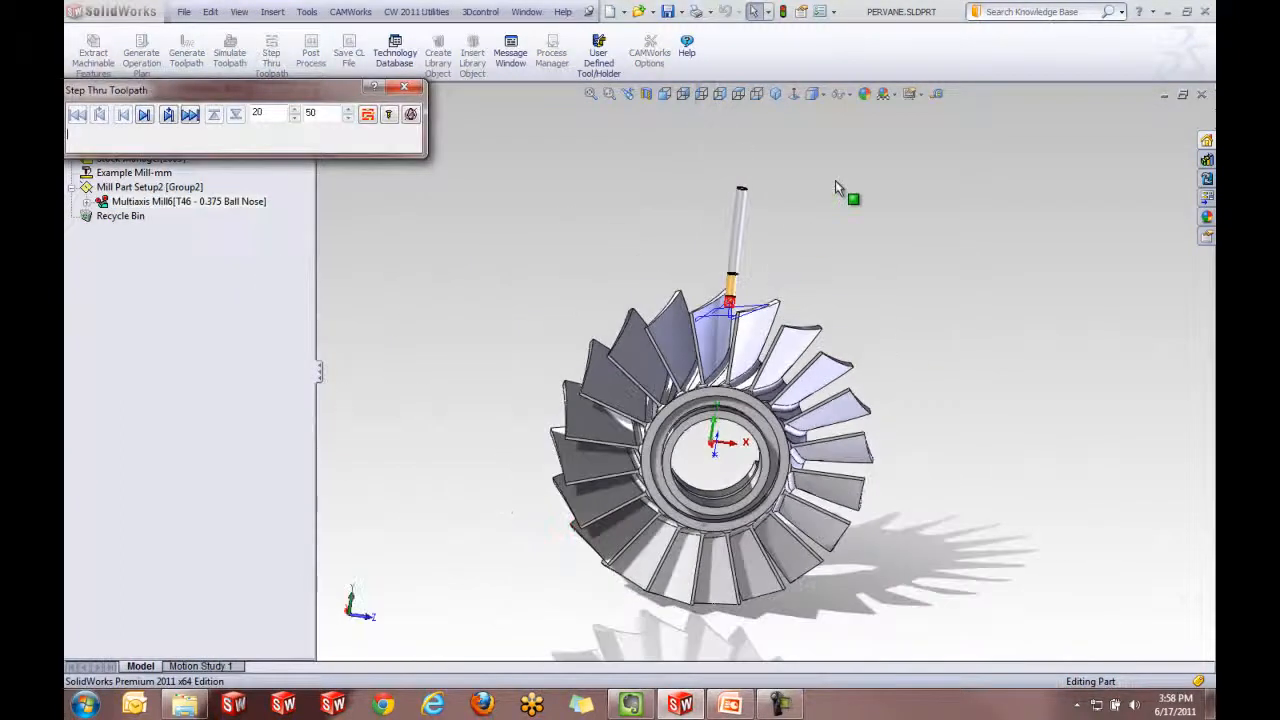
scroll(837, 200, "down", 3)
left_click(168, 115)
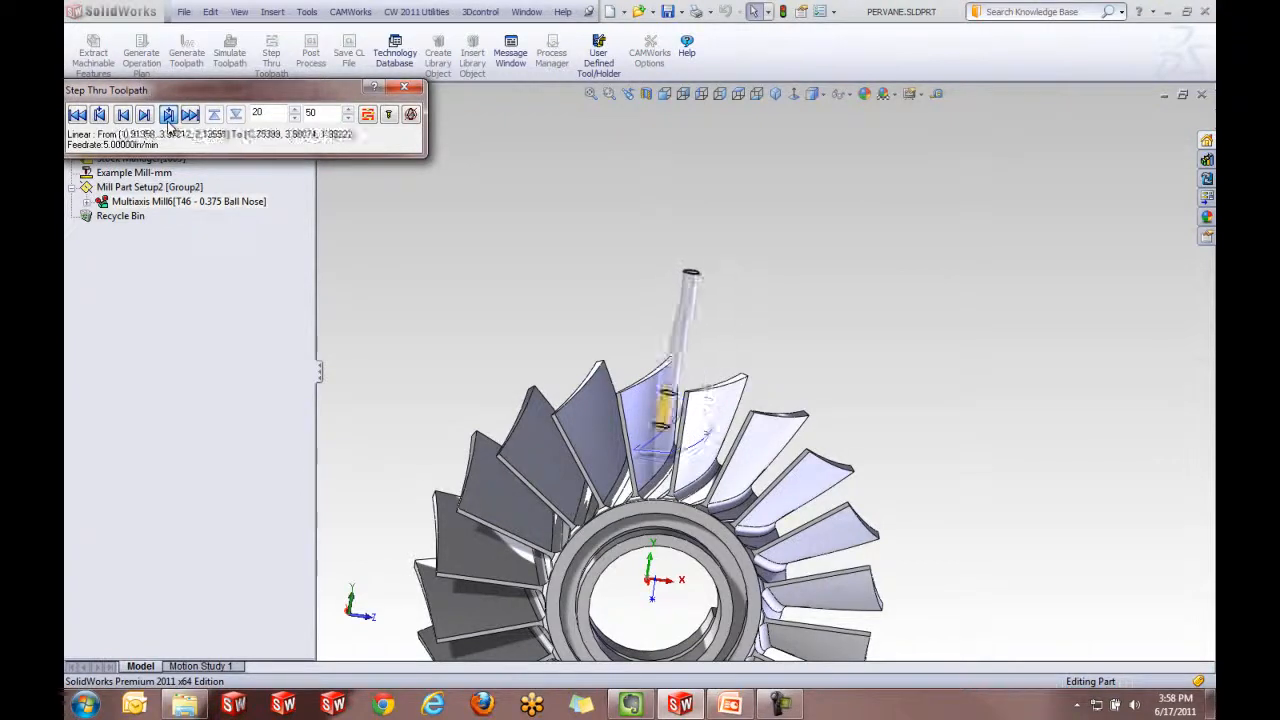
left_click(168, 115)
middle_click_drag(632, 408, 586, 384)
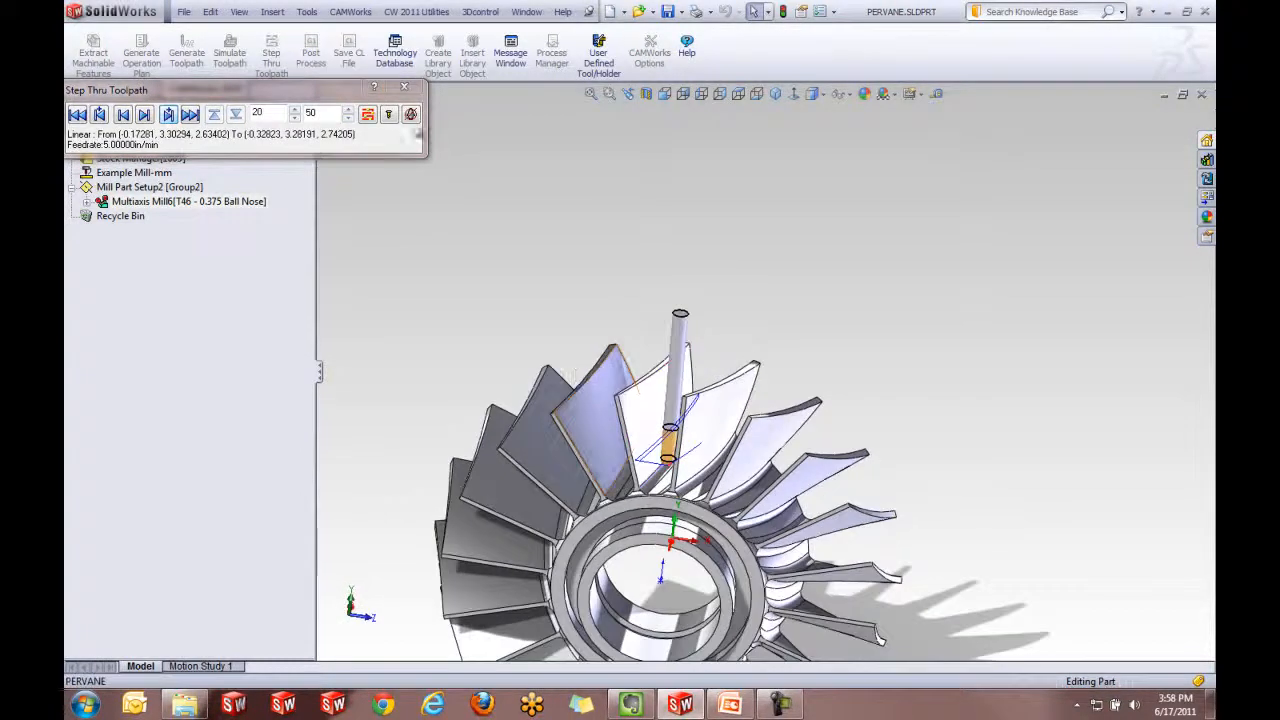
left_click(405, 87)
- Open the Machine Simulation for the Multiaxis Mill6 operation and hide the initial stock block around the bladed wheel
scroll(760, 368, "up", 4)
scroll(764, 524, "down", 3)
middle_click_drag(764, 506, 730, 494)
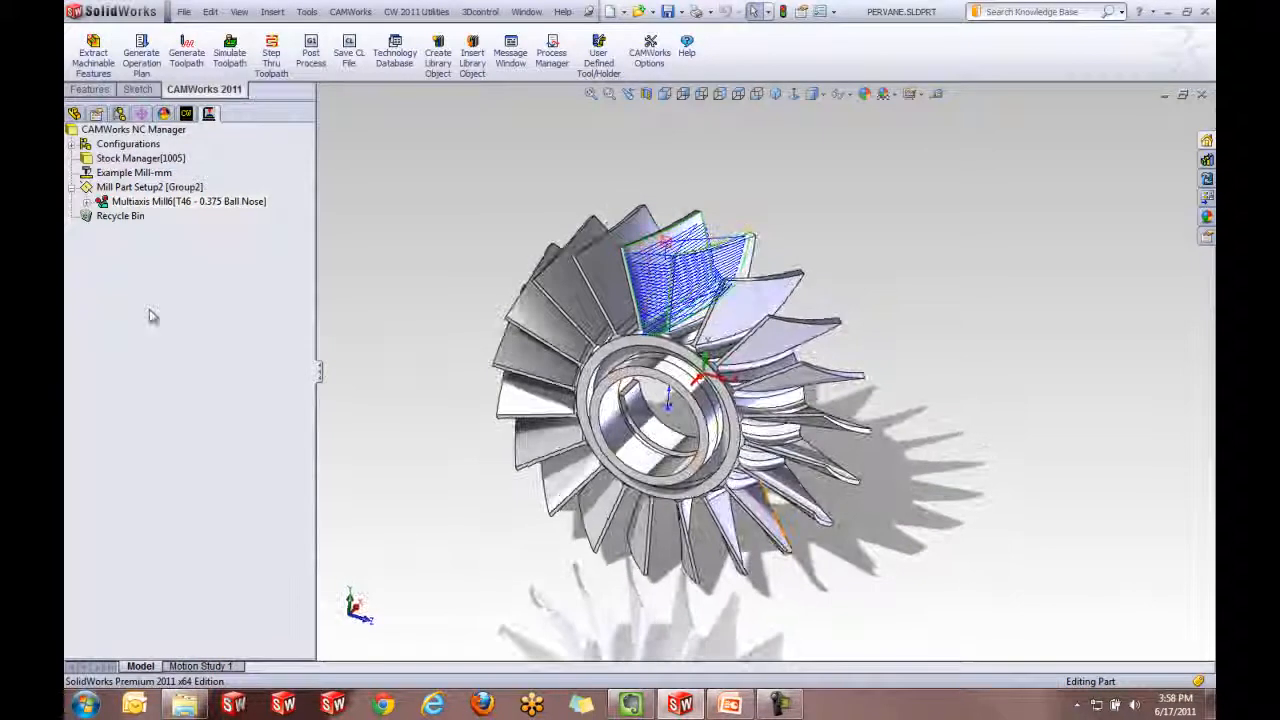
right_click(163, 203)
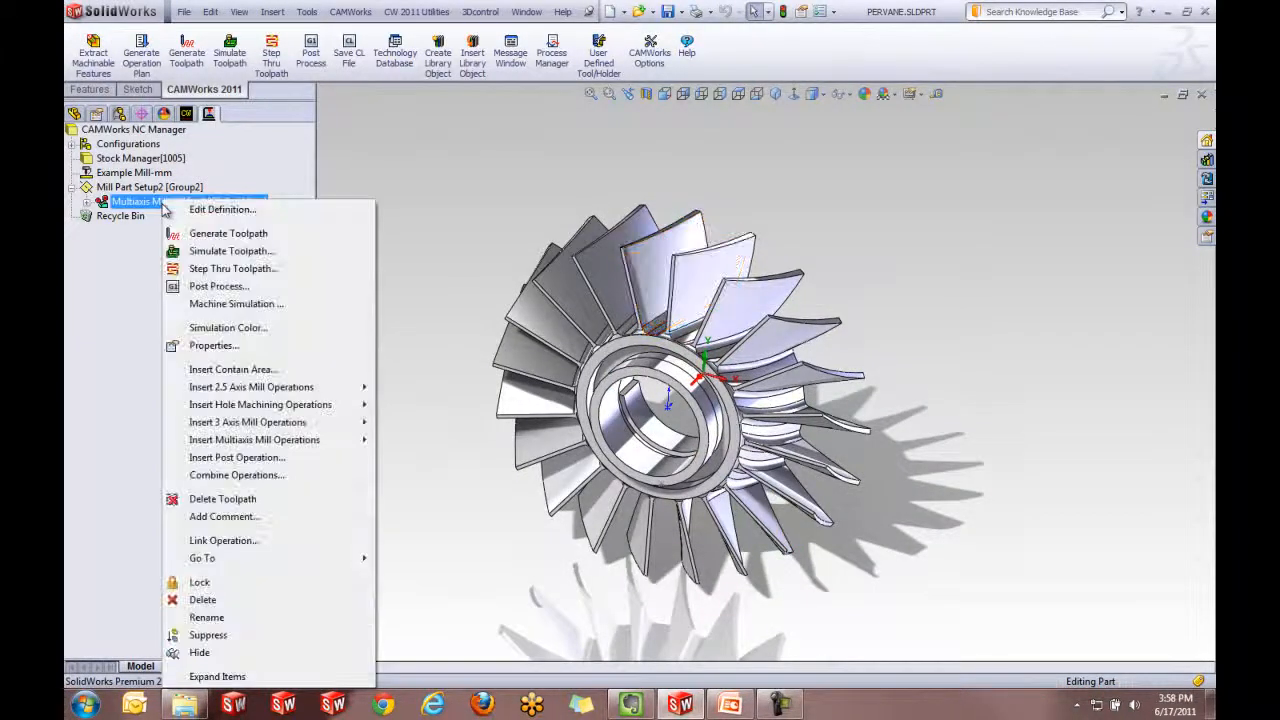
left_click(247, 303)
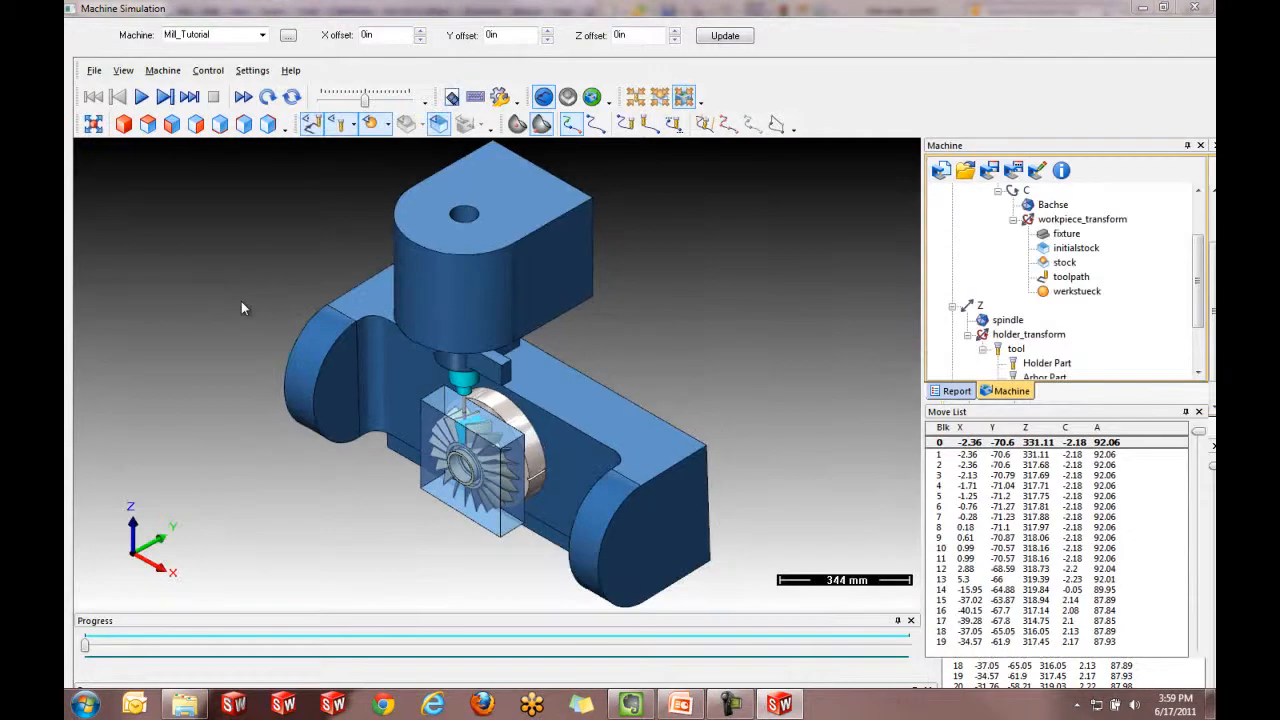
middle_click_drag(620, 544, 792, 536)
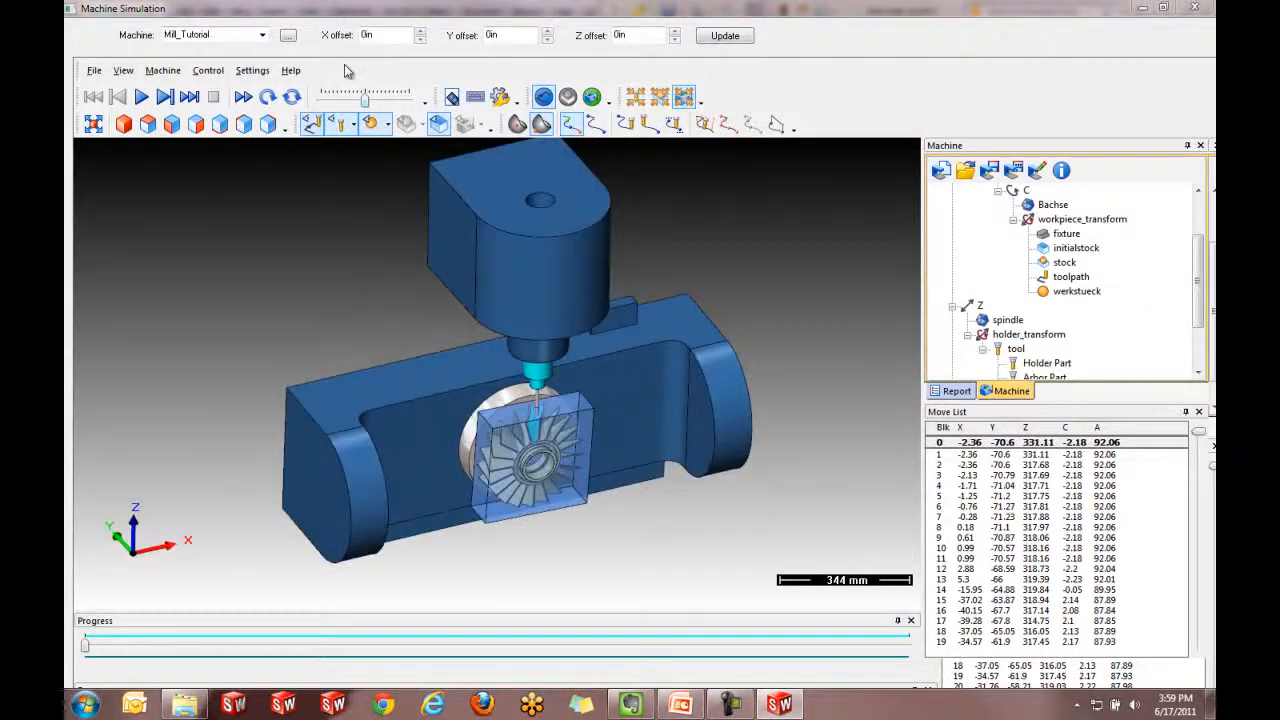
left_click(440, 123)
mouse_move(542, 458)
middle_mouse_down()
mouse_move(505, 385)
mouse_move(534, 445)
middle_mouse_up()
scroll(535, 445, "up", 3)
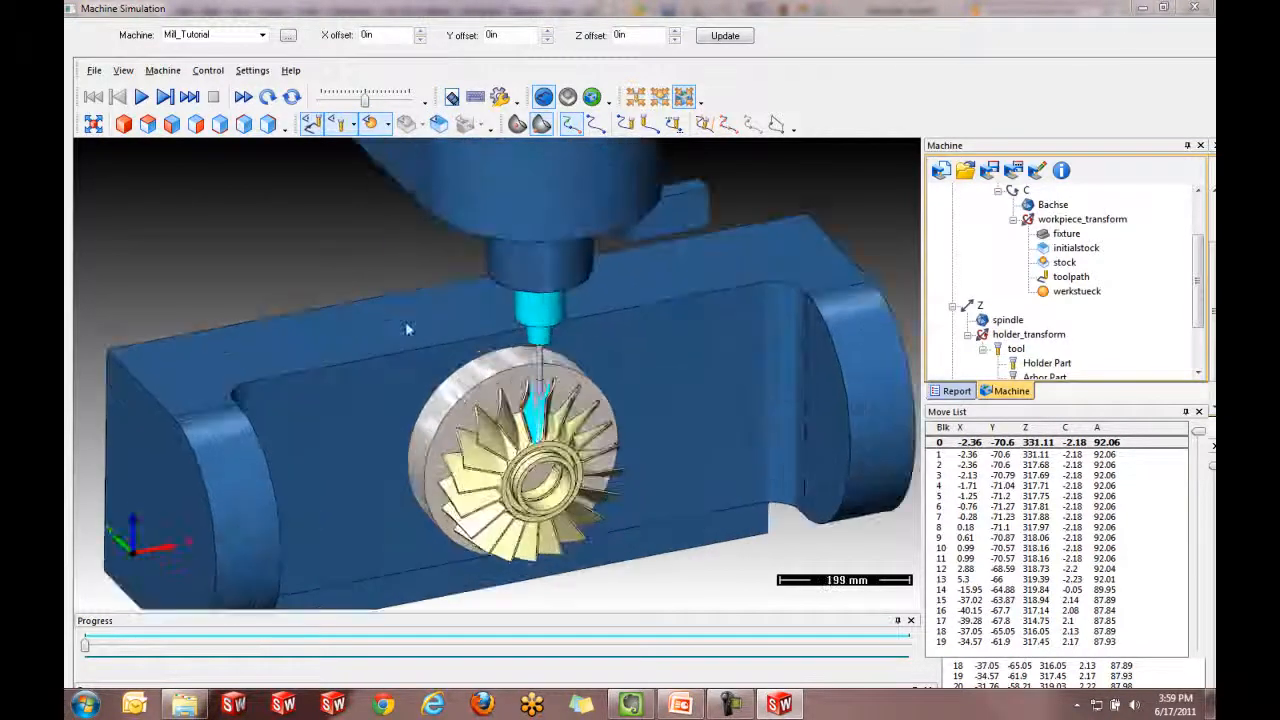
- Run the machine simulation at a reduced speed, examine the blade cutting from several angles, and close the simulation
left_click(340, 107)
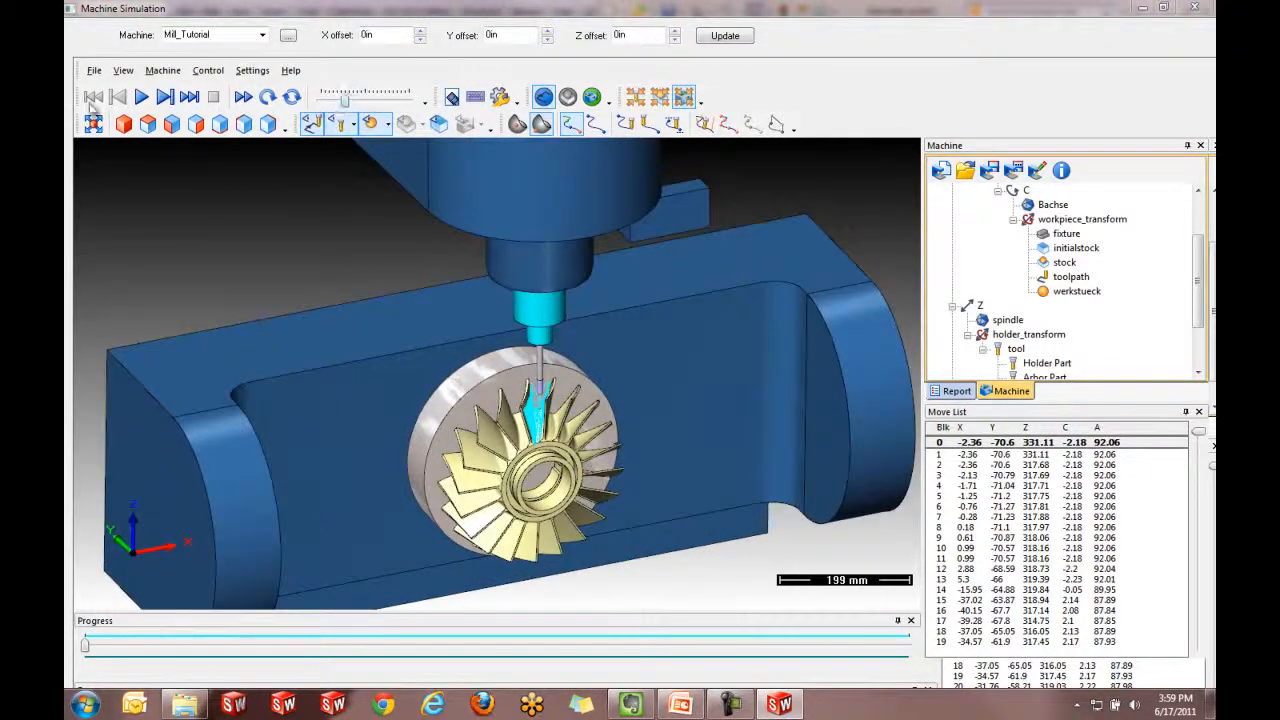
left_click(141, 97)
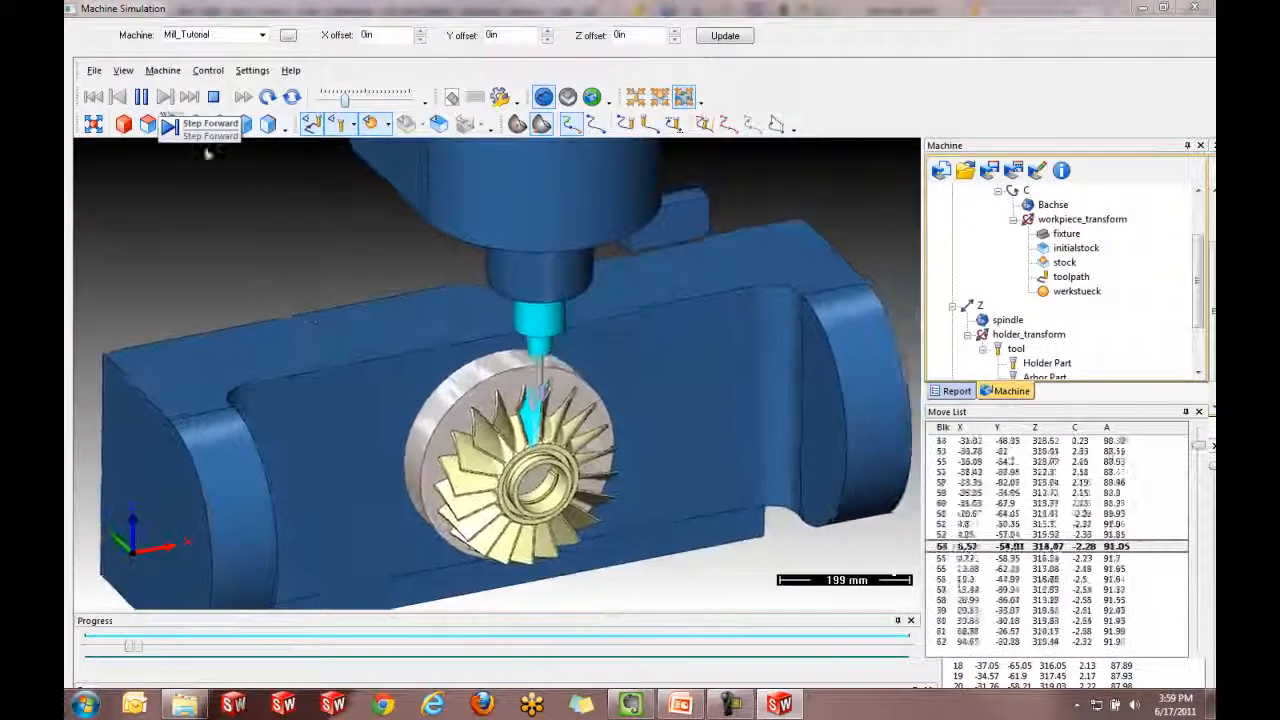
scroll(485, 585, "up", 4)
middle_click_drag(537, 550, 372, 502)
scroll(587, 478, "down", 3)
scroll(519, 456, "up", 3)
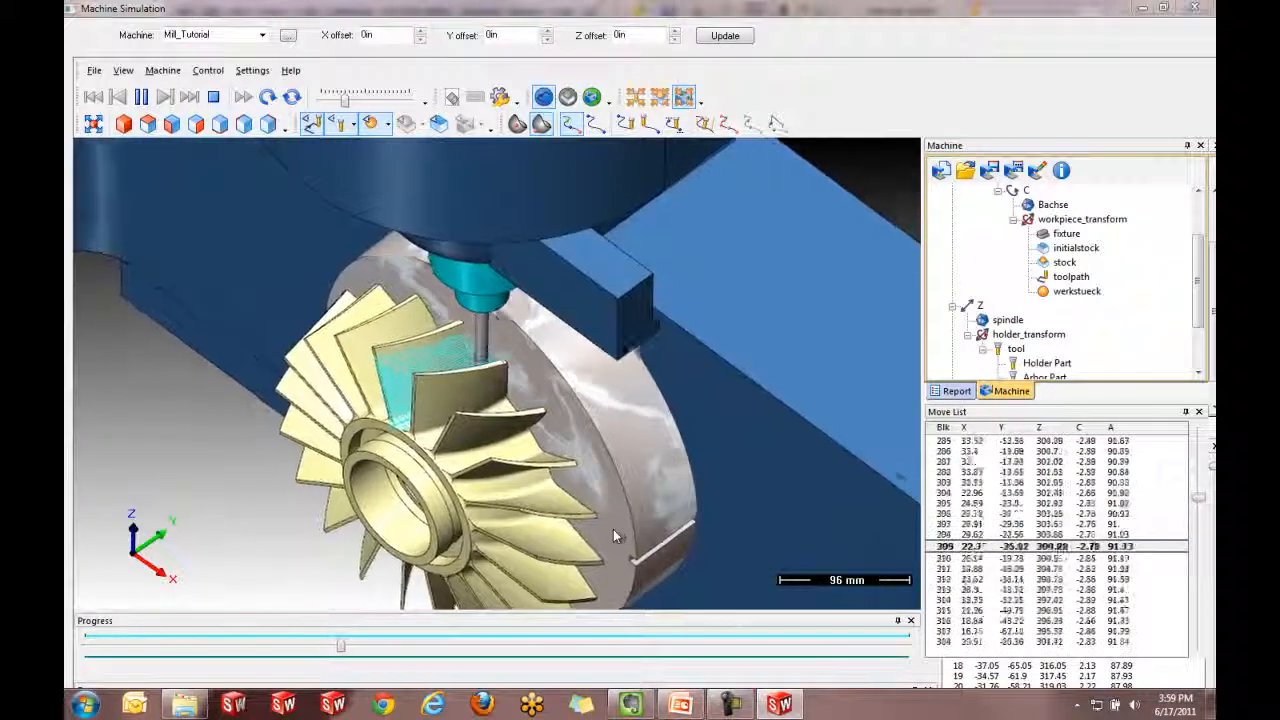
middle_click_drag(591, 520, 621, 459)
scroll(655, 525, "down", 3)
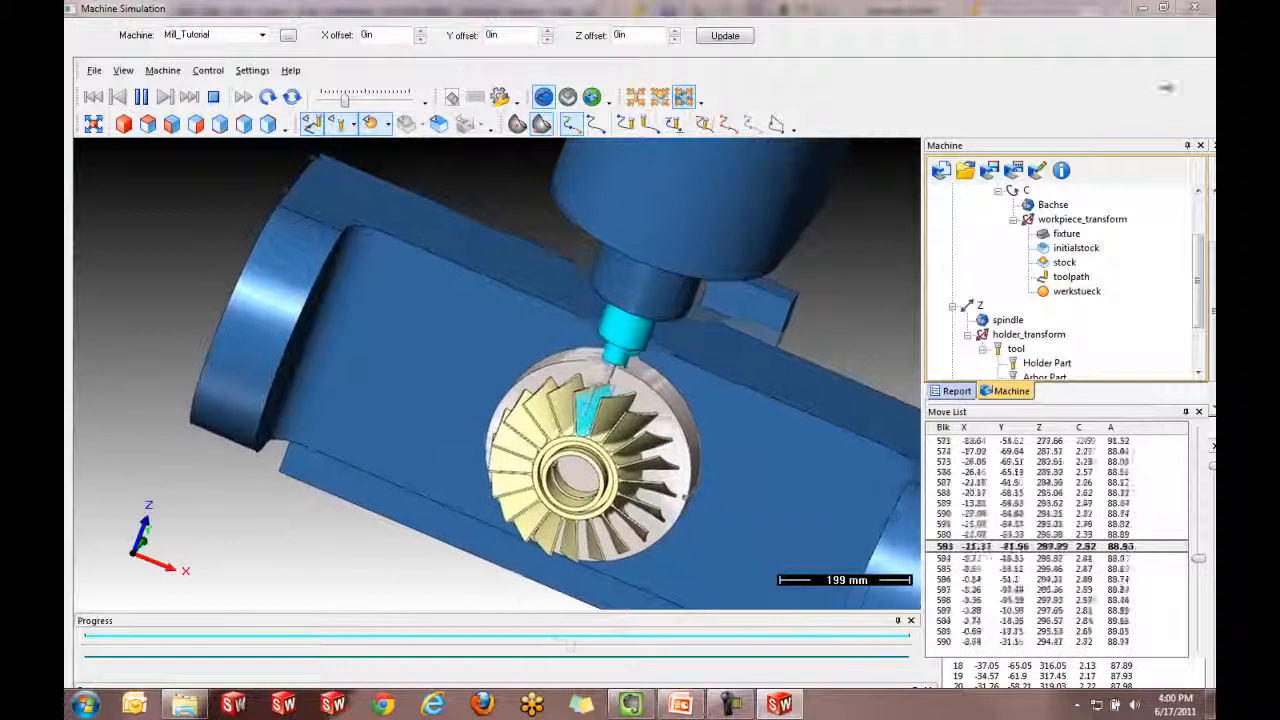
left_click(1205, 9)
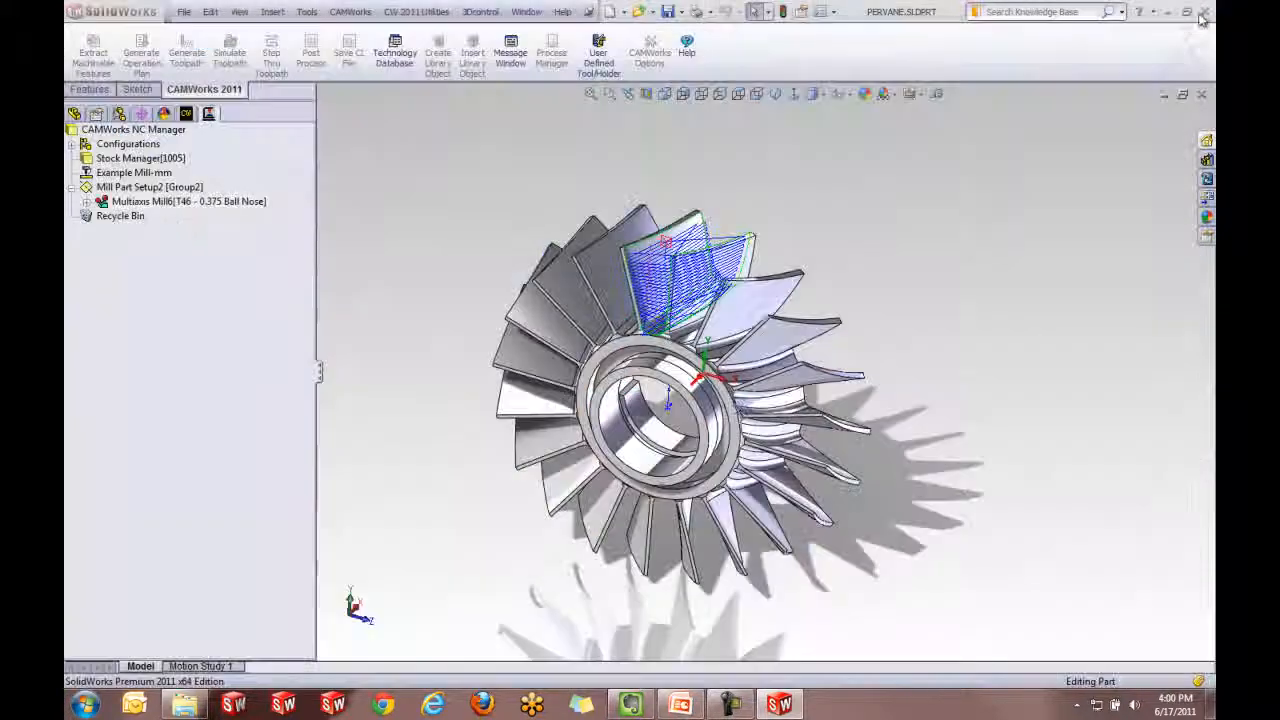
- Review the Multiaxis Mill6 operation's pattern and axis control parameters, keeping the tool axis at Tilted With Fixed Angle To Axis, and accept
right_click(208, 201)
left_click(287, 233)
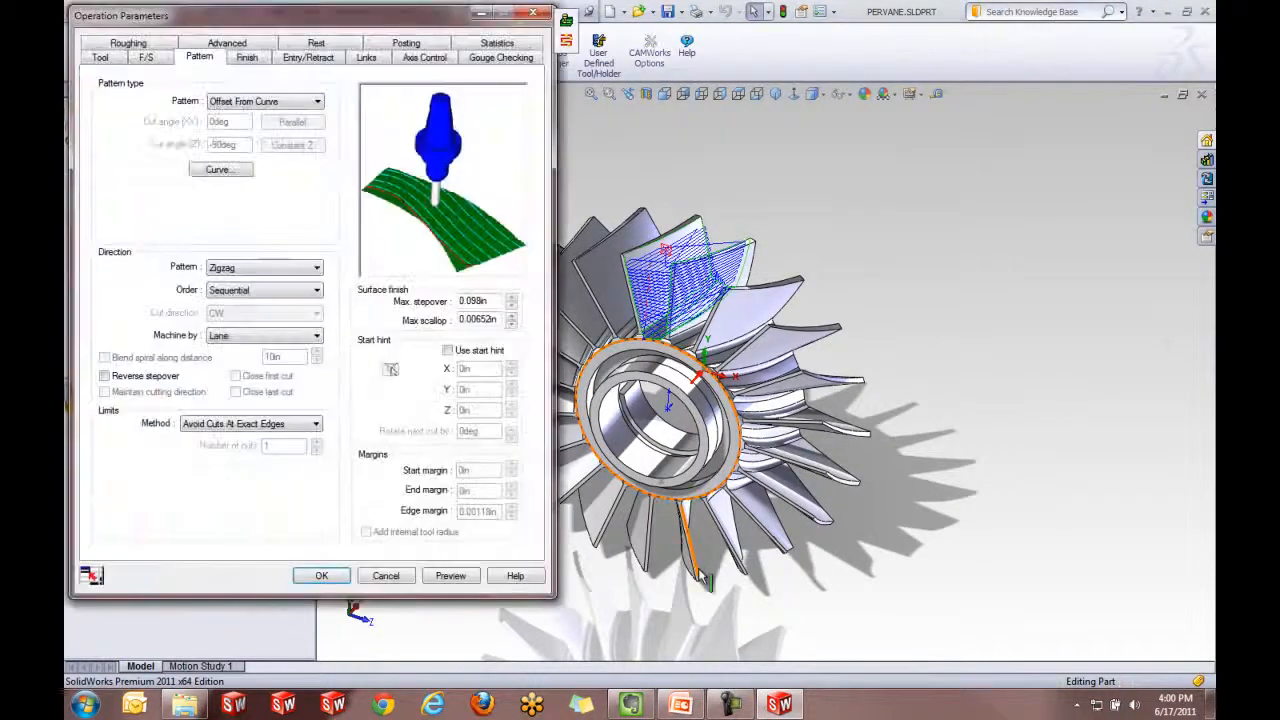
left_click_drag(234, 16, 306, 18)
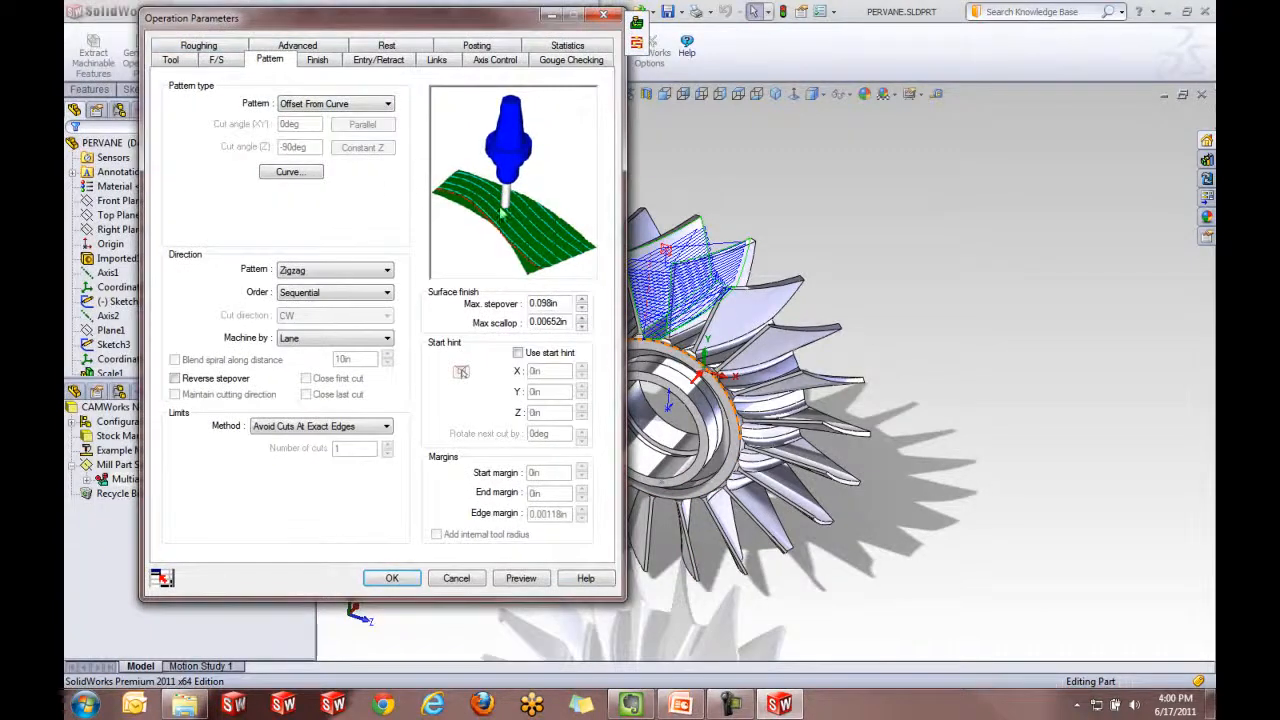
left_click(489, 61)
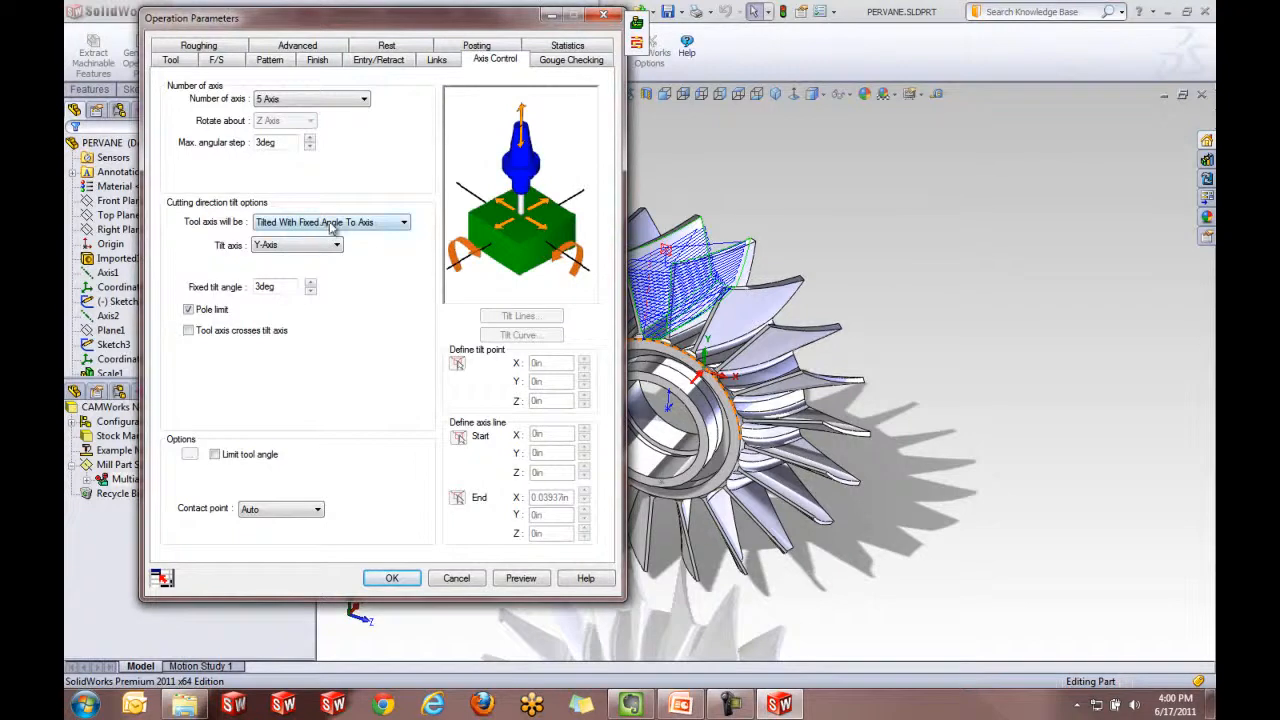
left_click(331, 222)
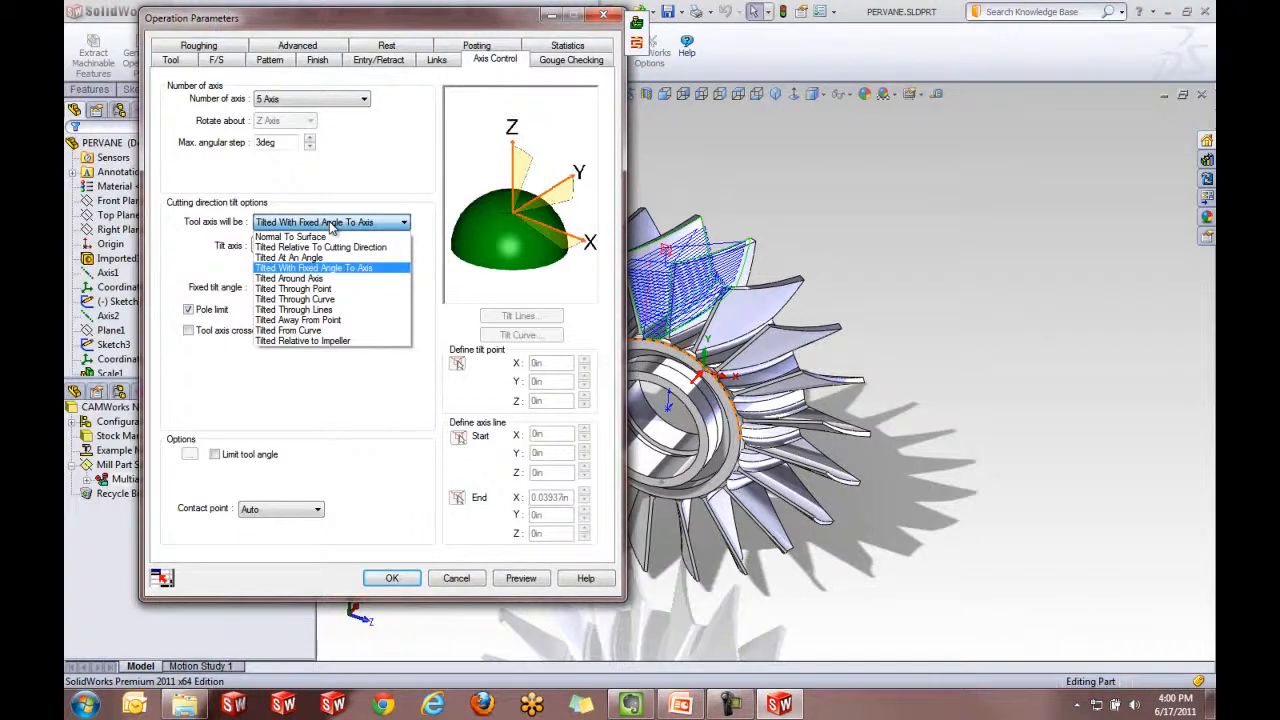
left_click(335, 269)
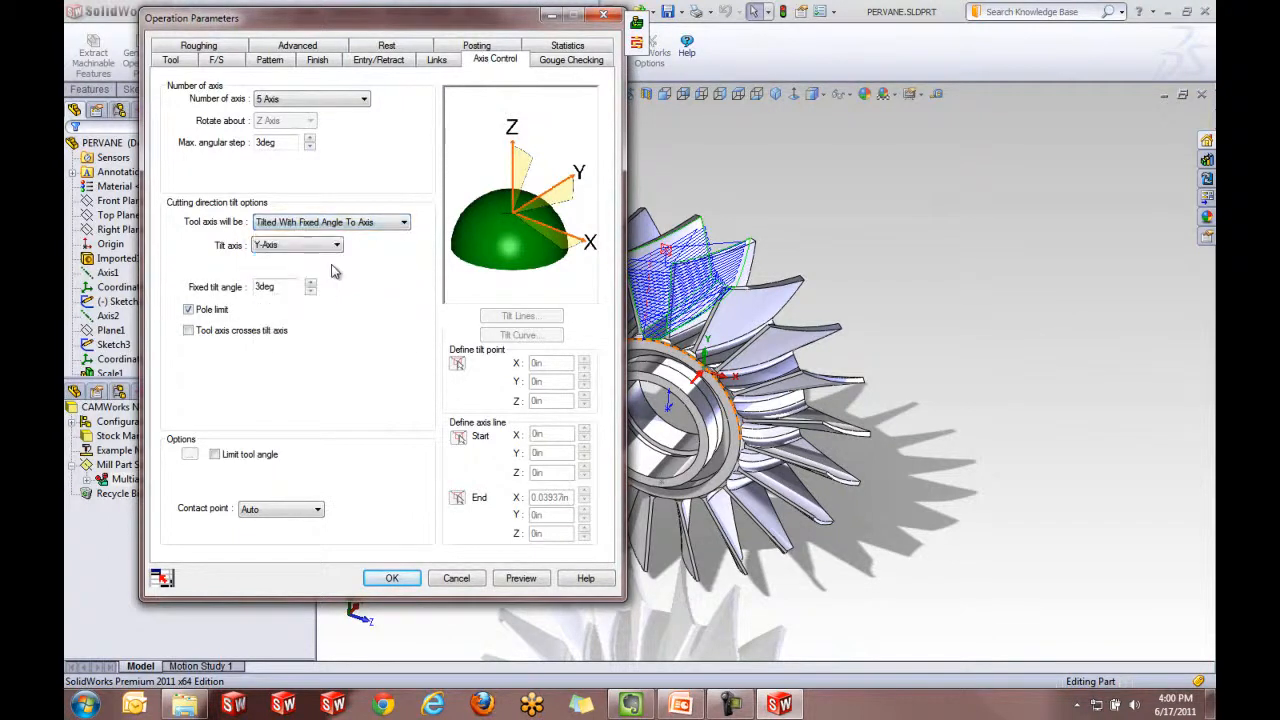
left_click(392, 579)
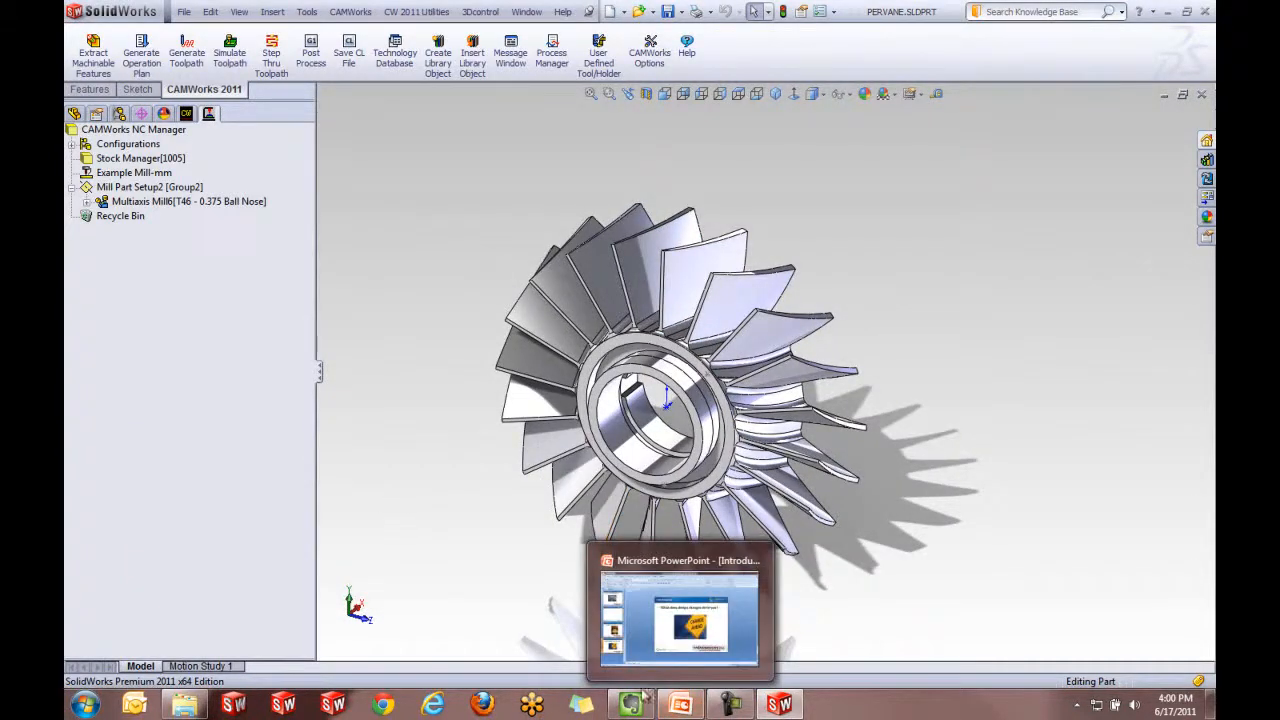
- Switch to the PowerPoint file Introduction to CAMWorks Mill.pptx, start the slide show from slide 1, and advance to the second slide
left_click(645, 625)
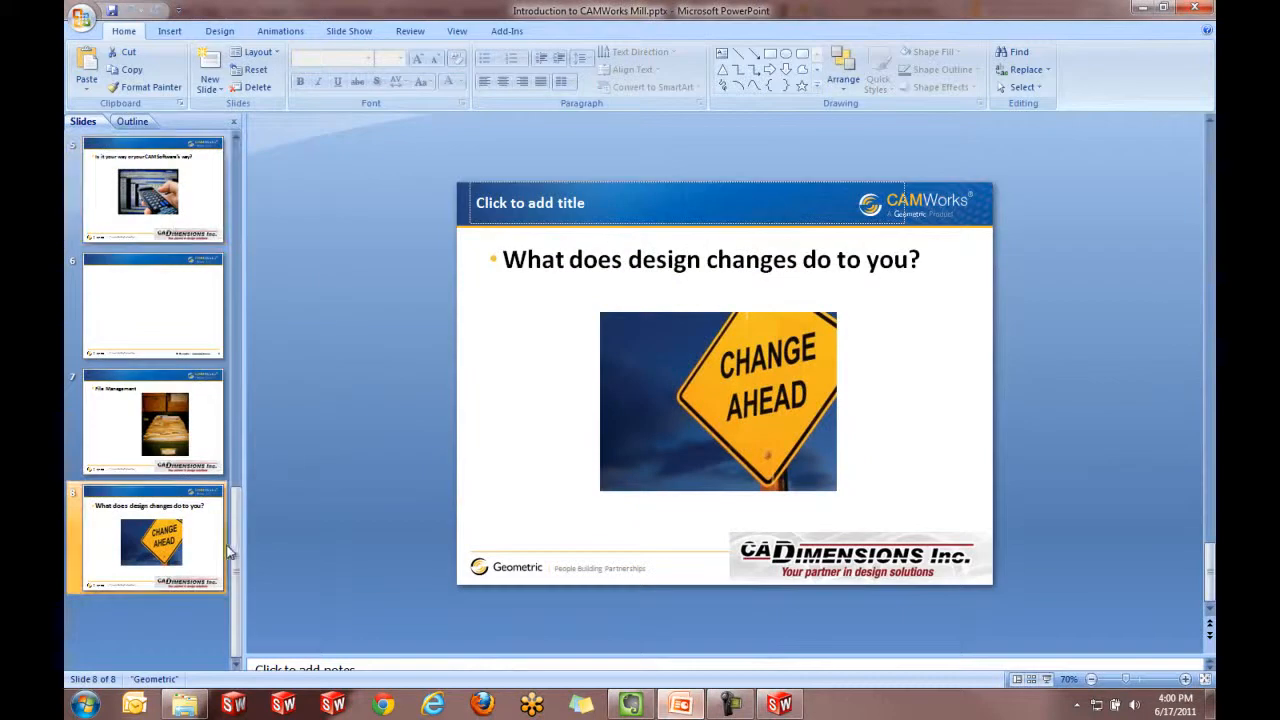
left_click_drag(236, 539, 234, 188)
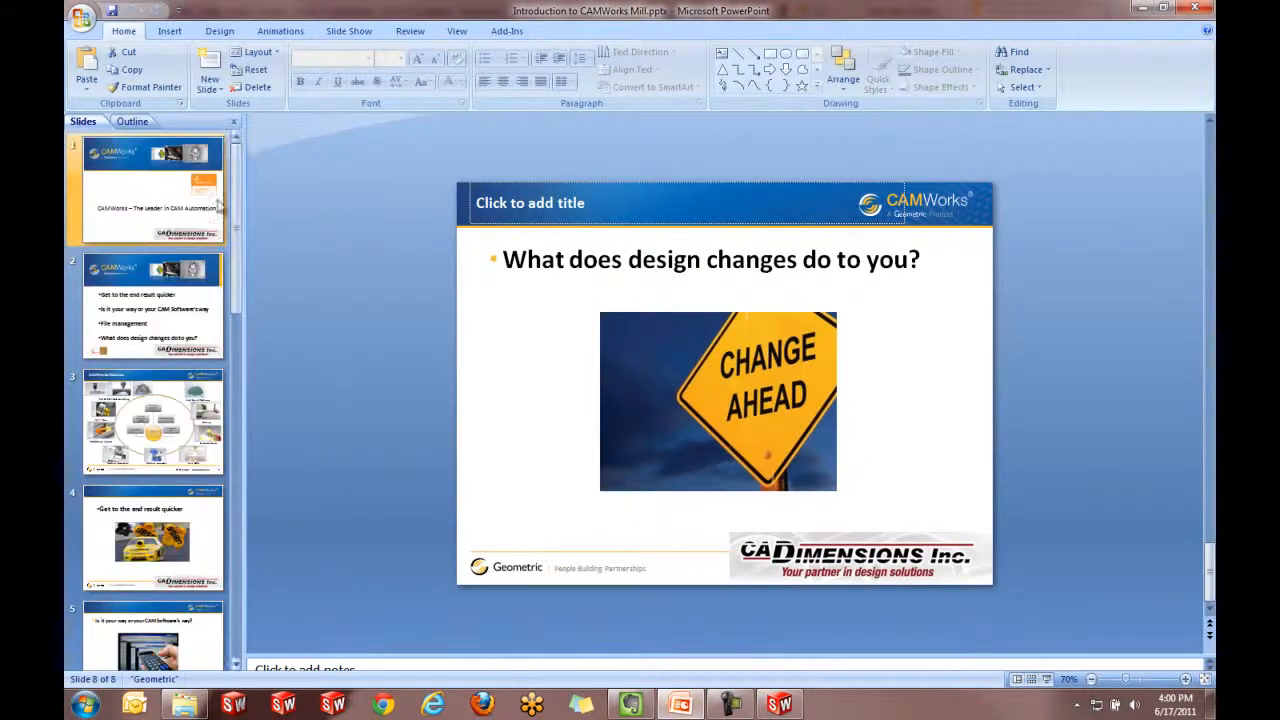
left_click(178, 200)
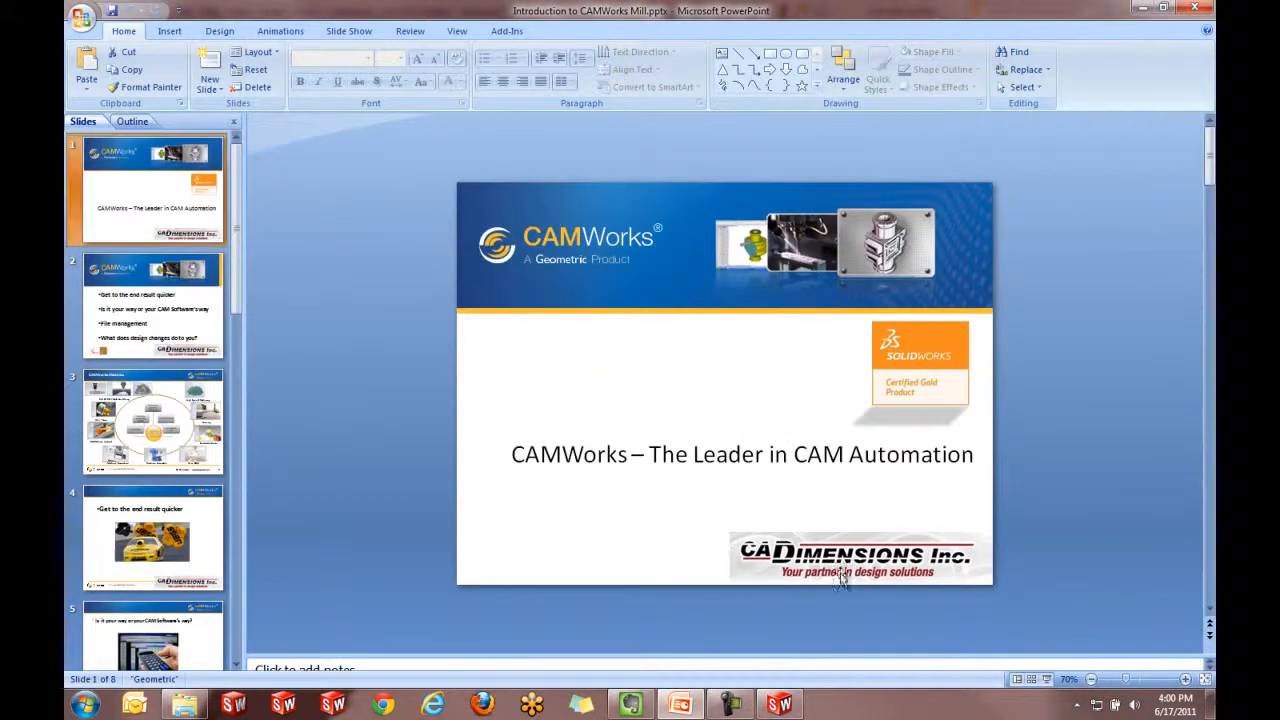
left_click(1047, 679)
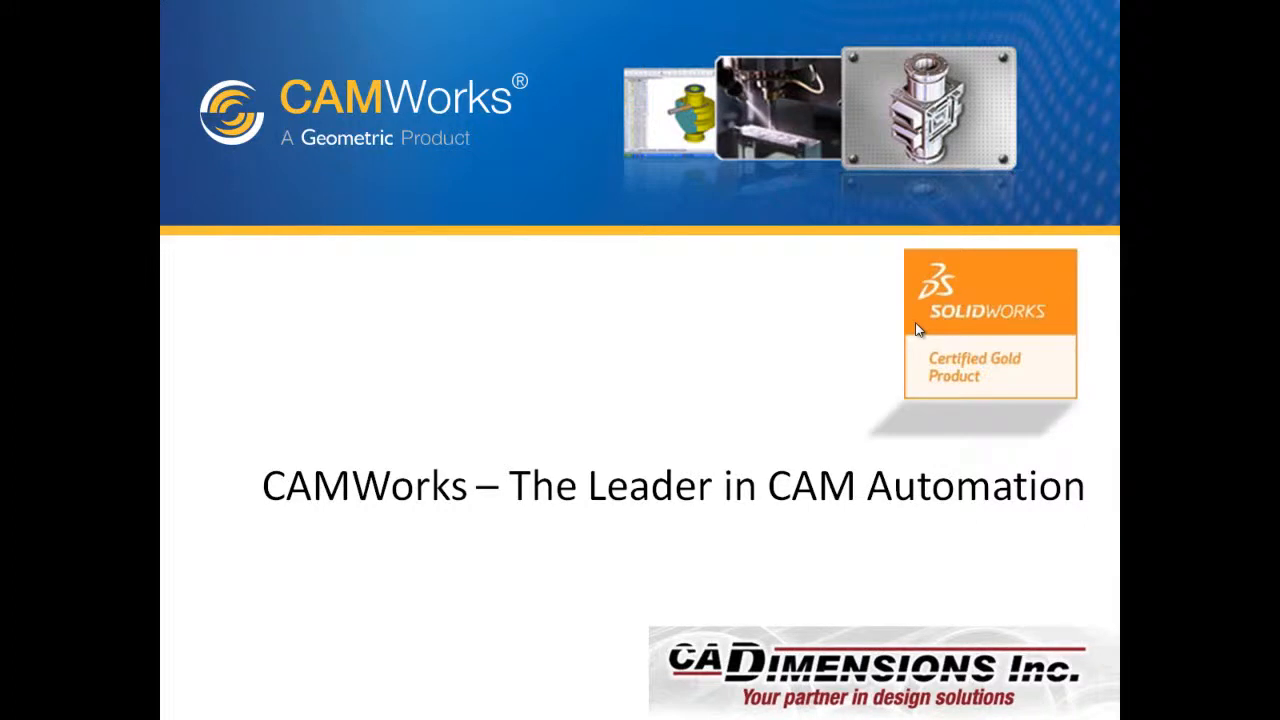
left_click(918, 330)
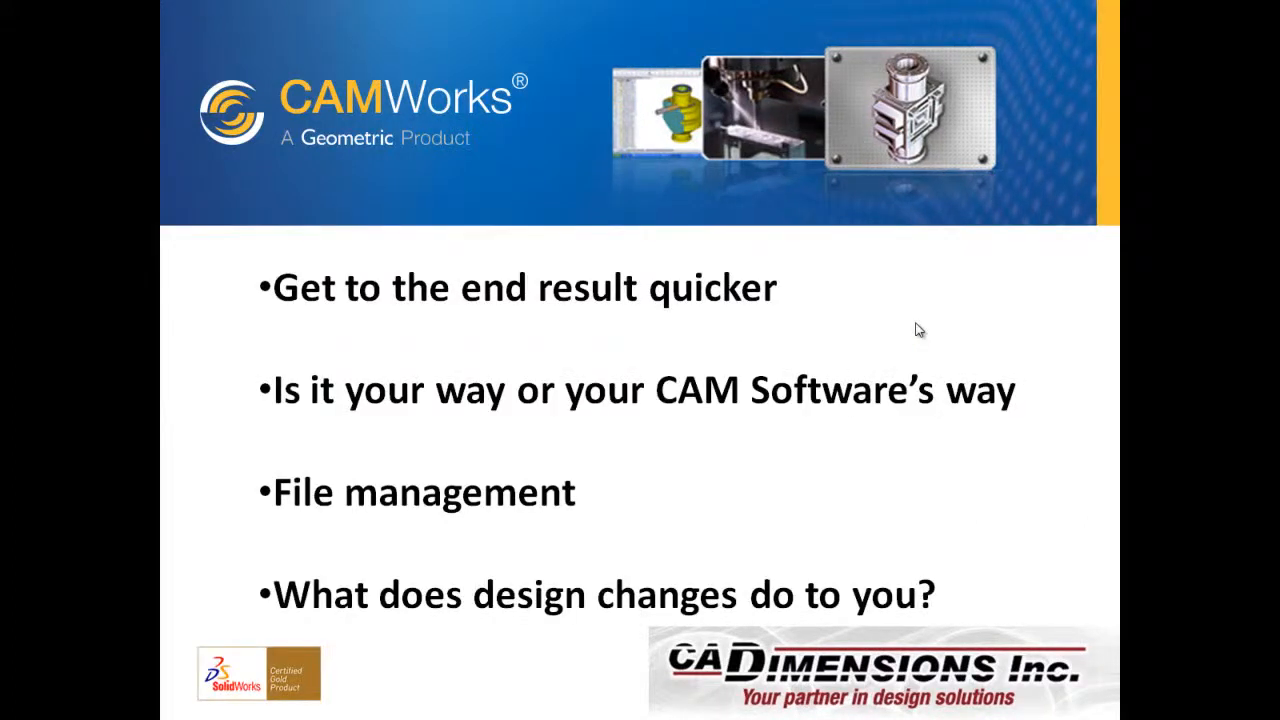